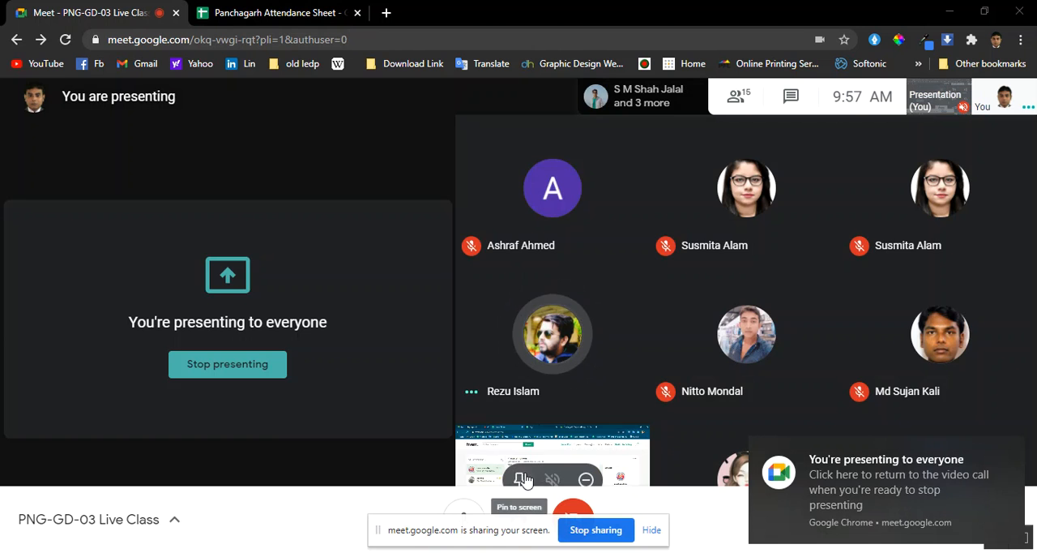
Pin the participant's shared presentation to the main view of the PNG-GD-03 Live Class call
click(529, 478)
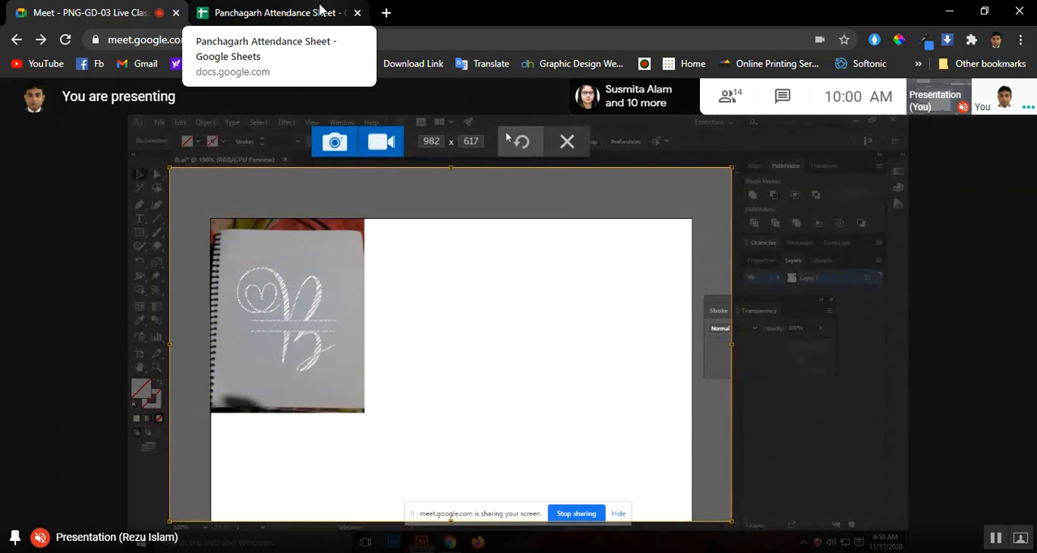
click(567, 142)
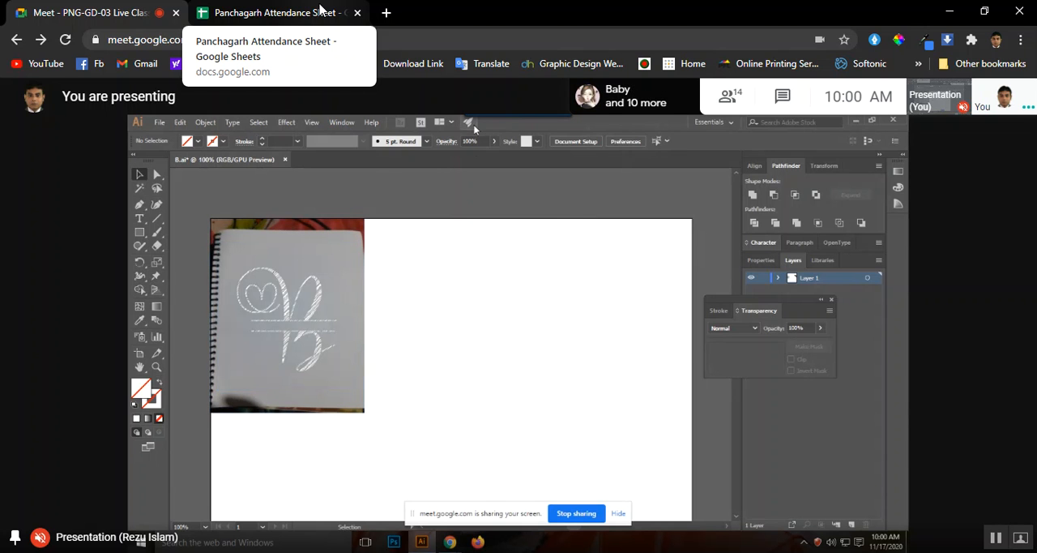
mouse_move(481, 113)
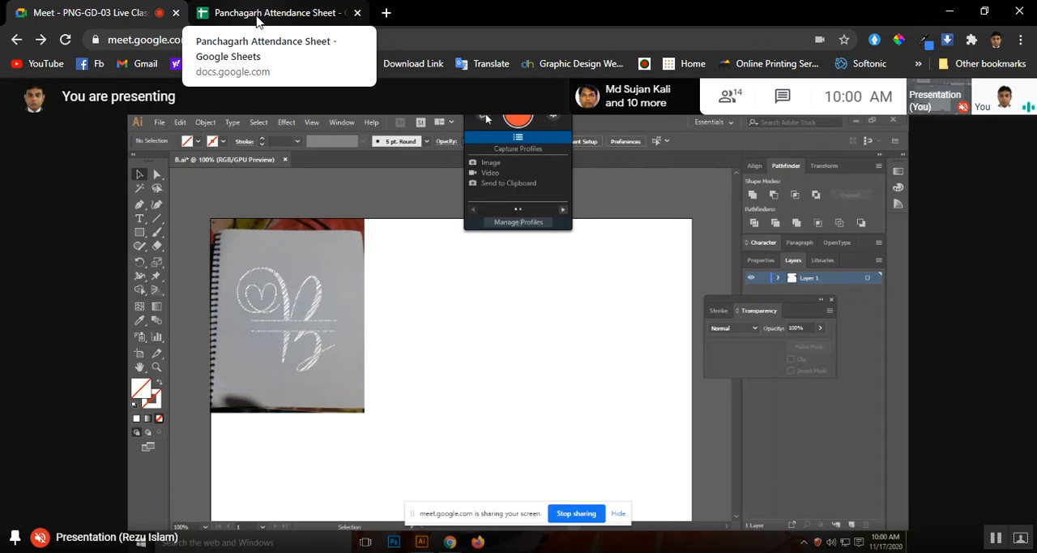
mouse_move(451, 542)
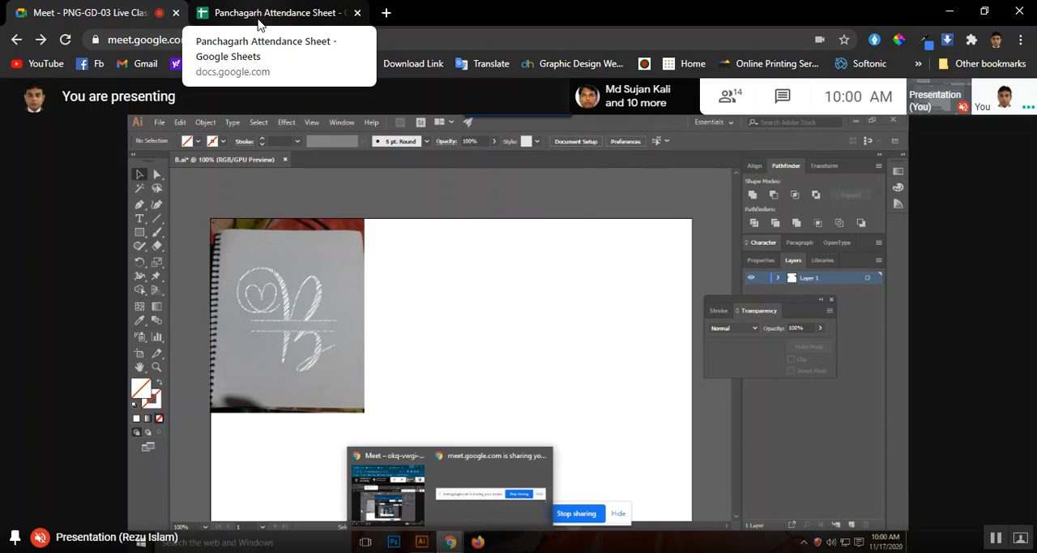
click(383, 501)
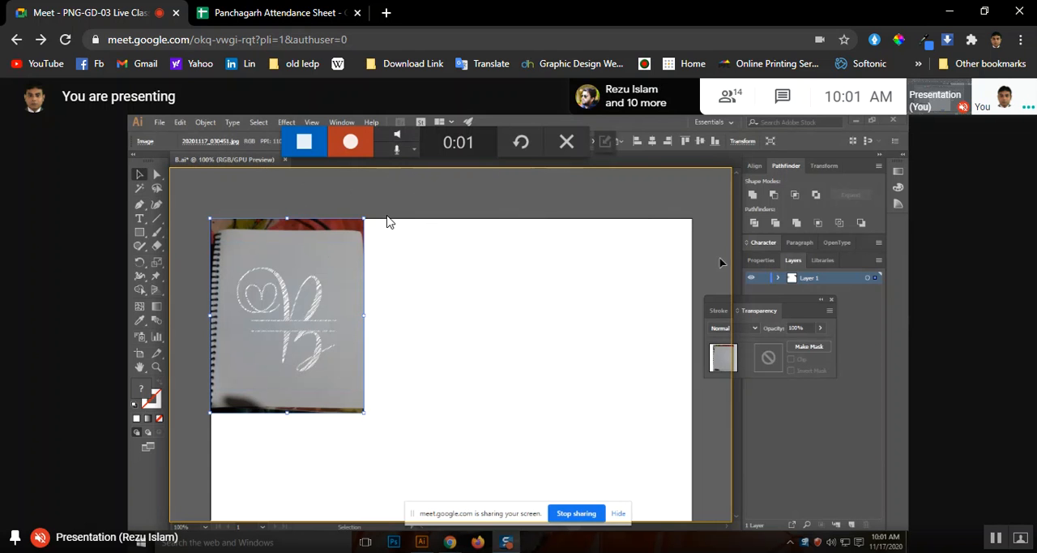
click(821, 299)
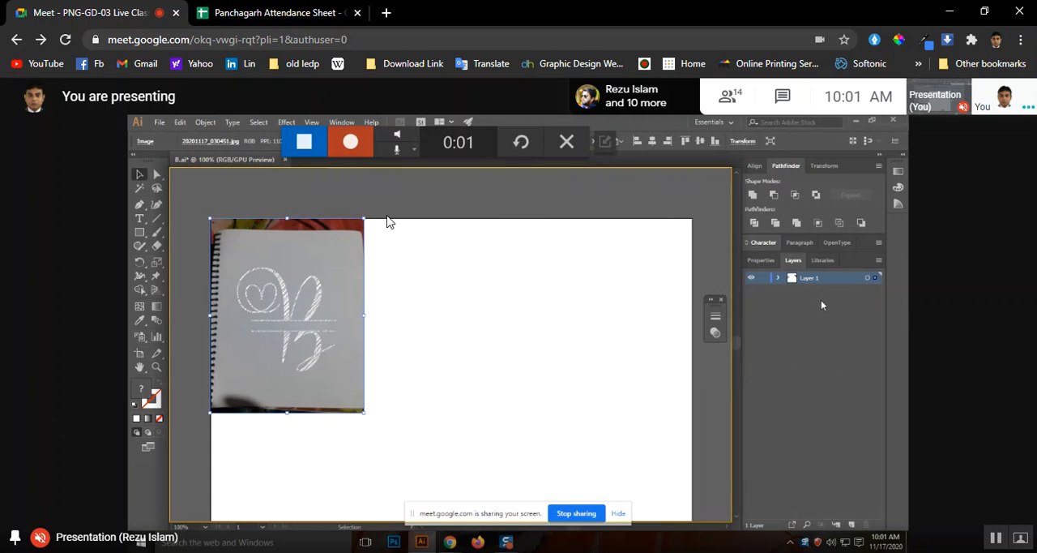
click(713, 301)
mouse_move(782, 299)
mouse_down()
mouse_move(831, 297)
mouse_move(823, 291)
mouse_up()
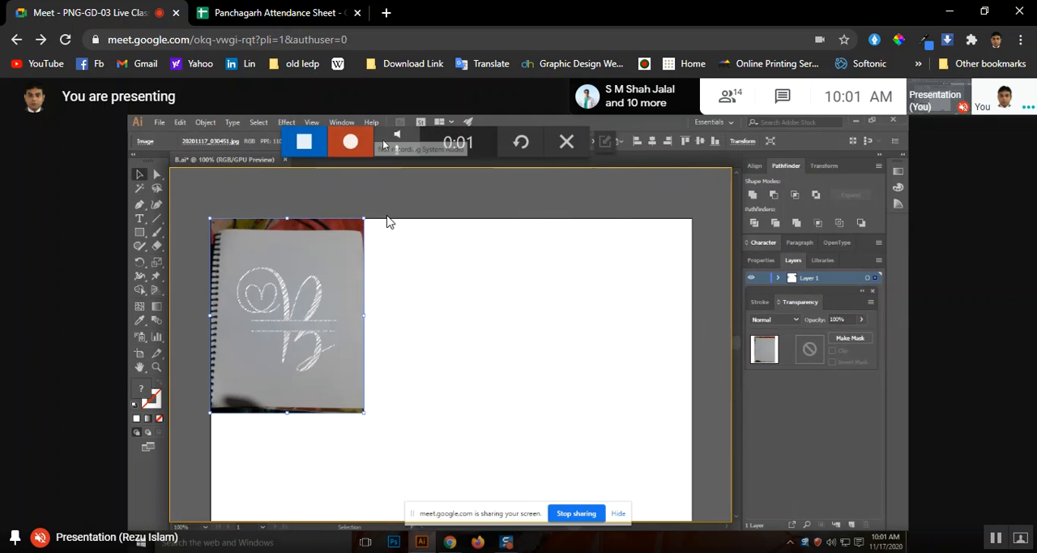
click(565, 142)
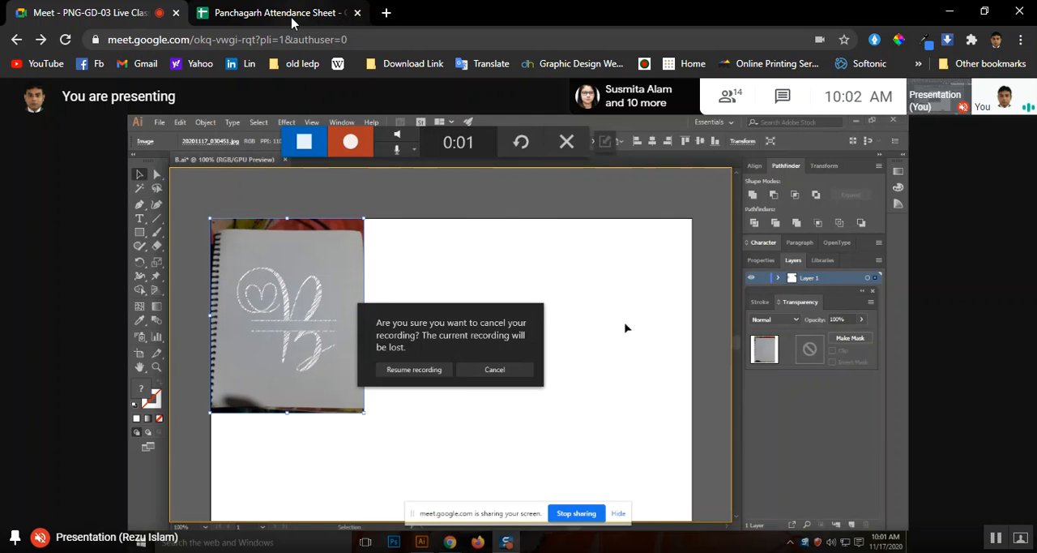
Switch to the Panchagarh Attendance Sheet and bring up the 17 Nov column of the GD-03 (343) worksheet
click(313, 15)
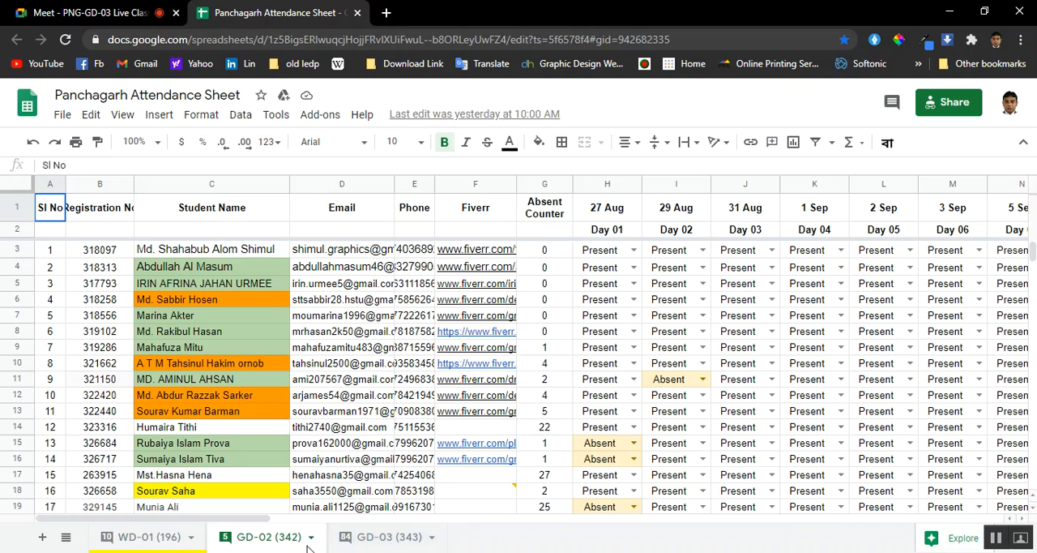
click(369, 537)
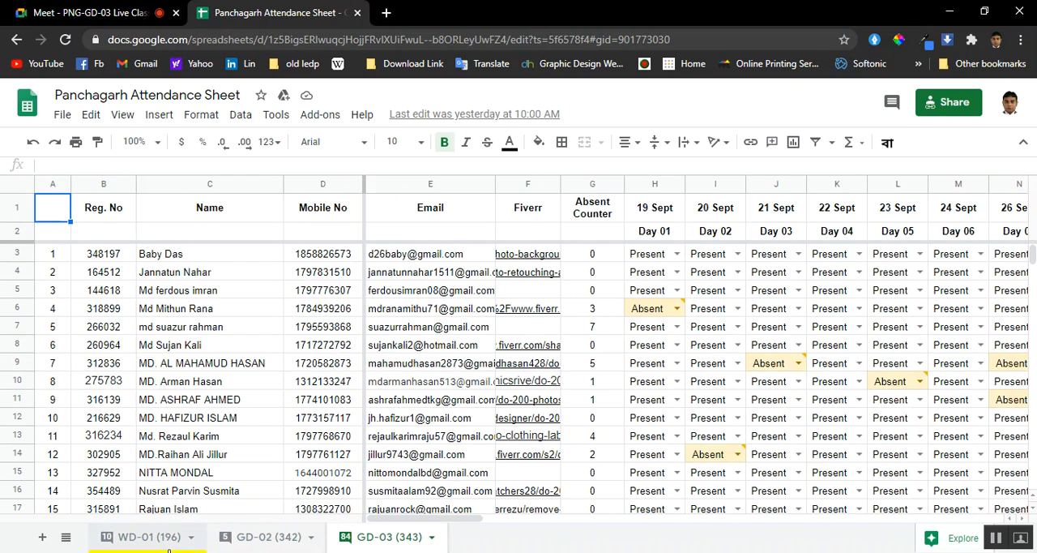
drag(438, 523, 972, 519)
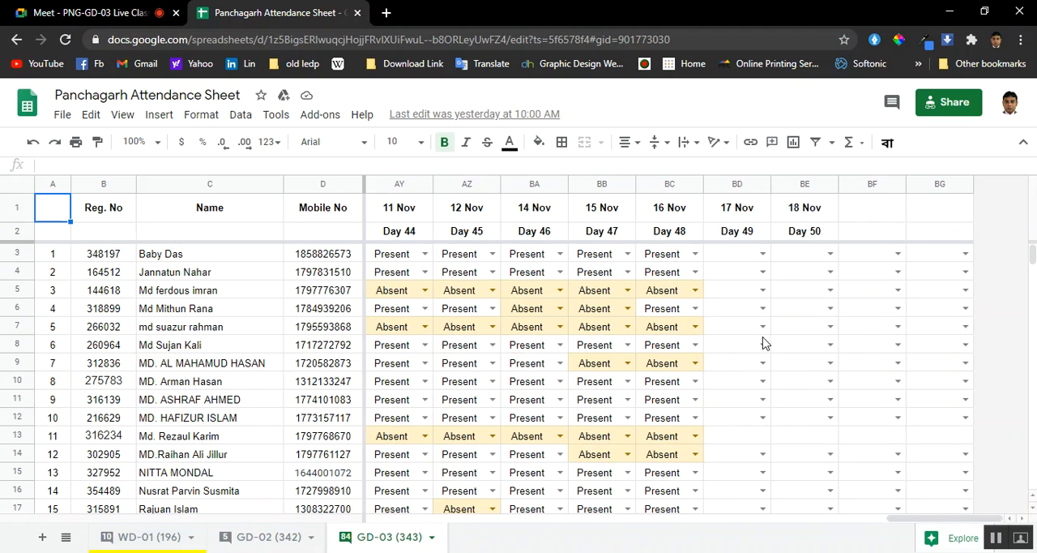
Return to the Google Meet call and examine the full list of people who are in the class
click(89, 12)
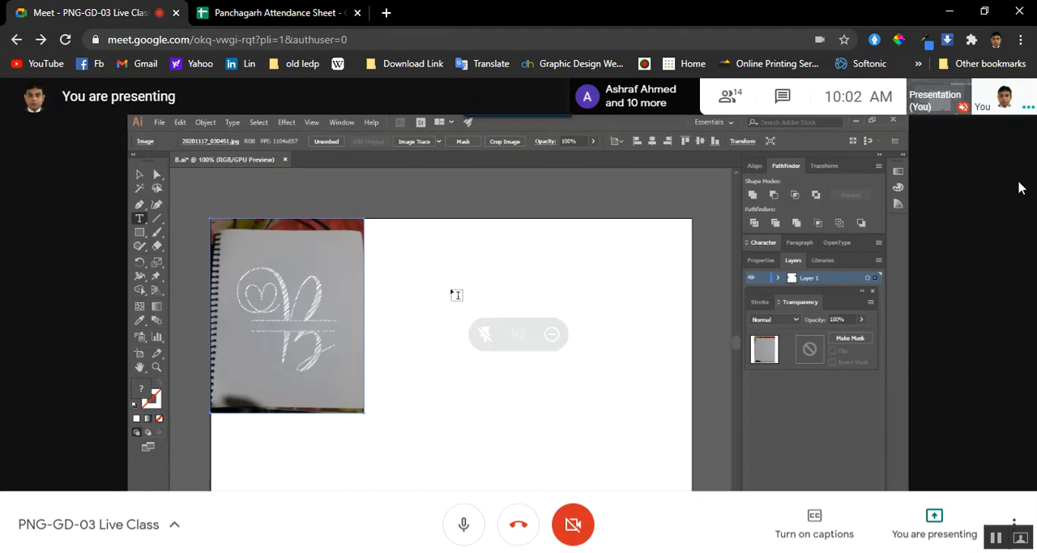
click(730, 99)
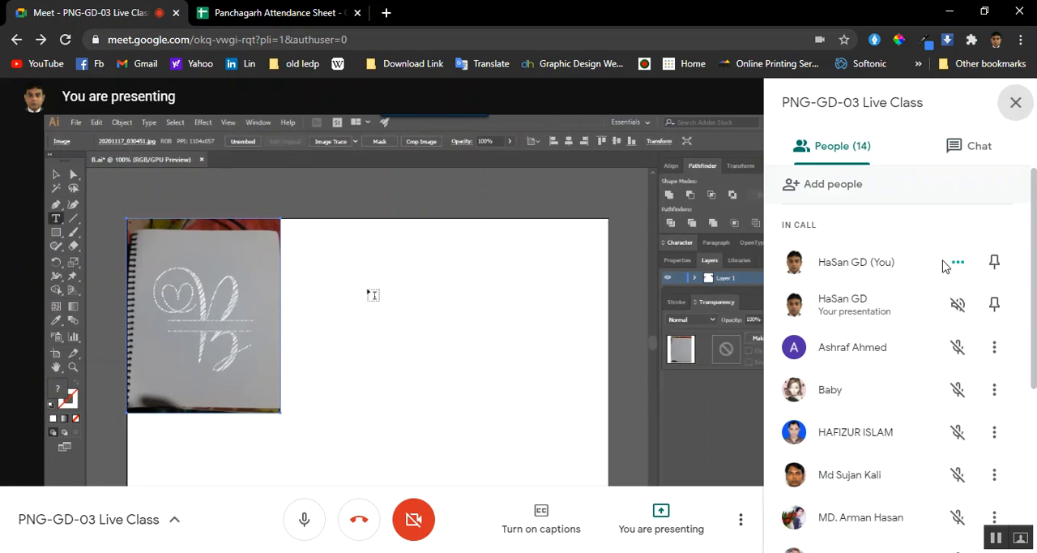
scroll(932, 349, down, 2)
scroll(930, 349, down, 3)
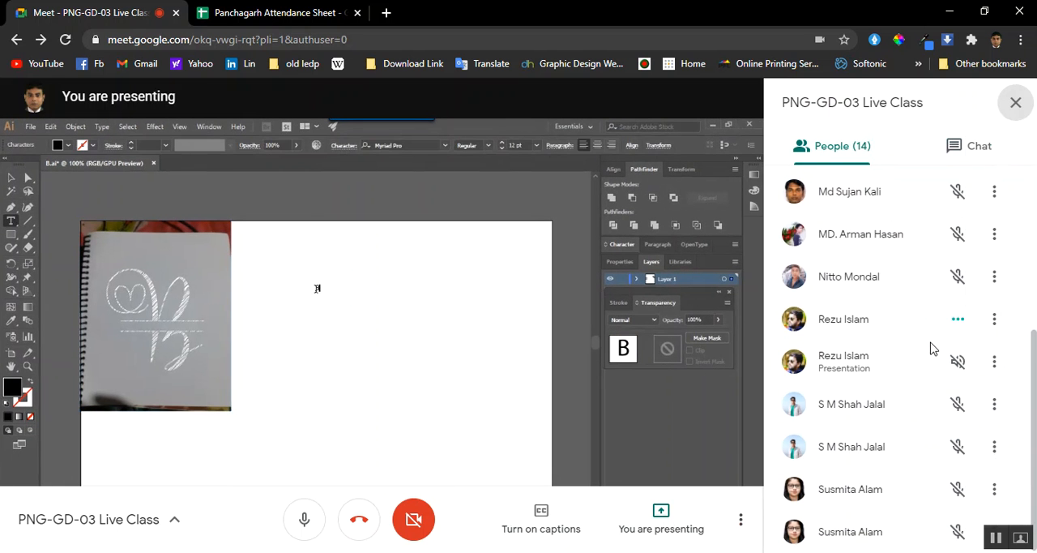
scroll(931, 348, up, 5)
Back in the attendance sheet, mark the first two students, BD3 and BD4, as Present for 17 Nov
click(293, 12)
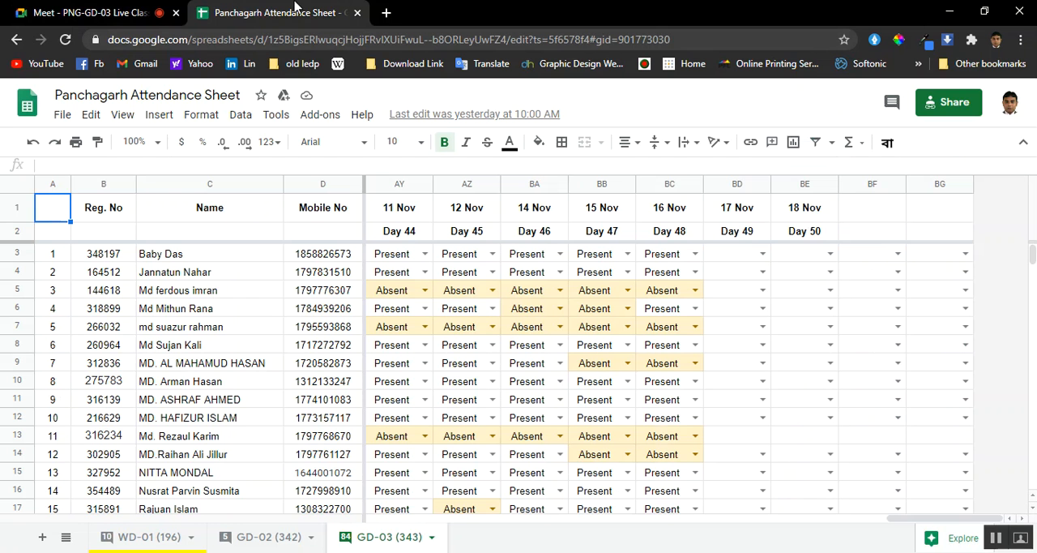
click(762, 254)
click(753, 280)
click(762, 271)
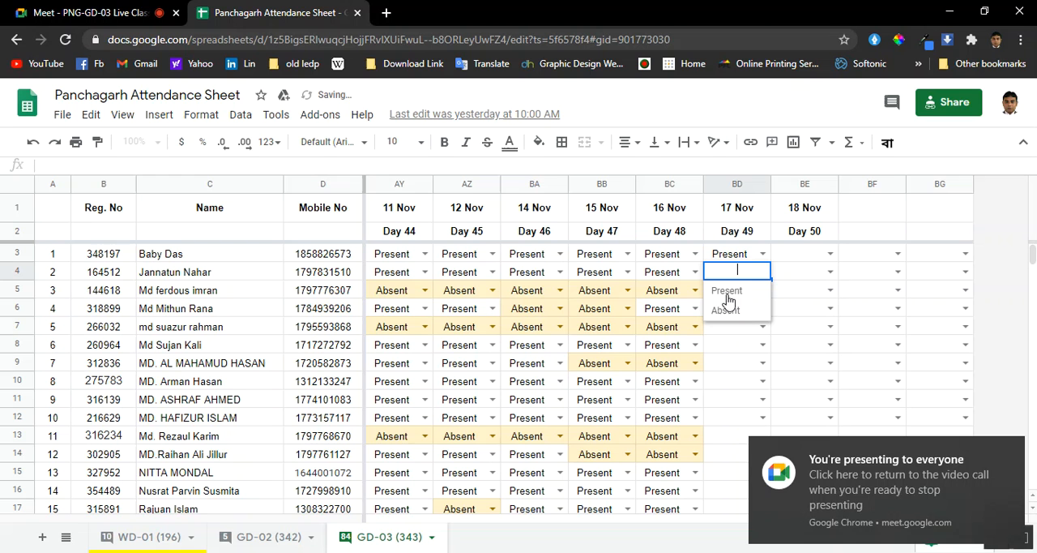
click(739, 295)
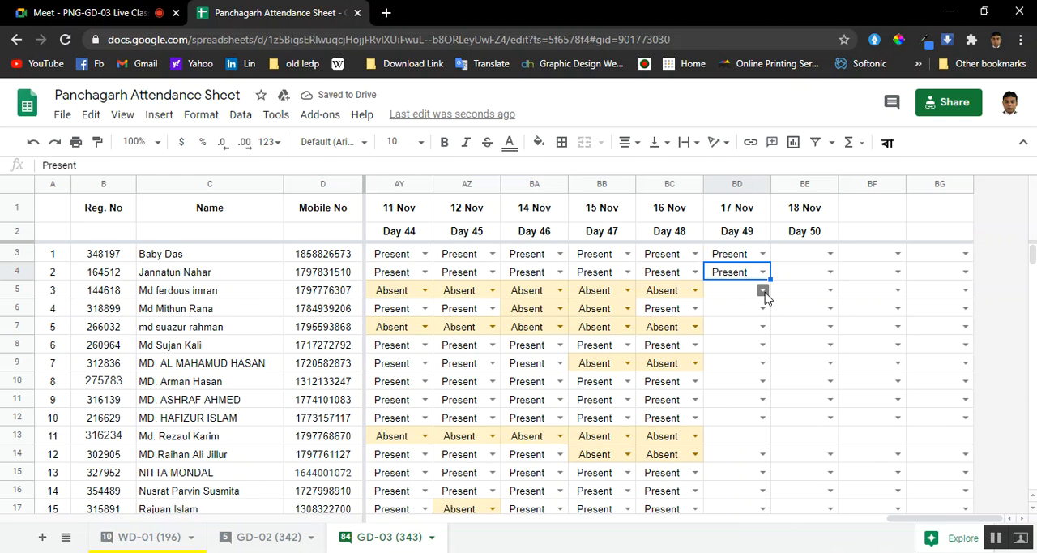
Mark the students in rows 5, 6 and 7 as Absent in the 17 Nov column
click(762, 290)
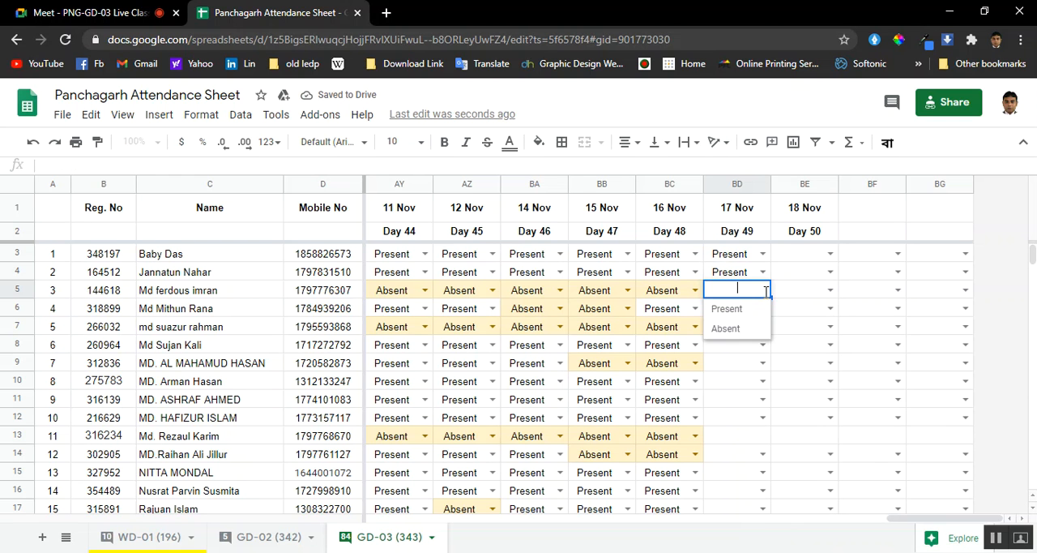
click(749, 329)
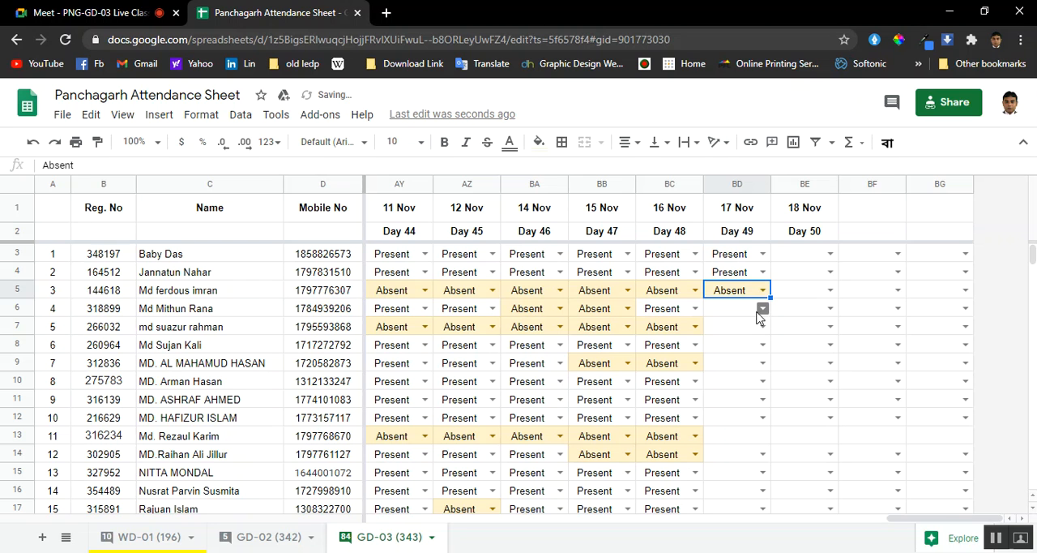
click(761, 309)
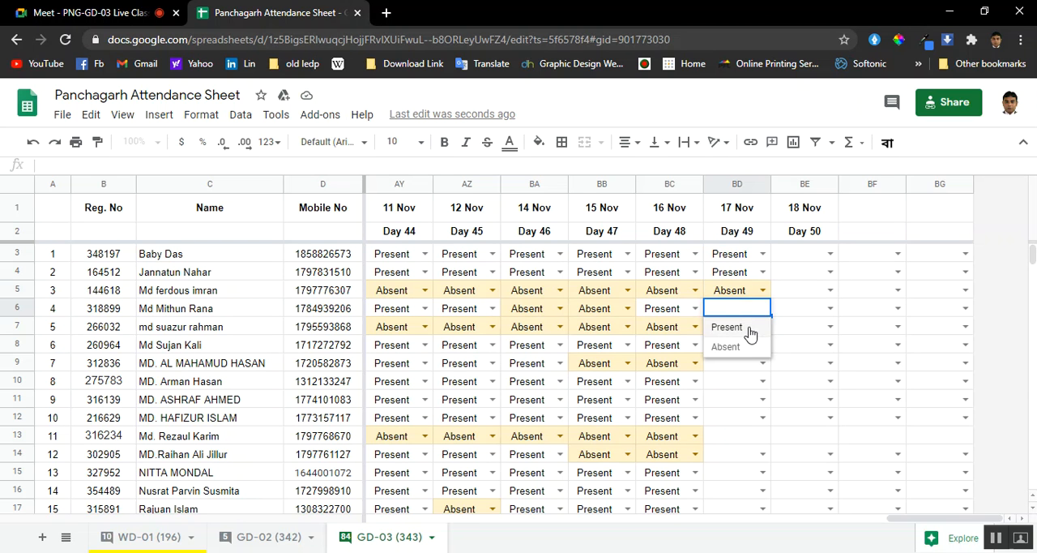
click(749, 347)
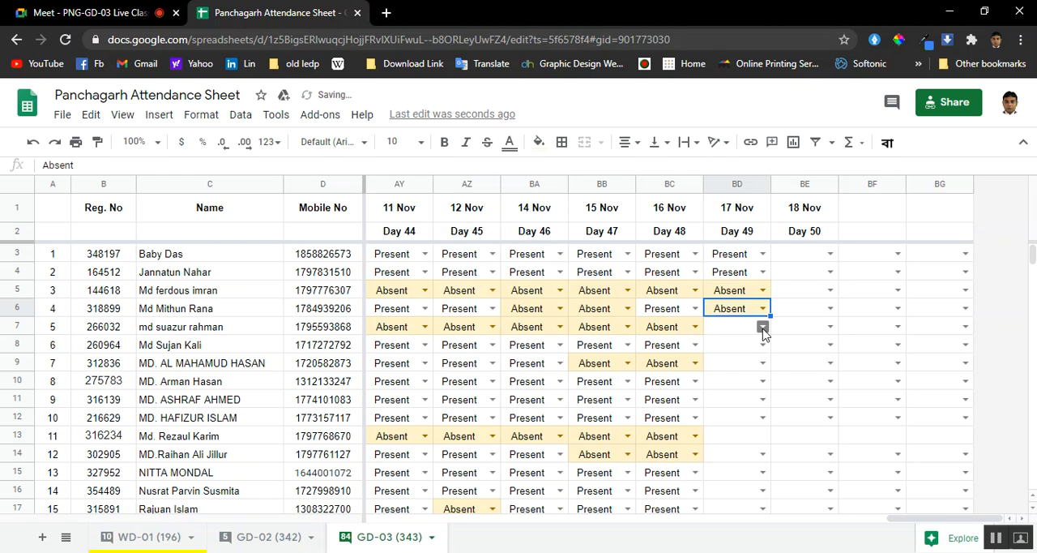
click(763, 326)
click(751, 364)
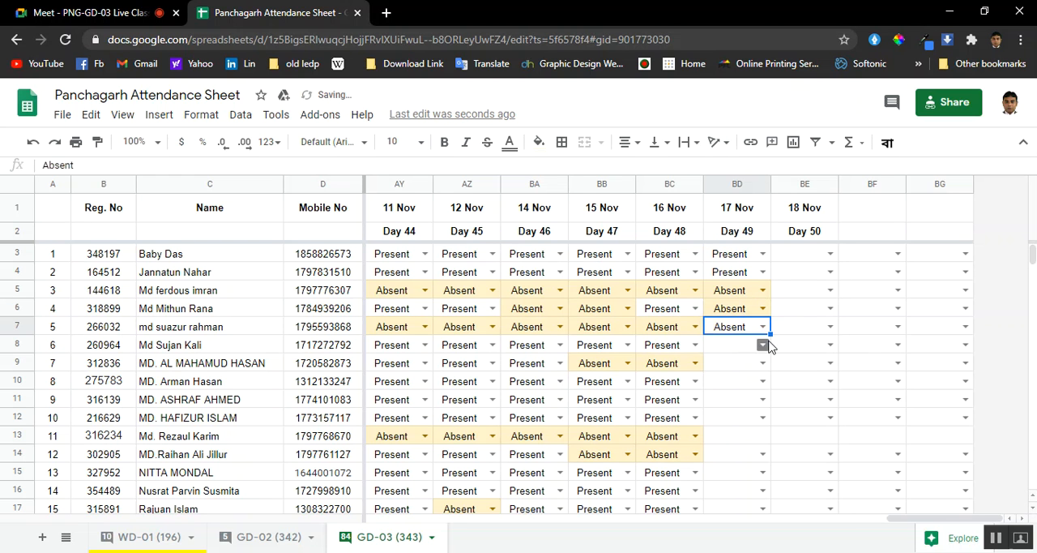
Set the 17 Nov attendance to Present in BD8 and to Absent in BD9
click(764, 344)
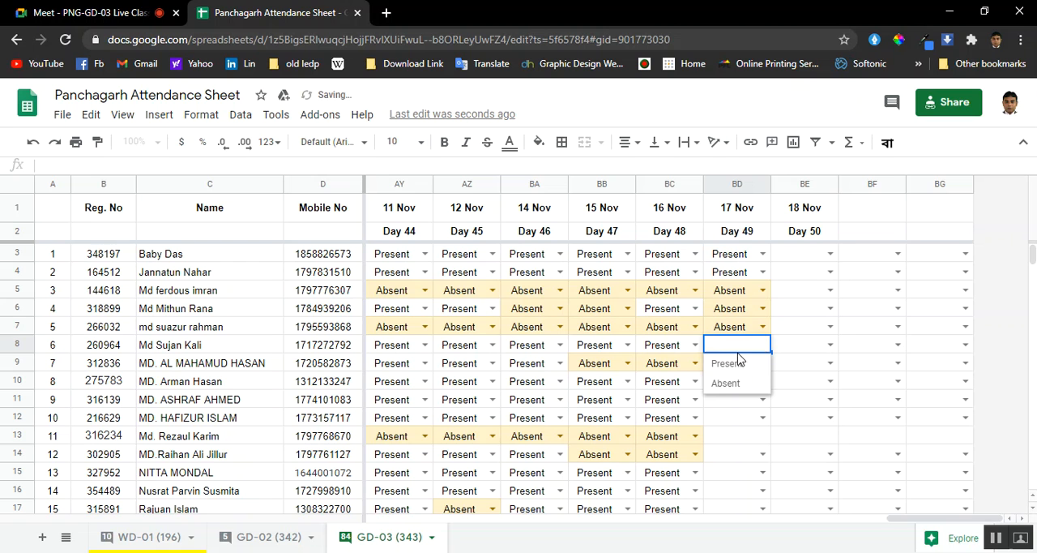
click(733, 365)
click(762, 363)
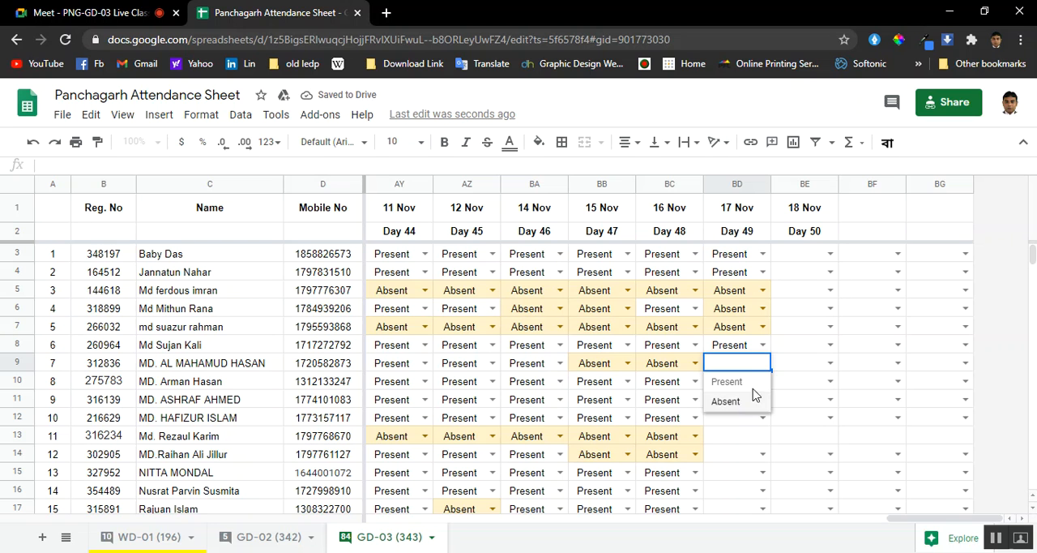
click(744, 403)
Mark the students in rows 10, 11 and 12 as Present in the 17 Nov column
click(762, 381)
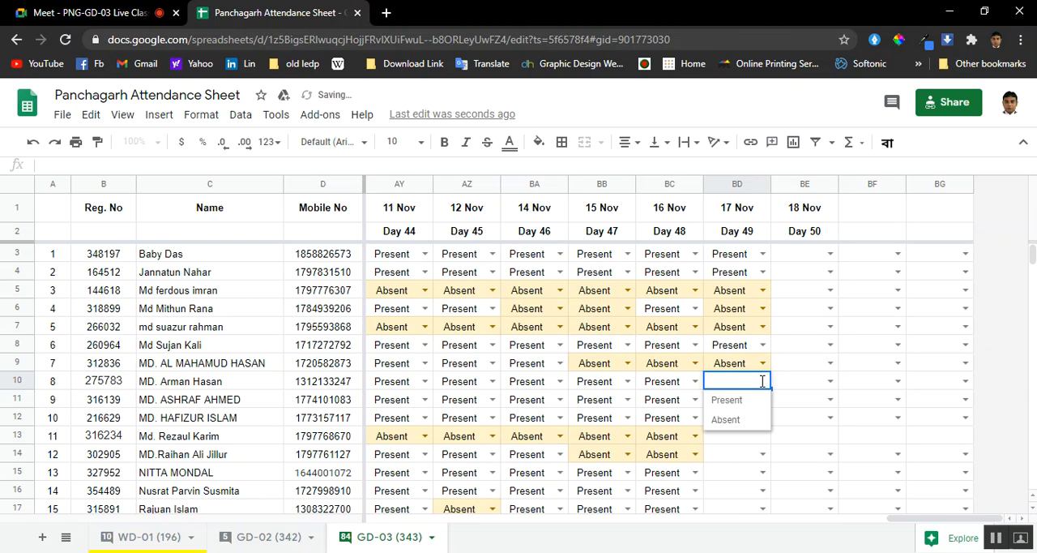
click(745, 400)
click(763, 399)
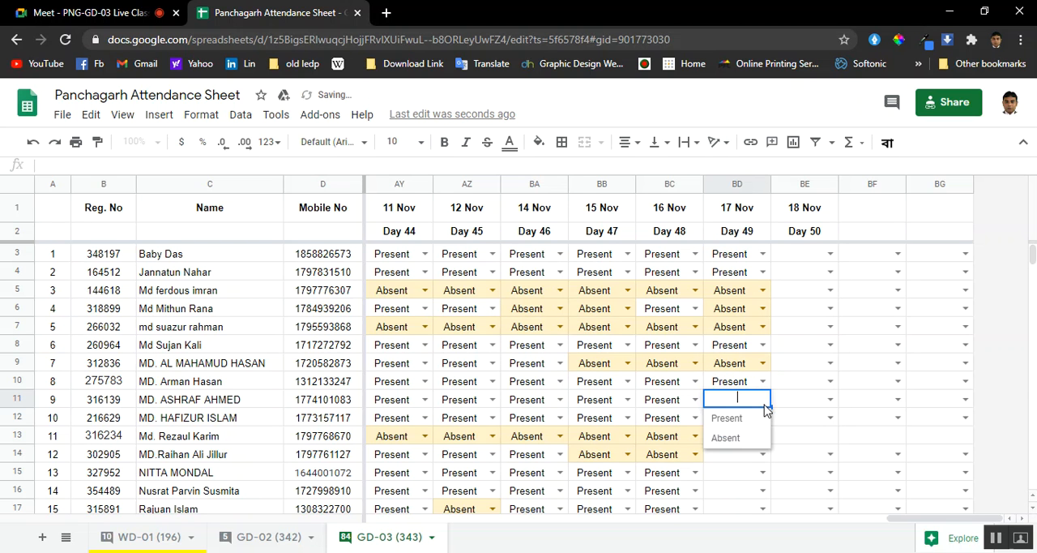
click(733, 417)
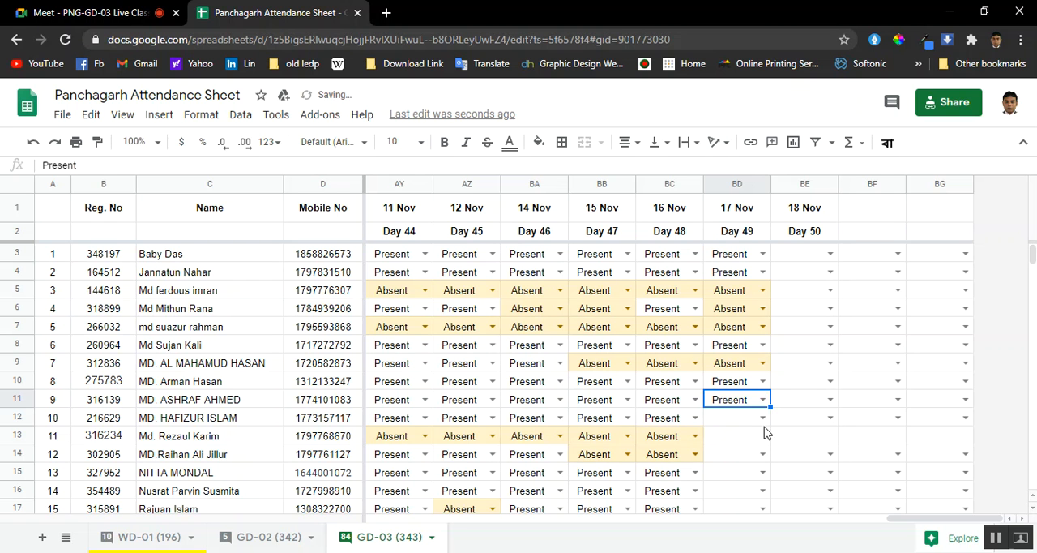
click(762, 418)
click(729, 395)
Copy the Absent entry from BC13 into BD13 and set BD14 to Absent for 17 Nov
scroll(749, 397, down, 2)
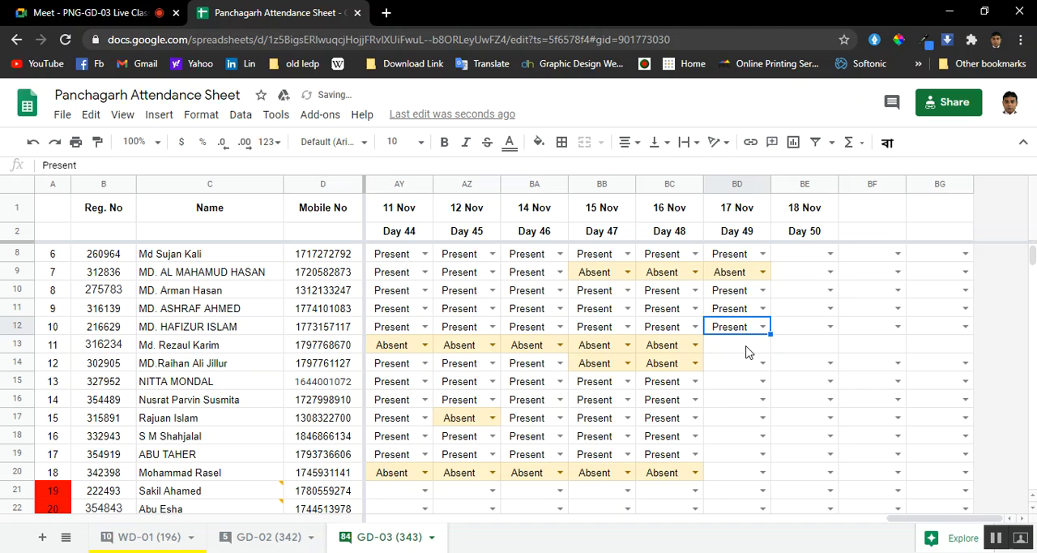
click(671, 348)
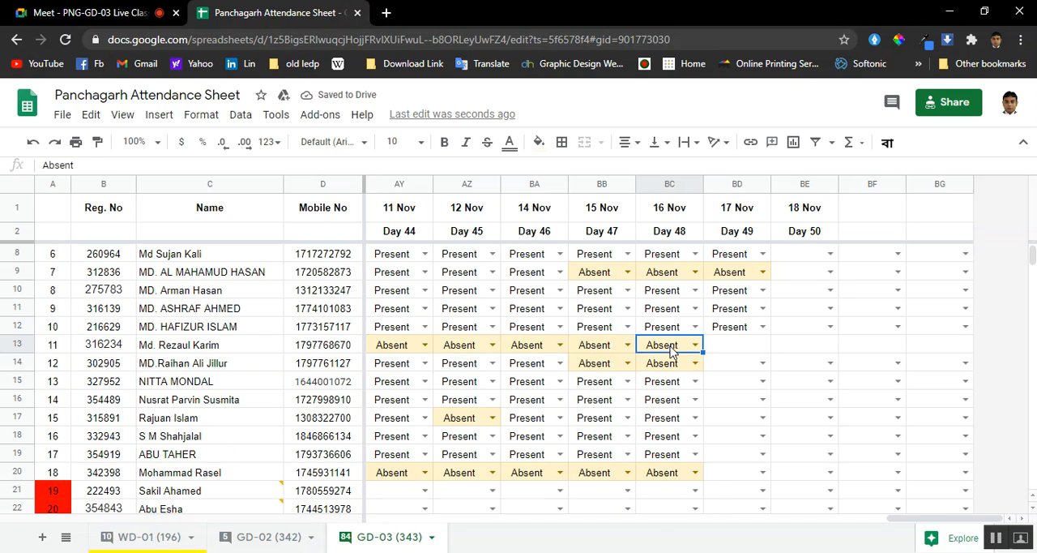
key(ctrl+c)
click(733, 347)
key(ctrl+v)
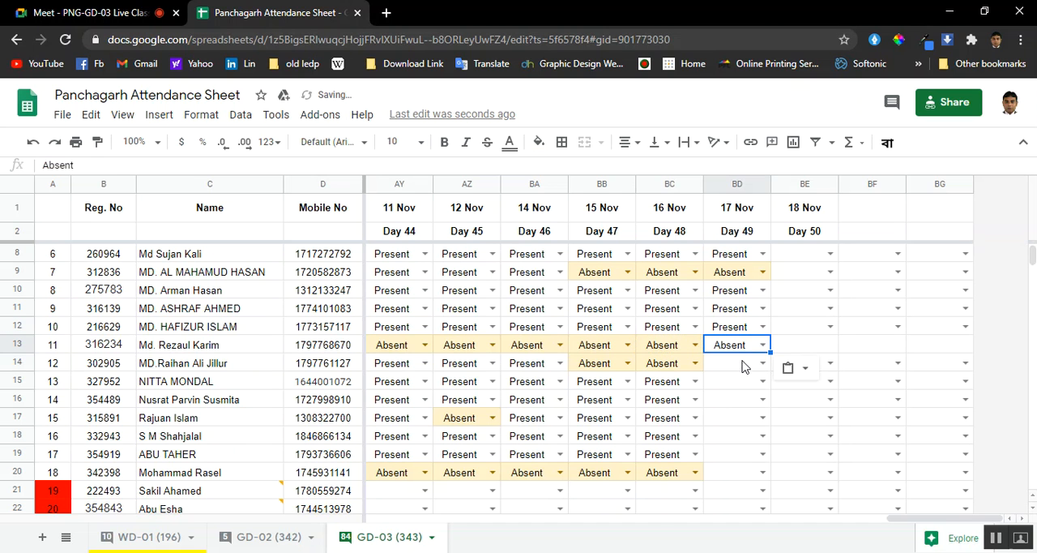
click(761, 365)
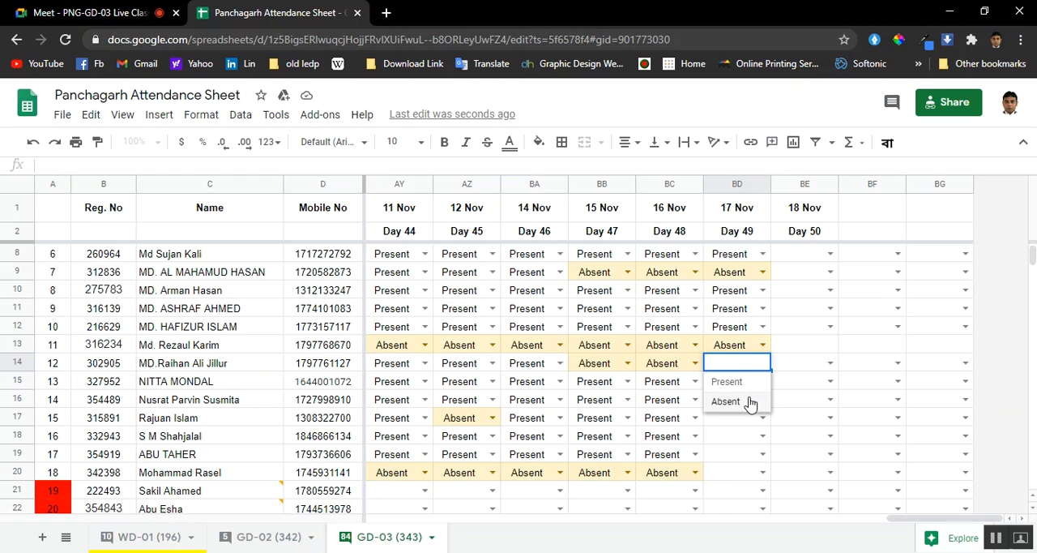
click(749, 402)
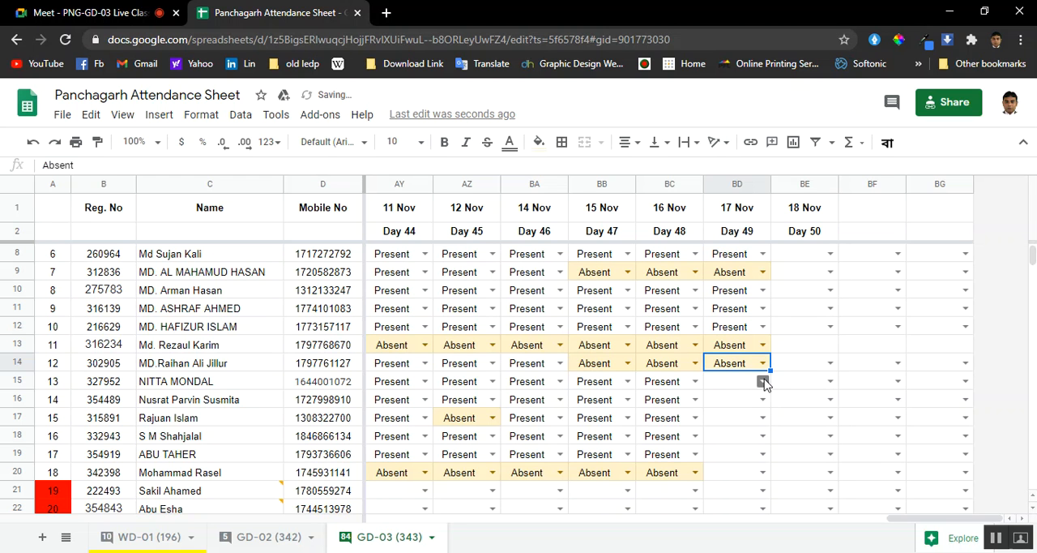
Mark the students in rows 15 and 16 as Present in the 17 Nov column
click(763, 381)
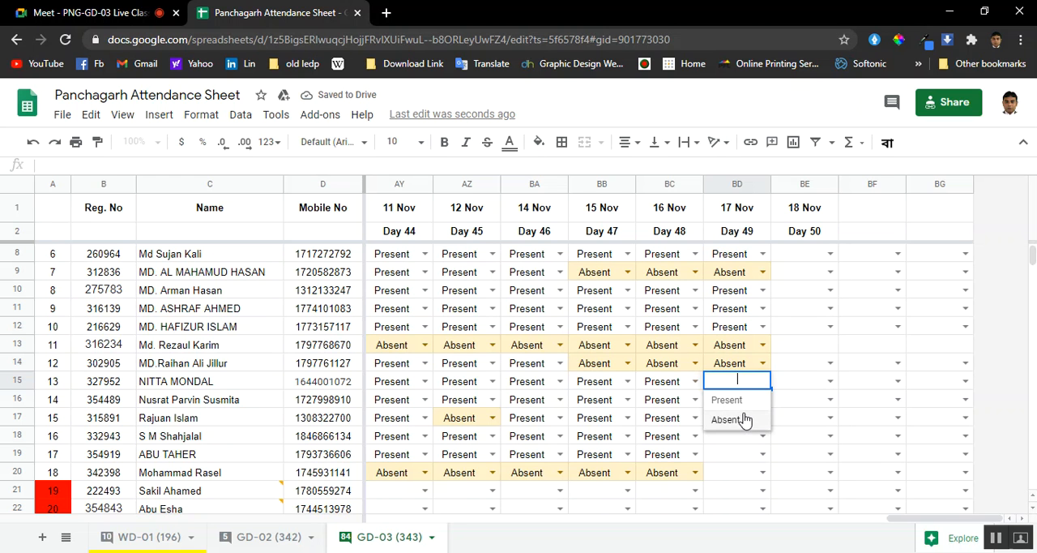
click(750, 405)
click(763, 399)
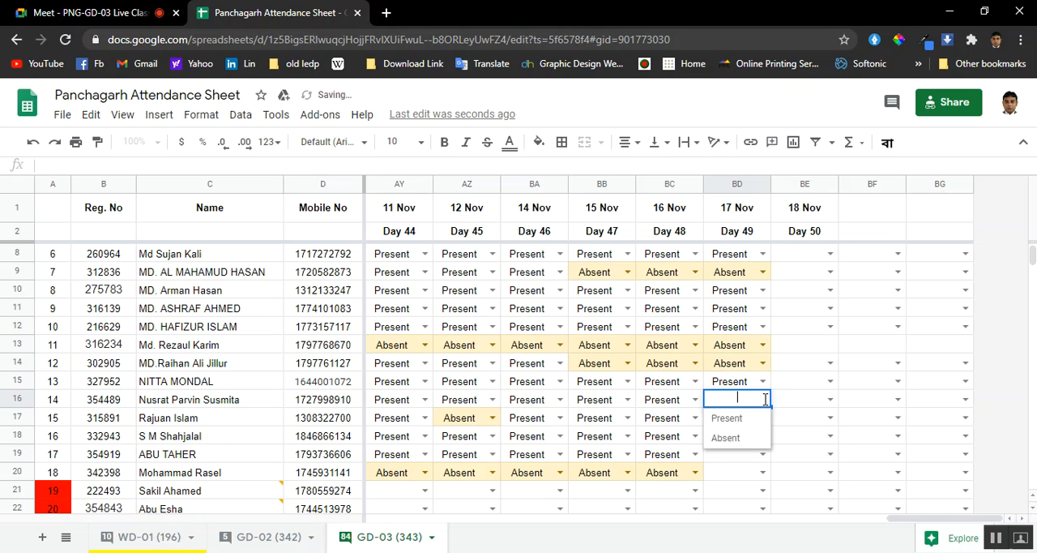
click(726, 418)
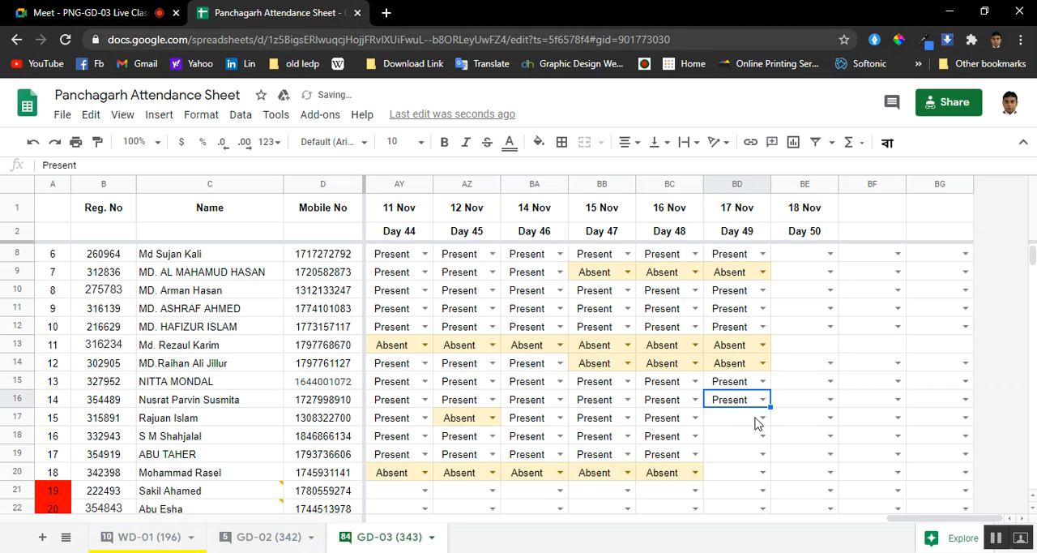
Mark the students in rows 17, 18 and 19 as Present in the 17 Nov column
click(763, 417)
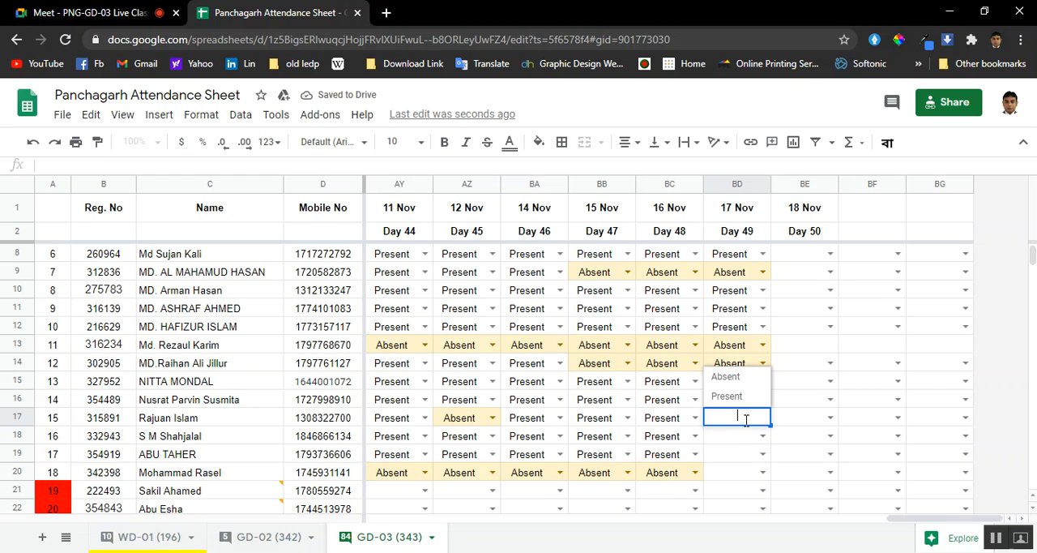
click(746, 396)
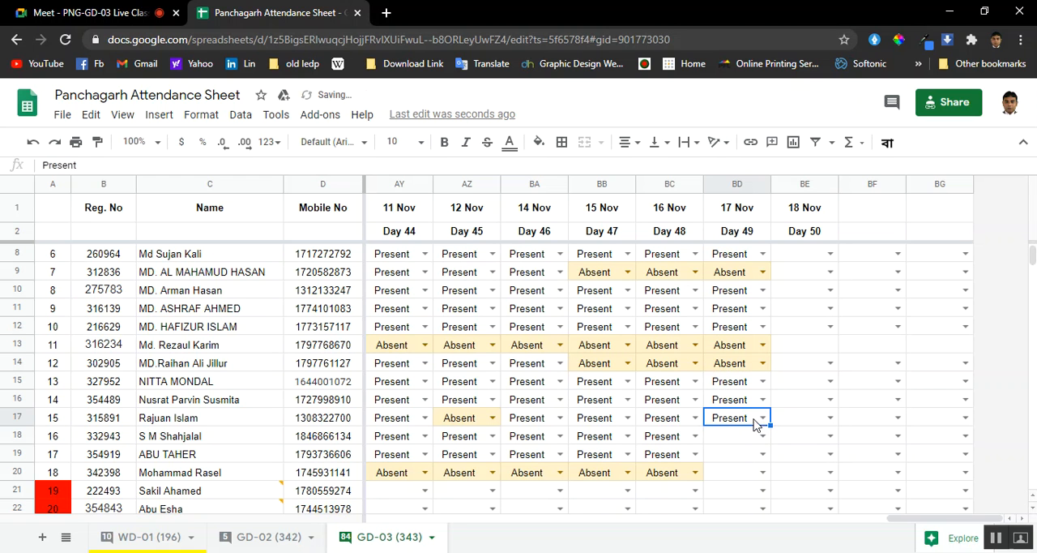
click(762, 434)
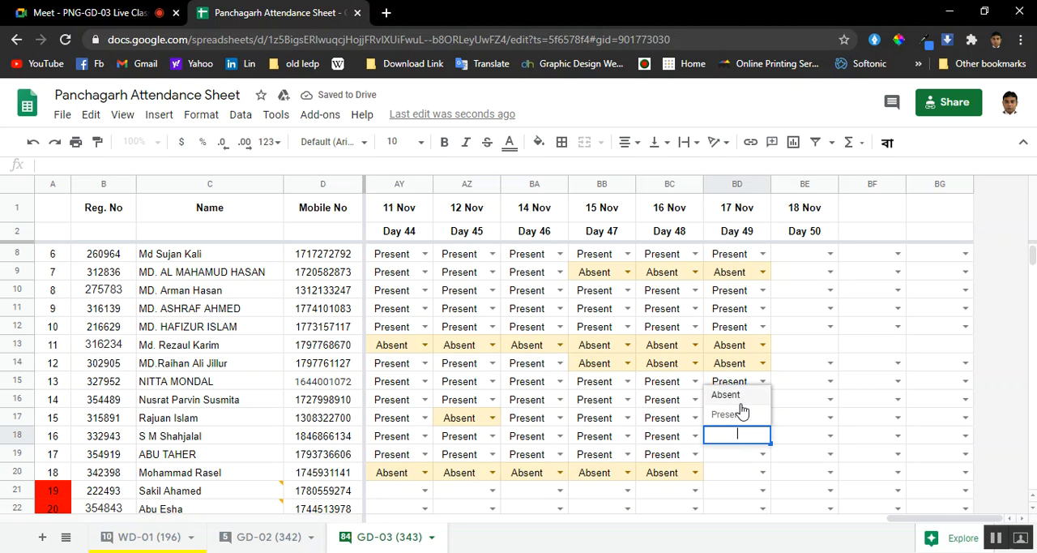
click(740, 415)
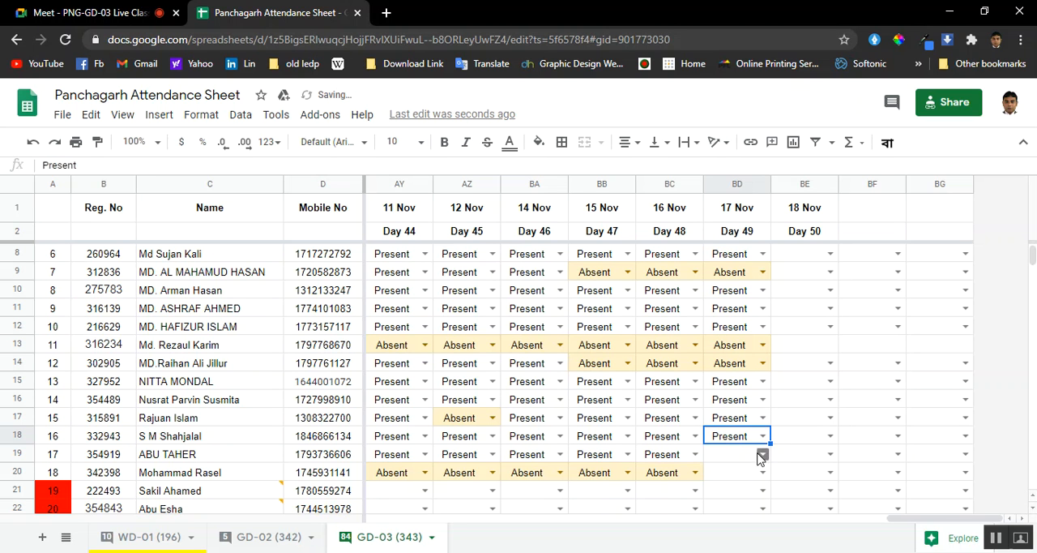
click(762, 453)
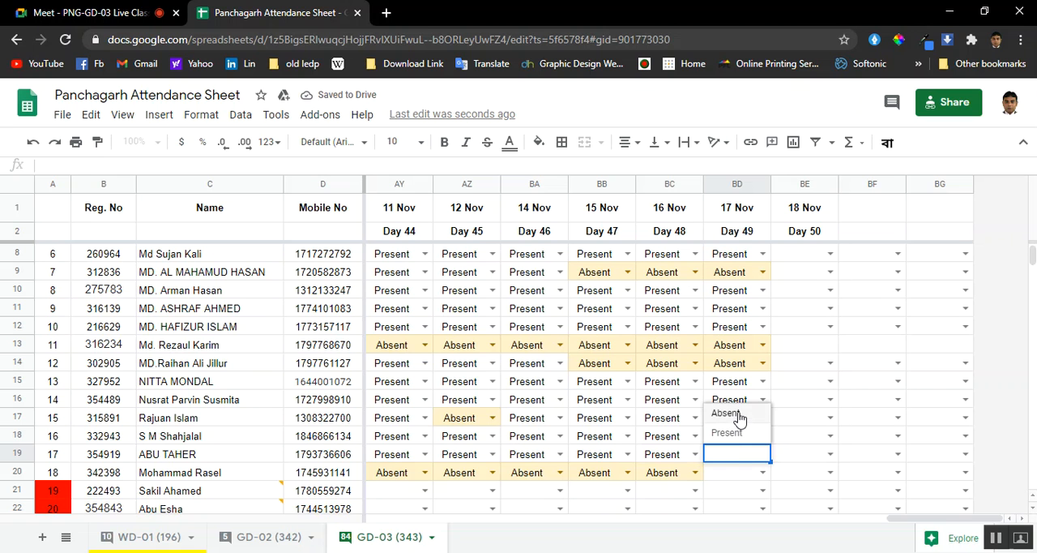
click(732, 434)
Set the 17 Nov attendance in BD20 to Absent and look back over the column's entries
click(764, 474)
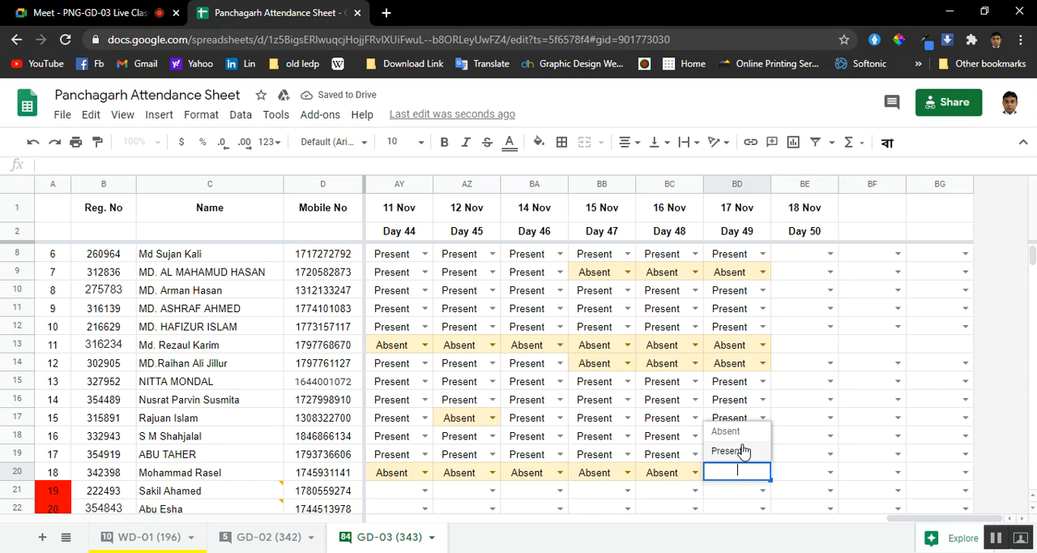
click(743, 439)
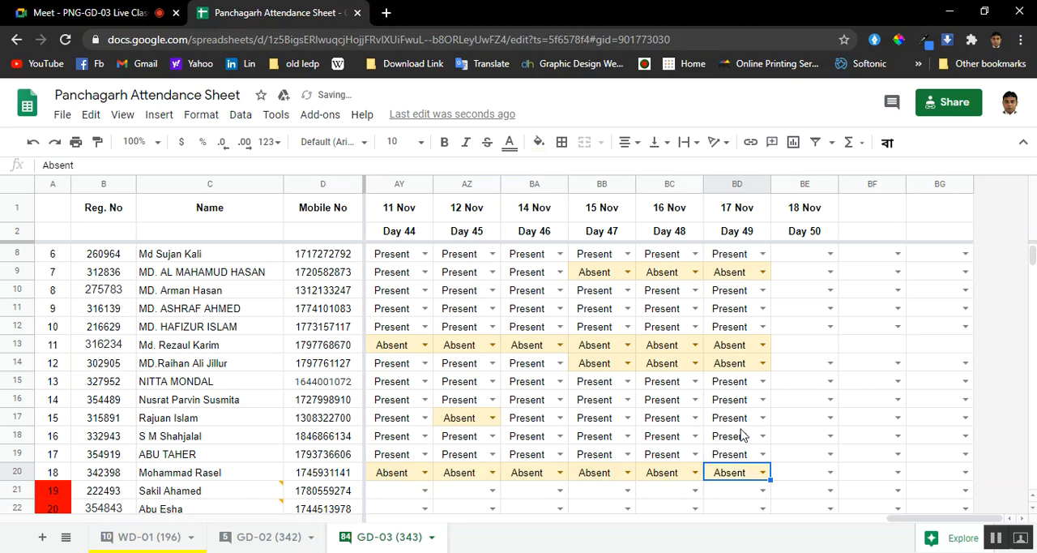
scroll(762, 433, down, 4)
scroll(790, 435, up, 5)
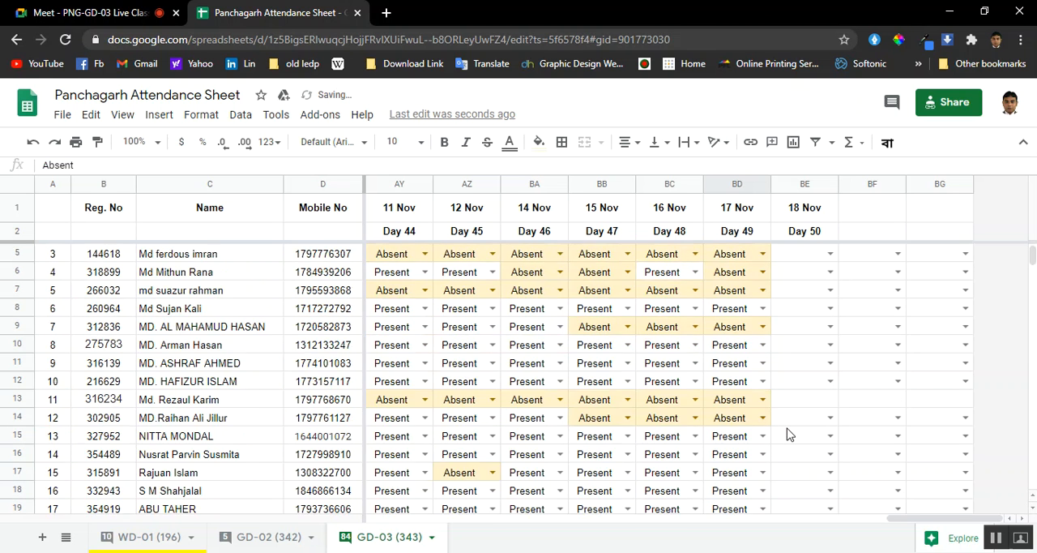
Check who the attendance sheet is shared with, close the sharing settings and return to the Google Meet call
click(945, 107)
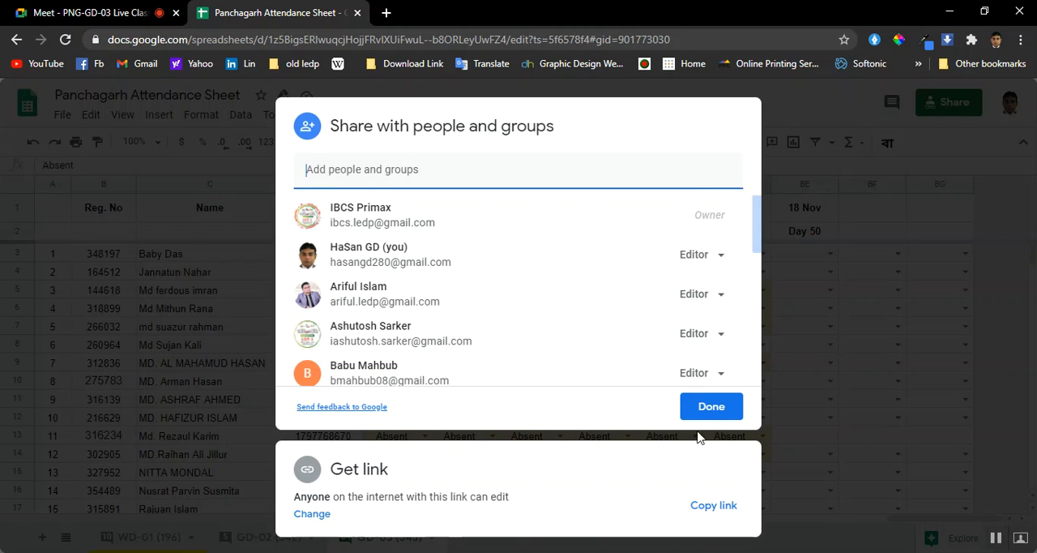
click(712, 412)
click(97, 12)
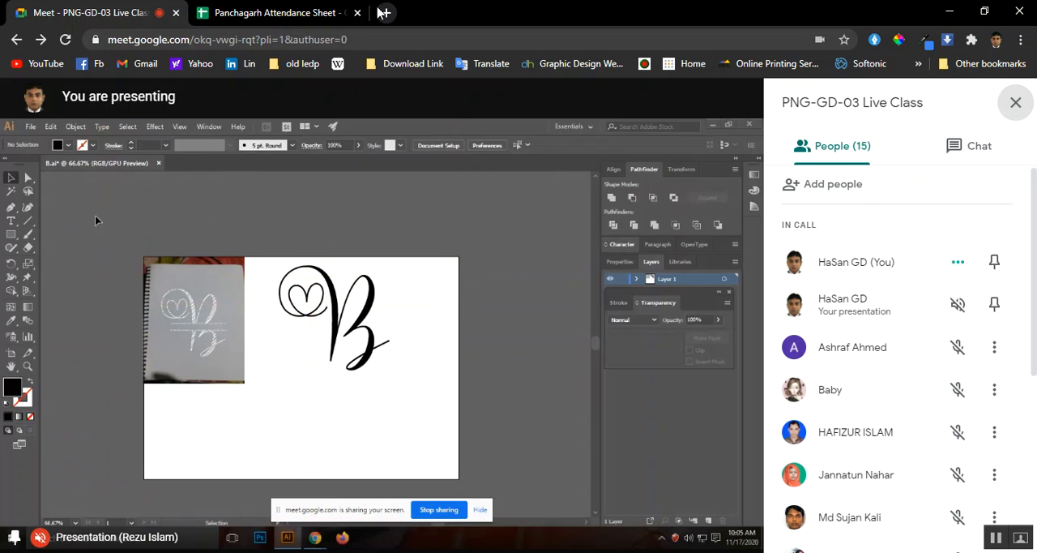
Open freelancer.com in a new browser tab
click(386, 12)
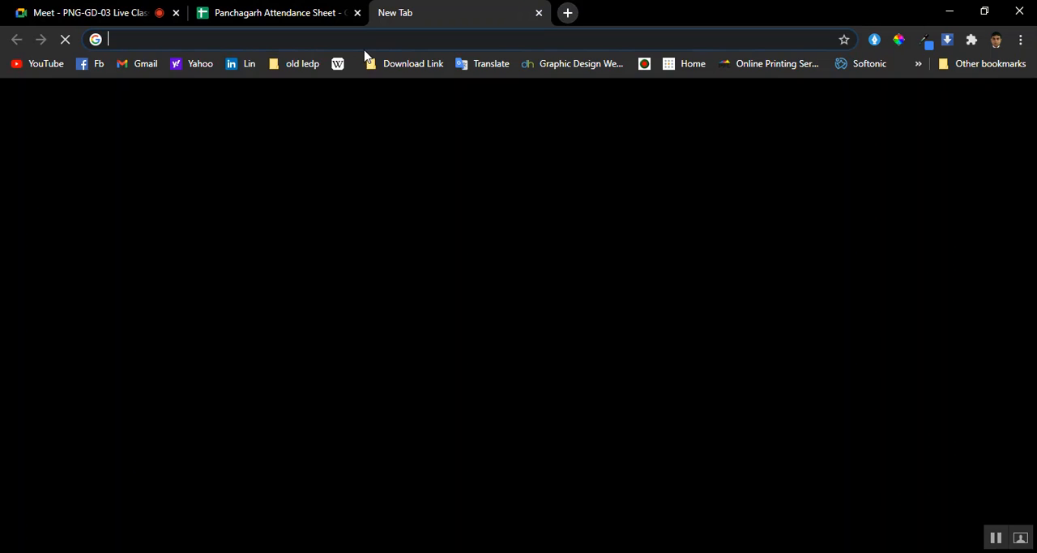
click(365, 37)
click(277, 13)
click(73, 9)
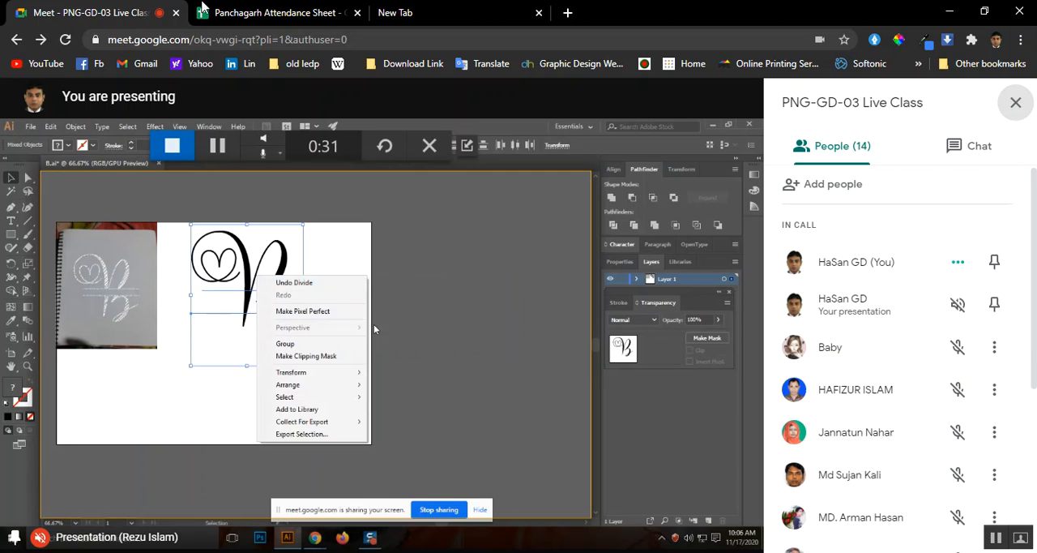
click(438, 13)
text(freelancer.com)
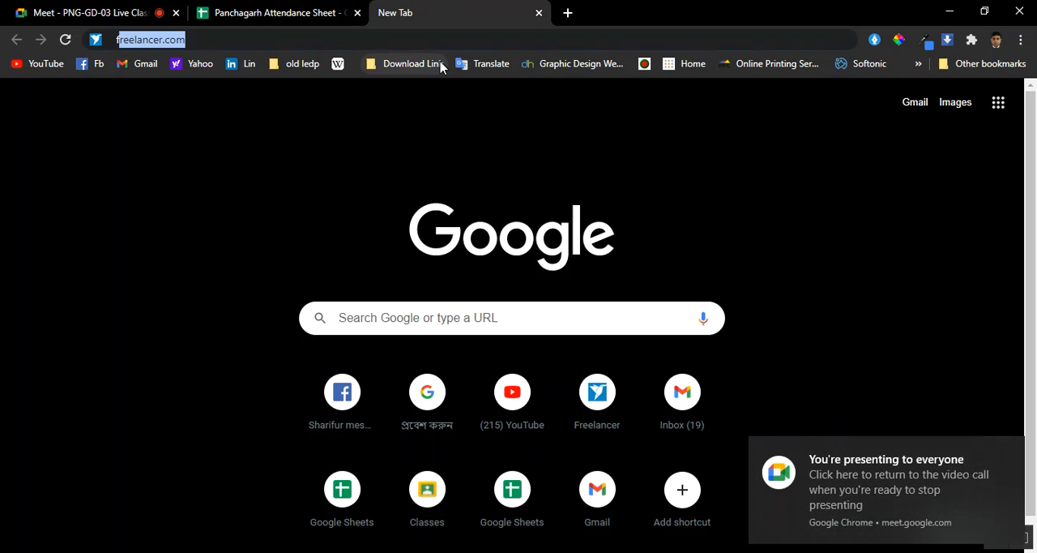
key(Return)
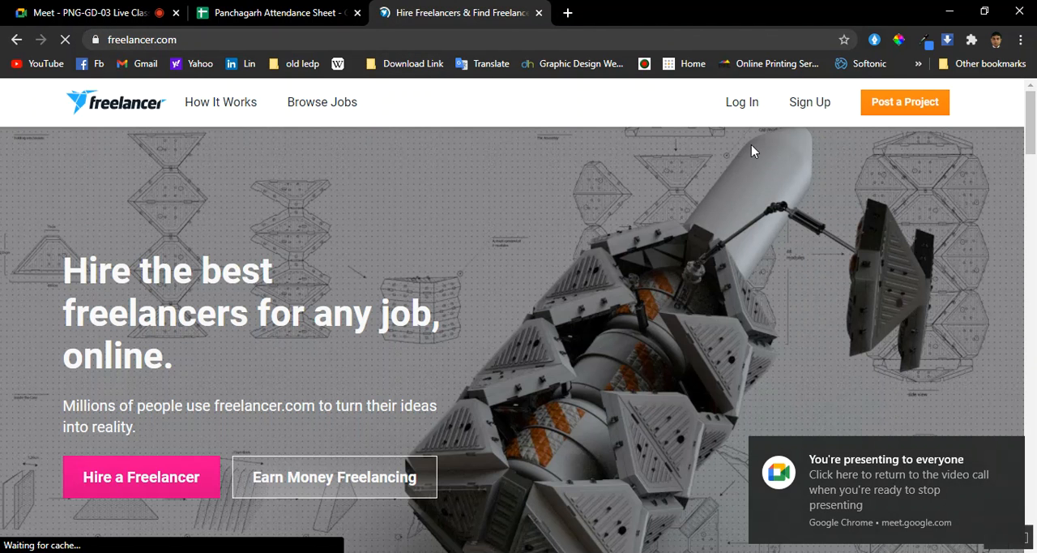
Log in to Freelancer with the saved account email and password
click(741, 103)
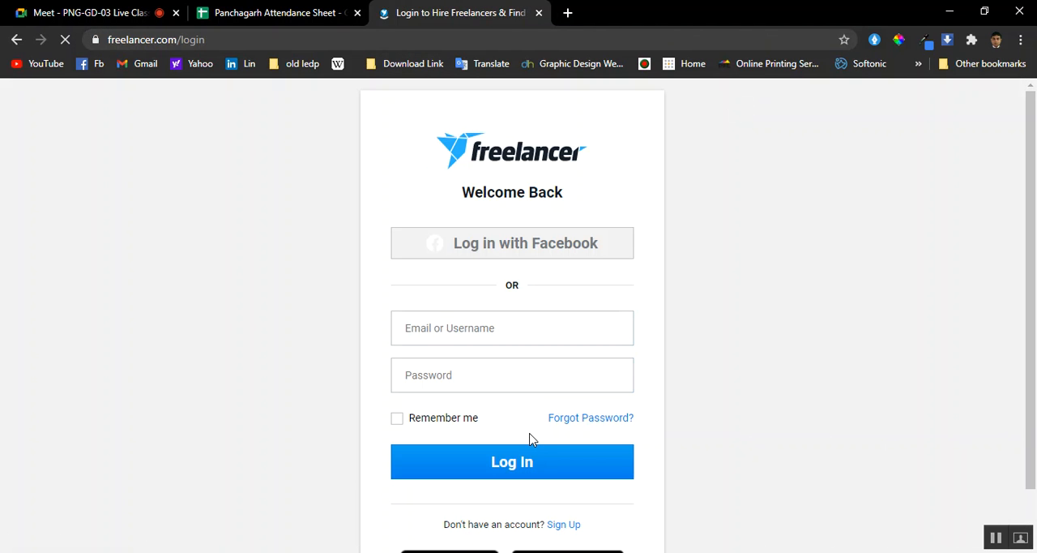
click(463, 386)
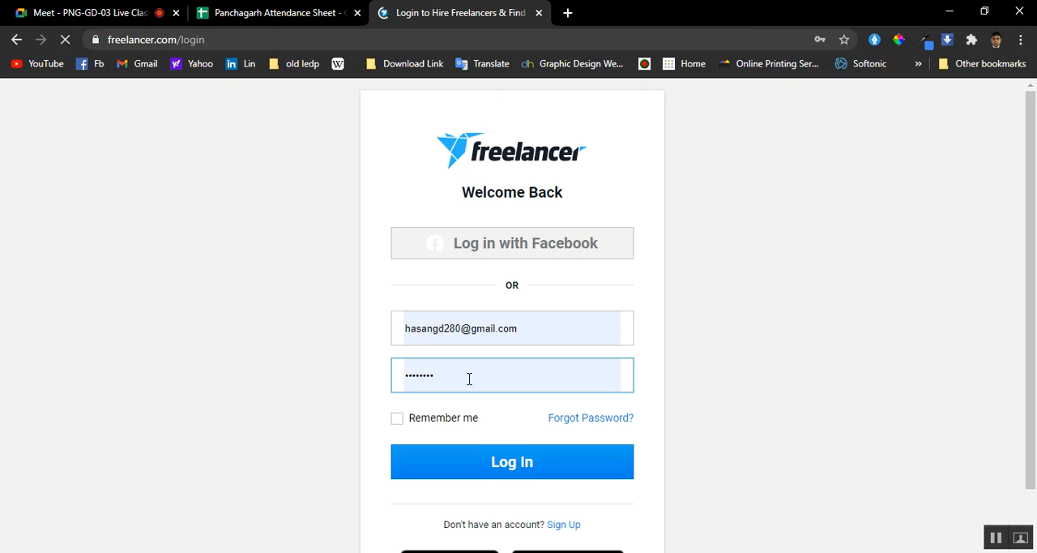
click(508, 464)
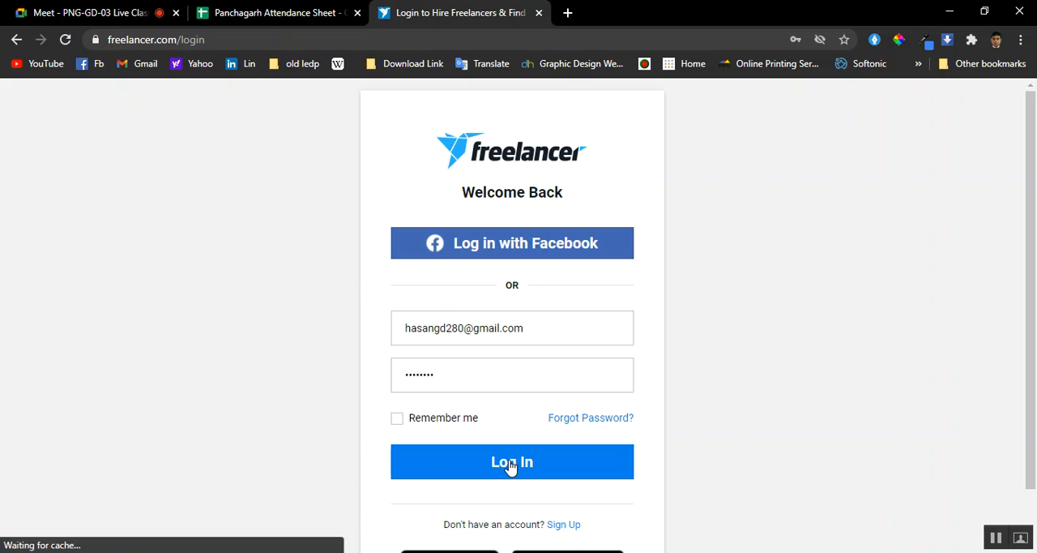
click(510, 464)
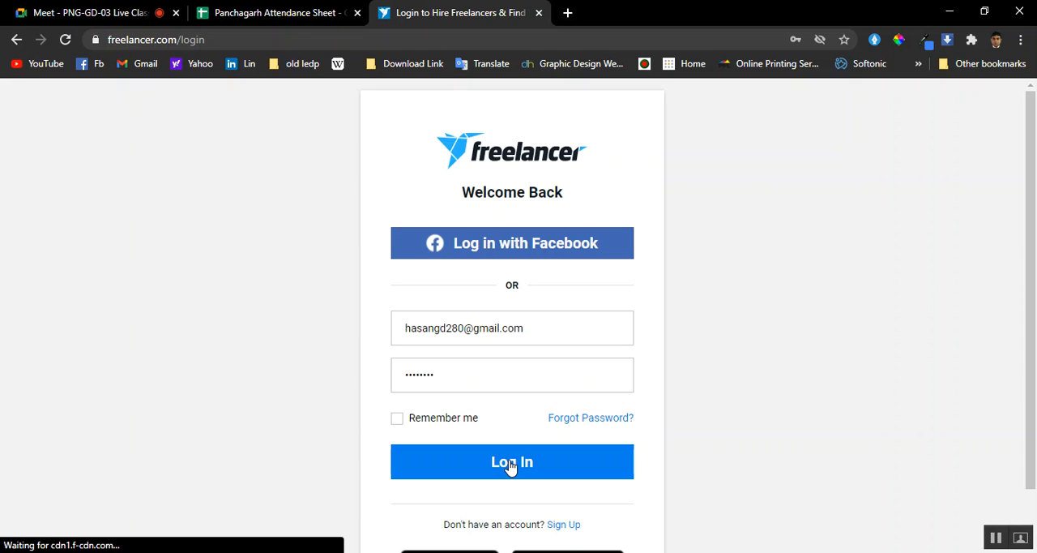
scroll(478, 487, down, 1)
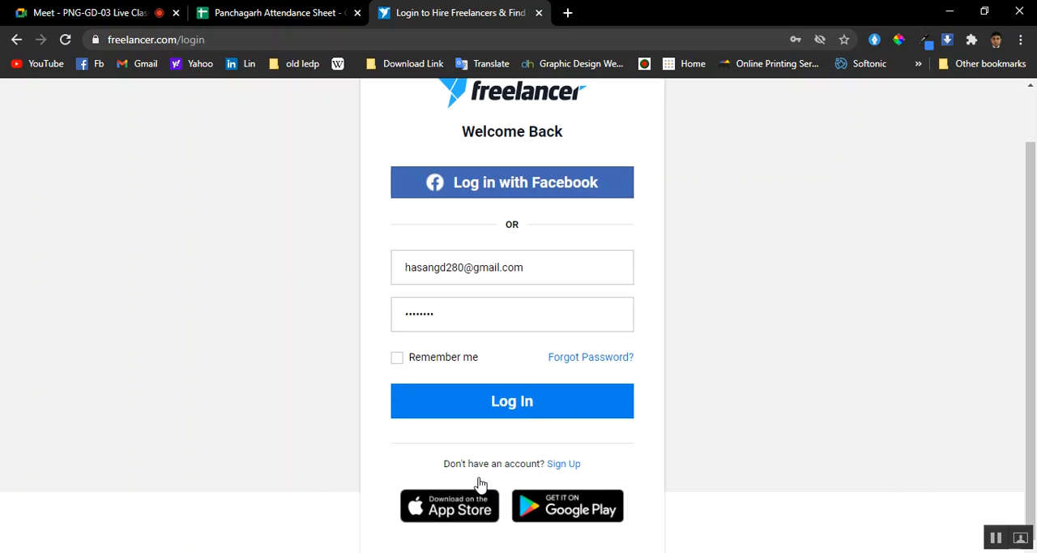
click(540, 413)
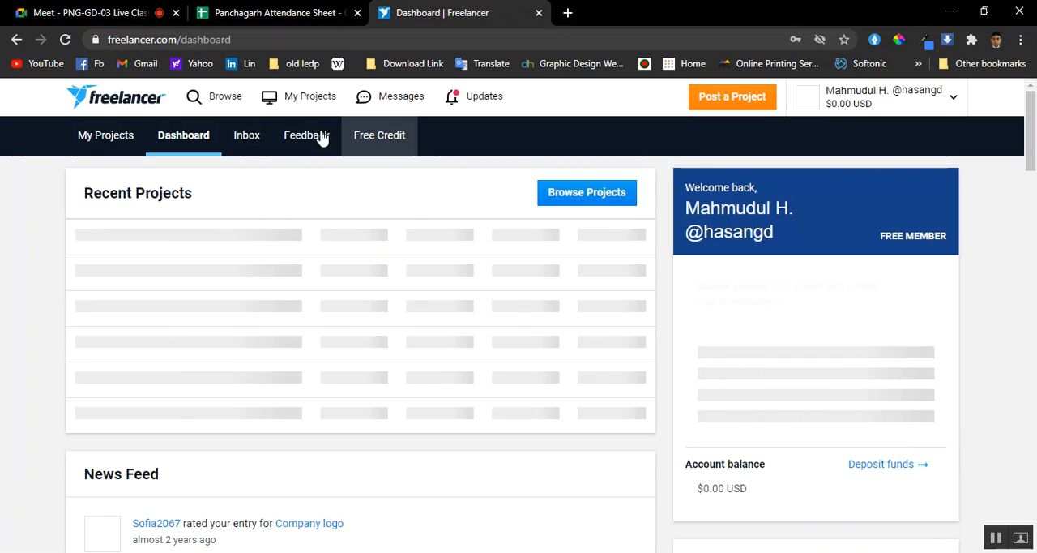
Browse the available contests on Freelancer and open the Holiday Decorations Flyer contest in a separate tab
click(312, 100)
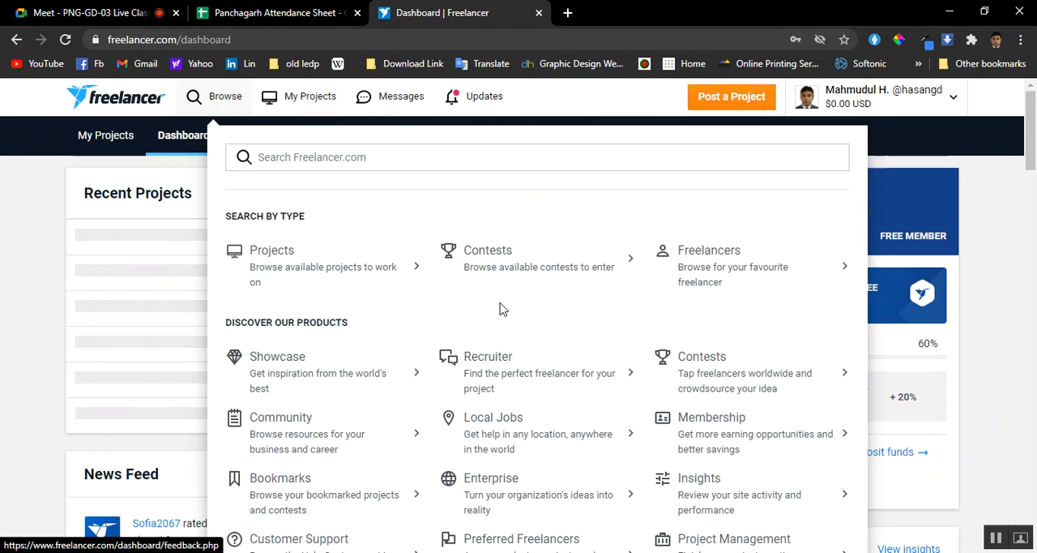
click(476, 264)
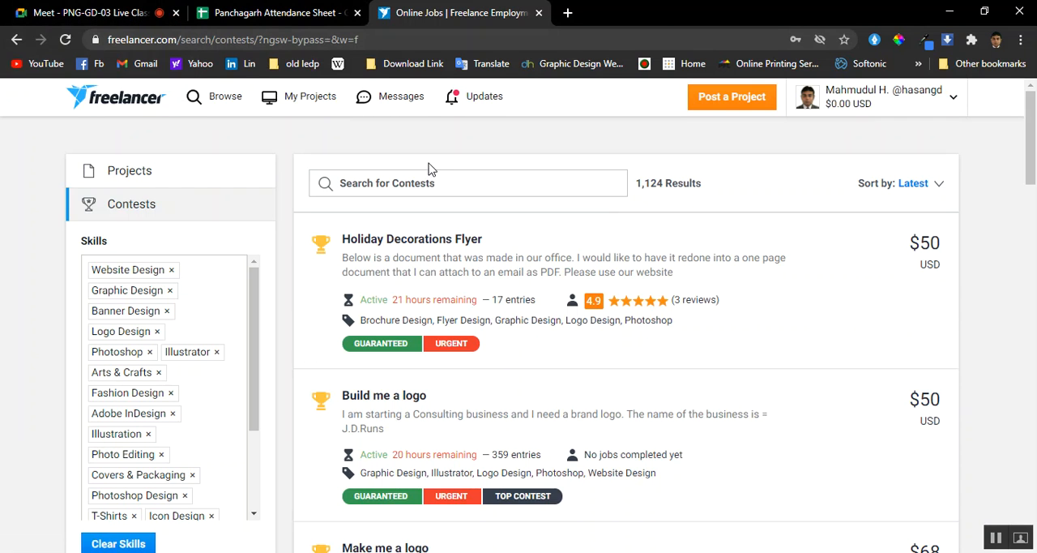
right_click(430, 245)
click(455, 250)
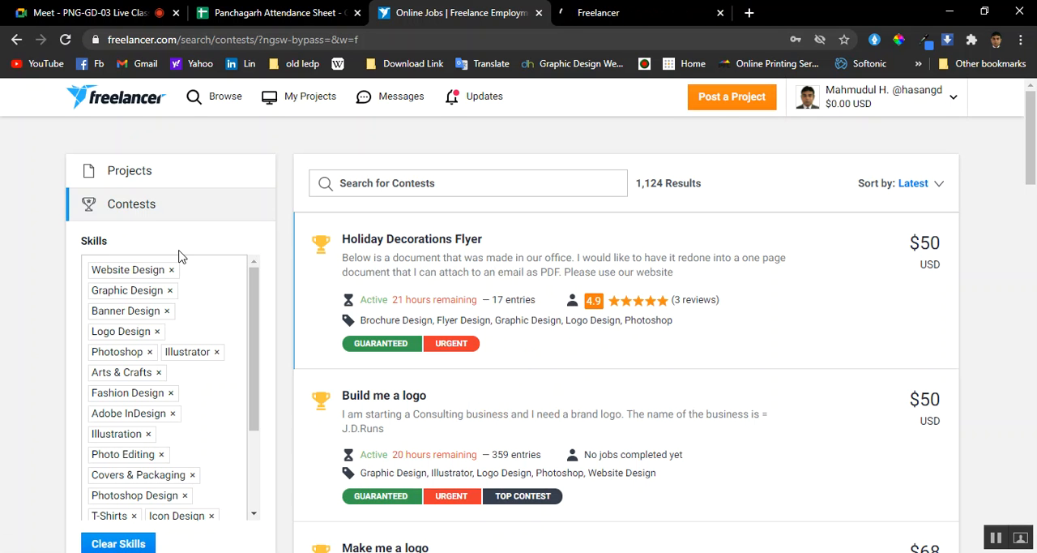
Switch to the Holiday Decorations Flyer contest, try to open its Entries and look over its description
scroll(486, 290, down, 3)
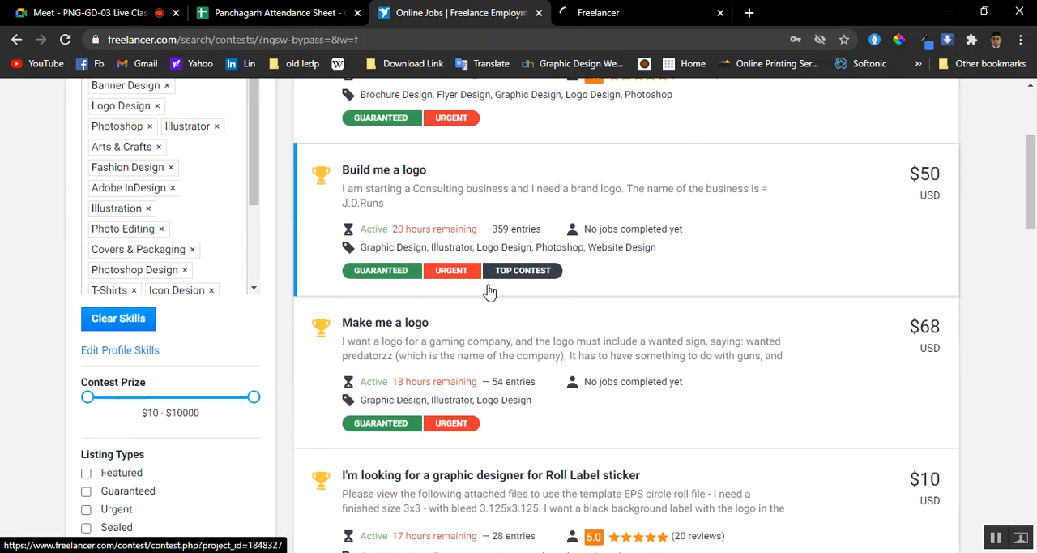
scroll(489, 292, up, 3)
click(624, 9)
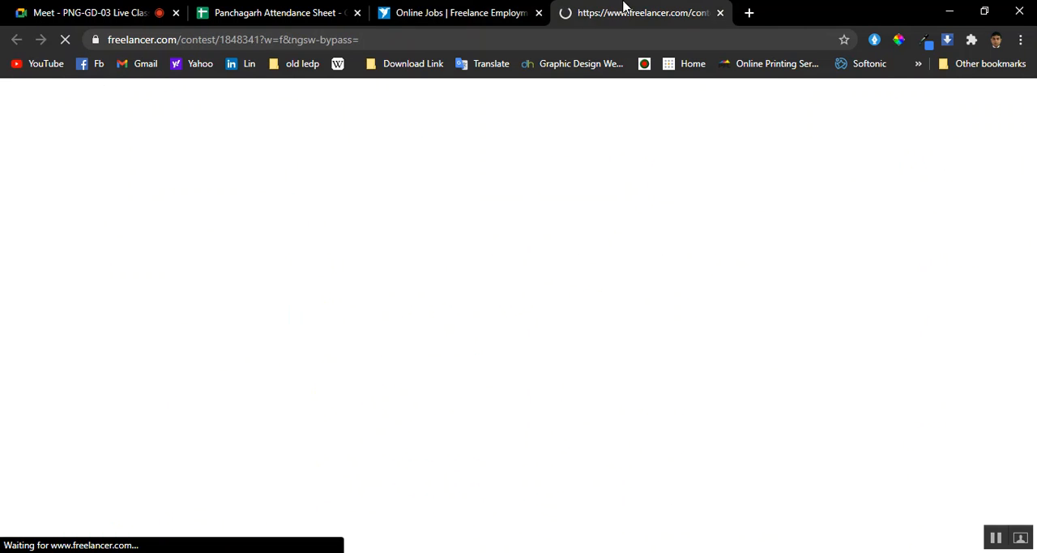
click(474, 10)
click(608, 10)
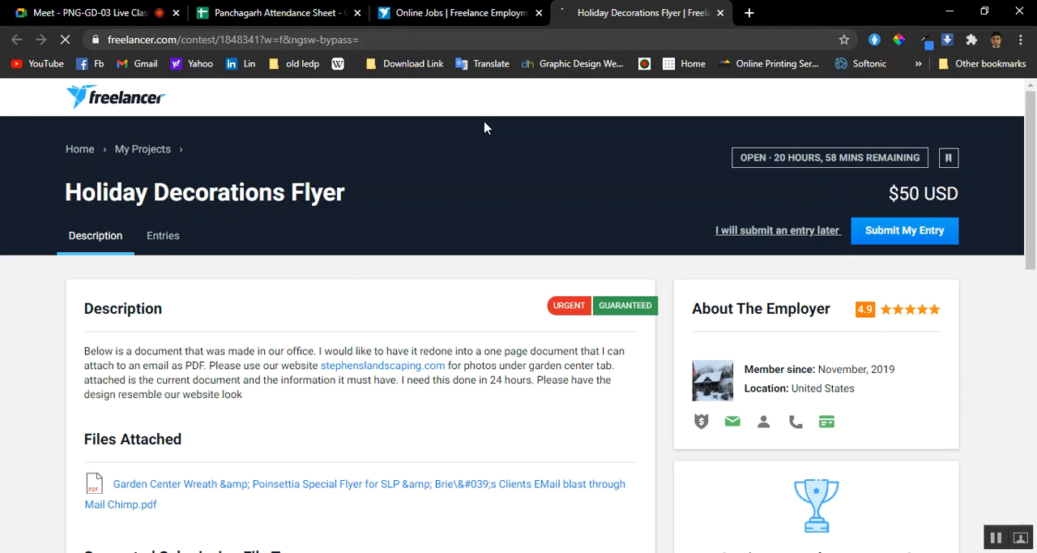
click(165, 240)
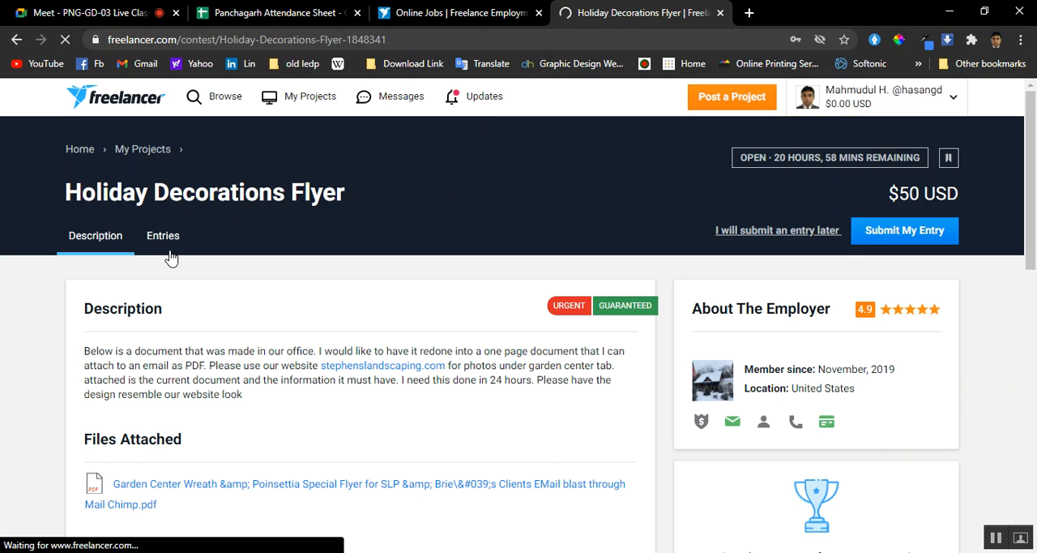
scroll(170, 256, down, 4)
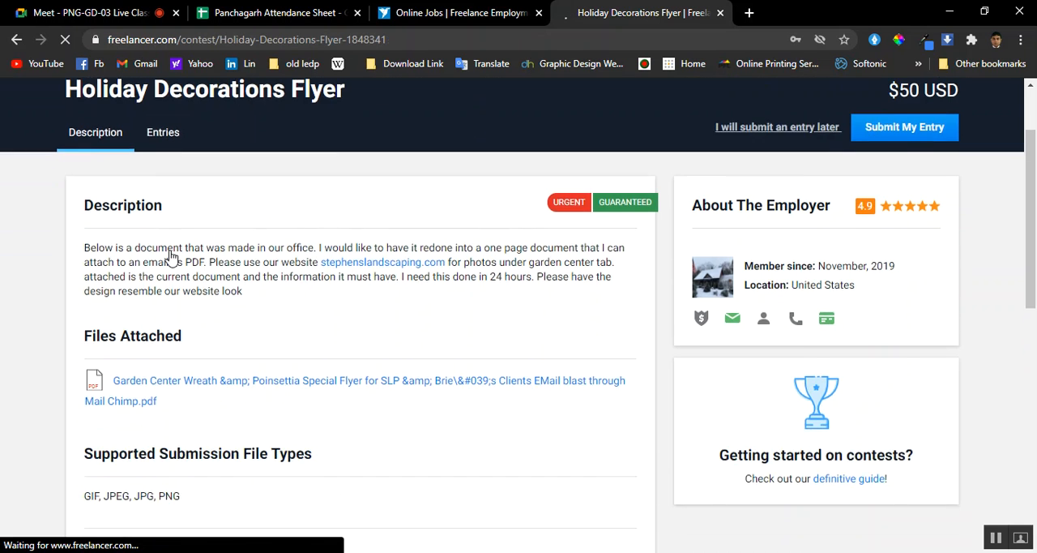
scroll(170, 256, up, 3)
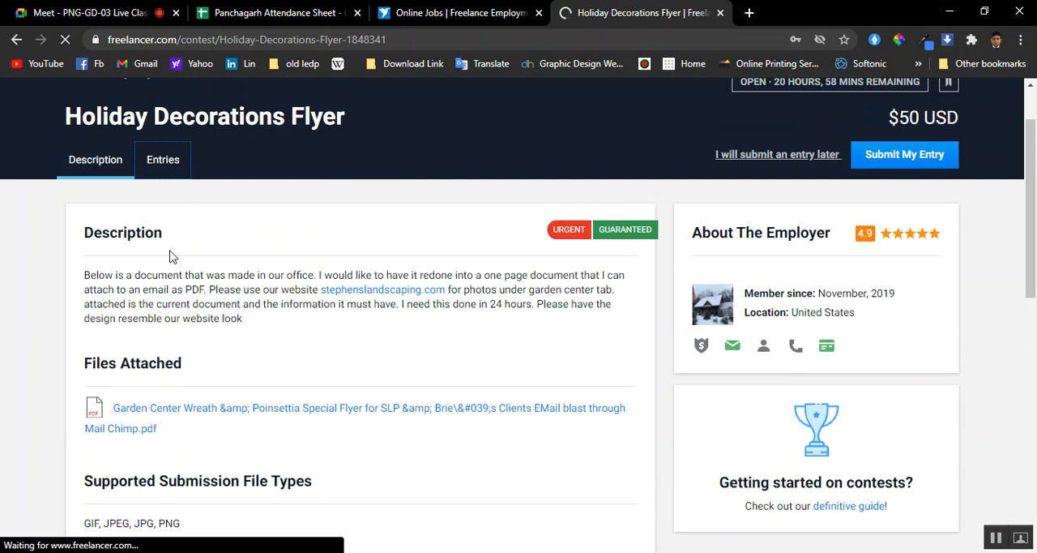
Return to the contest listing and look through the first page of available contests down to its end
click(409, 13)
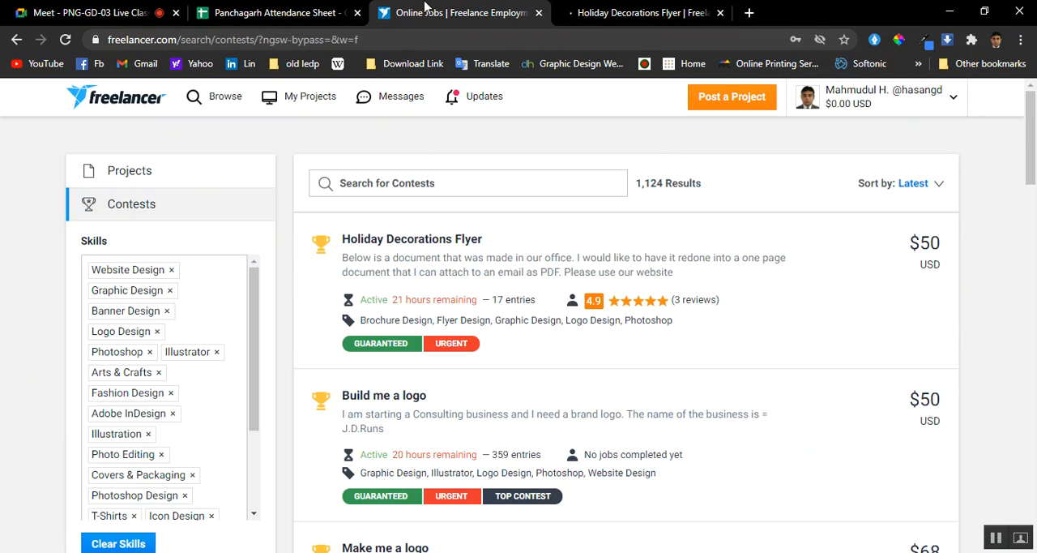
scroll(389, 283, down, 4)
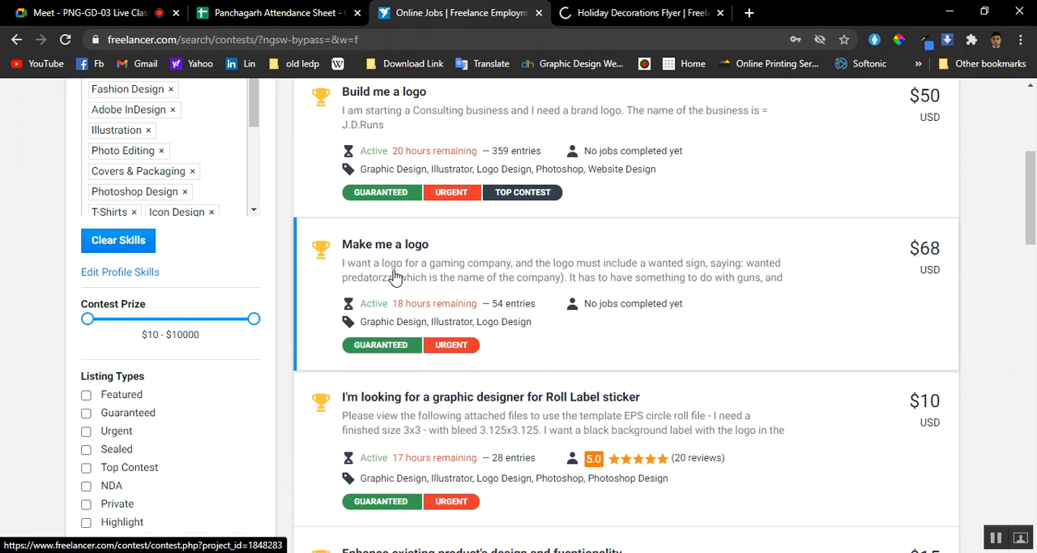
scroll(394, 276, down, 8)
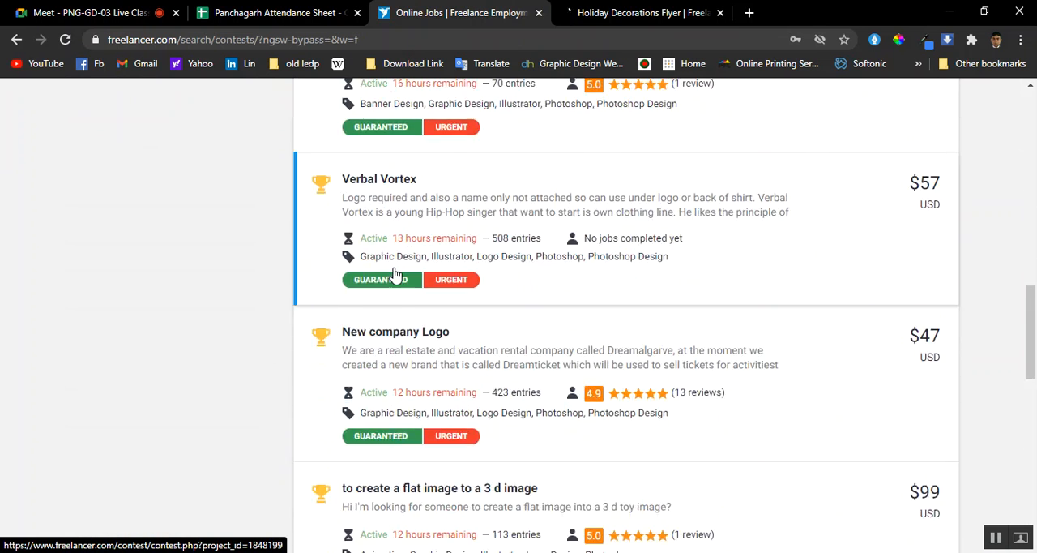
scroll(395, 276, down, 2)
scroll(394, 275, down, 3)
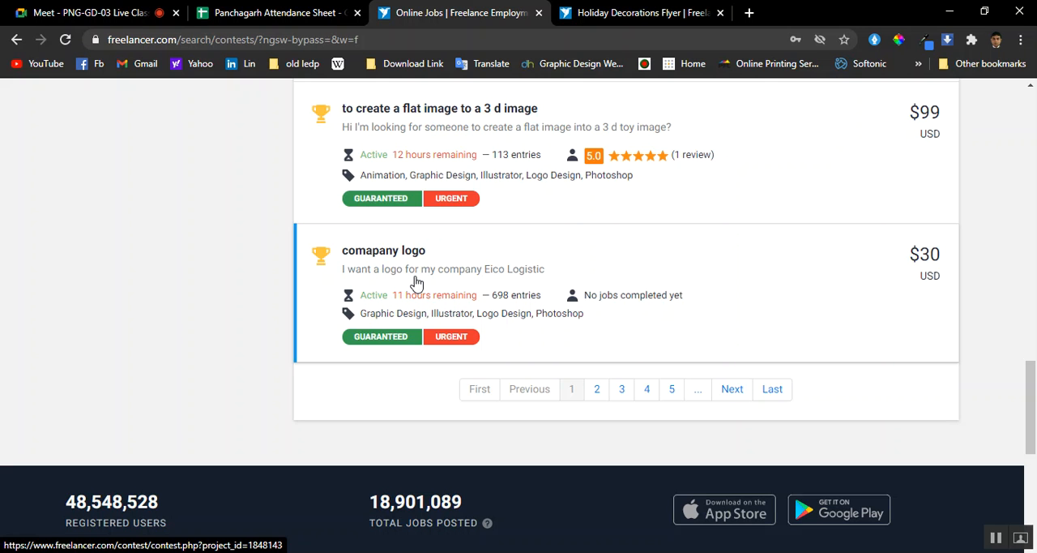
Switch back to the Google Meet call and view the shared presentation
click(89, 12)
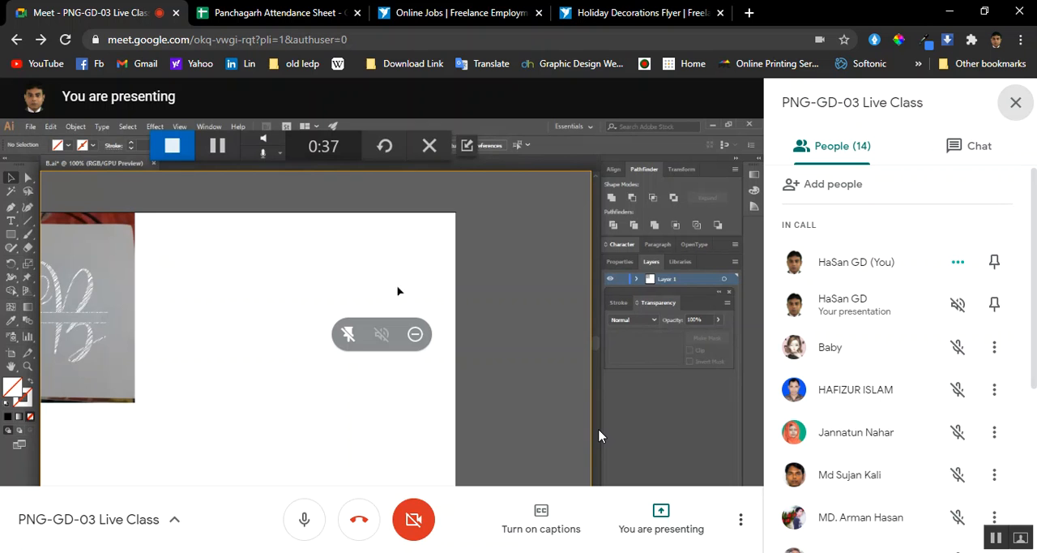
click(429, 145)
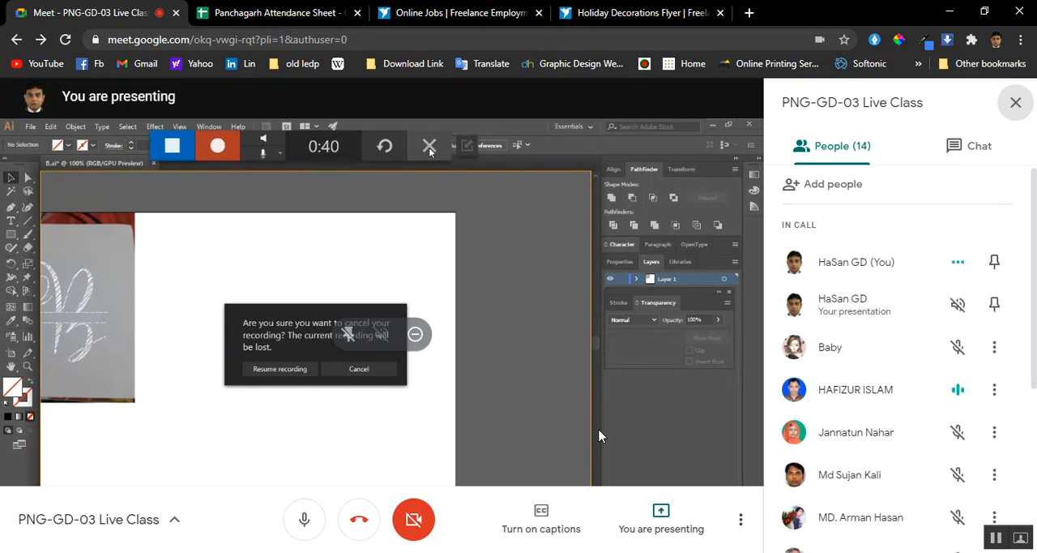
Discard the current screen recording and add the letter B as text on the artboard beside the sketch photo
click(358, 369)
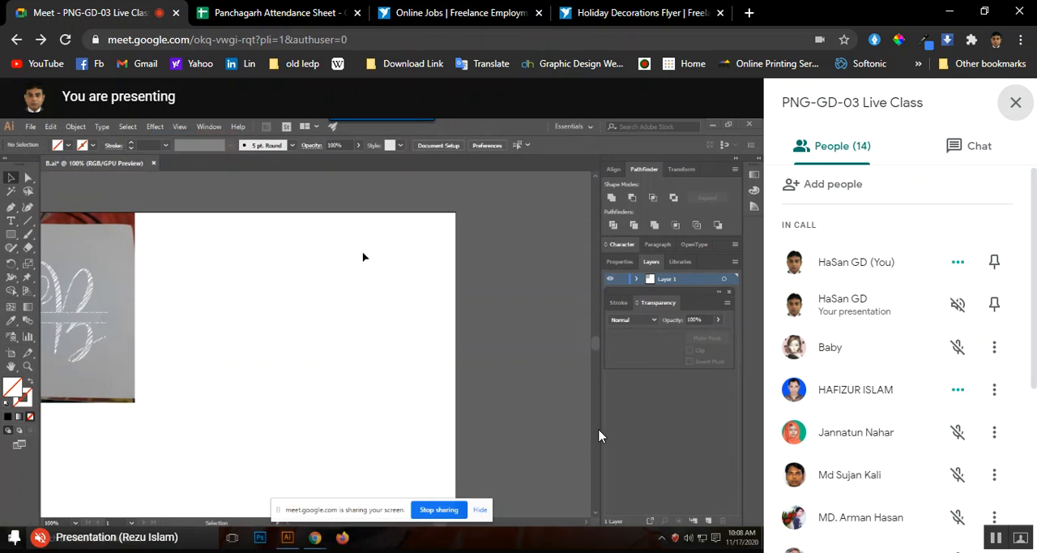
mouse_move(221, 298)
mouse_down()
mouse_move(344, 298)
mouse_move(317, 290)
mouse_up()
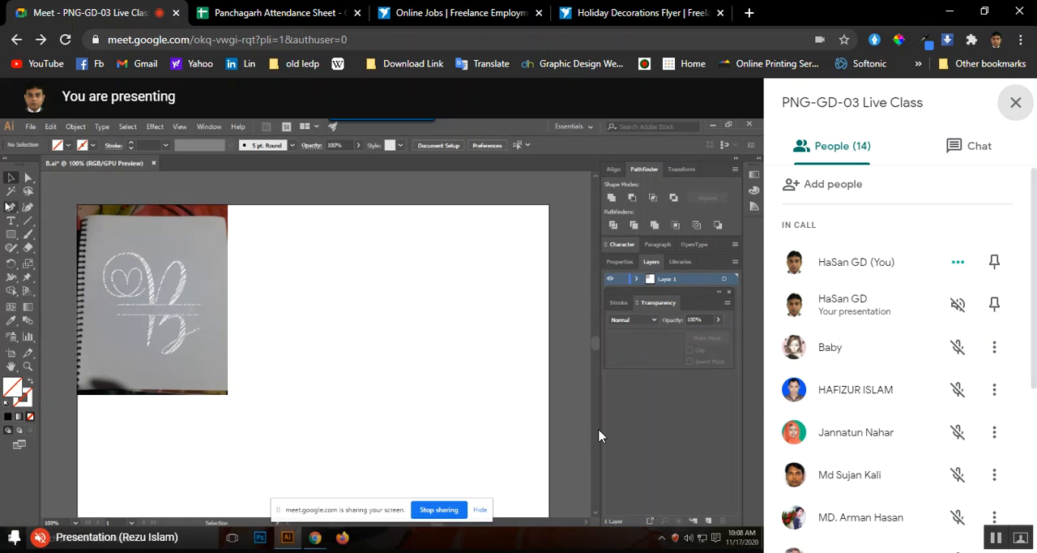
click(12, 221)
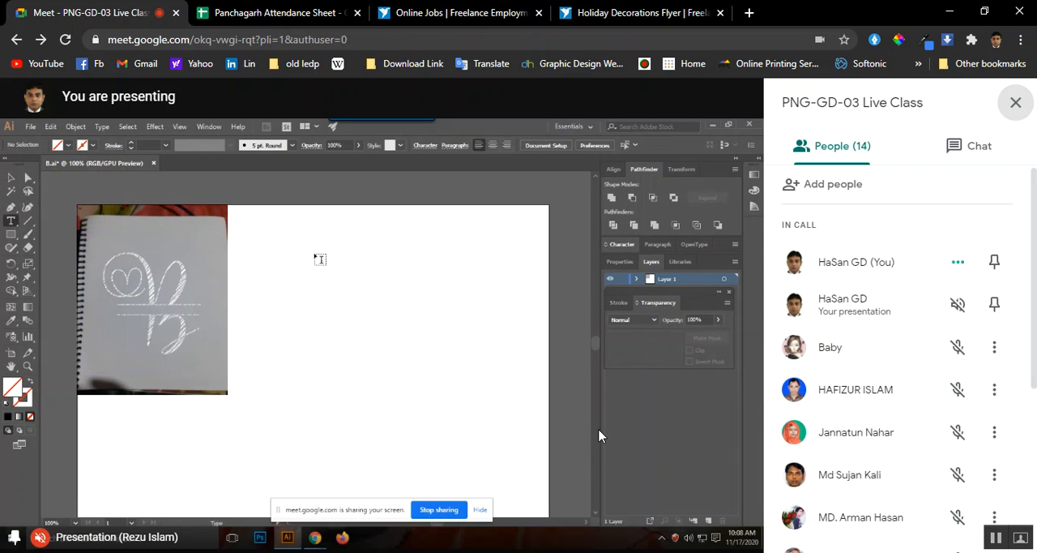
click(314, 304)
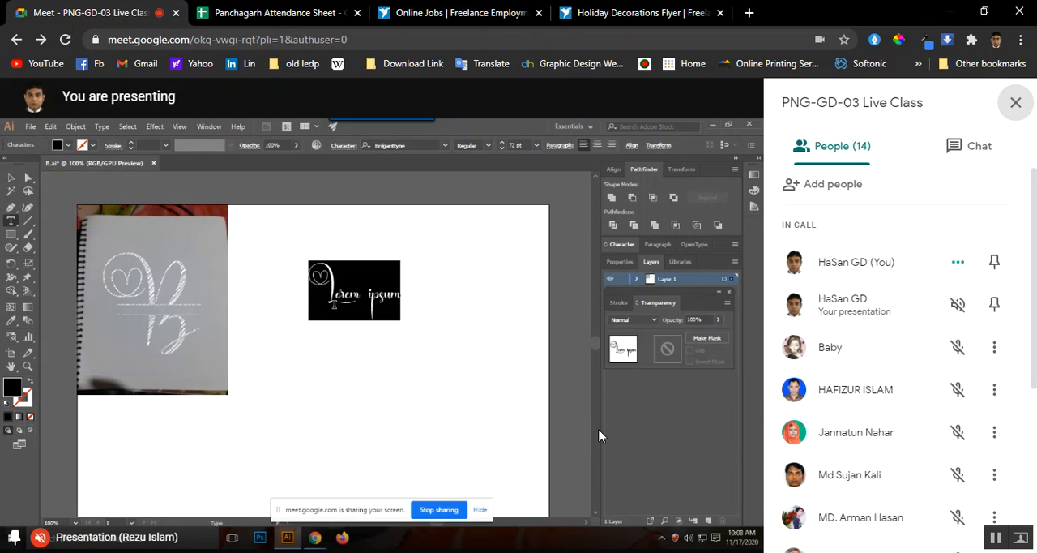
text(B)
key(Escape)
Enlarge the letter B to about 241 pt and position it beside the sketch photo
drag(354, 321, 410, 389)
drag(336, 284, 380, 329)
click(483, 335)
click(365, 303)
Convert the letter B text to outlines and start a new screen capture of the artboard
click(28, 221)
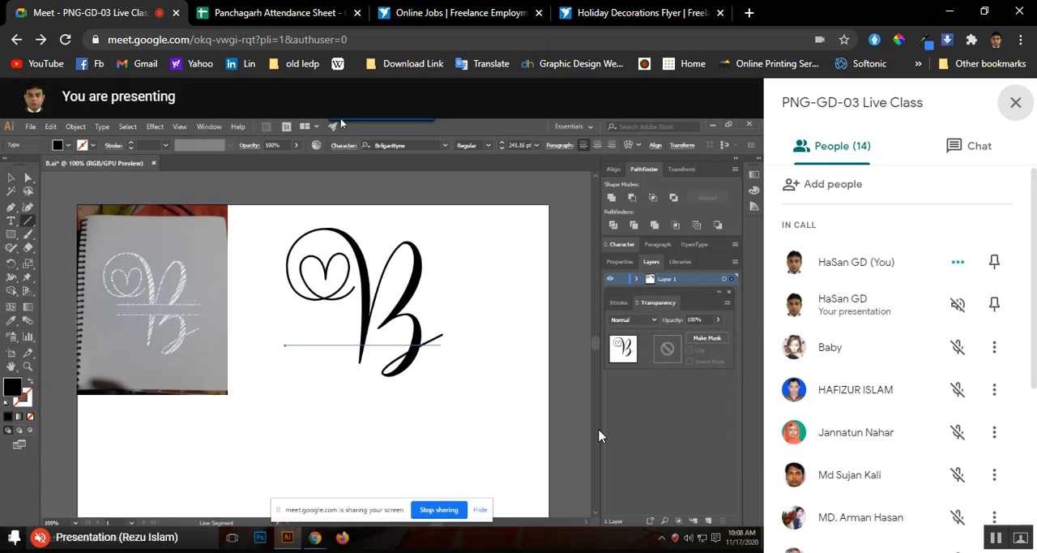
mouse_move(339, 124)
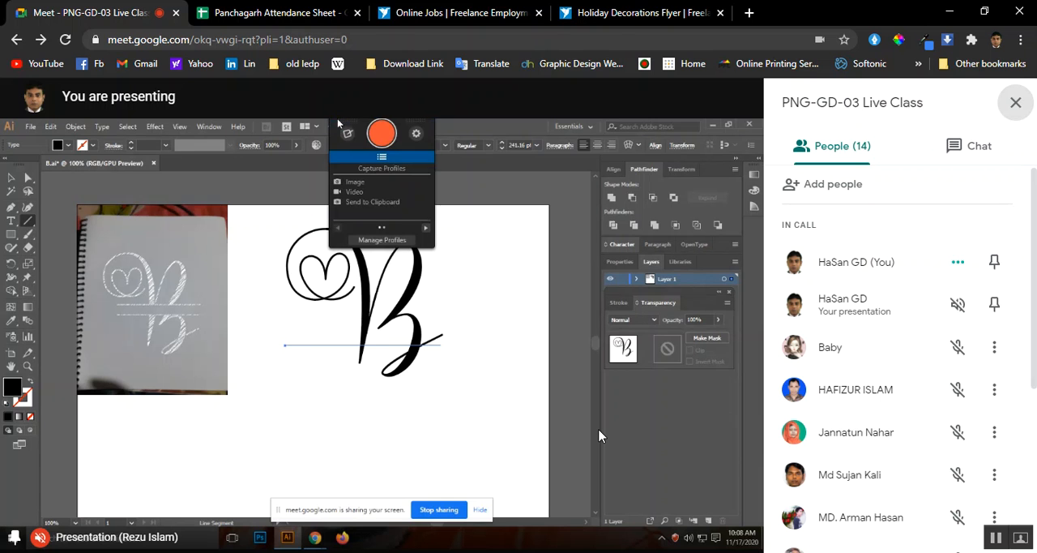
click(11, 177)
right_click(360, 278)
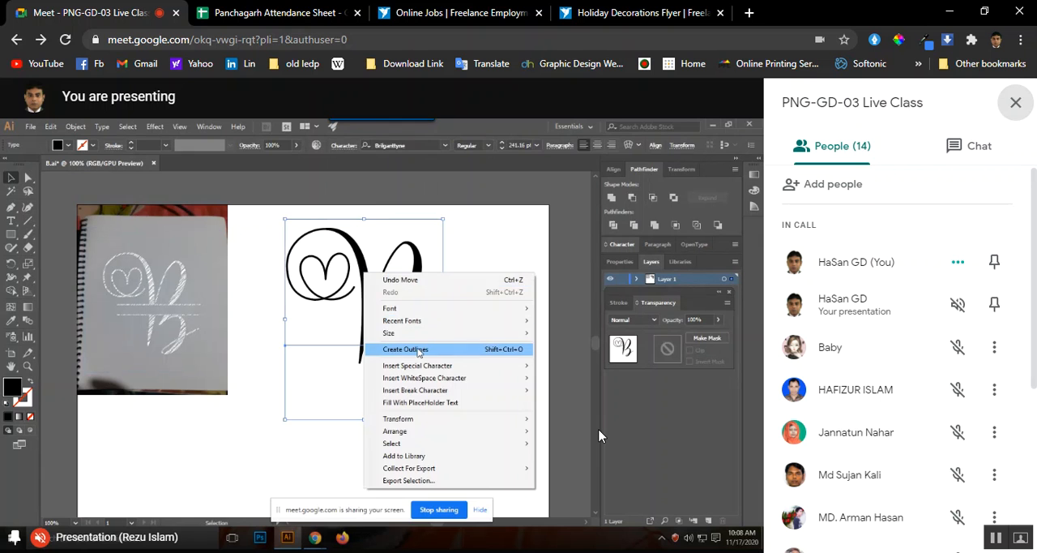
click(394, 349)
click(470, 278)
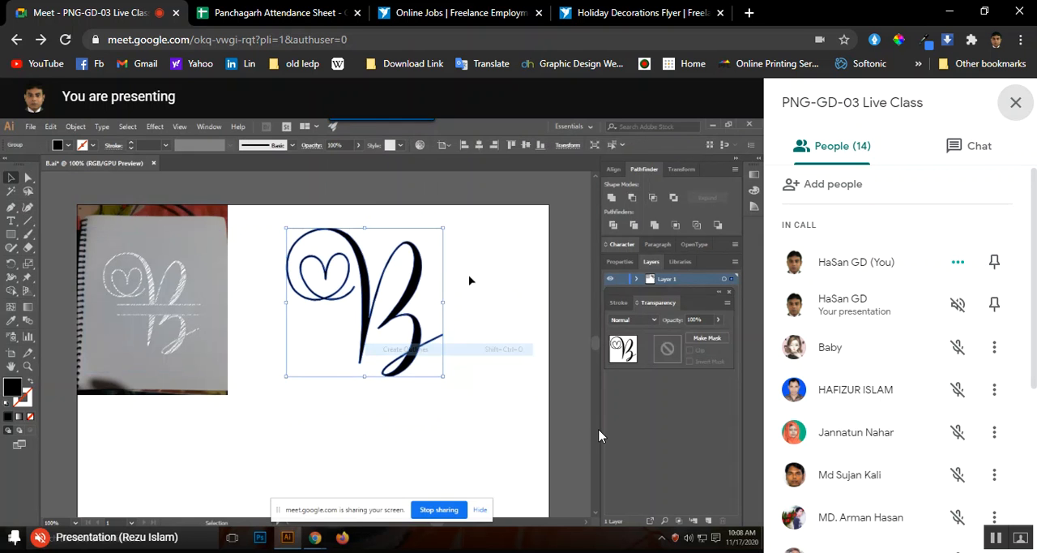
mouse_move(349, 123)
click(381, 137)
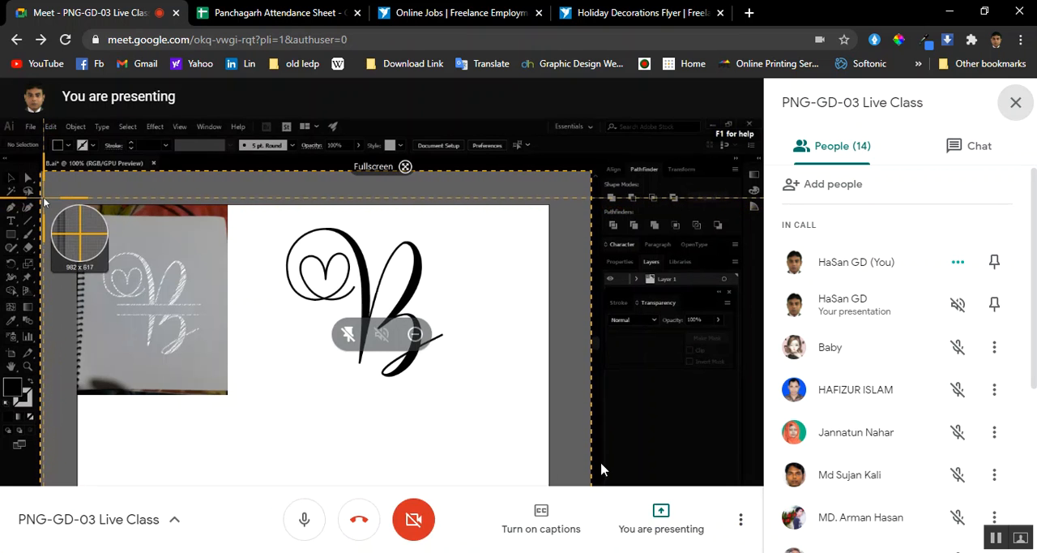
Switch to the Holiday Decorations Flyer contest, open its Entries and look through the submitted designs
click(695, 12)
click(165, 161)
scroll(178, 357, down, 3)
scroll(182, 360, up, 3)
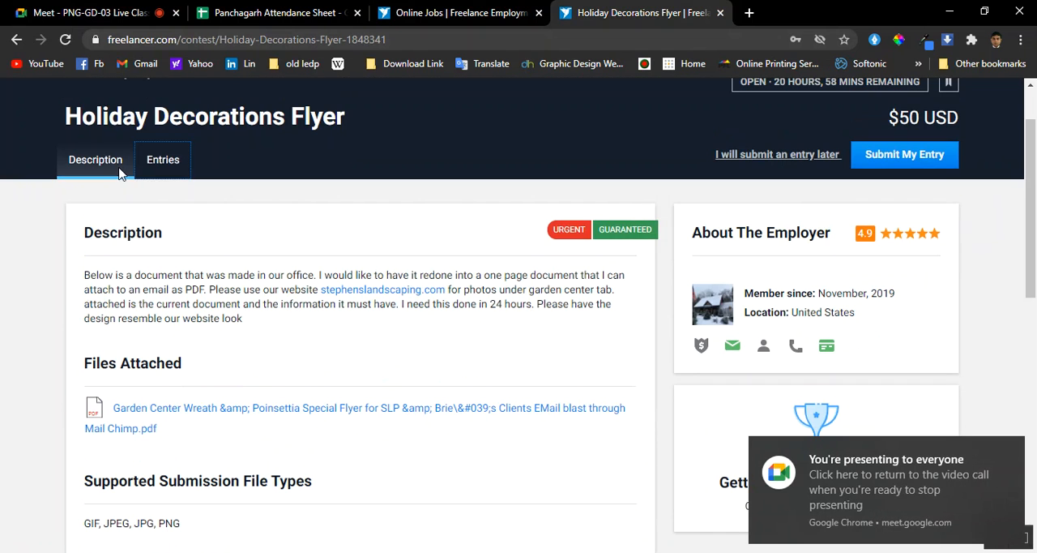
click(126, 186)
click(176, 167)
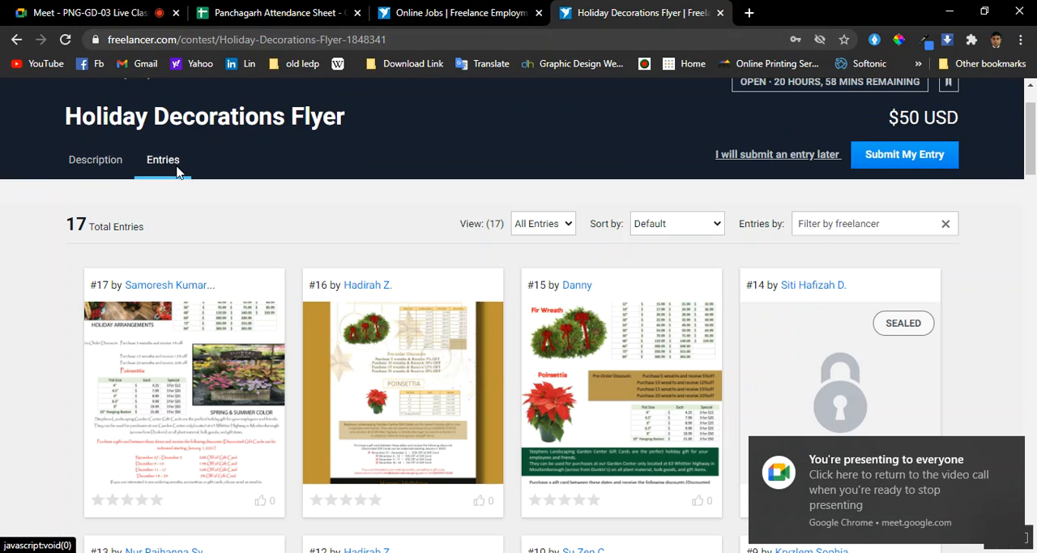
scroll(373, 324, down, 2)
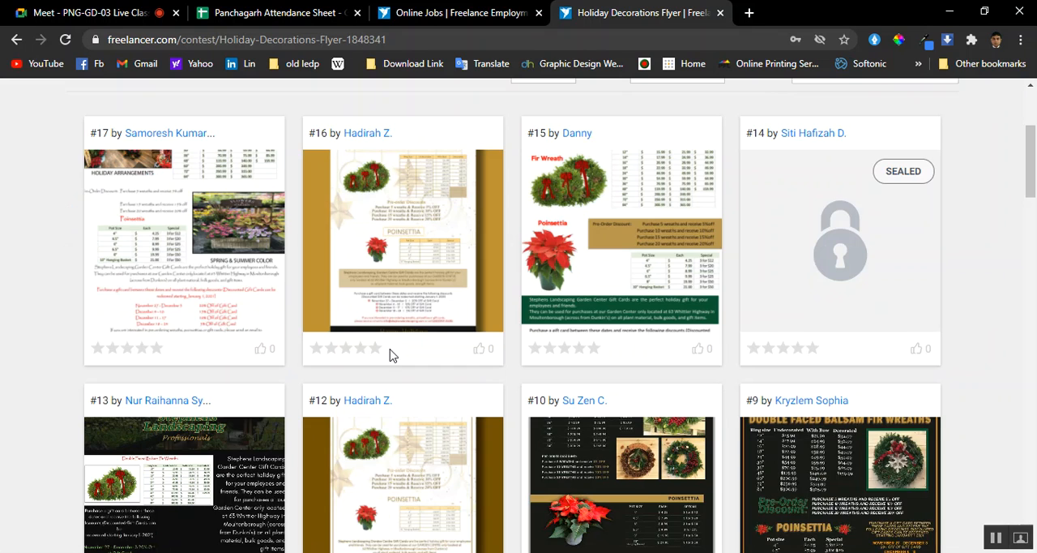
scroll(387, 350, down, 7)
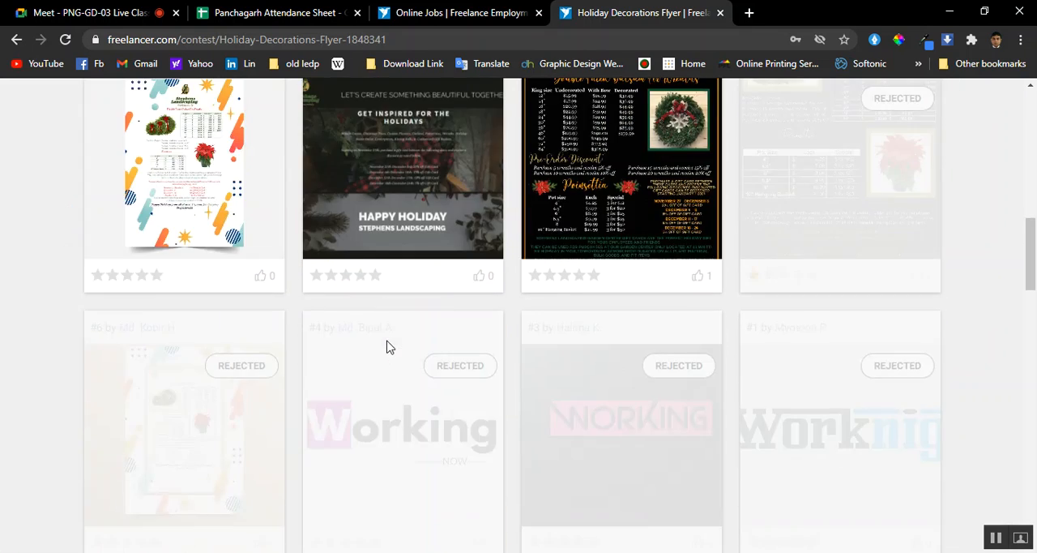
scroll(386, 346, up, 3)
scroll(383, 343, up, 5)
Return to the contest listing and open the "comapany logo" contest in a new tab
click(459, 12)
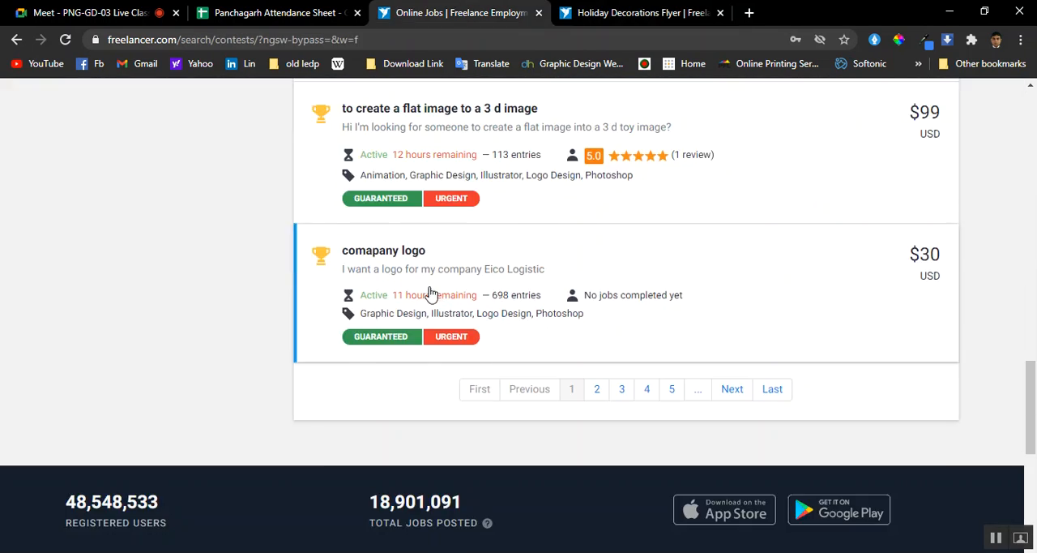
right_click(405, 326)
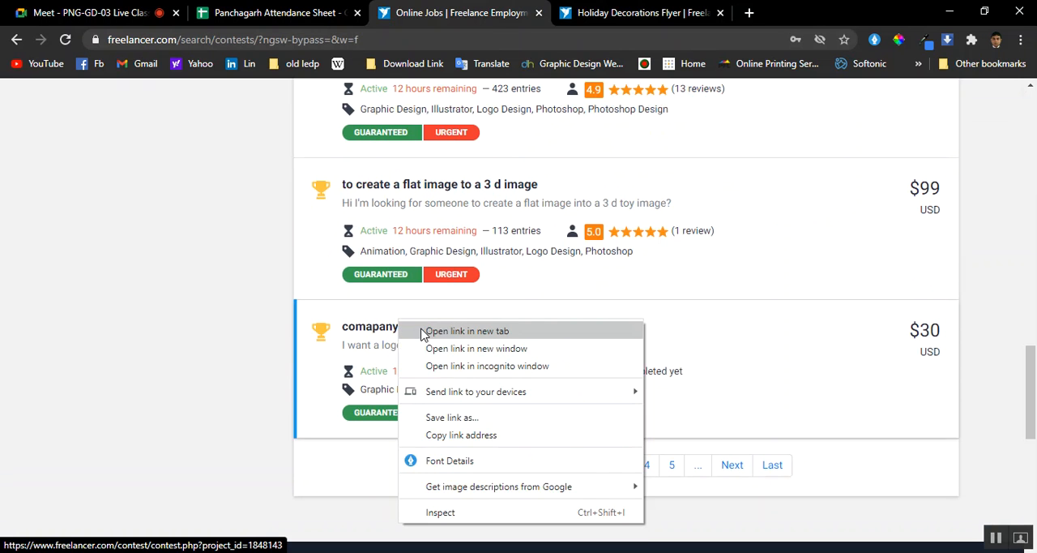
click(415, 332)
Go to page 2 of the contest listing, look through its contests and continue to page 3
scroll(430, 266, up, 5)
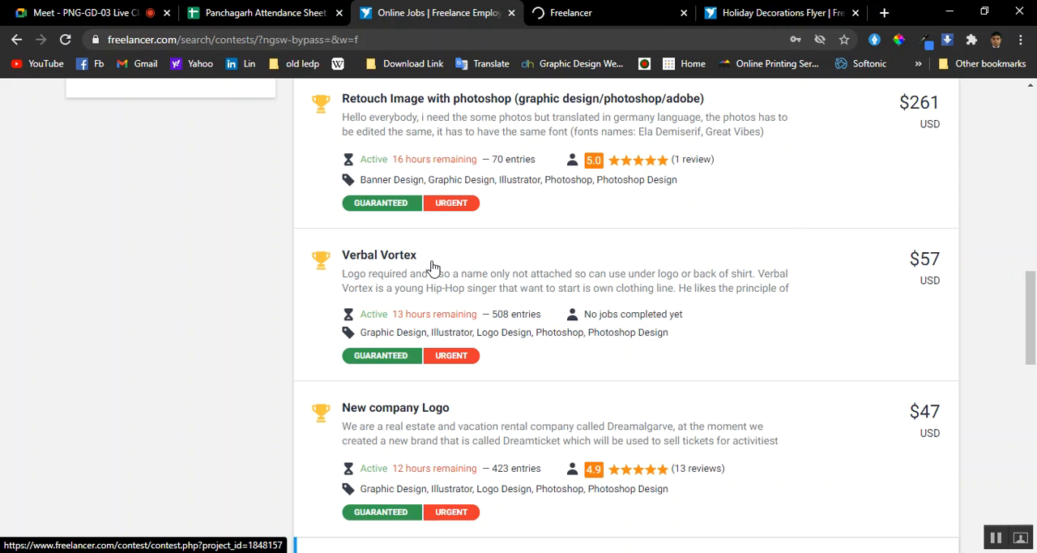
scroll(425, 261, up, 2)
scroll(421, 356, down, 10)
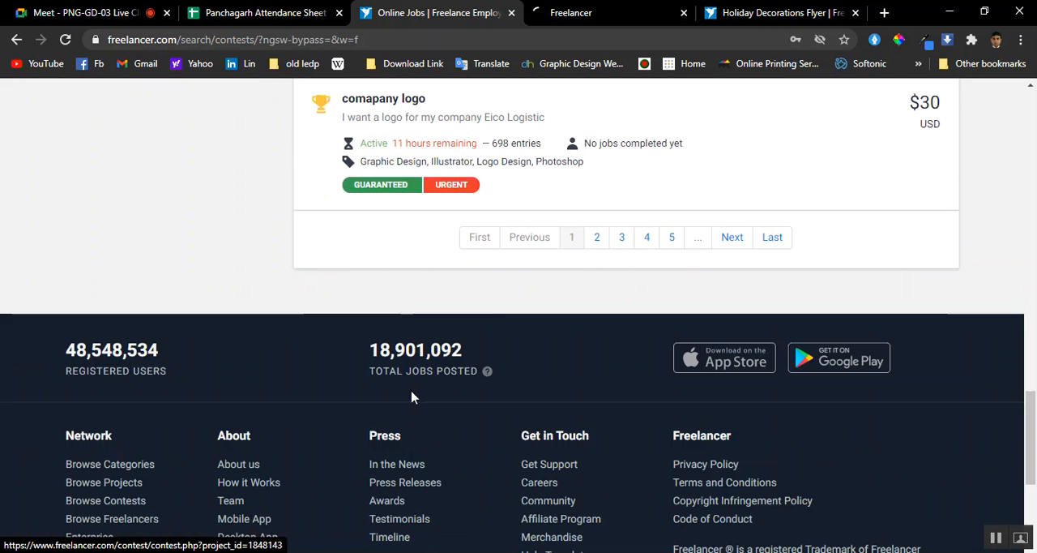
click(598, 239)
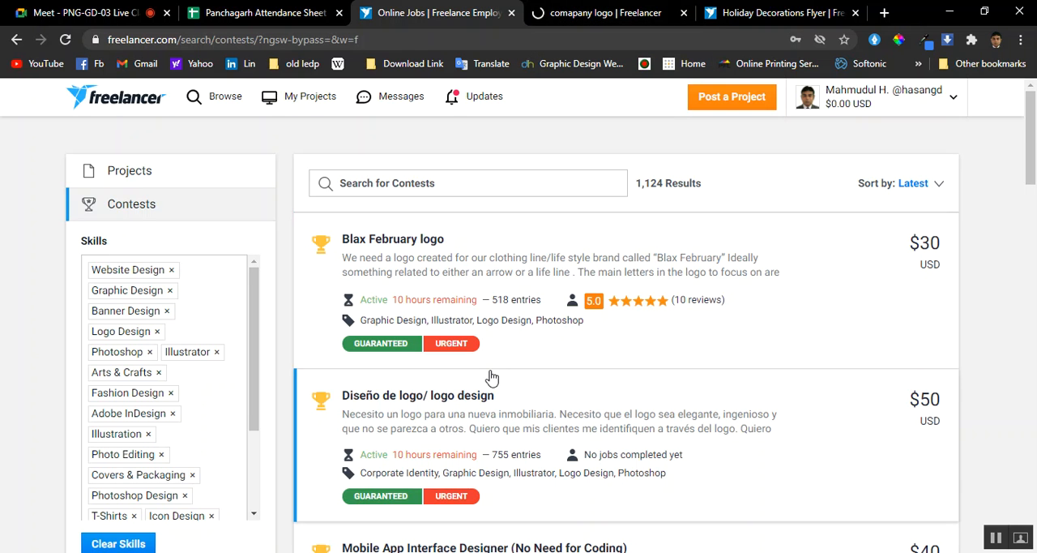
scroll(491, 375, down, 3)
scroll(491, 375, down, 2)
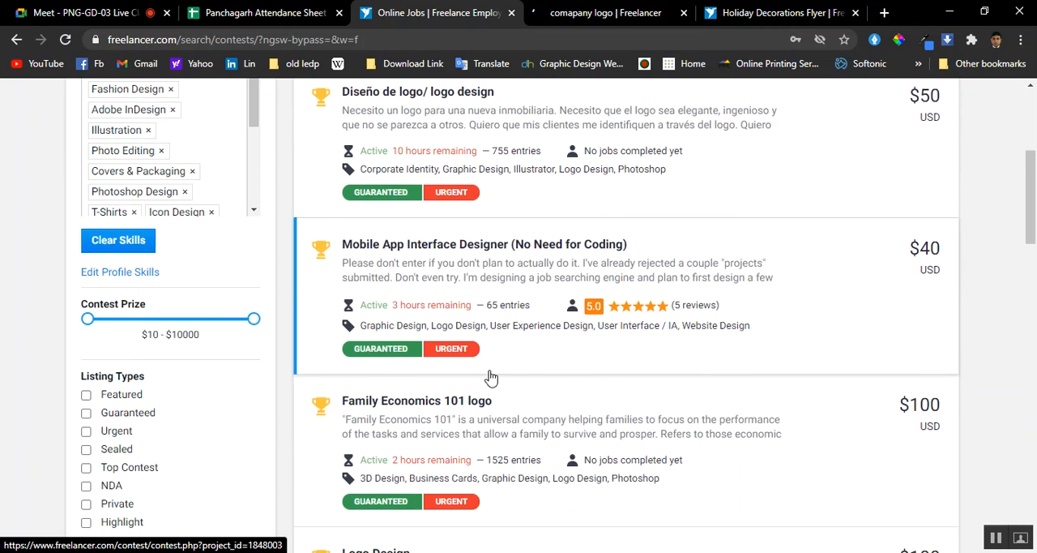
scroll(502, 388, down, 1)
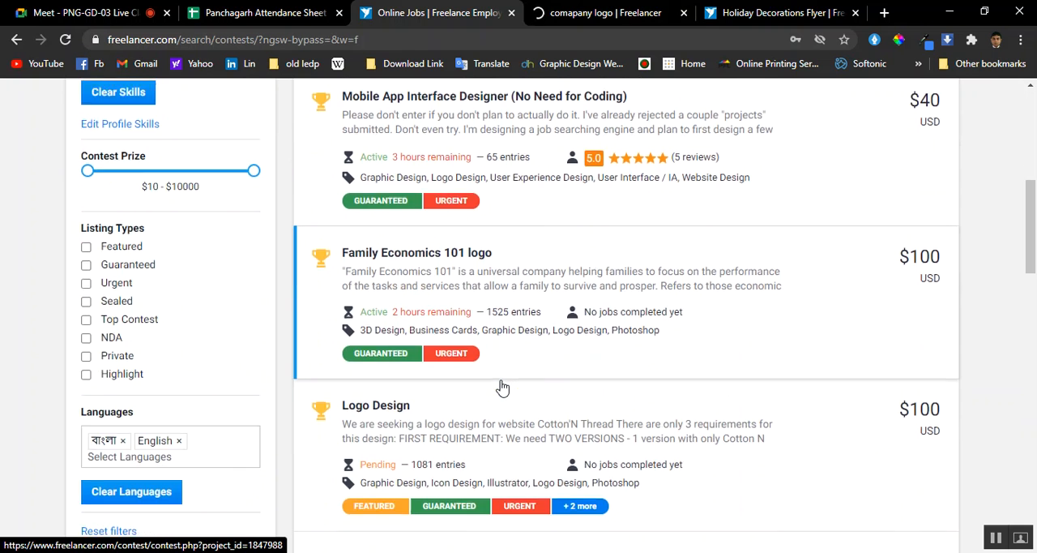
scroll(502, 388, down, 1)
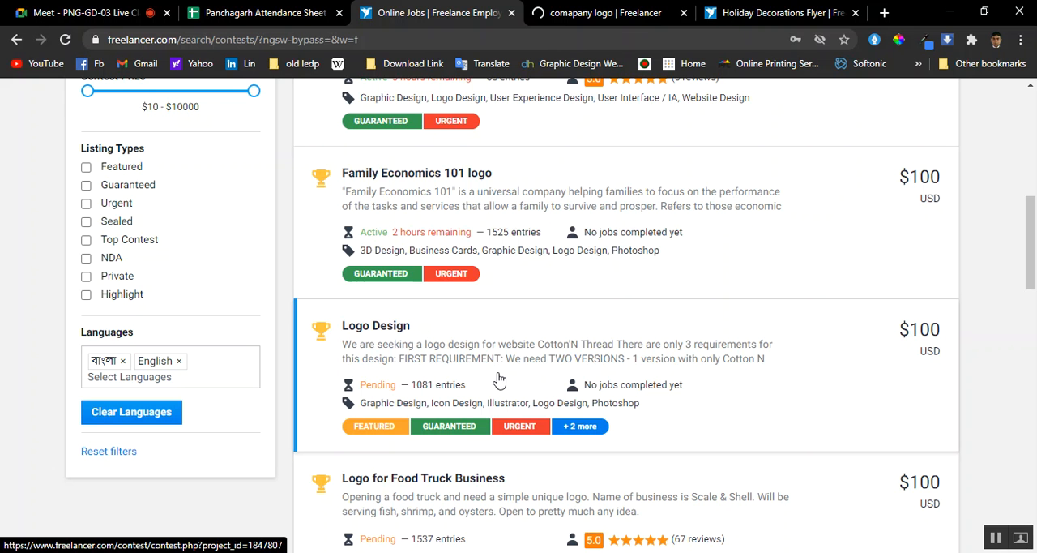
scroll(499, 378, down, 2)
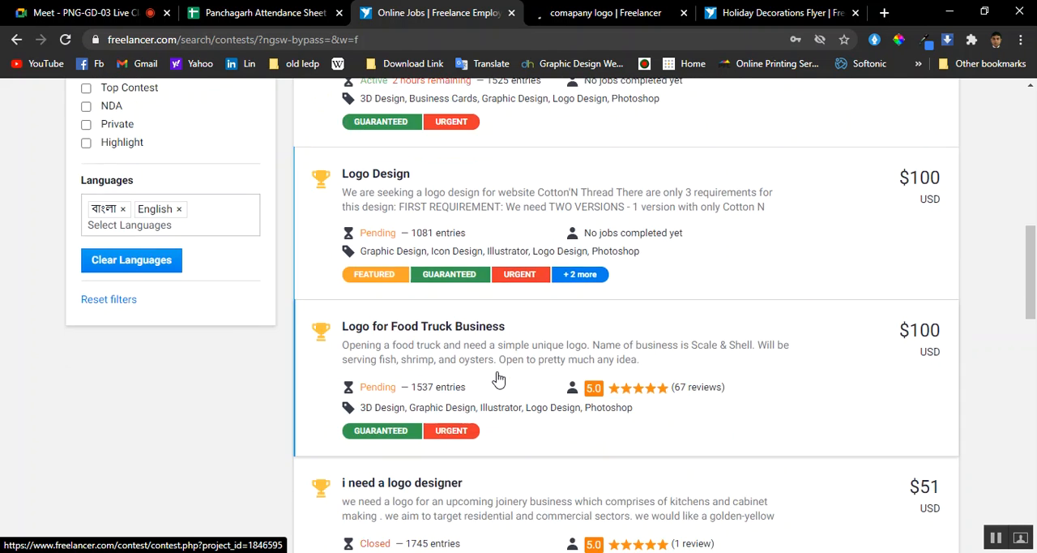
scroll(498, 374, down, 3)
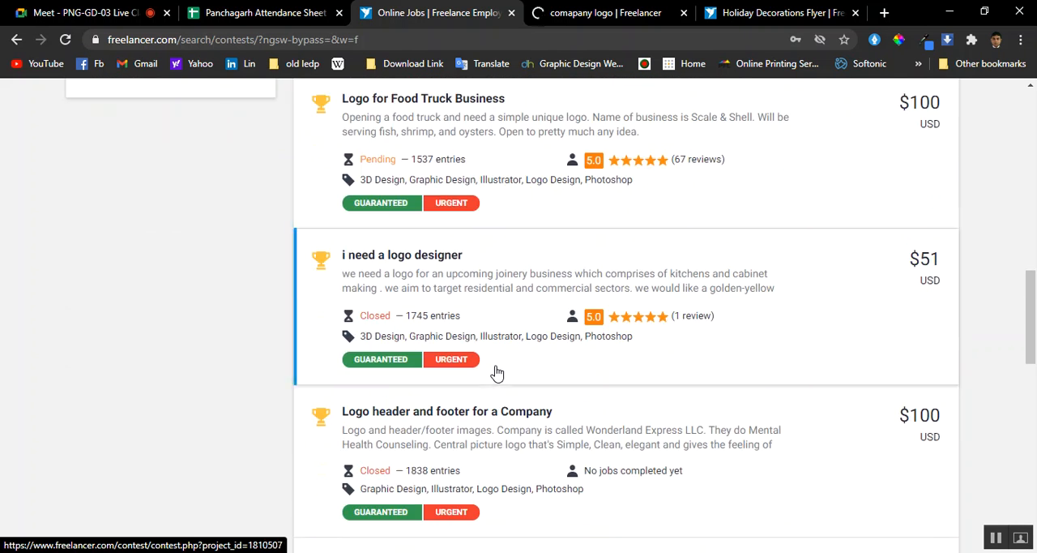
scroll(498, 373, down, 2)
scroll(494, 373, down, 3)
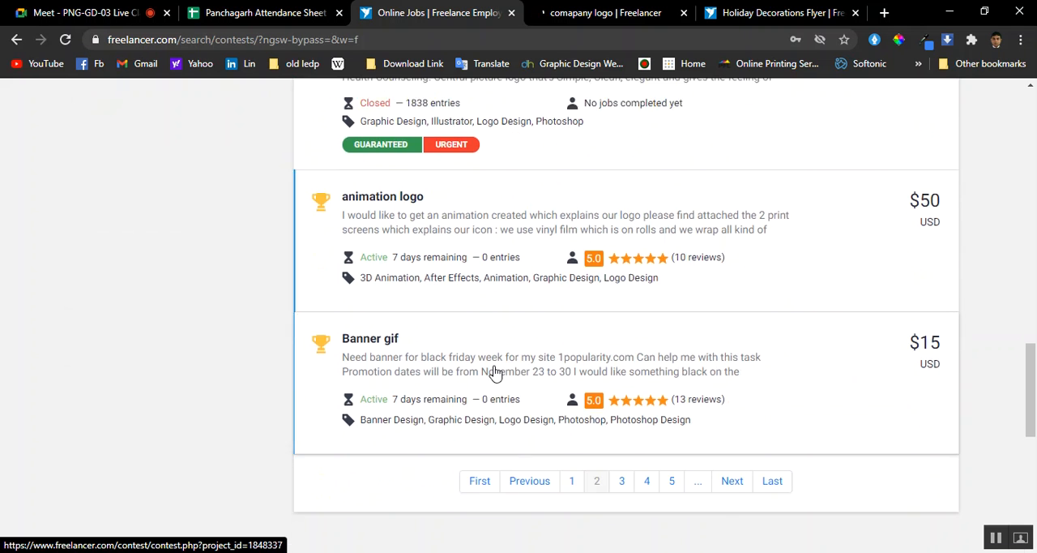
click(622, 470)
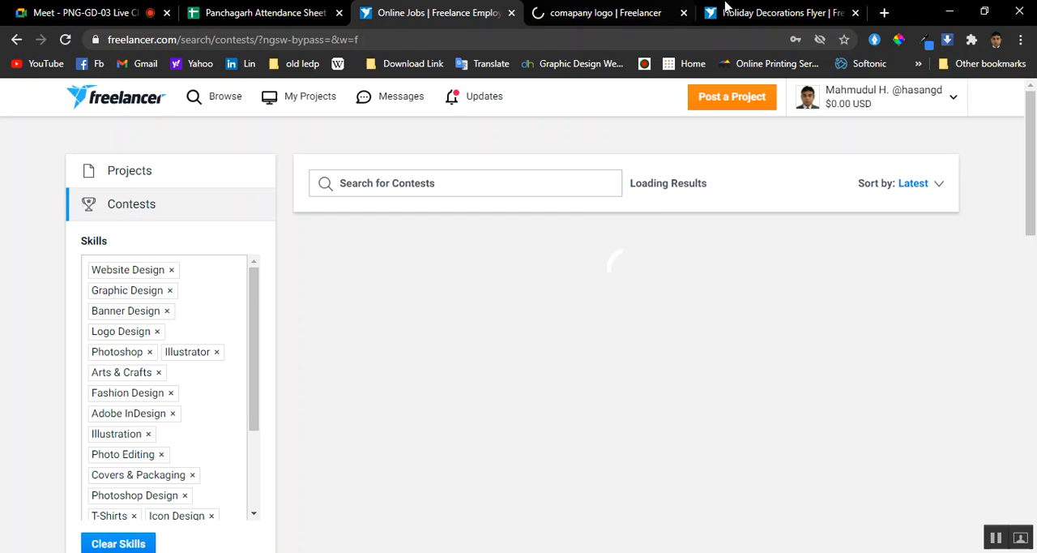
Look over the Entries of the "comapany logo" contest and close the Holiday Decorations Flyer tab
click(599, 10)
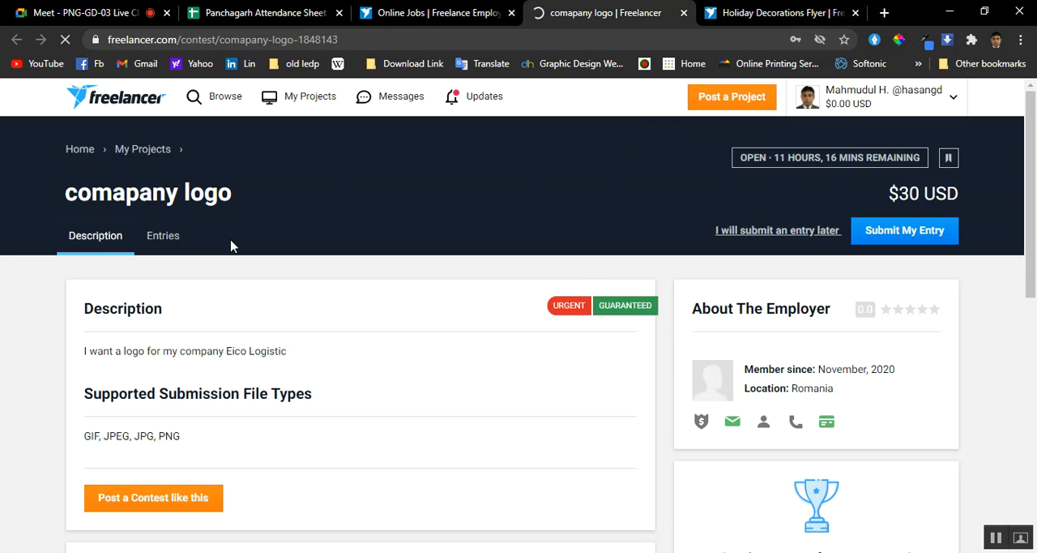
click(173, 240)
scroll(219, 284, down, 2)
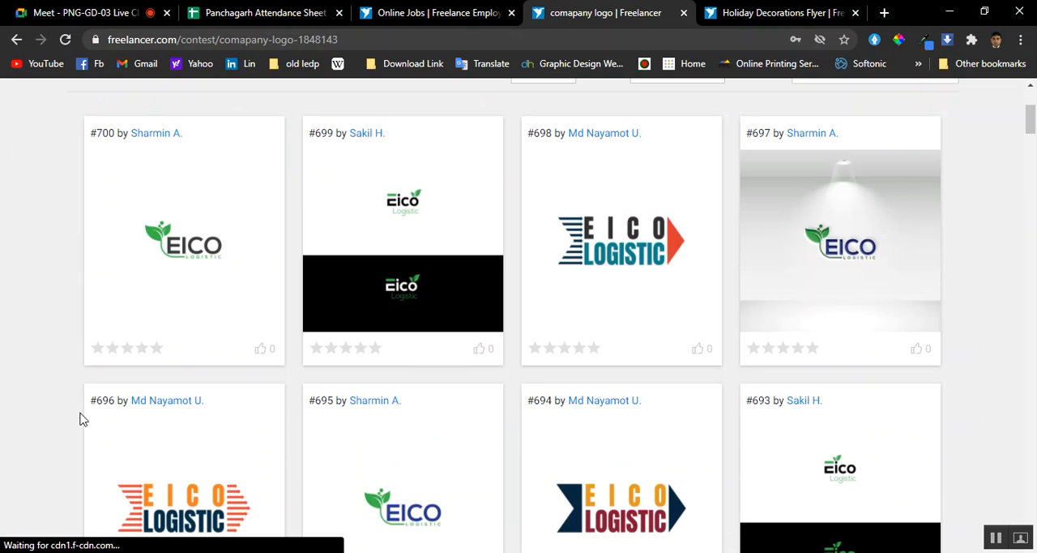
scroll(169, 414, up, 2)
scroll(168, 414, up, 1)
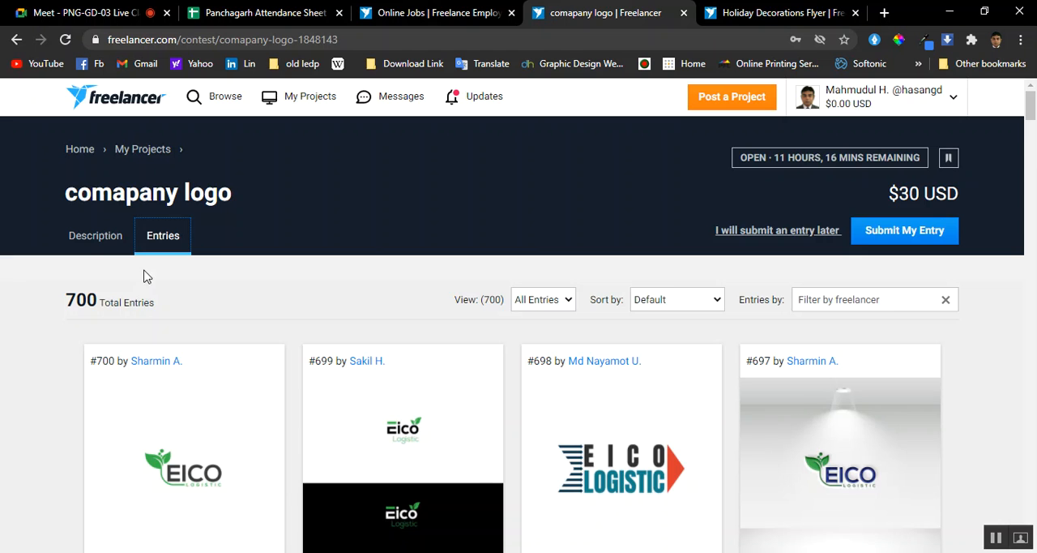
click(715, 9)
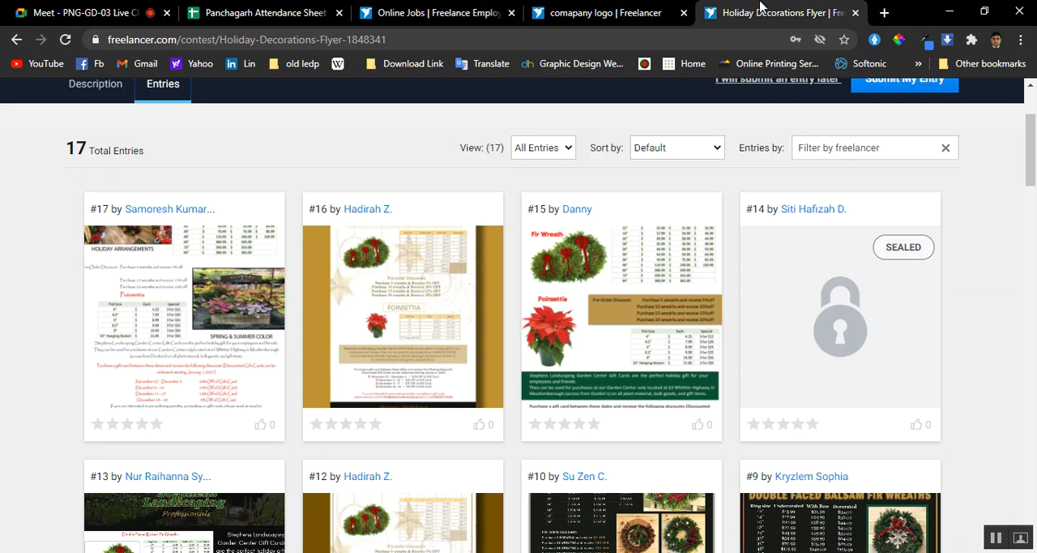
click(857, 13)
Return to the contest listing, look through the contests on page 3 and continue to page 4
click(498, 12)
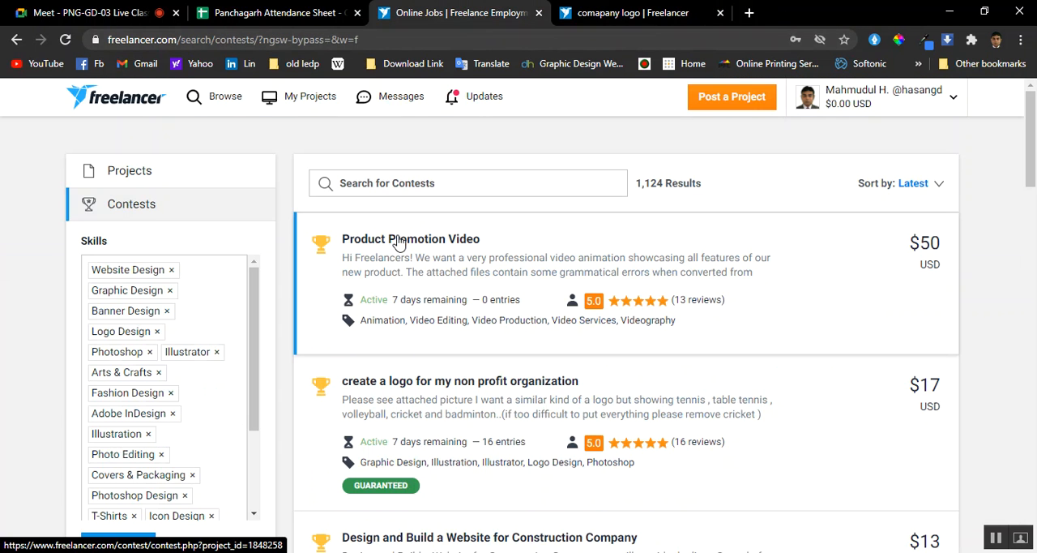
scroll(348, 354, down, 5)
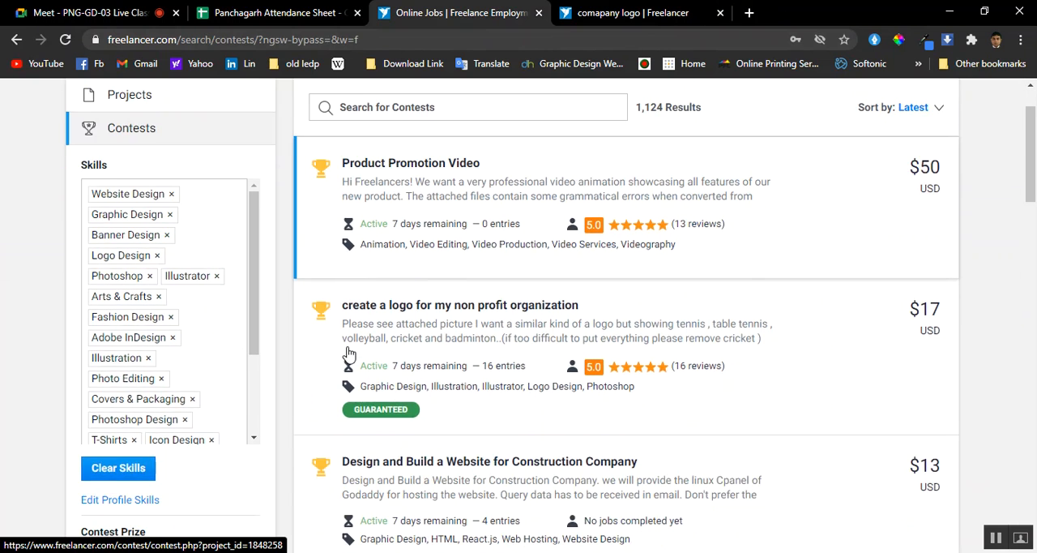
scroll(348, 354, down, 4)
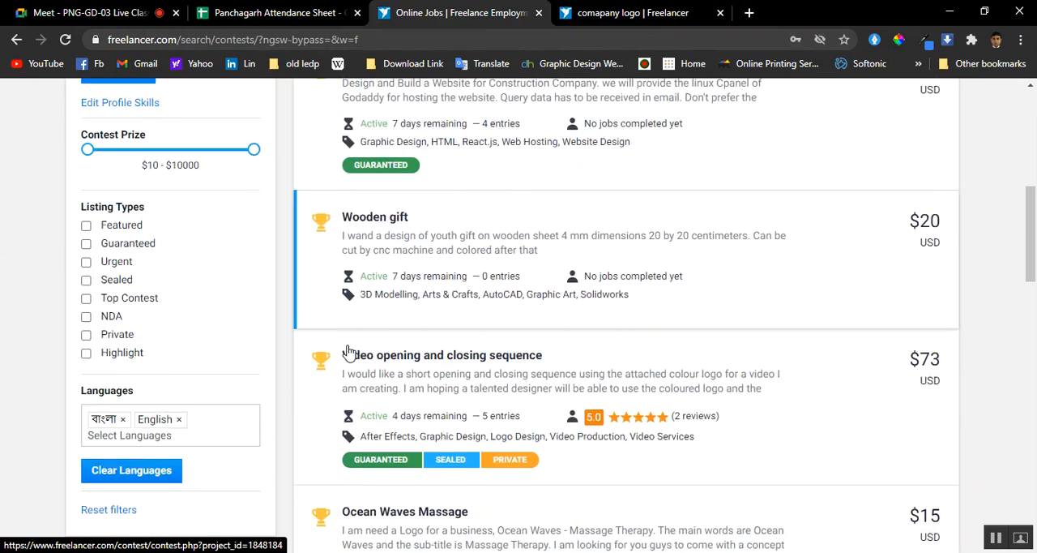
scroll(349, 350, down, 4)
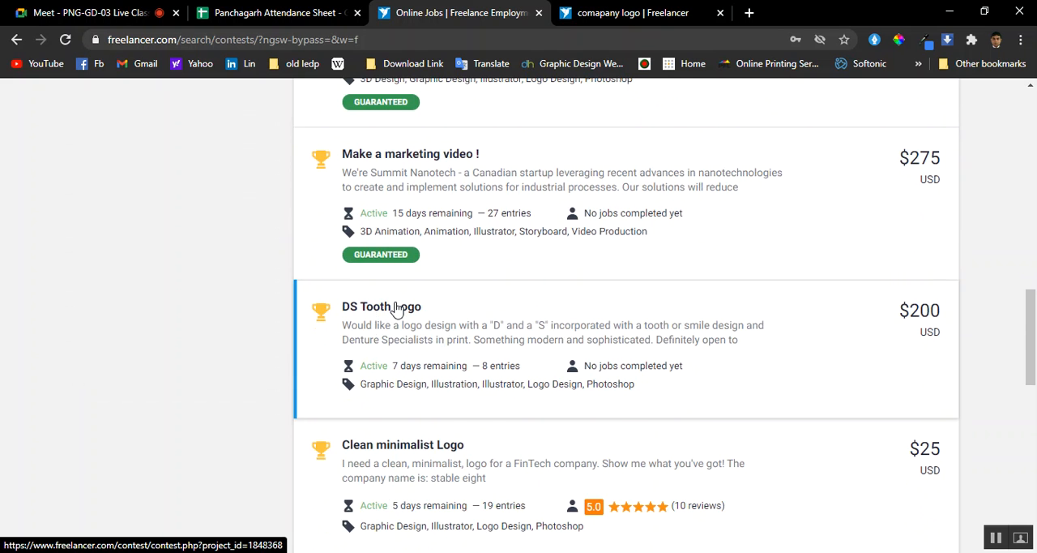
scroll(397, 310, down, 3)
scroll(430, 305, down, 3)
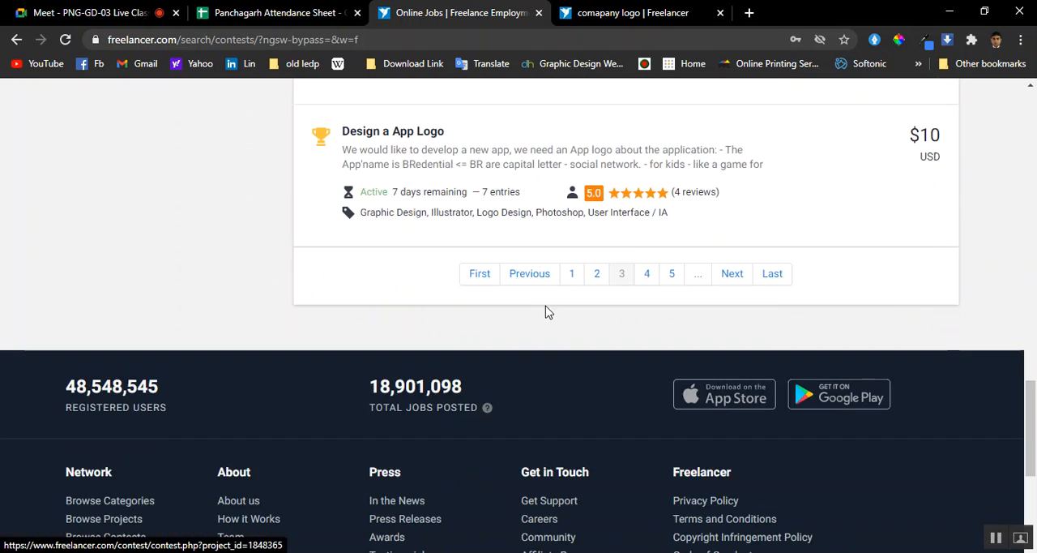
click(648, 276)
Switch to the "comapany logo" contest and copy its web address
click(575, 13)
click(264, 39)
right_click(263, 38)
click(328, 151)
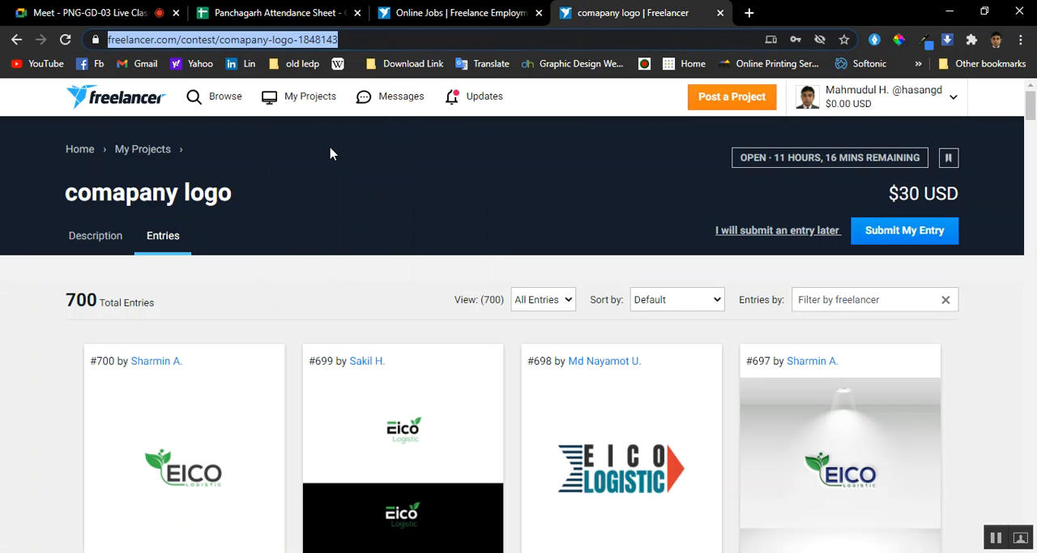
Switch to the Google Meet call and send the copied "comapany logo" contest link to everyone in the chat
click(89, 12)
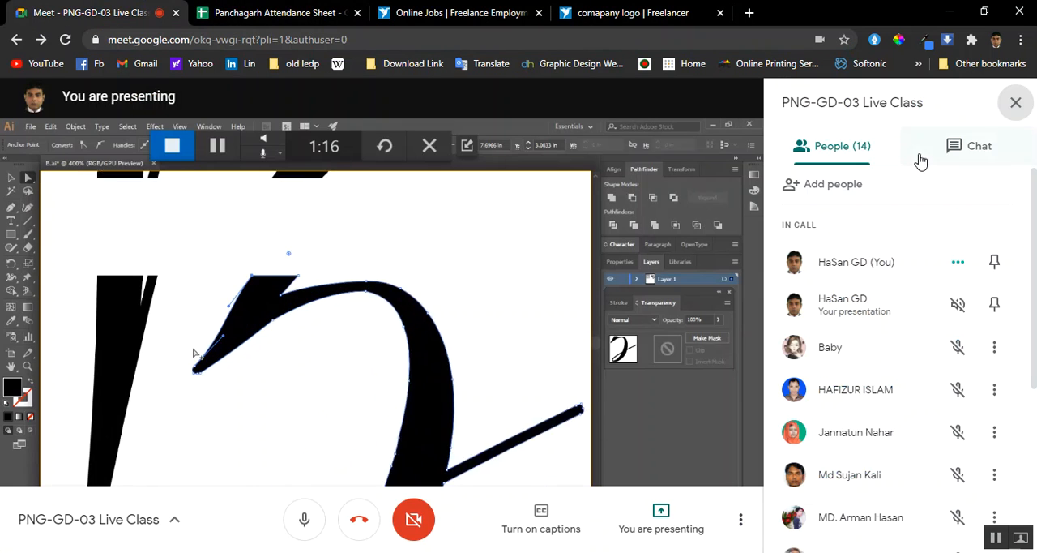
click(978, 144)
click(783, 526)
right_click(783, 526)
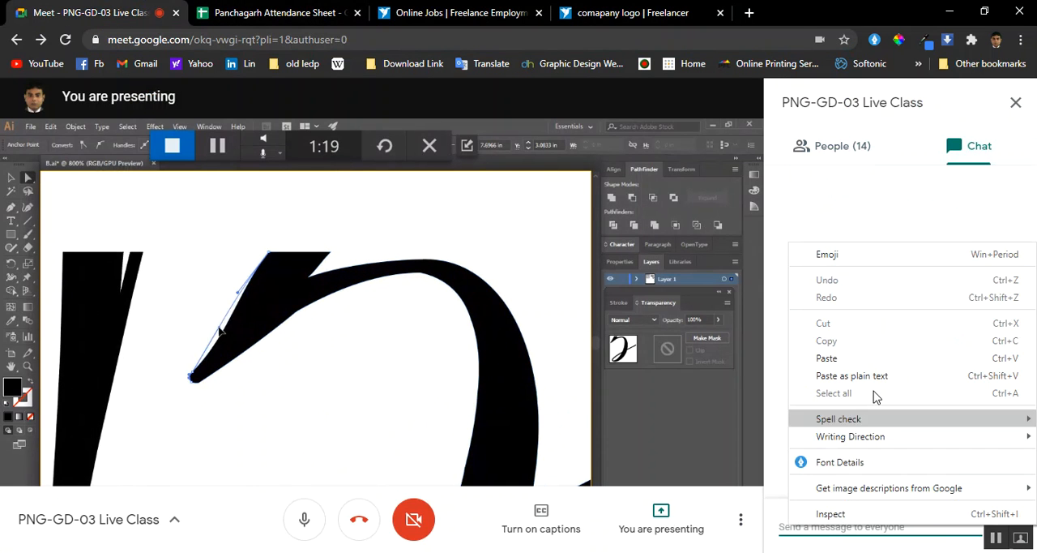
click(826, 359)
key(Return)
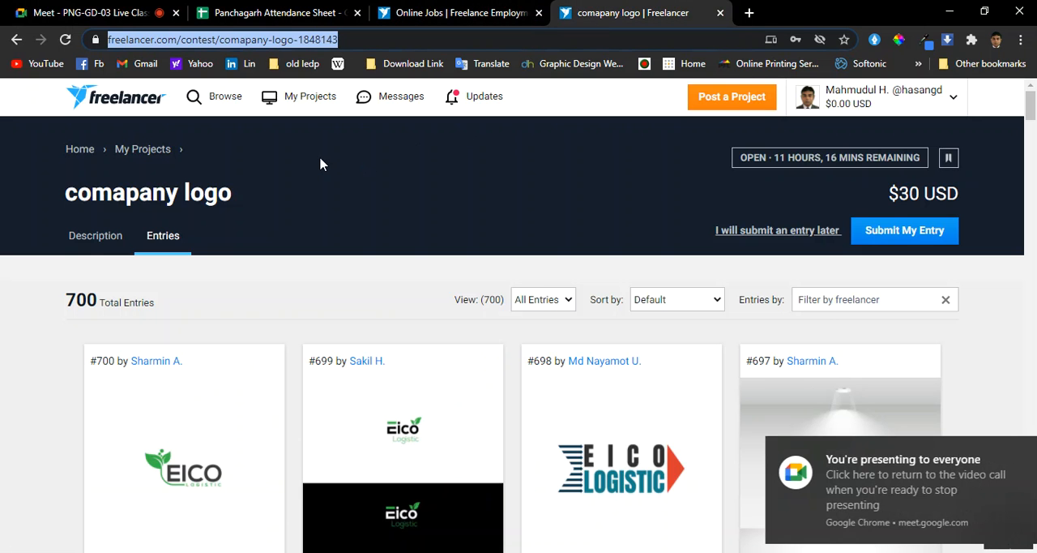
Return to the Freelancer contest listing and dismiss the Google Meet presenting notification
scroll(319, 162, down, 3)
scroll(319, 162, up, 1)
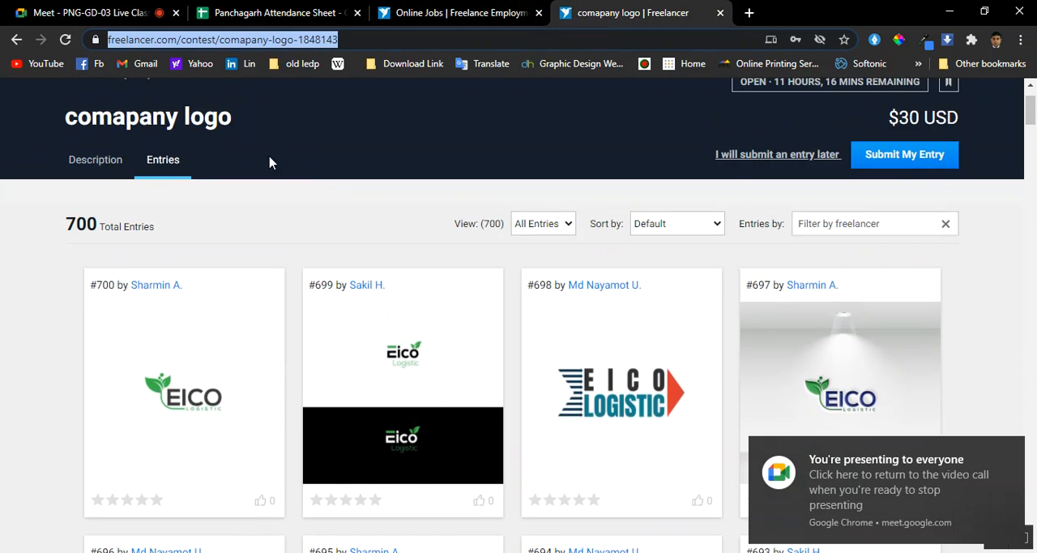
click(494, 9)
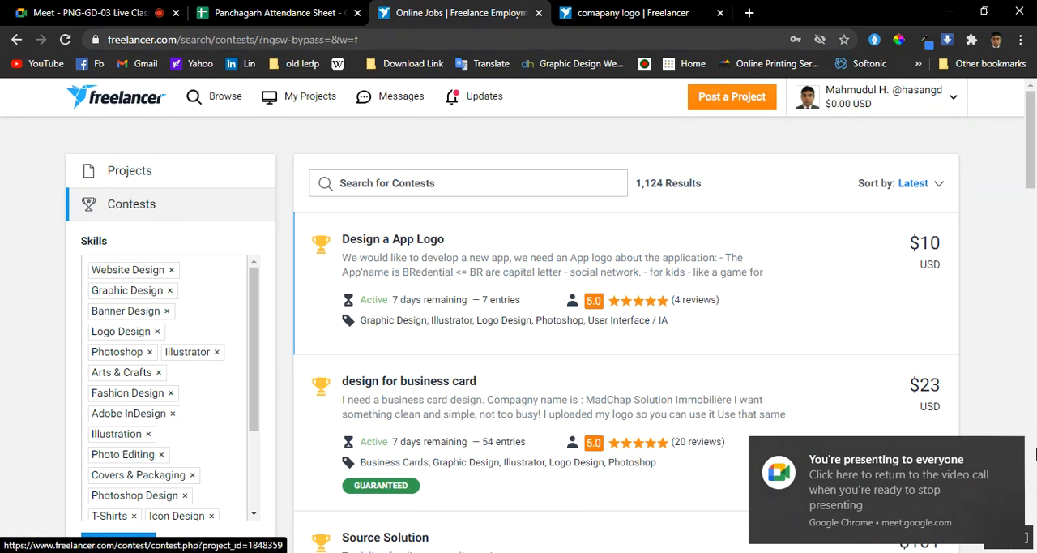
click(1011, 451)
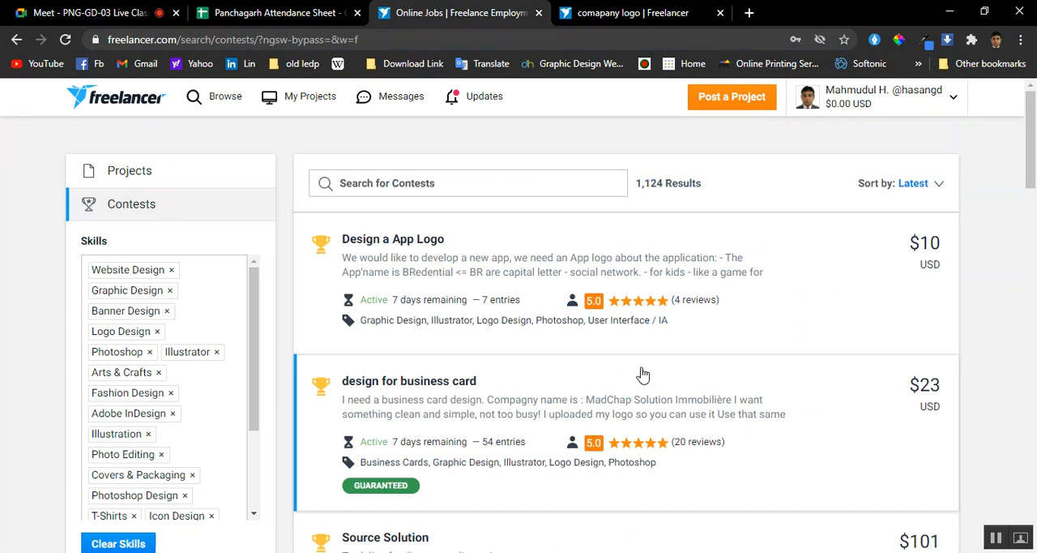
Look through the contests on page 4 of the listing and continue to page 5
scroll(642, 371, down, 1)
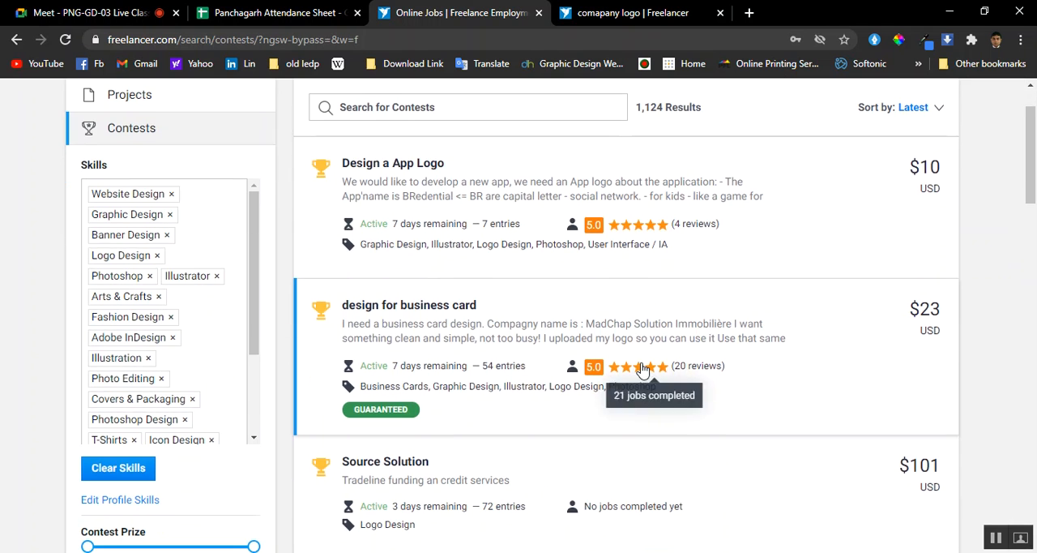
scroll(642, 371, down, 3)
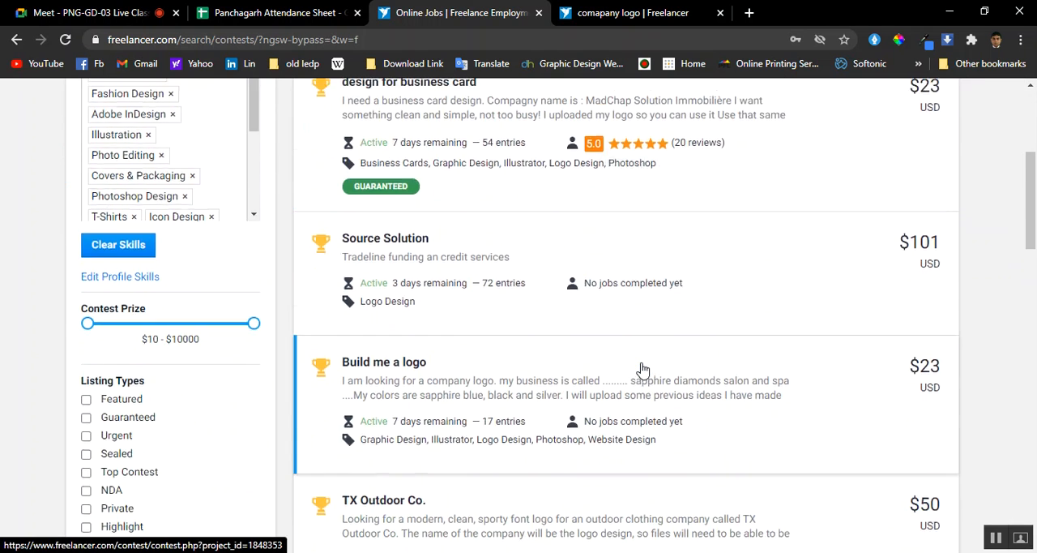
scroll(641, 371, up, 2)
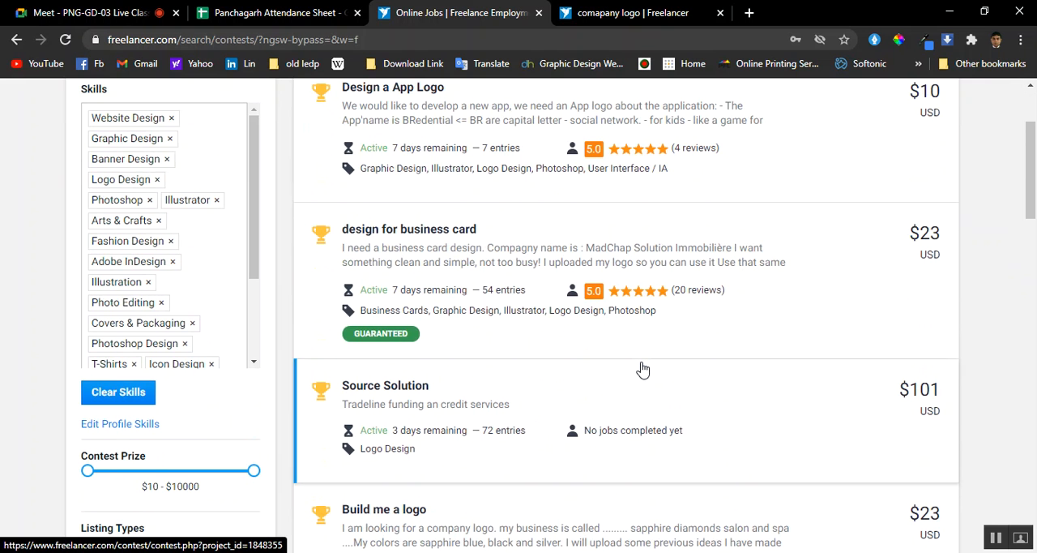
scroll(642, 370, down, 1)
scroll(642, 369, down, 1)
scroll(641, 369, down, 1)
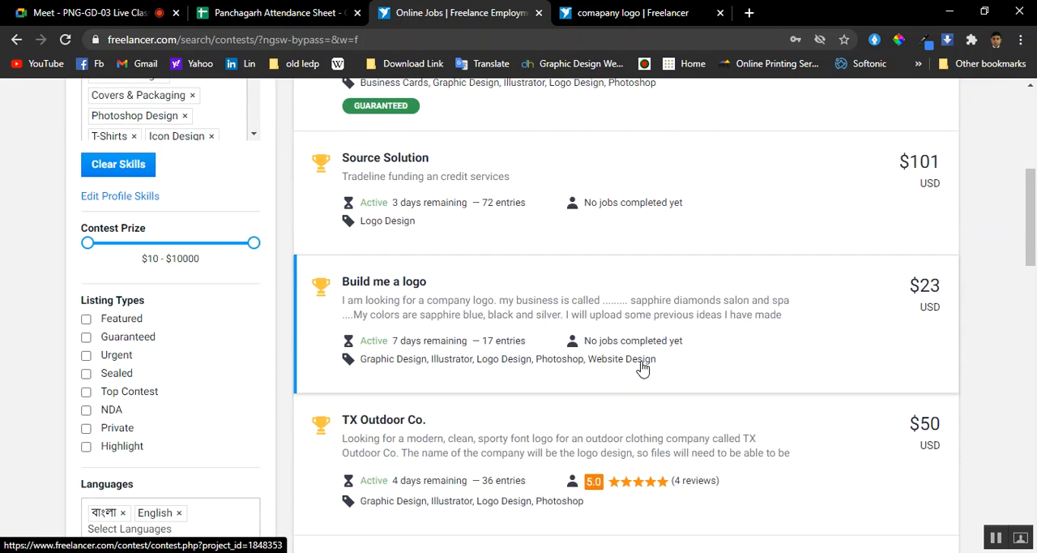
scroll(642, 370, down, 2)
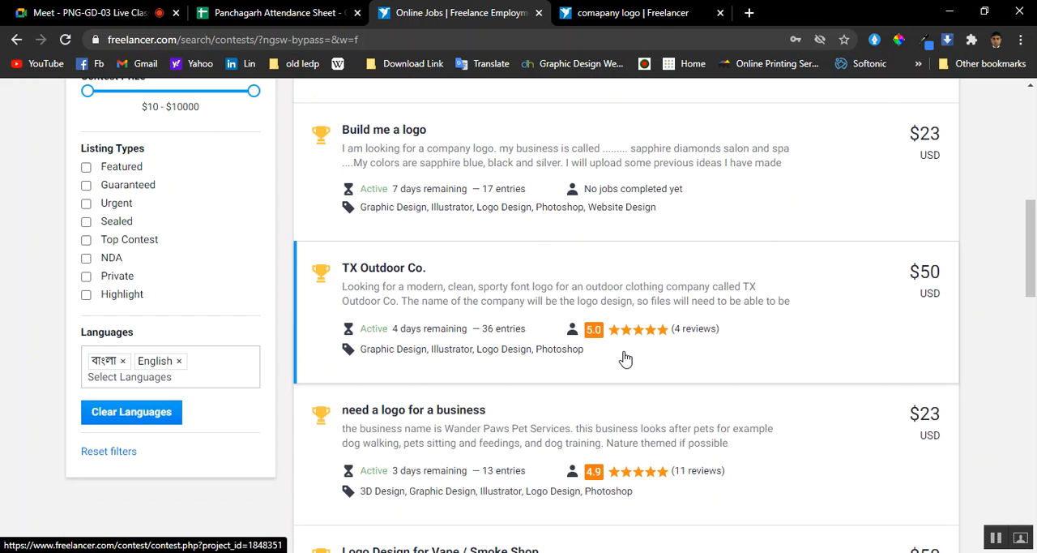
scroll(547, 357, down, 4)
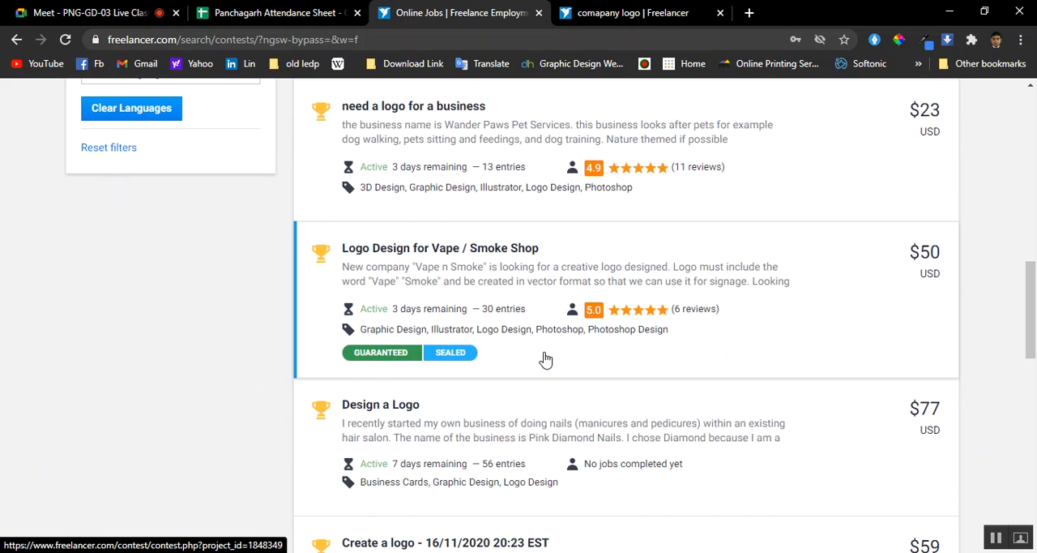
scroll(545, 359, down, 6)
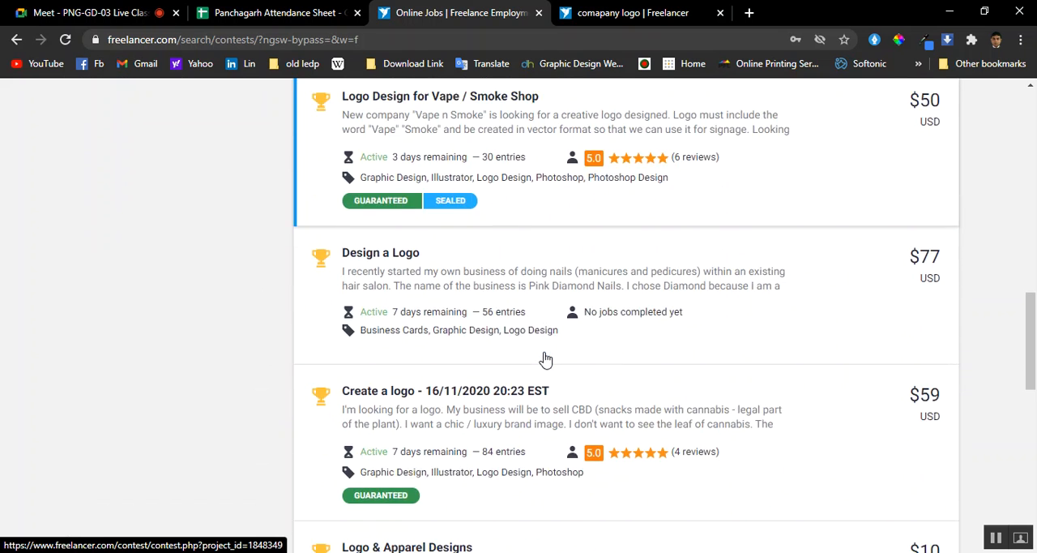
click(672, 391)
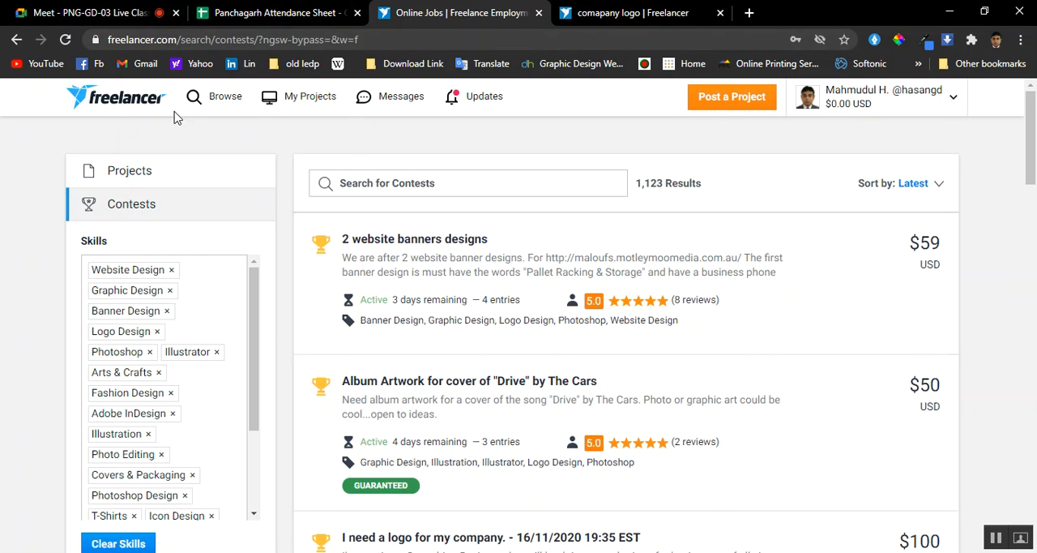
Return to the Google Meet call, close the chat panel and watch the shared Illustrator presentation
click(97, 12)
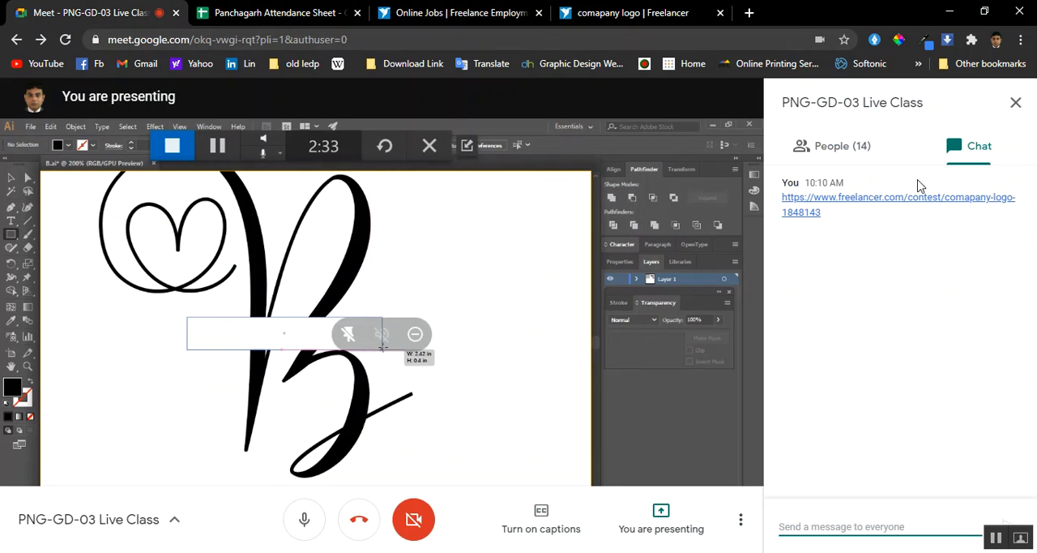
click(1016, 102)
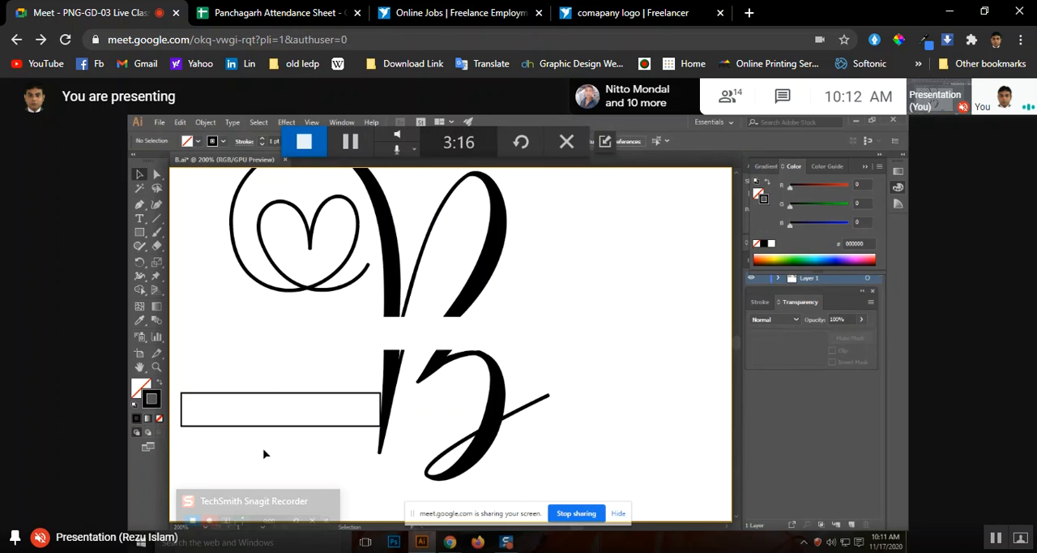
click(157, 174)
click(182, 409)
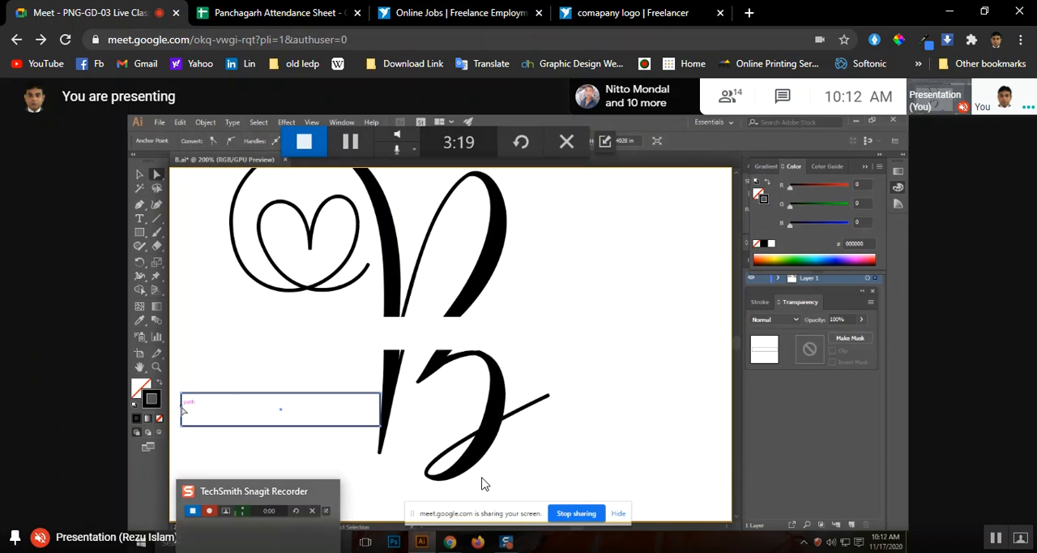
key(Delete)
Go back to the contest listing, look through the contests on page 5 and continue to page 6
click(645, 8)
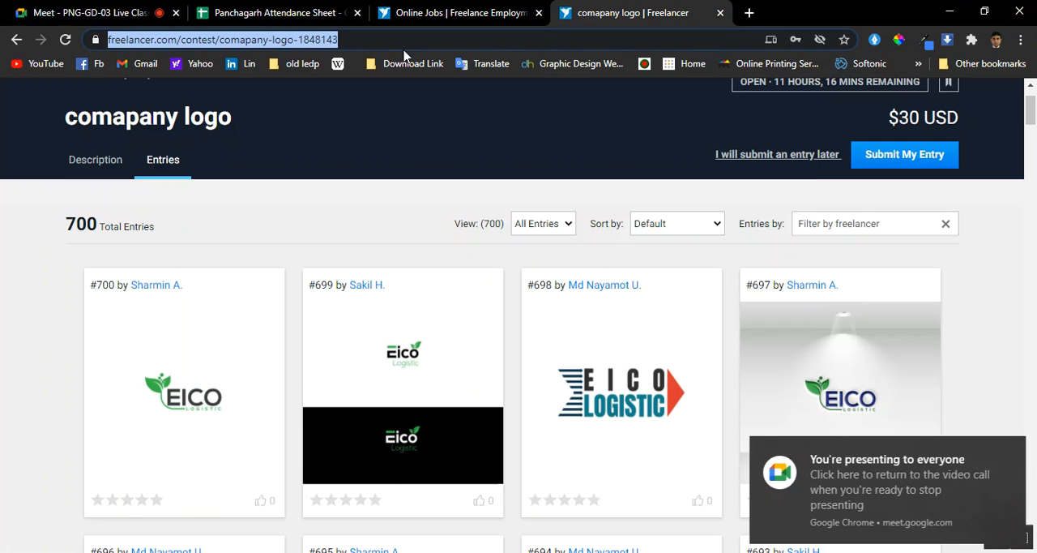
click(498, 12)
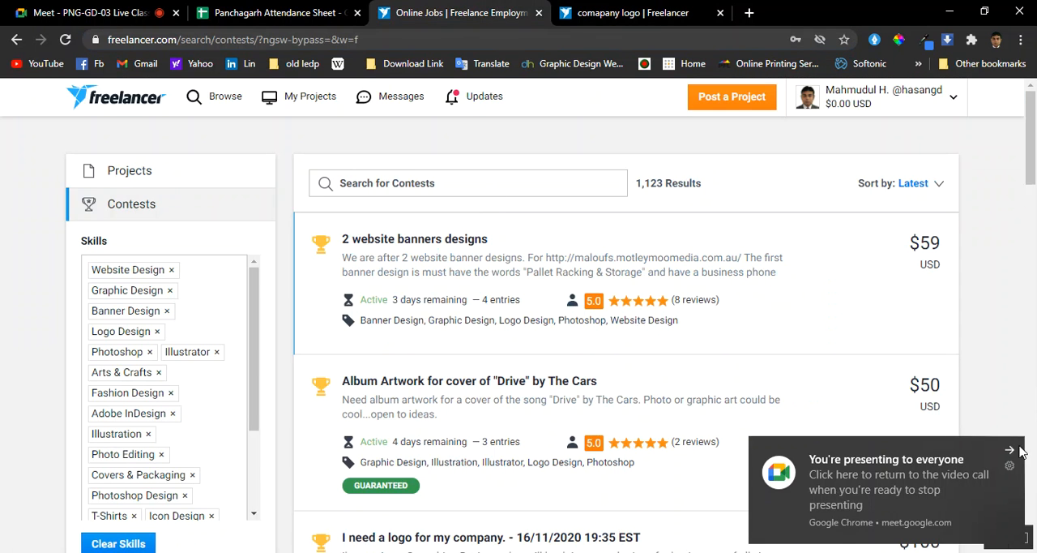
scroll(413, 357, down, 9)
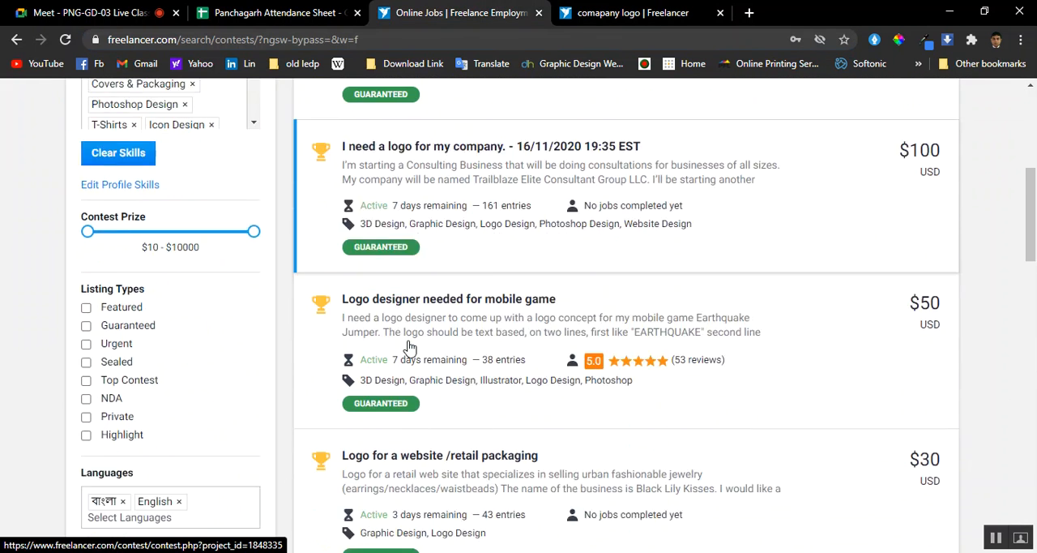
scroll(413, 343, down, 4)
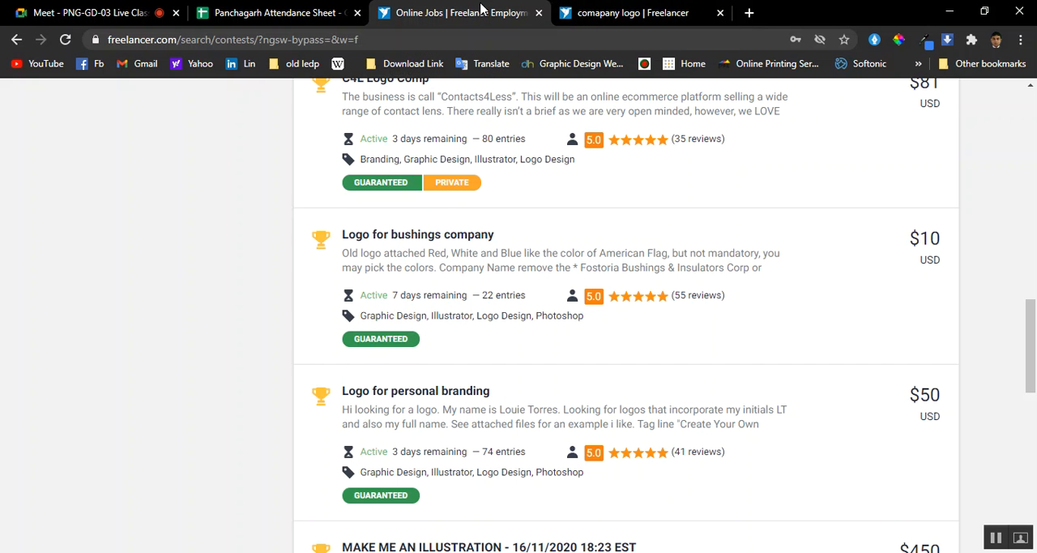
scroll(556, 353, down, 2)
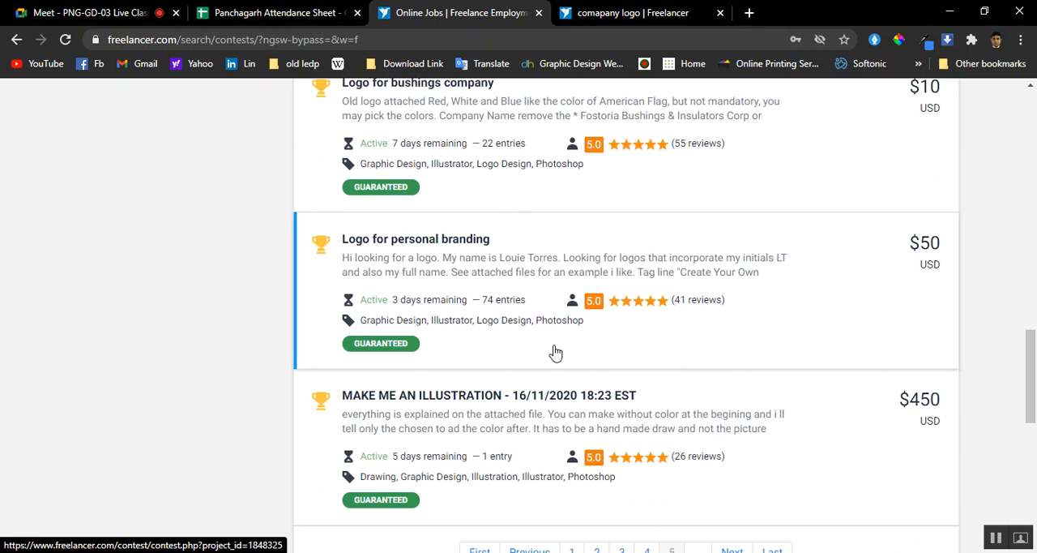
scroll(556, 353, down, 2)
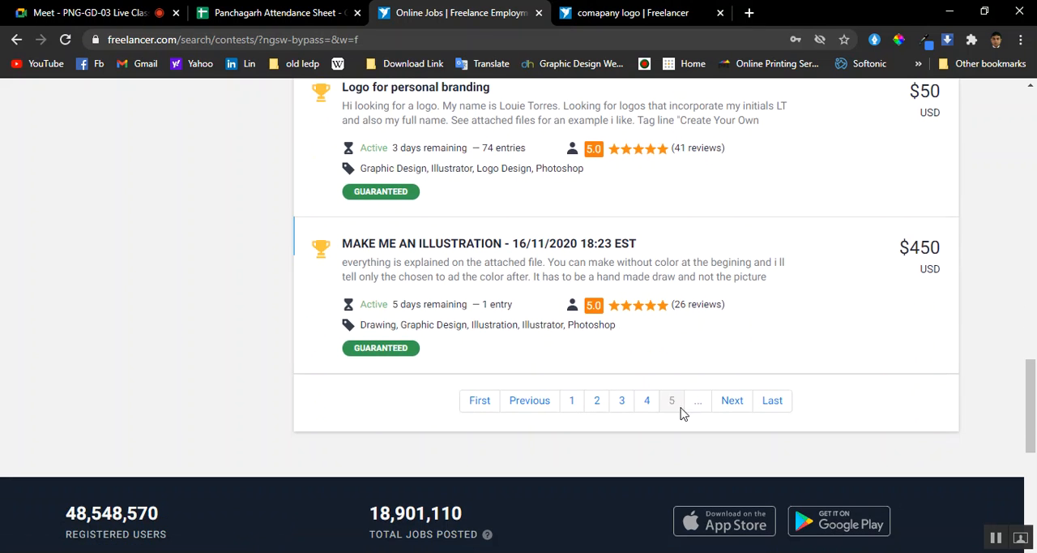
click(733, 402)
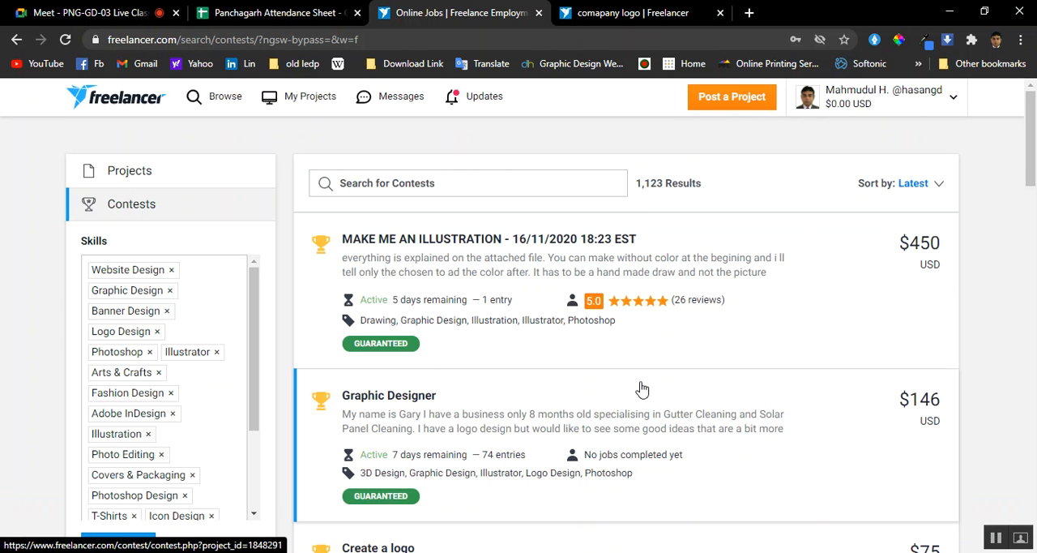
Look through the contests on page 6, open the "new pgr logo" contest in a new tab and switch to it
scroll(642, 390, down, 4)
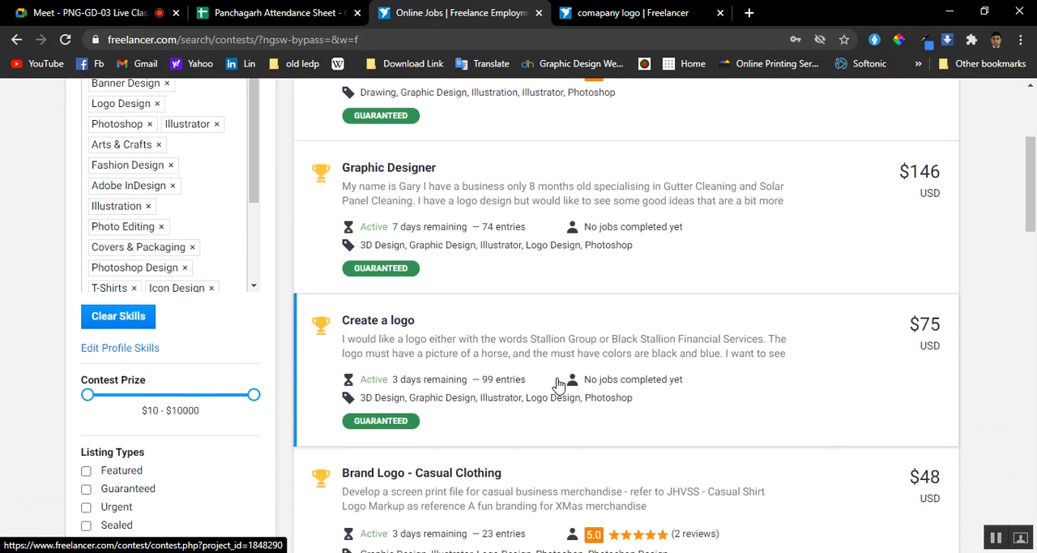
scroll(558, 385, down, 5)
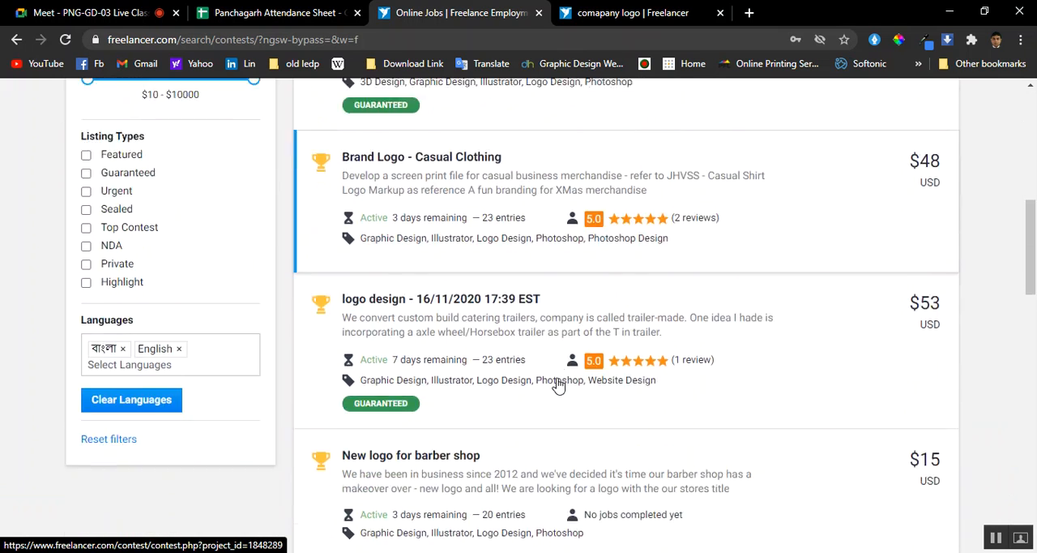
scroll(558, 384, down, 5)
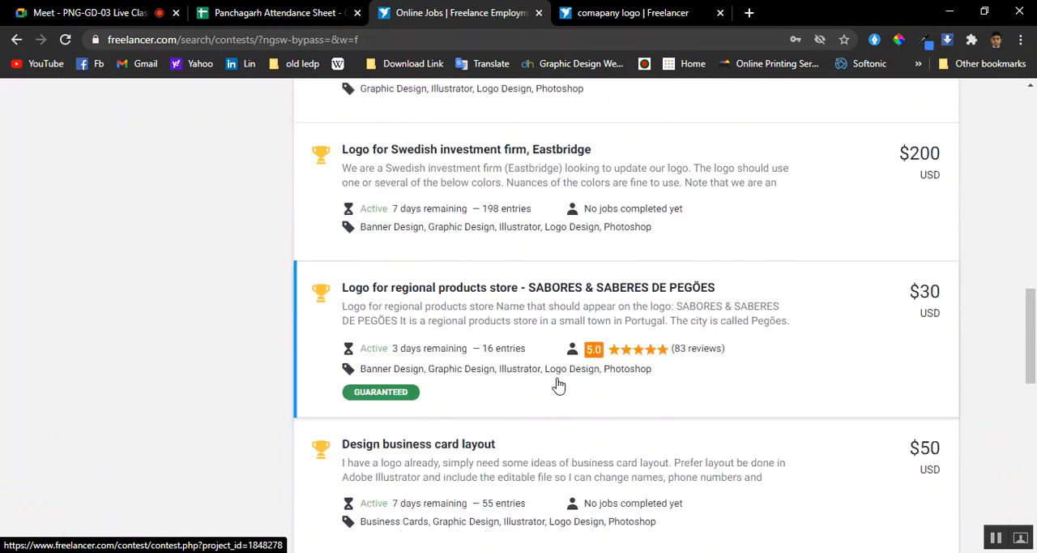
scroll(559, 385, down, 3)
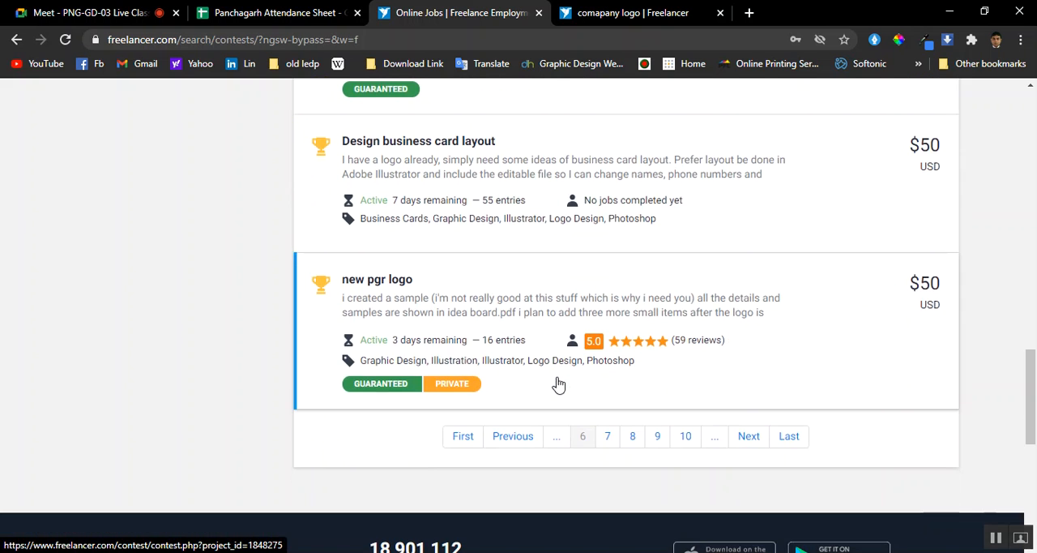
scroll(558, 385, up, 1)
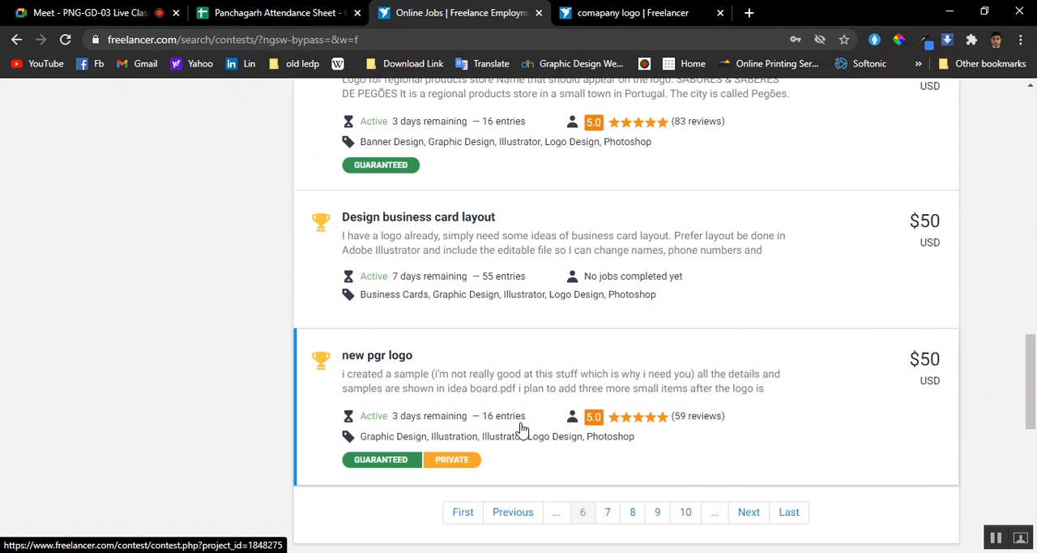
right_click(386, 360)
click(454, 161)
click(594, 8)
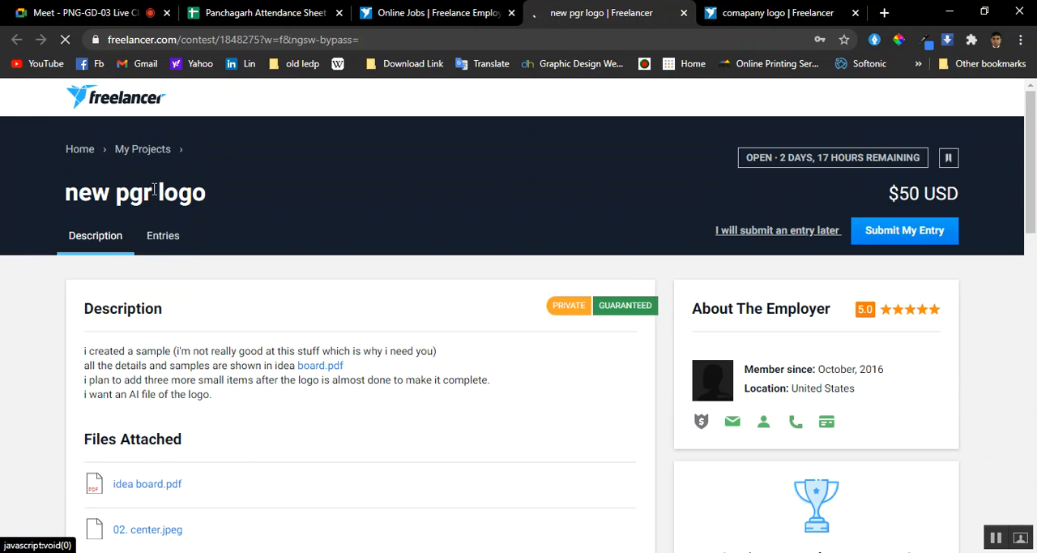
Open the Entries of the "new pgr logo" contest and look over the submitted logo designs
click(168, 241)
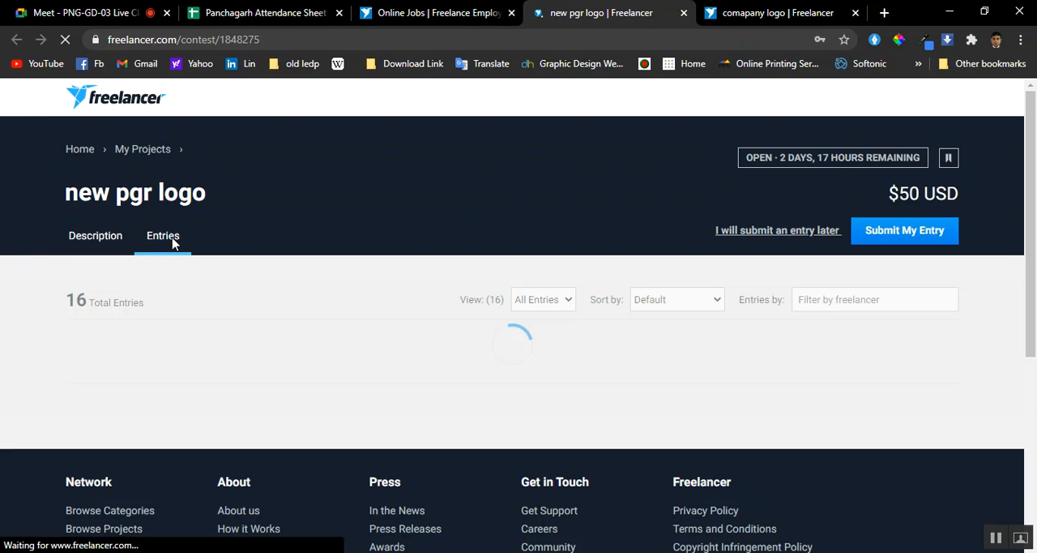
click(110, 238)
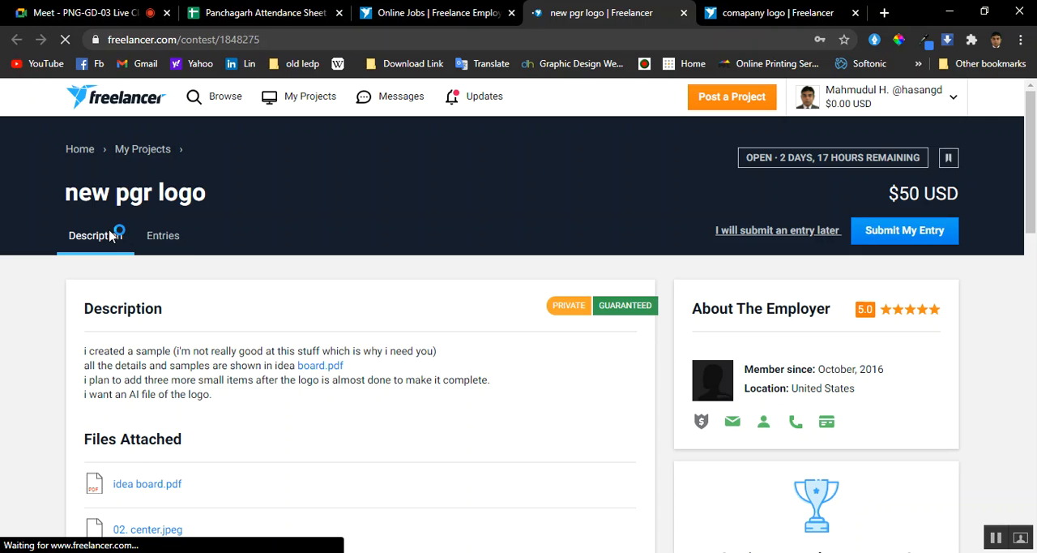
click(163, 236)
scroll(320, 264, down, 3)
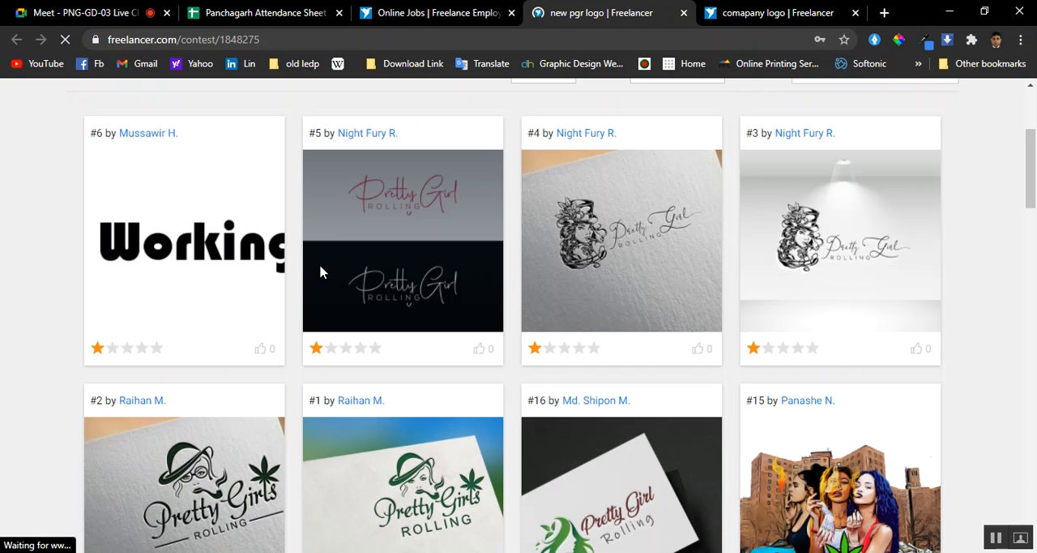
scroll(320, 272, down, 2)
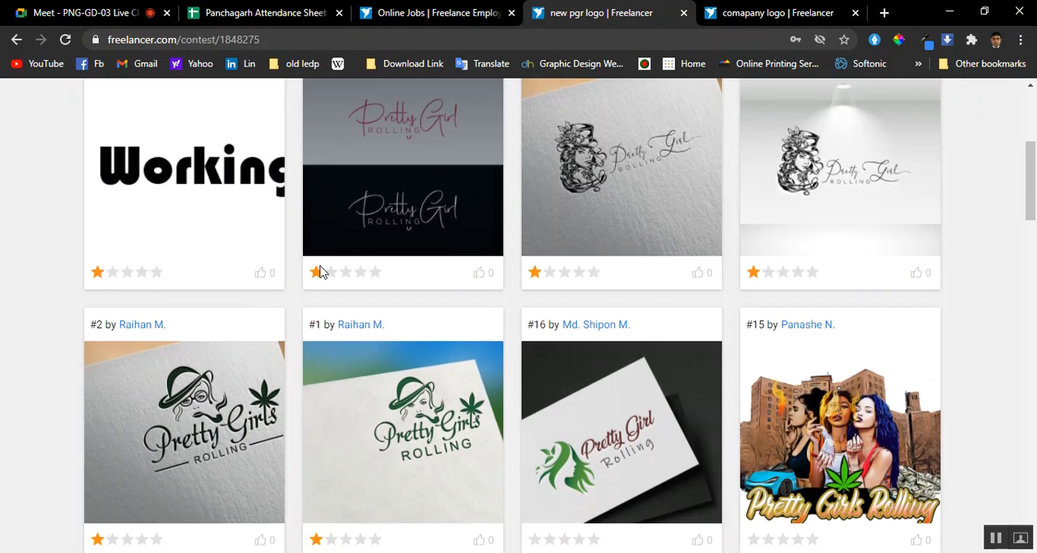
scroll(320, 273, up, 2)
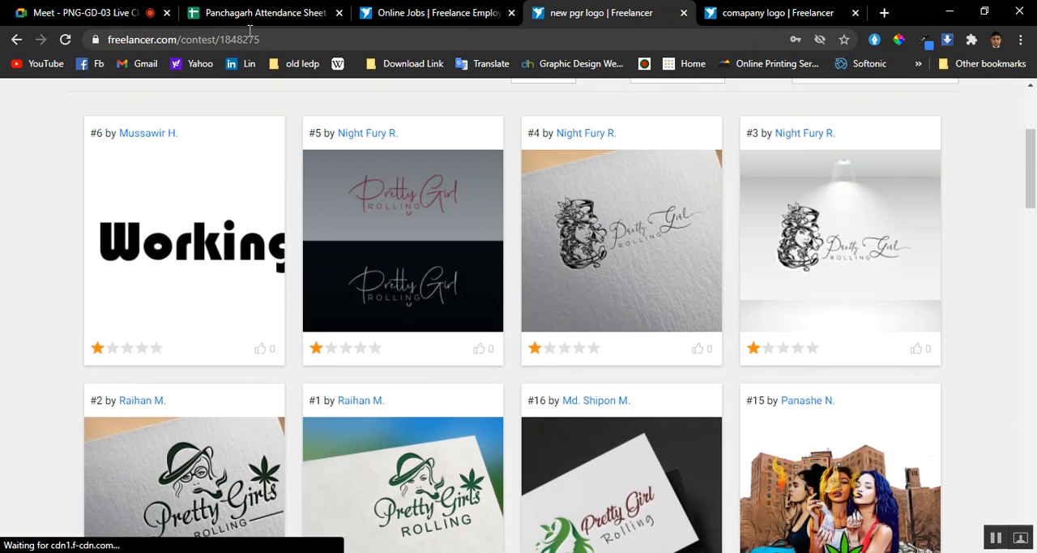
Return to the Google Meet call and stop the Snagit screen recording in the shared presentation
click(114, 6)
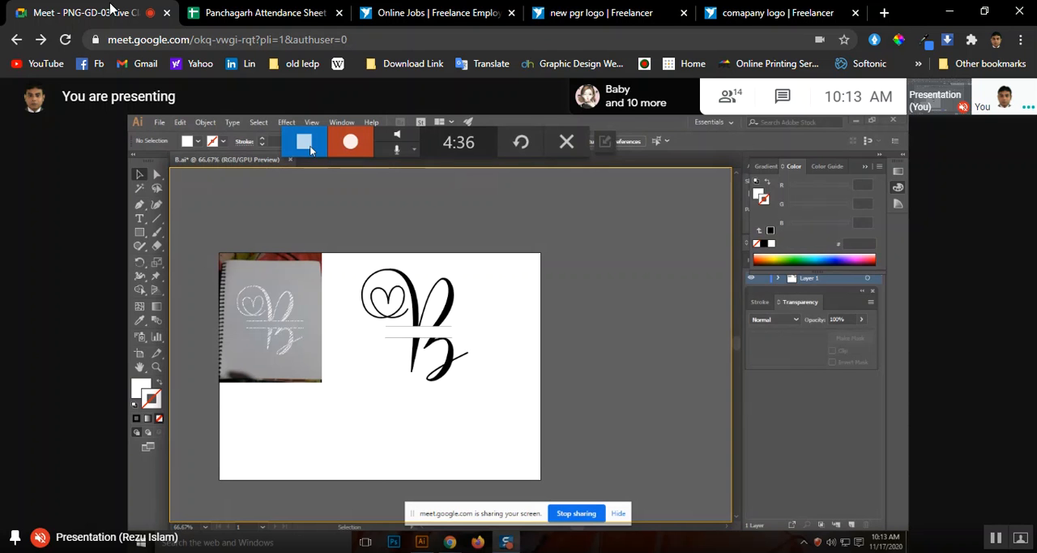
click(307, 147)
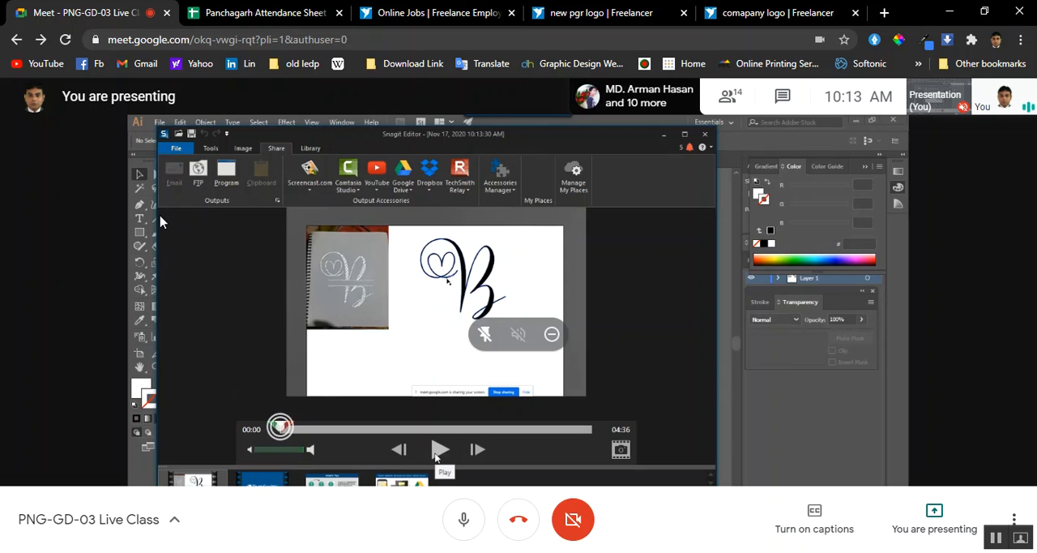
Start saving the captured video under a new file and choose the Desktop as its destination folder
click(178, 151)
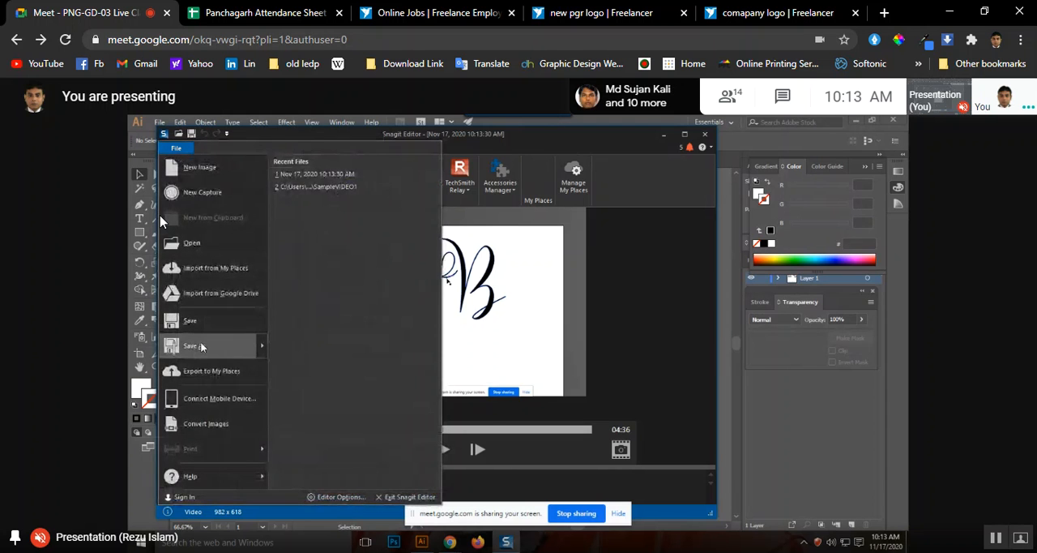
mouse_move(202, 346)
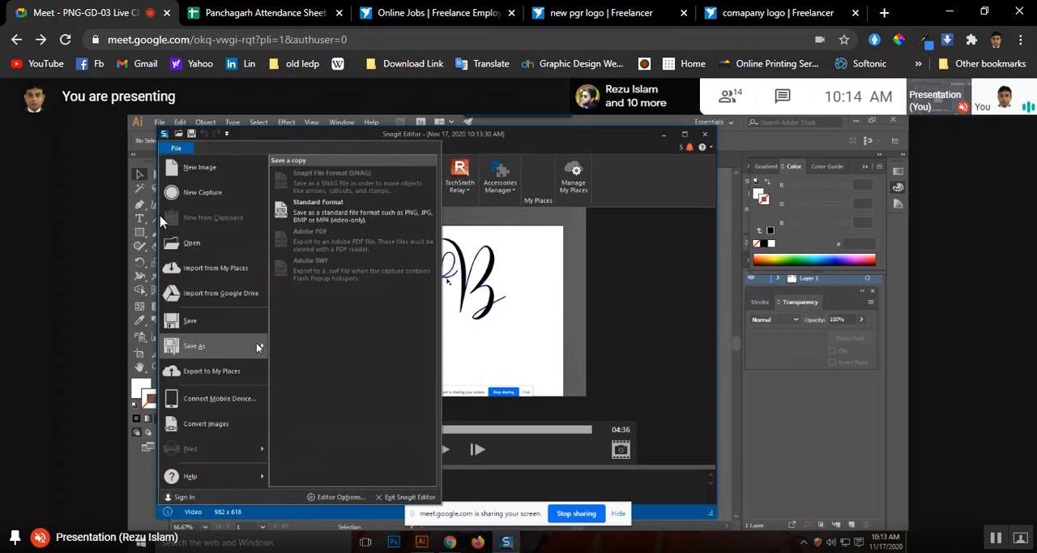
click(209, 346)
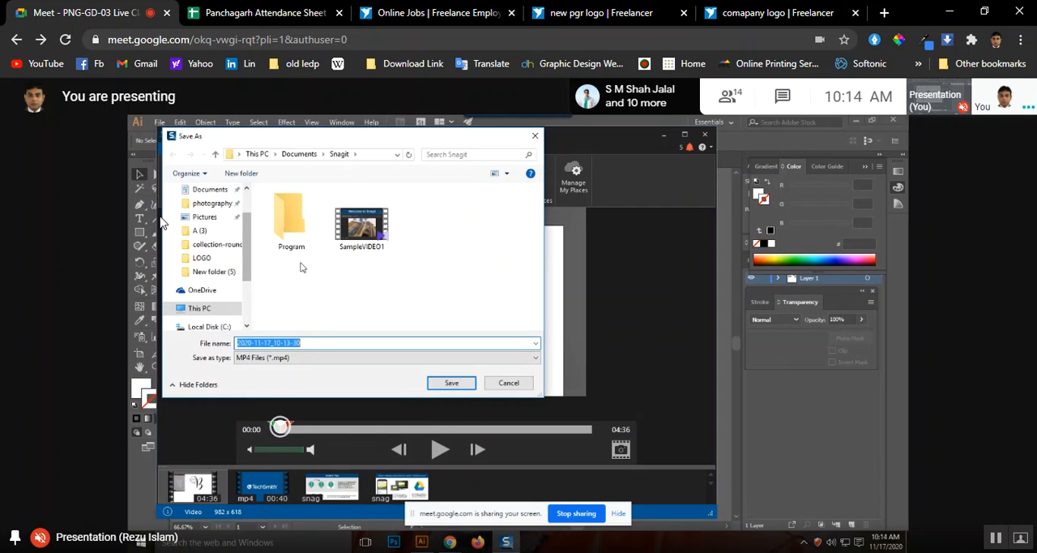
click(199, 308)
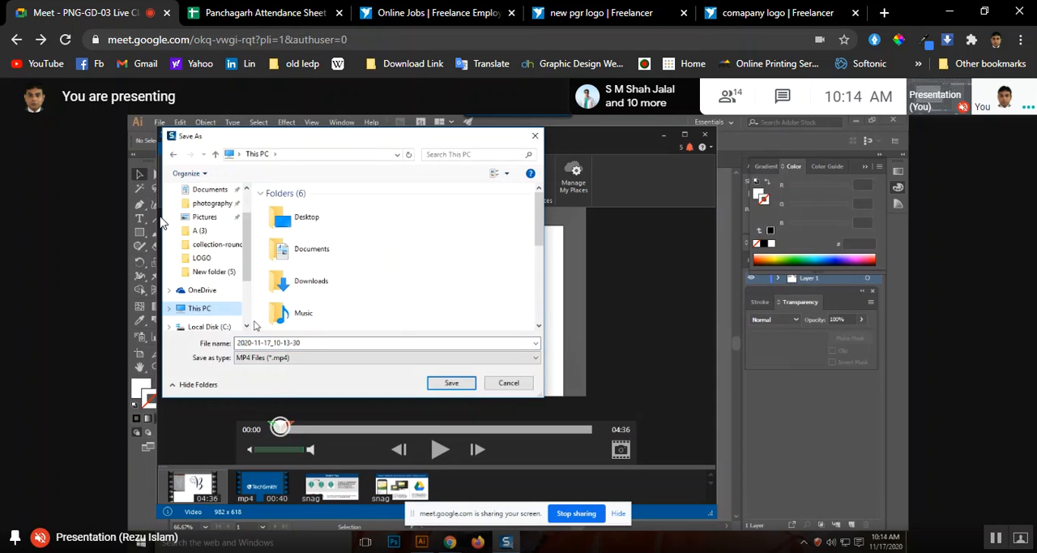
click(310, 224)
double_click(281, 223)
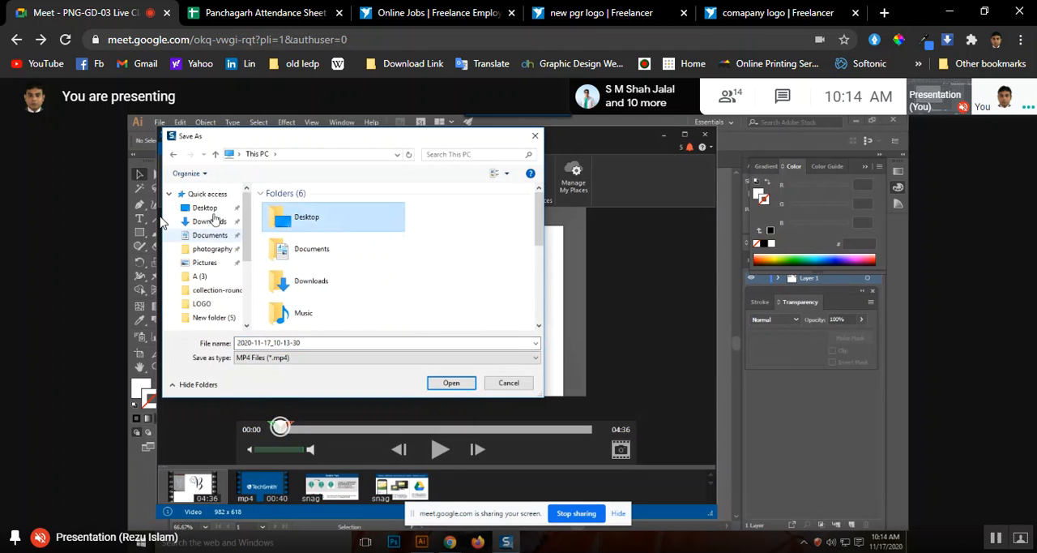
scroll(320, 237, down, 3)
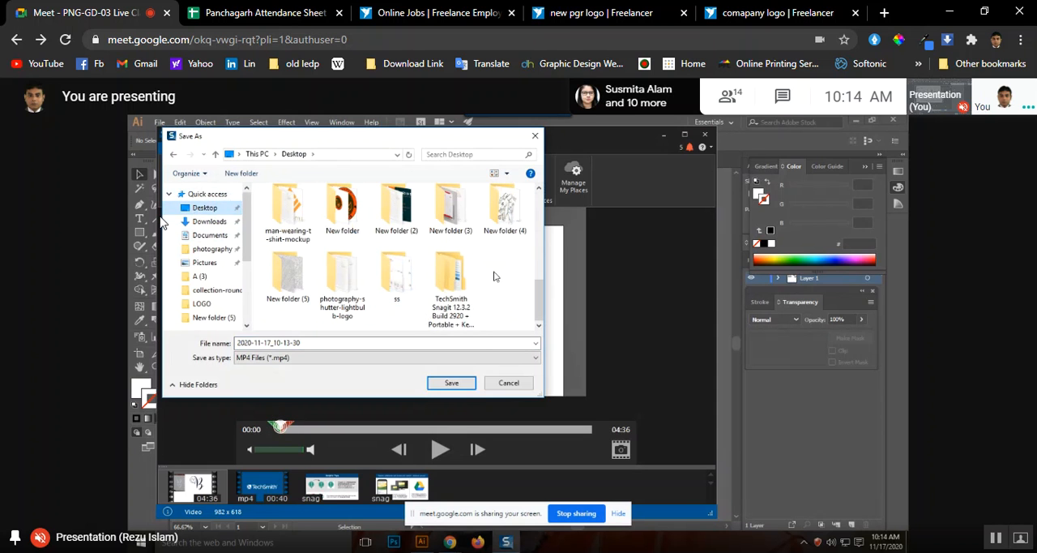
Save the video as an MP4 named PIRT and play it back in the Snagit Editor
click(322, 344)
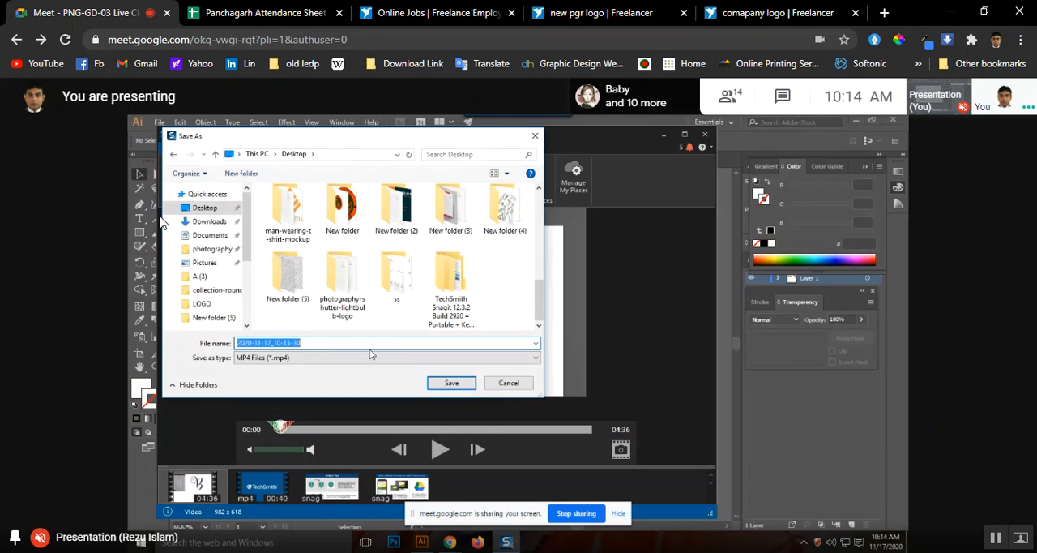
text(Pl)
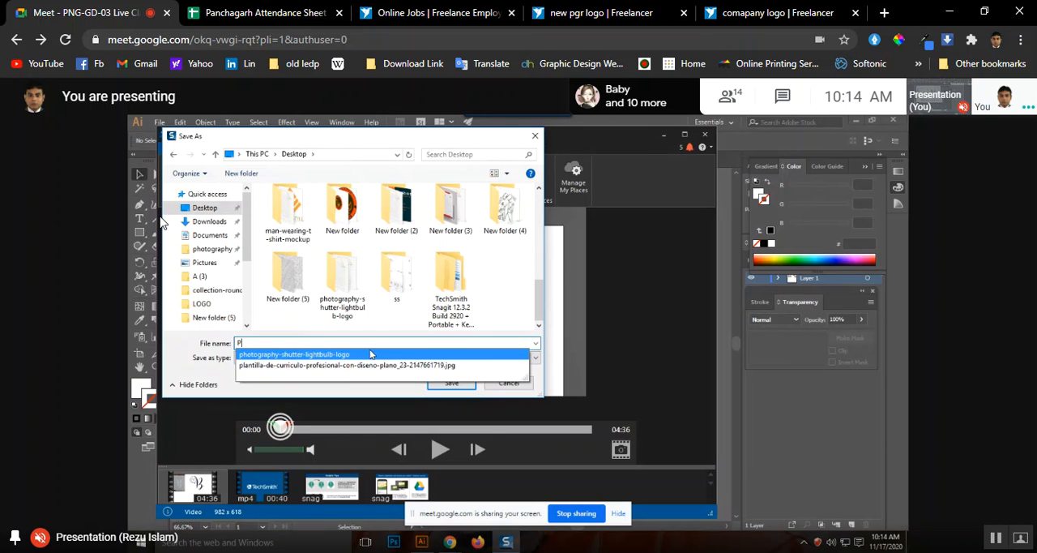
text(RT)
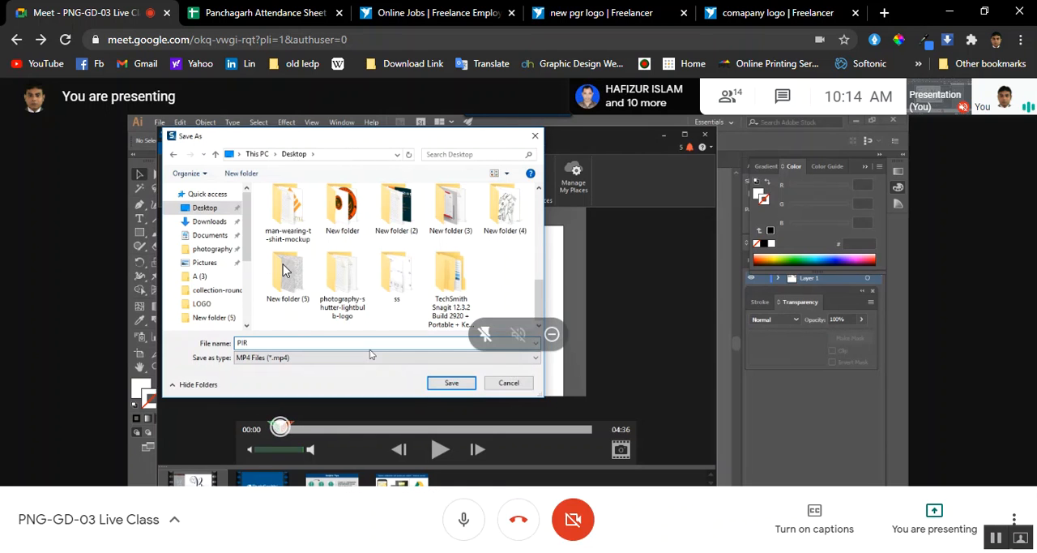
click(450, 383)
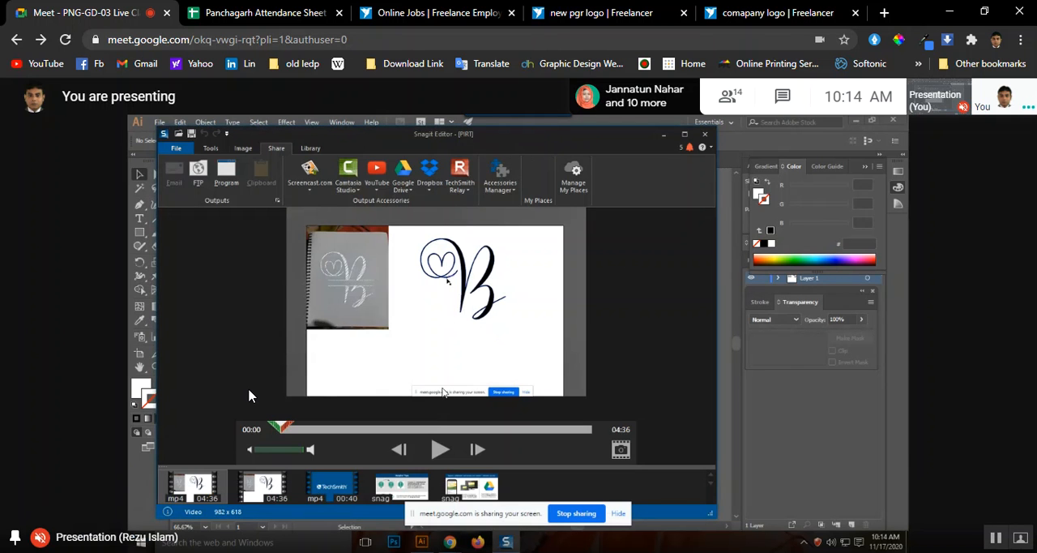
click(440, 449)
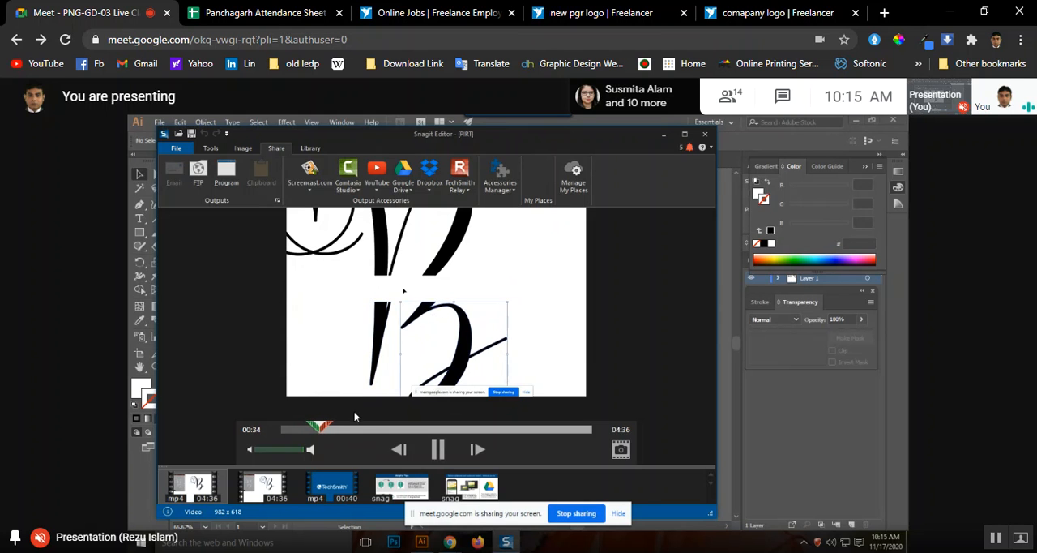
Switch to Illustrator and create a new 3.1 x 1.9 in document in RGB color mode
click(51, 551)
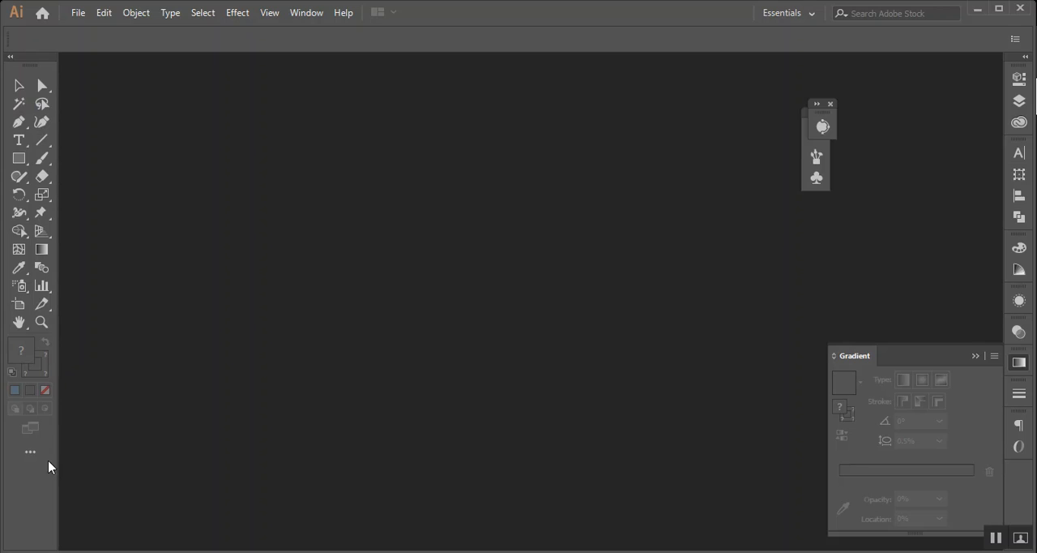
click(81, 12)
click(127, 33)
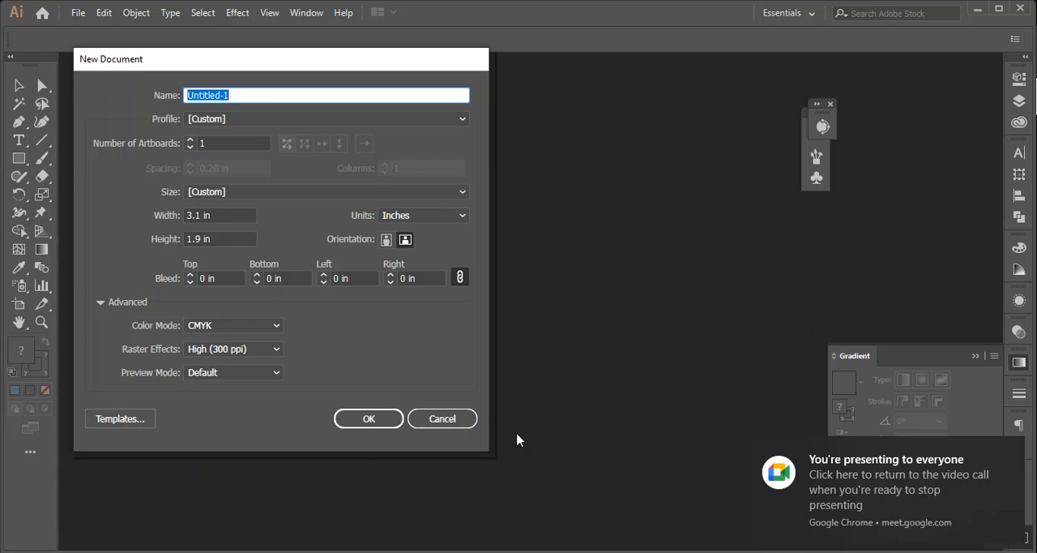
click(226, 327)
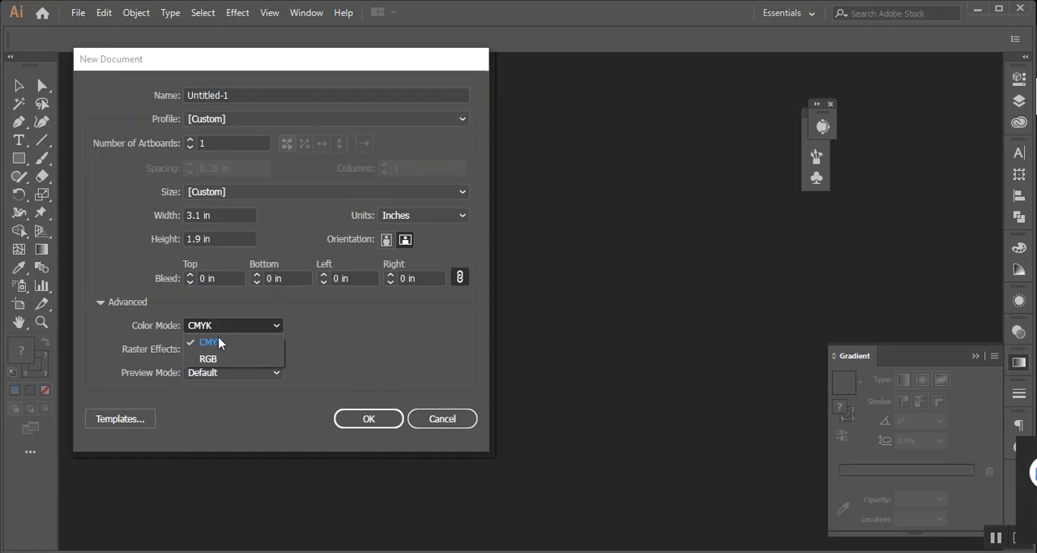
click(220, 346)
click(388, 420)
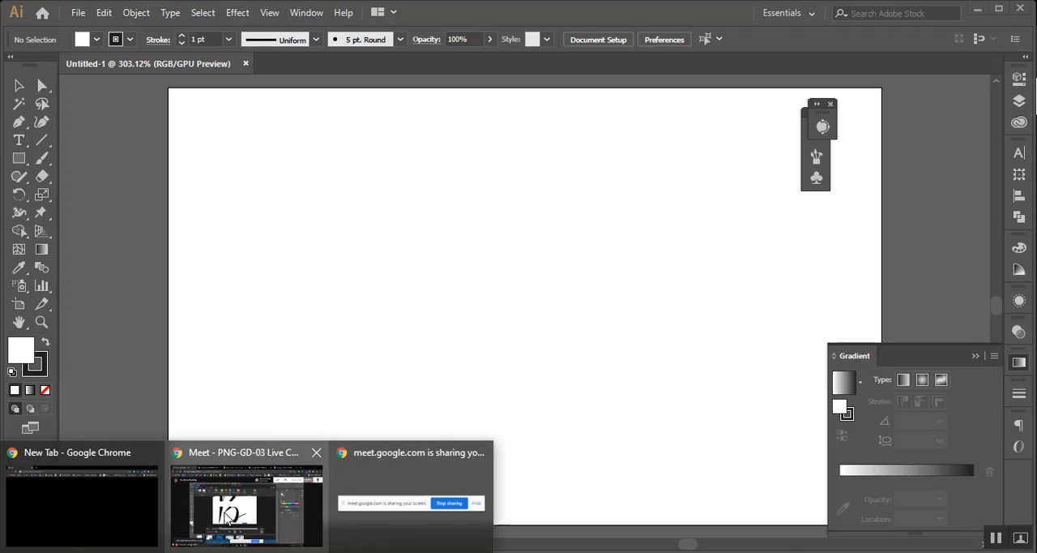
Go back to the Meet presentation and cut about one minute out of the PIRT video, starting at 01:20
click(207, 488)
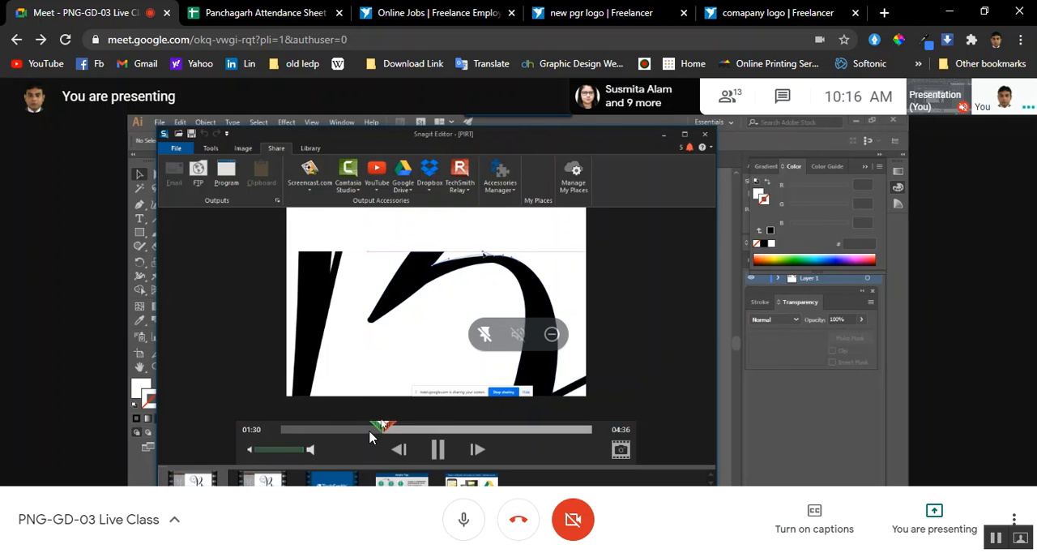
click(396, 430)
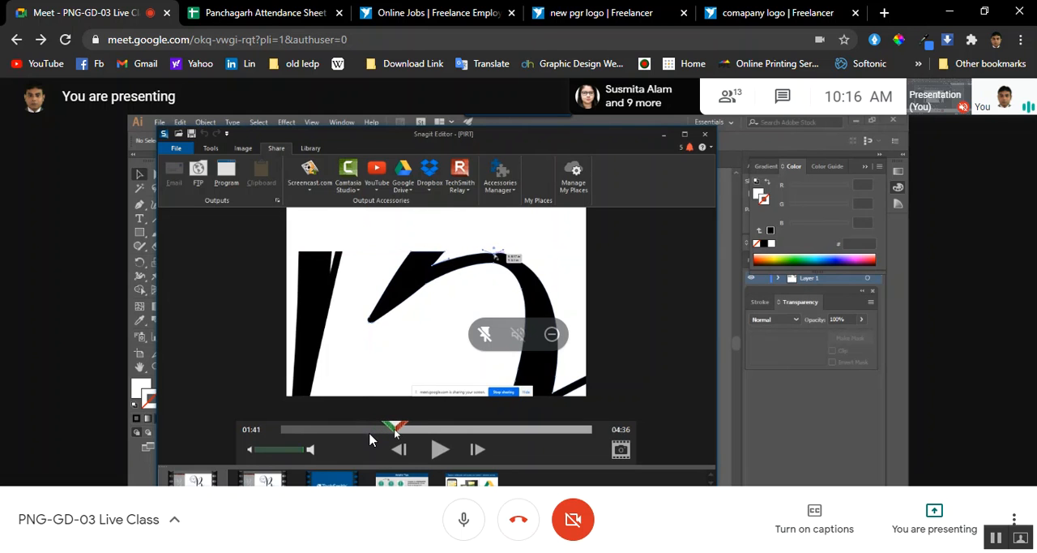
drag(390, 428, 372, 434)
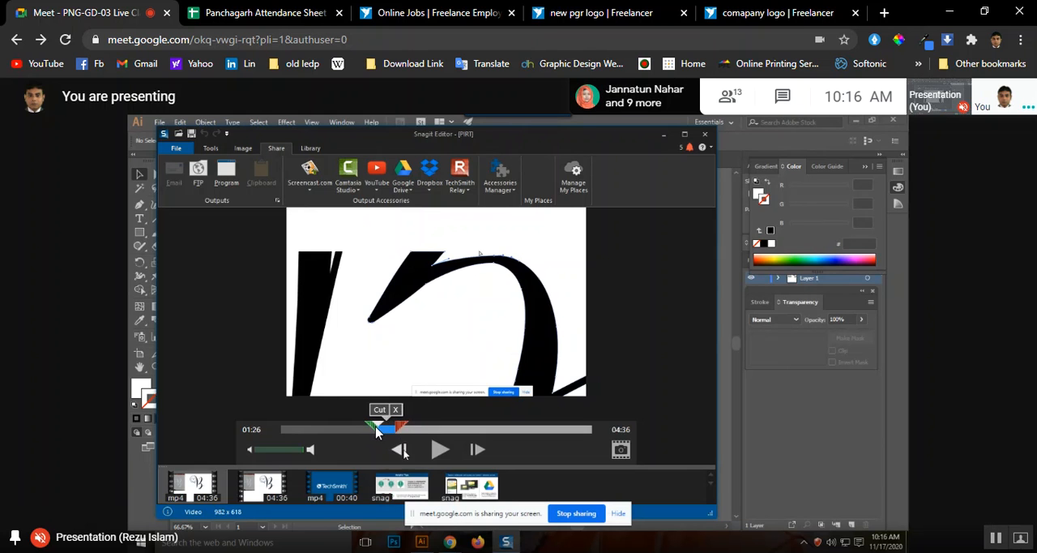
mouse_move(386, 437)
mouse_down()
mouse_move(407, 438)
mouse_move(374, 432)
mouse_up()
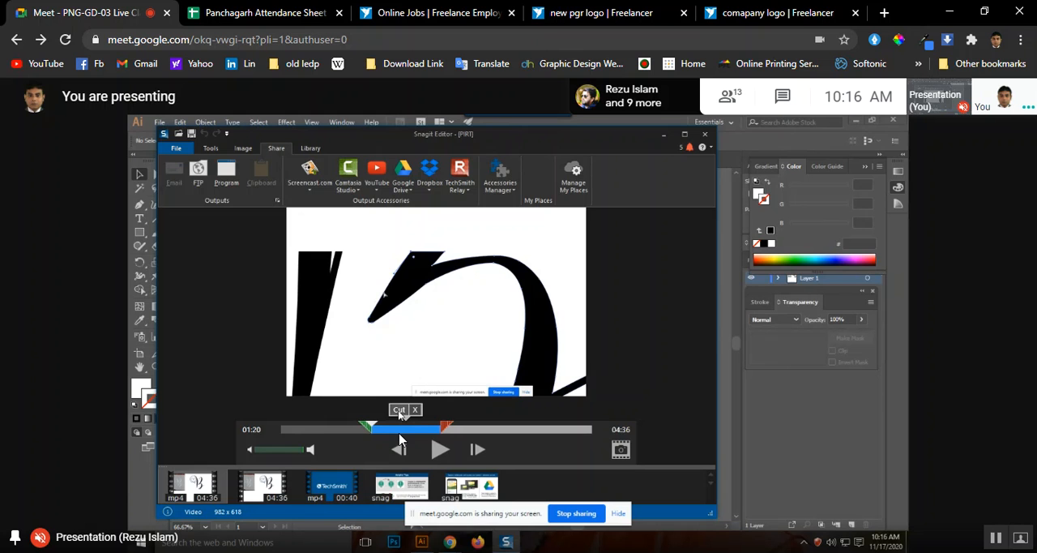
click(399, 410)
Cut the section from 02:34 to 02:58 out of the PIRT video
click(537, 428)
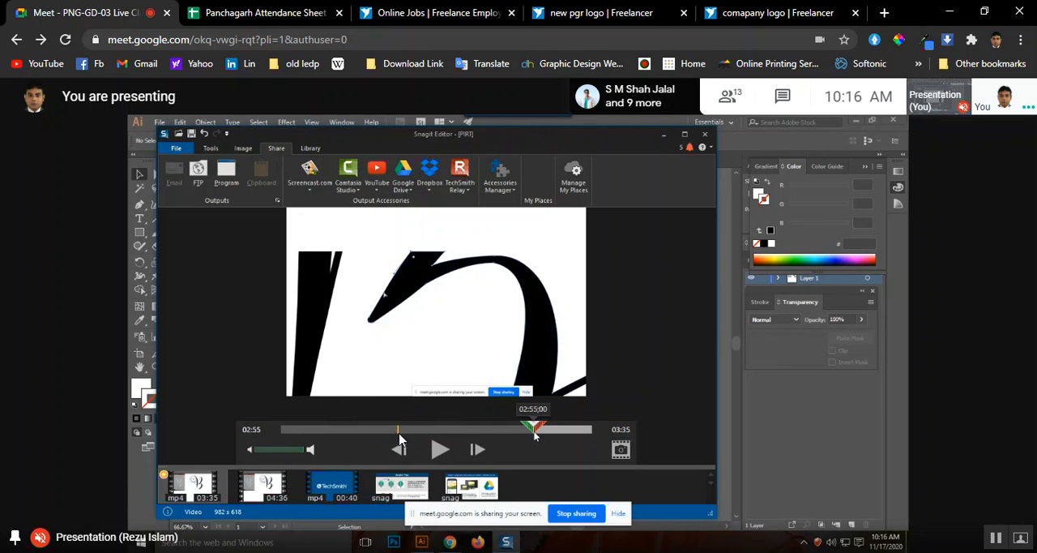
drag(546, 433, 513, 433)
drag(512, 429, 543, 428)
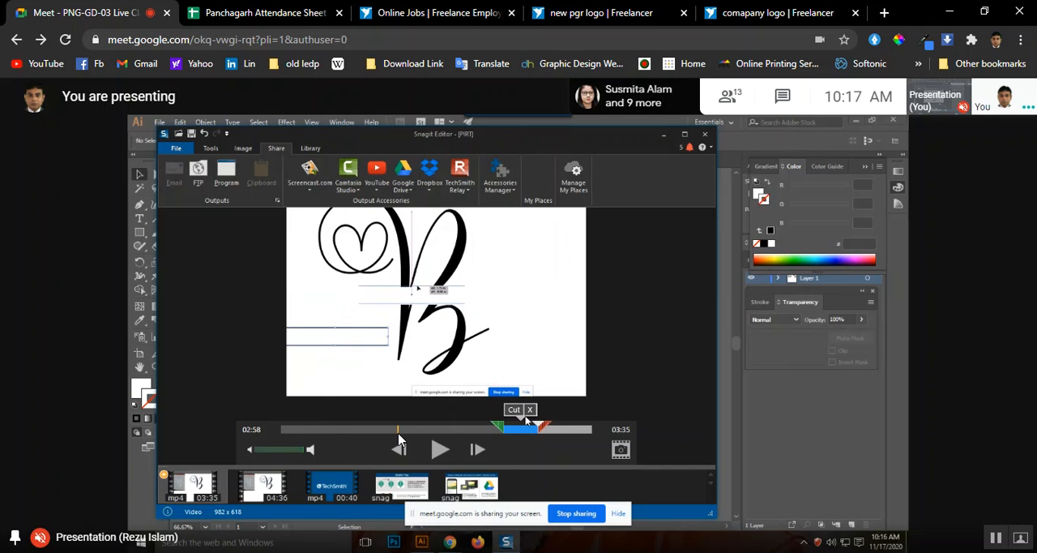
click(523, 413)
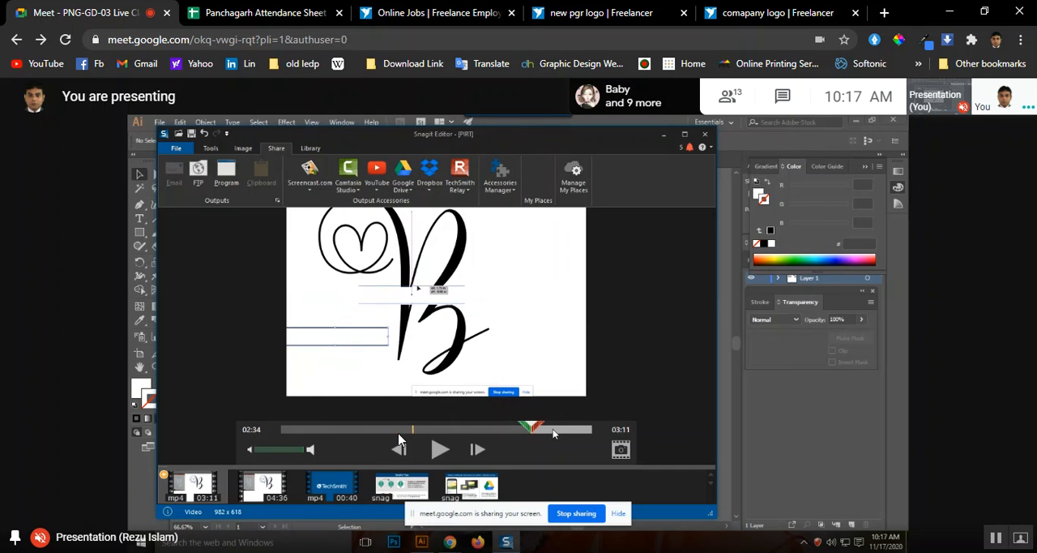
Cut the end of the PIRT video from 02:56 onward and play the trimmed video from the start
click(552, 432)
click(440, 452)
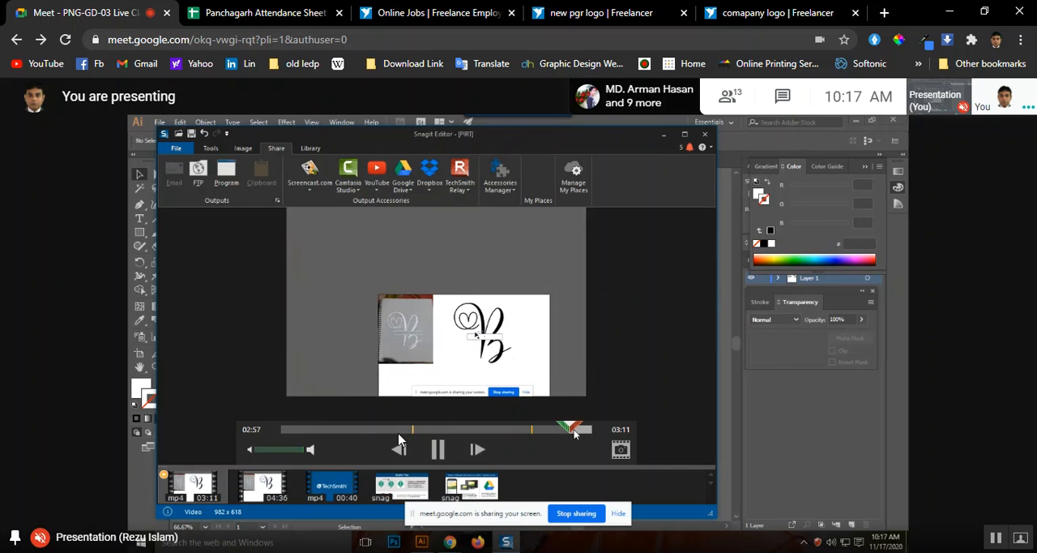
mouse_move(569, 429)
mouse_down()
mouse_move(550, 431)
mouse_move(600, 431)
mouse_move(556, 427)
mouse_move(566, 428)
mouse_up()
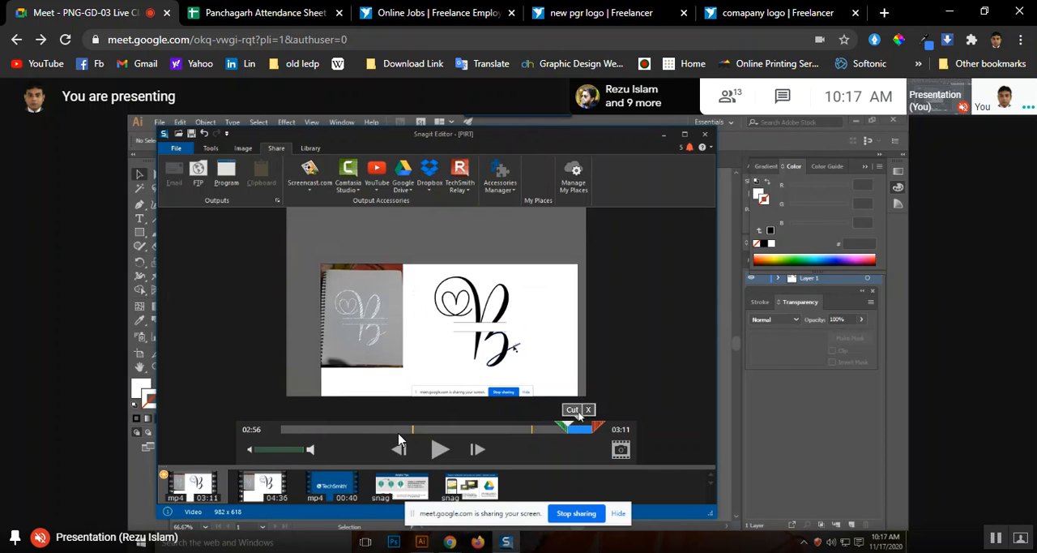
click(574, 413)
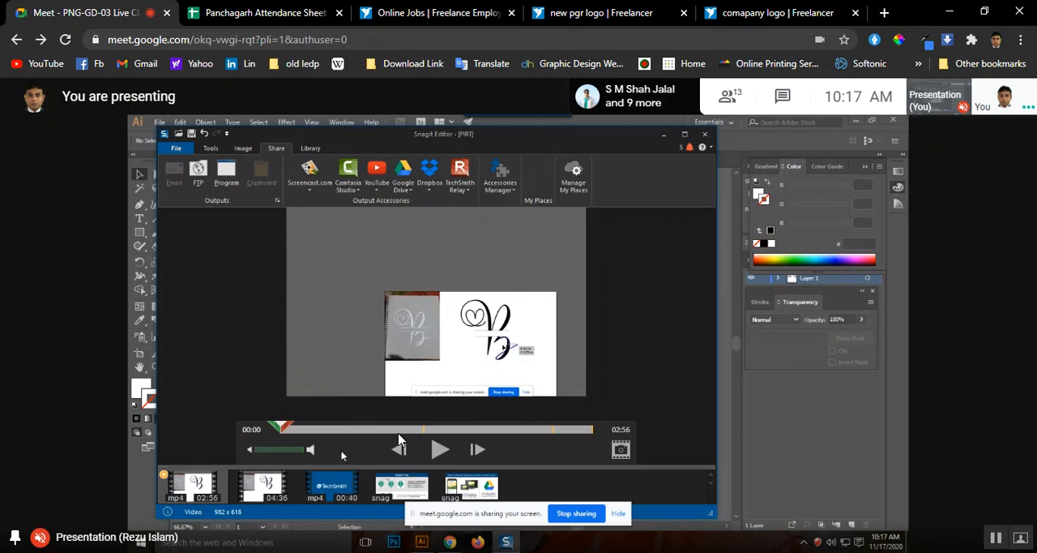
click(440, 454)
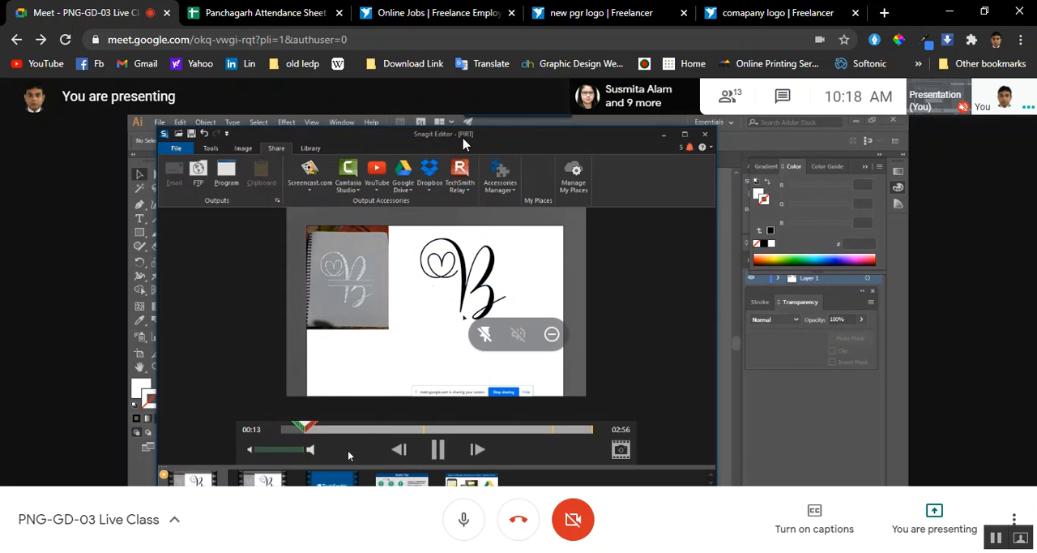
Switch to the "new pgr logo" contest page on Freelancer and copy its link
click(768, 6)
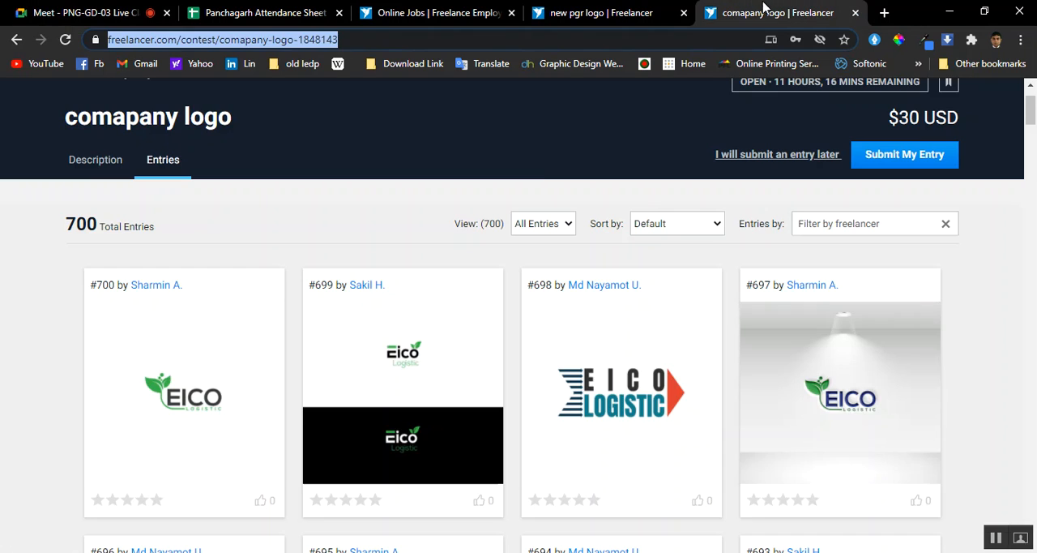
click(590, 11)
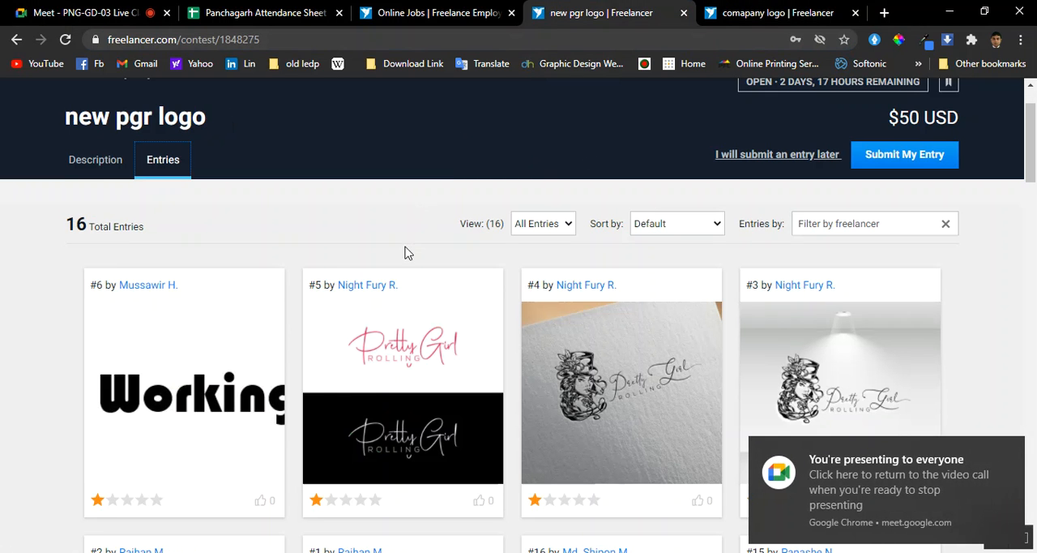
scroll(399, 260, down, 1)
scroll(427, 205, up, 2)
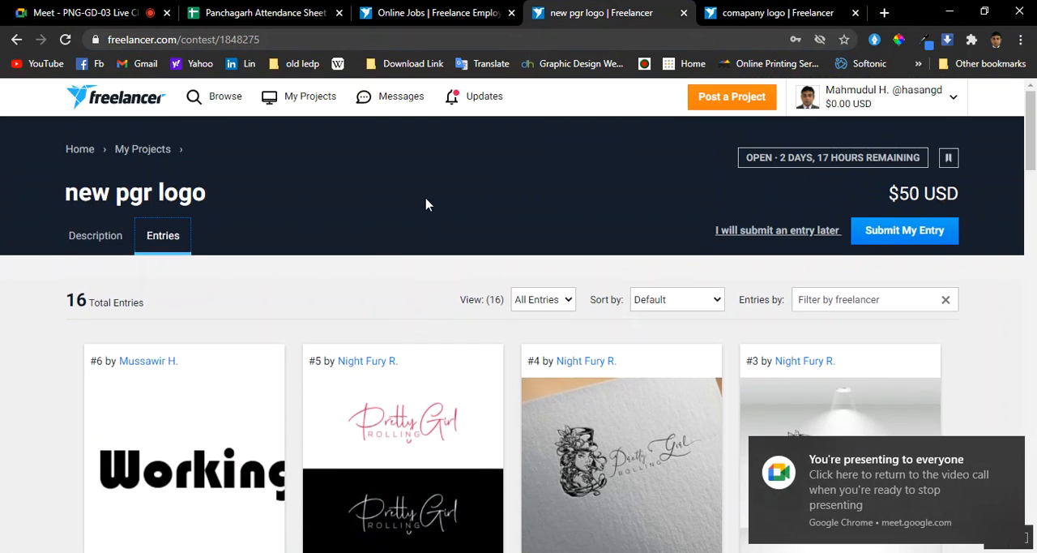
right_click(253, 39)
click(290, 146)
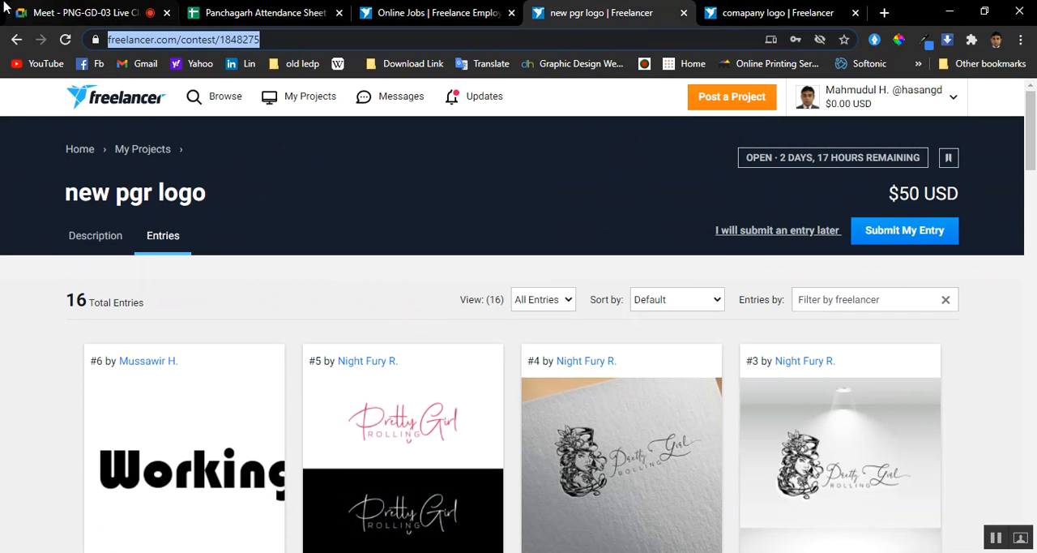
click(81, 12)
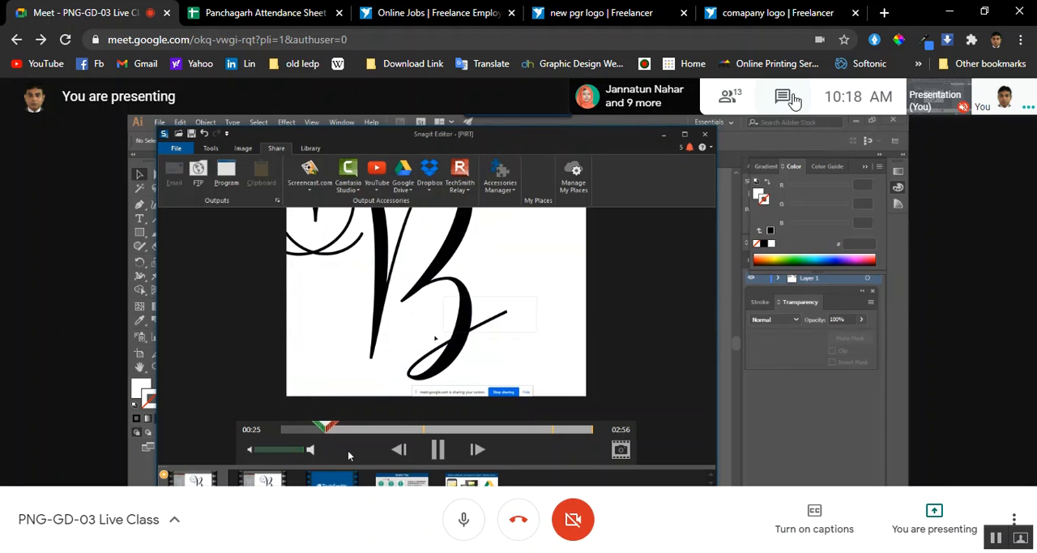
click(982, 101)
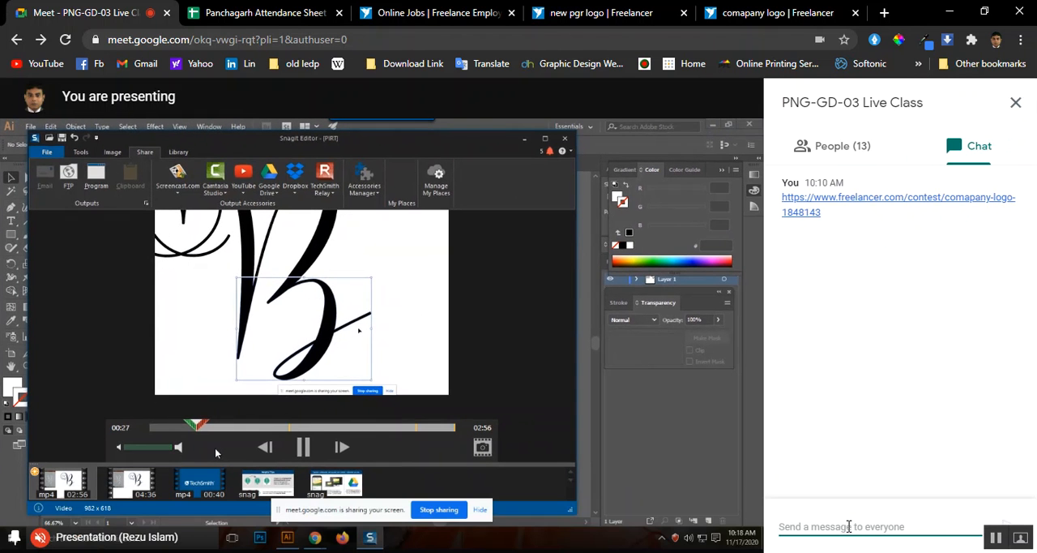
right_click(849, 529)
click(874, 364)
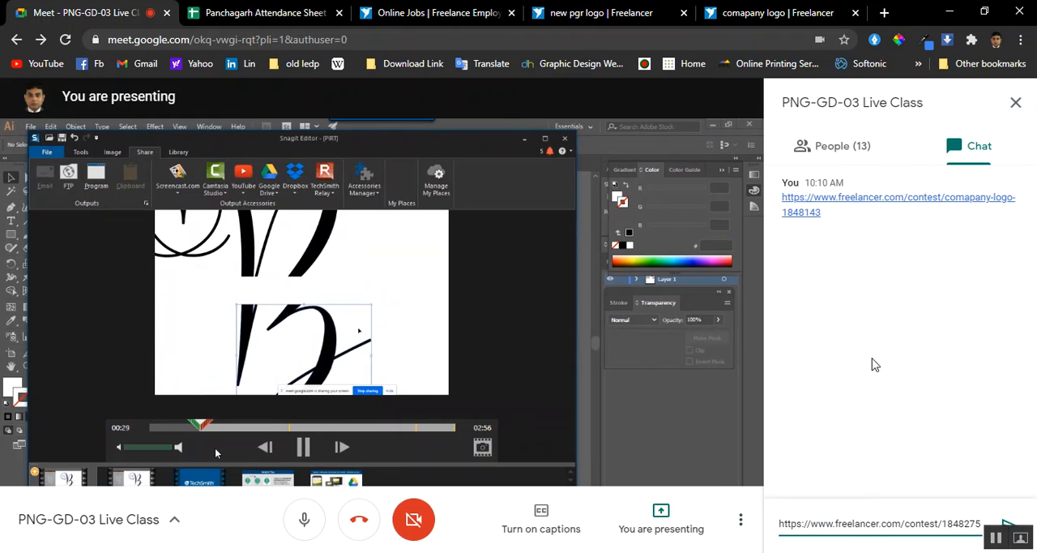
key(Return)
click(1017, 105)
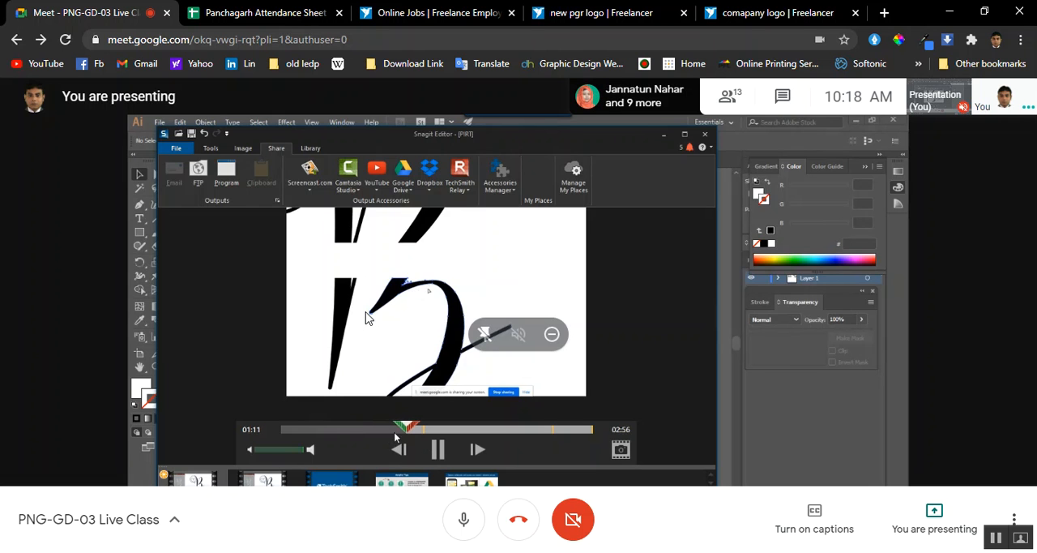
Cut the section from about 00:50 to 01:22 out of the PIRT video and resume playback
drag(403, 426, 364, 421)
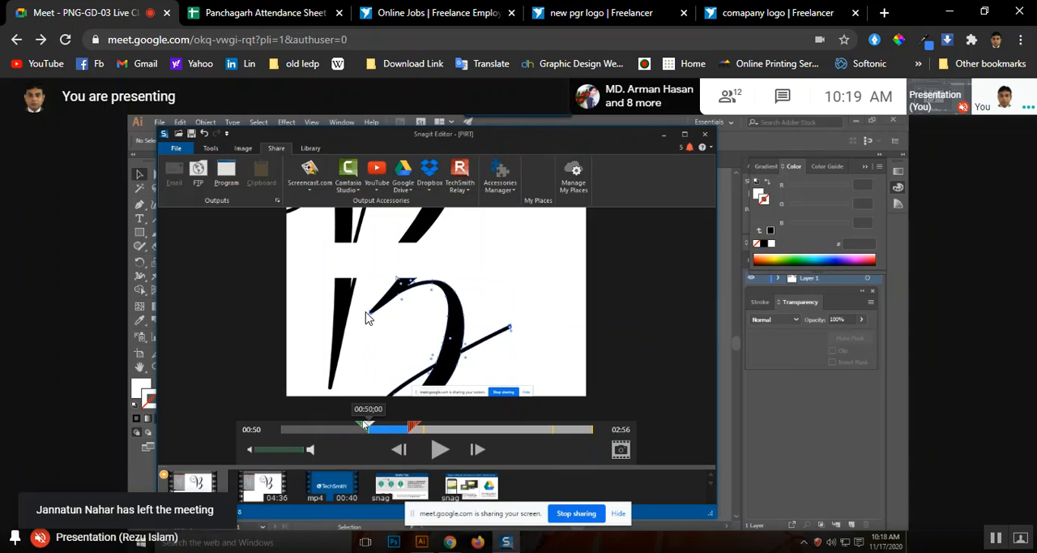
drag(413, 427, 429, 427)
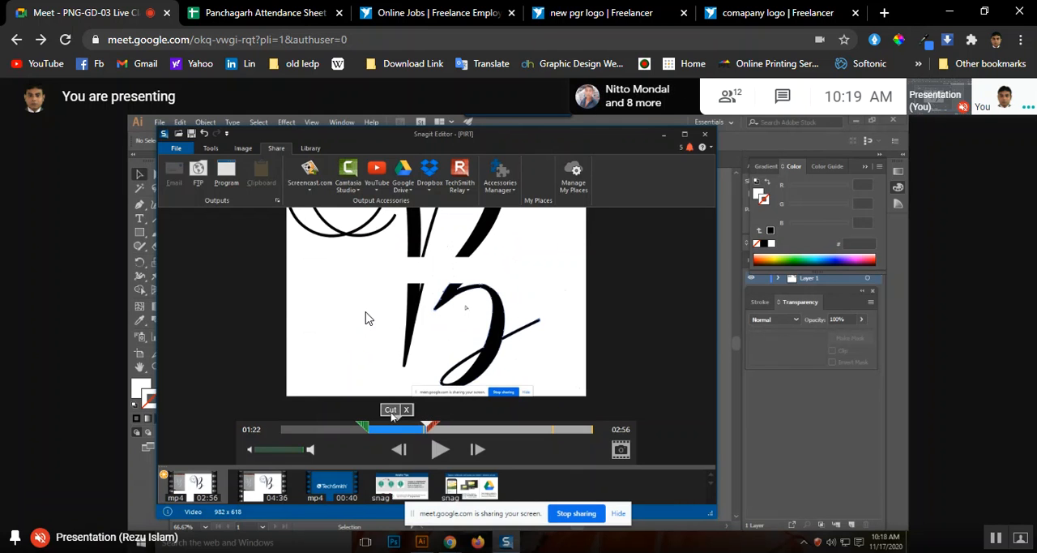
click(391, 410)
click(446, 448)
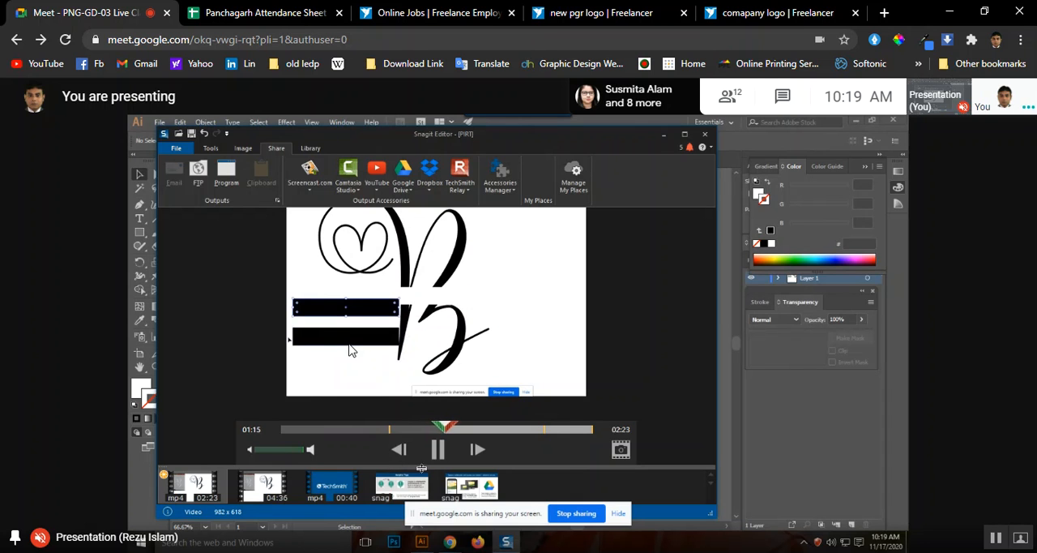
Cut the section from about 01:12 to 01:20 out of the PIRT video and continue playing it
drag(448, 427, 462, 427)
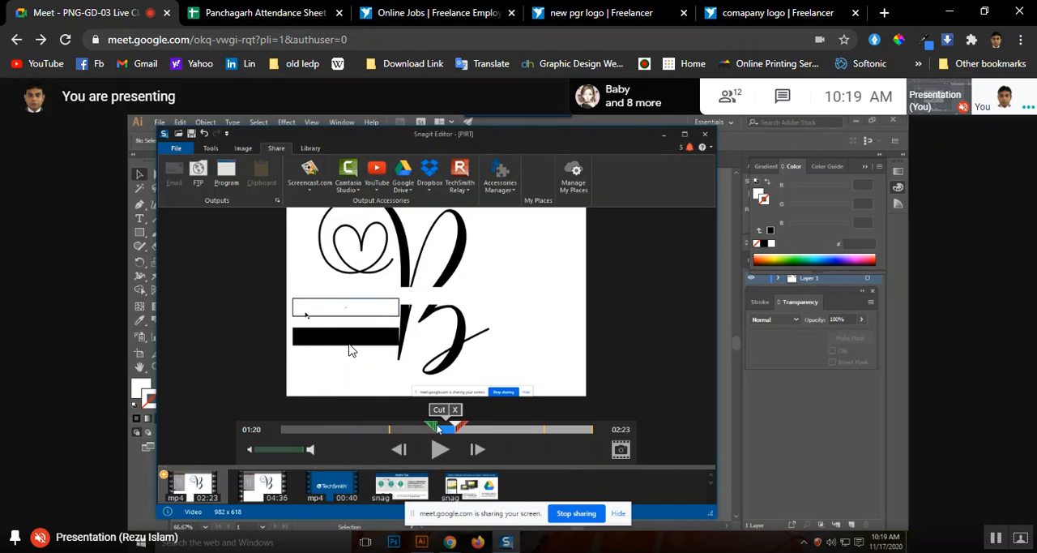
click(439, 409)
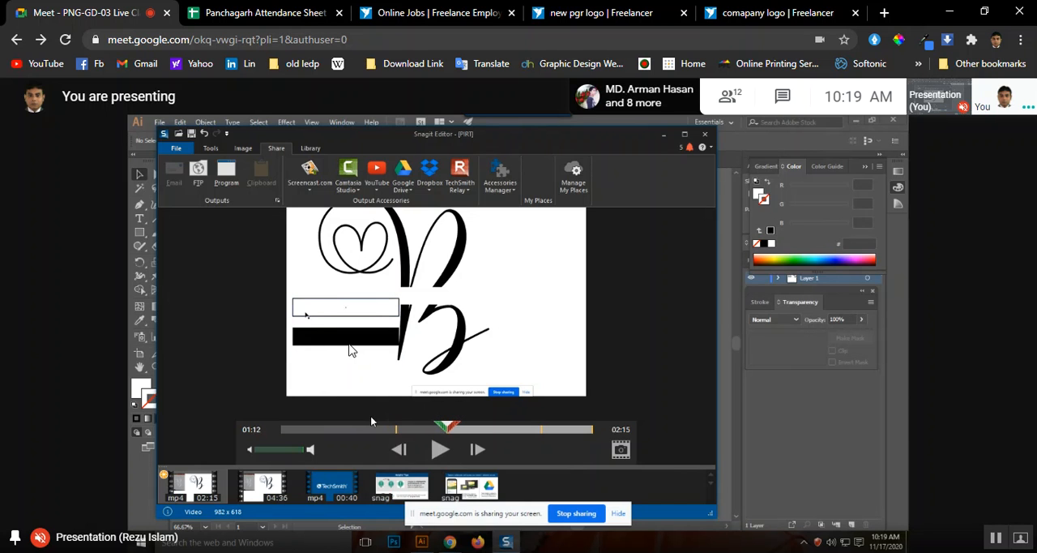
click(435, 451)
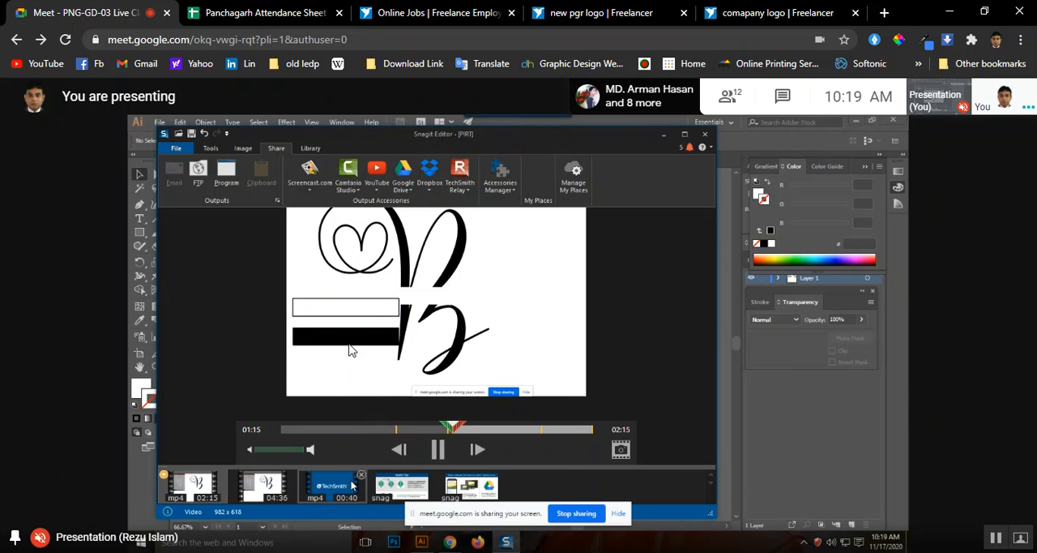
mouse_move(353, 485)
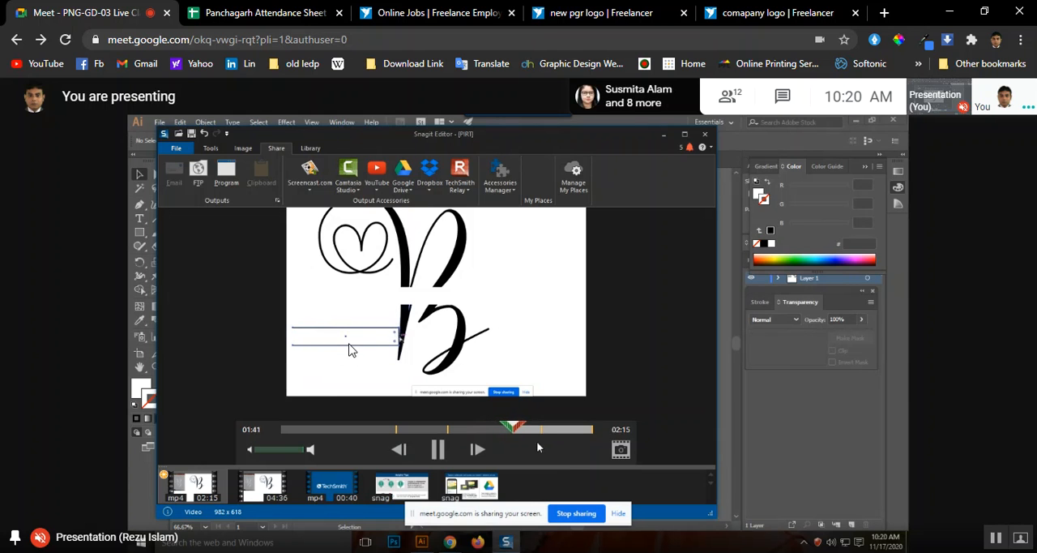
Cut the section from about 01:38 to 01:48 out of the PIRT video
drag(517, 428, 501, 429)
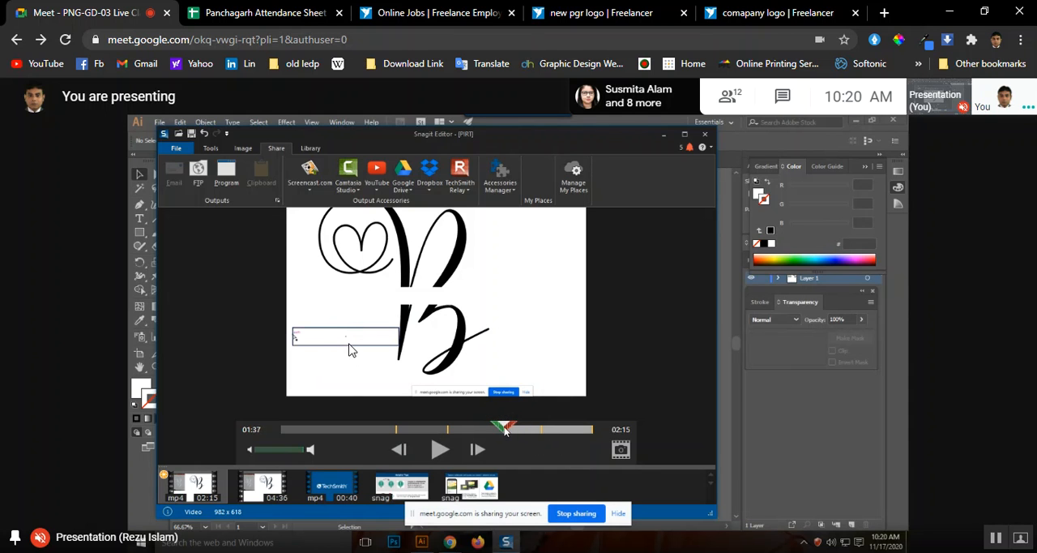
click(444, 449)
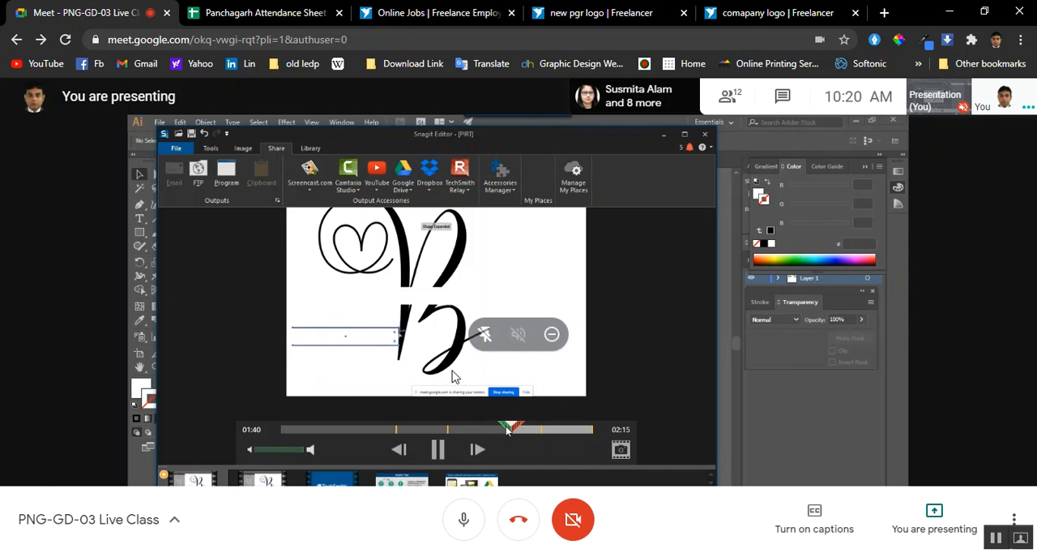
drag(507, 430, 533, 428)
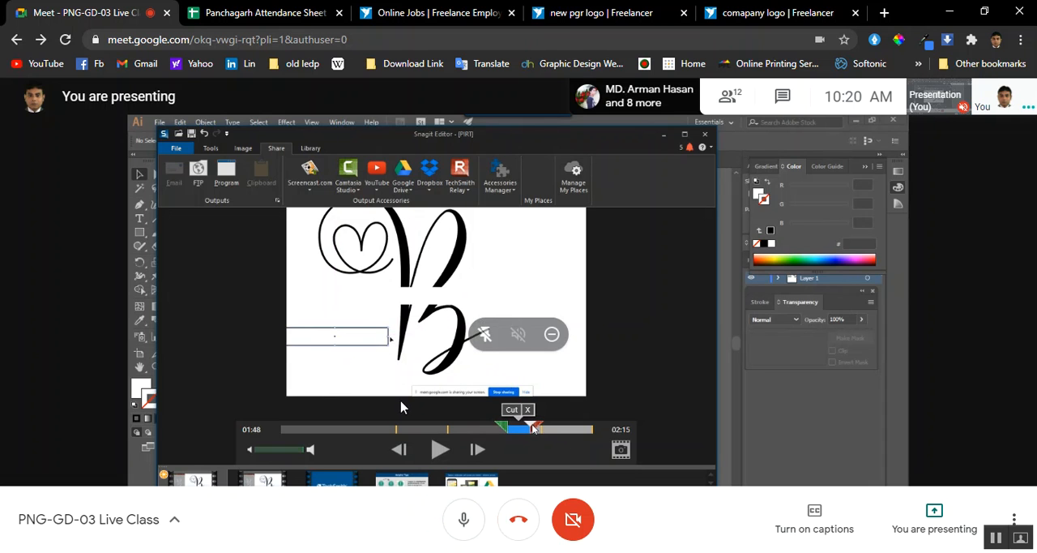
Open the participants list of the Meet call and look through the people in it
click(730, 99)
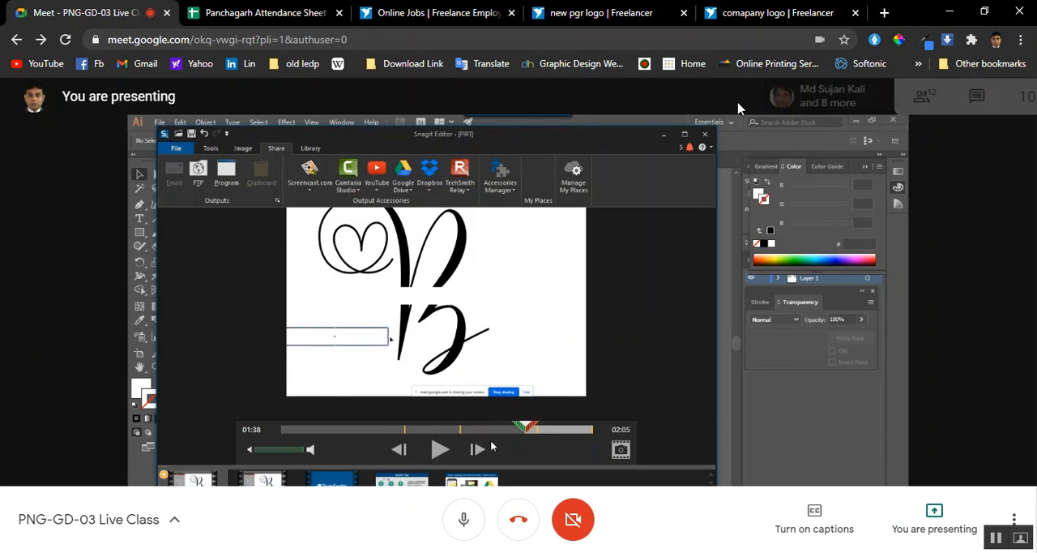
scroll(928, 444, down, 3)
scroll(915, 454, up, 2)
scroll(891, 486, down, 2)
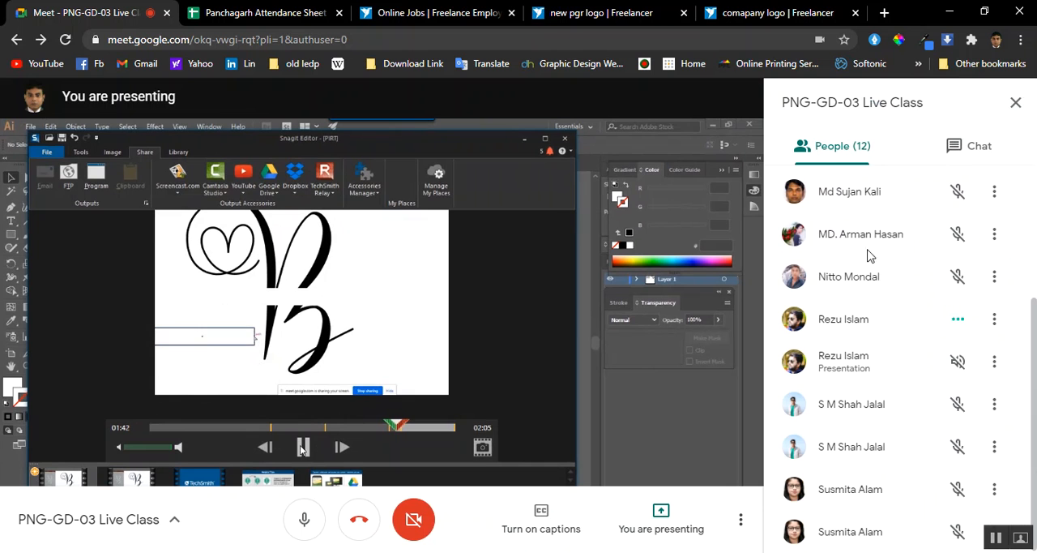
scroll(892, 365, up, 3)
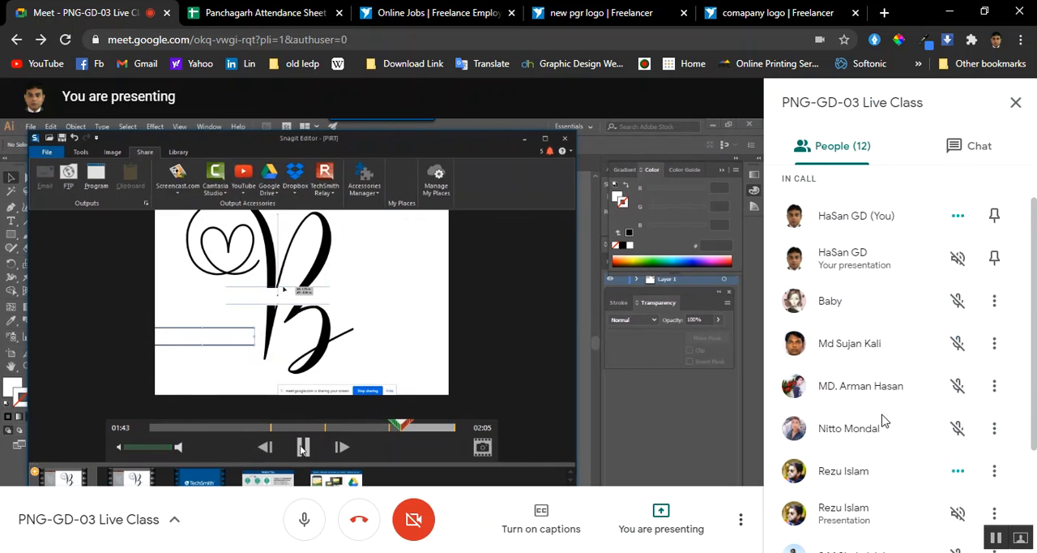
scroll(861, 337, up, 1)
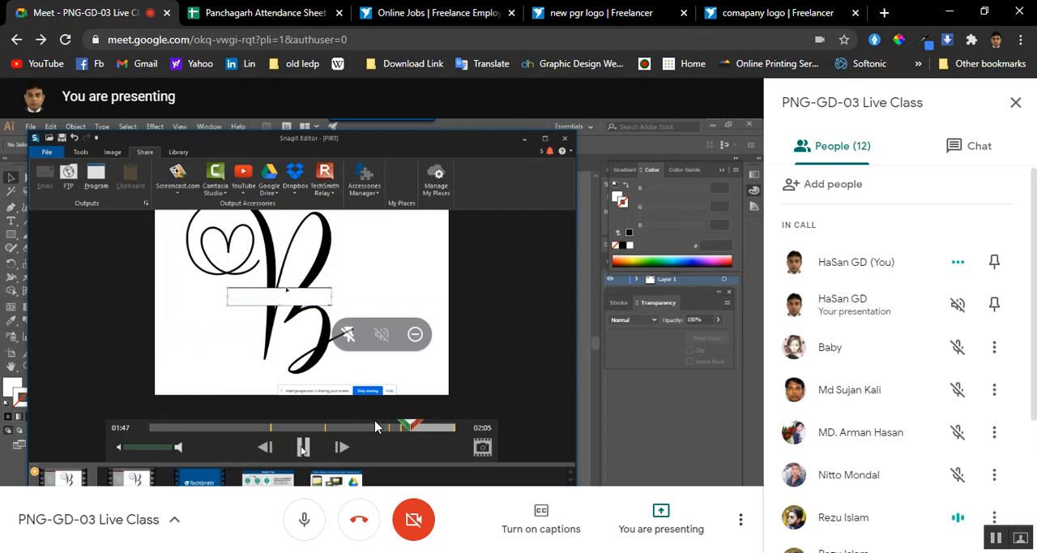
Switch to Illustrator and collapse the Gradient settings to clear the artboard
key(alt+Tab)
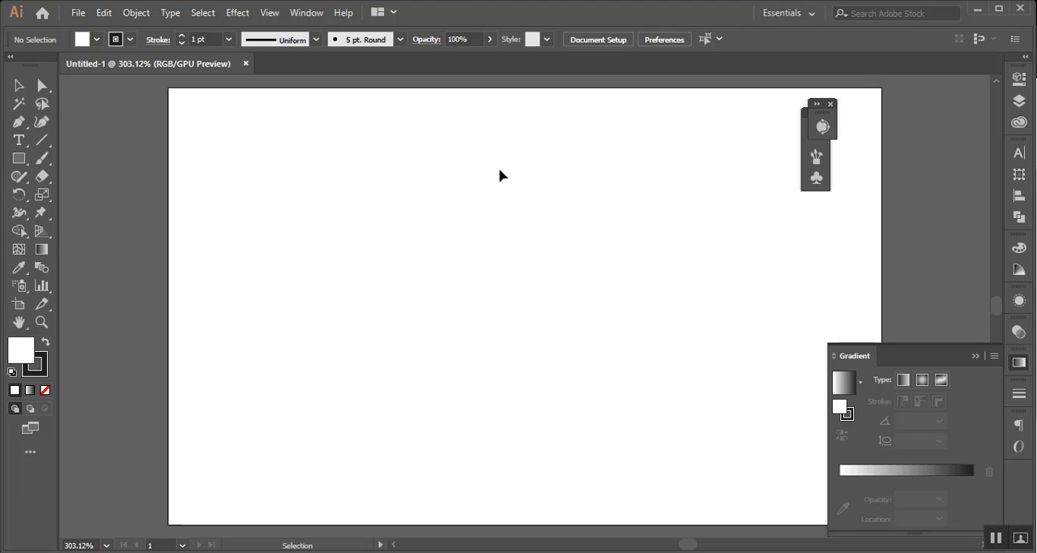
click(1010, 452)
click(976, 356)
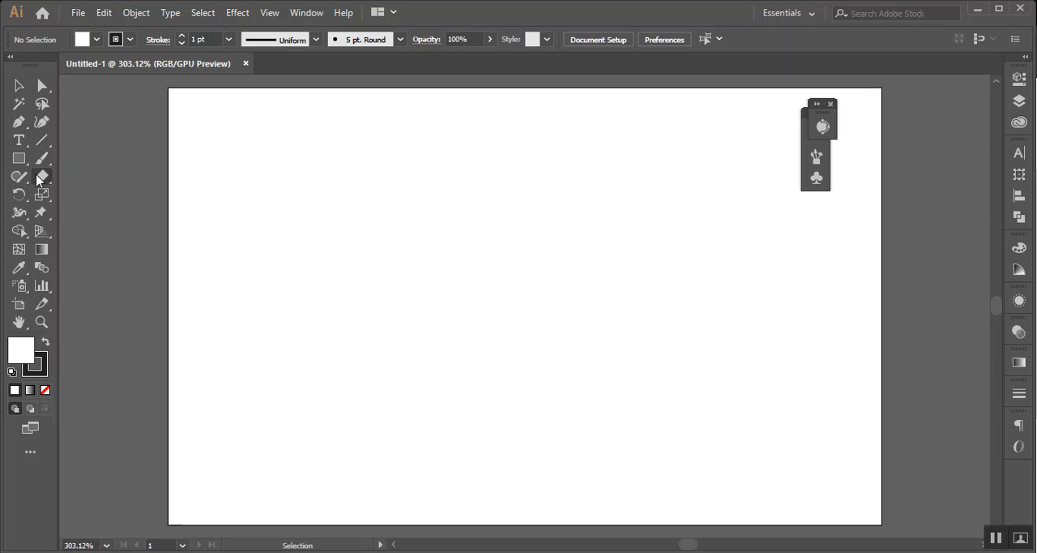
Draw a large circle with the Ellipse tool, move it to the artboard's left side, and deselect it
click(19, 159)
click(87, 194)
mouse_move(512, 324)
mouse_down()
mouse_move(437, 262)
mouse_move(312, 197)
mouse_up()
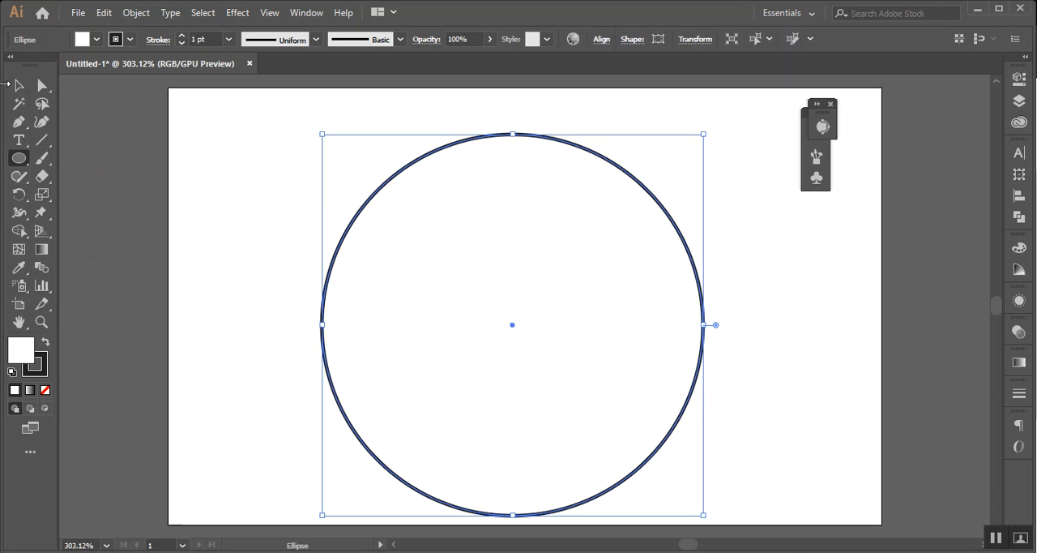
click(13, 90)
drag(348, 231, 206, 196)
click(628, 273)
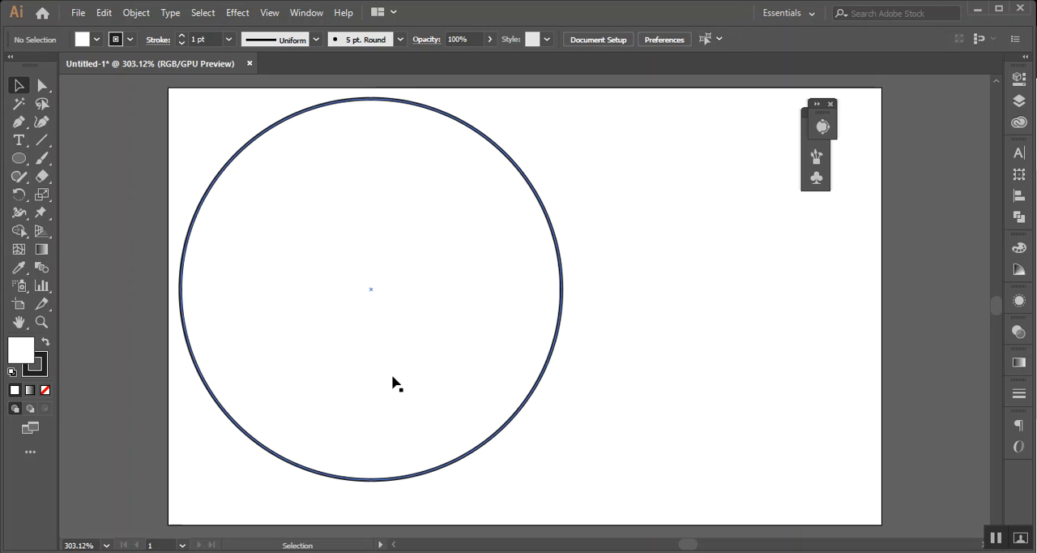
Return to the Meet call and dismiss the request to remove the participant's presentation
mouse_move(253, 551)
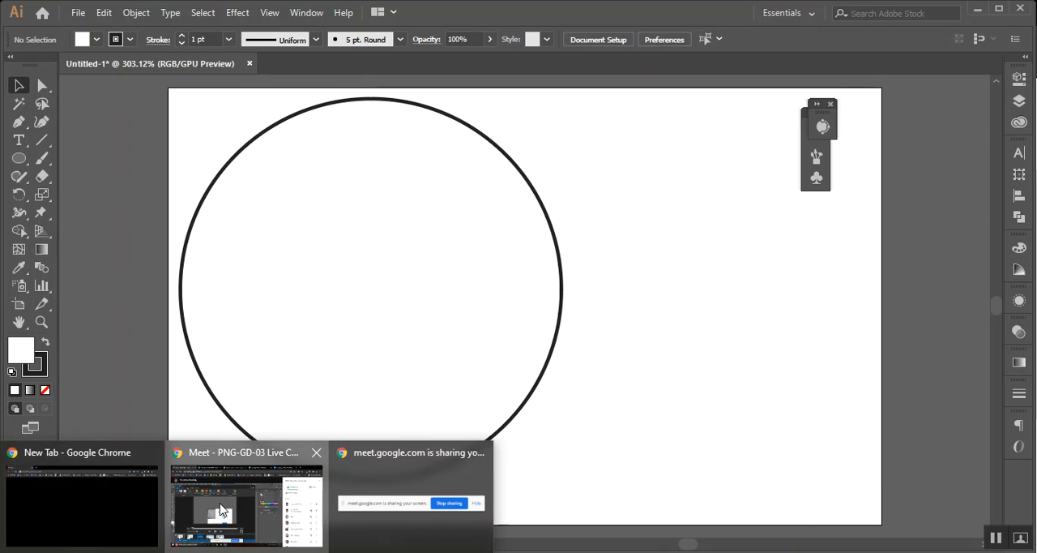
click(247, 495)
click(415, 334)
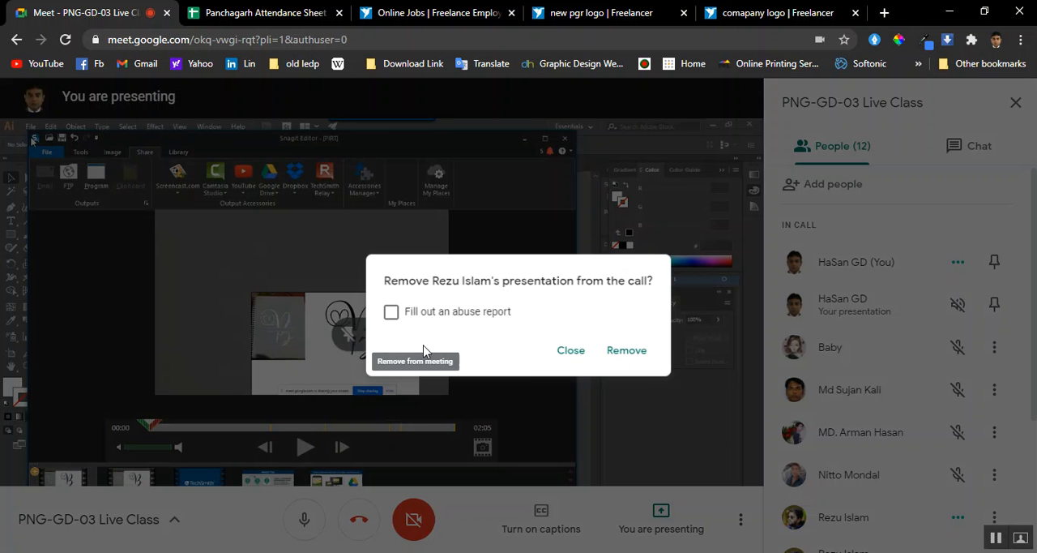
click(573, 354)
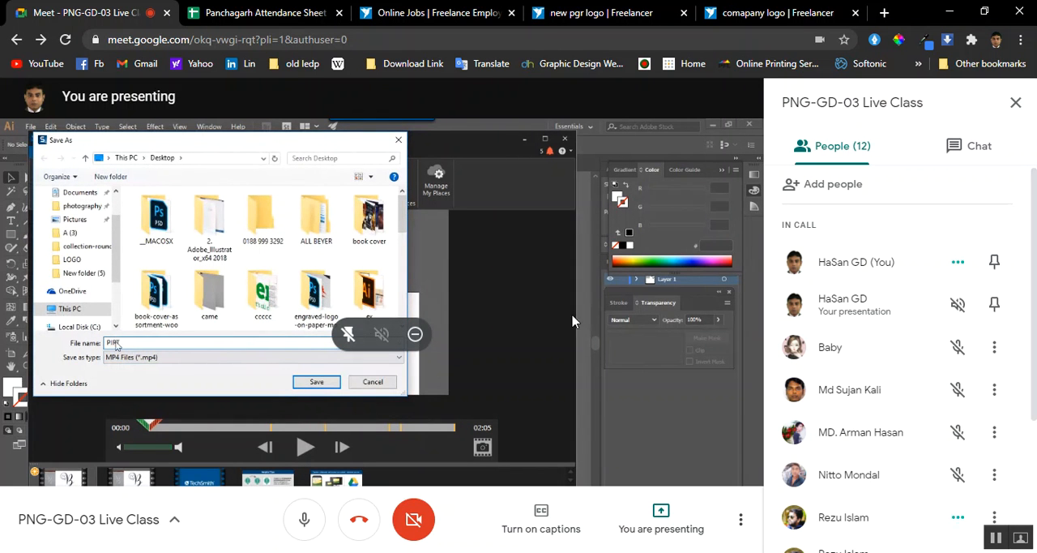
Check the call options of the presenting participant in the Meet participants list
scroll(907, 357, down, 3)
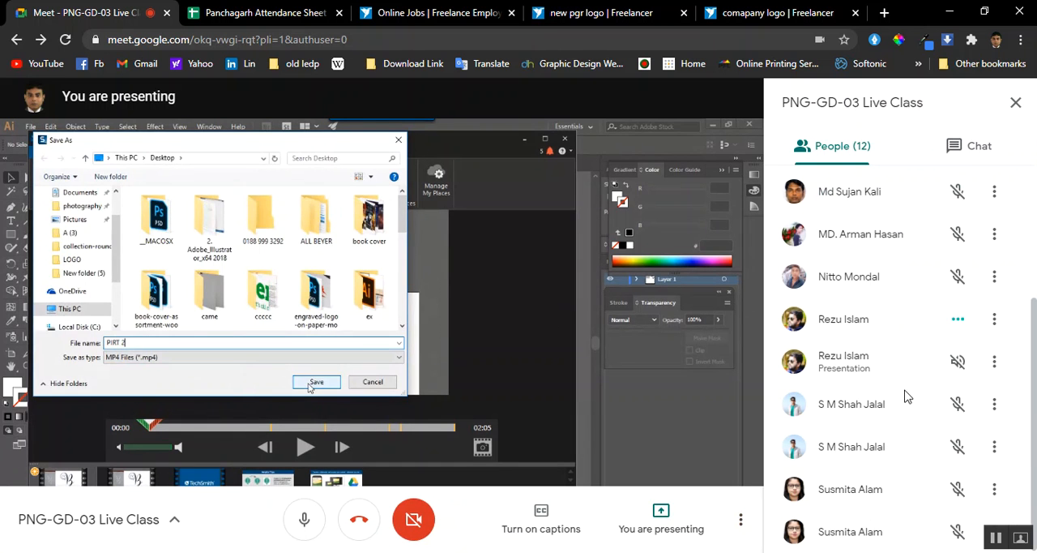
click(994, 319)
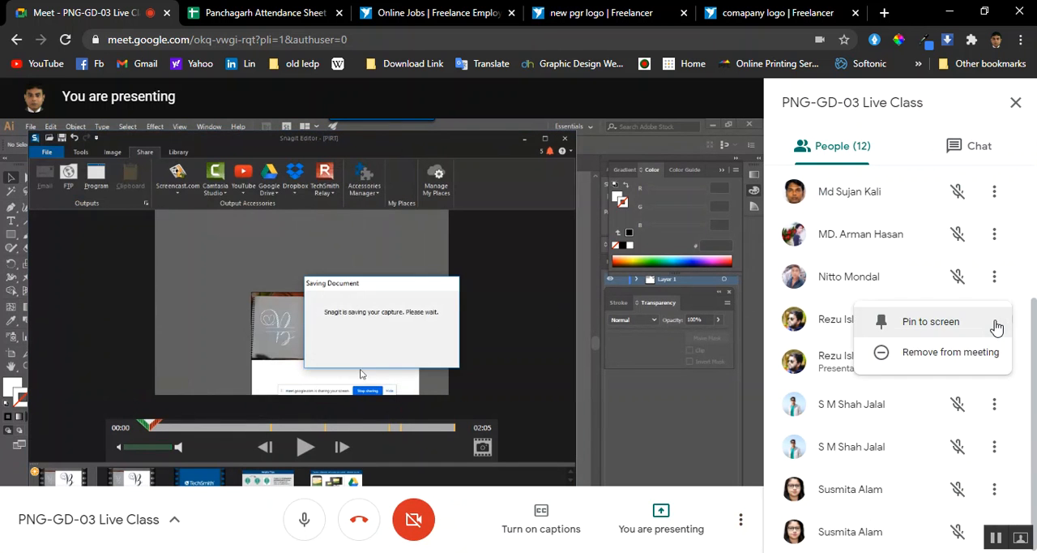
click(764, 372)
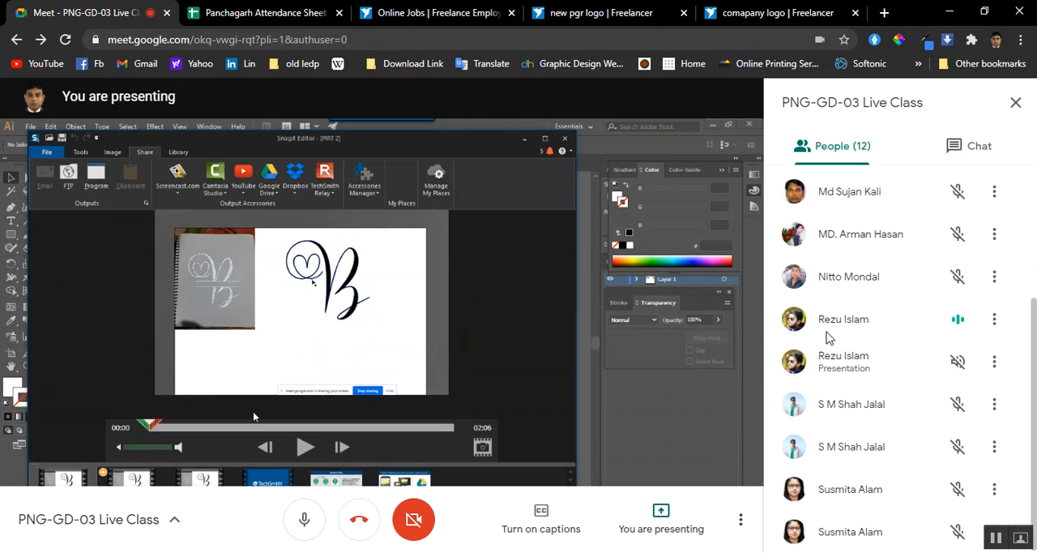
scroll(827, 333, up, 1)
scroll(882, 356, down, 1)
click(994, 321)
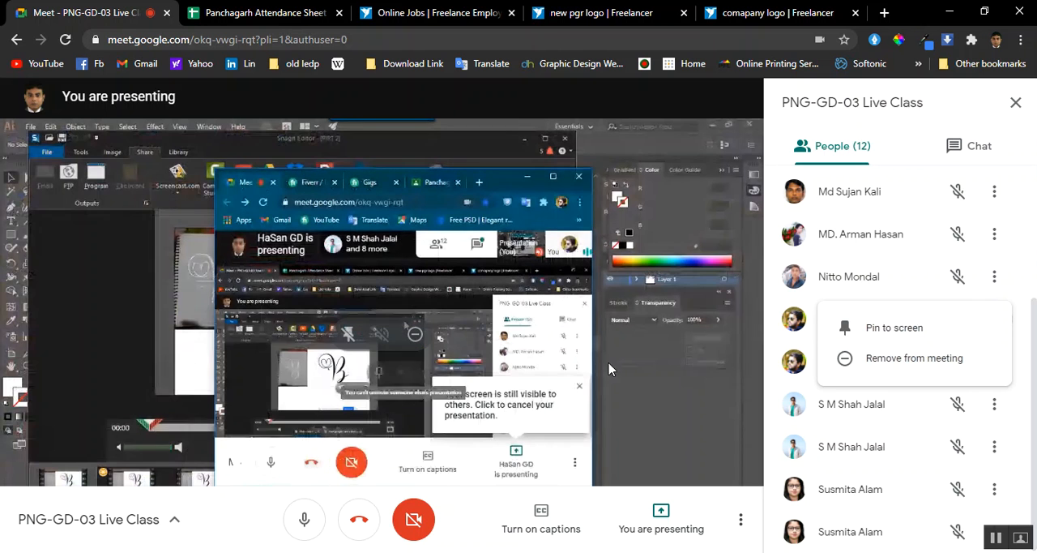
right_click(397, 276)
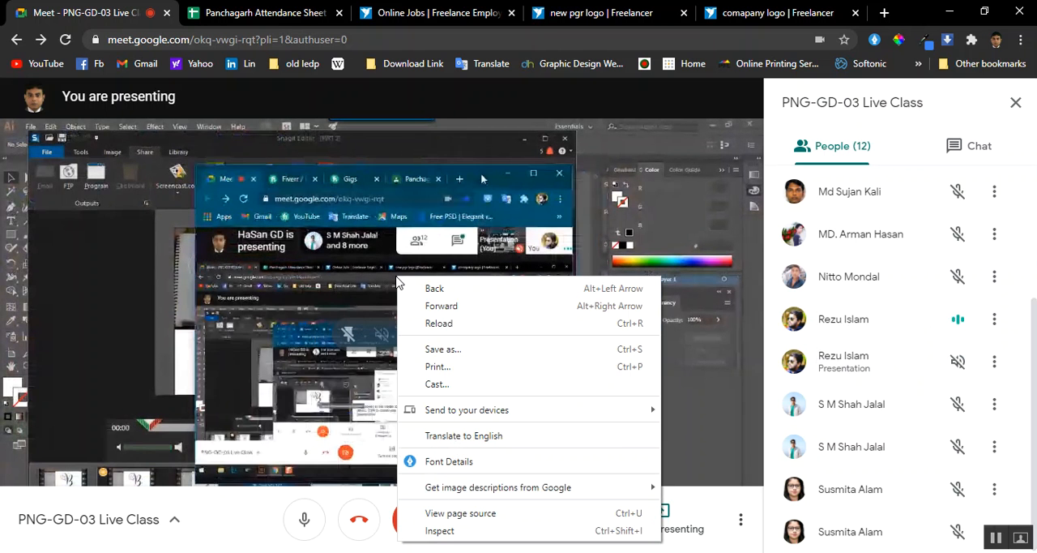
click(339, 286)
right_click(331, 277)
click(295, 284)
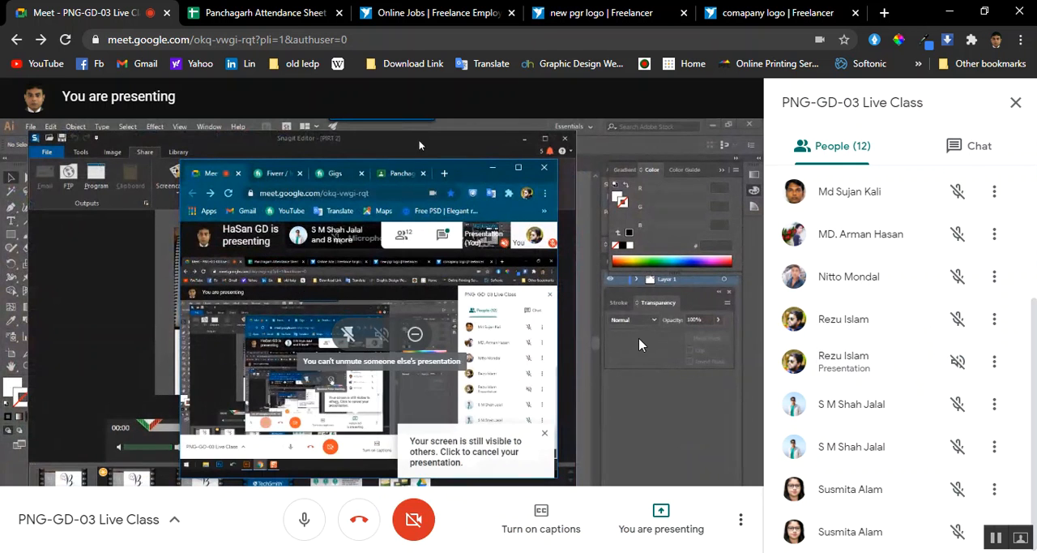
Switch back to Illustrator, set the circle's stroke weight to 0.5 pt, and deselect it
click(239, 551)
drag(554, 172, 423, 243)
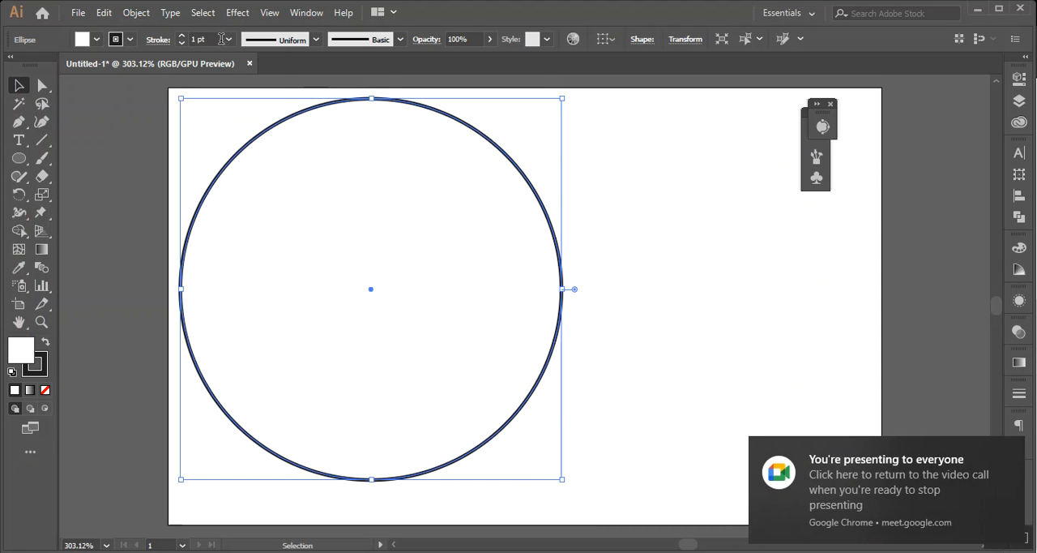
click(230, 39)
click(257, 73)
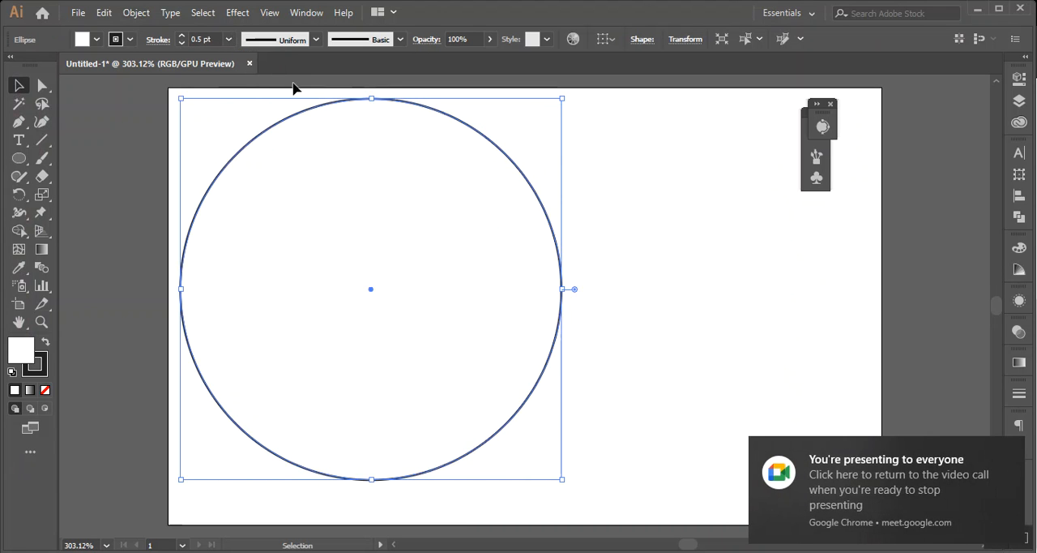
click(689, 191)
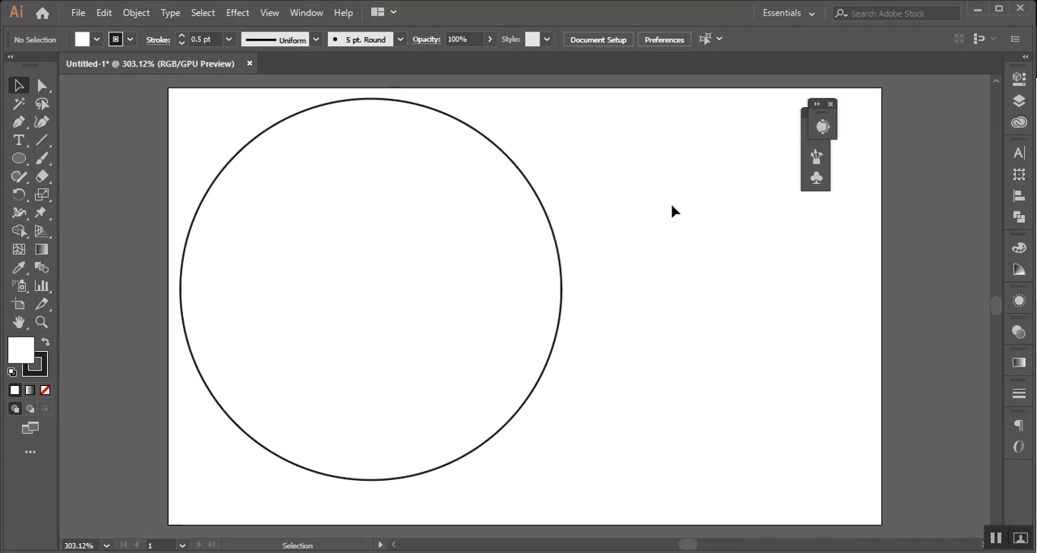
drag(637, 202, 589, 265)
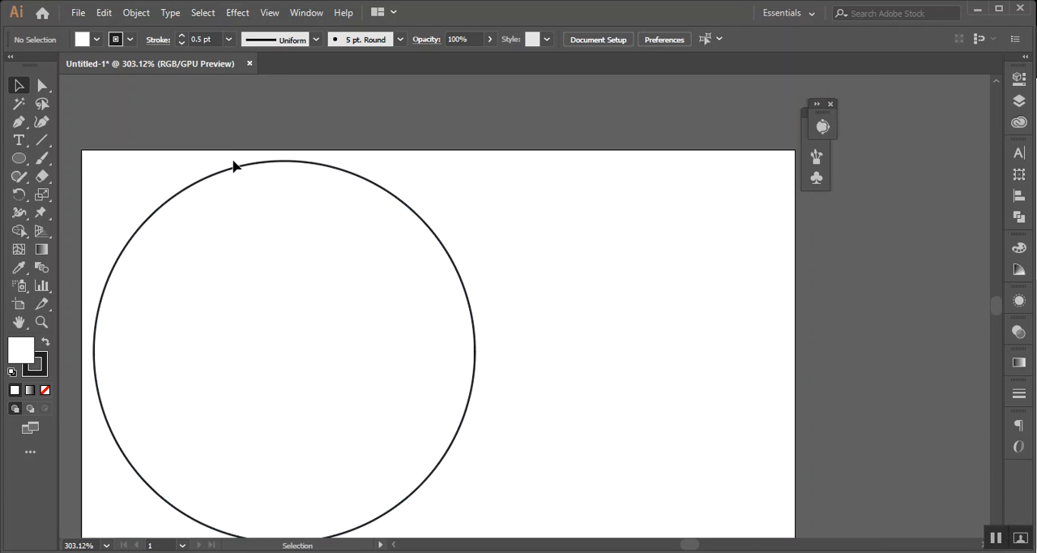
Draw a tiny circle beside the large circle's upper-right edge with the Ellipse tool, giving it a black fill and no stroke
scroll(399, 180, up, 2)
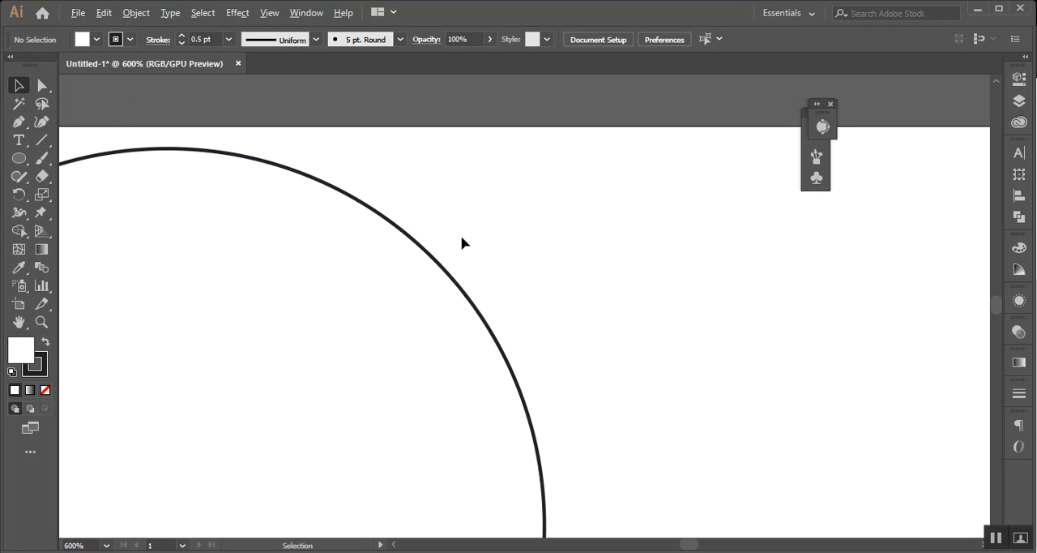
scroll(462, 242, down, 1)
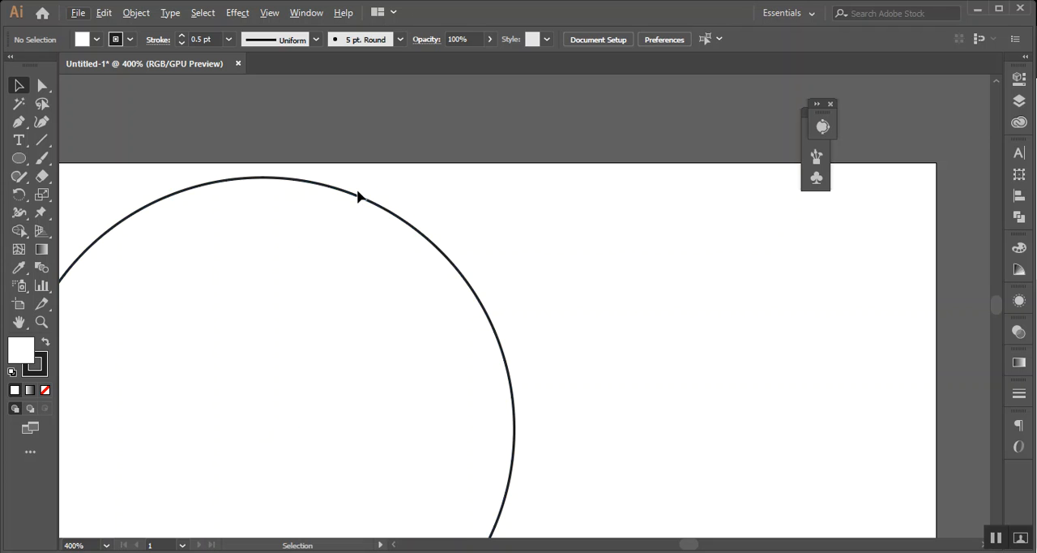
scroll(359, 199, down, 1)
drag(283, 127, 321, 172)
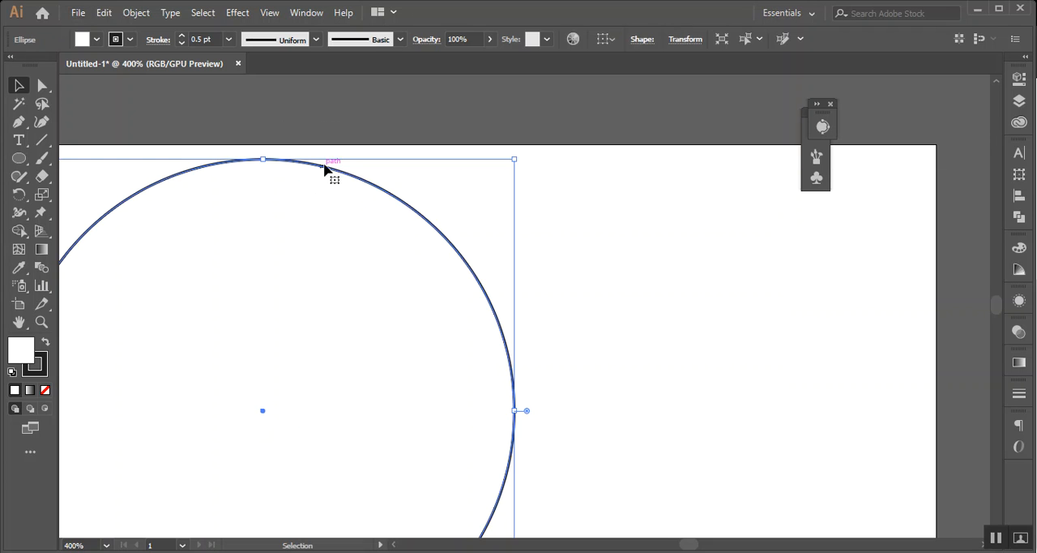
click(312, 154)
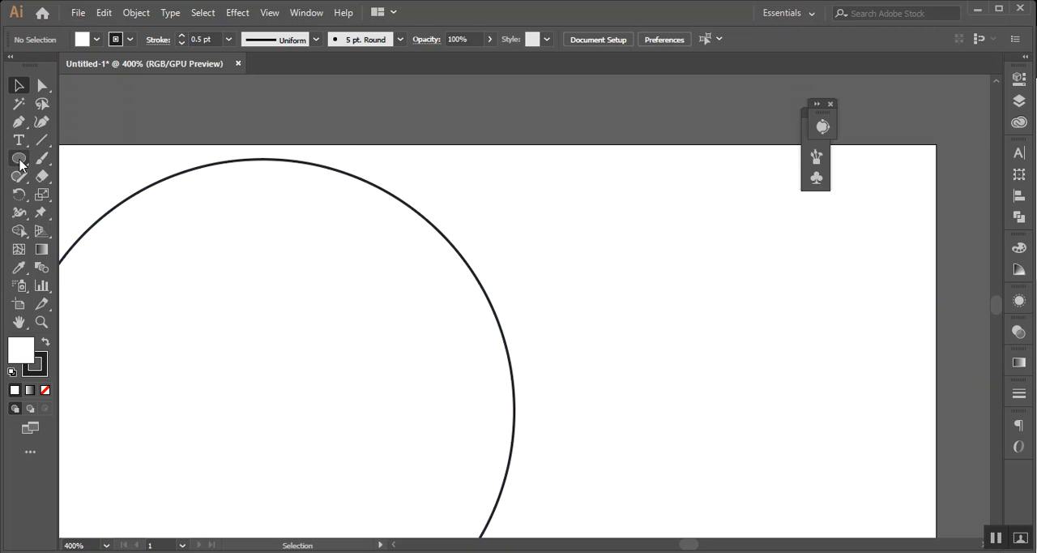
click(20, 161)
click(77, 197)
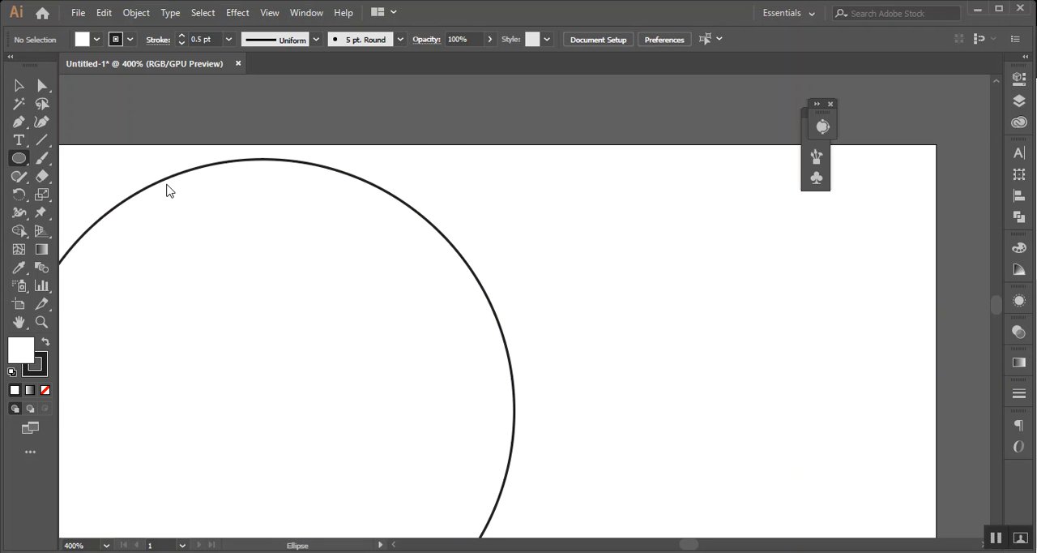
drag(402, 149, 412, 160)
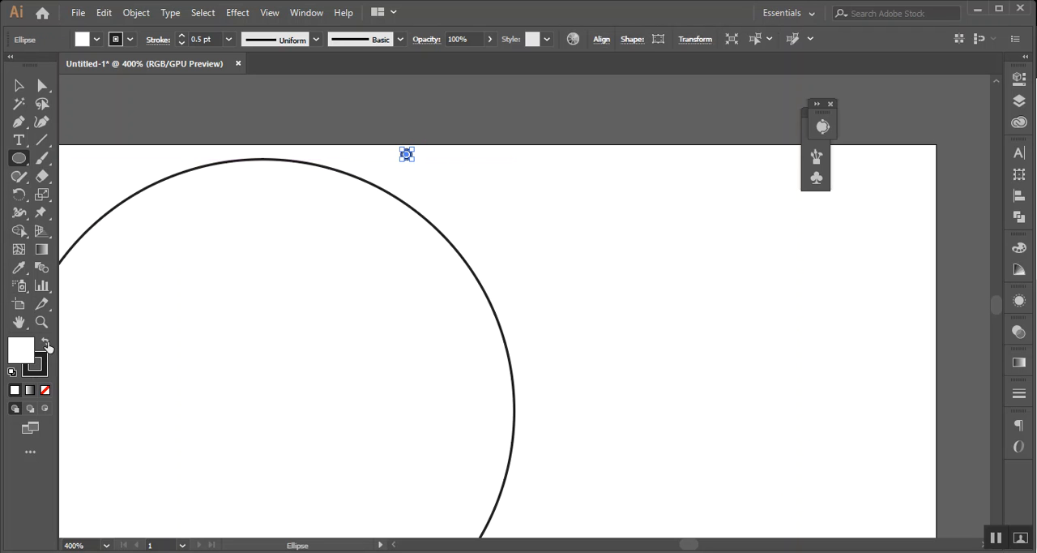
click(47, 344)
click(45, 390)
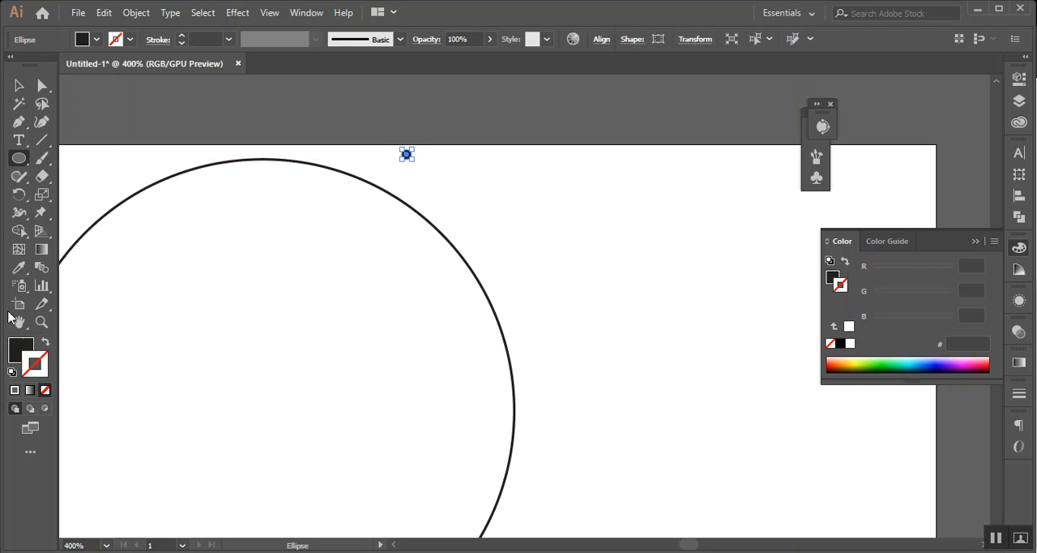
Move the black dot onto the large circle's outline and place a copy next to it along the curve
click(20, 86)
click(502, 197)
drag(406, 154, 419, 212)
scroll(387, 189, up, 2)
scroll(488, 225, down, 3)
click(556, 236)
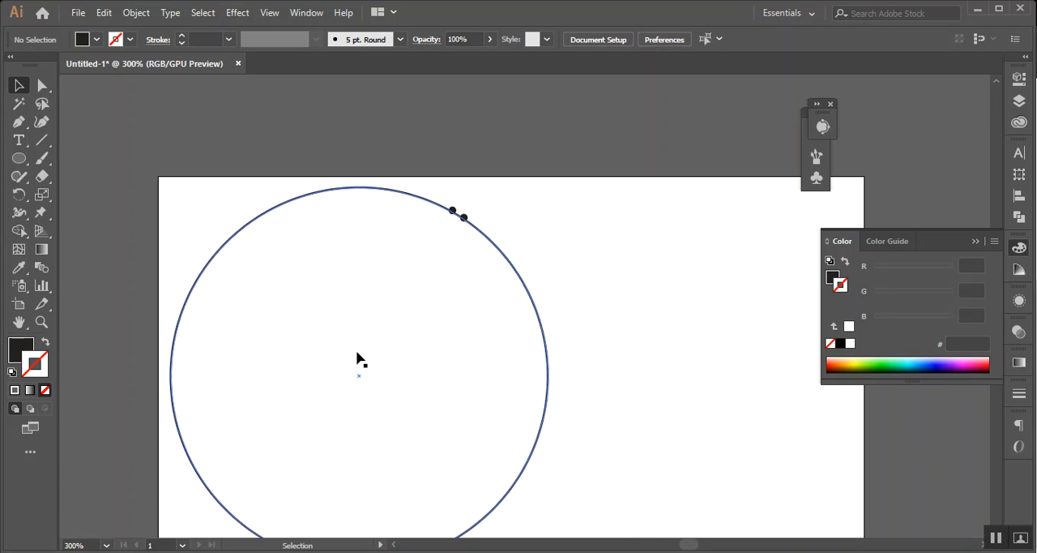
Delete both dots on the outline, then undo back to a single dot
drag(463, 214, 480, 154)
key(Delete)
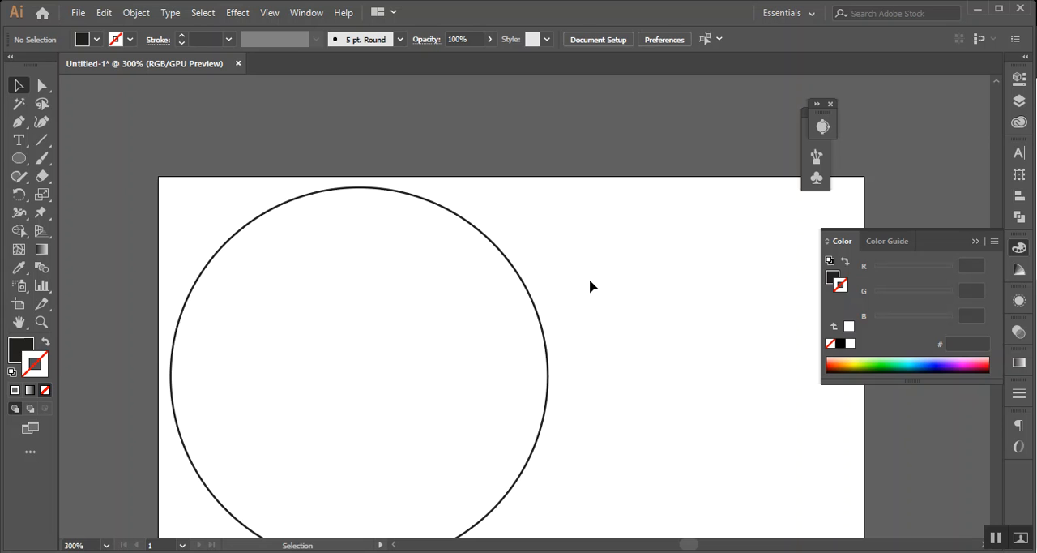
key(ctrl+z)
key(ctrl+z)
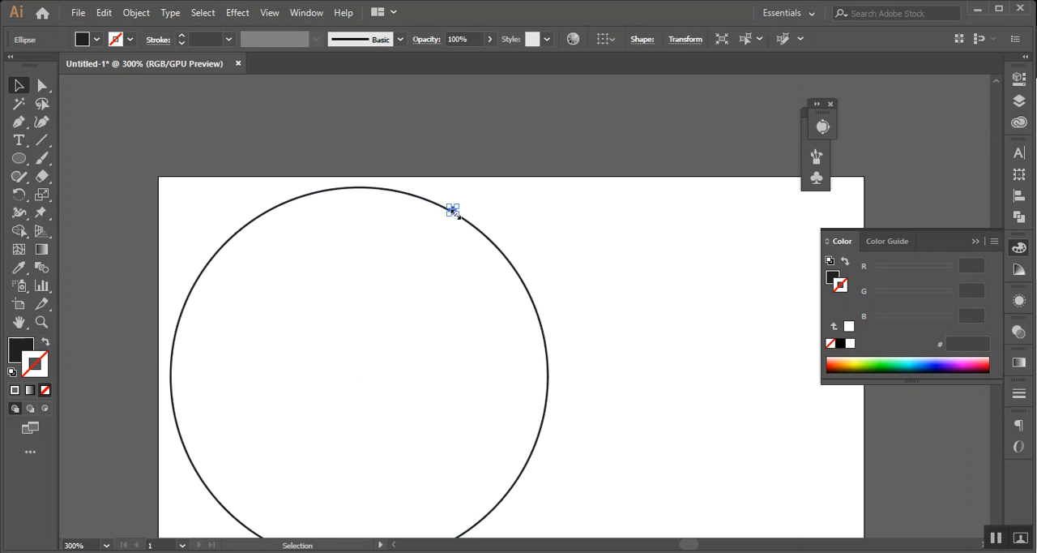
Move the remaining dot off the outline into the empty area to the right of the large circle
scroll(454, 213, up, 3)
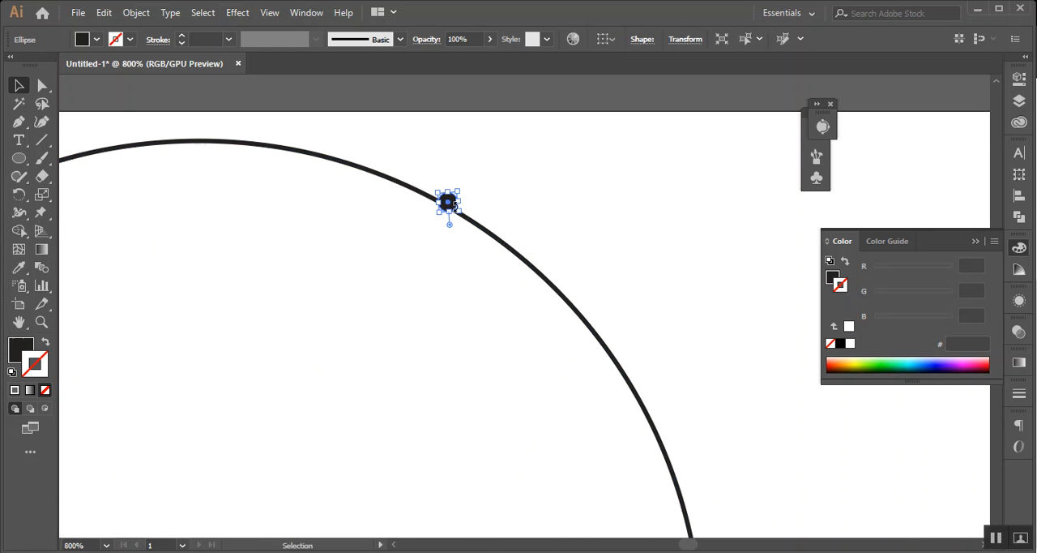
scroll(454, 205, up, 2)
drag(466, 217, 705, 230)
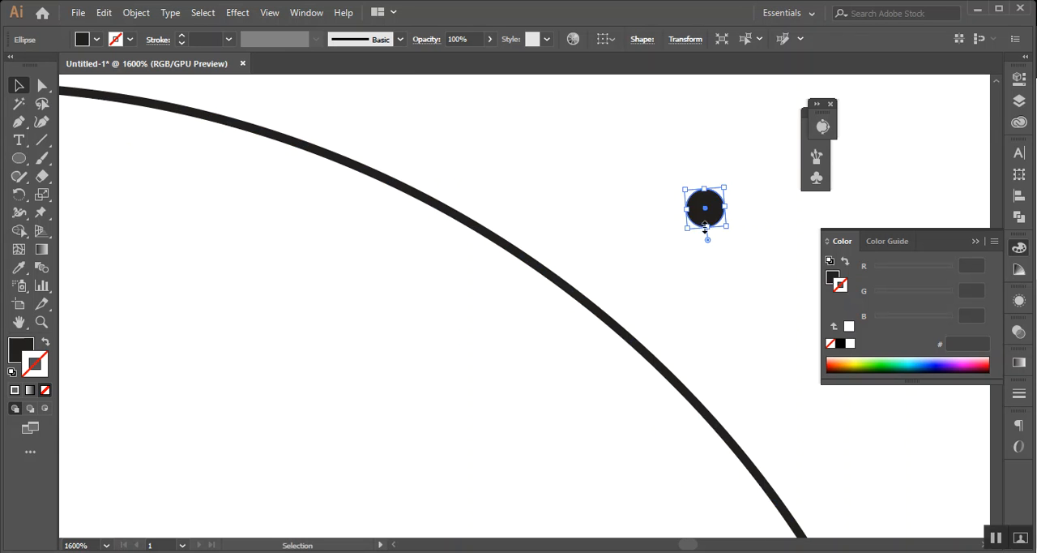
scroll(705, 230, down, 3)
drag(732, 276, 337, 257)
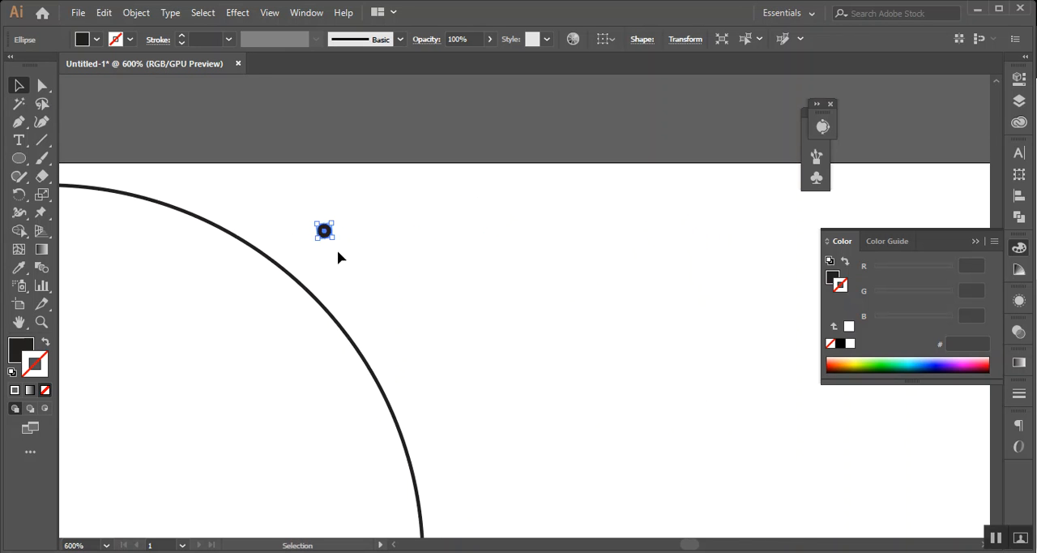
click(398, 245)
drag(331, 231, 510, 237)
Try cutting a quarter out of the dot with its pie handle, then delete the shape
scroll(511, 238, up, 3)
scroll(510, 241, up, 4)
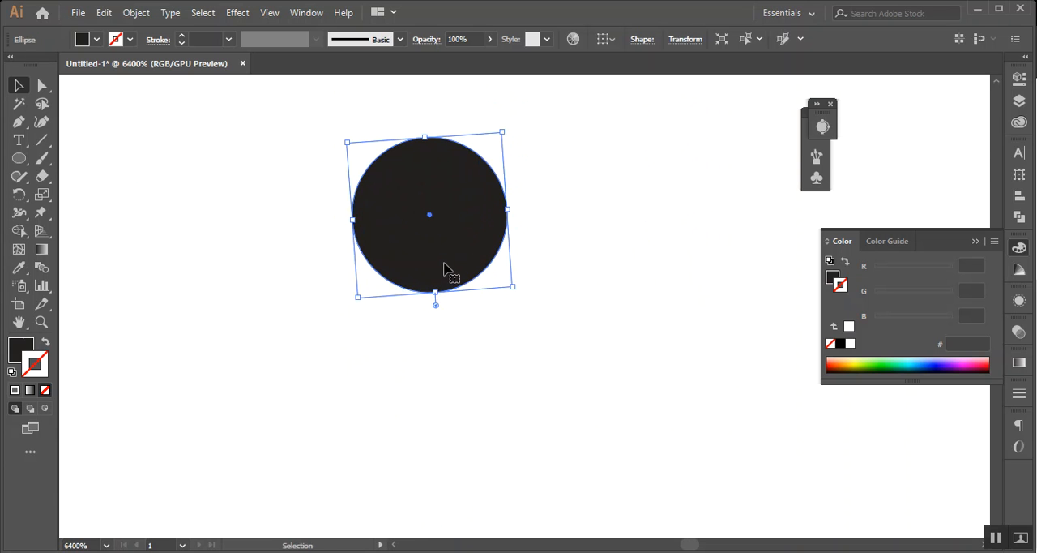
drag(435, 307, 513, 214)
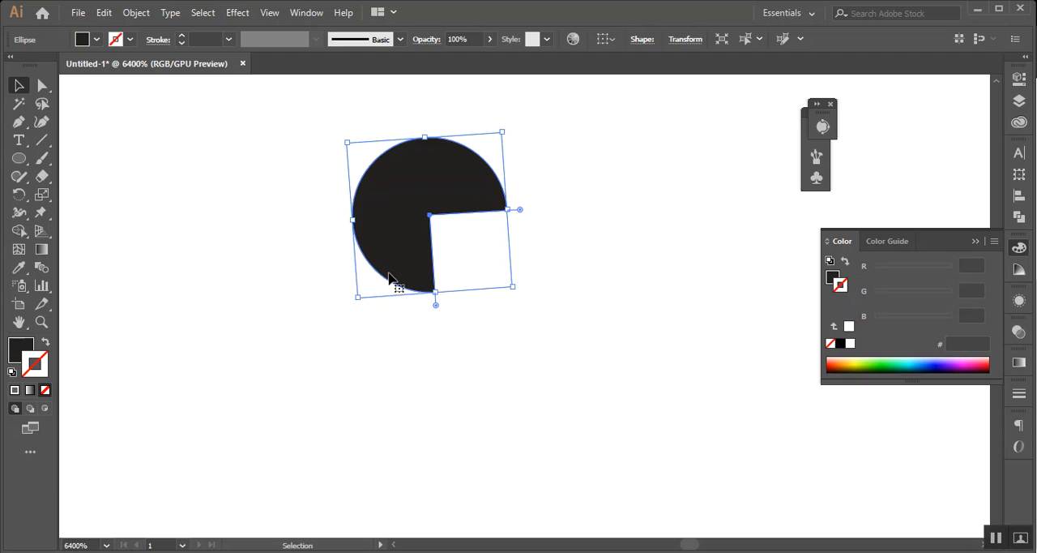
key(Delete)
Draw a new small black circle and reduce it to its upper half with the pie handle, leaving it selected
click(19, 158)
drag(315, 178, 386, 248)
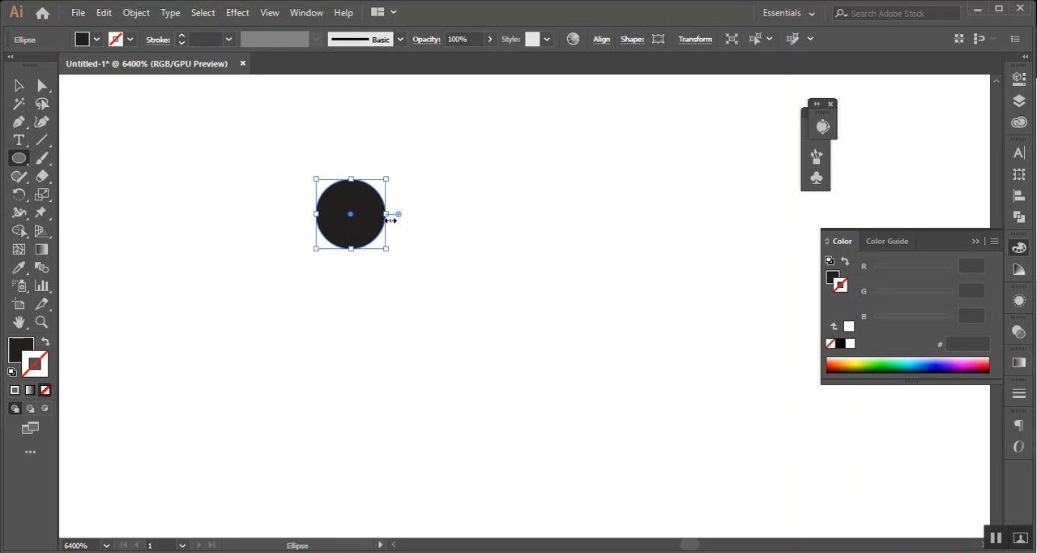
drag(398, 215, 282, 219)
click(19, 85)
click(268, 158)
click(340, 193)
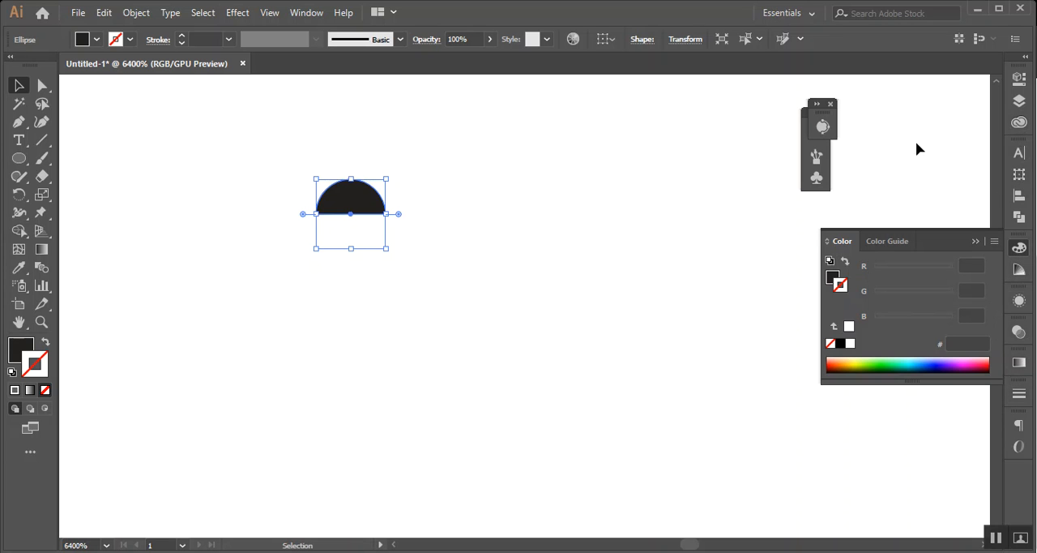
Create a Pattern Brush from the black half-circle, keeping the name Pattern Brush 1 and the default options
click(817, 177)
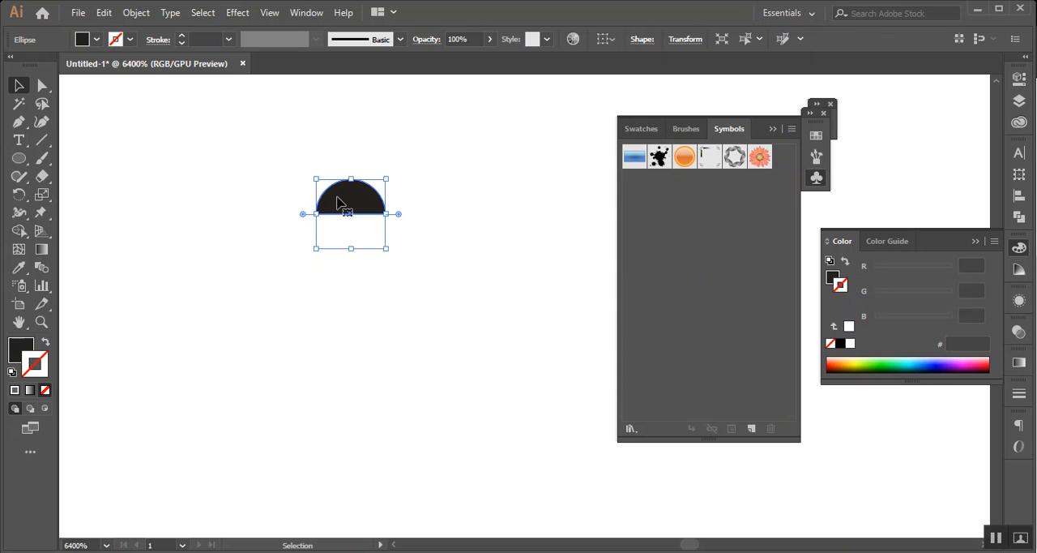
click(686, 132)
scroll(196, 233, down, 3)
drag(187, 280, 486, 301)
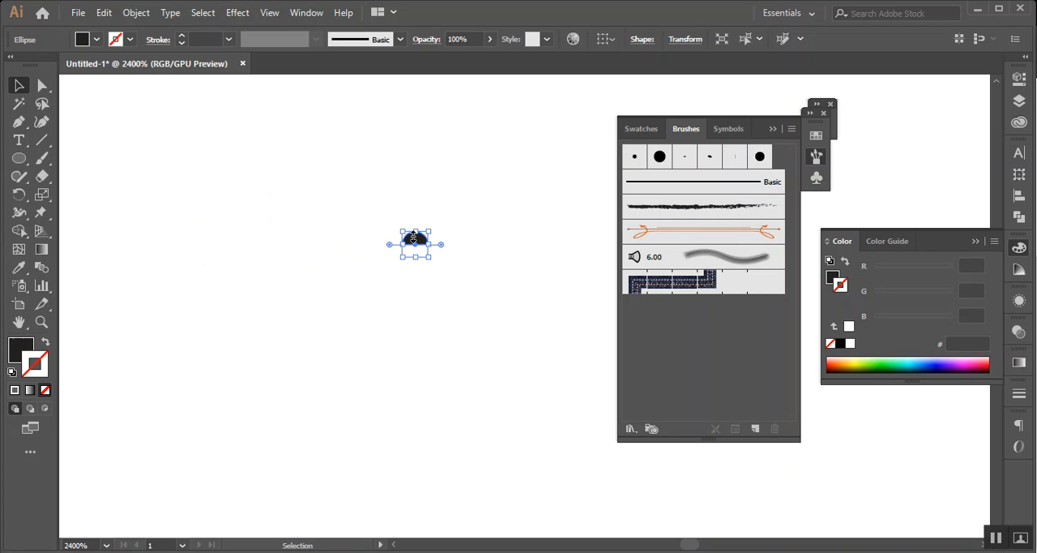
scroll(417, 238, up, 2)
mouse_move(398, 204)
mouse_down()
mouse_move(679, 331)
mouse_move(679, 342)
mouse_up()
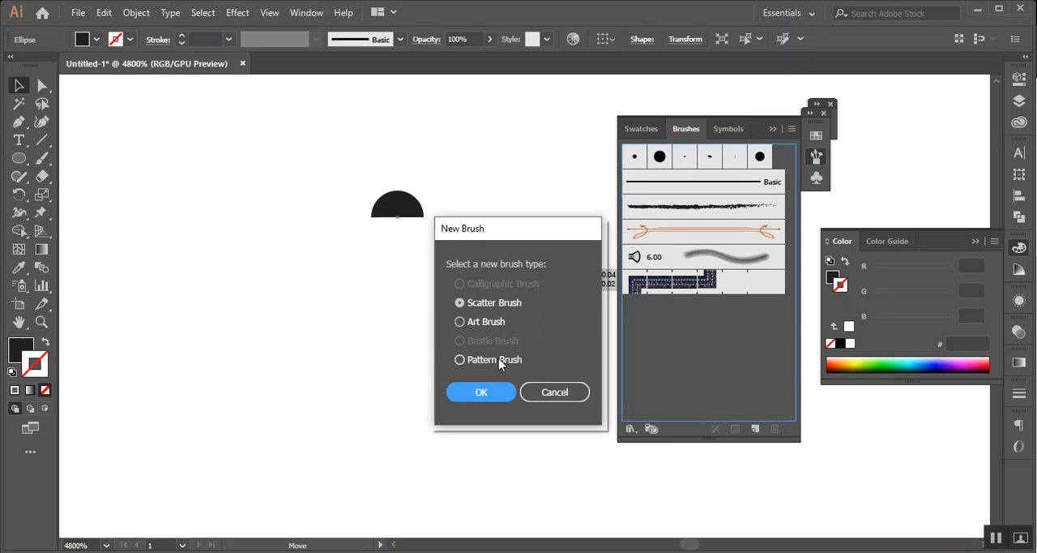
click(473, 365)
click(483, 391)
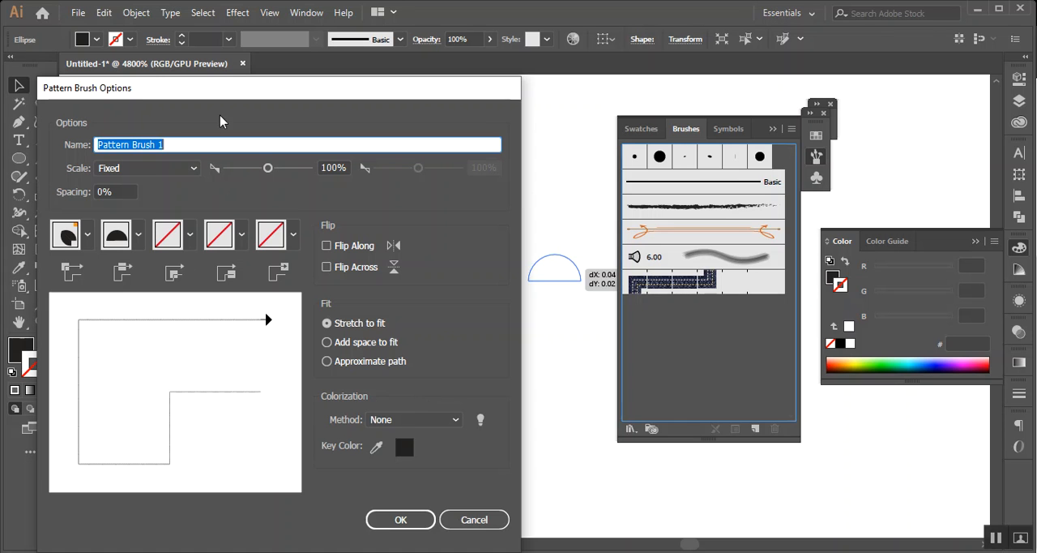
click(409, 521)
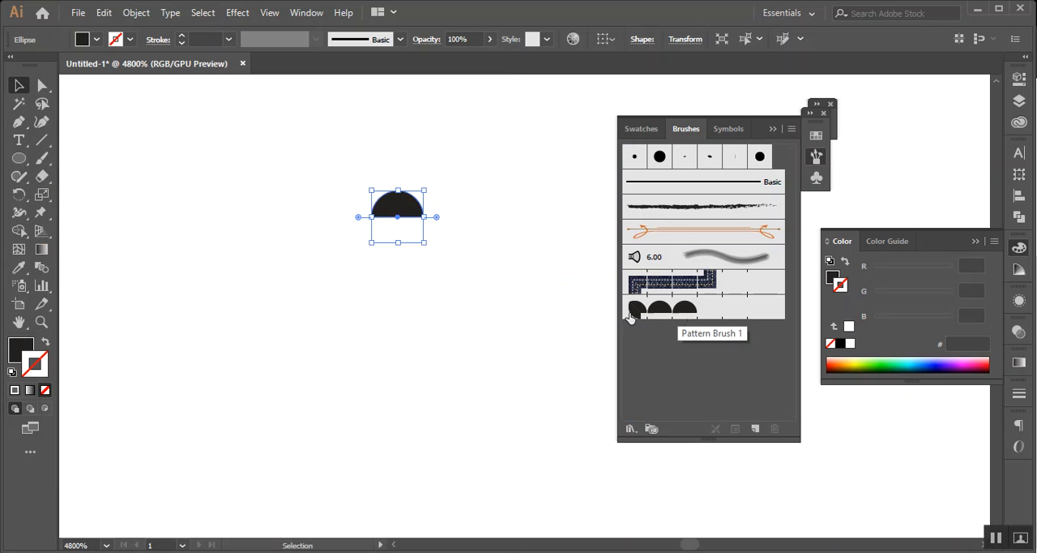
Apply the half-circle pattern brush to the large circle's outline and deselect the circle
scroll(442, 320, down, 6)
drag(209, 316, 519, 170)
click(485, 159)
drag(416, 279, 409, 269)
click(663, 312)
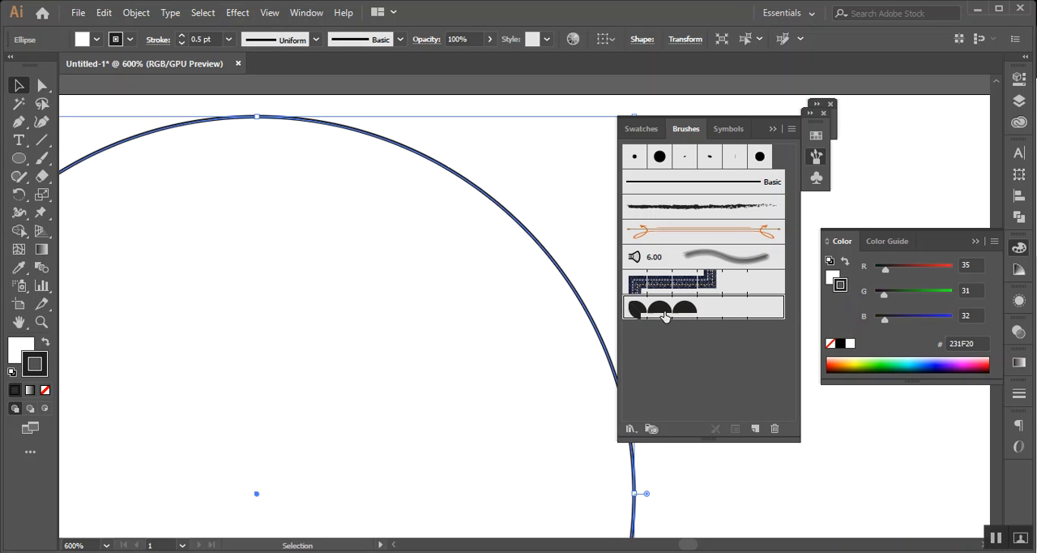
click(718, 461)
Examine the half-circle pattern along the large circle's edge up close and select the circle
scroll(479, 258, up, 3)
key(space)
drag(488, 223, 334, 371)
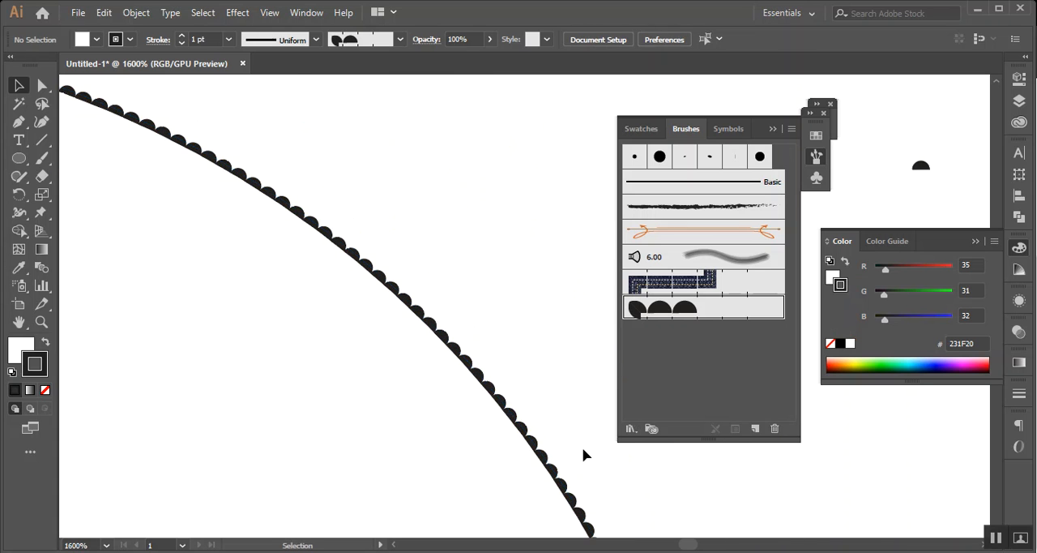
scroll(738, 478, down, 5)
key(space)
drag(506, 389, 309, 301)
scroll(548, 437, up, 3)
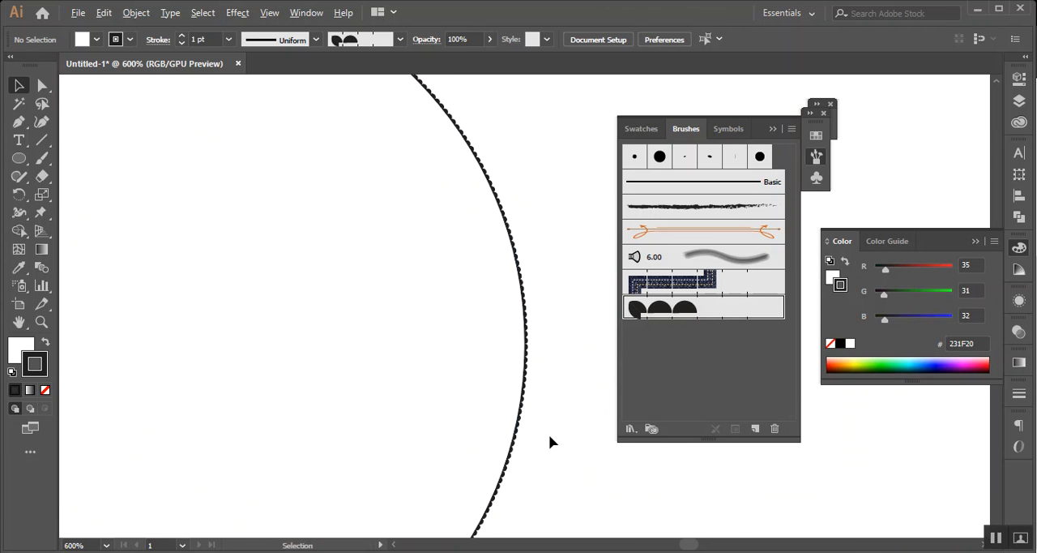
scroll(558, 414, up, 4)
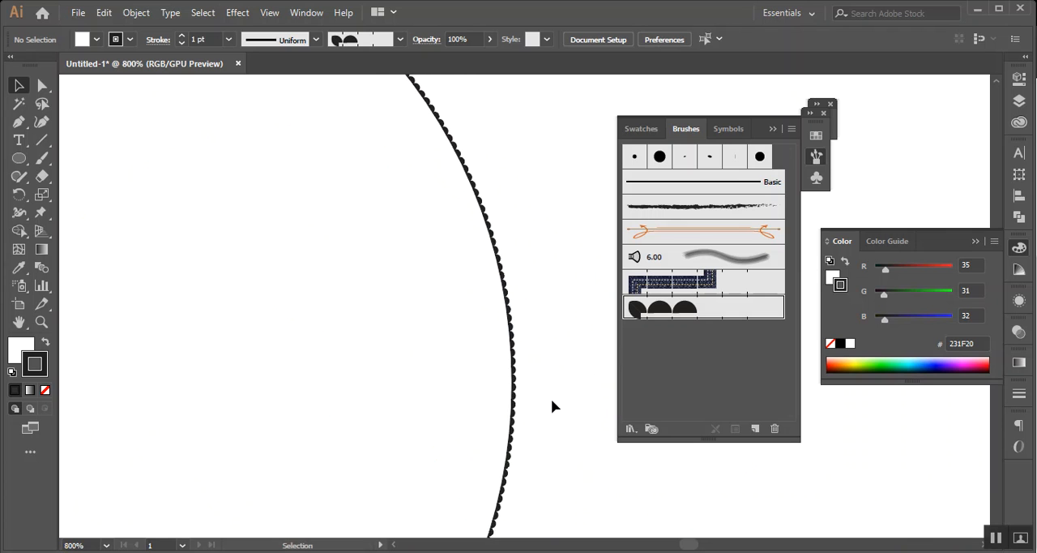
click(489, 293)
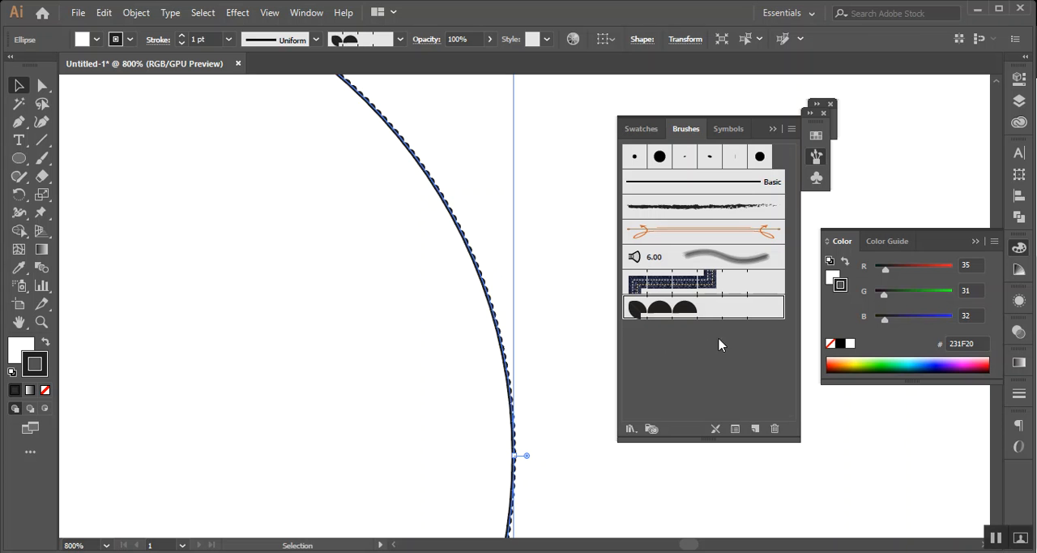
Try a fixed scale of 159% for the half-circle pattern brush, previewing it on the large circle
double_click(739, 312)
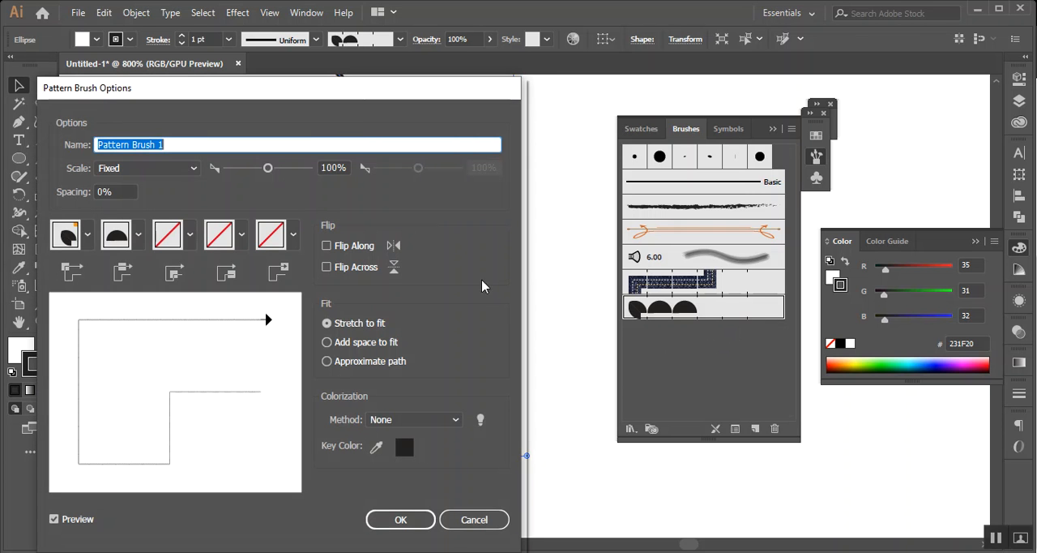
mouse_move(318, 91)
mouse_down()
mouse_move(722, 102)
mouse_move(799, 92)
mouse_move(780, 87)
mouse_up()
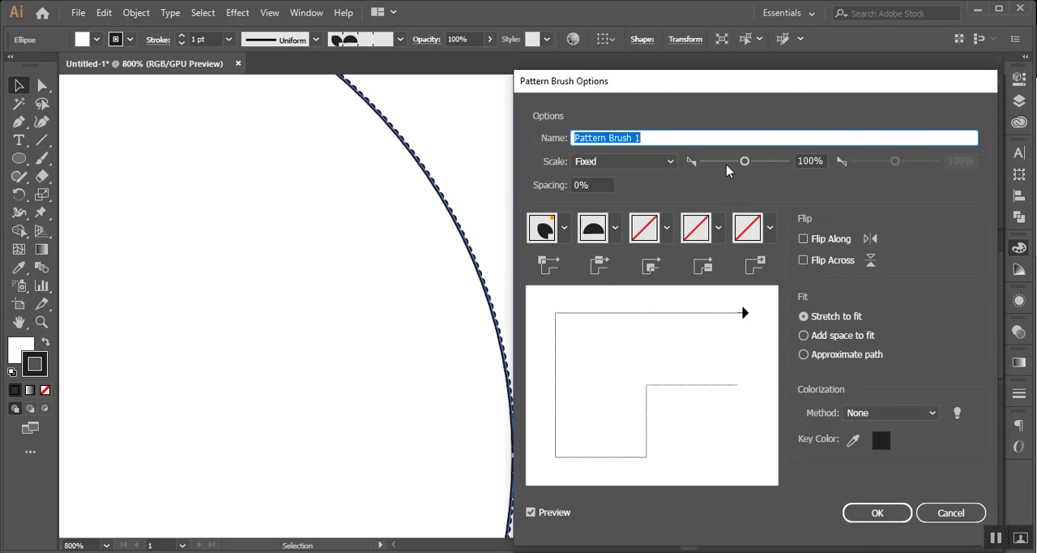
drag(743, 162, 748, 162)
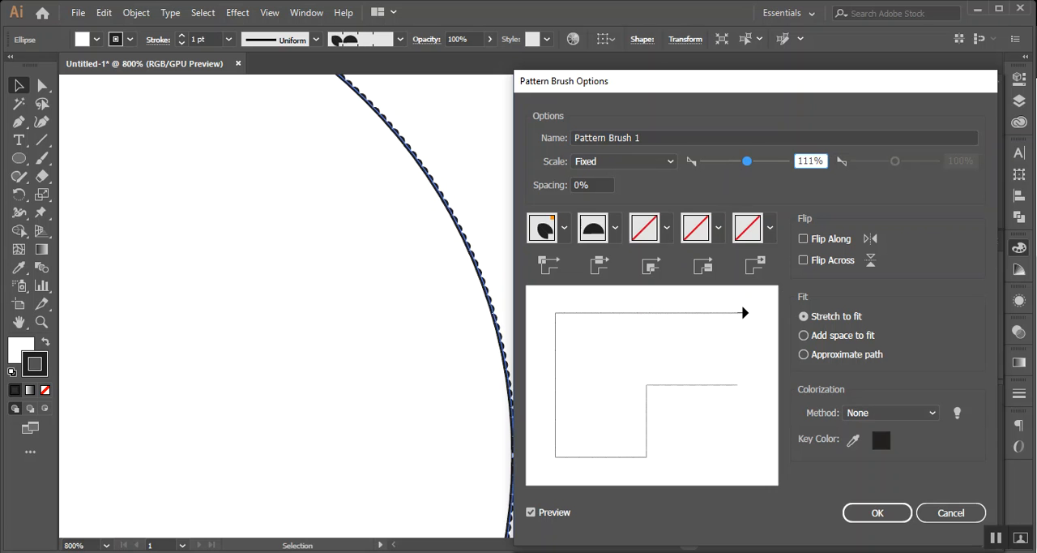
mouse_move(693, 90)
mouse_down()
mouse_move(670, 43)
mouse_move(710, 77)
mouse_up()
drag(765, 152, 781, 154)
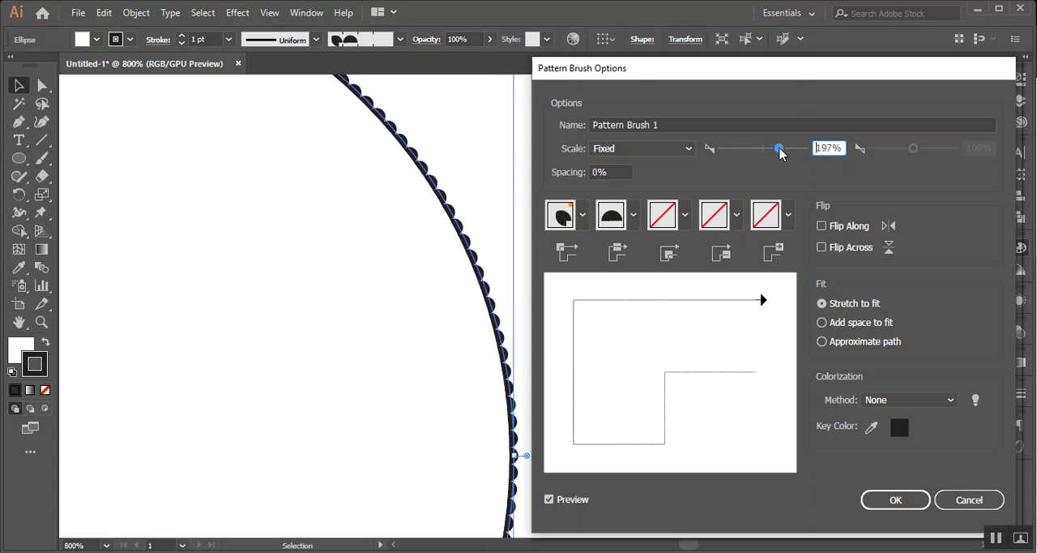
mouse_move(779, 148)
mouse_down()
mouse_move(794, 150)
mouse_move(773, 149)
mouse_up()
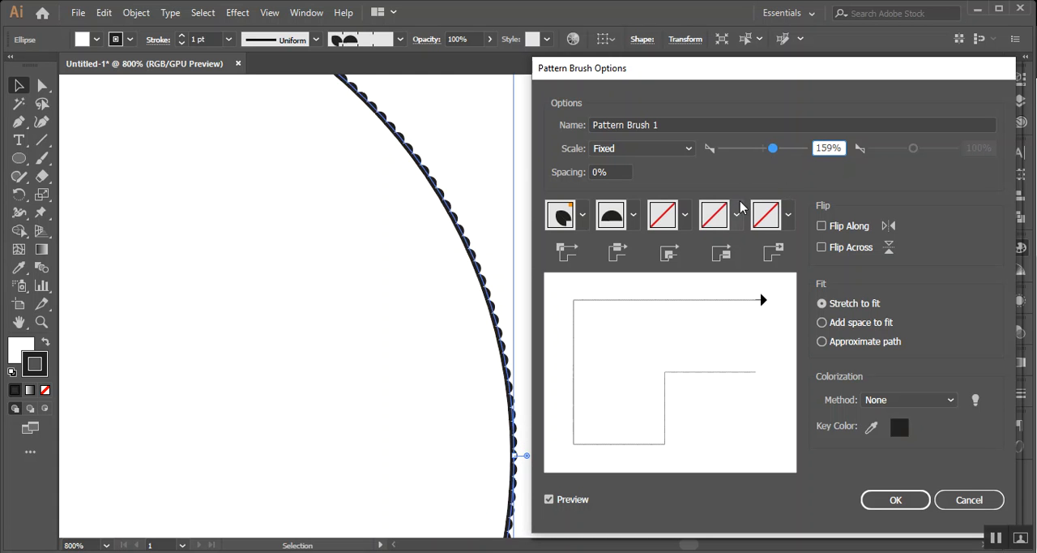
Raise the pattern brush's spacing gradually to 77% to preview wider gaps between the half circles
click(600, 171)
key(Up)
key(Up)
key(Up)
key(Up)
key(Up)
key(Up)
key(Up)
key(Up)
key(Up)
key(Up)
key(Up)
key(Up)
key(Up)
key(Up)
key(Up)
key(Up)
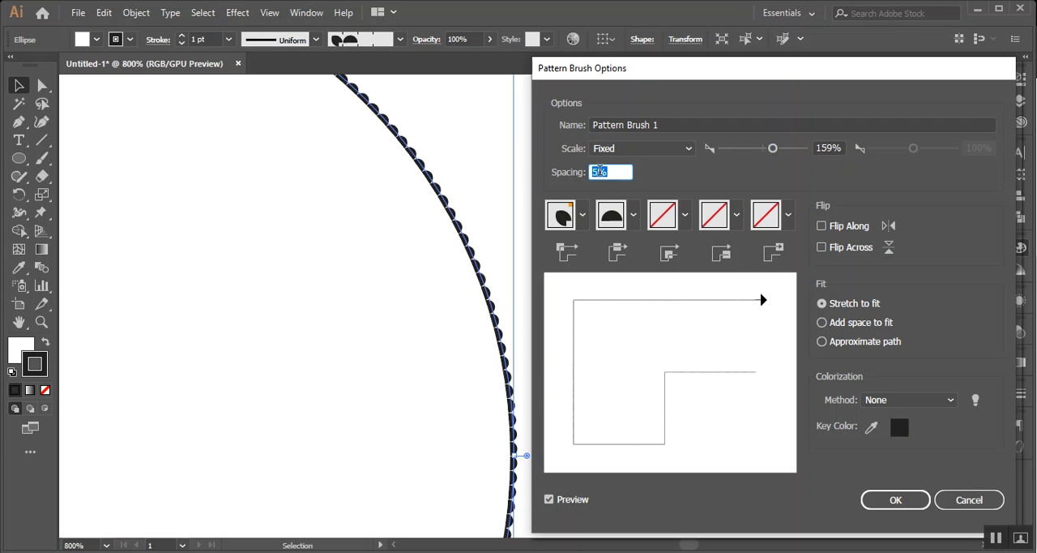
key(Up)
key(Up)
key(Up)
key(Up)
key(Up)
key(Up)
key(Up)
key(Up)
key(Up)
key(Up)
key(Up)
key(Up)
key(Up)
key(Up)
key(Up)
key(Up)
key(Up)
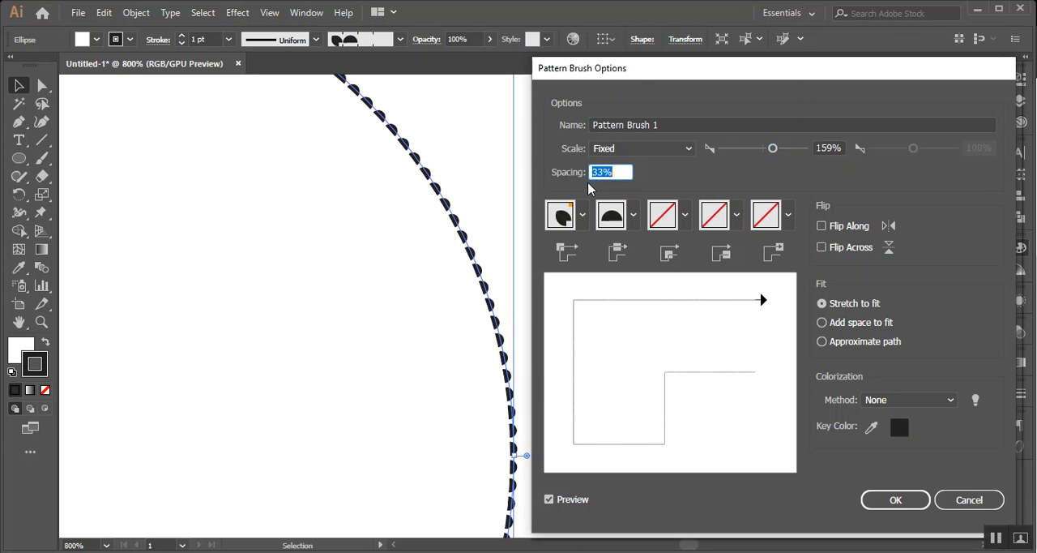
key(Up)
key(Up)
key(Up)
key(Up)
key(Up)
key(Up)
key(Up)
key(Up)
key(Up)
key(Up)
key(Up)
key(Up)
key(Up)
key(Up)
key(Up)
key(Up)
key(Up)
key(Up)
key(Up)
key(Up)
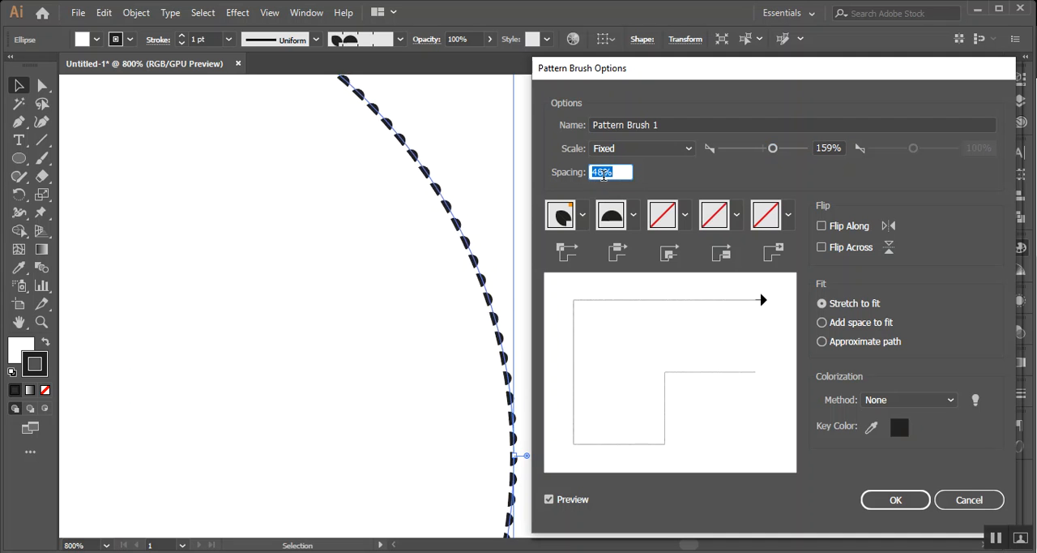
key(Up)
key(Up)
key(Up)
key(Up)
key(Up)
key(Up)
key(Up)
key(Up)
key(Up)
key(Up)
key(Up)
key(Up)
key(Up)
key(Up)
key(Up)
key(Up)
key(Up)
key(Up)
key(Up)
key(Up)
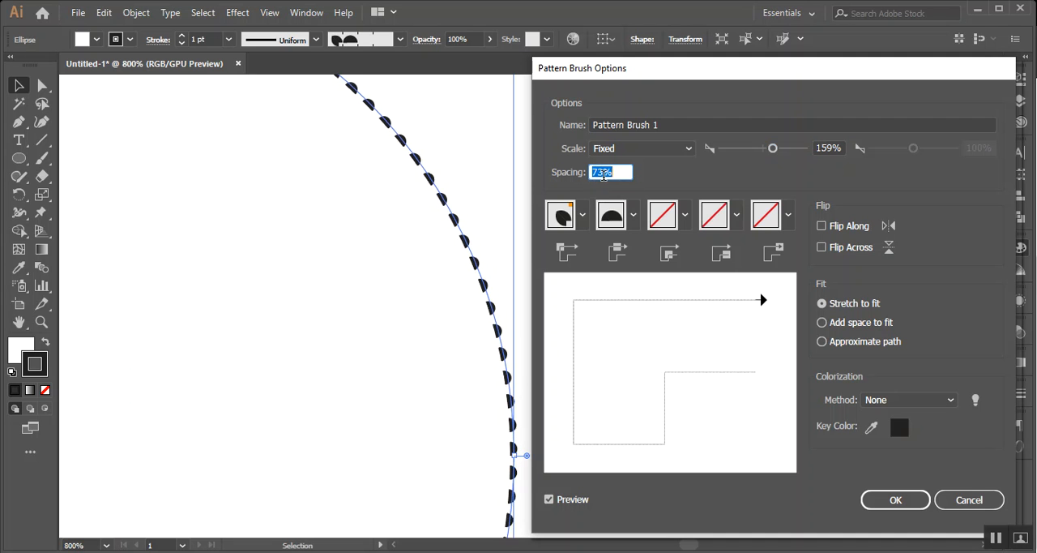
Try the Pompadour pattern as the brush's side tile and discard all the brush option changes
click(633, 216)
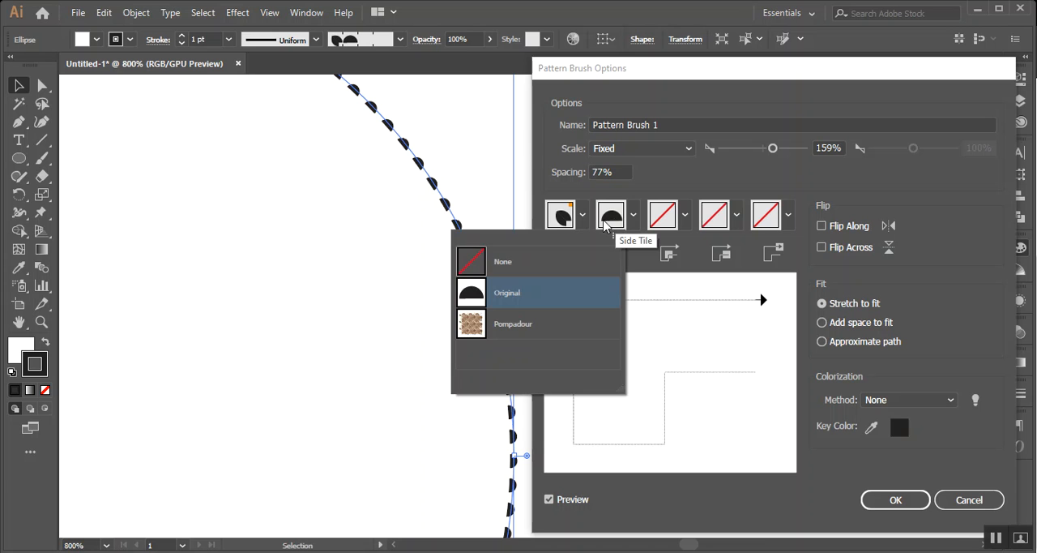
click(475, 324)
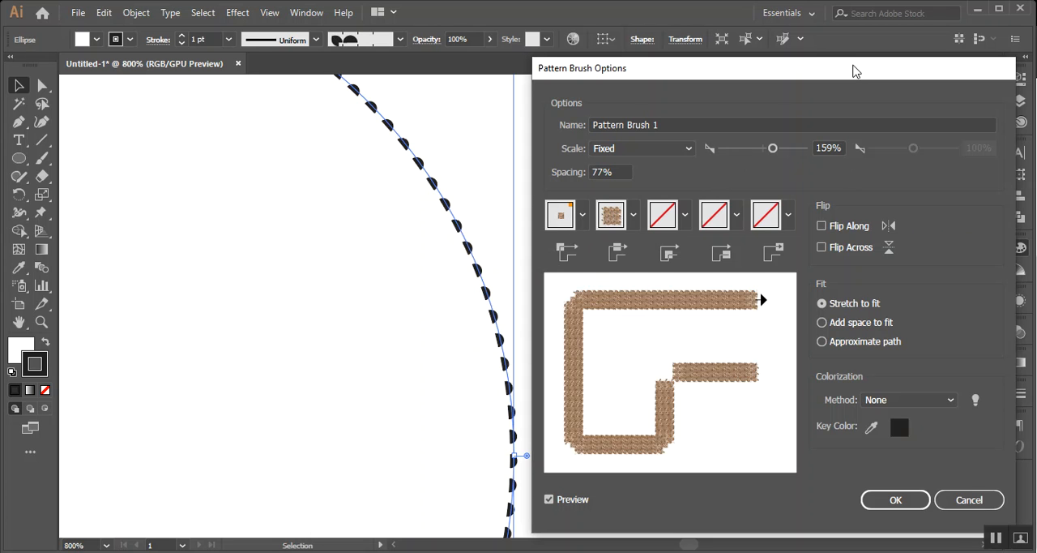
drag(852, 71, 595, 69)
click(703, 498)
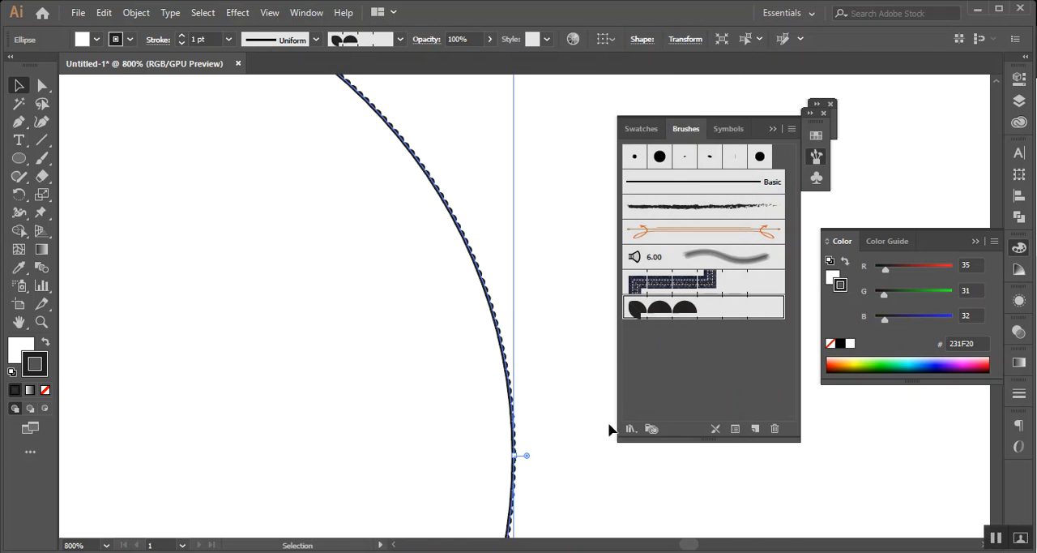
Examine the half-circle pattern on the large circle's edge, both up close and with the whole circle in view
click(567, 455)
scroll(349, 386, up, 3)
scroll(346, 379, down, 1)
drag(454, 450, 450, 448)
scroll(442, 424, down, 2)
click(577, 465)
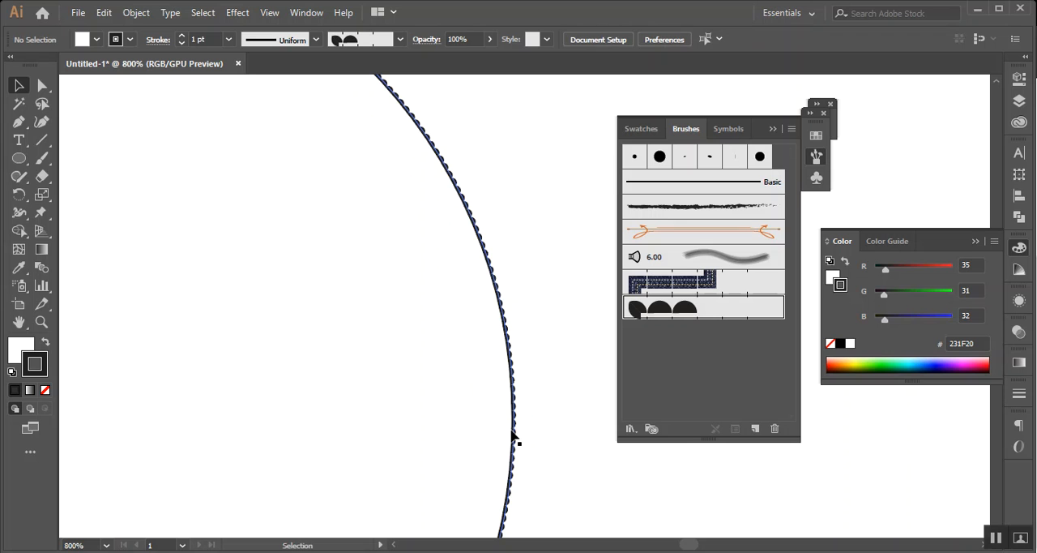
click(513, 436)
click(544, 456)
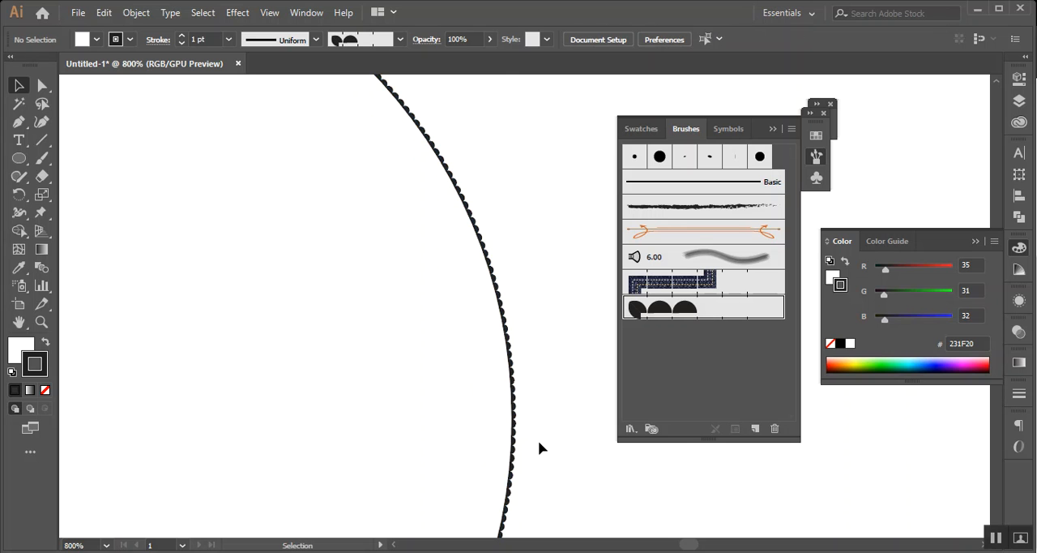
scroll(526, 434, down, 4)
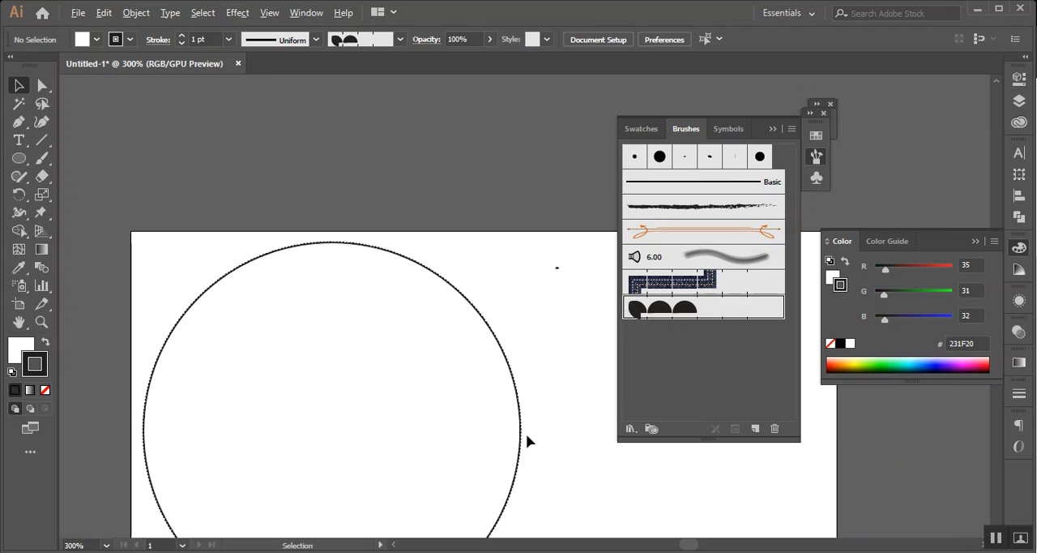
scroll(526, 434, up, 3)
scroll(523, 440, down, 2)
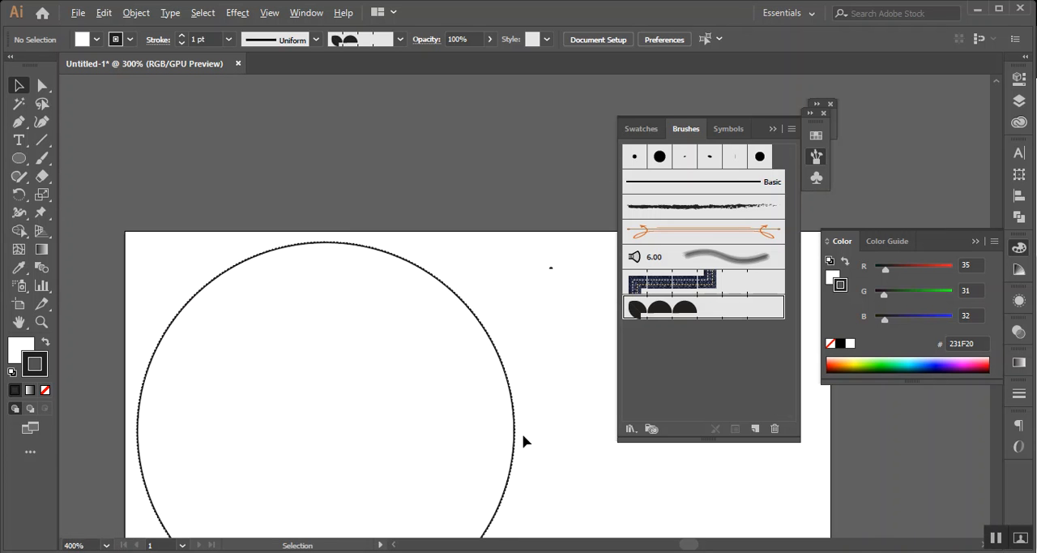
drag(569, 460, 544, 373)
drag(501, 244, 466, 340)
click(540, 335)
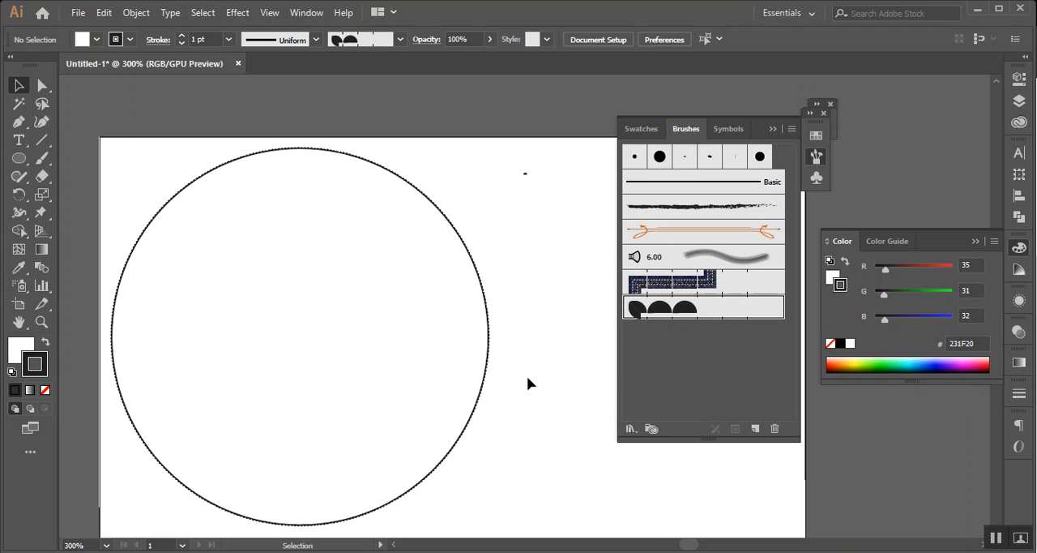
scroll(527, 377, up, 1)
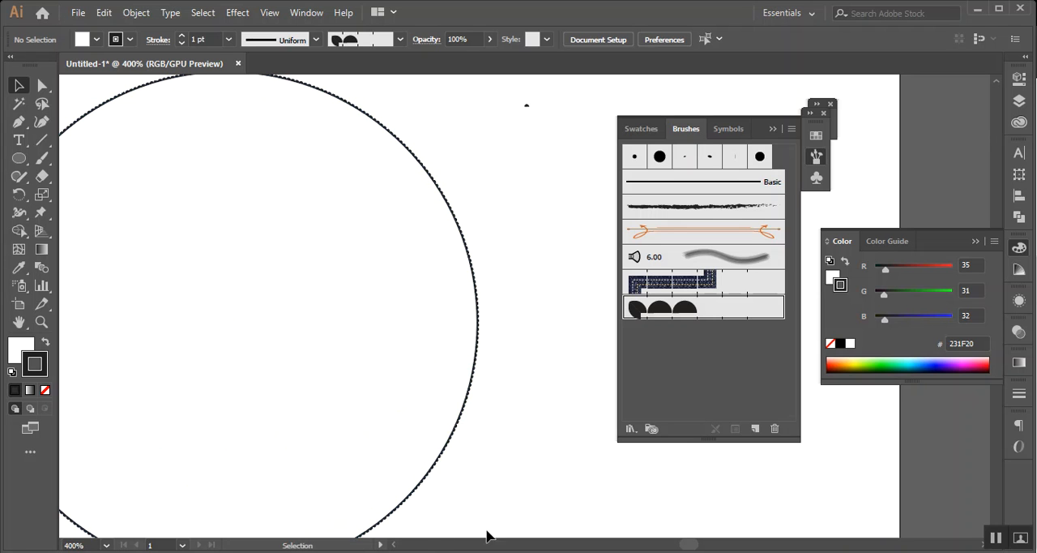
drag(457, 430, 459, 428)
click(526, 460)
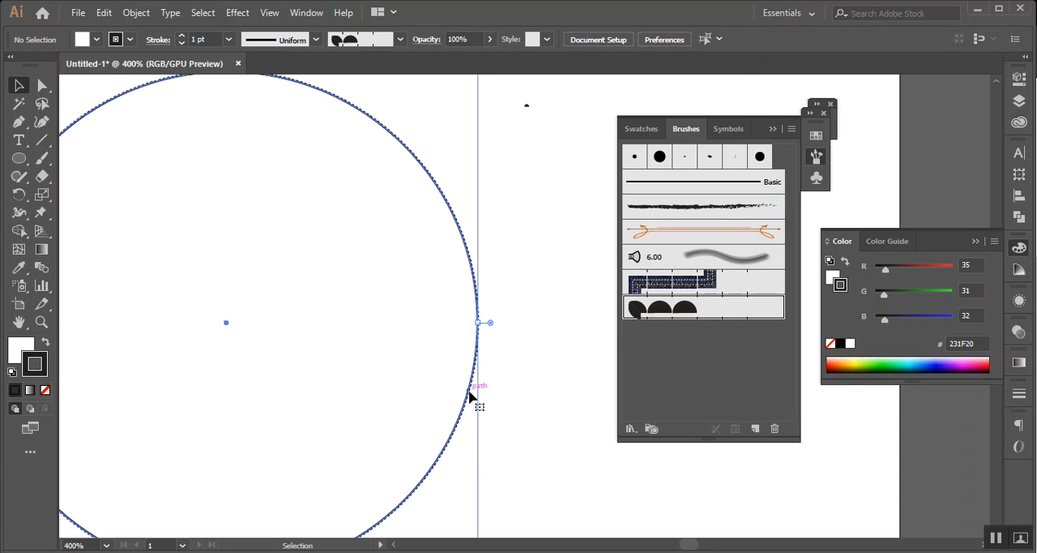
click(474, 403)
click(517, 450)
drag(415, 329, 389, 421)
click(523, 322)
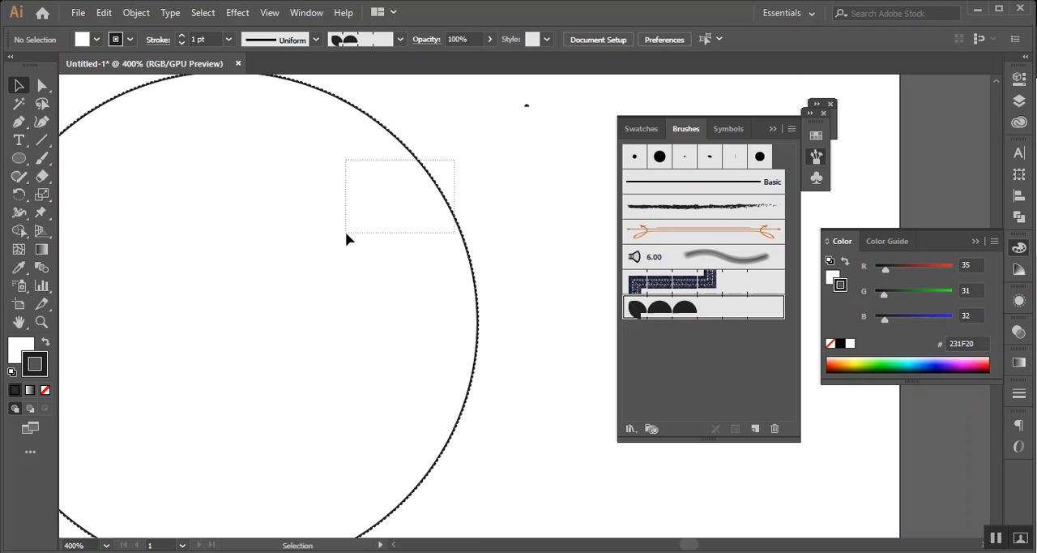
drag(346, 233, 346, 235)
click(543, 324)
drag(536, 298, 465, 361)
click(533, 393)
scroll(533, 394, down, 2)
drag(407, 403, 403, 401)
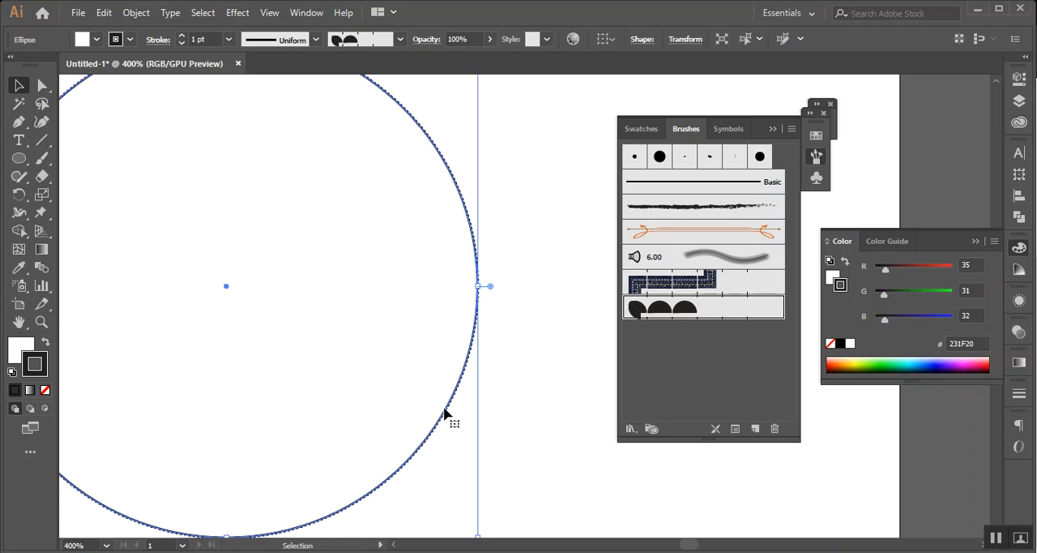
click(523, 419)
scroll(522, 415, up, 1)
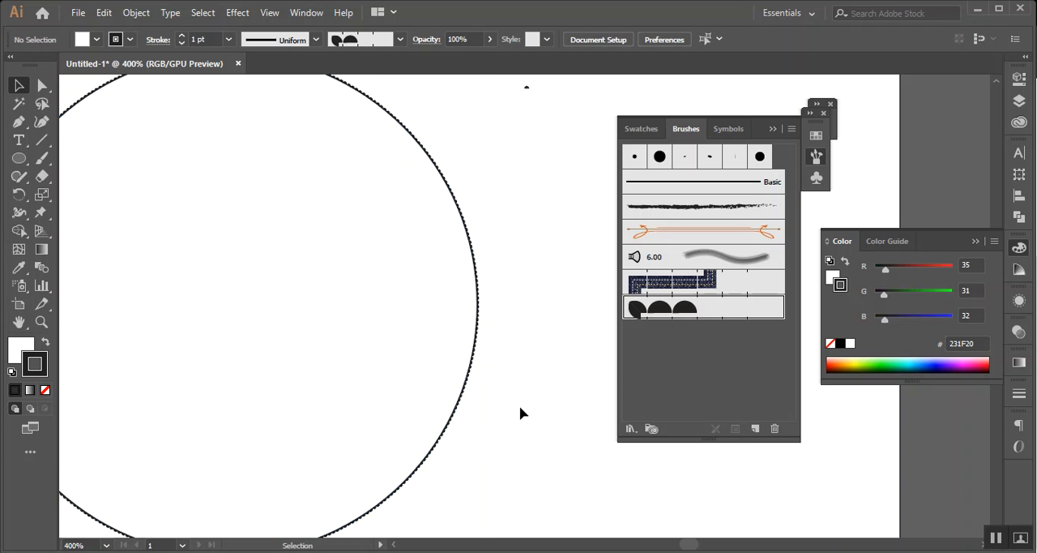
Switch to the Chrome window with the Meet call and search Google for "bd coin" in a new tab
drag(407, 497, 165, 547)
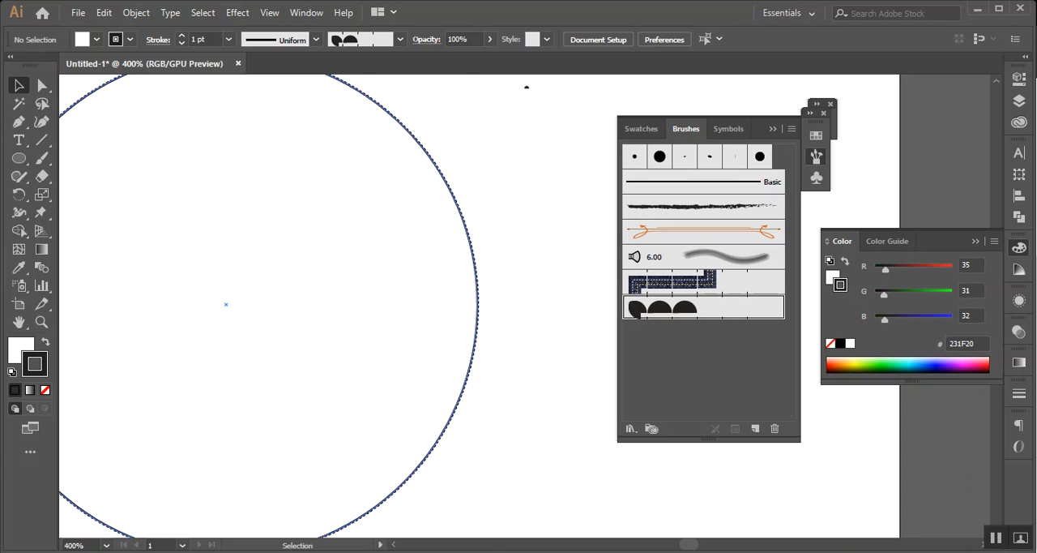
click(139, 514)
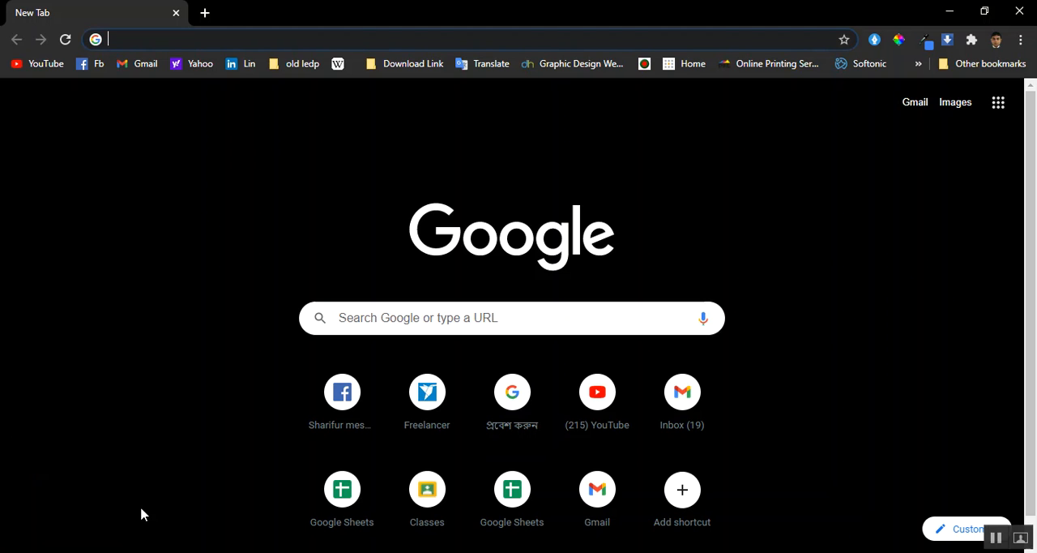
click(1017, 13)
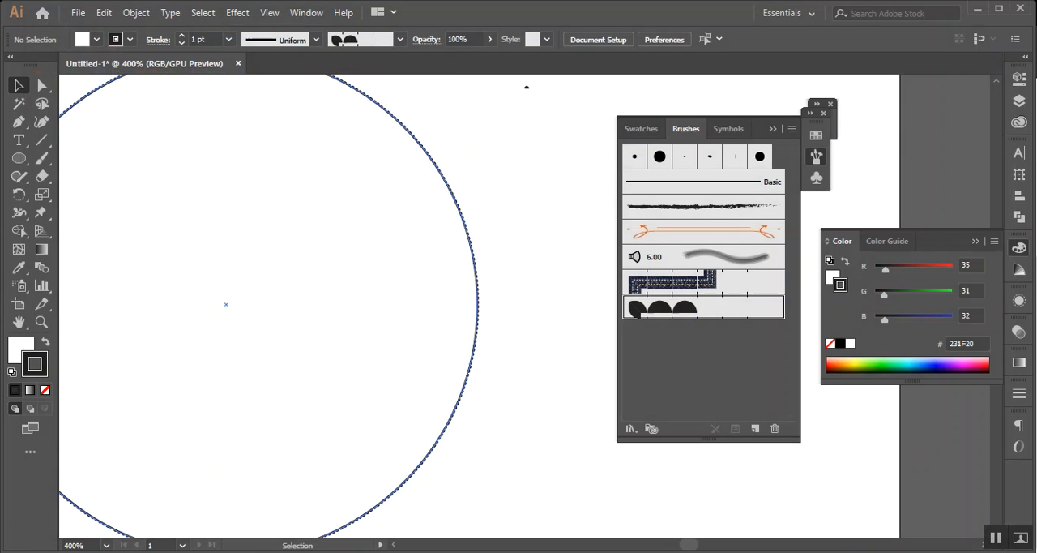
click(180, 508)
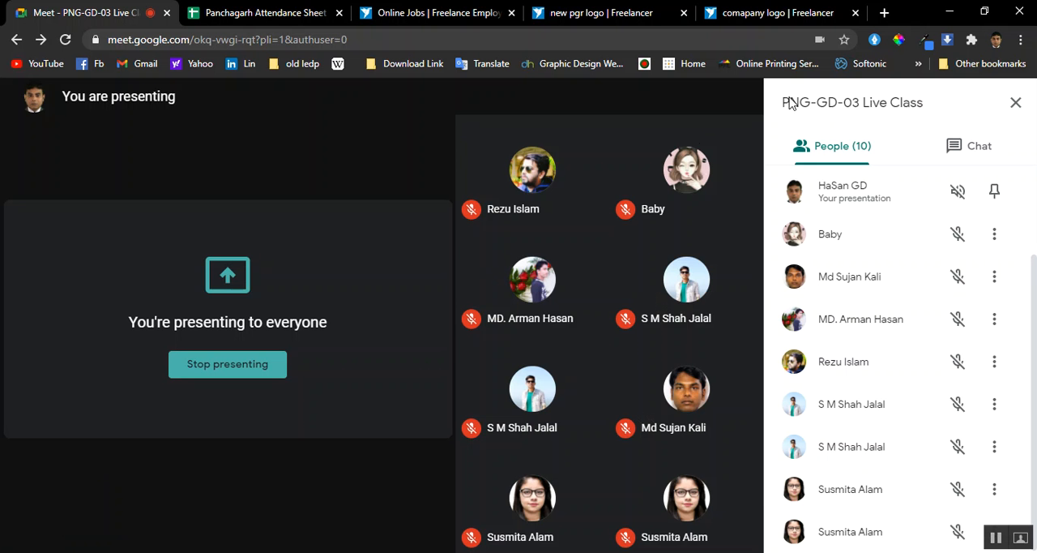
click(884, 12)
click(619, 38)
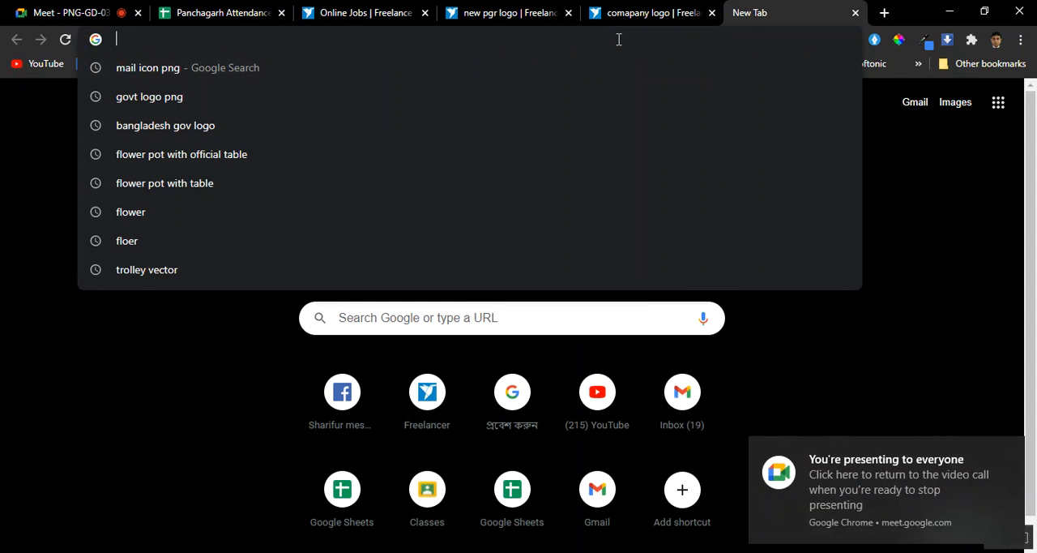
text(bd )
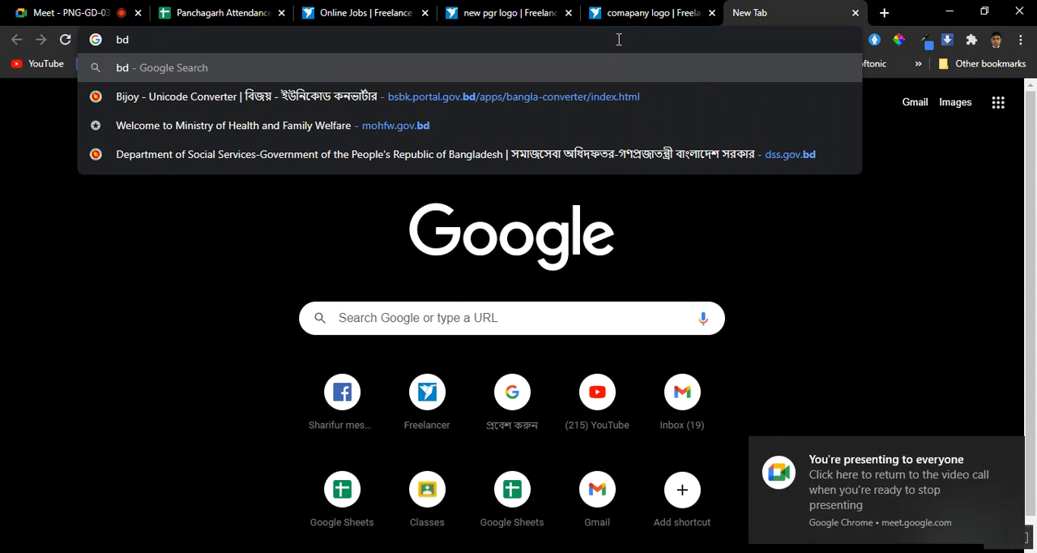
text(coin)
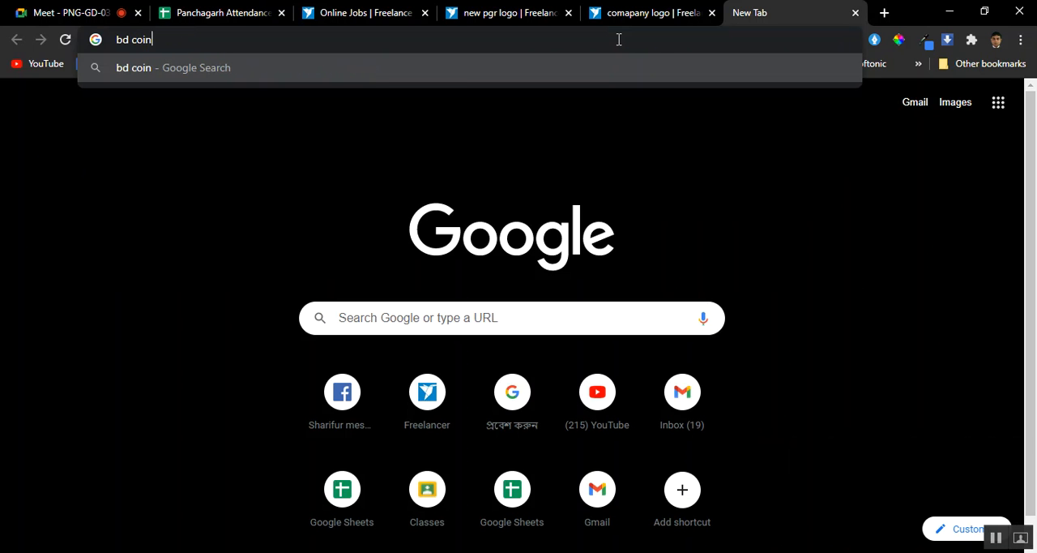
key(Return)
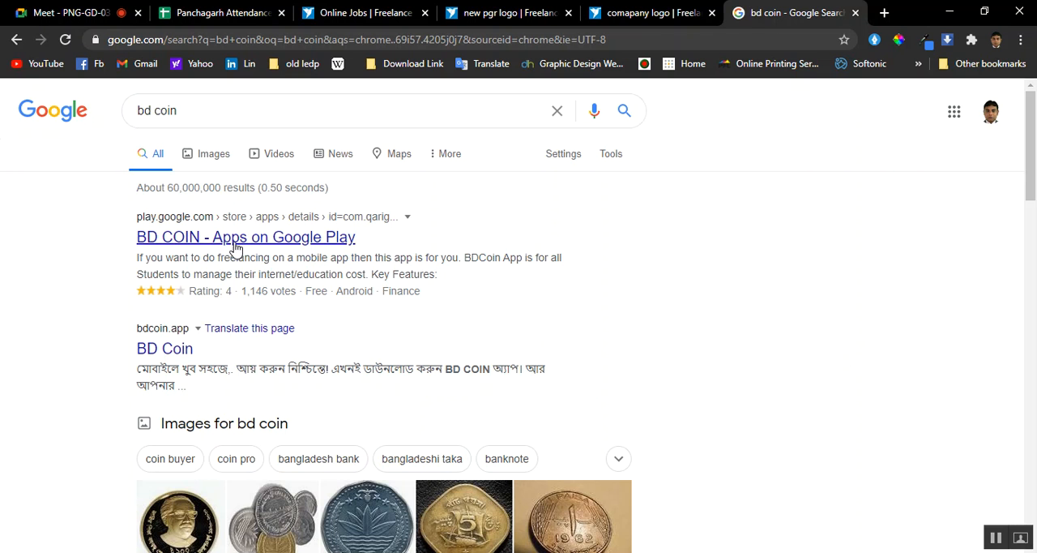
Browse the image results for bd coin and open the preview of the silver Two Taka coin
click(215, 159)
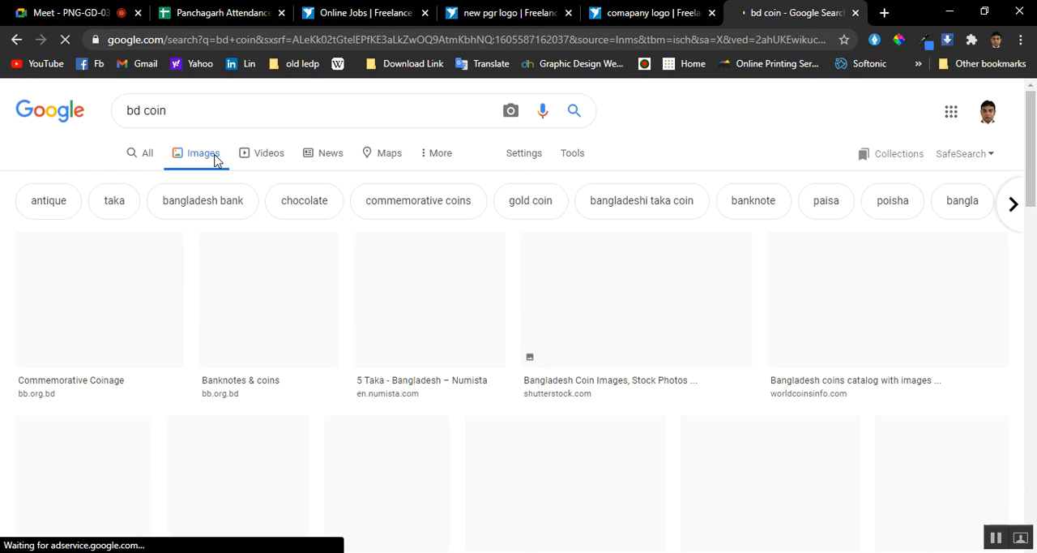
scroll(556, 299, down, 1)
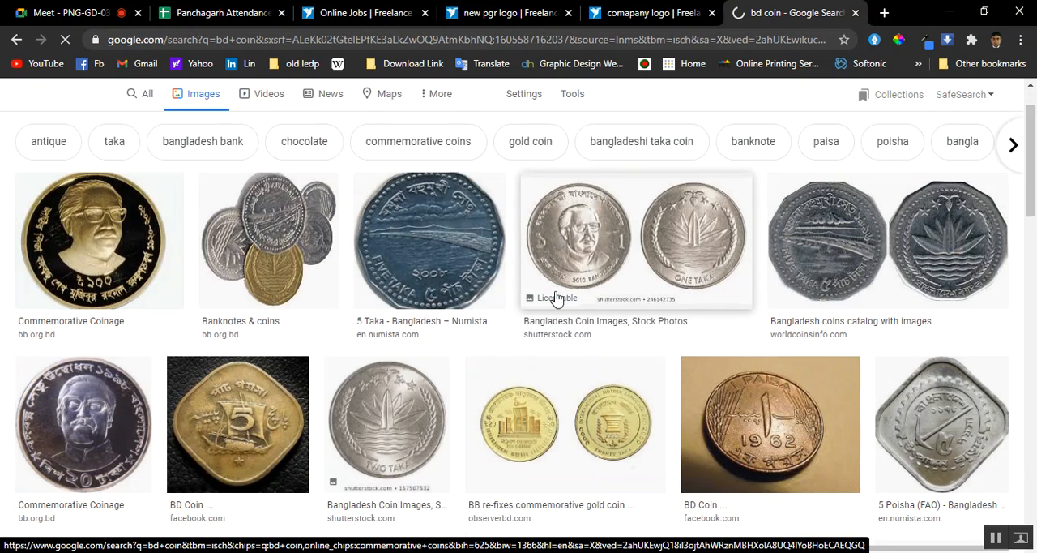
scroll(556, 299, down, 1)
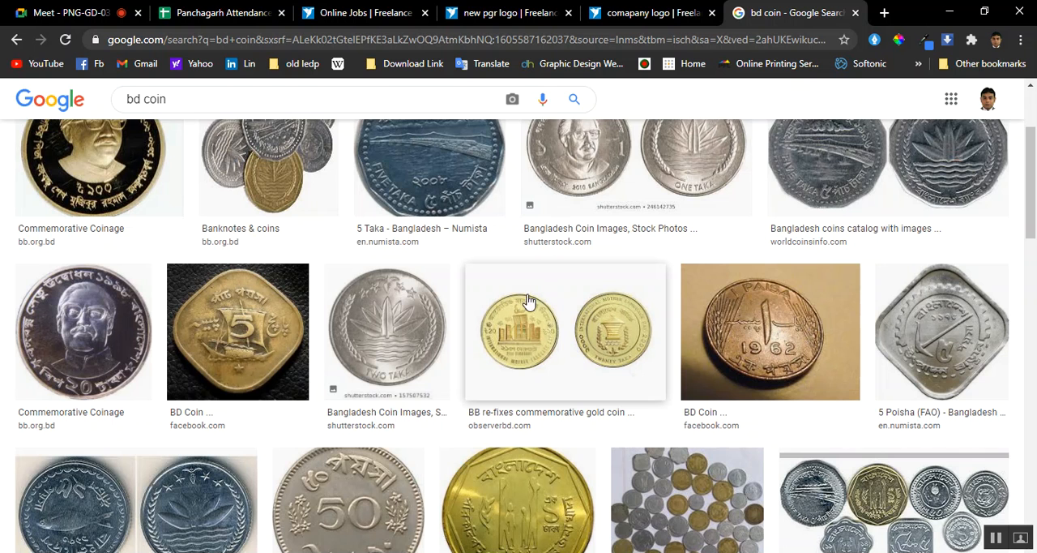
scroll(496, 305, down, 1)
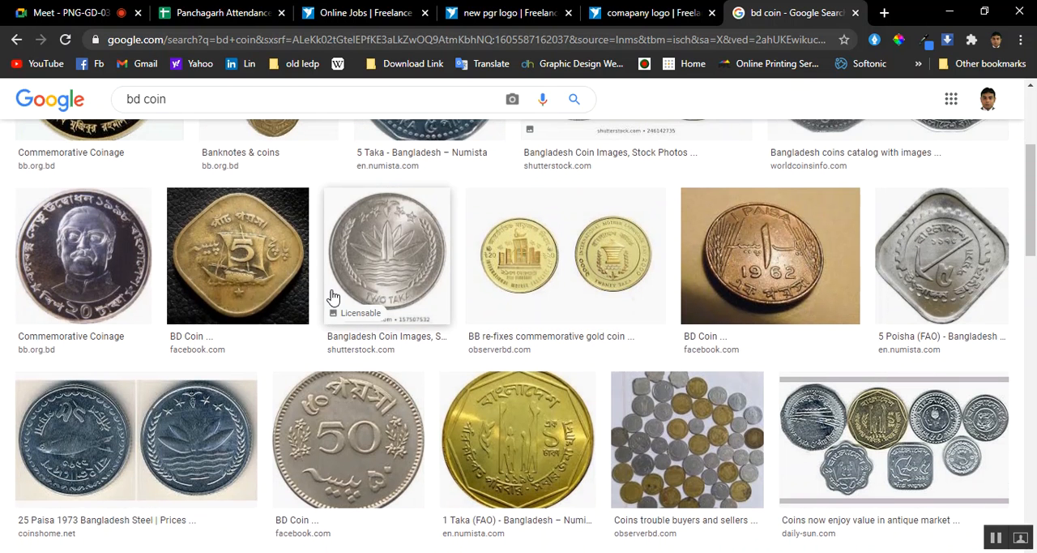
click(389, 275)
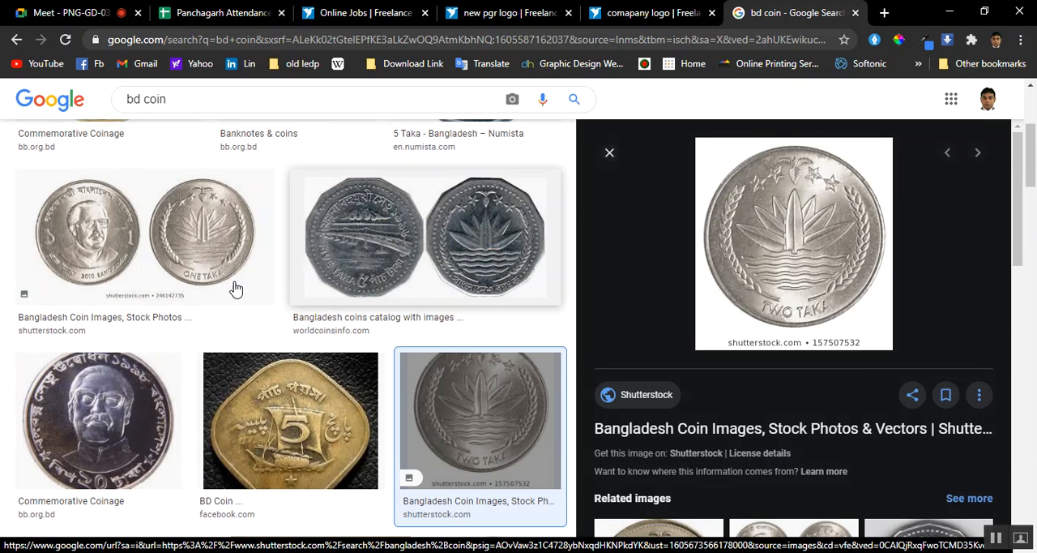
Open the preview of the dark polygonal Five Taka coin pair from worldcoinsinfo.com in the image results
scroll(193, 276, down, 1)
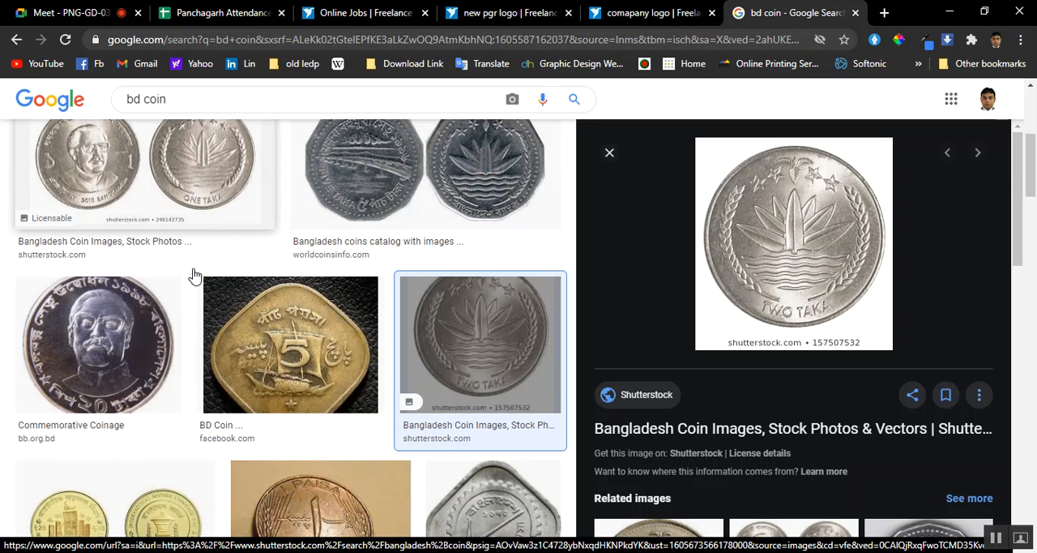
scroll(193, 276, up, 1)
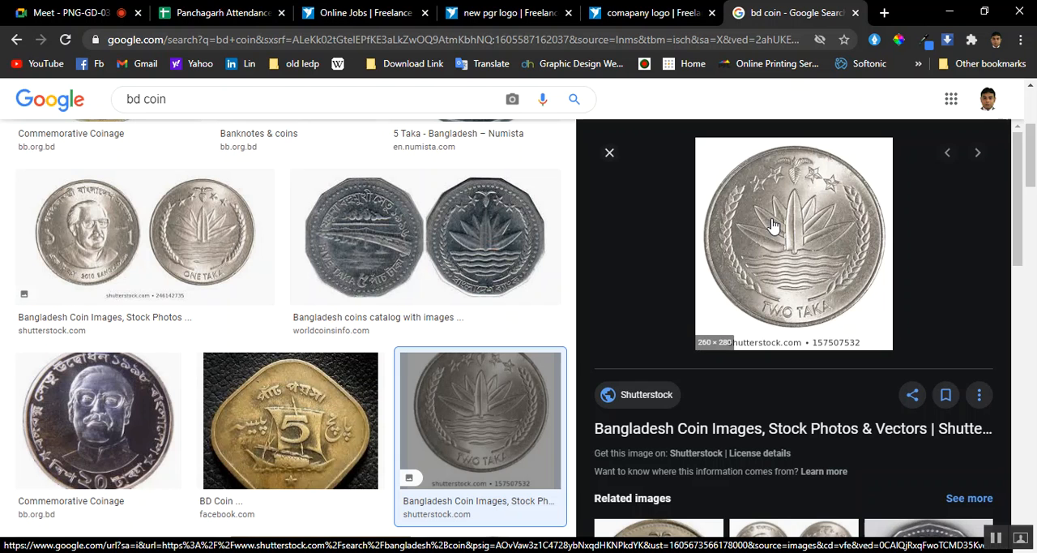
click(492, 250)
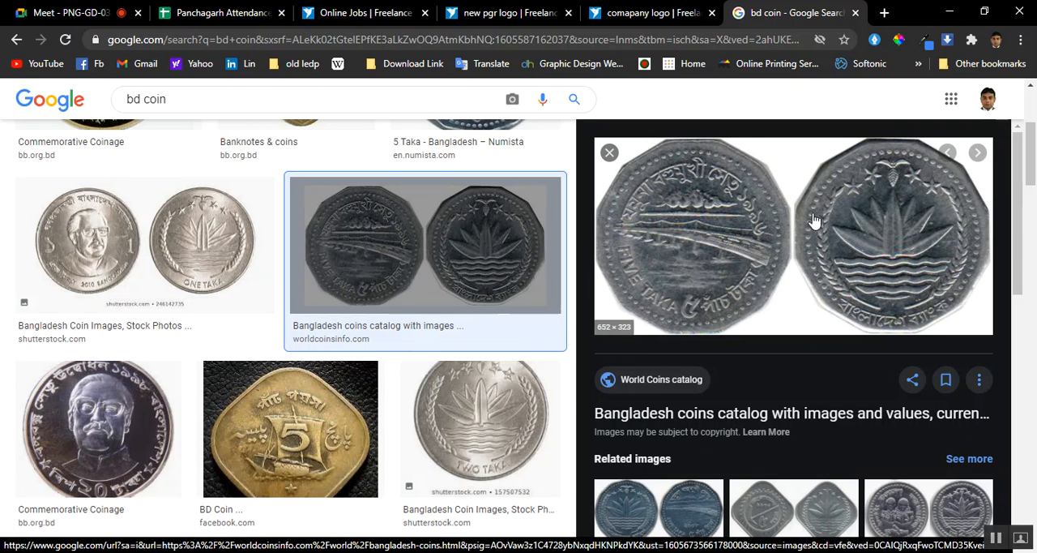
scroll(340, 337, down, 1)
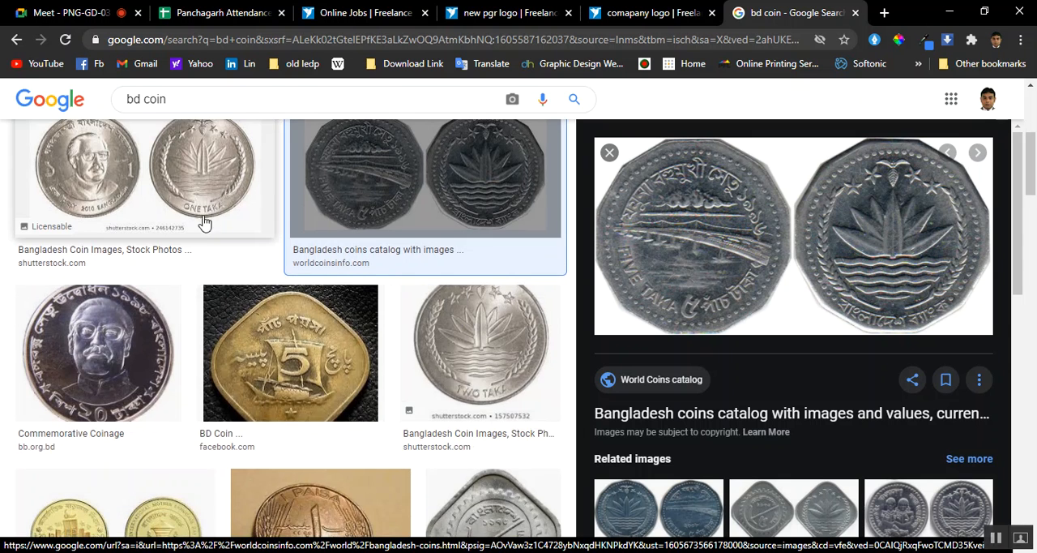
scroll(203, 227, up, 1)
Browse further through the bd coin image results and open the preview of Numista's round 2 Taka coin
scroll(203, 227, down, 1)
scroll(200, 226, down, 2)
scroll(409, 243, down, 3)
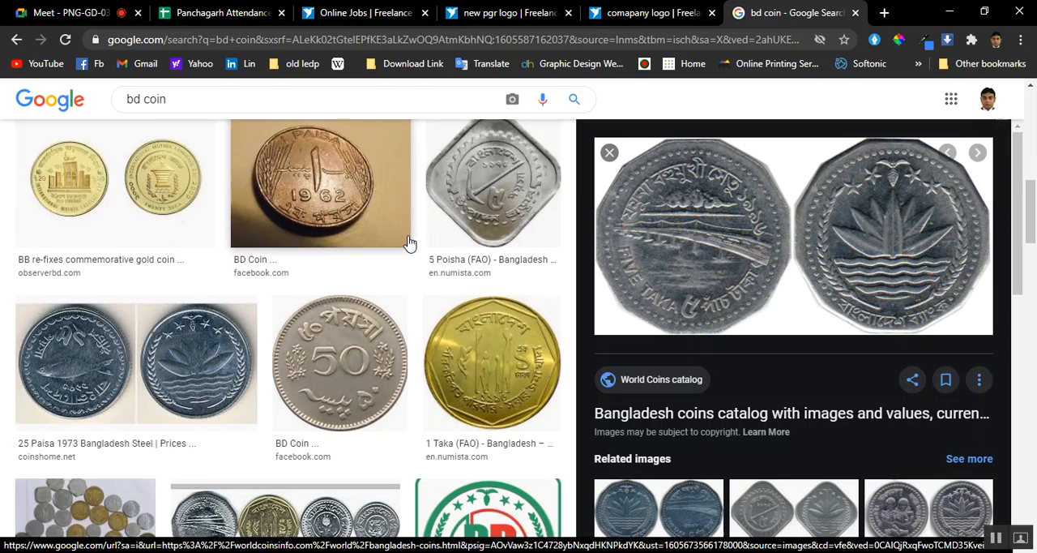
scroll(183, 264, down, 1)
scroll(191, 270, down, 2)
scroll(191, 271, down, 3)
click(240, 332)
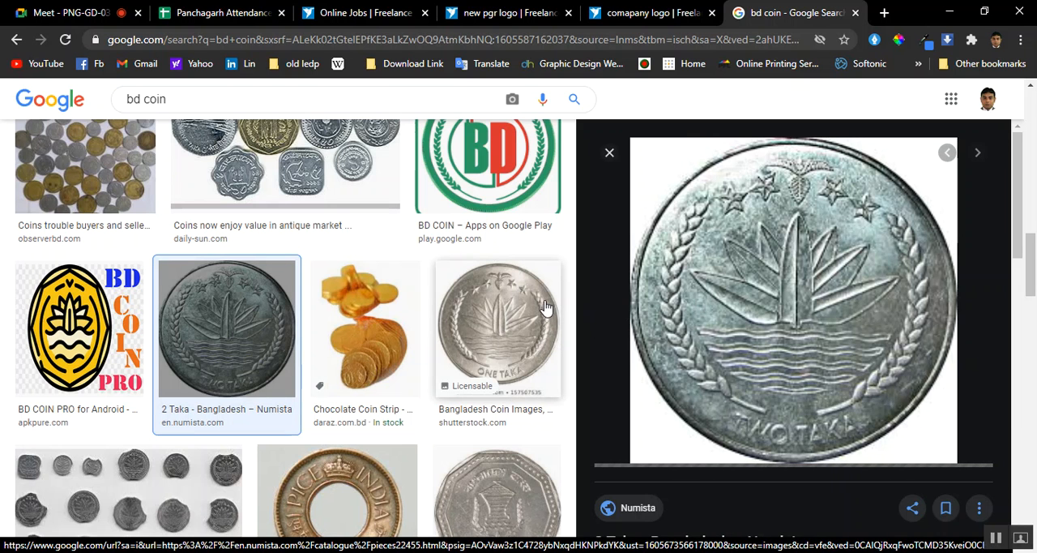
Save the previewed 2 Taka coin image to the computer as 246-original.jpg
scroll(406, 303, down, 4)
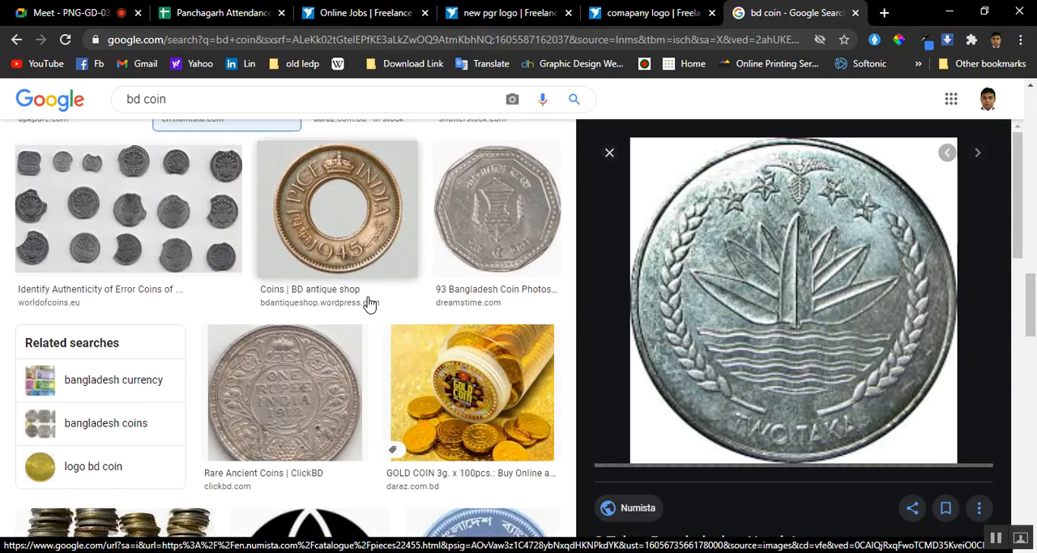
scroll(369, 303, down, 9)
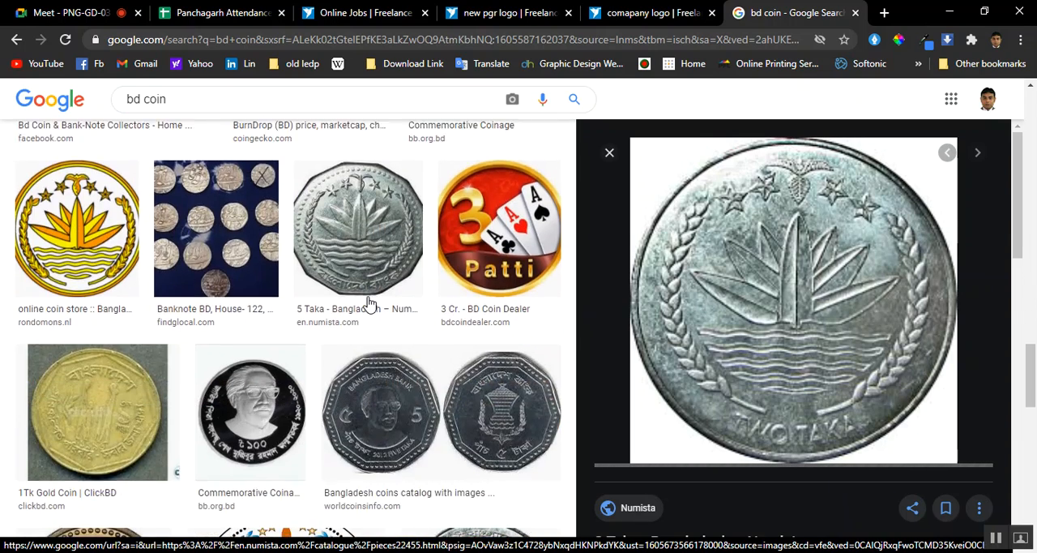
scroll(368, 302, down, 3)
scroll(370, 301, up, 4)
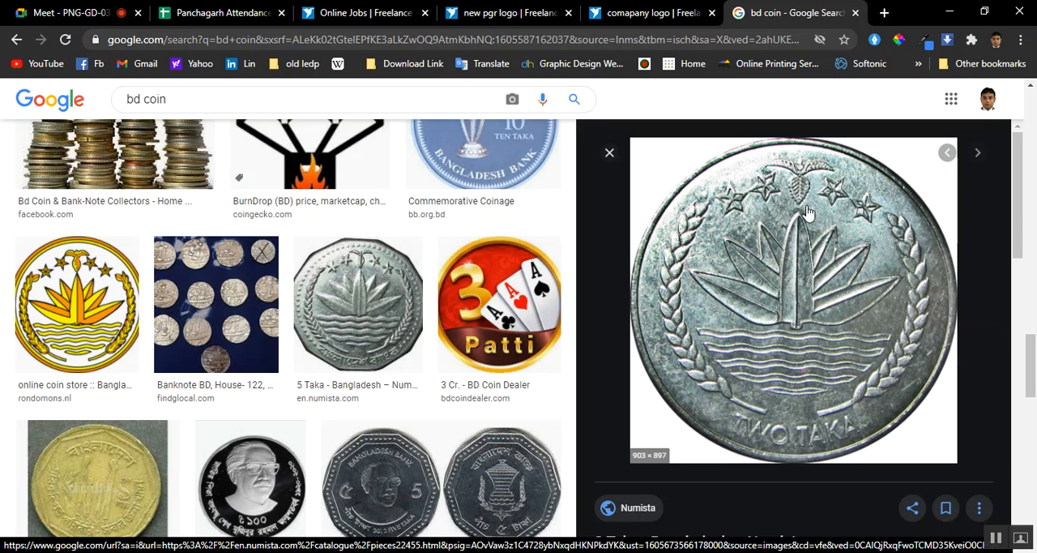
right_click(792, 233)
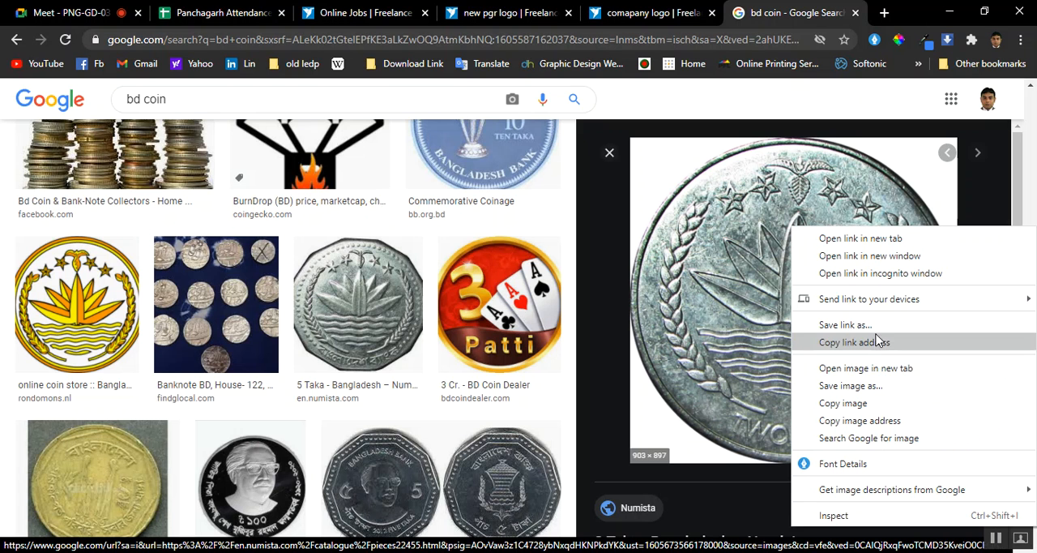
click(882, 387)
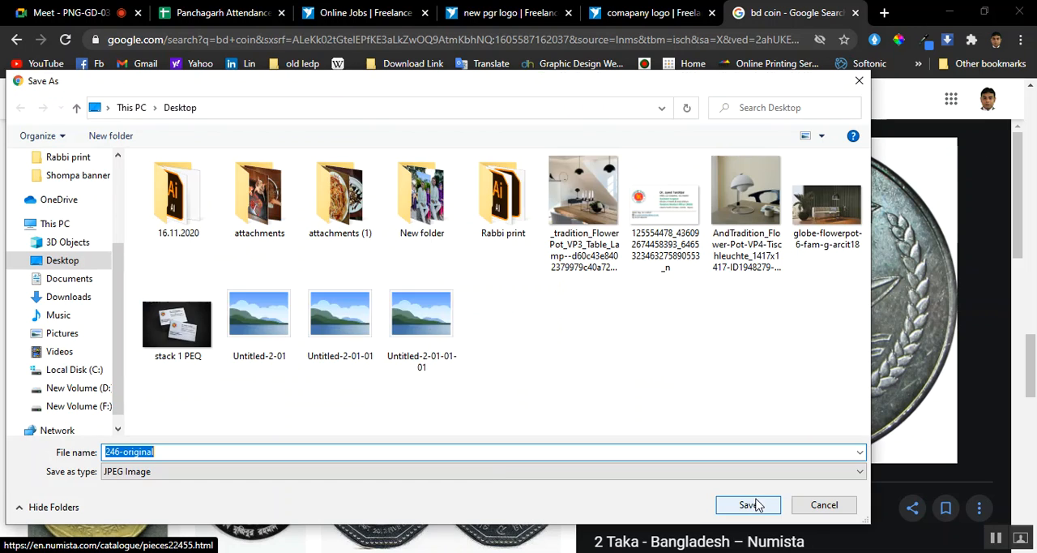
click(750, 505)
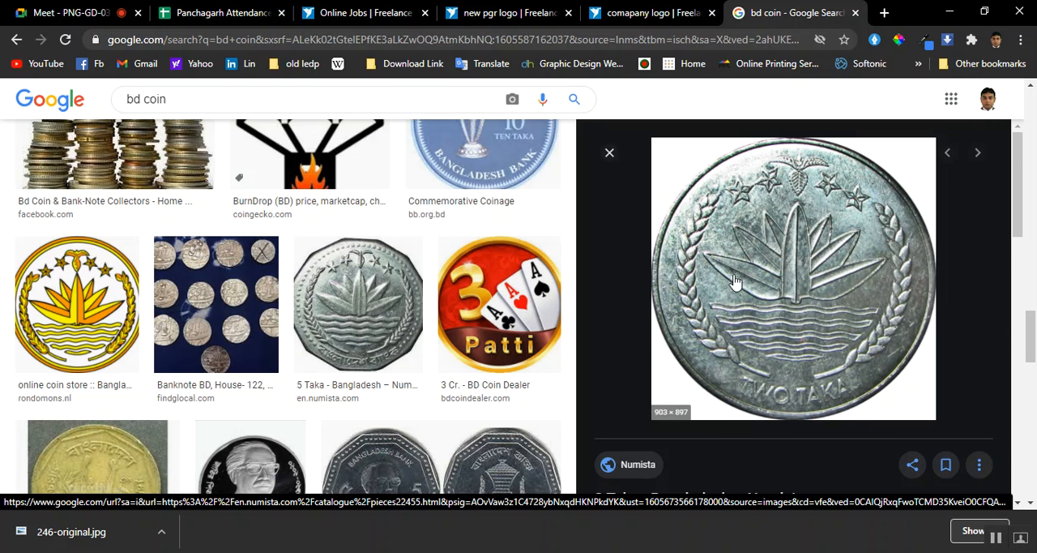
Examine the enlarged 2 Taka coin and the related coin images listed beneath it
scroll(733, 281, down, 2)
scroll(729, 281, up, 2)
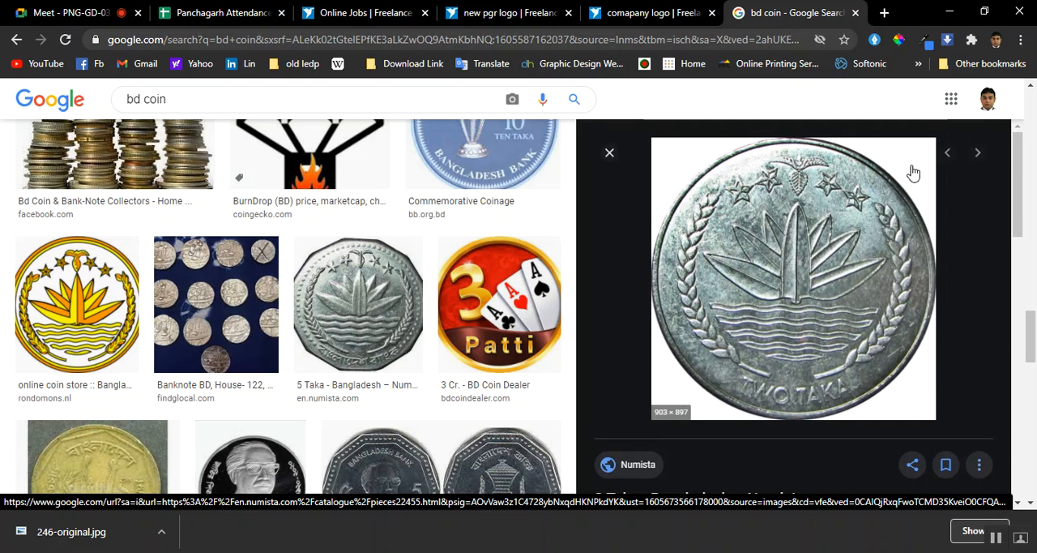
scroll(689, 268, down, 3)
scroll(701, 284, down, 2)
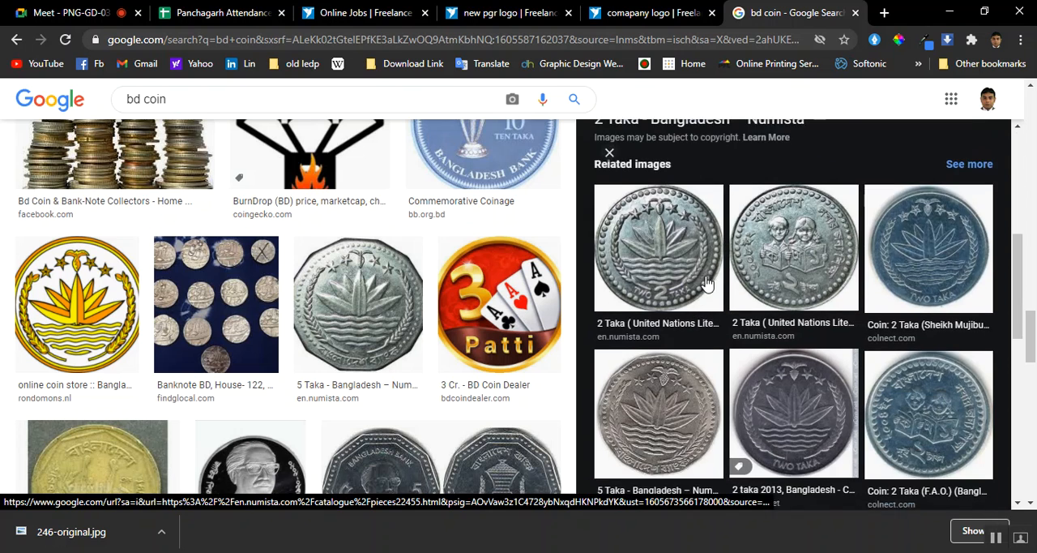
scroll(706, 282, down, 2)
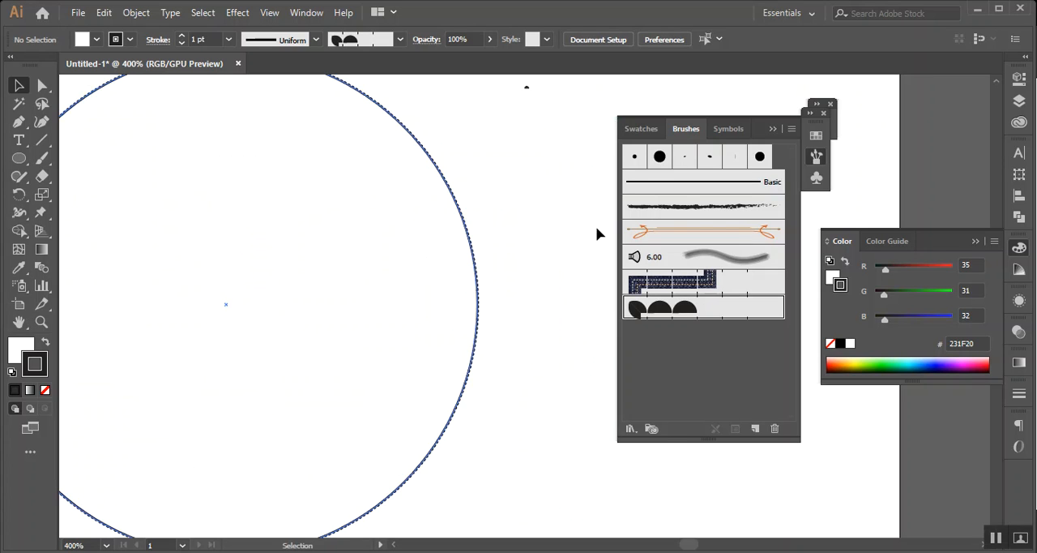
Switch to Illustrator, collapse the brushes list, and draw a tall, narrow ellipse in the empty area beside the large circle
click(772, 128)
scroll(511, 227, right, 5)
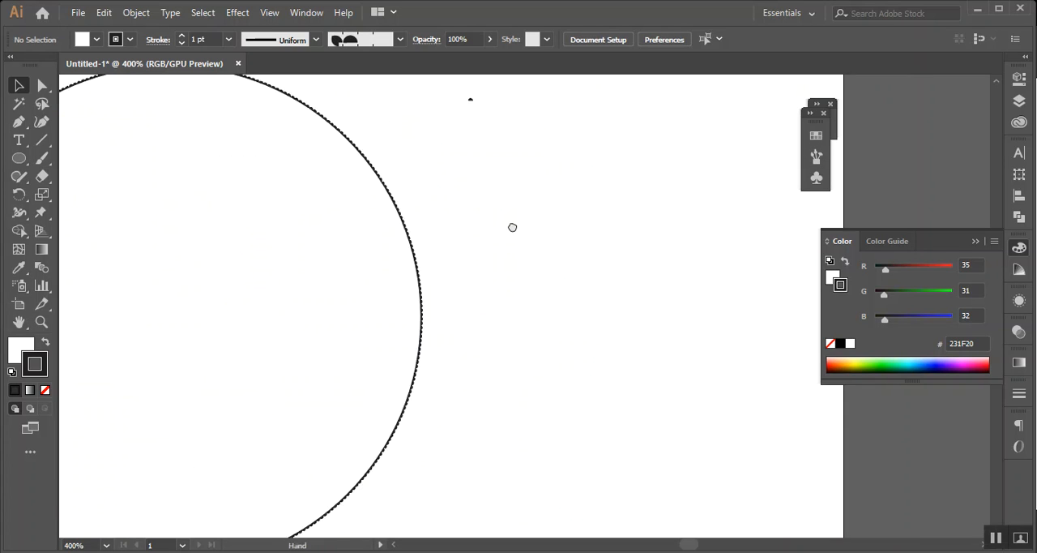
drag(20, 160, 96, 188)
drag(410, 180, 450, 378)
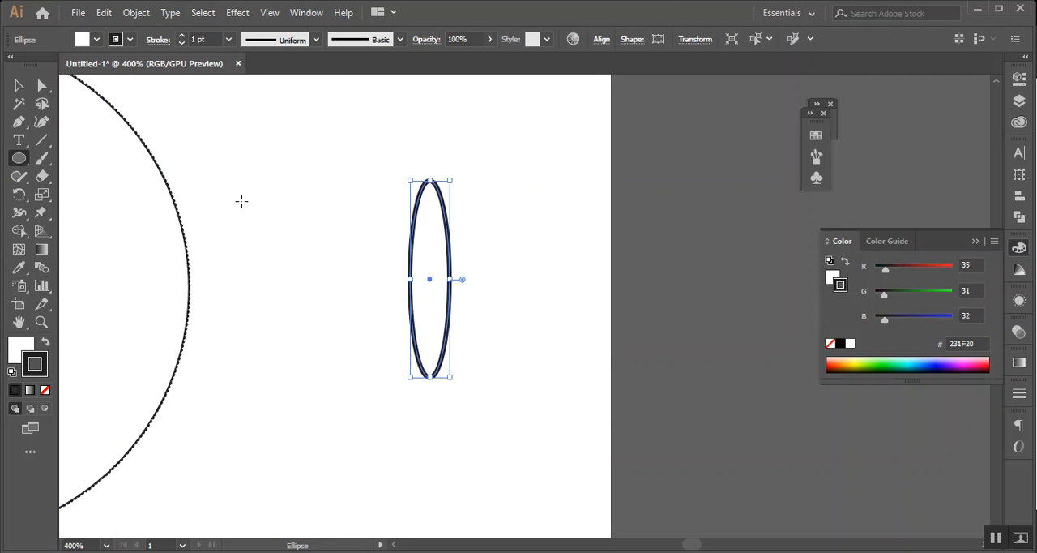
Remove the narrow ellipse's fill, keep its dark stroke, and set the stroke weight to 0.25 pt
click(46, 342)
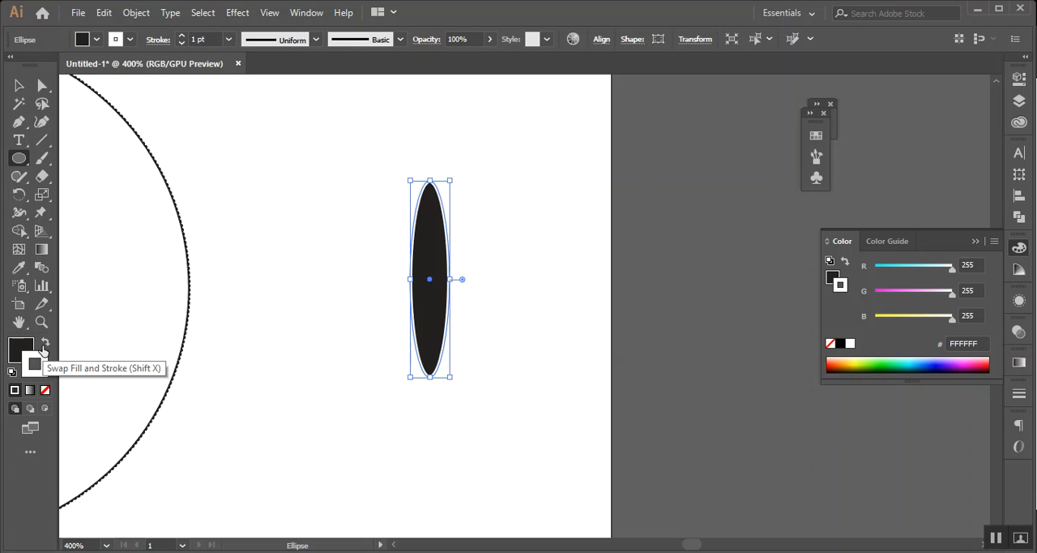
click(43, 347)
click(45, 391)
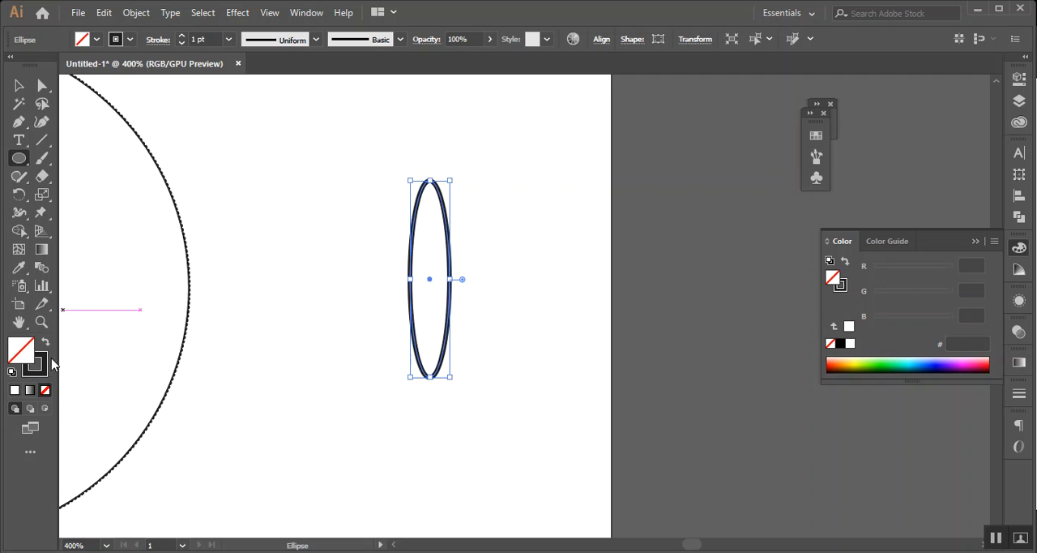
click(37, 363)
click(229, 39)
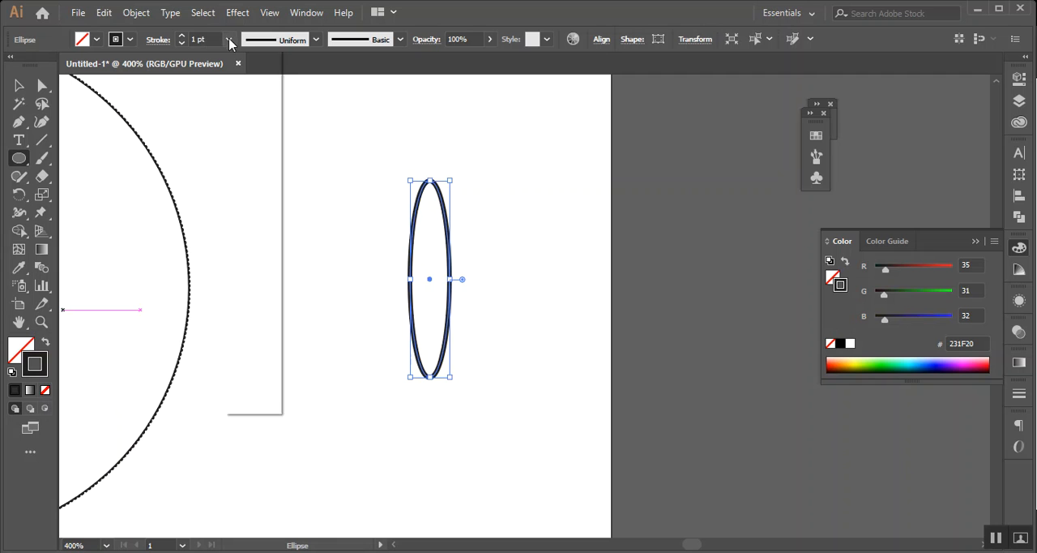
click(240, 56)
key(v)
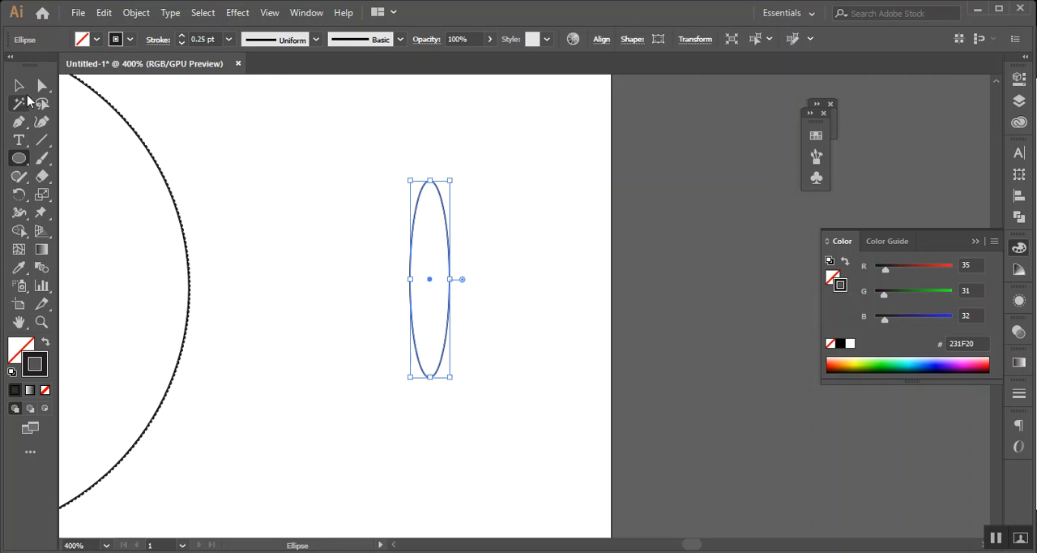
Convert the ellipse's top anchor point to a corner so that its upper end is pointed
click(567, 204)
scroll(451, 220, up, 1)
scroll(452, 220, up, 1)
drag(398, 173, 452, 237)
click(42, 85)
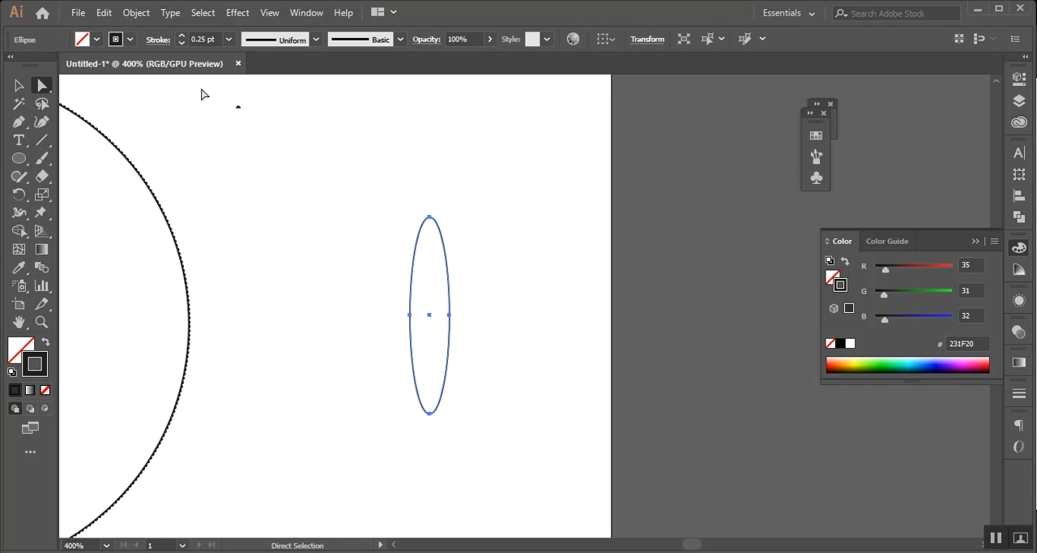
drag(457, 250, 460, 251)
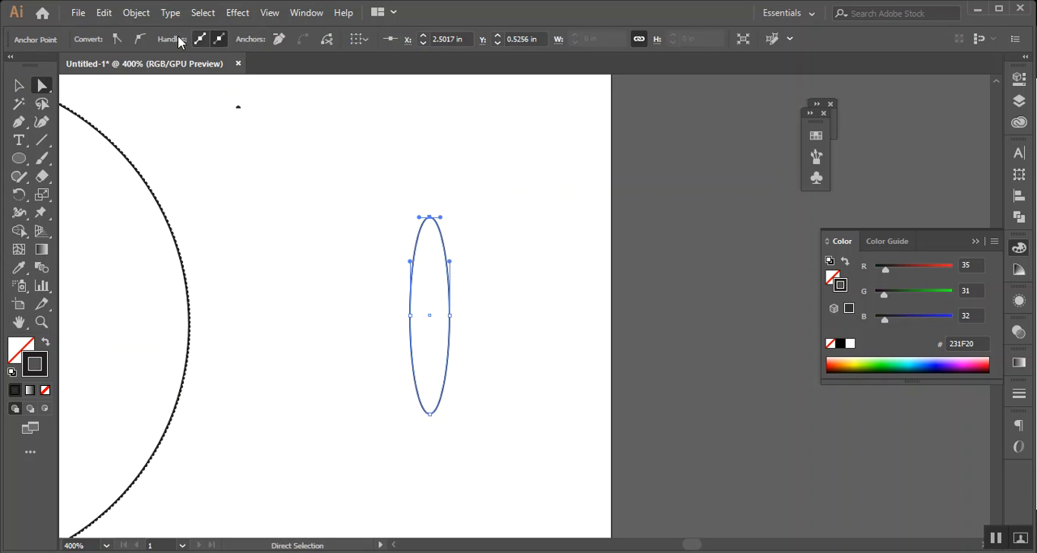
click(123, 37)
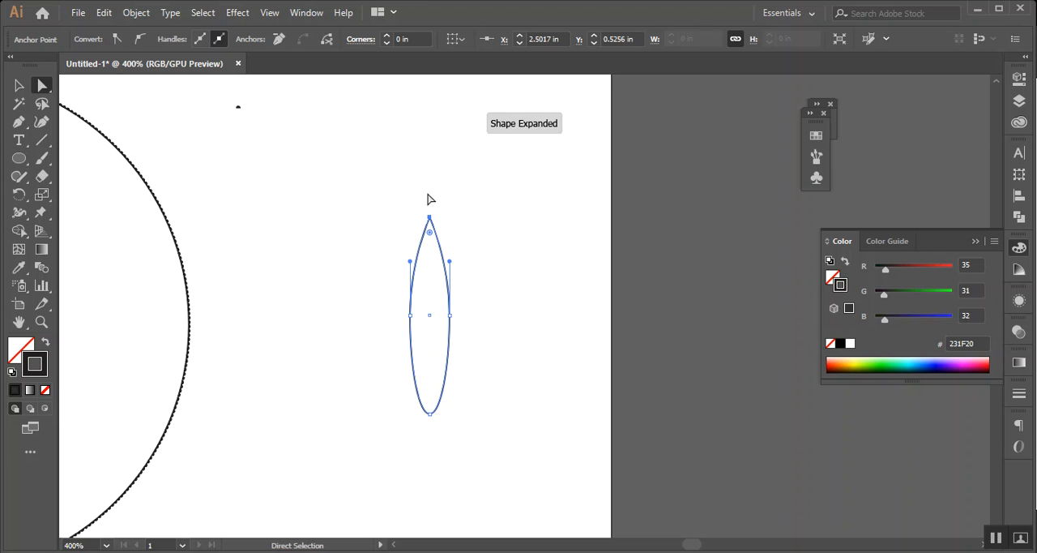
click(500, 280)
Draw a wide rectangle covering the lower third of the pointed shape, extending past both of its sides
scroll(446, 335, up, 2)
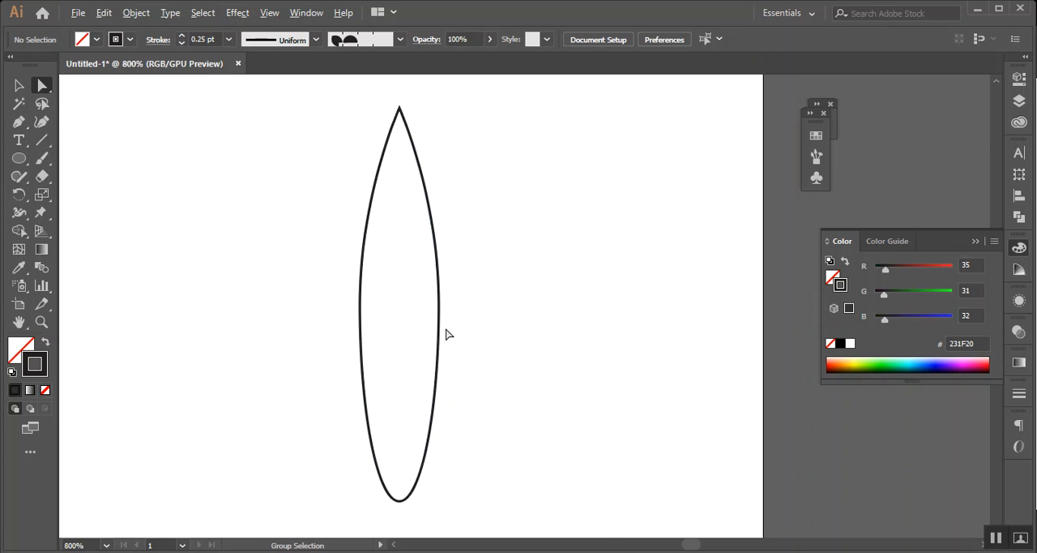
scroll(383, 334, down, 1)
drag(19, 158, 65, 159)
mouse_move(300, 318)
mouse_down()
mouse_move(597, 426)
mouse_move(589, 477)
mouse_up()
Select the pointed shape together with the rectangle and split them with the Pathfinder Divide operation
click(19, 85)
drag(308, 269, 483, 416)
drag(539, 467, 539, 468)
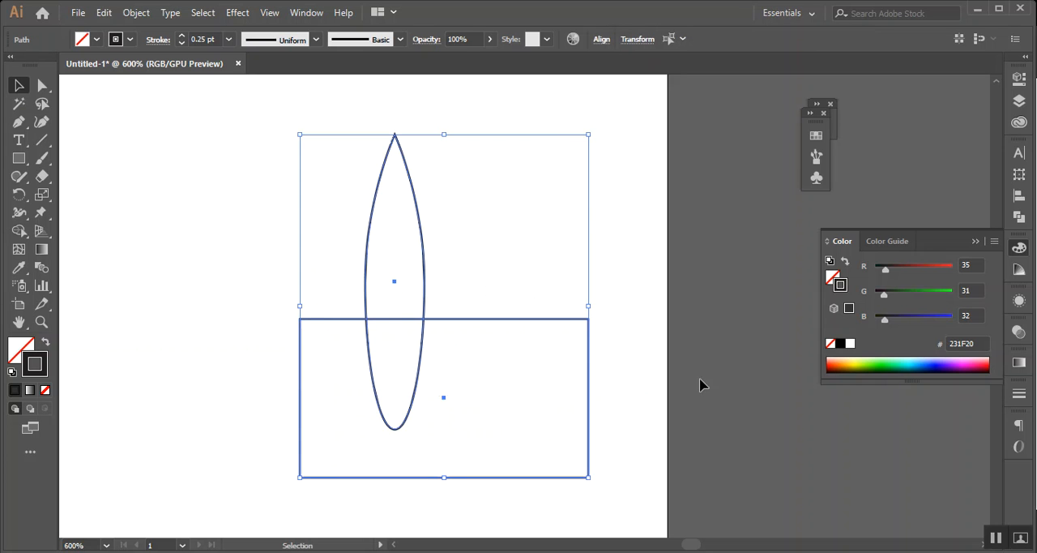
click(1020, 219)
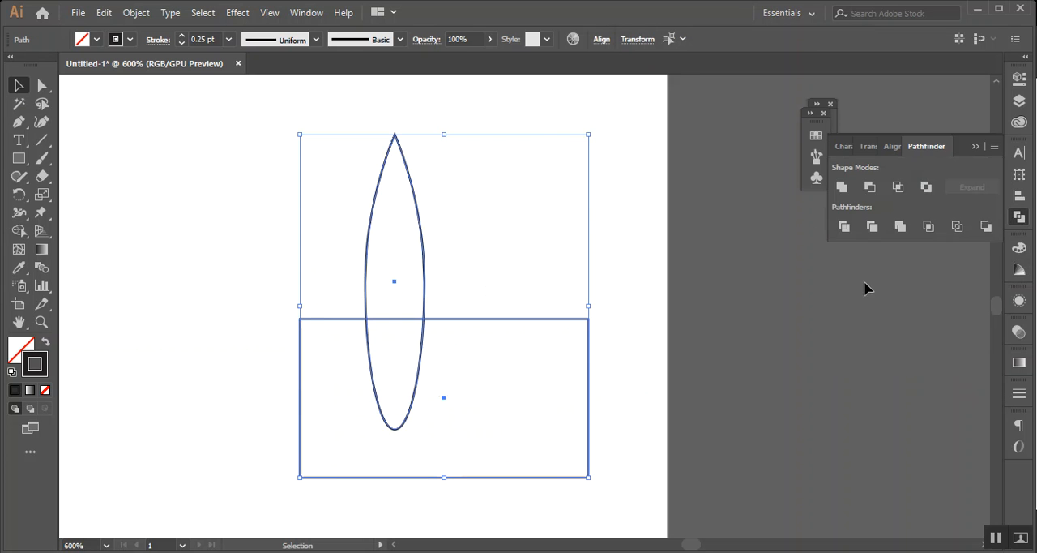
click(844, 227)
Ungroup the divided pieces and delete the rectangle and the rounded lower part of the pointed shape
right_click(386, 324)
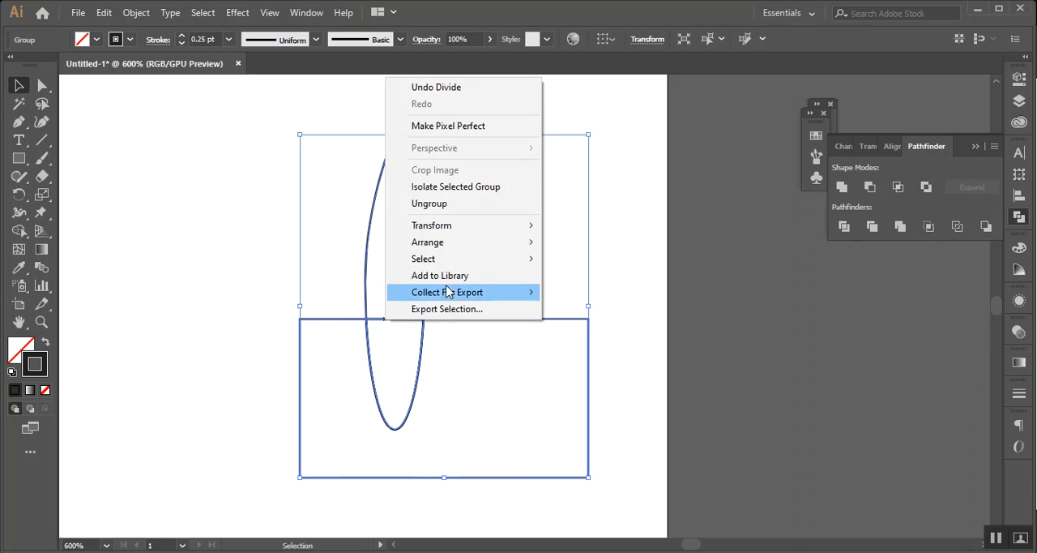
click(455, 210)
click(274, 350)
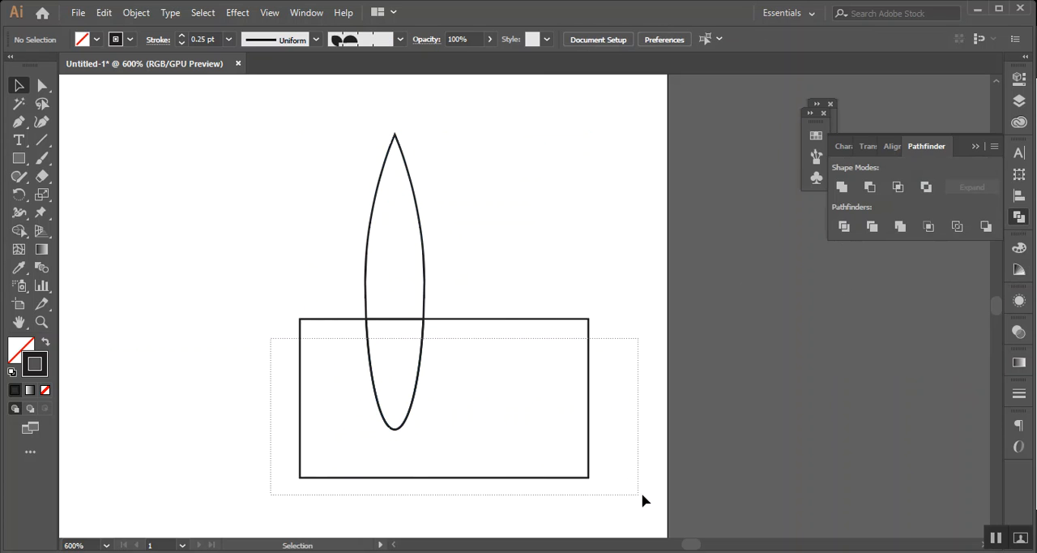
drag(644, 500, 644, 499)
key(Delete)
Show the rulers and place a vertical guide through the middle of the flat-based pointed shape
scroll(429, 341, up, 2)
click(388, 246)
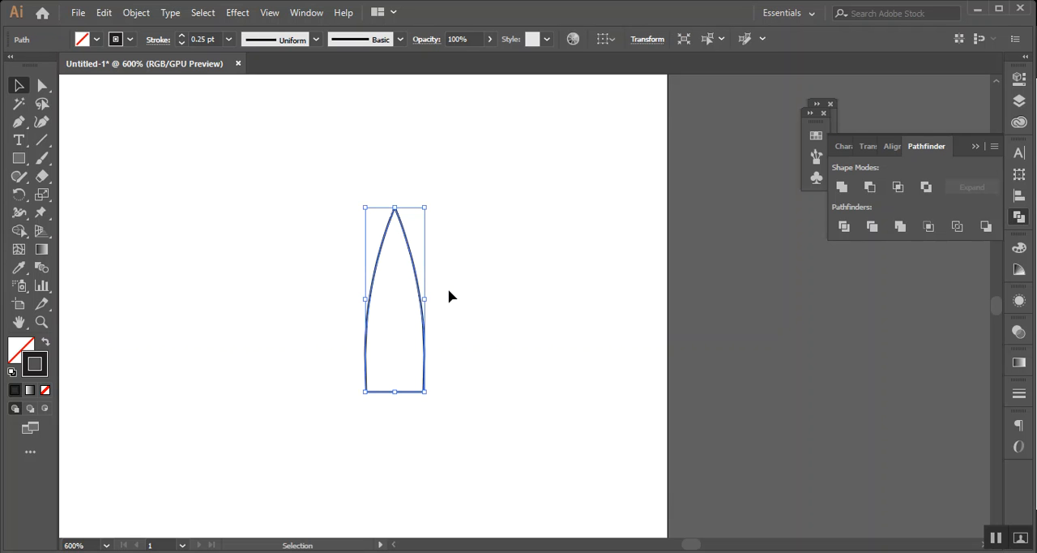
key(a)
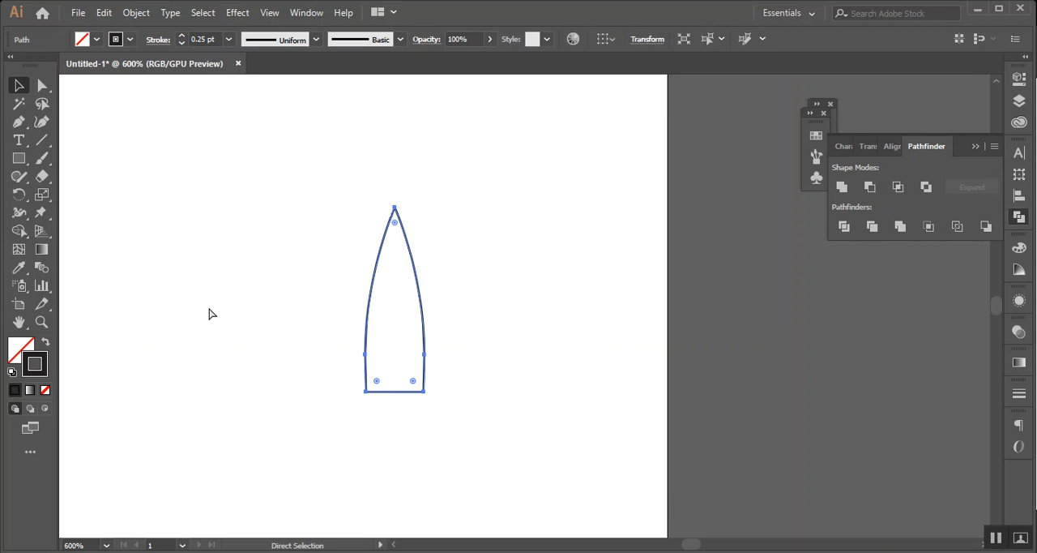
key(ctrl+r)
scroll(387, 313, up, 2)
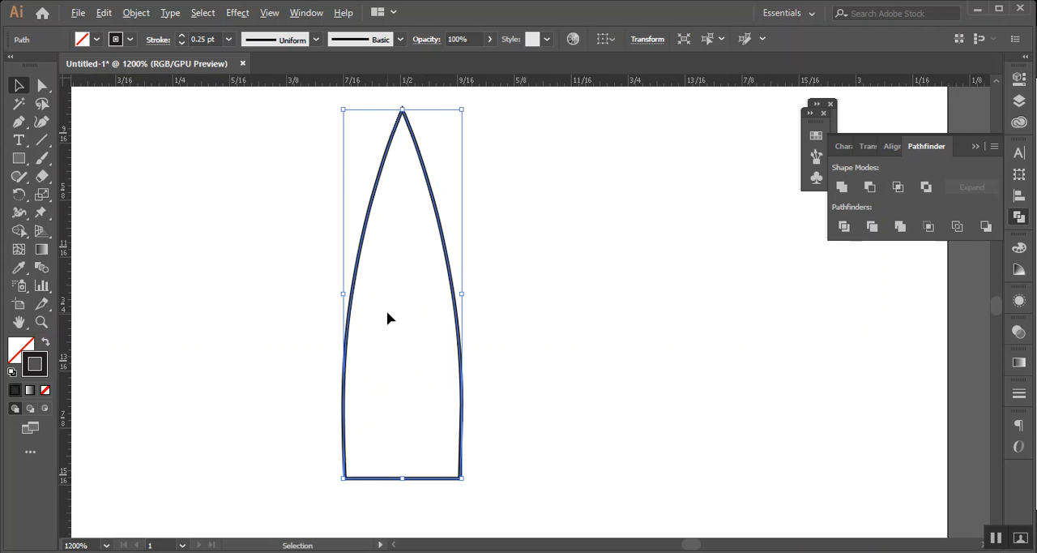
drag(411, 334, 403, 326)
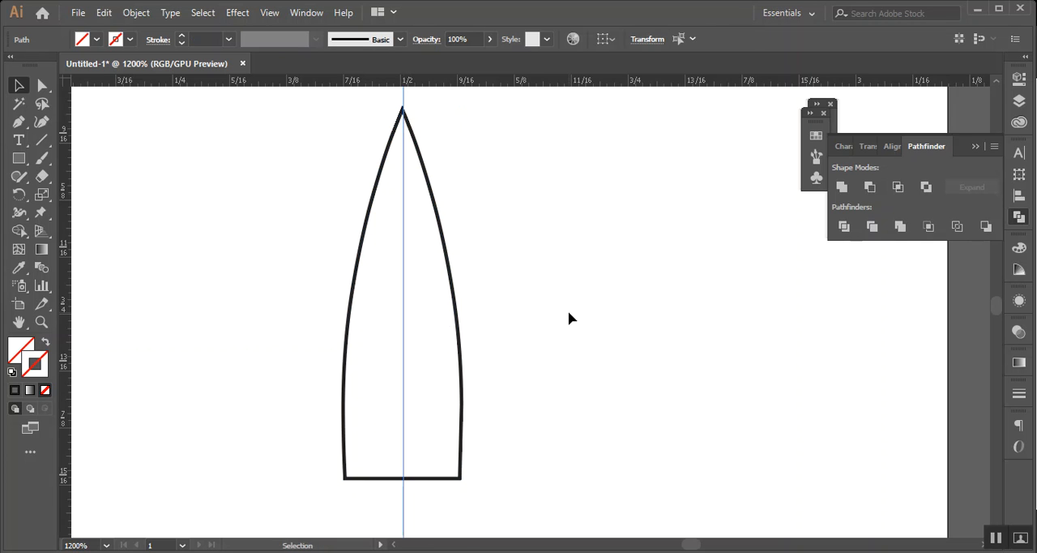
click(569, 317)
Align the vertical guide exactly with the tip of the pointed shape at high magnification
scroll(359, 202, up, 3)
scroll(409, 205, up, 1)
scroll(406, 201, up, 3)
scroll(477, 354, up, 2)
drag(216, 290, 304, 340)
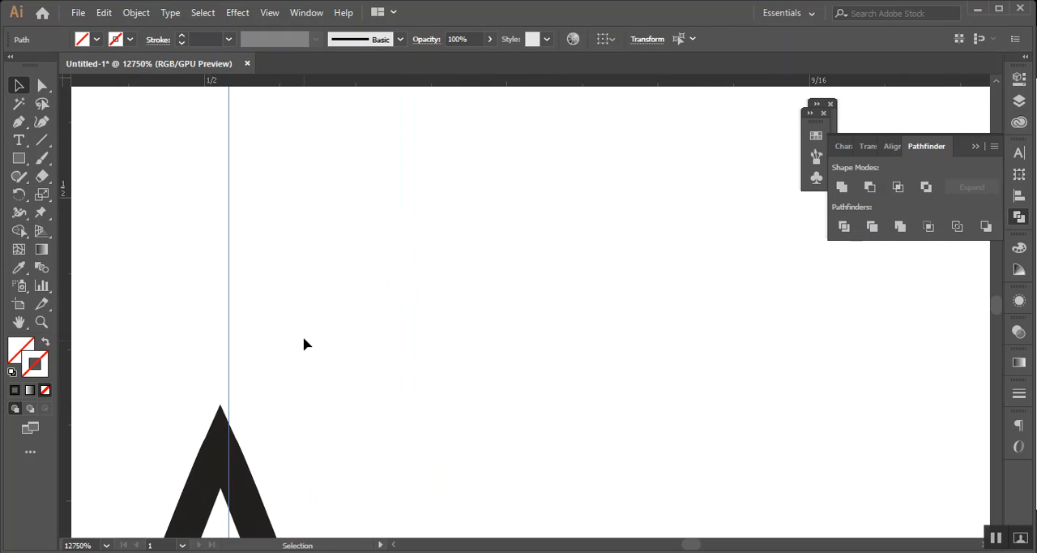
drag(229, 325, 220, 328)
click(408, 321)
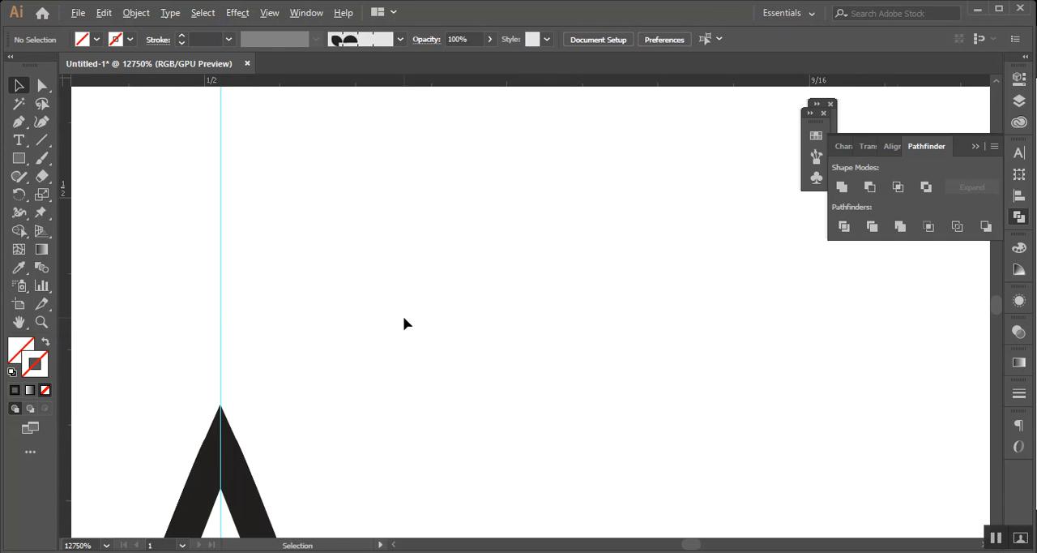
Select the flat-based pointed shape together with the vertical guide and split it into two halves with Pathfinder Divide
scroll(403, 321, down, 5)
scroll(393, 344, down, 3)
drag(303, 290, 505, 528)
click(474, 442)
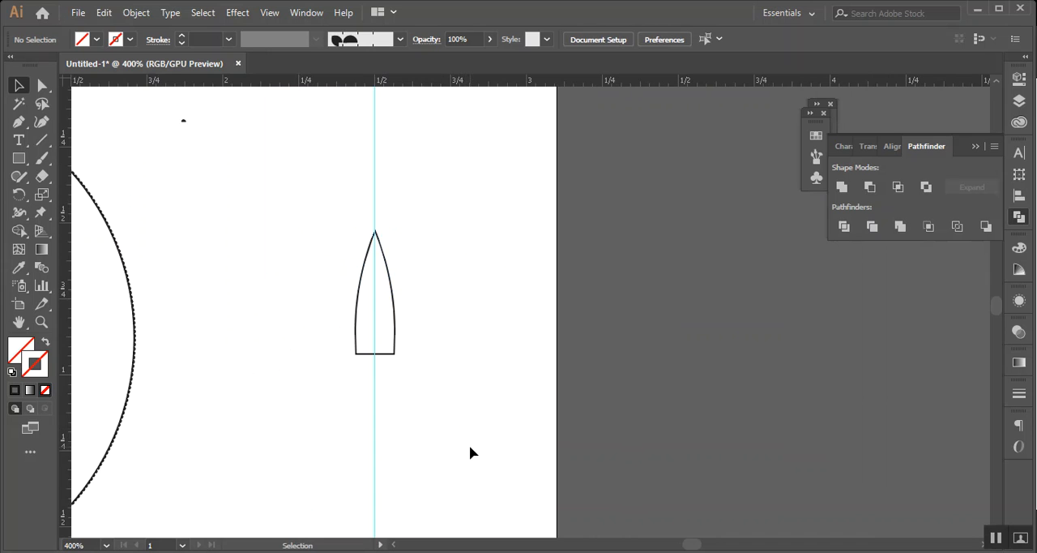
drag(462, 415, 474, 436)
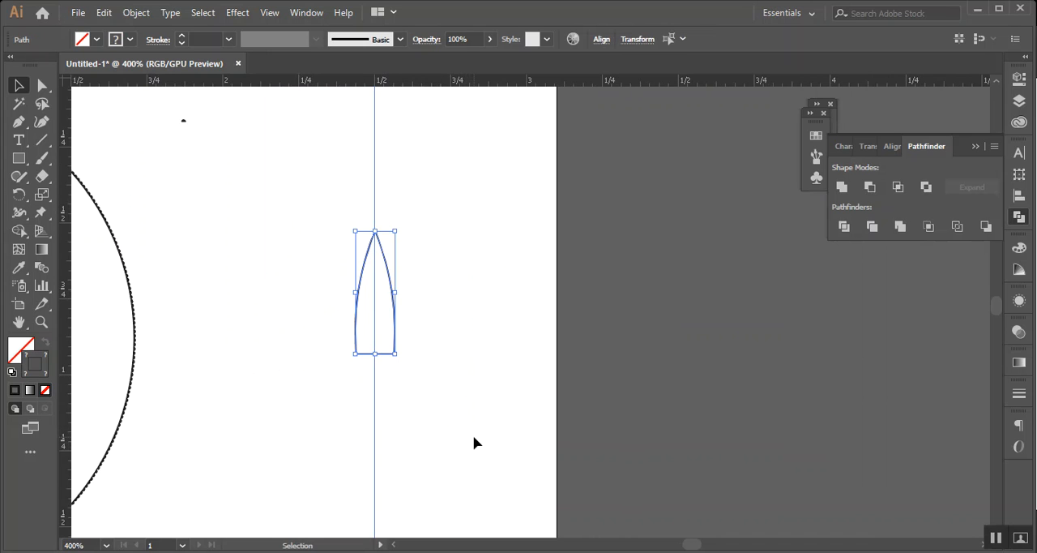
click(845, 226)
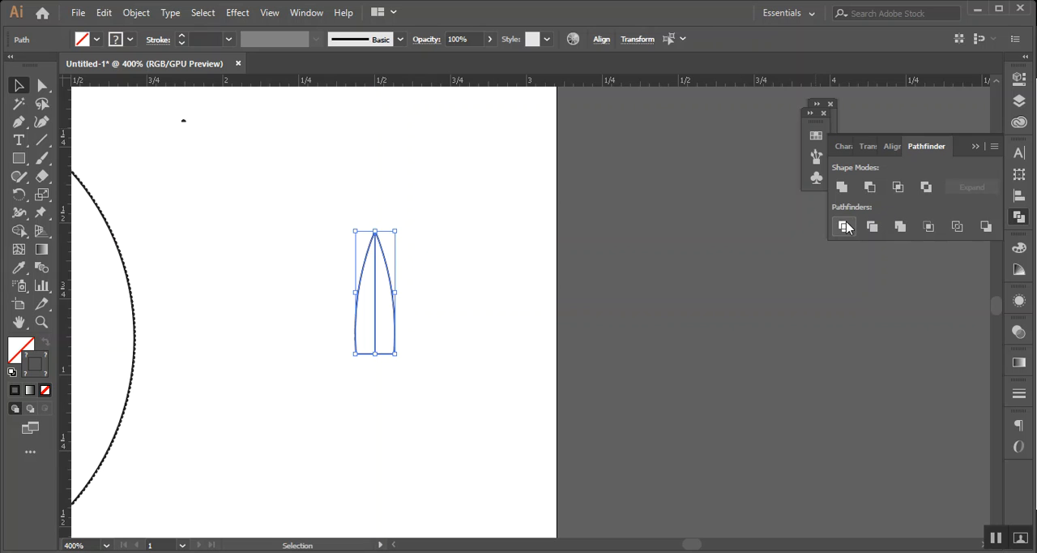
click(505, 289)
drag(304, 215, 496, 407)
click(537, 331)
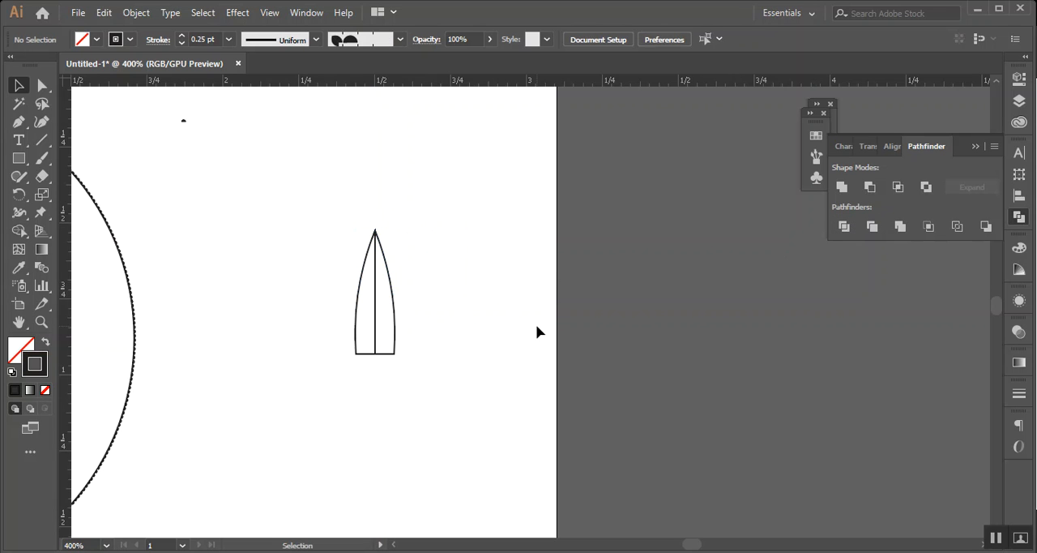
Rotate a copy of the halved petal clockwise about its base midpoint and repeat the transformation to make three fanned copies
drag(354, 235, 469, 347)
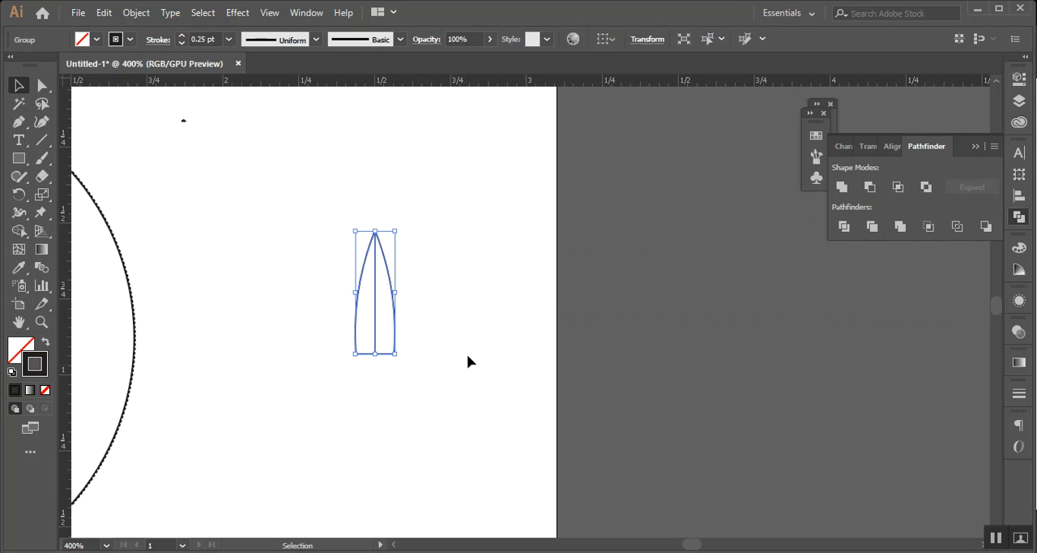
click(19, 194)
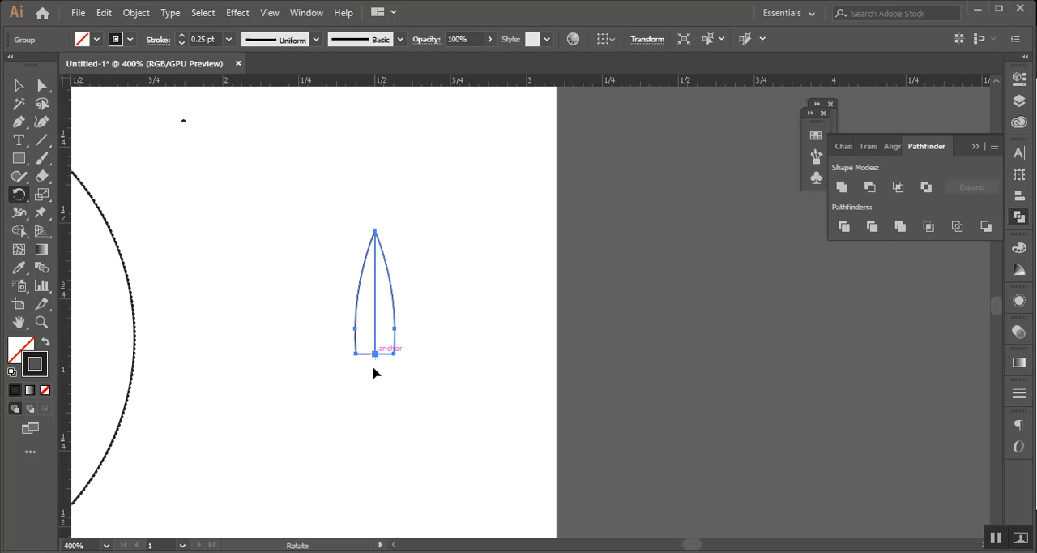
scroll(372, 366, up, 5)
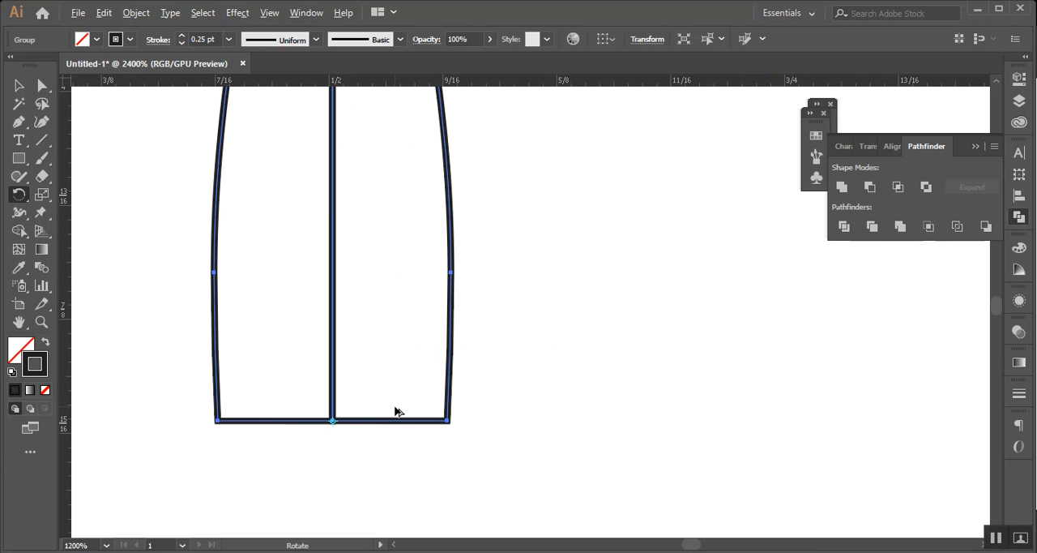
scroll(381, 413, down, 7)
scroll(381, 400, up, 2)
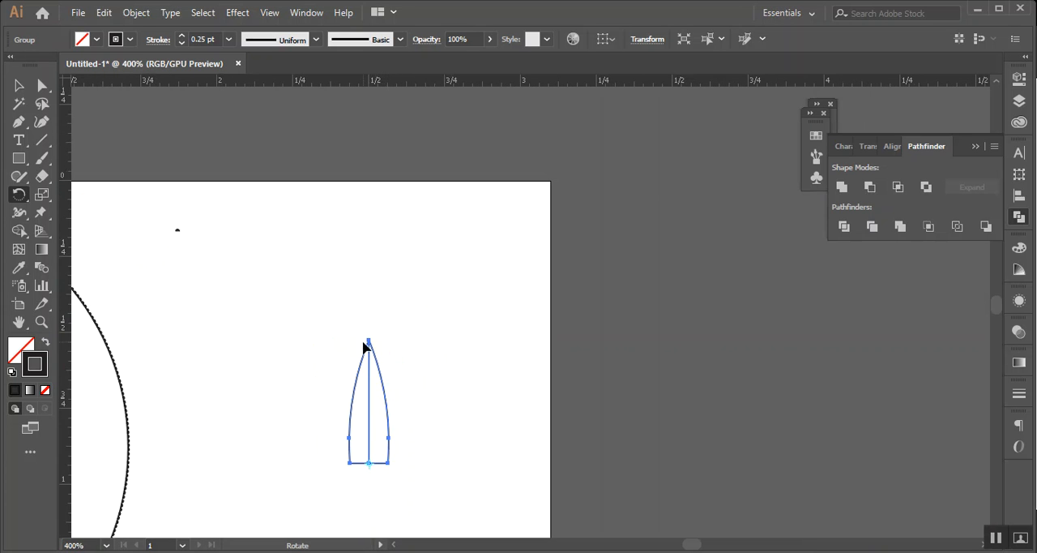
drag(370, 343, 423, 363)
key(ctrl)
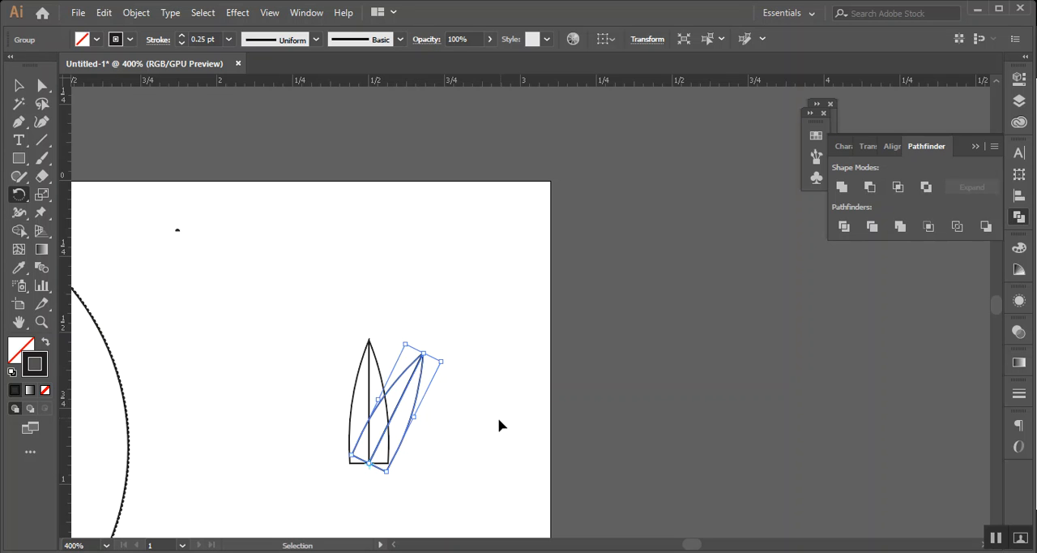
key(ctrl+d)
key(ctrl+d)
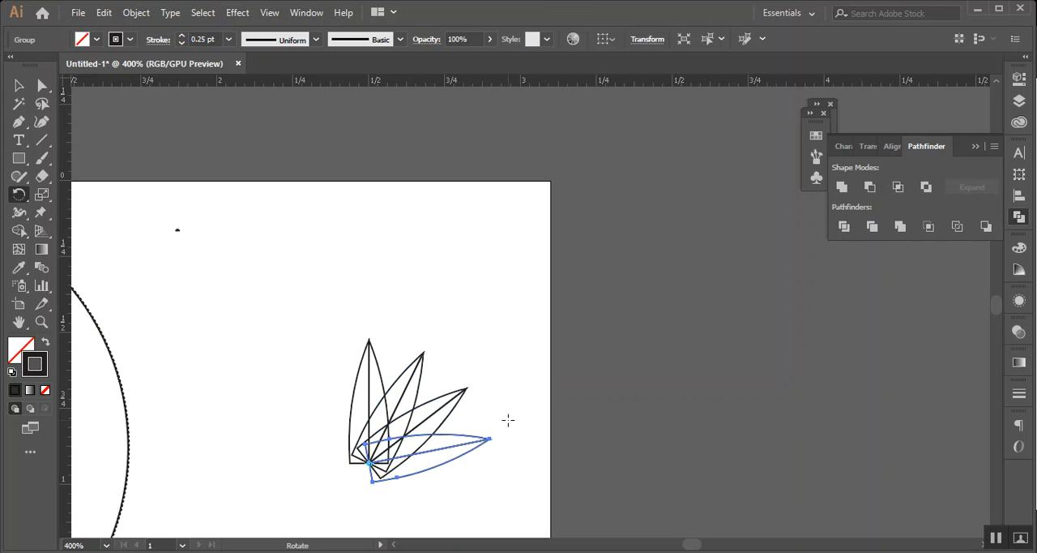
Select the three fanned petals and create a reflected copy of them across the vertical axis
scroll(304, 408, down, 2)
click(19, 86)
drag(520, 409, 521, 410)
right_click(441, 349)
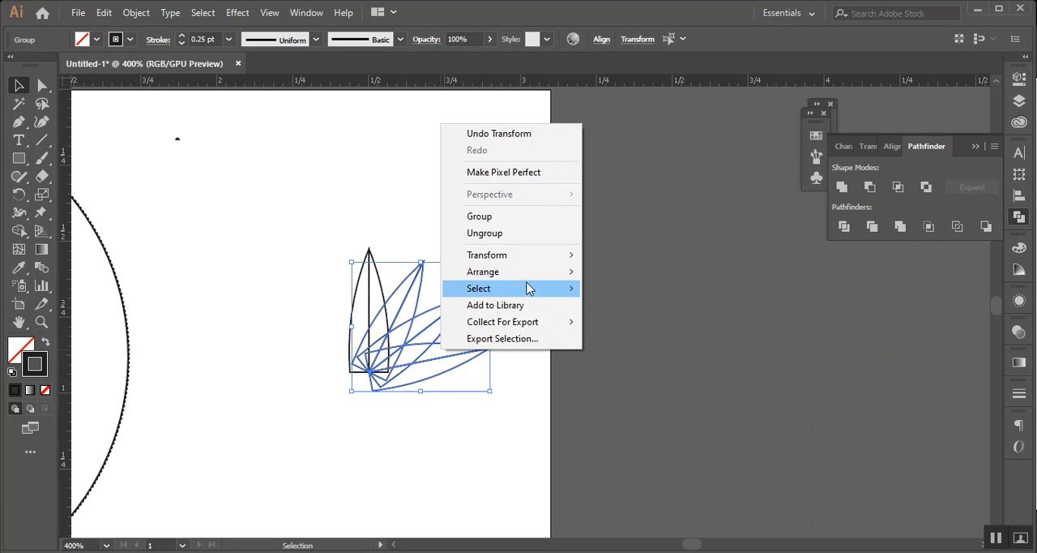
mouse_move(574, 258)
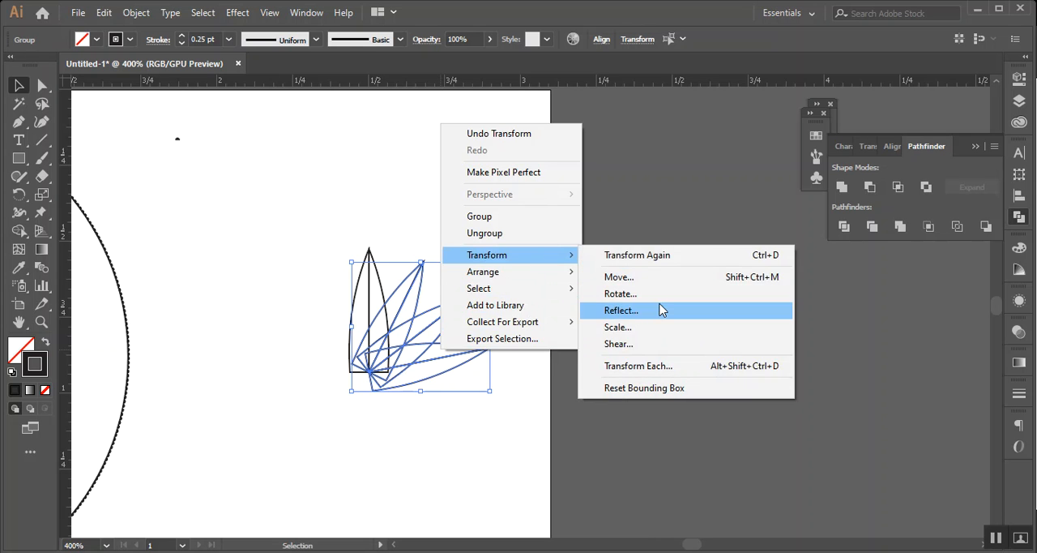
click(662, 309)
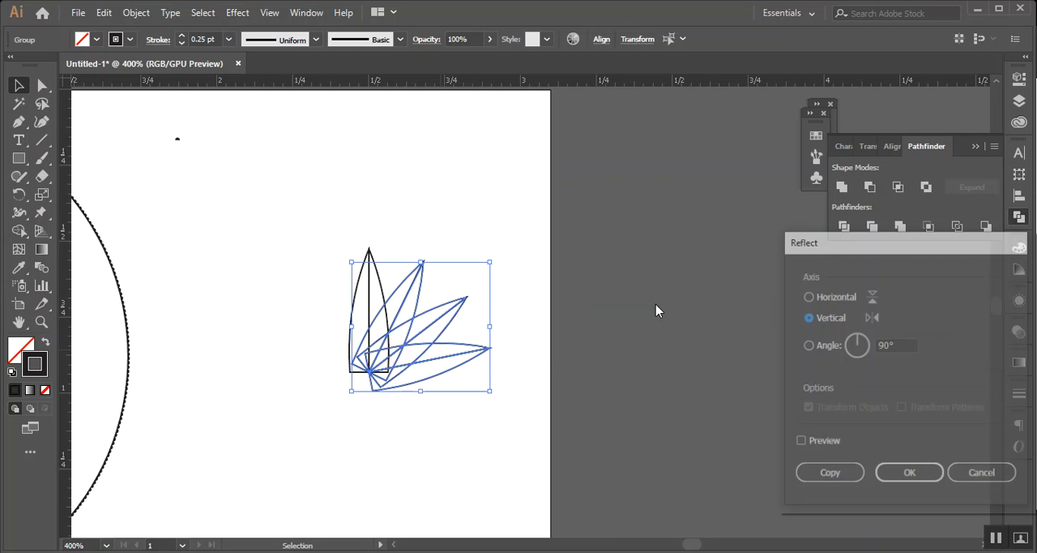
click(813, 440)
click(829, 475)
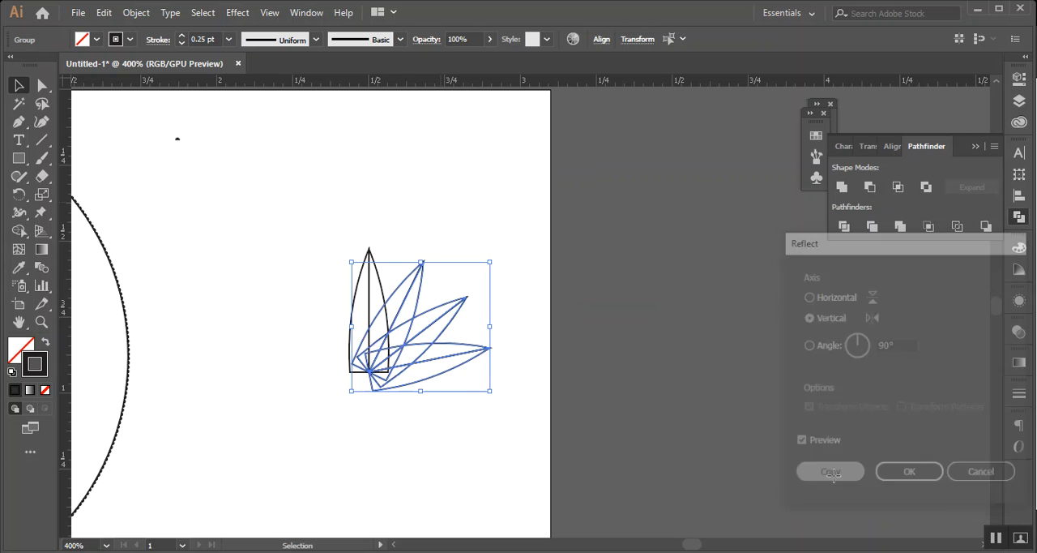
Move the mirrored petals to the left side of the flower, snapping their common base point to the centre petal's base midpoint
key(shift+Left)
key(shift+Left)
key(shift+Left)
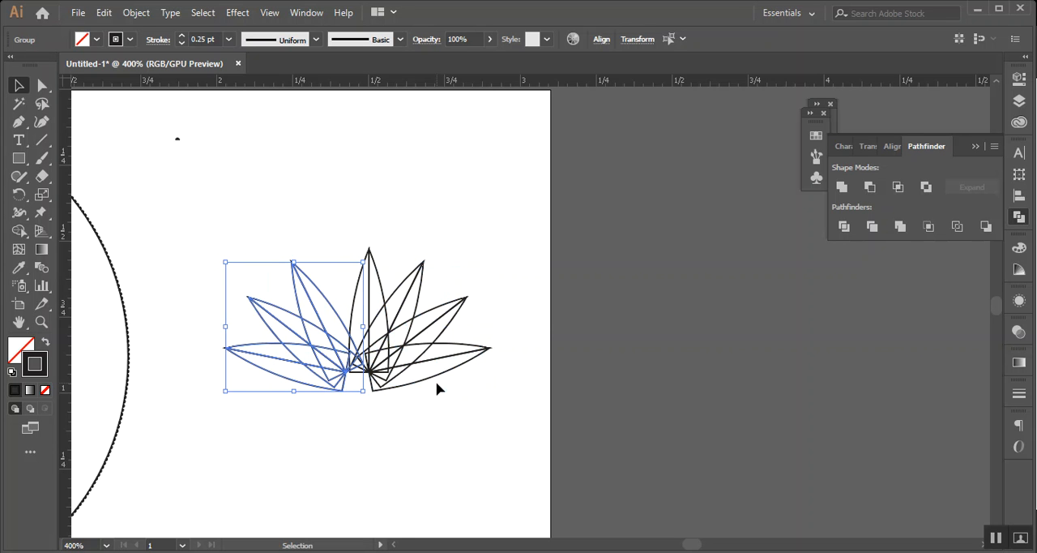
key(Right)
alt+scroll(237, 407, up, 4)
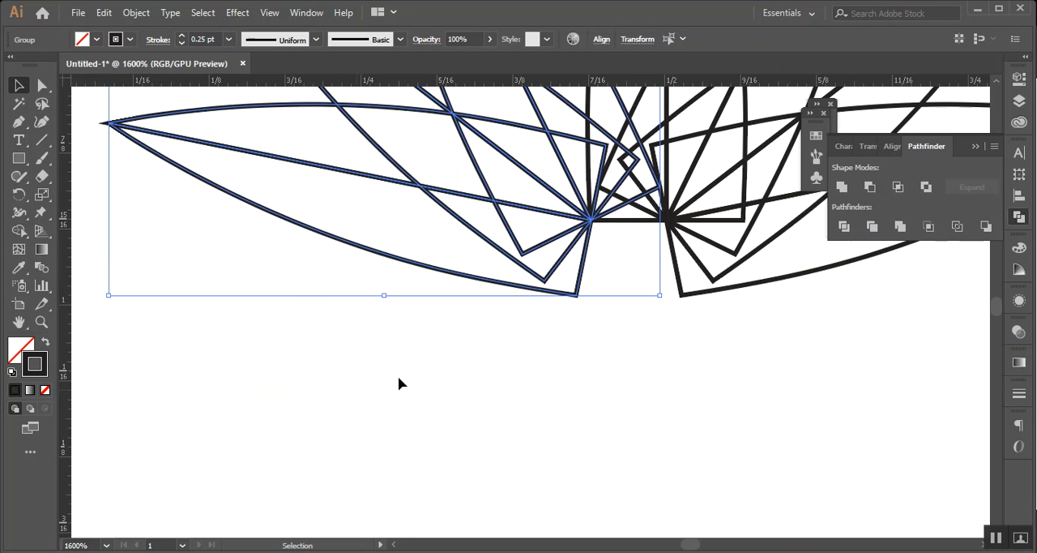
drag(590, 217, 668, 219)
click(646, 421)
scroll(646, 416, down, 4)
drag(706, 456, 424, 441)
Bring the centre petal to the front and stretch its flat base slightly downward
scroll(398, 391, up, 1)
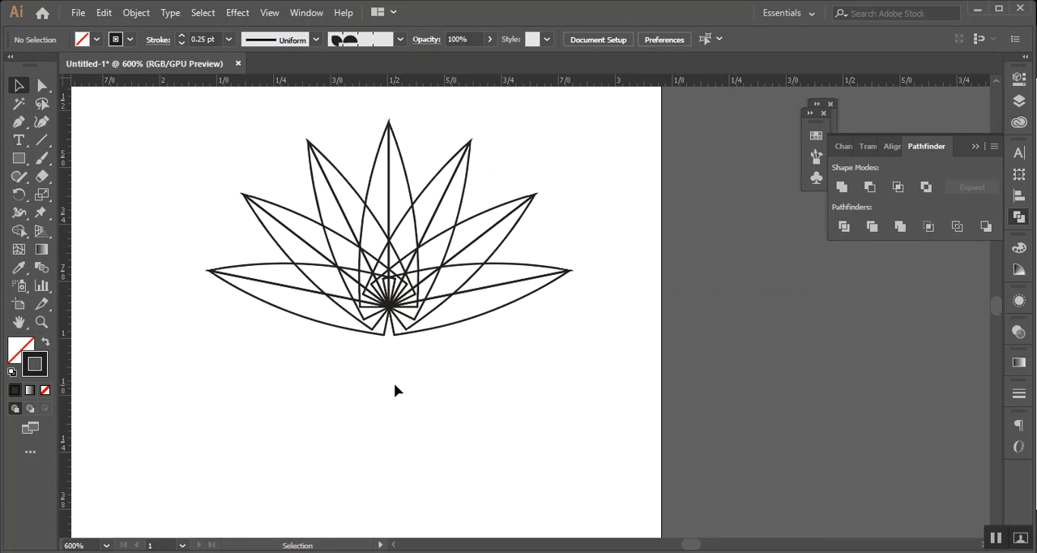
scroll(394, 390, up, 1)
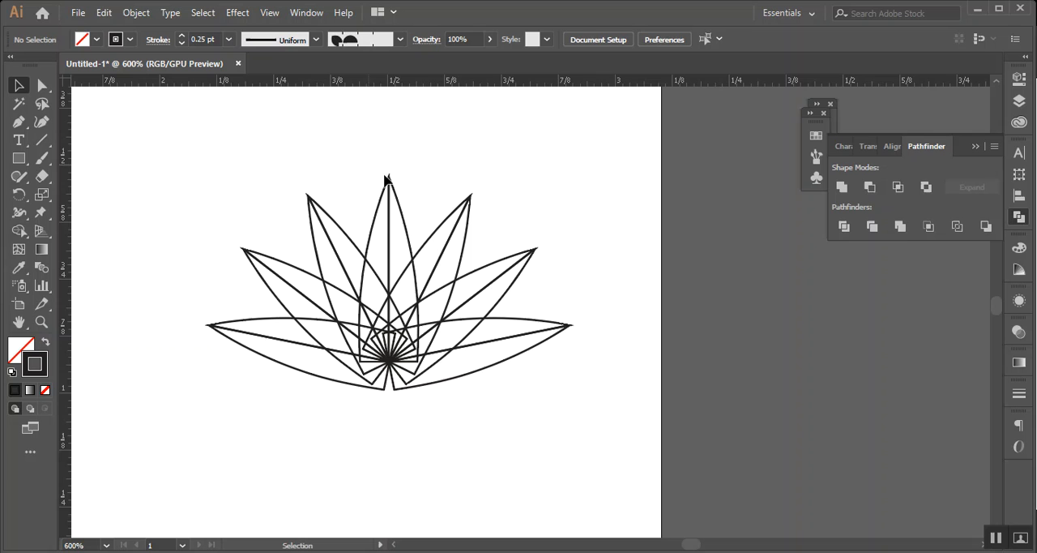
click(401, 196)
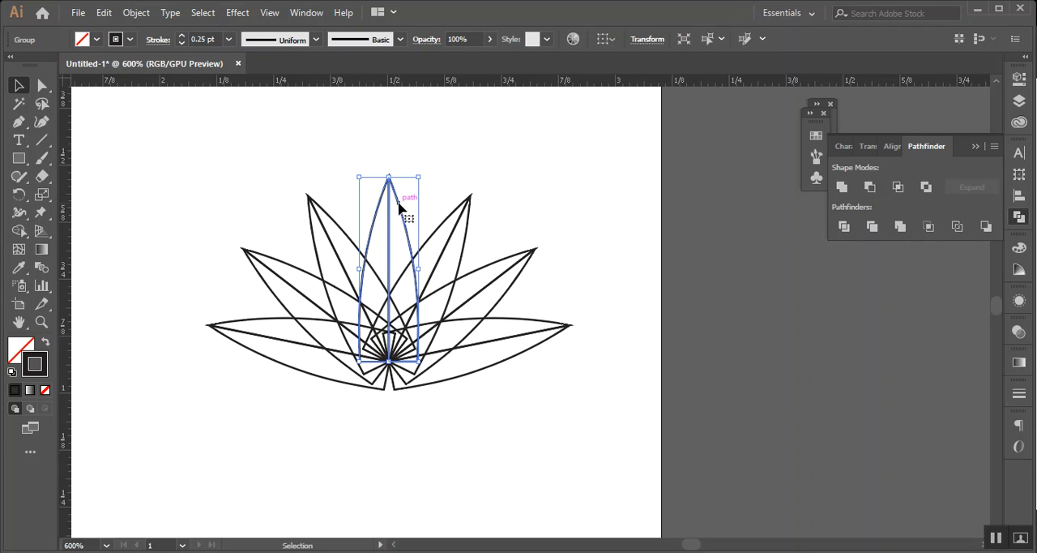
right_click(398, 204)
mouse_move(481, 370)
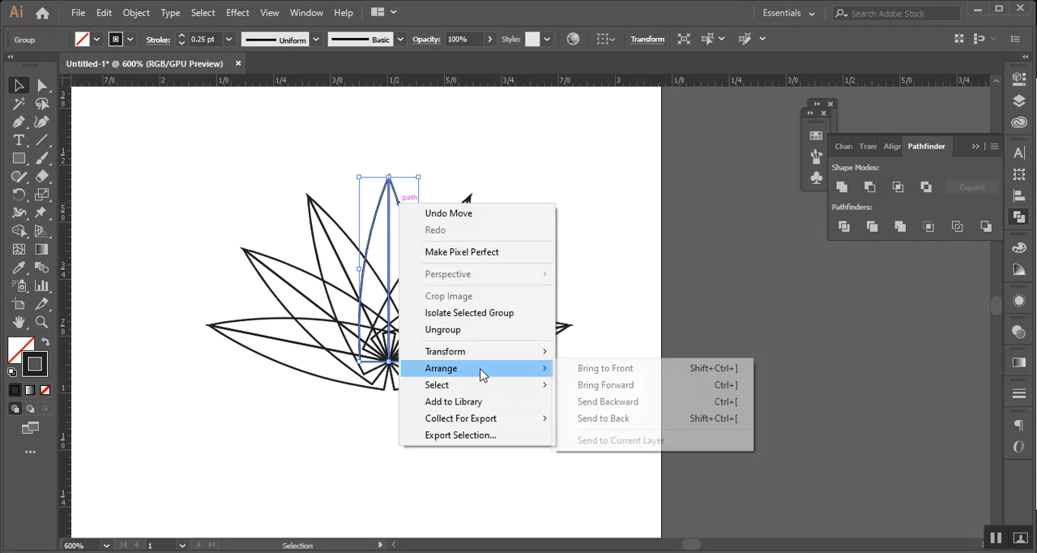
click(590, 375)
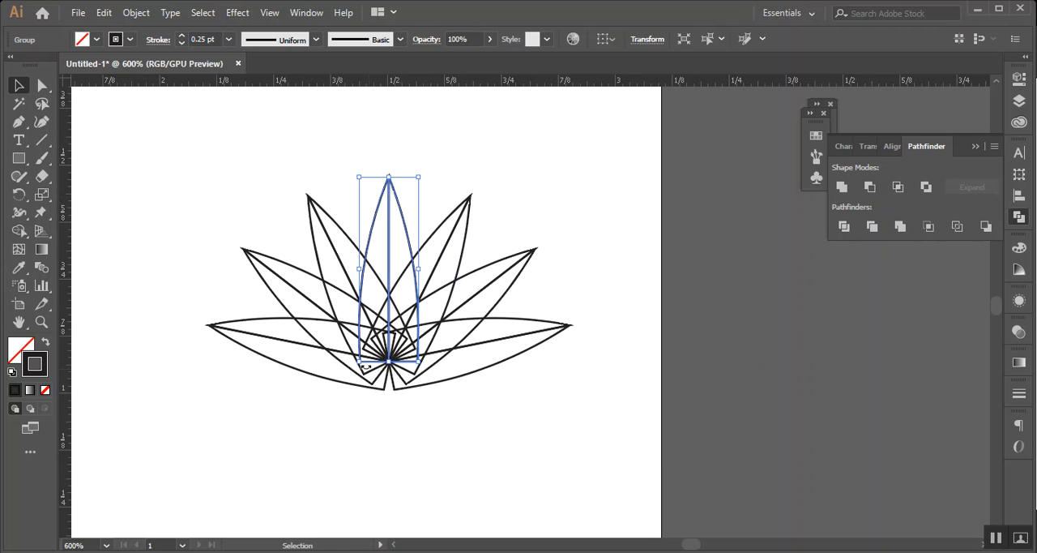
drag(390, 362, 393, 385)
click(538, 406)
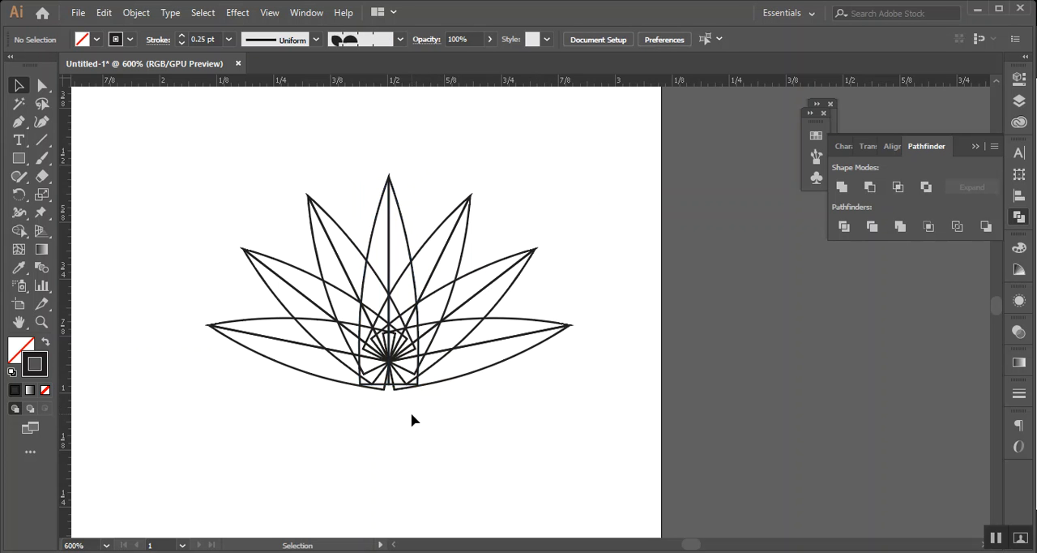
Remove the lower base corner anchor of the lowest right petal with the Pen tool
scroll(376, 398, up, 2)
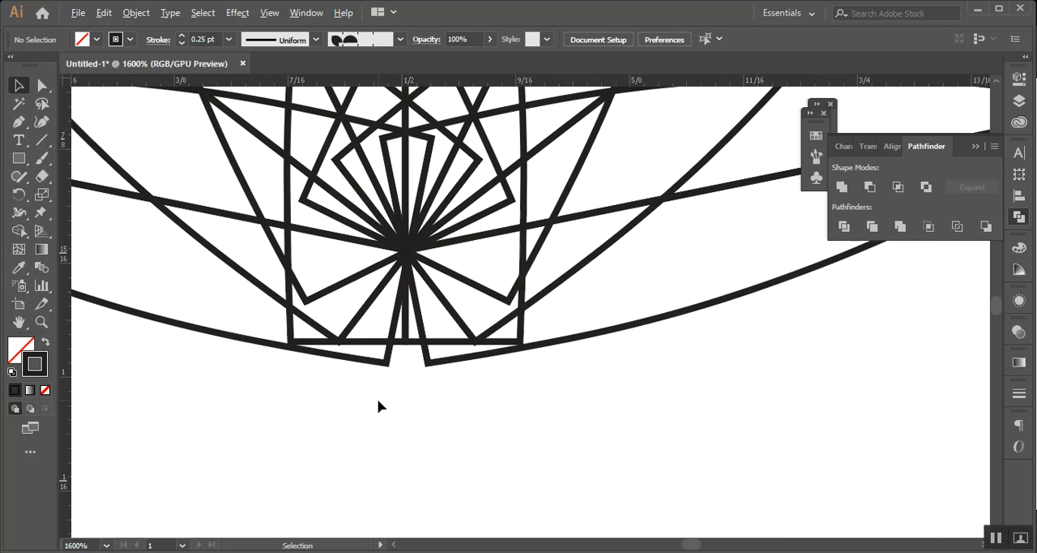
click(427, 367)
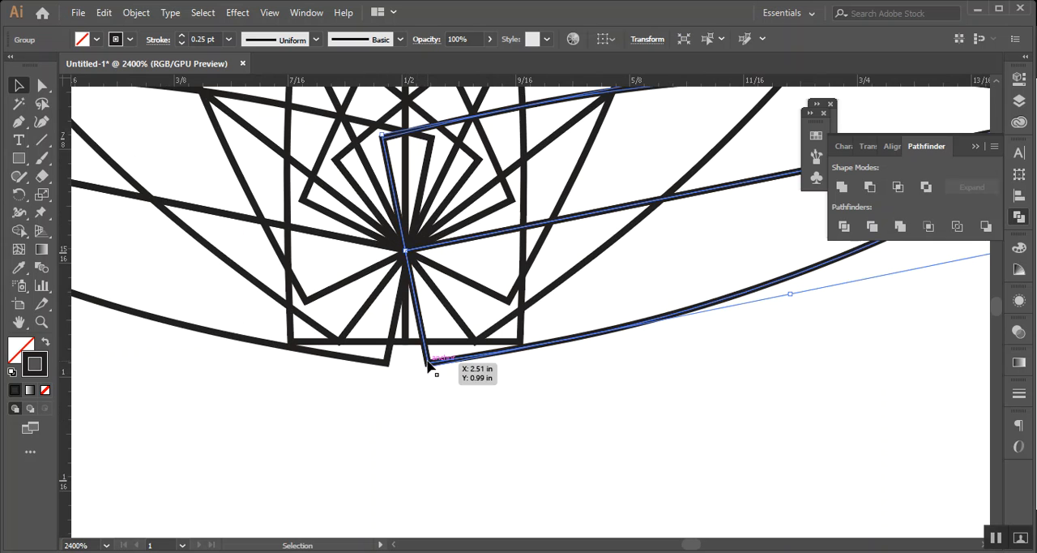
click(637, 332)
click(632, 329)
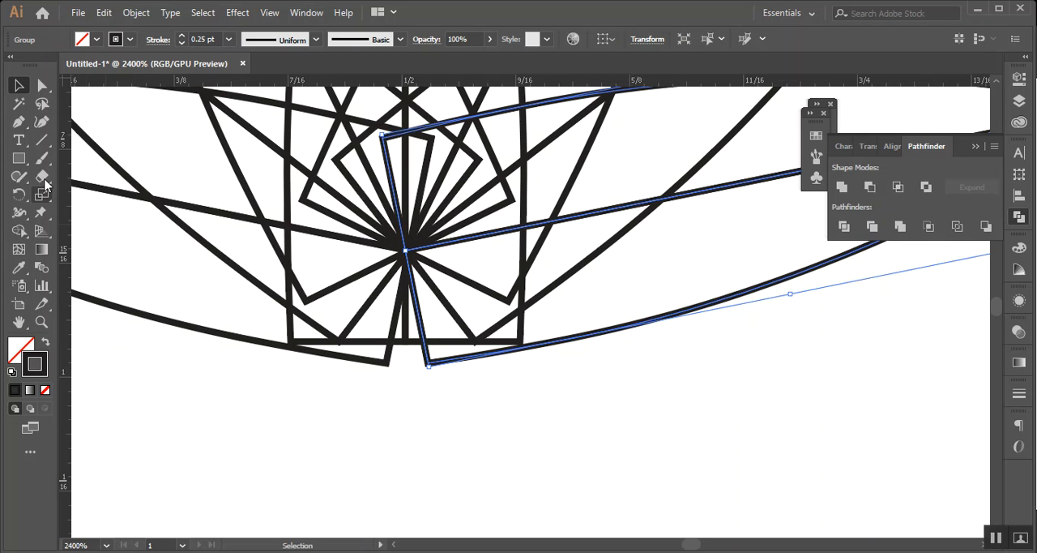
click(18, 122)
click(428, 367)
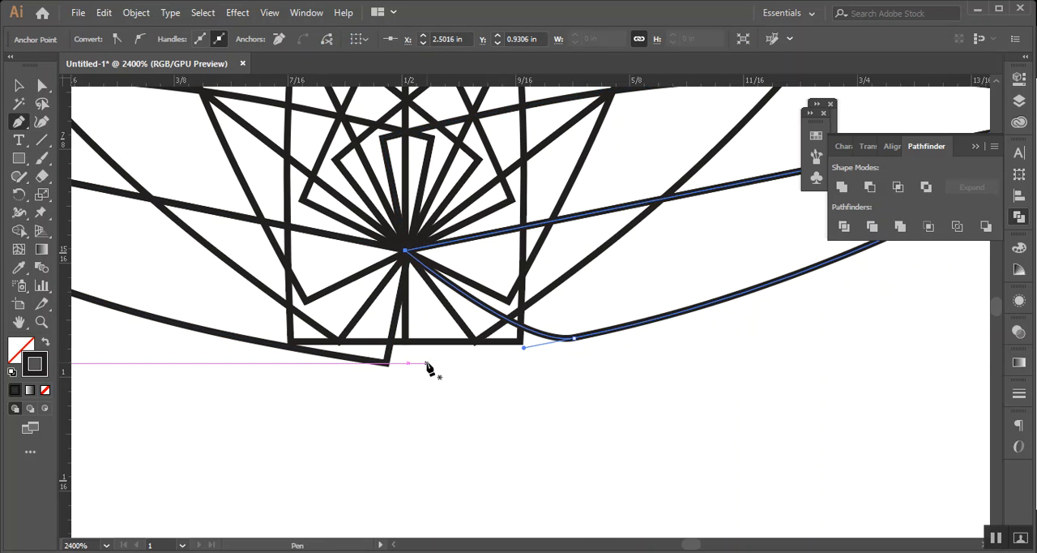
click(388, 363)
drag(387, 366, 393, 381)
click(18, 86)
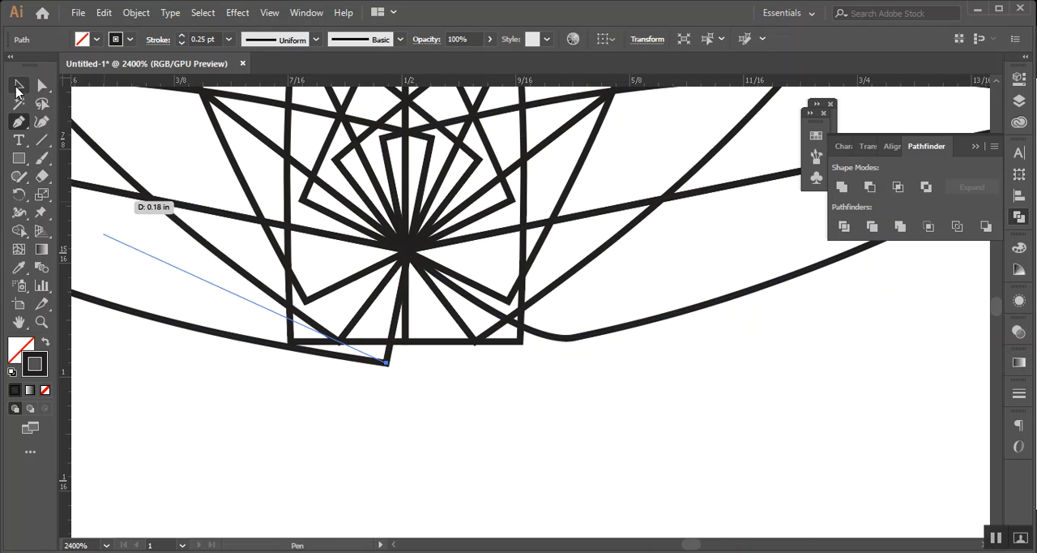
click(100, 240)
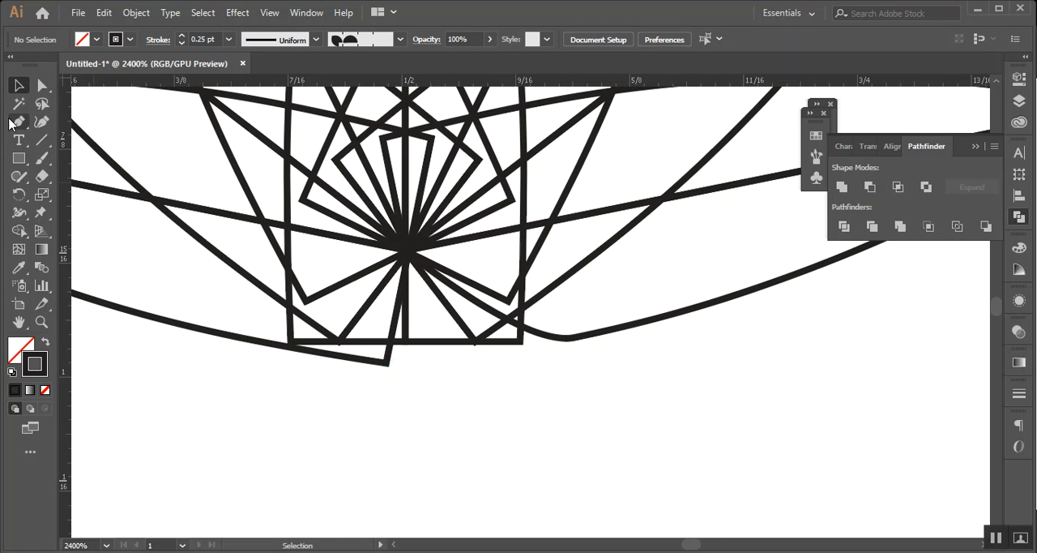
Remove the lower base corner anchor of the lowest left petal with the Pen tool and deselect it
click(166, 321)
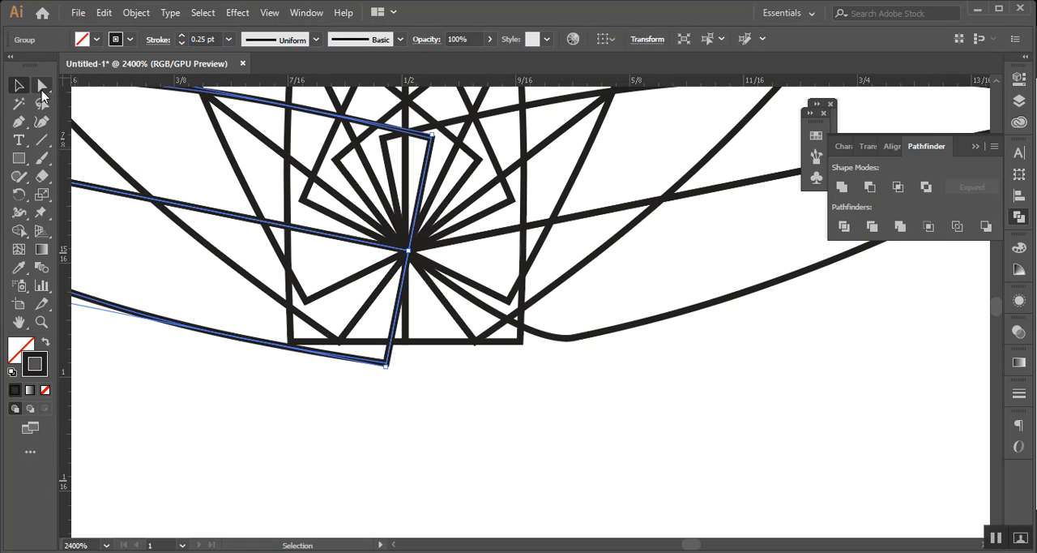
click(24, 126)
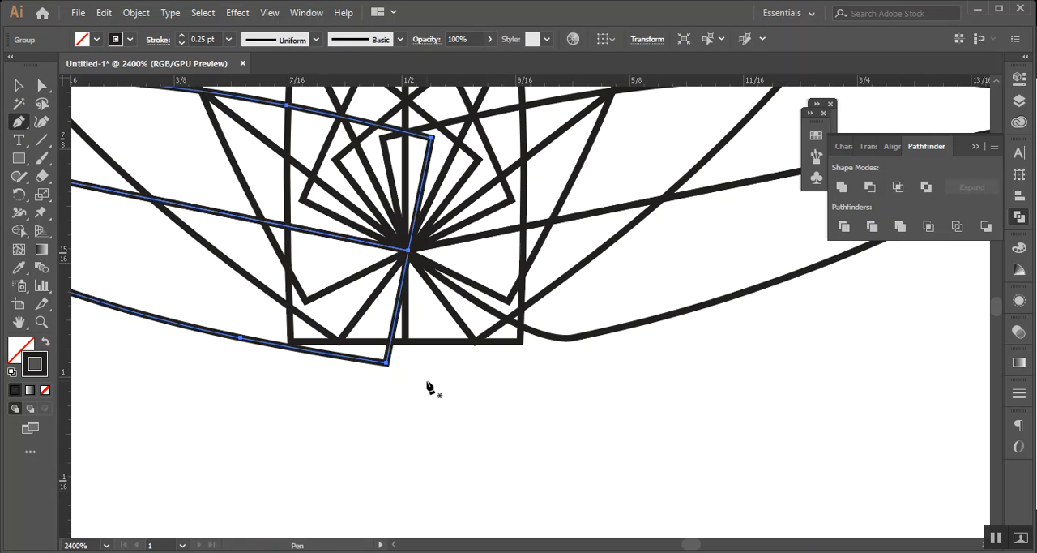
click(385, 365)
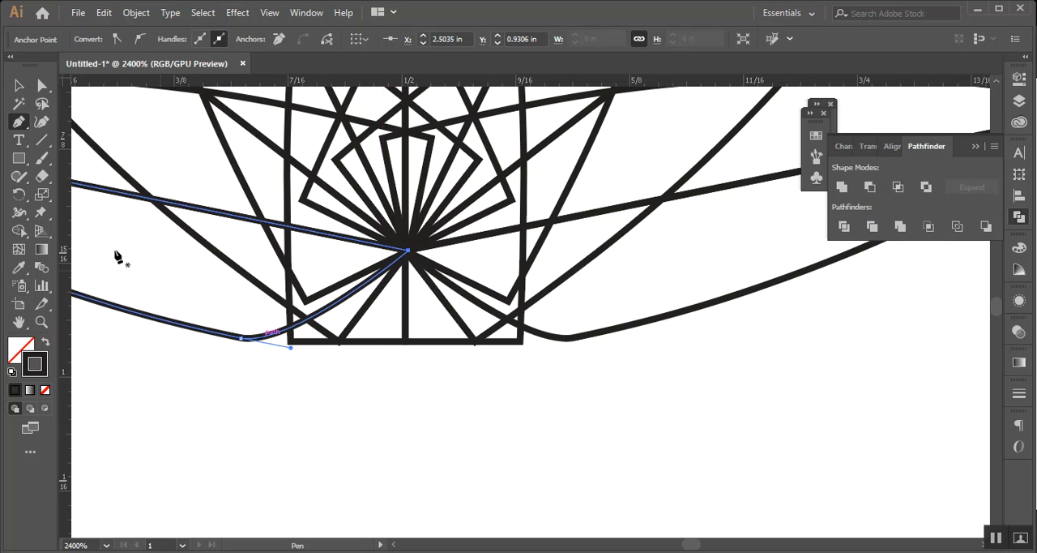
click(20, 85)
click(516, 437)
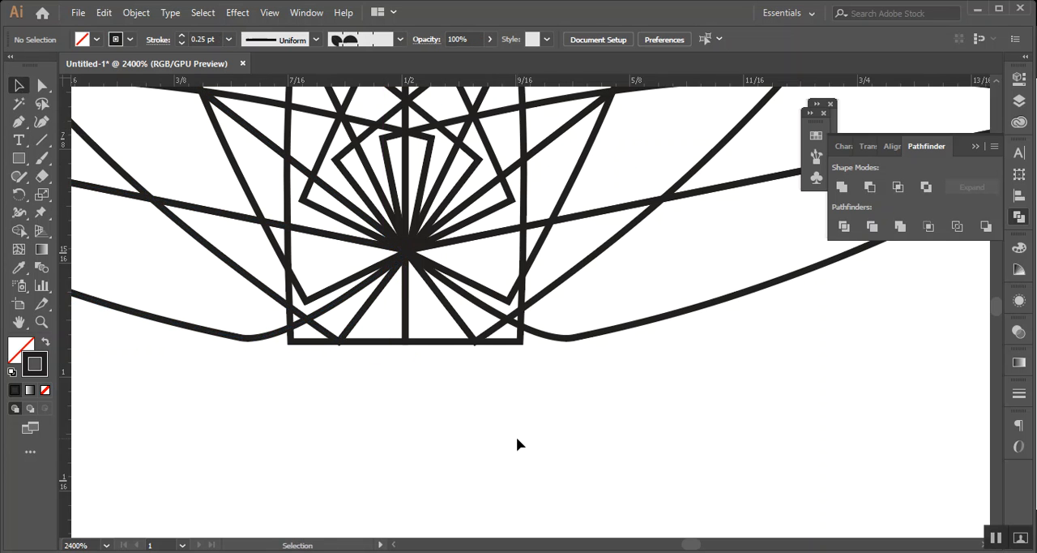
Fill all the flower's petals with the gray colour 999999
scroll(517, 437, down, 4)
scroll(591, 414, up, 1)
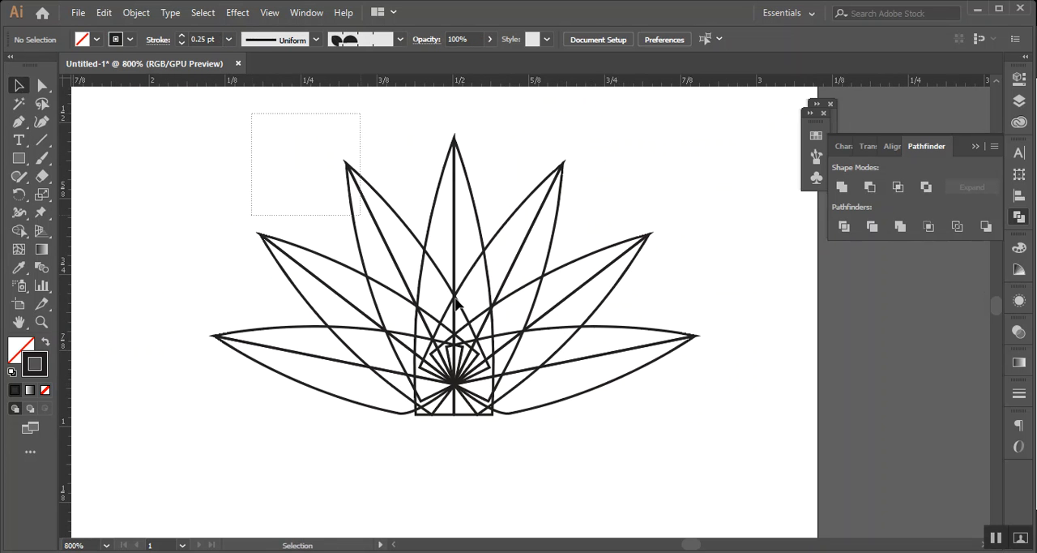
click(456, 302)
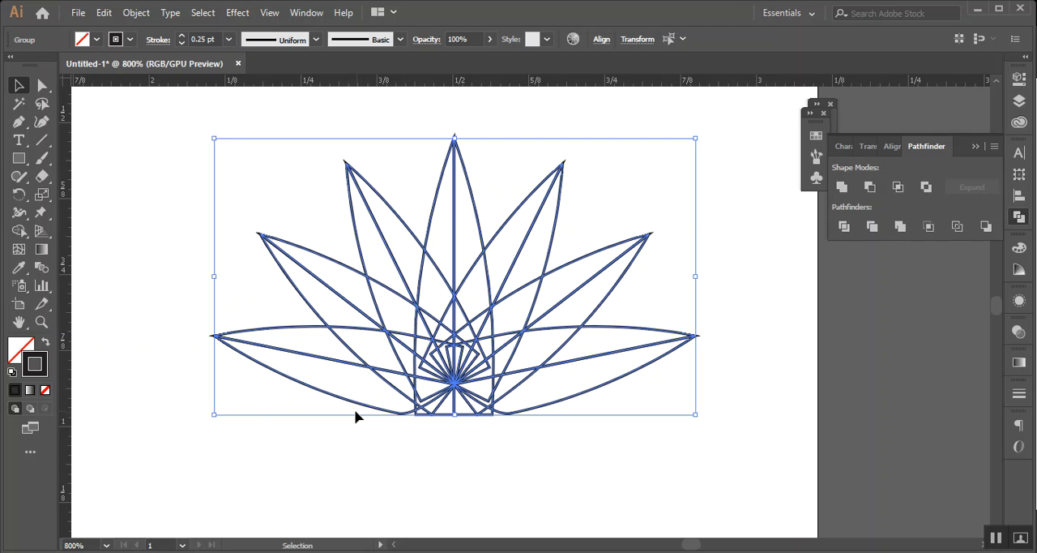
click(96, 39)
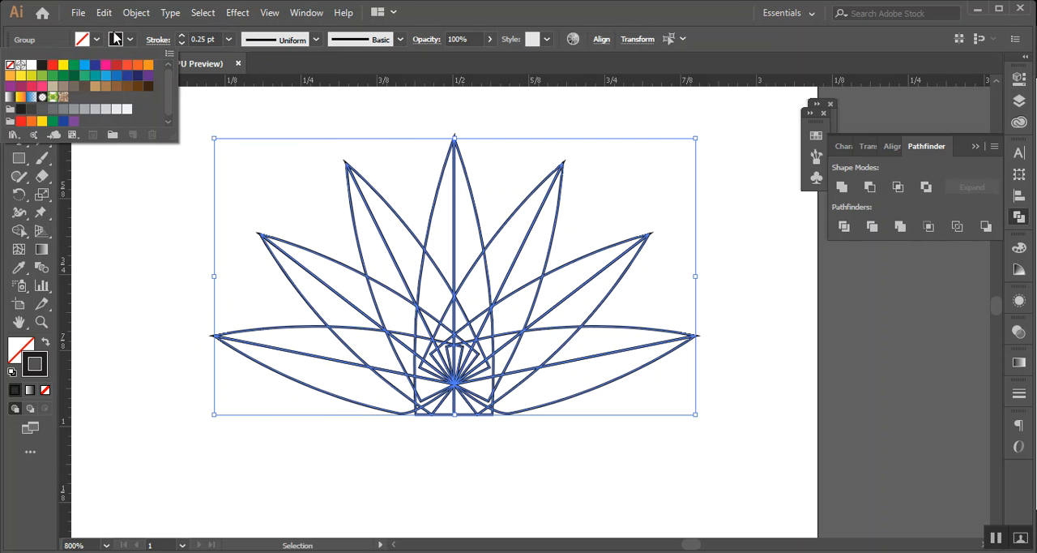
click(88, 43)
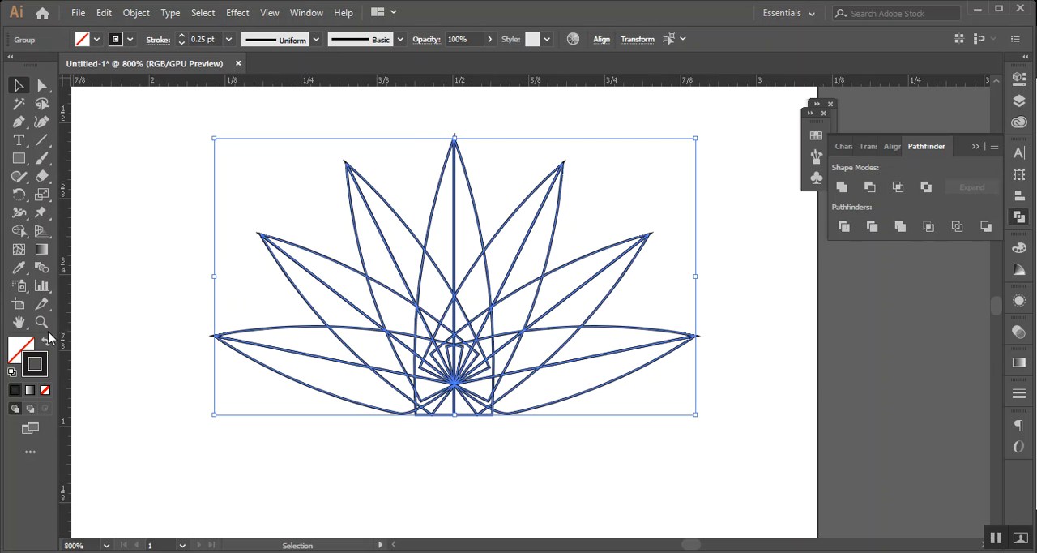
double_click(27, 350)
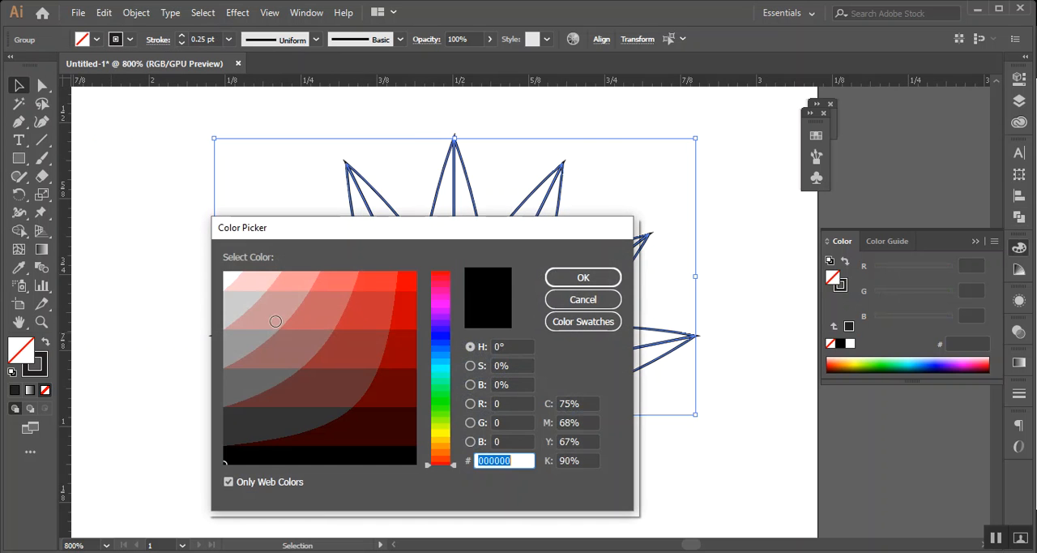
click(233, 343)
click(594, 286)
click(718, 464)
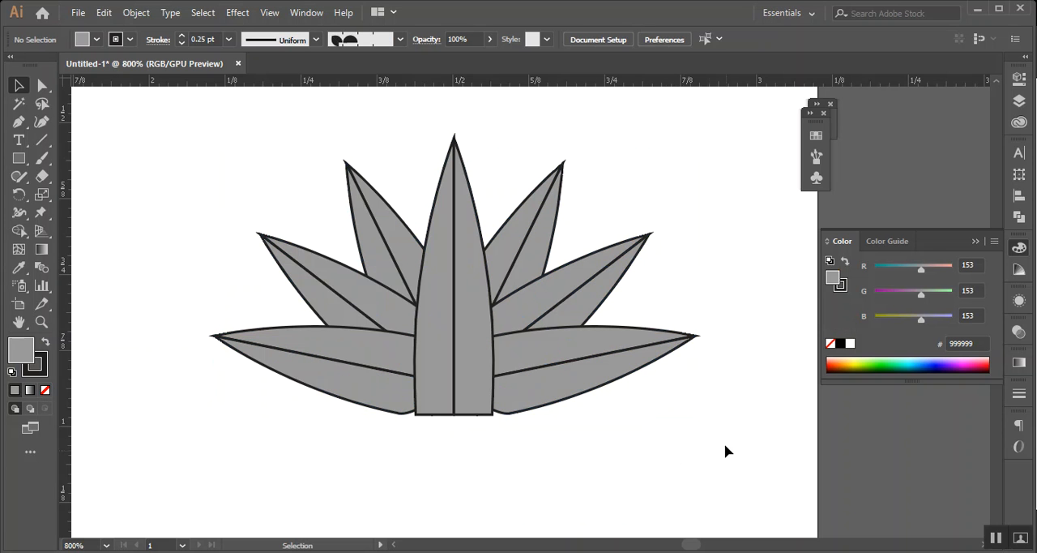
Select all seven petals and fill them with white, FFFFFF
scroll(640, 397, up, 2)
click(576, 340)
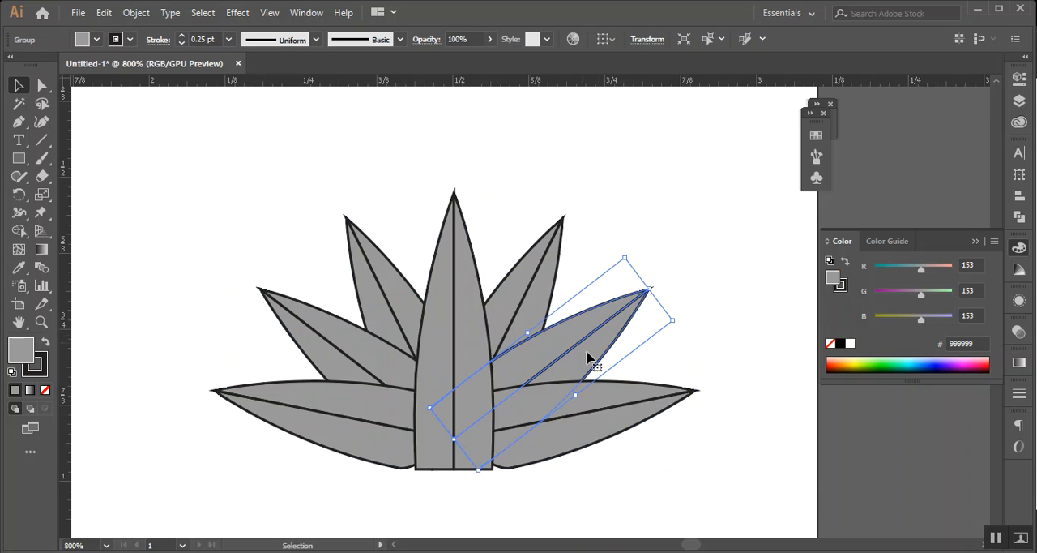
click(612, 397)
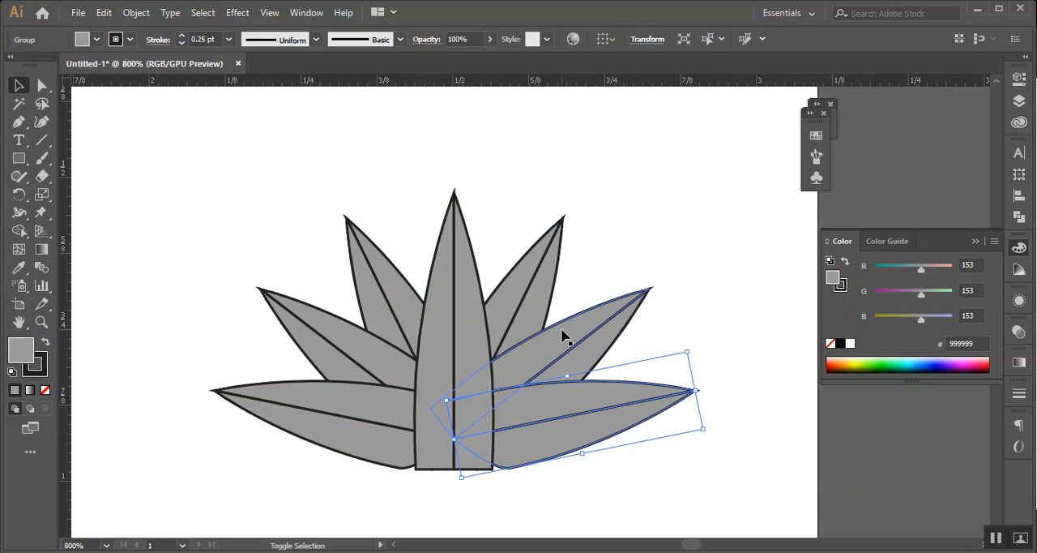
shift+click(561, 335)
shift+click(513, 287)
shift+click(442, 297)
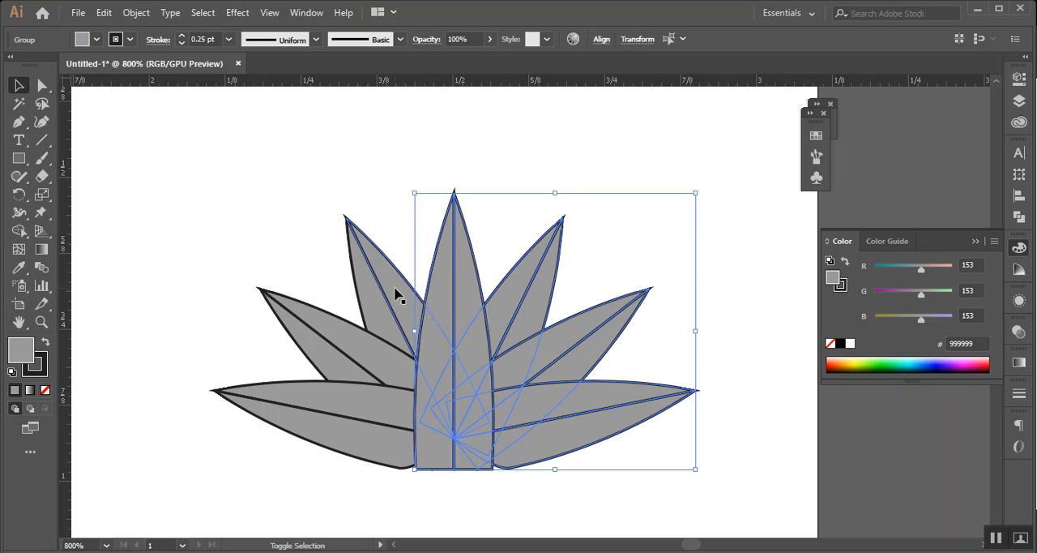
shift+click(367, 293)
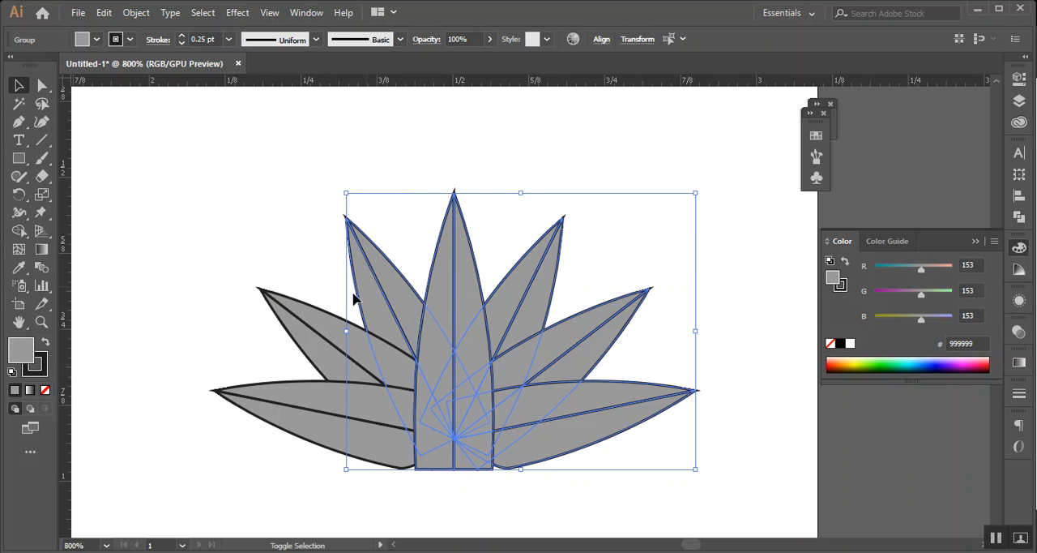
shift+click(313, 344)
shift+click(312, 433)
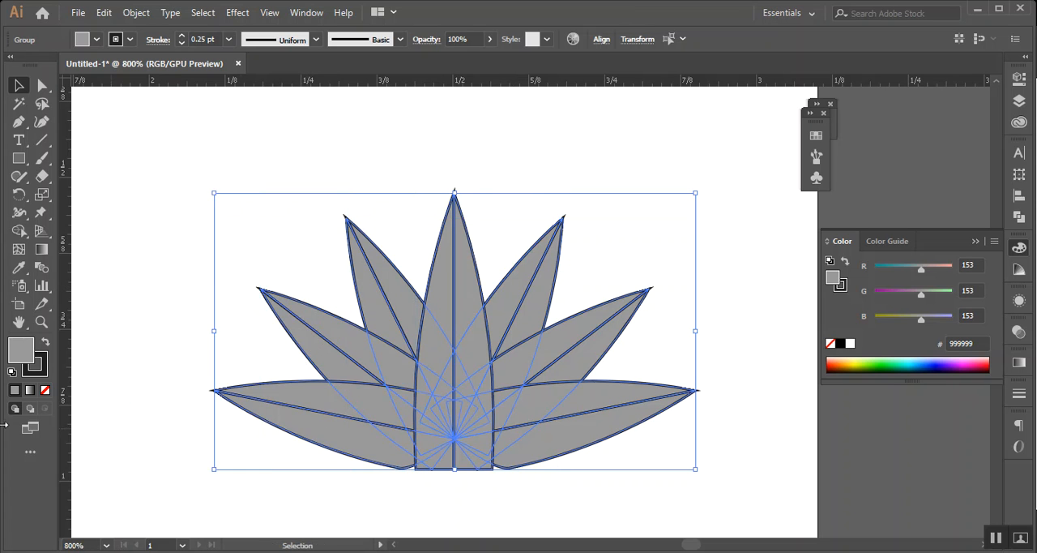
double_click(27, 361)
click(231, 273)
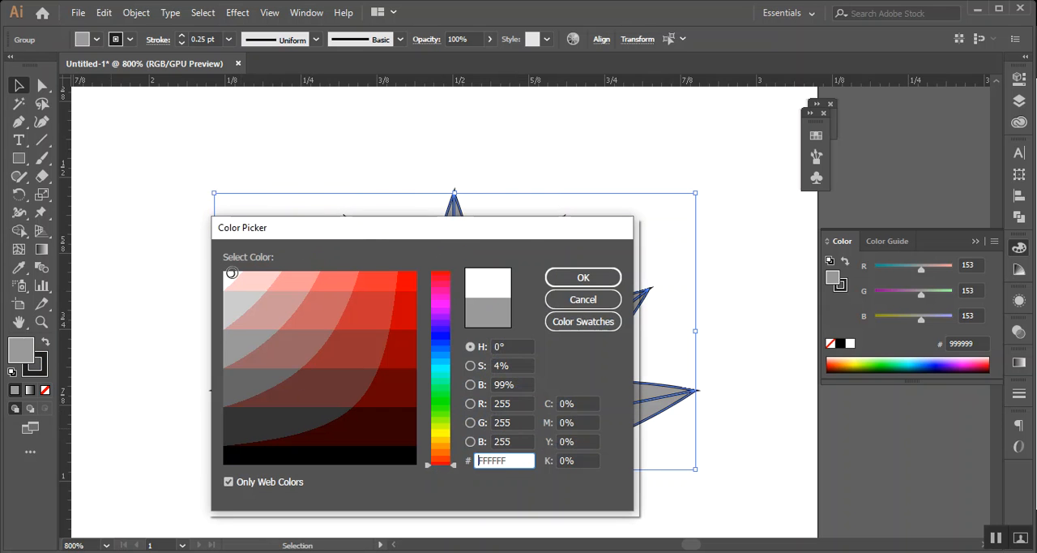
click(582, 278)
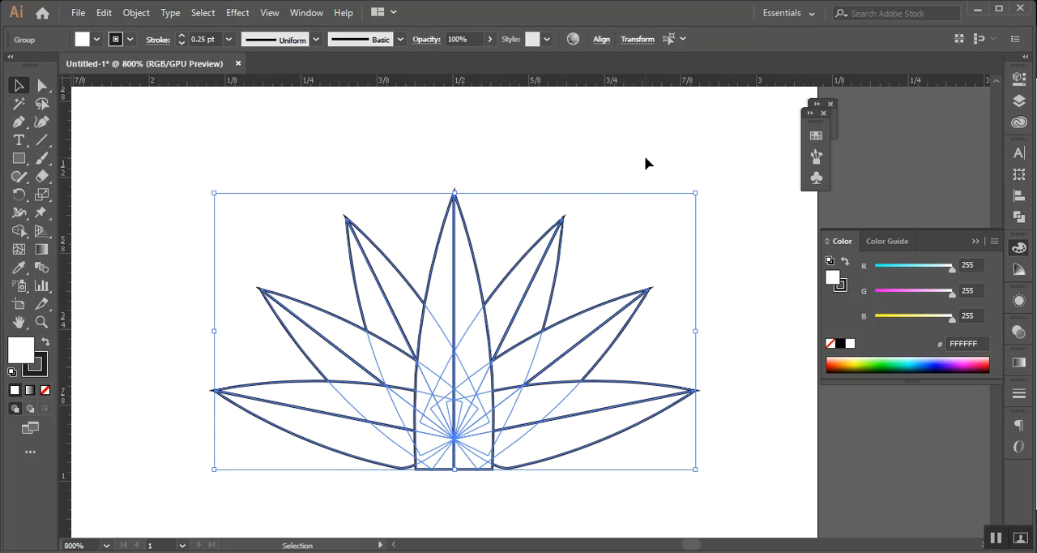
click(645, 161)
Ungroup all the petals so that their halves become separate paths
click(457, 232)
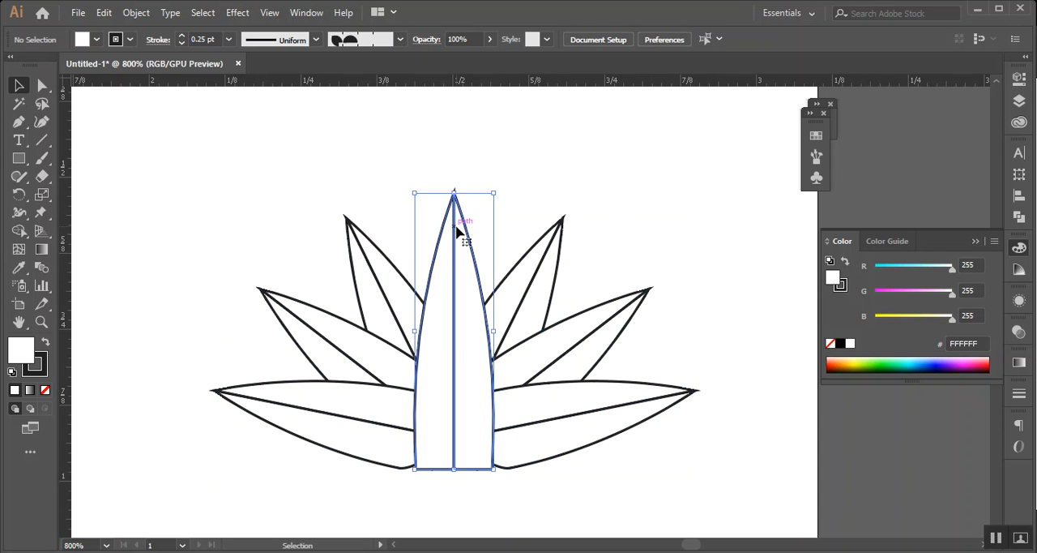
right_click(537, 176)
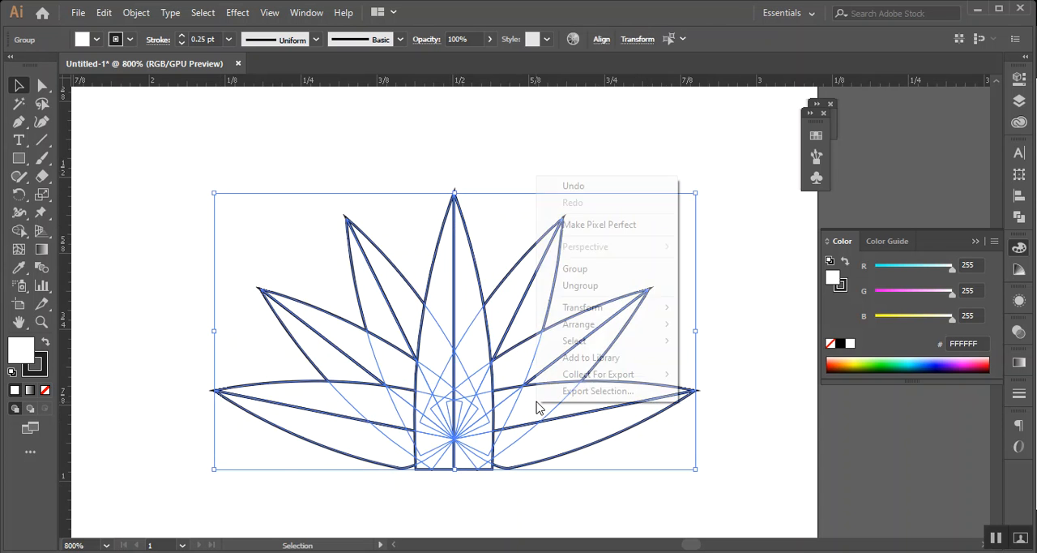
click(596, 290)
click(699, 491)
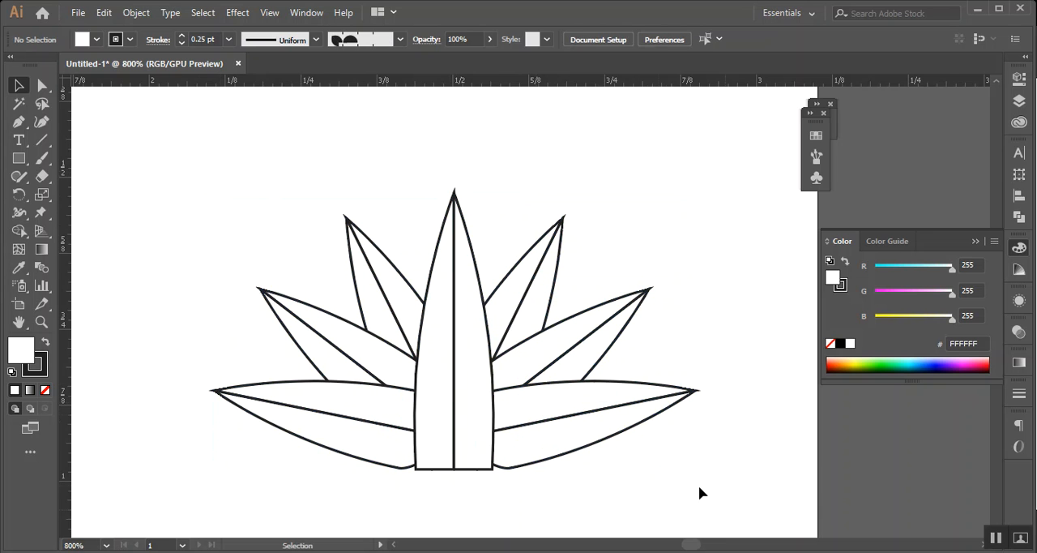
click(634, 378)
drag(211, 208, 709, 478)
click(753, 486)
Fill the centre petal's right half, the right petals' lower halves and the left petals' upper halves with gray 999999
click(637, 433)
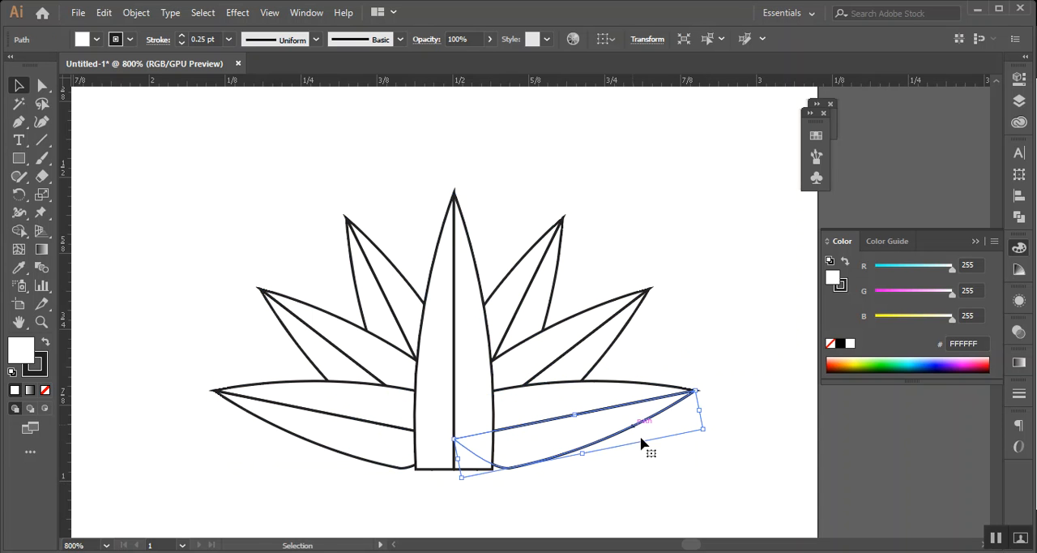
shift+click(614, 346)
shift+click(556, 270)
shift+click(465, 242)
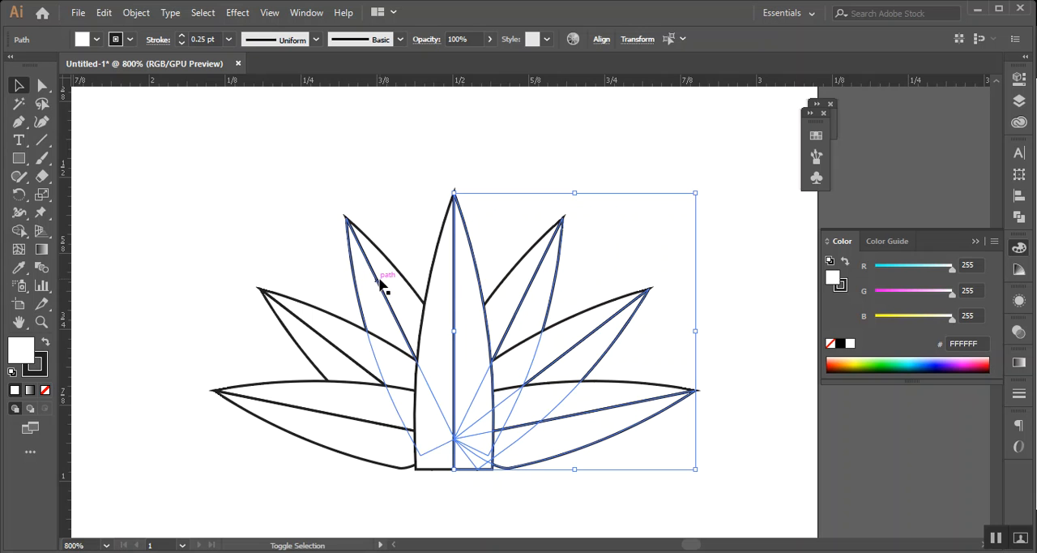
shift+click(388, 286)
shift+click(318, 316)
shift+click(294, 393)
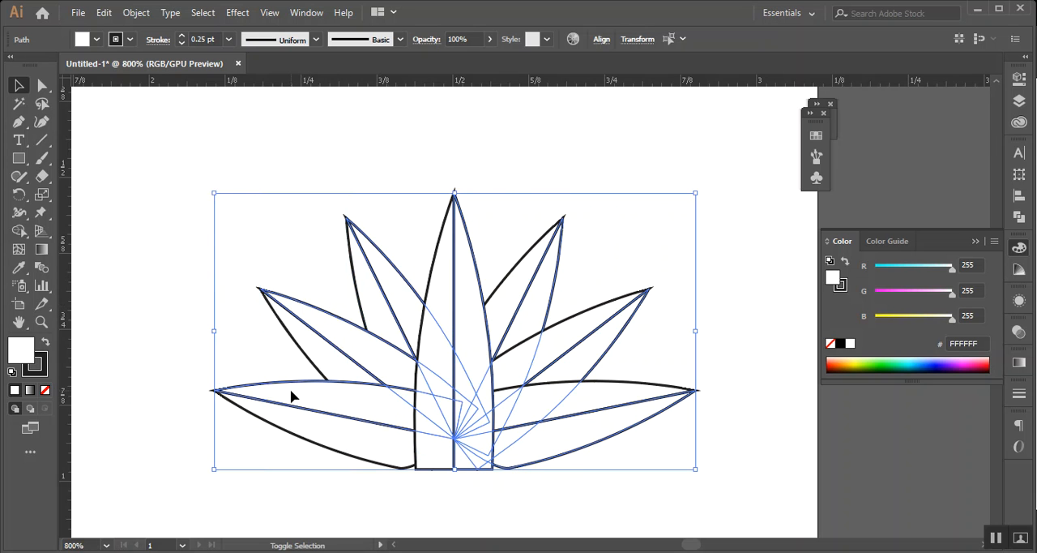
double_click(21, 356)
click(230, 343)
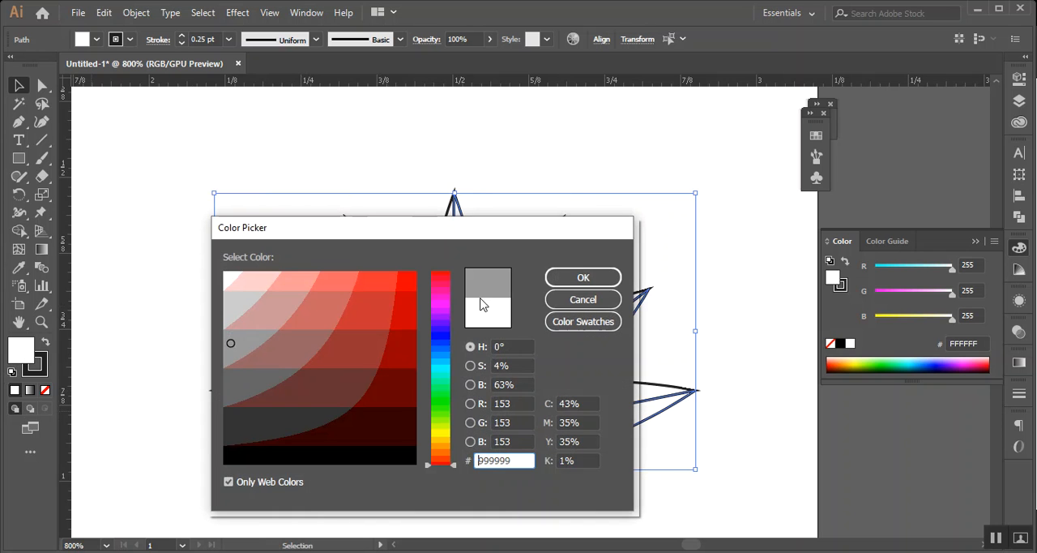
click(580, 279)
click(731, 307)
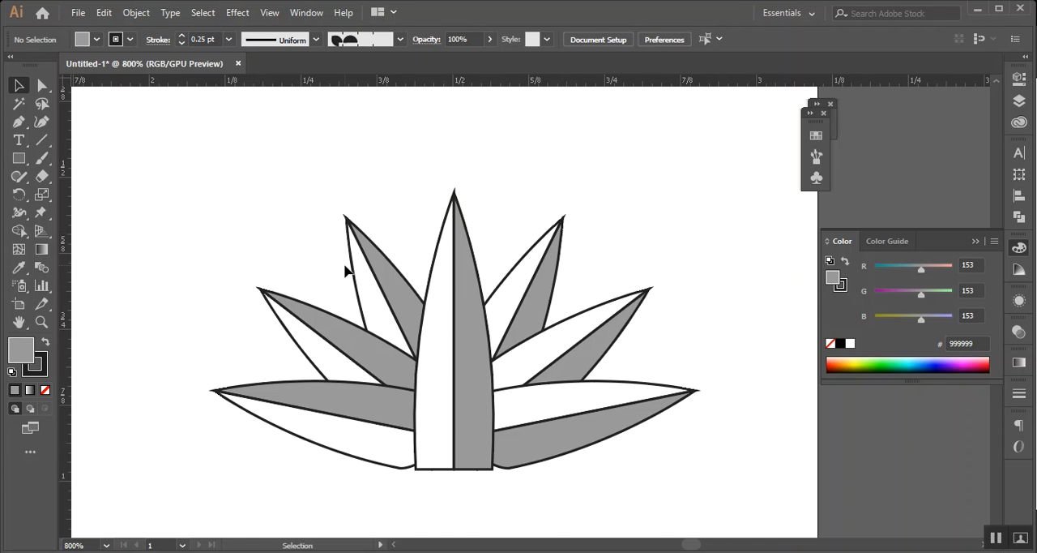
Apply a round join to the stroke corners of the whole flower
scroll(345, 270, up, 1)
scroll(348, 216, down, 2)
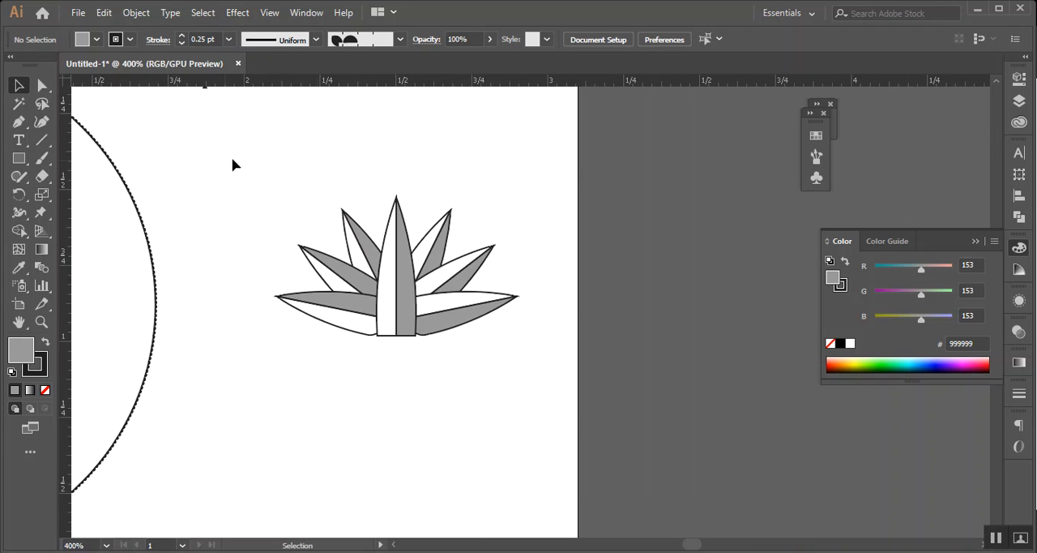
drag(233, 165, 511, 359)
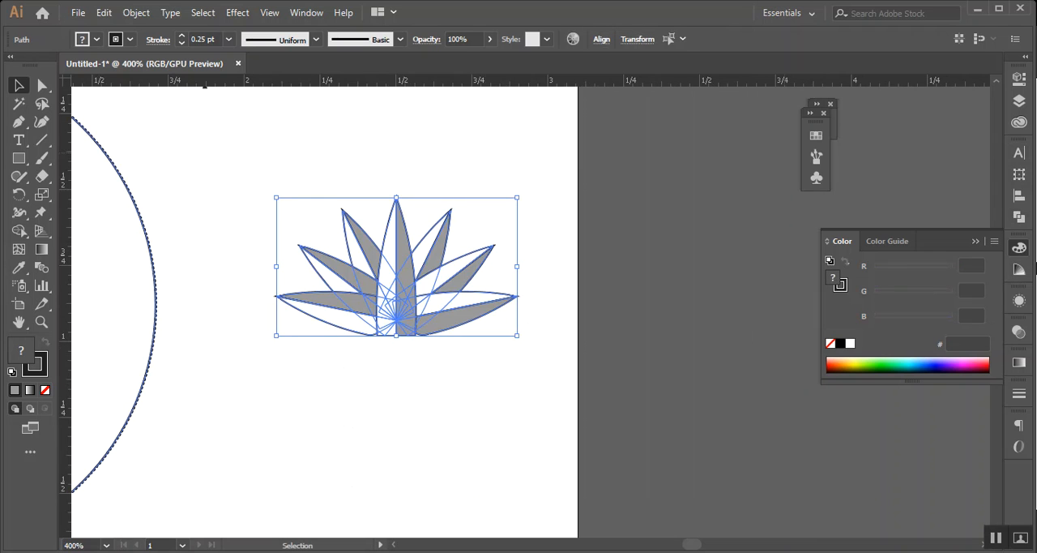
click(1019, 393)
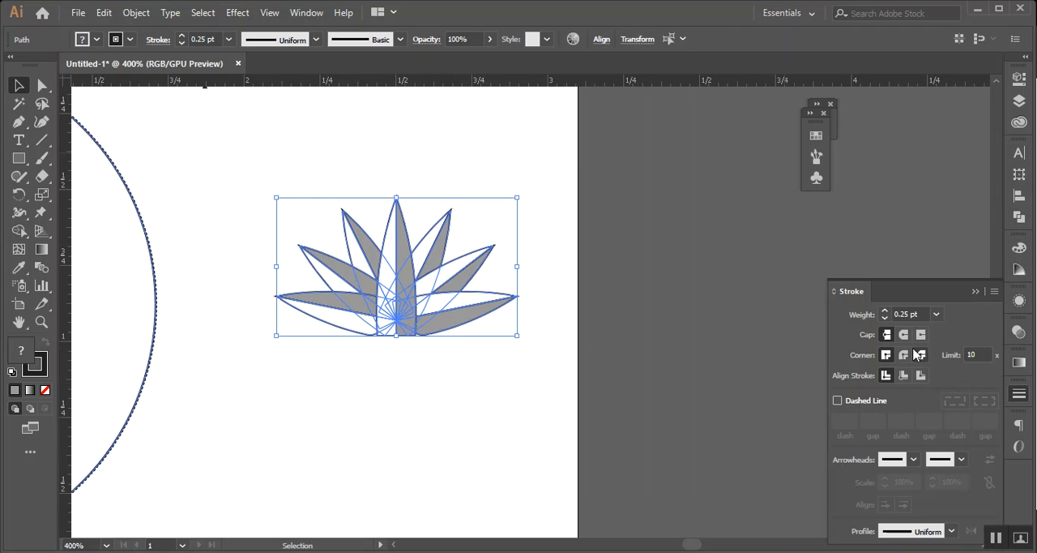
click(905, 356)
click(524, 358)
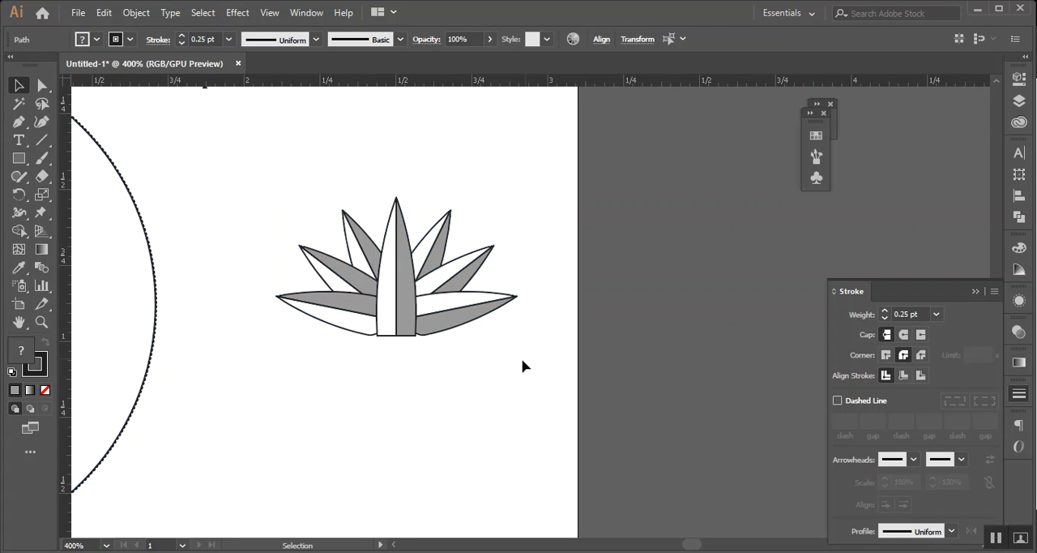
Raise the flat base of the centre petal's two halves slightly
scroll(427, 393, up, 3)
scroll(427, 394, up, 1)
drag(468, 230, 544, 429)
drag(574, 329, 517, 421)
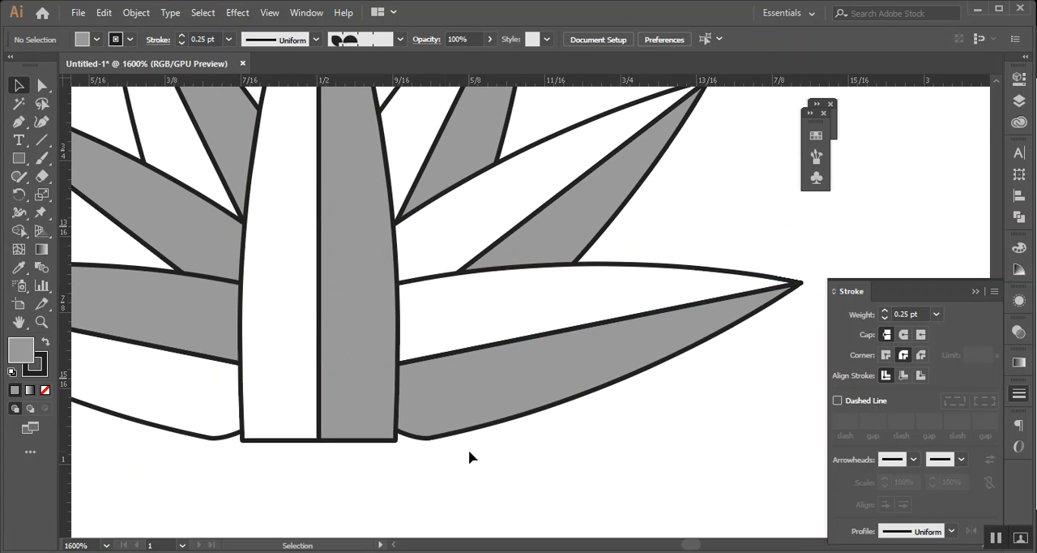
click(325, 441)
mouse_move(321, 427)
mouse_down()
mouse_move(326, 438)
mouse_move(323, 430)
mouse_up()
click(378, 494)
click(360, 490)
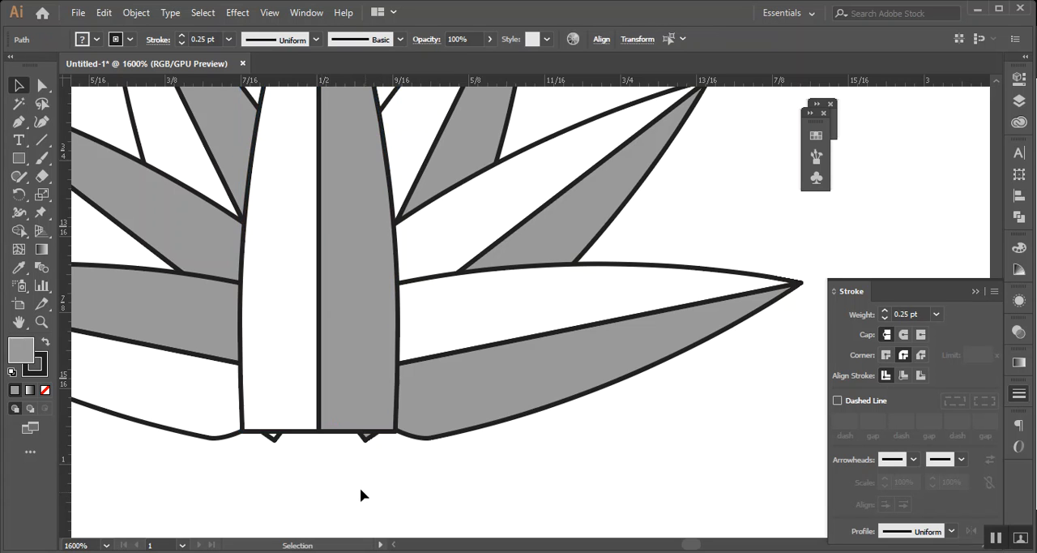
Remove the base corner anchor of the middle right petal's gray half that protrudes below the centre petal, using the Pen tool
click(365, 441)
click(18, 122)
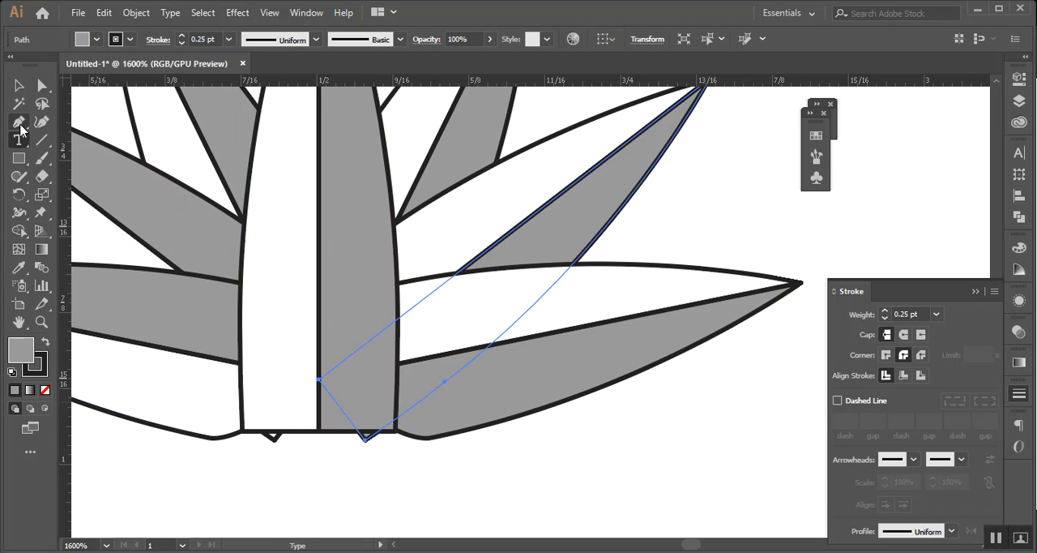
click(367, 441)
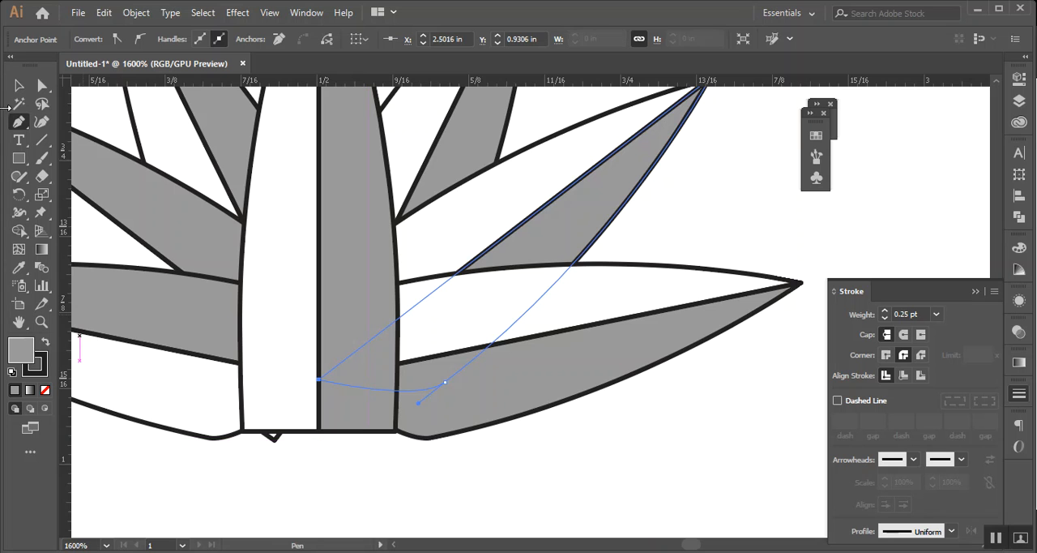
click(19, 86)
Remove the base corner anchor of the middle left petal's white half that protrudes below the centre petal, using the Pen tool
click(278, 475)
click(277, 445)
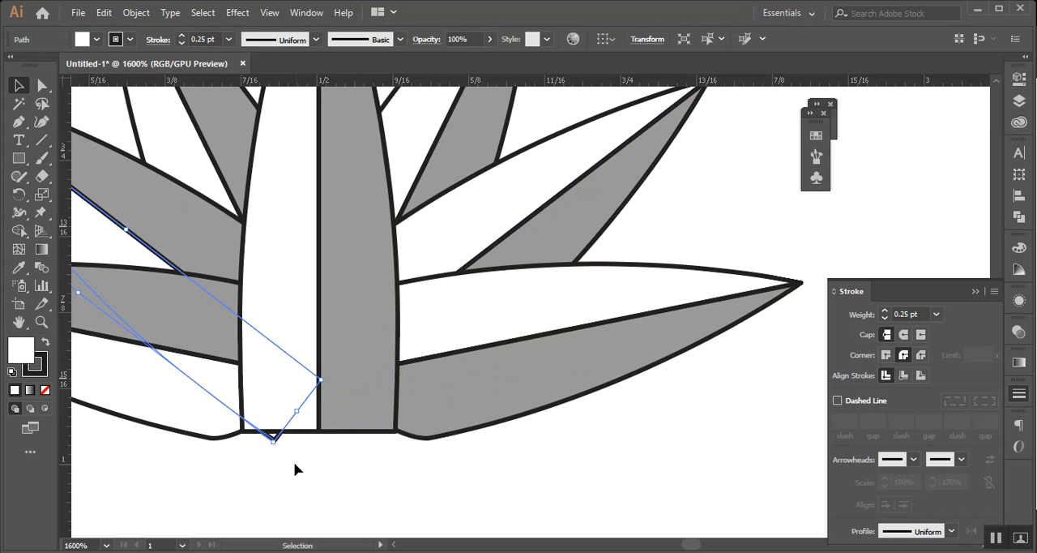
click(18, 122)
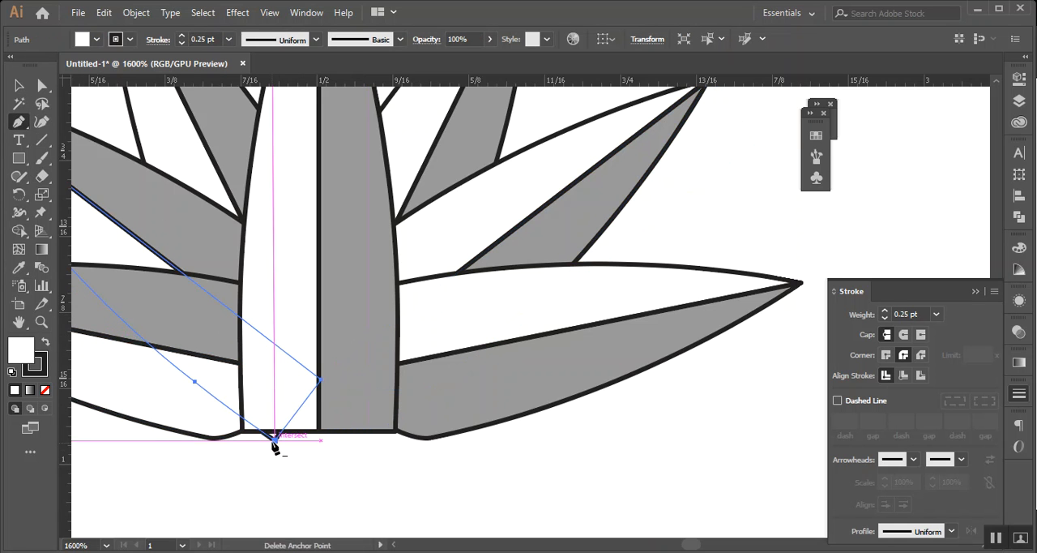
click(276, 442)
click(17, 85)
Draw a narrow stem rectangle about 0.01 in wide and 0.05 in high downward from the midpoint of the centre petal's base
click(19, 158)
scroll(253, 351, down, 2)
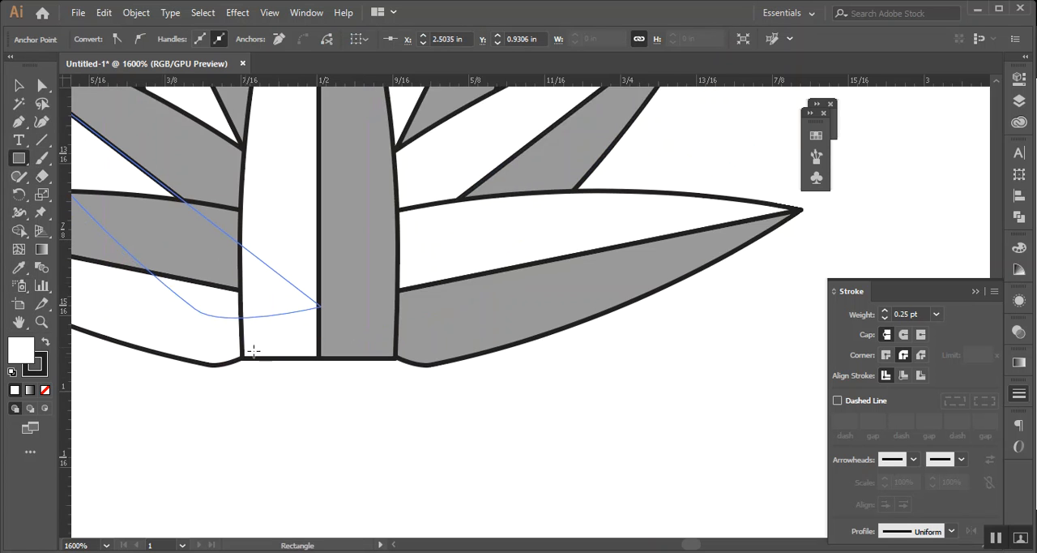
drag(317, 358, 337, 417)
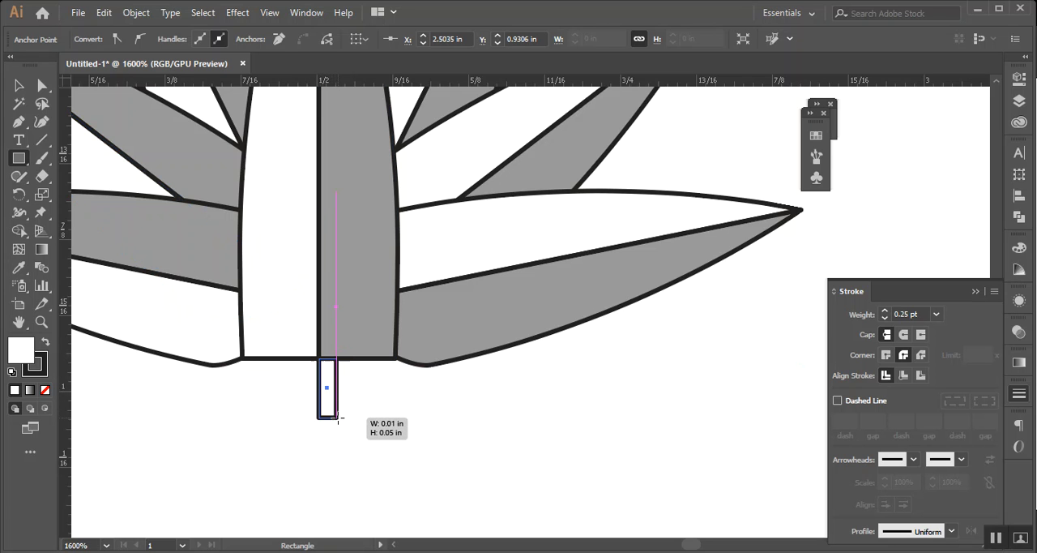
click(18, 86)
click(536, 448)
Duplicate the stem rectangle directly to its left so that the two share an edge at the petal's centre line
scroll(347, 406, up, 2)
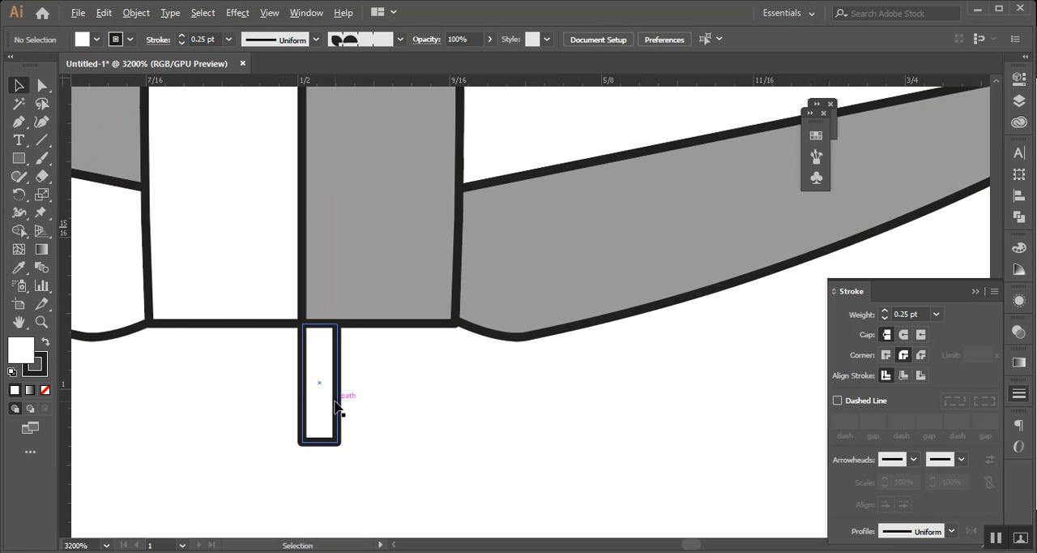
drag(340, 398, 300, 405)
click(380, 411)
Unite the gray right half of the centre petal with the right stem rectangle into one shape
click(338, 310)
click(339, 415)
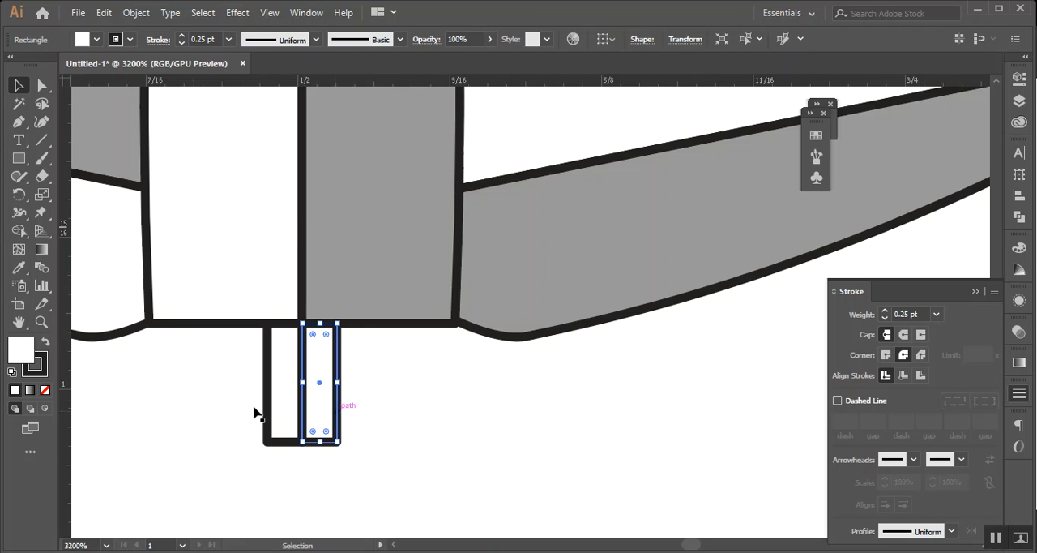
click(1019, 217)
click(843, 188)
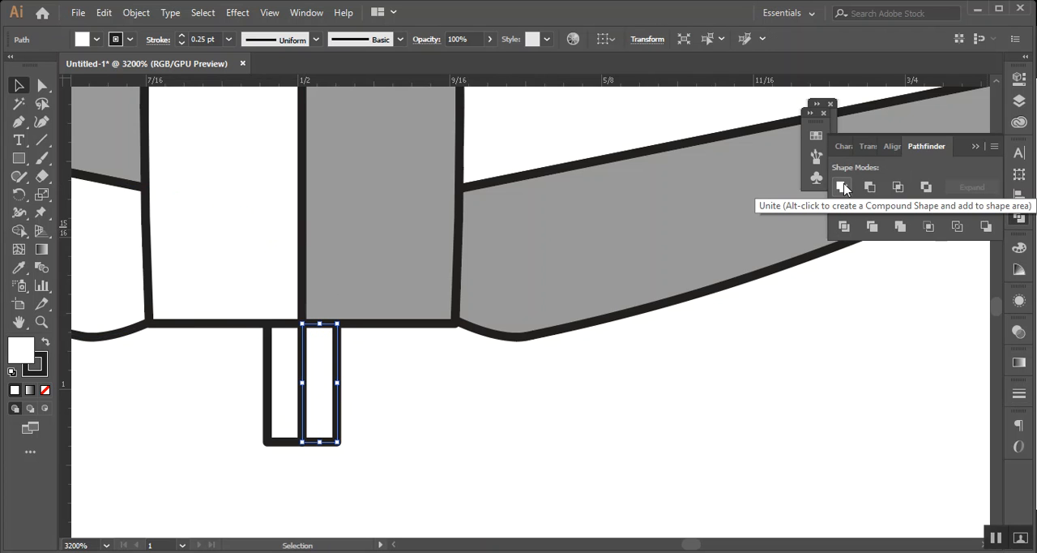
click(589, 487)
click(412, 303)
shift+click(333, 391)
click(339, 394)
click(376, 284)
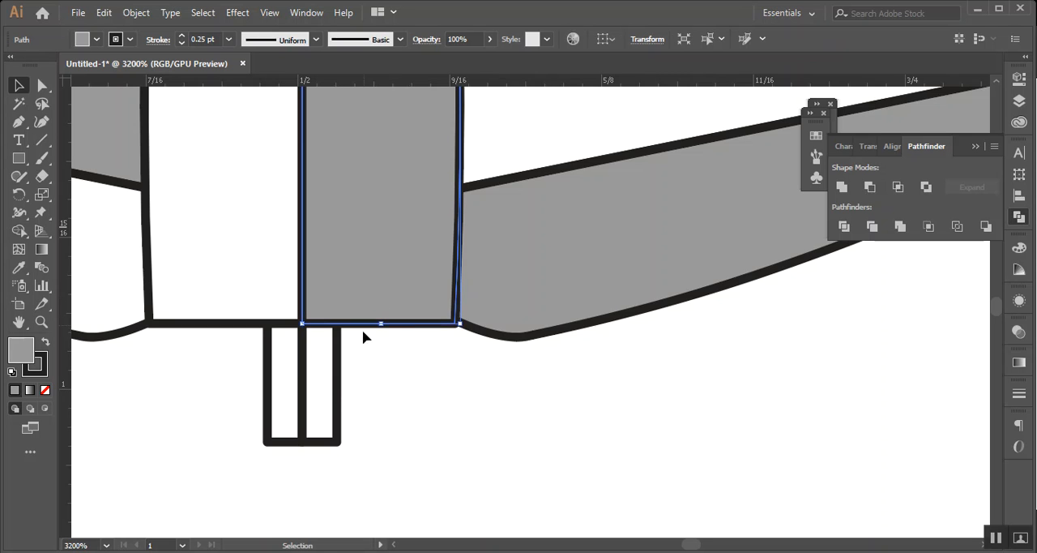
shift+click(339, 392)
click(842, 186)
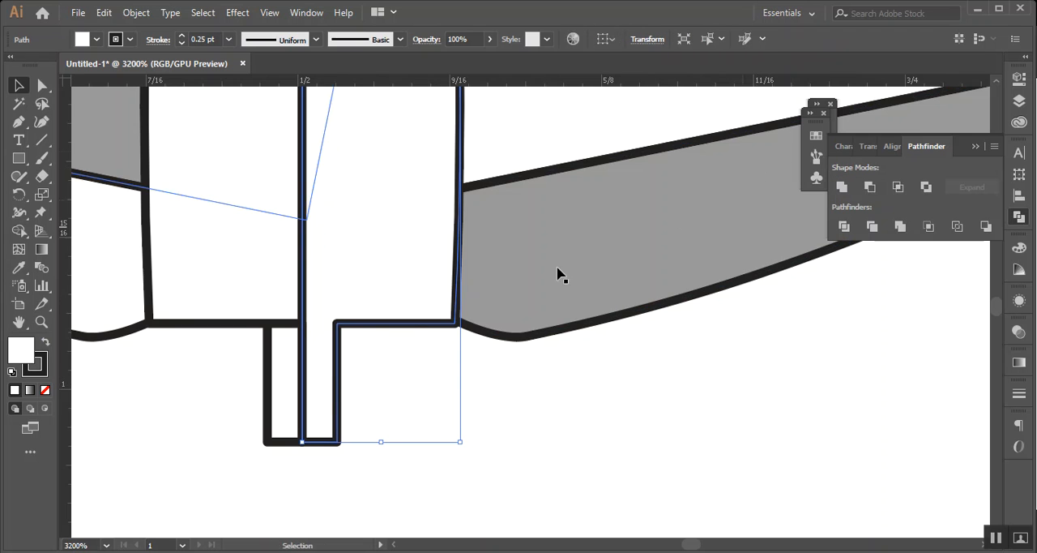
Fill the united right half of the centre petal and stem with the same mid gray as the other shaded petal halves
double_click(22, 350)
click(224, 310)
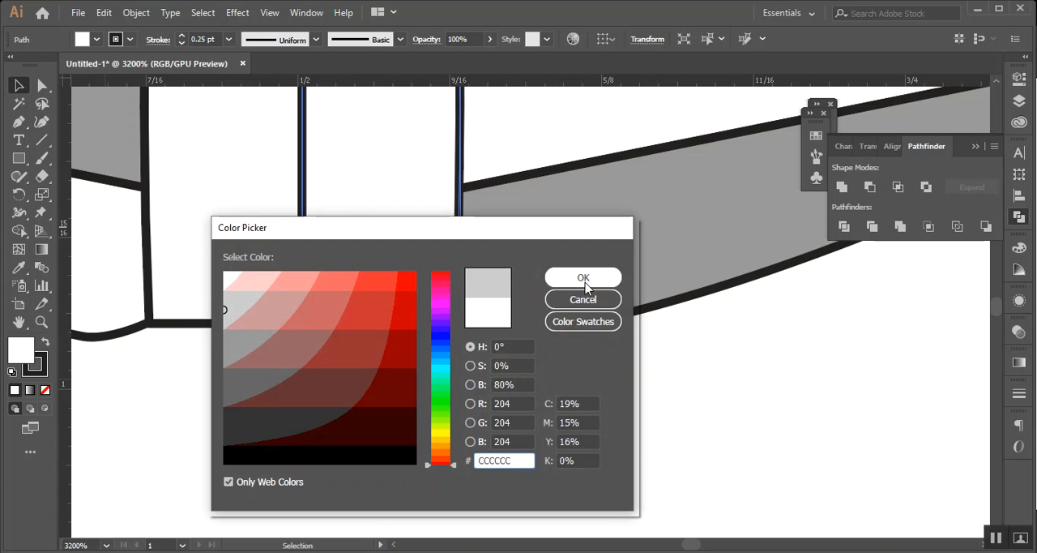
click(583, 279)
double_click(30, 352)
click(225, 346)
click(565, 280)
click(586, 362)
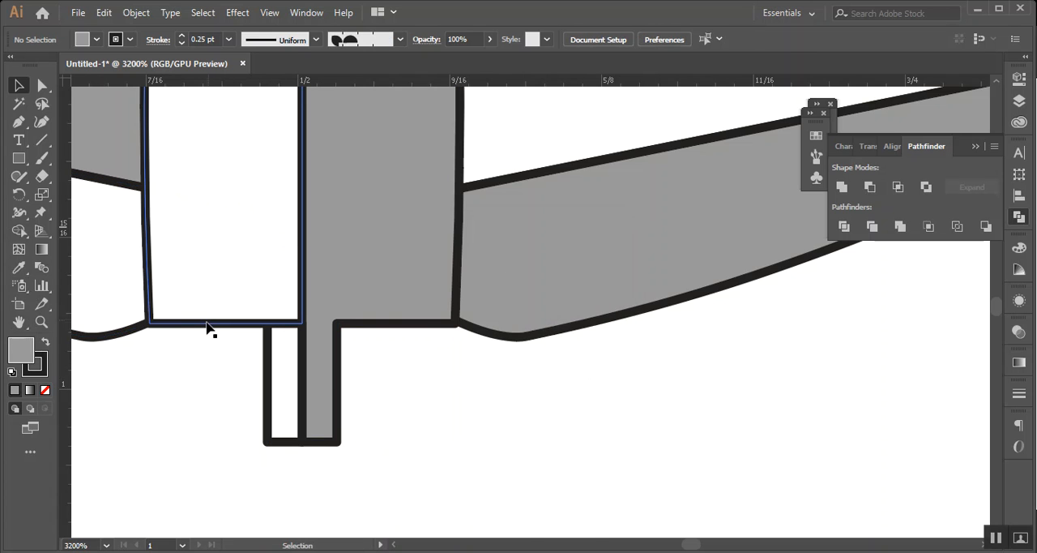
Unite the white left half of the centre petal with the left stem rectangle into one shape
click(210, 324)
shift+click(272, 392)
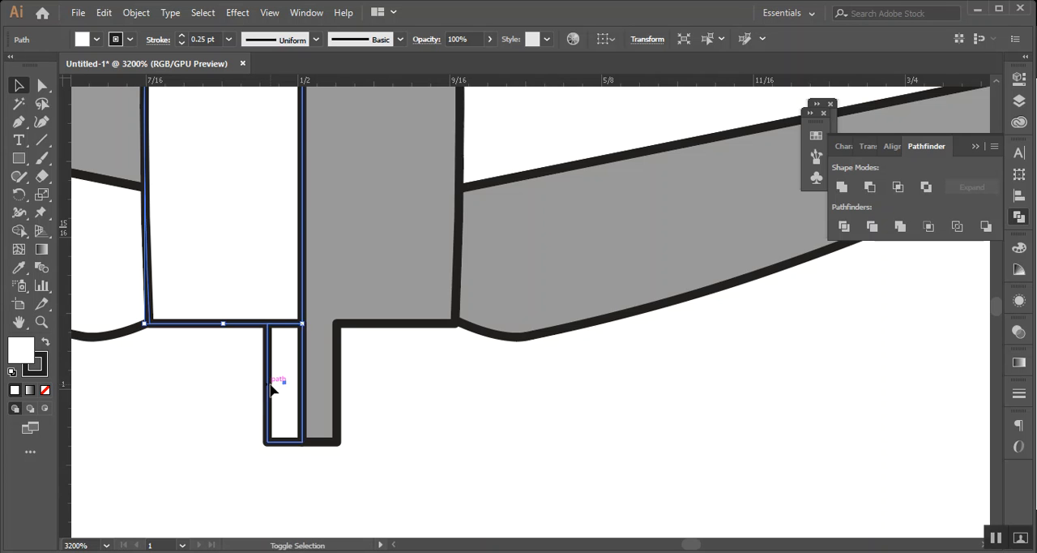
click(842, 187)
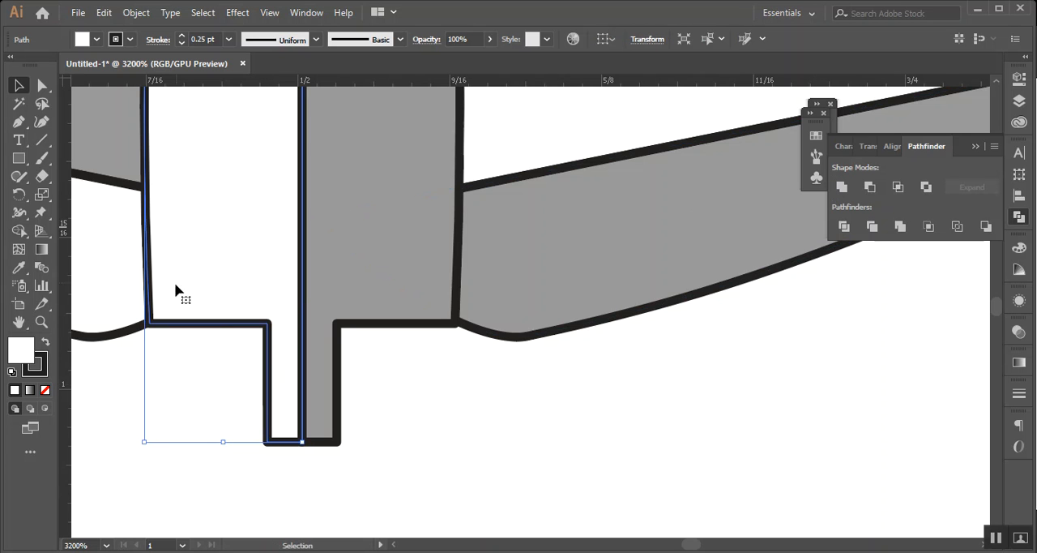
click(761, 409)
Group all the petals and the stem of the water lily into one object
scroll(751, 391, down, 4)
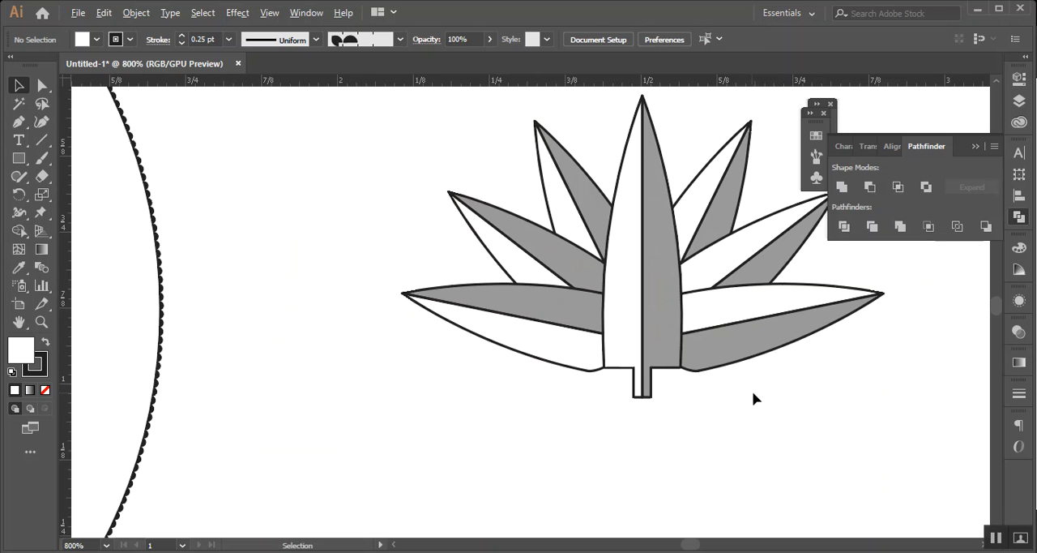
drag(934, 376, 707, 415)
scroll(702, 409, down, 2)
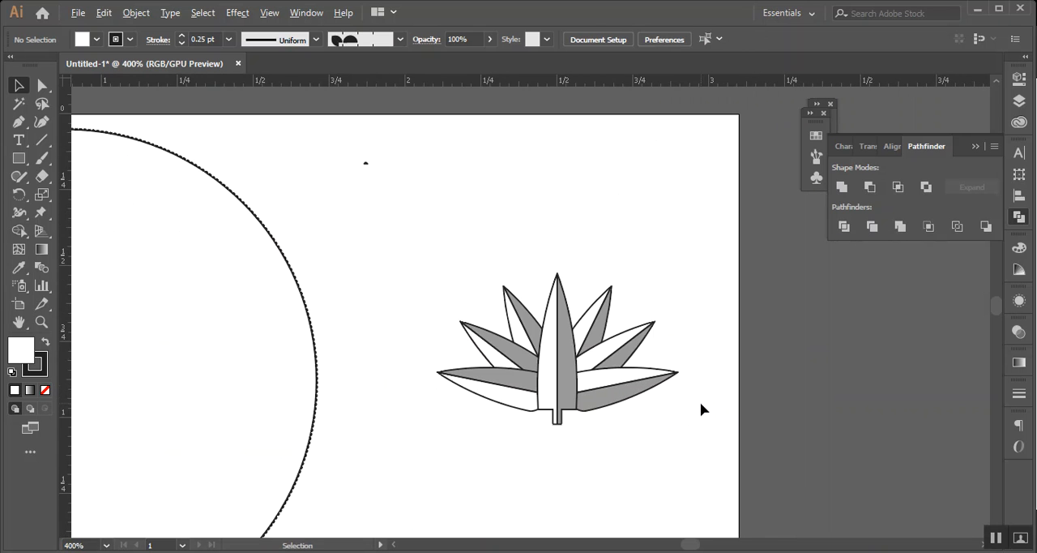
drag(592, 429, 545, 419)
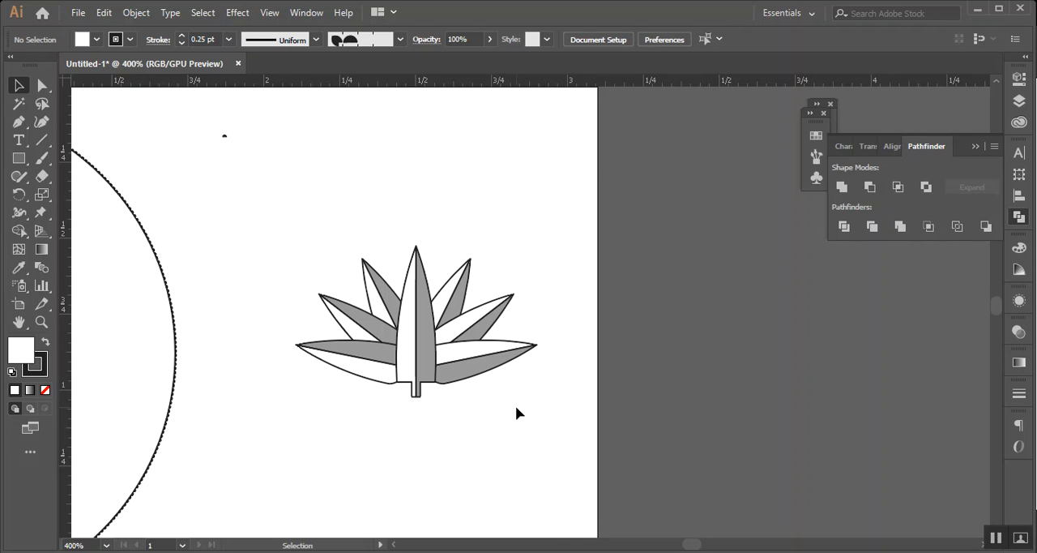
scroll(516, 406, down, 2)
drag(435, 435, 475, 438)
drag(445, 284, 639, 491)
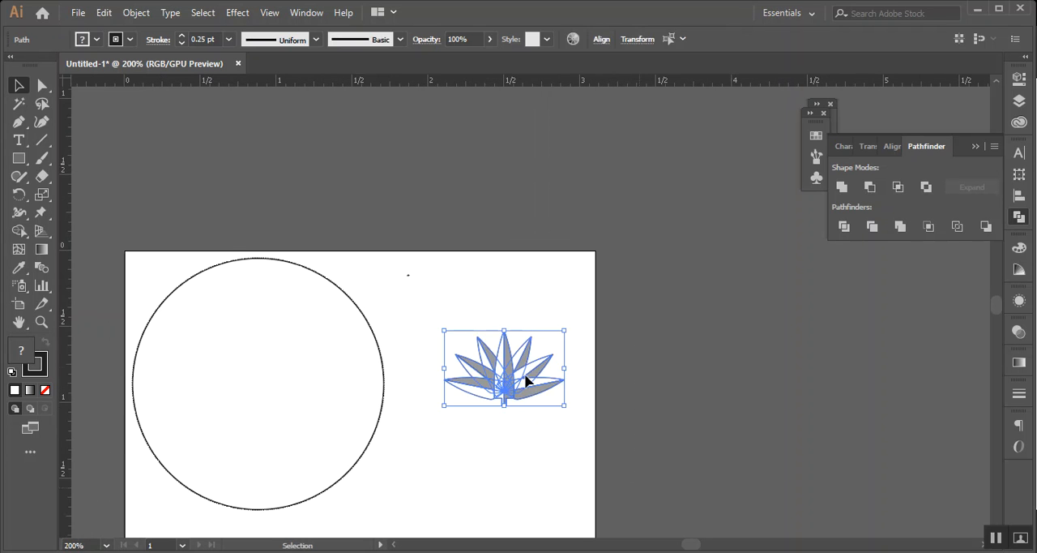
right_click(526, 380)
click(587, 165)
Move the lily group inside the coin circle, scale it to about 1.2 in wide and align it with the circle's vertical centre line
drag(532, 374, 240, 345)
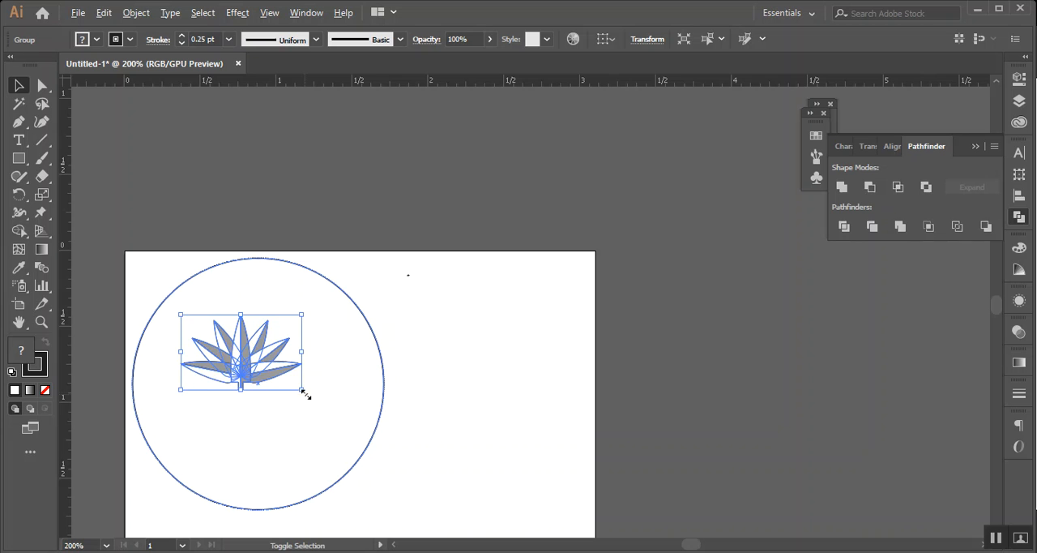
drag(326, 402, 344, 417)
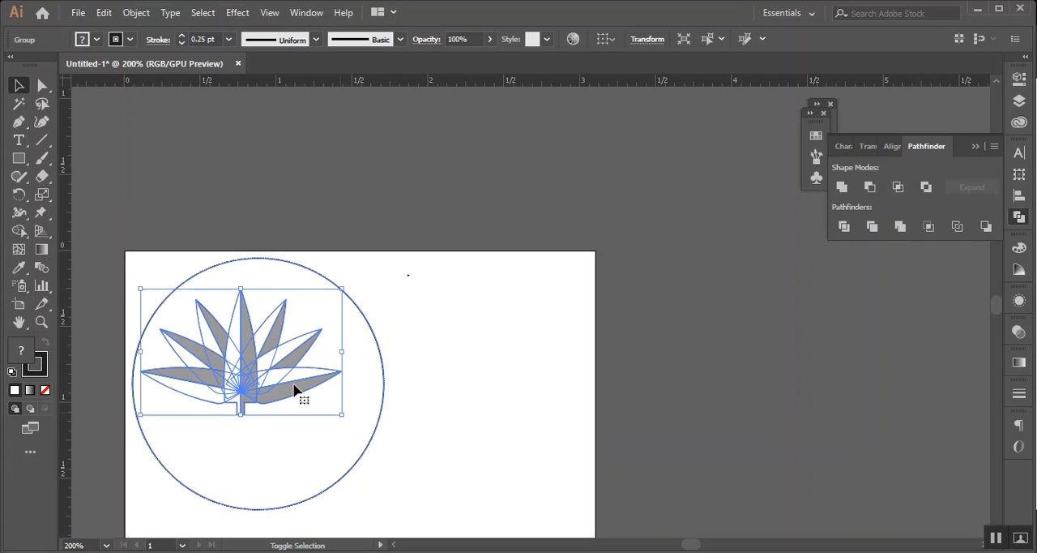
drag(253, 371, 271, 397)
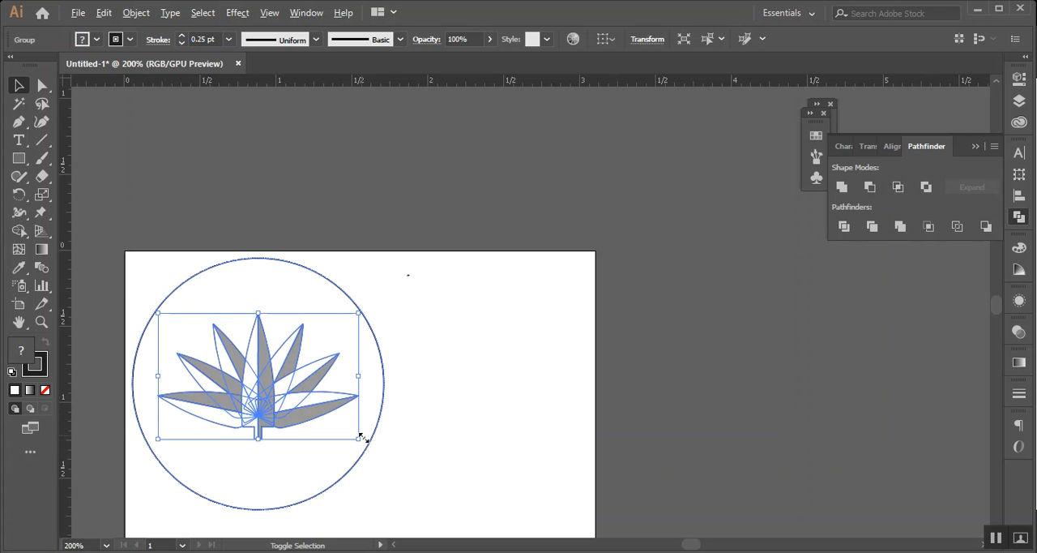
drag(357, 440, 349, 435)
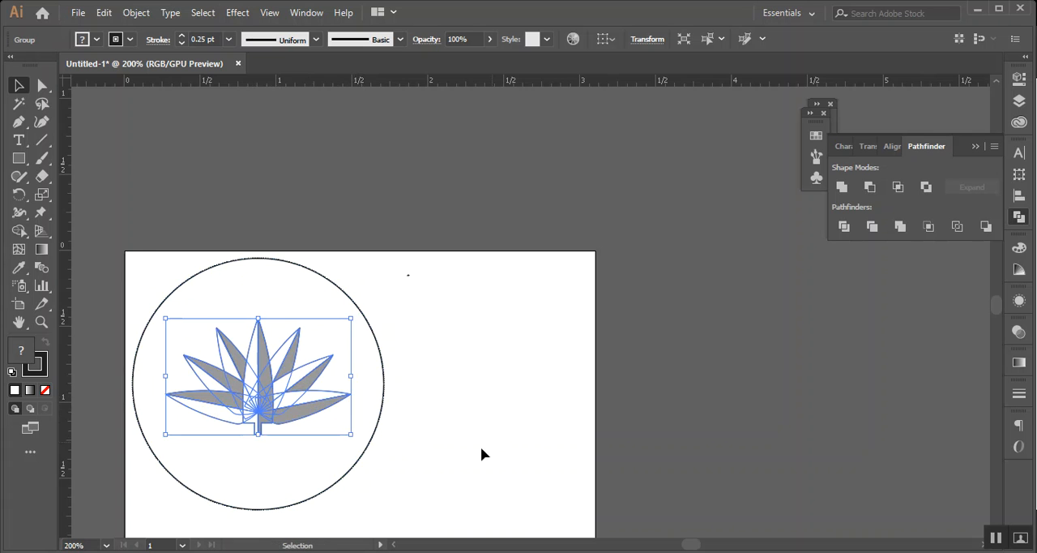
Ungroup the lily and coin circle, and move both near the artboard's centre, scaled so that the circle is about 1.3 in wide
drag(139, 238, 341, 507)
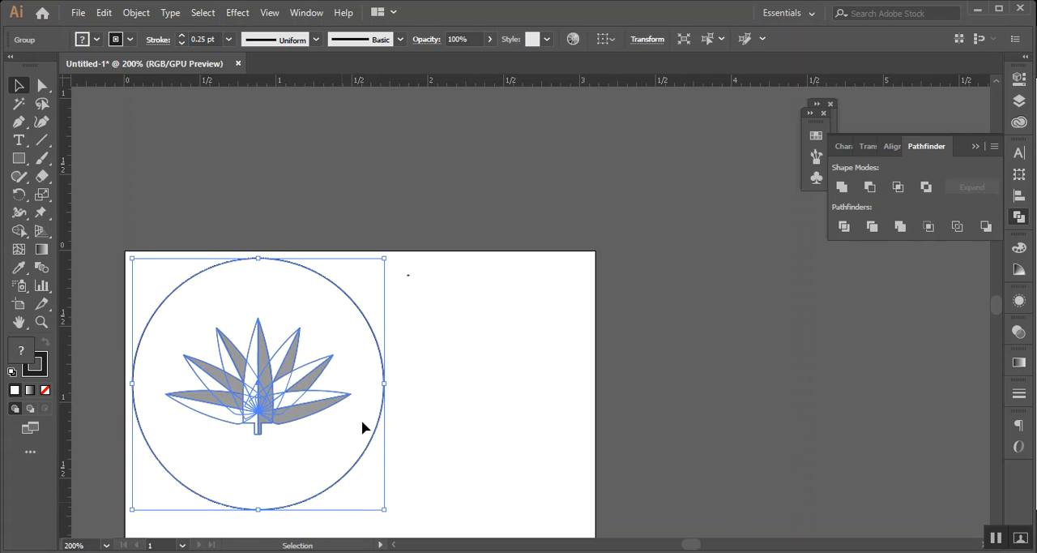
key(ctrl+shift+g)
drag(166, 245, 278, 427)
scroll(328, 441, down, 3)
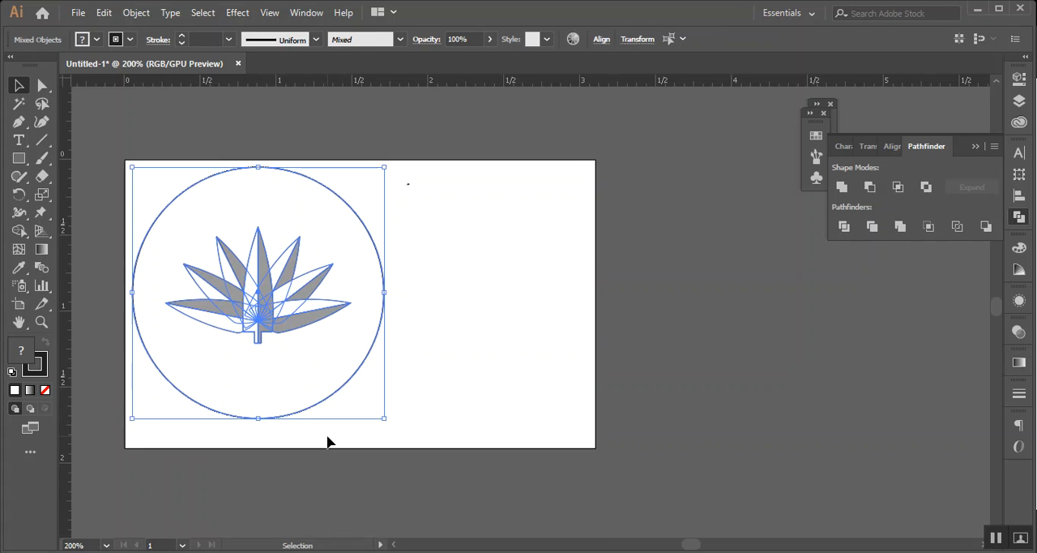
drag(342, 372, 468, 383)
drag(490, 385, 490, 385)
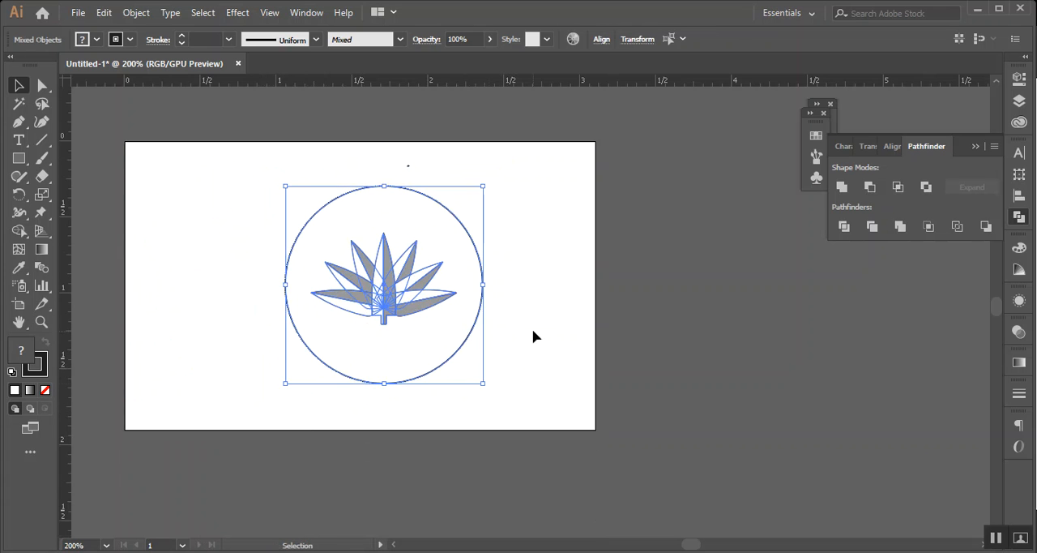
click(532, 329)
scroll(453, 295, up, 1)
scroll(476, 345, up, 1)
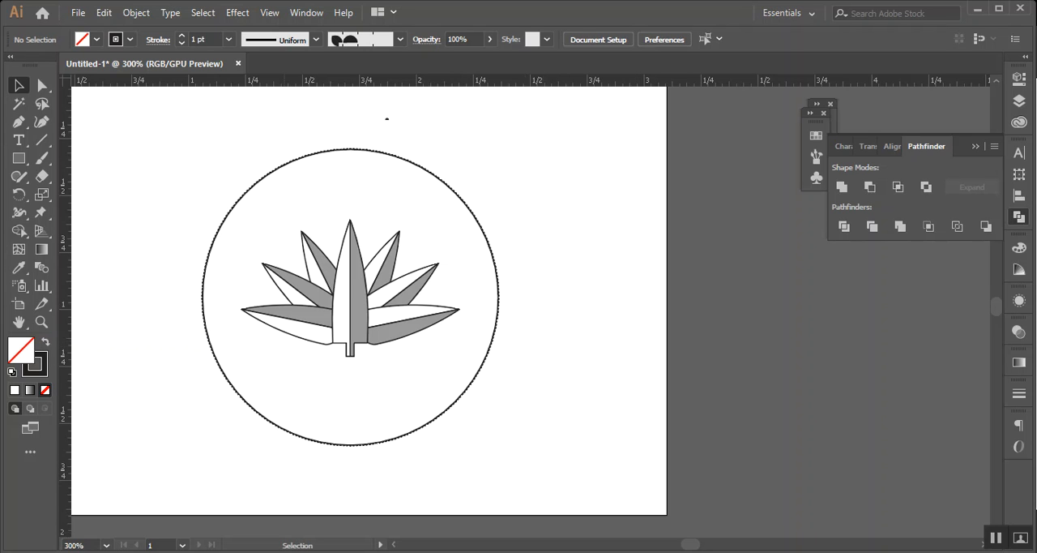
Open the downloaded coin photo 246-original.jpg from the browser and examine the 2 Taka coin's remaining motifs, closing it when finished
click(136, 529)
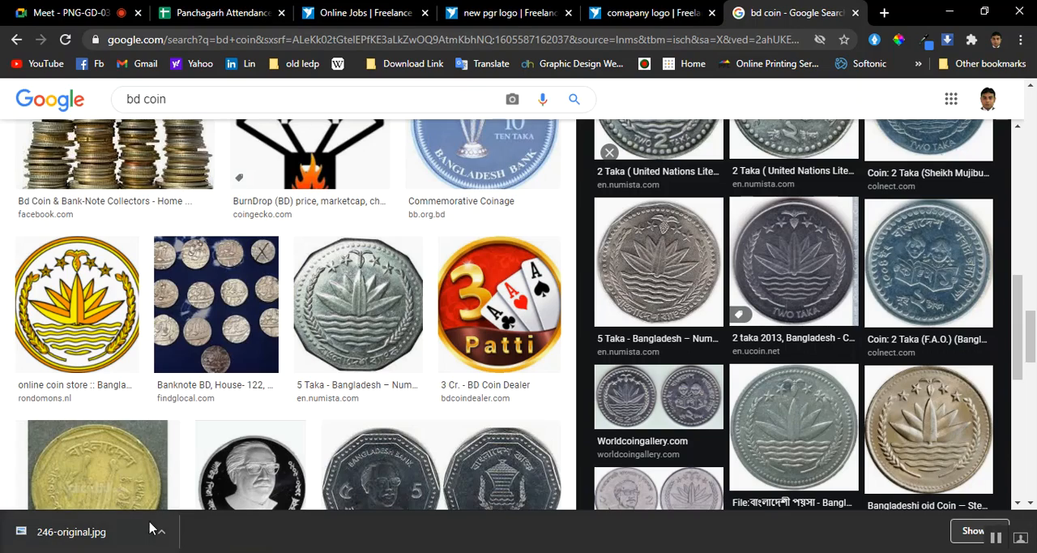
click(90, 533)
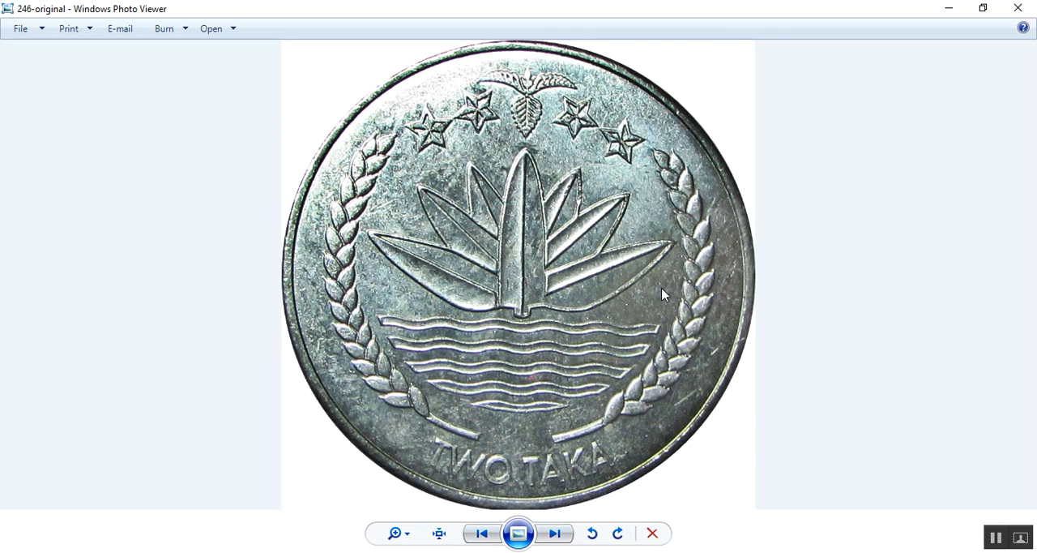
click(1018, 9)
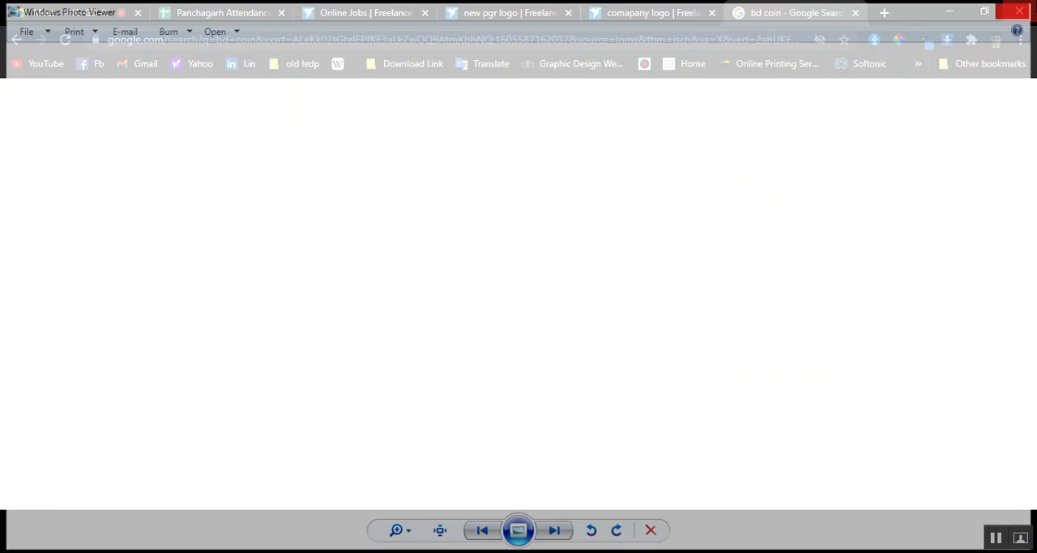
Browse the "bd coin" image results for other Bangladeshi coin designs and preview the scalloped 10 Paisa 1983 coin
scroll(551, 272, down, 2)
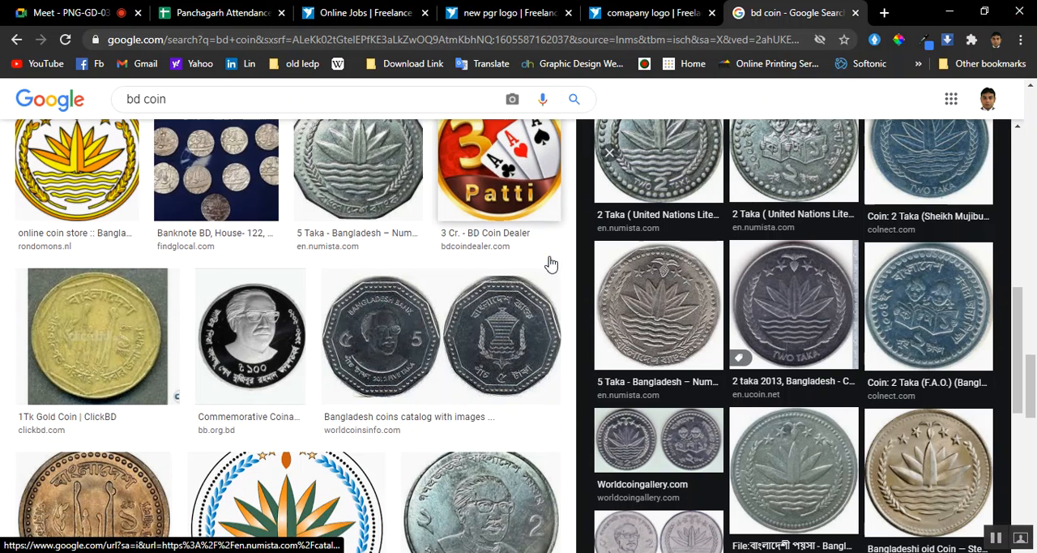
scroll(569, 261, down, 2)
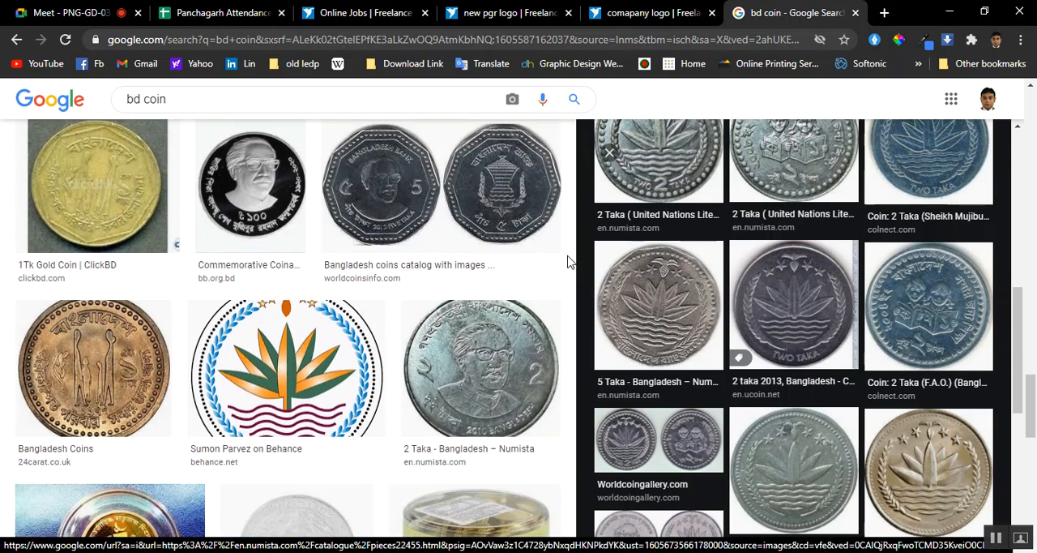
scroll(569, 262, down, 4)
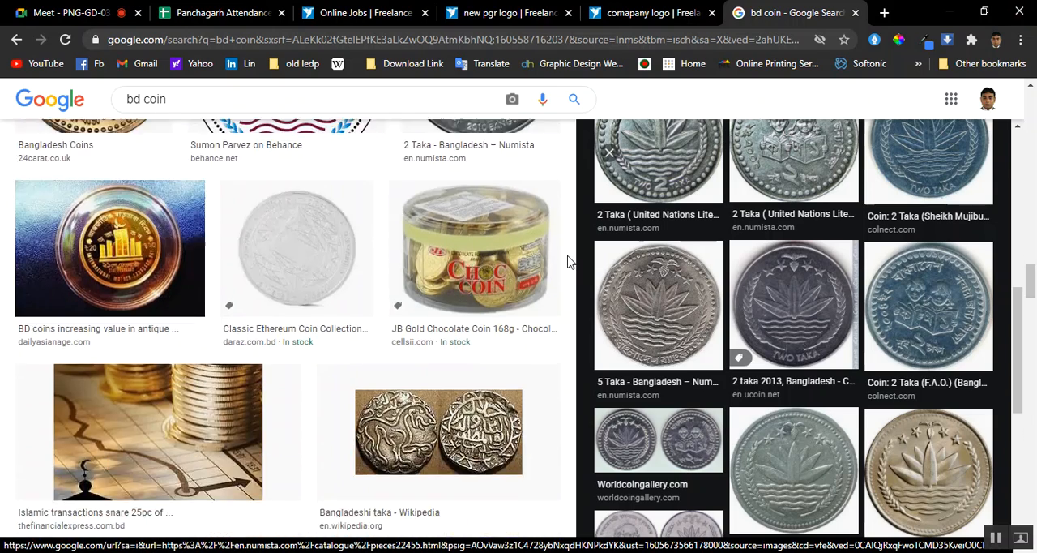
scroll(570, 262, down, 2)
scroll(570, 261, down, 2)
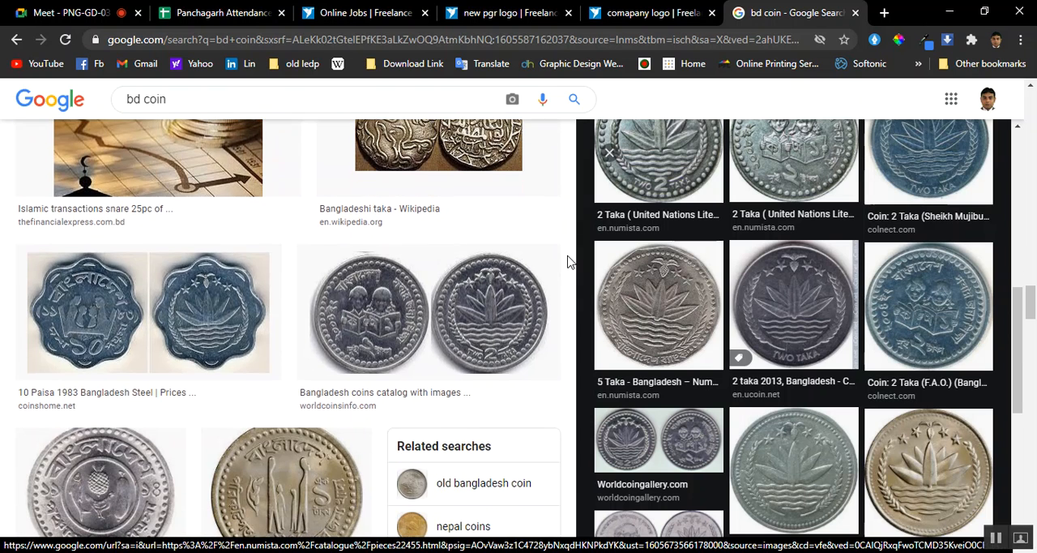
click(225, 297)
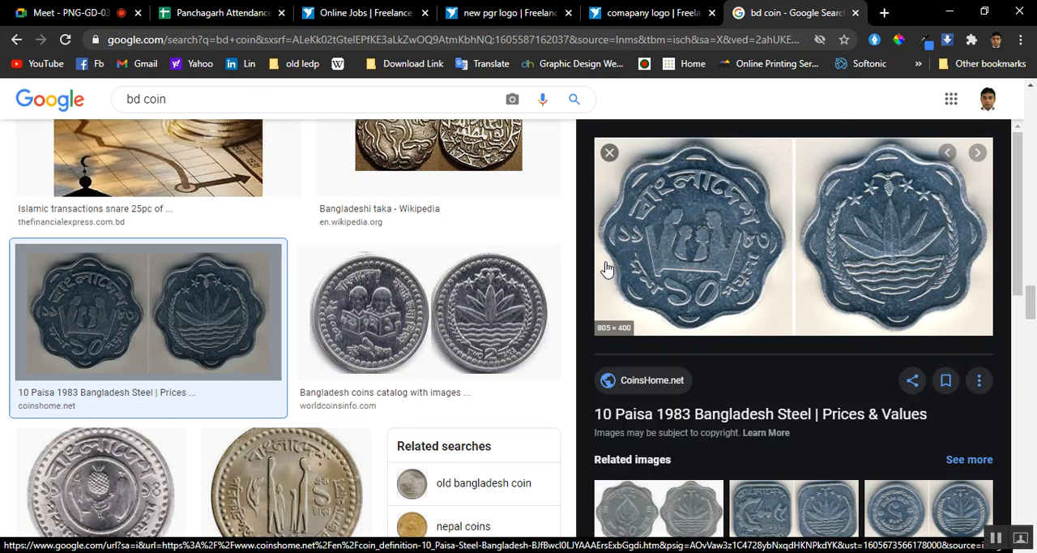
click(609, 153)
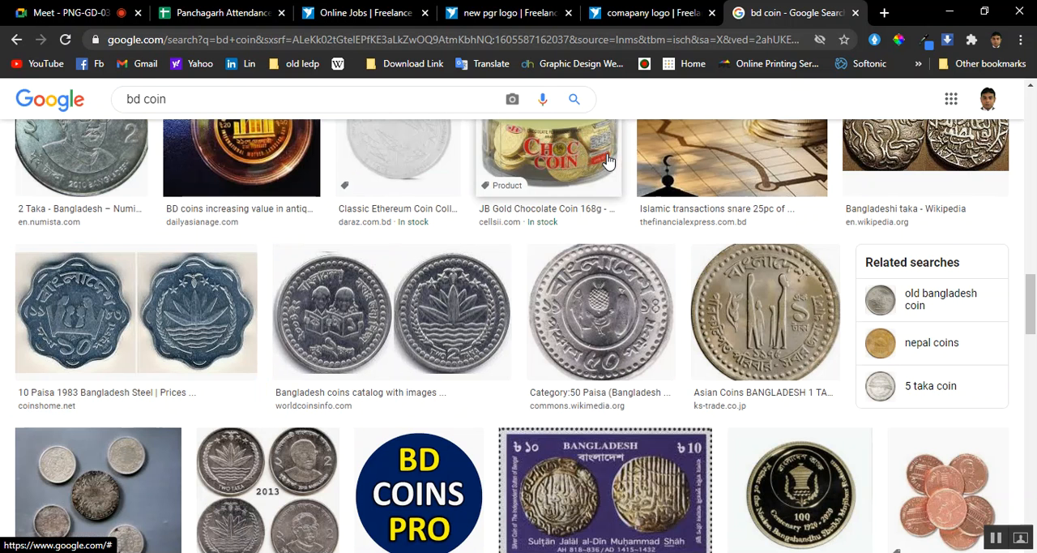
Switch to the Google Meet class call and look through its participant list
key(ctrl+1)
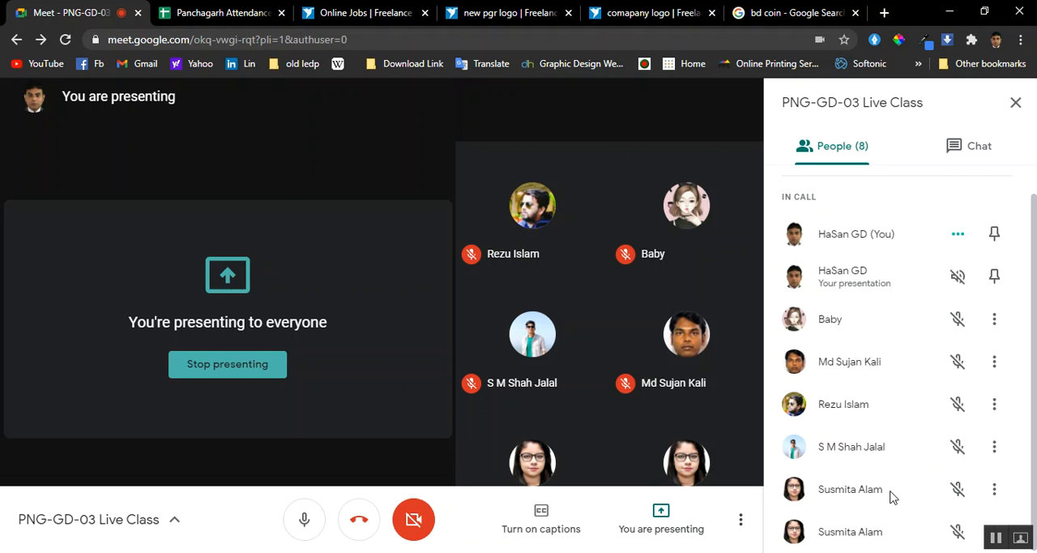
scroll(891, 474, up, 1)
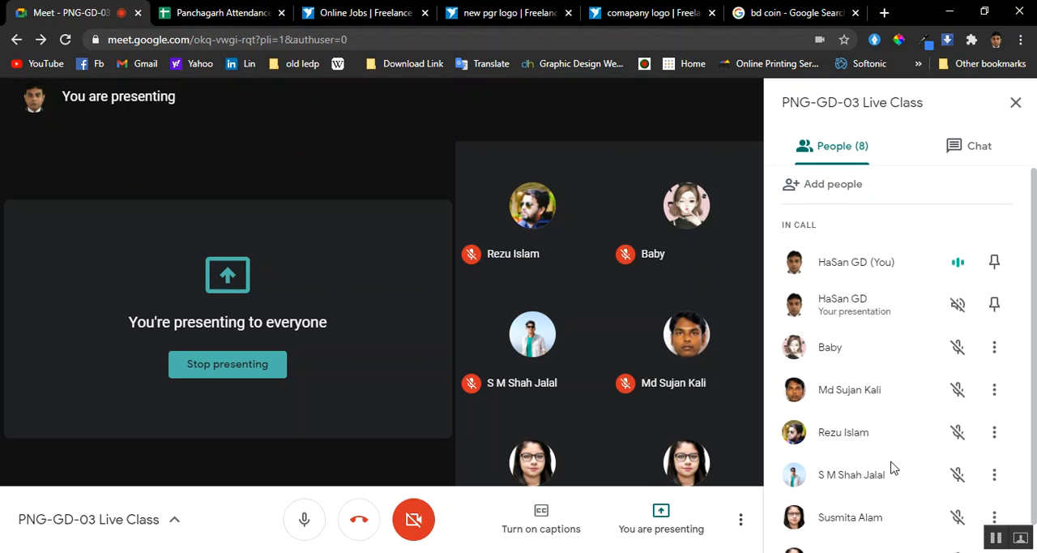
mouse_move(459, 202)
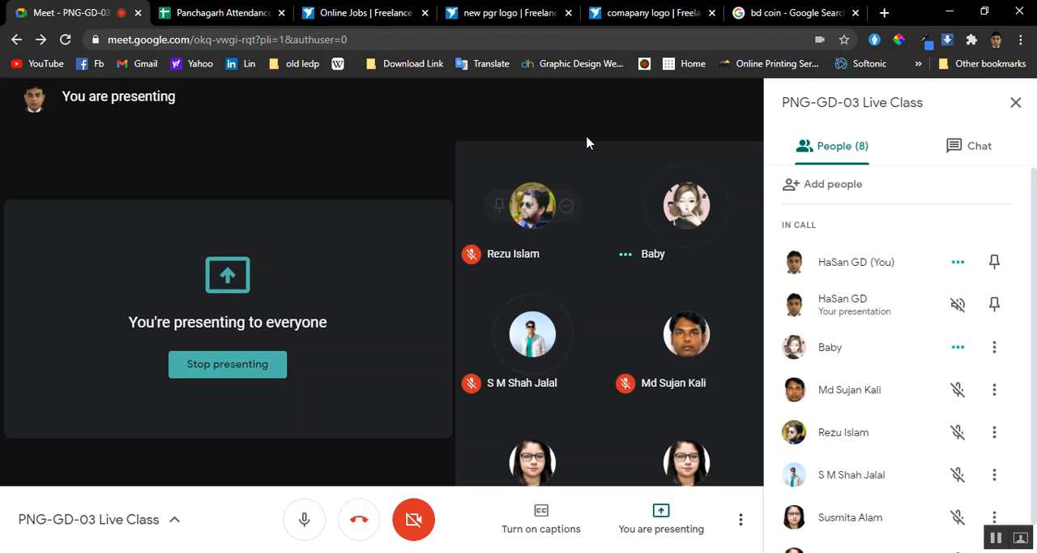
scroll(919, 437, down, 1)
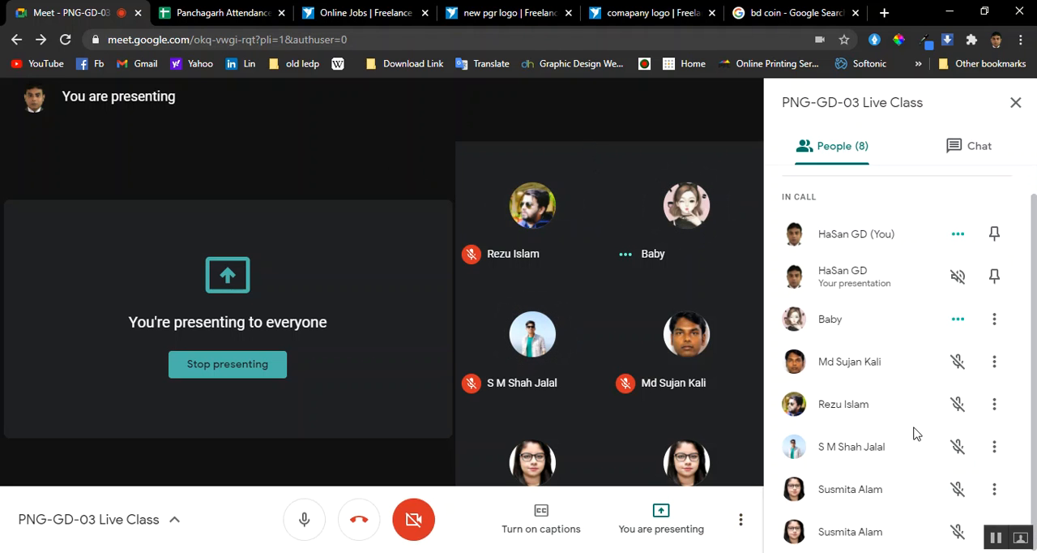
scroll(914, 431, up, 1)
scroll(911, 427, down, 1)
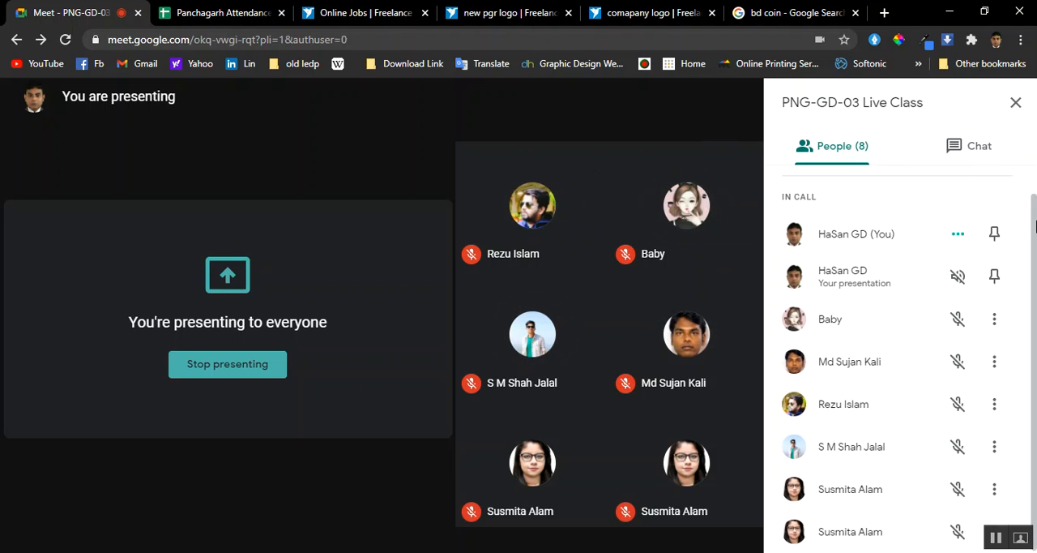
mouse_move(651, 221)
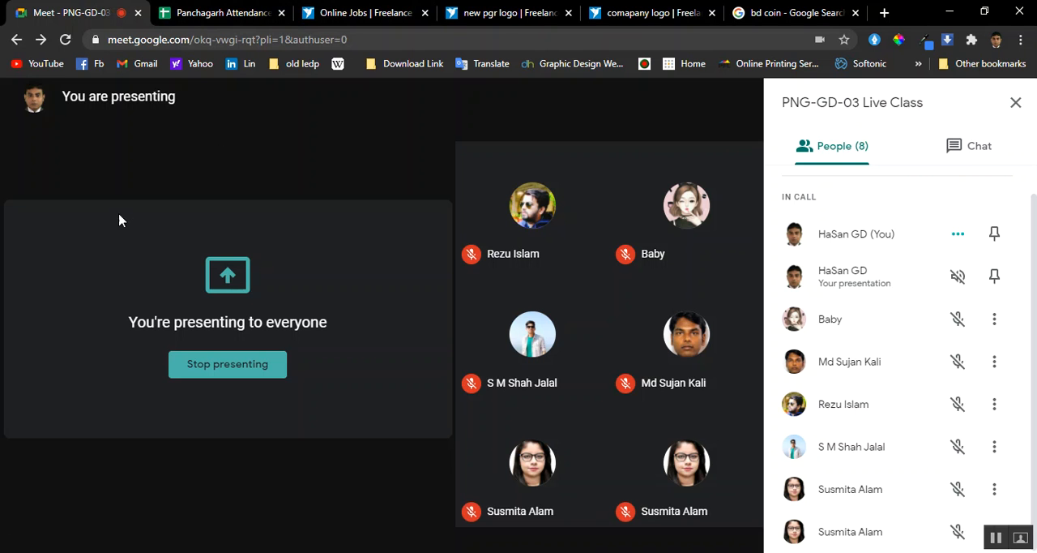
Switch to Illustrator and move the lily and the coin circle together to the artboard's upper-left corner
key(alt+Tab)
drag(612, 219, 281, 367)
click(448, 355)
click(358, 298)
click(658, 240)
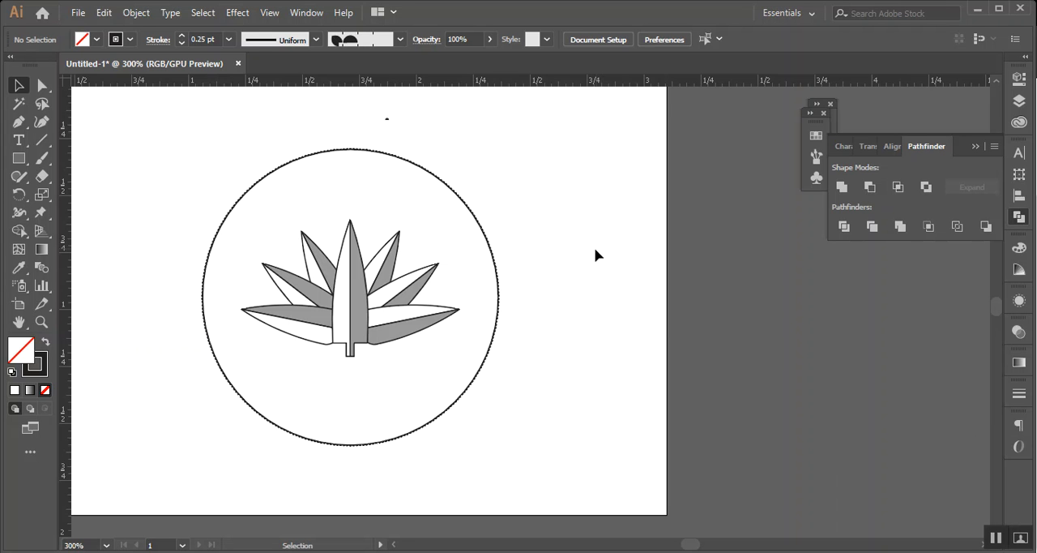
drag(605, 249, 210, 378)
drag(354, 341, 237, 271)
click(496, 307)
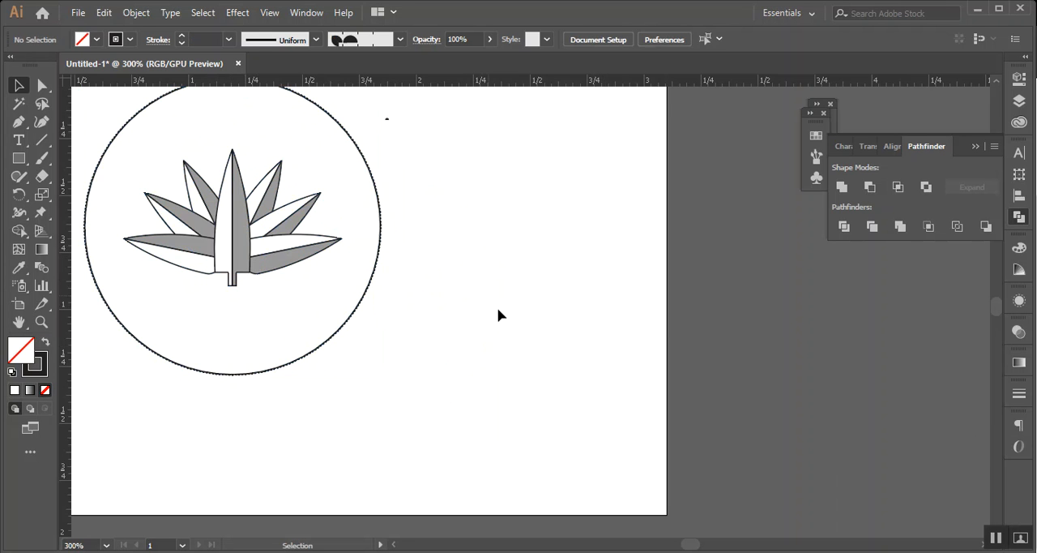
scroll(478, 300, up, 2)
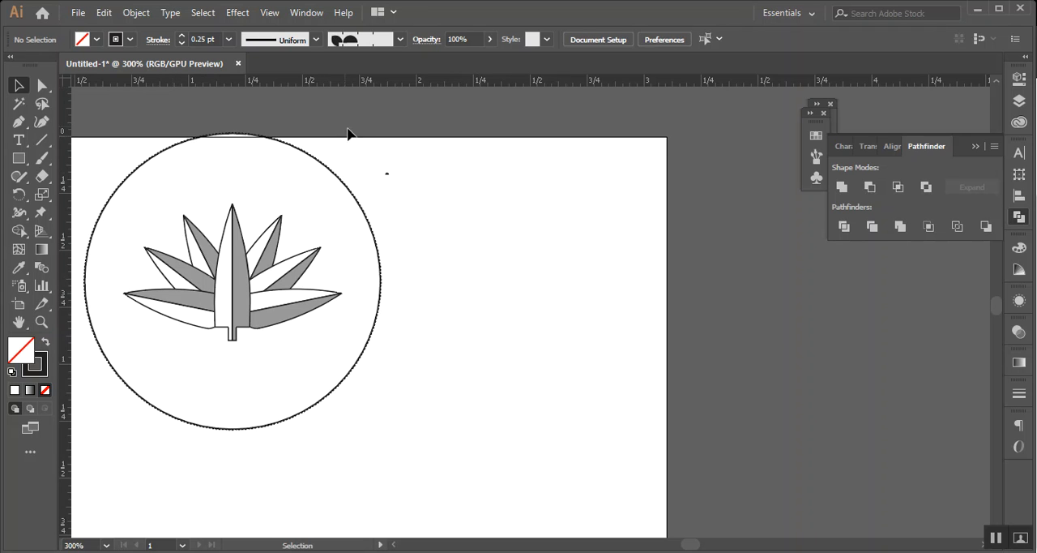
Select the lily and coin circle, put away the Pathfinder options and display the document's brushes
drag(475, 199, 222, 310)
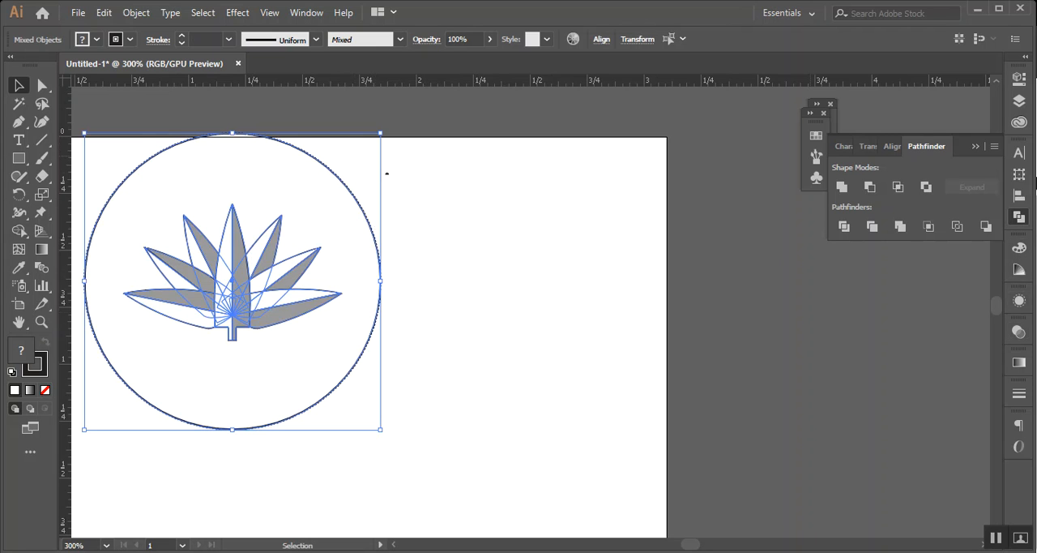
click(976, 147)
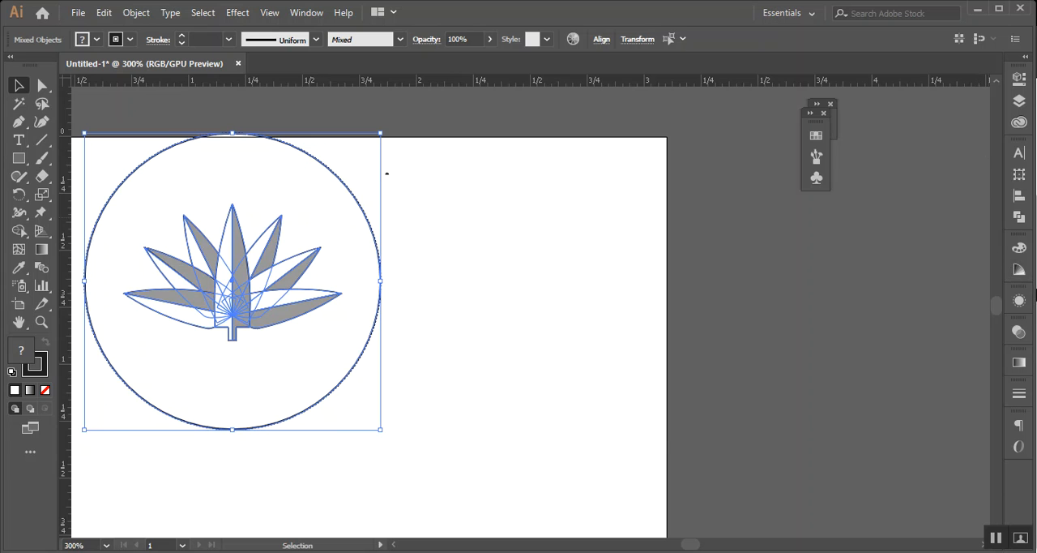
click(817, 178)
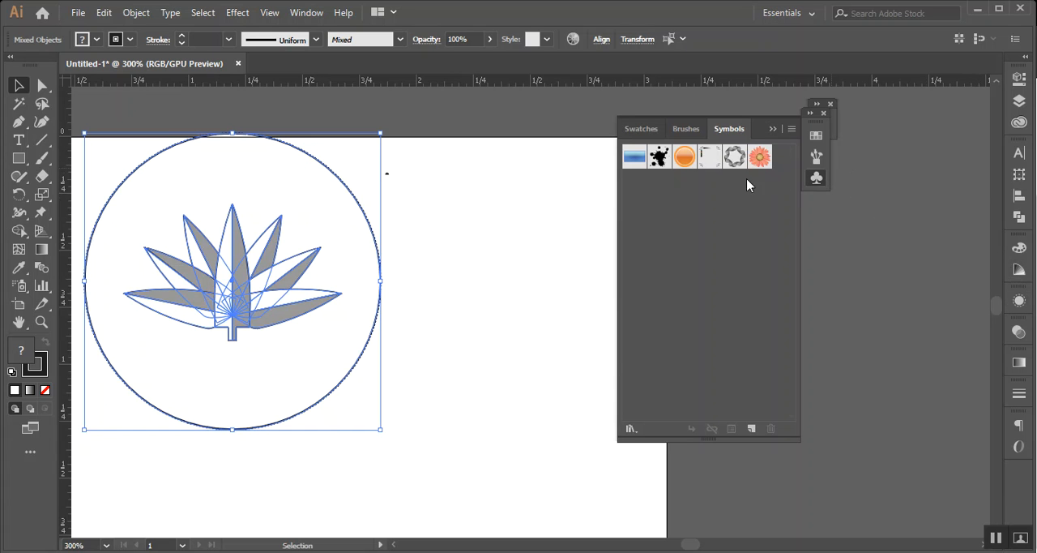
click(679, 136)
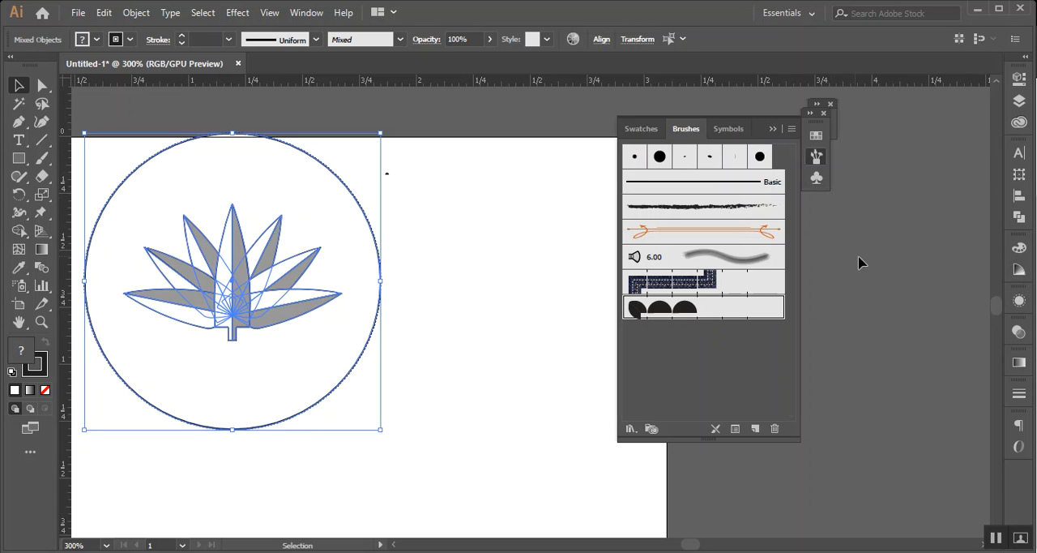
click(734, 360)
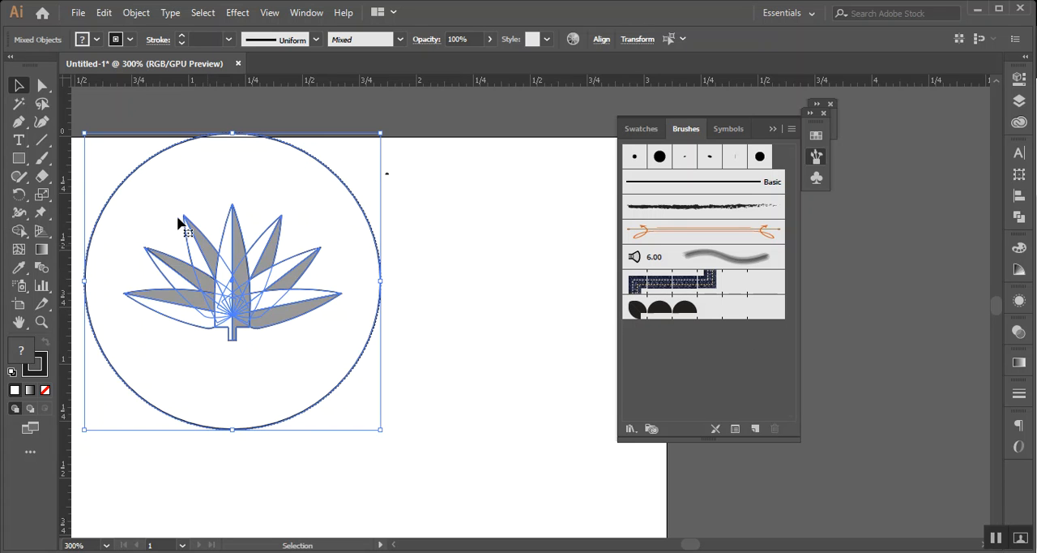
drag(19, 159, 98, 171)
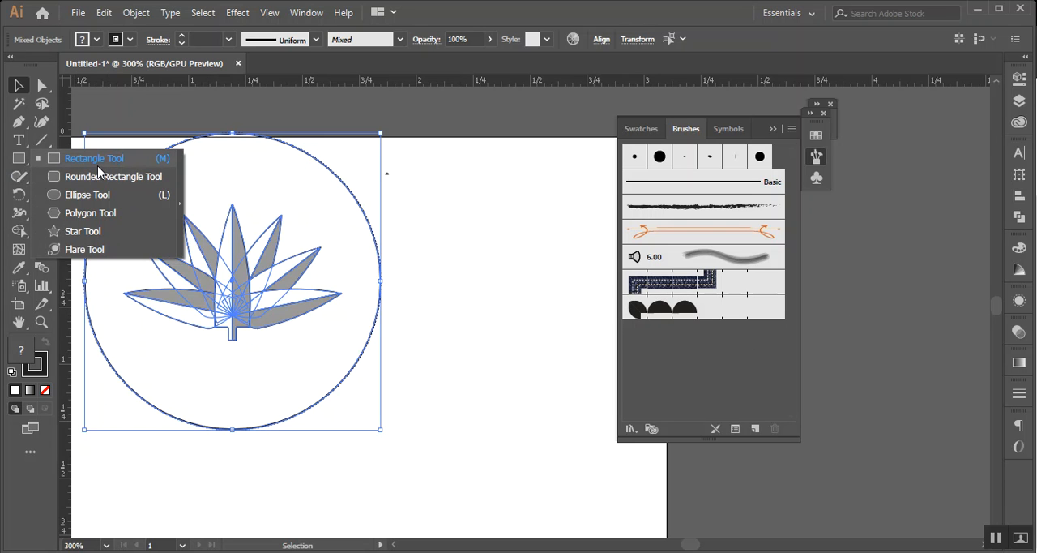
click(623, 5)
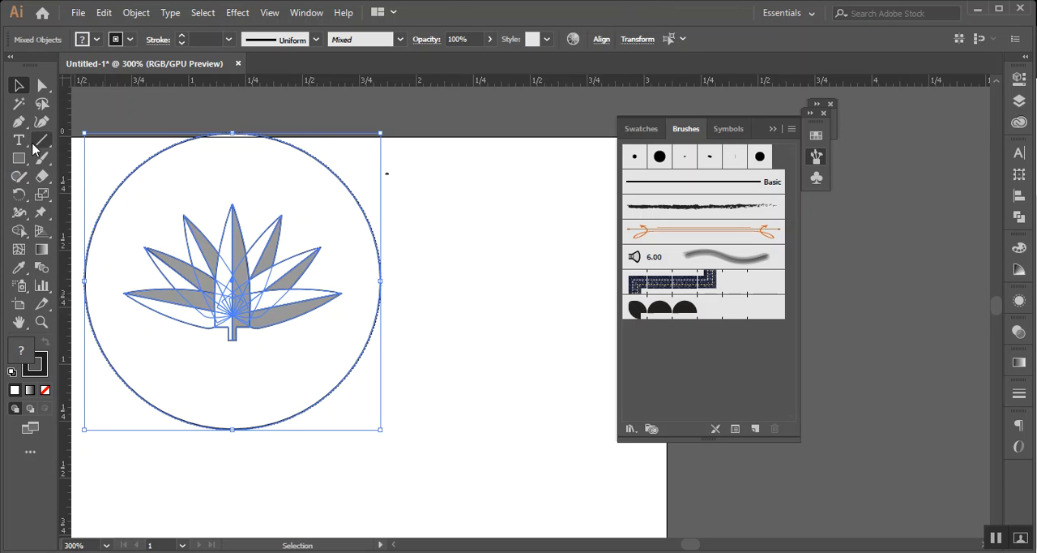
Draw a wavy open curve about 1.3 in wide beside the coin circle and apply the black semicircle pattern brush
key(p)
click(276, 452)
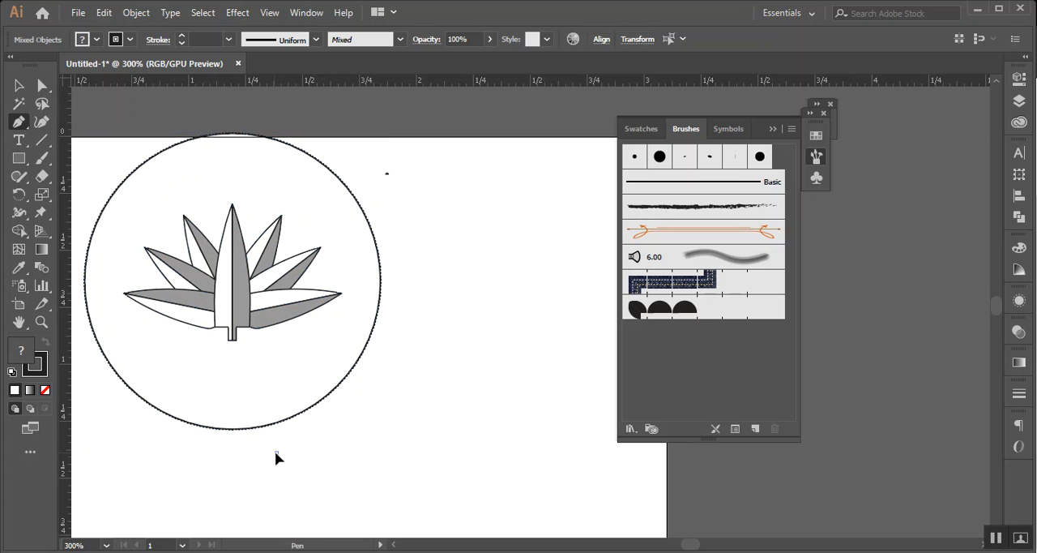
drag(394, 410, 484, 450)
drag(535, 371, 558, 325)
drag(574, 268, 597, 279)
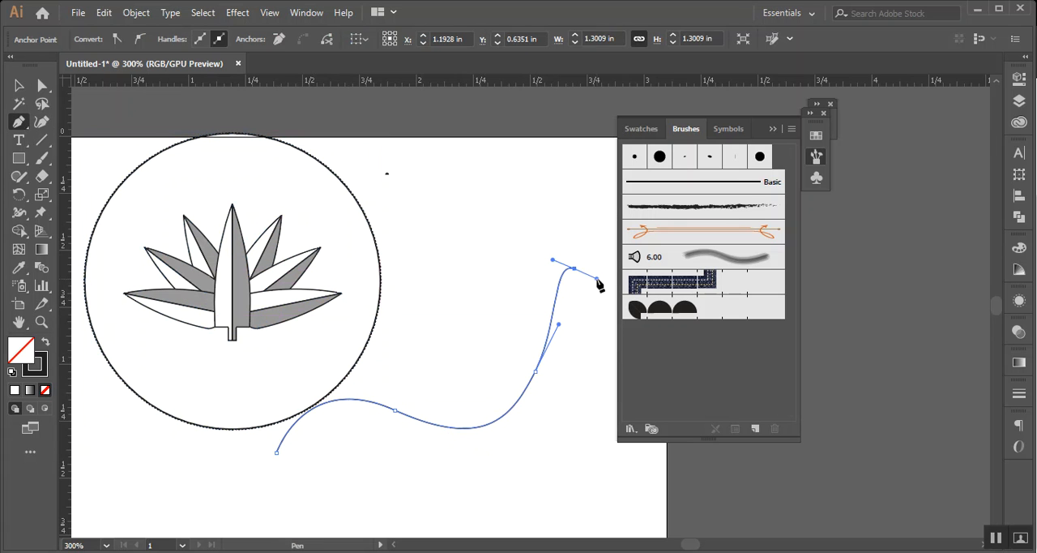
click(19, 85)
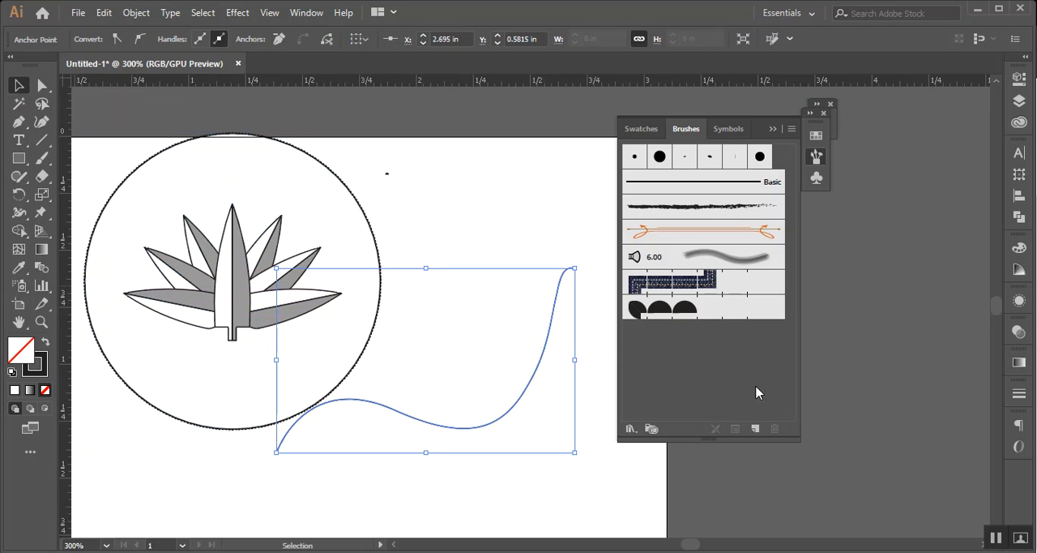
click(669, 314)
click(525, 508)
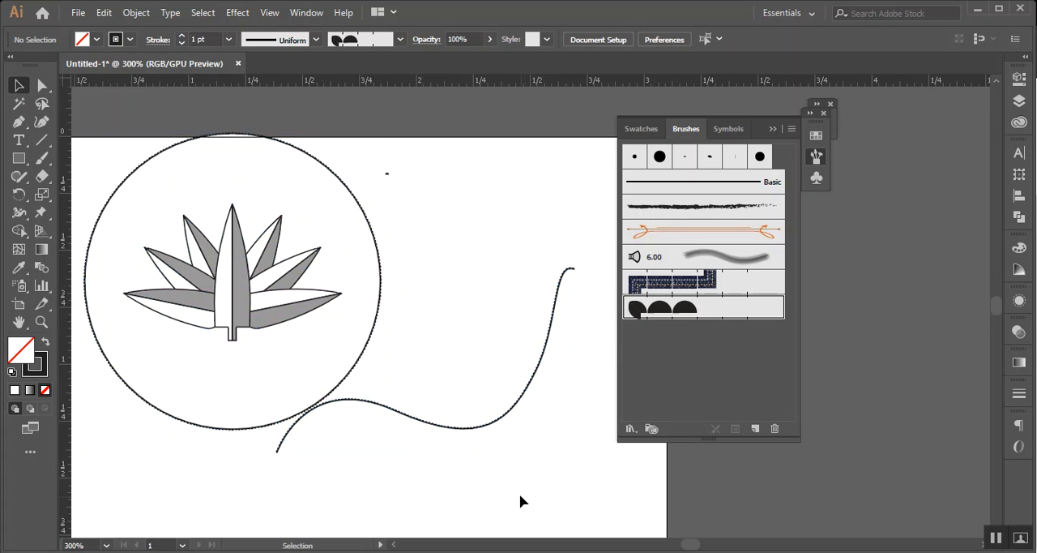
Inspect the semicircle pattern along the wavy curve up close, and move the curve up past the artboard's top edge
scroll(493, 444, up, 4)
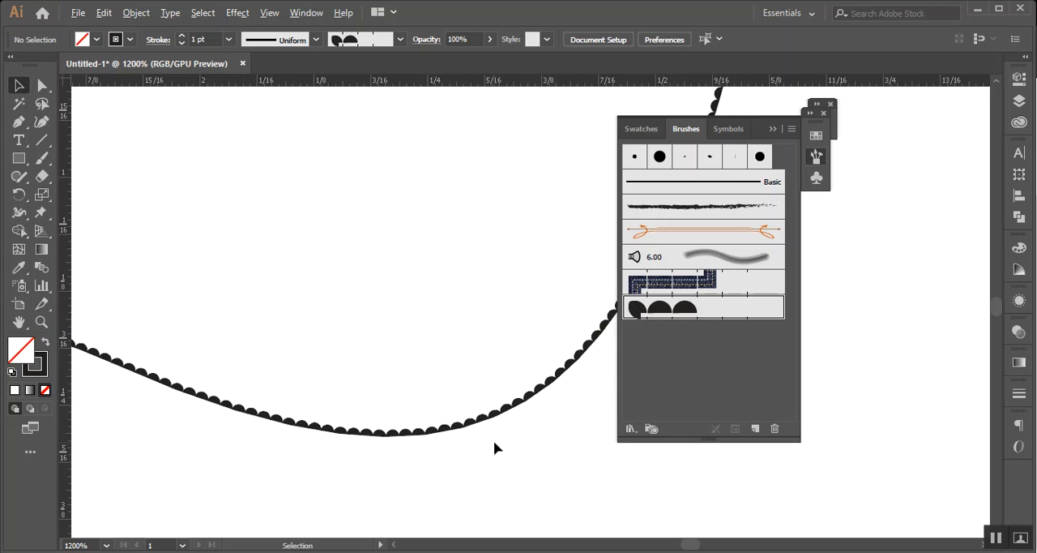
scroll(493, 446, down, 4)
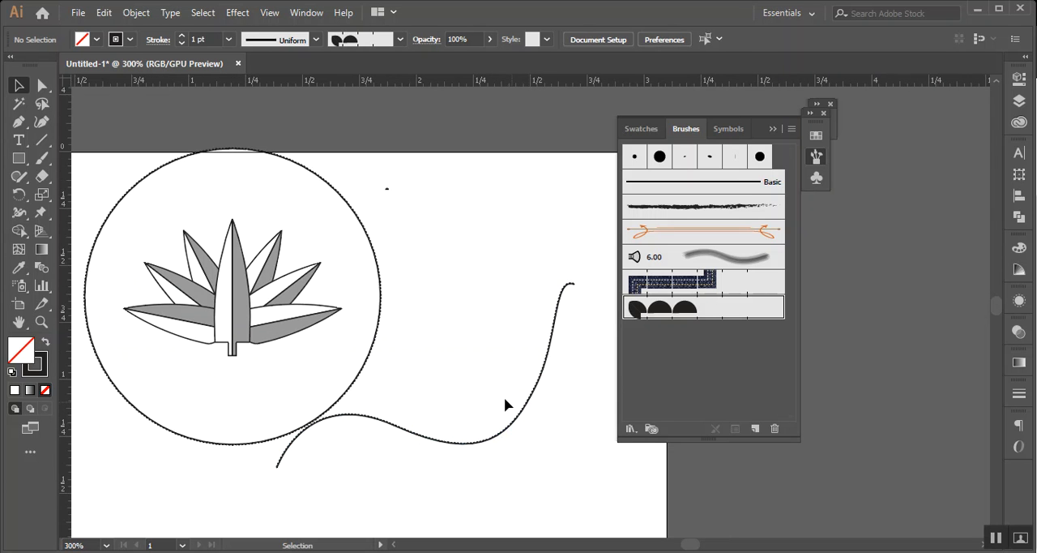
drag(495, 290, 557, 393)
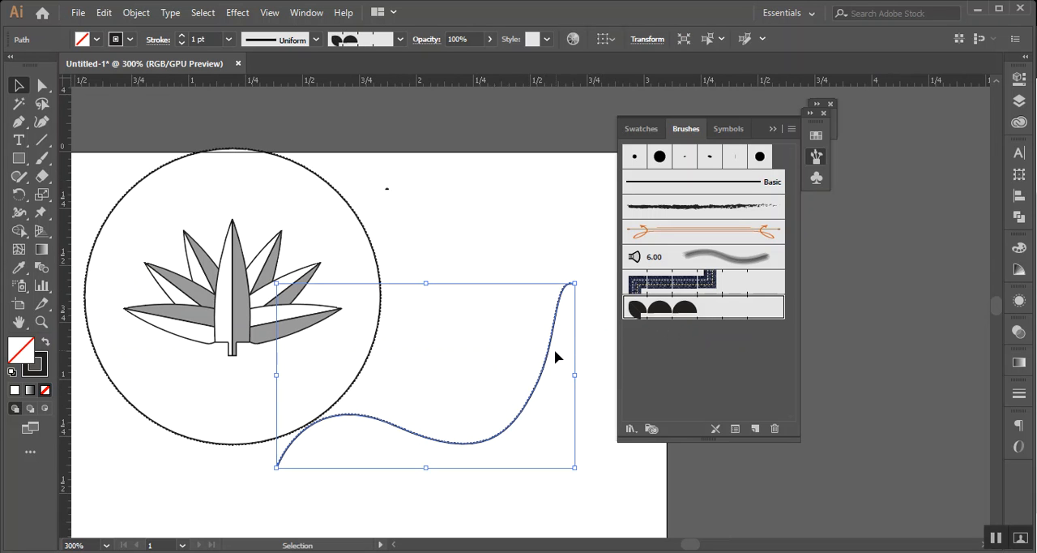
drag(546, 355, 526, 180)
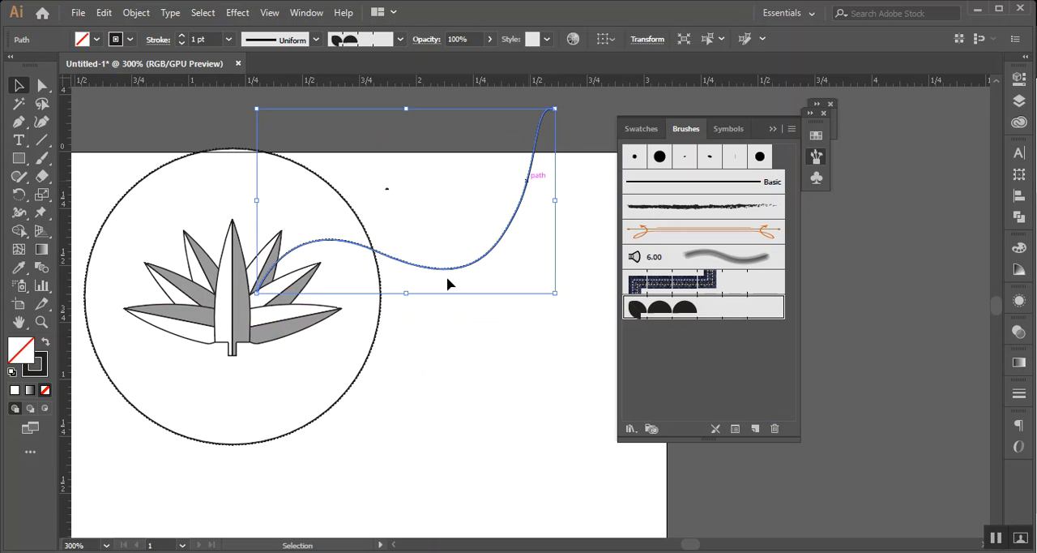
Separate the coin circle from the lily, placing the circle below it and the lily against the artboard's top edge
drag(183, 376, 186, 377)
drag(358, 388, 142, 395)
drag(204, 384, 299, 299)
drag(230, 324, 170, 253)
Place a copy of the lily on the lower artboard and define a pattern brush from it at 100% scale, stretched to fit
click(499, 326)
click(427, 459)
drag(428, 458, 701, 371)
click(486, 359)
click(481, 393)
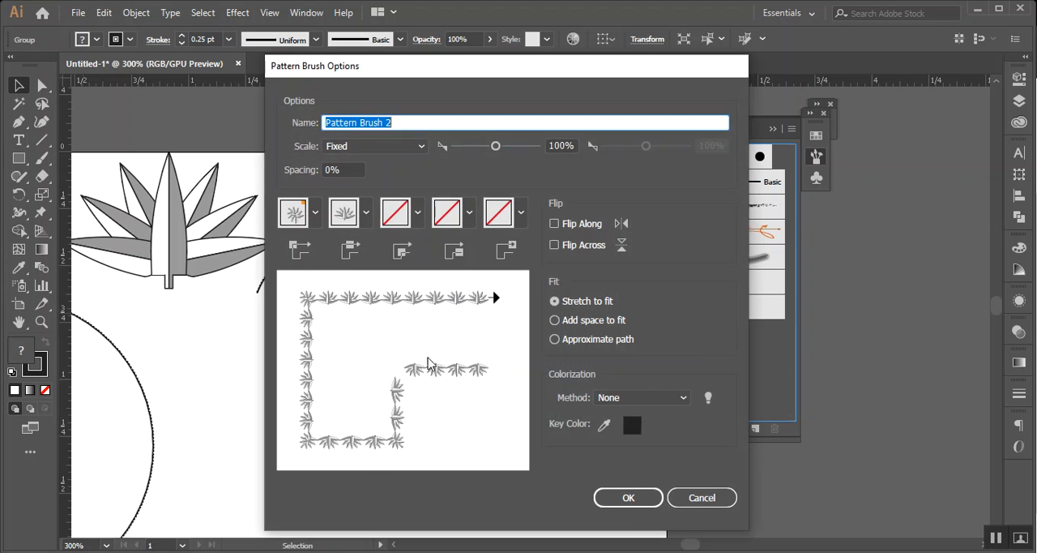
click(630, 497)
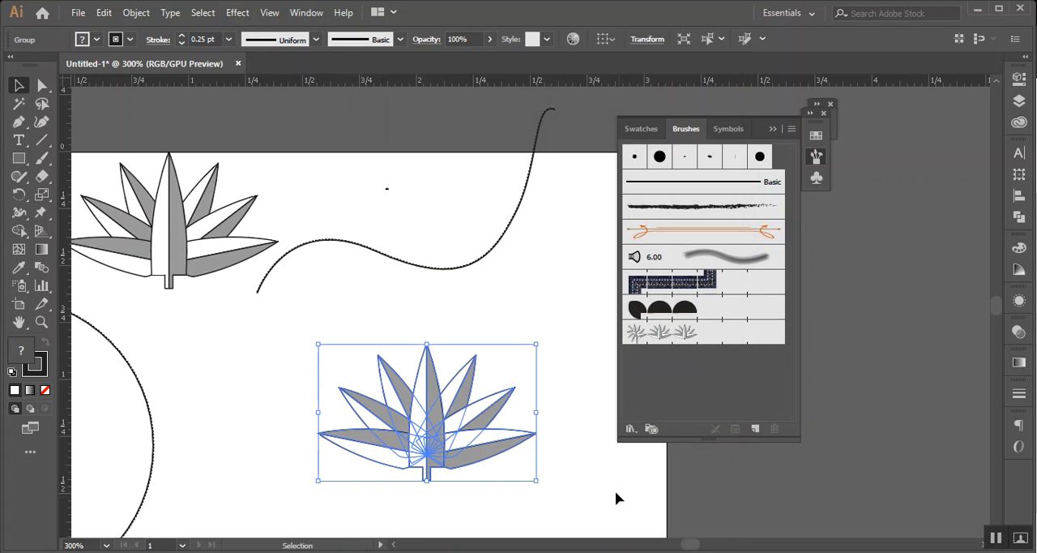
Apply the new lily pattern brush to the coin circle and view the whole ring
scroll(231, 425, down, 2)
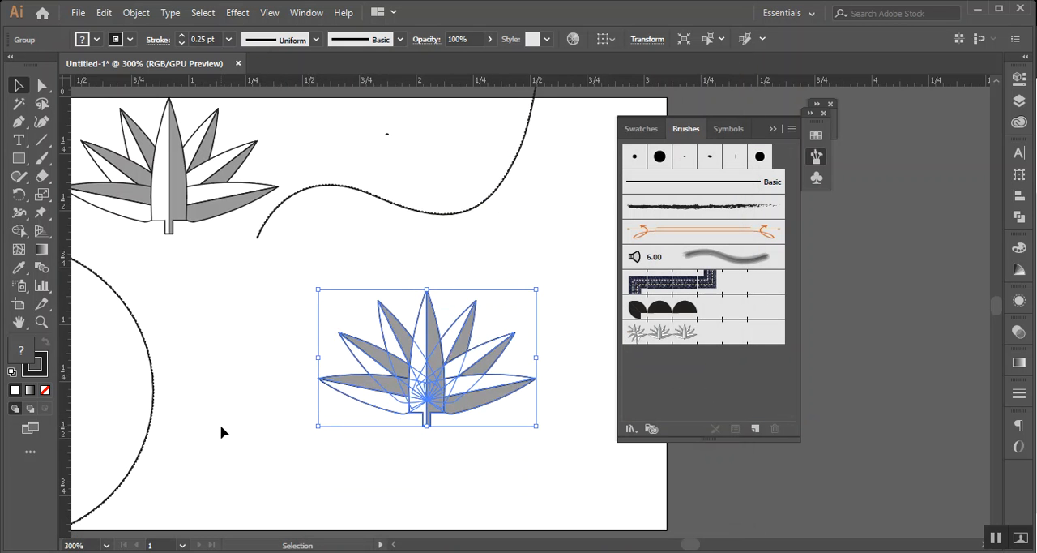
click(153, 413)
click(675, 330)
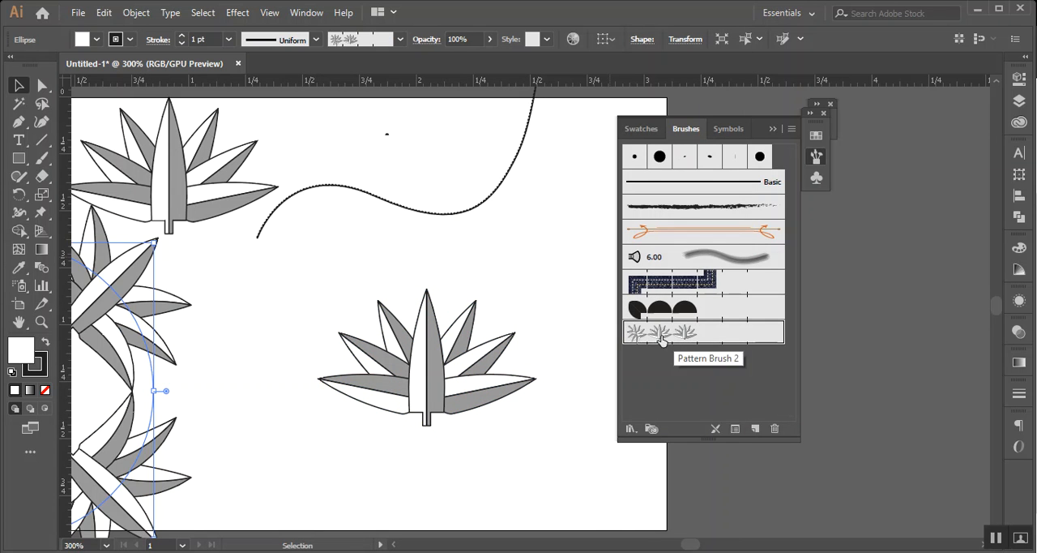
scroll(301, 366, down, 2)
scroll(301, 367, down, 1)
scroll(250, 378, up, 2)
drag(275, 374, 456, 342)
drag(381, 354, 435, 301)
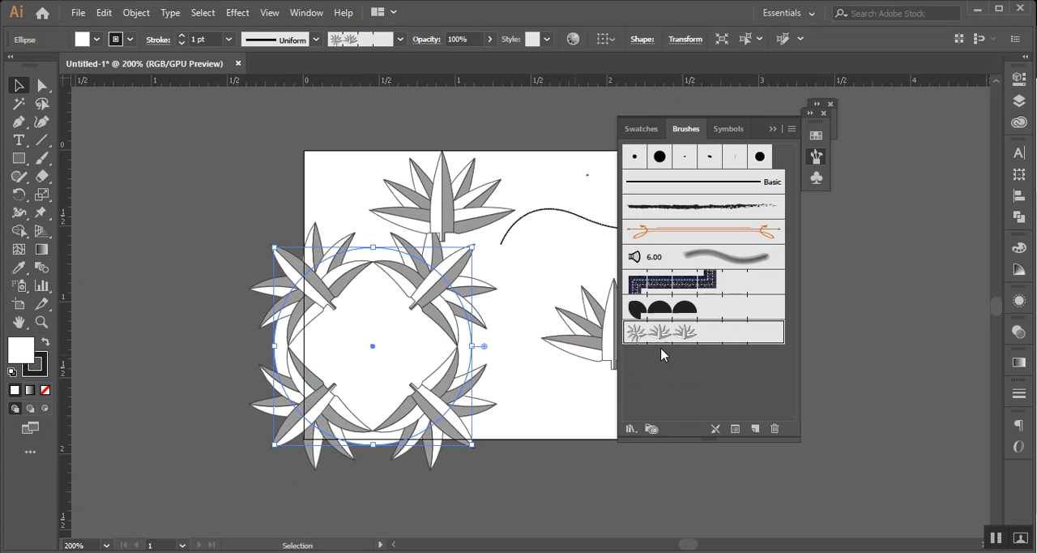
Try smaller scales such as 6% and 38% for the lily pattern brush with the coin circle as preview
double_click(688, 337)
drag(458, 77, 694, 107)
drag(728, 172, 689, 177)
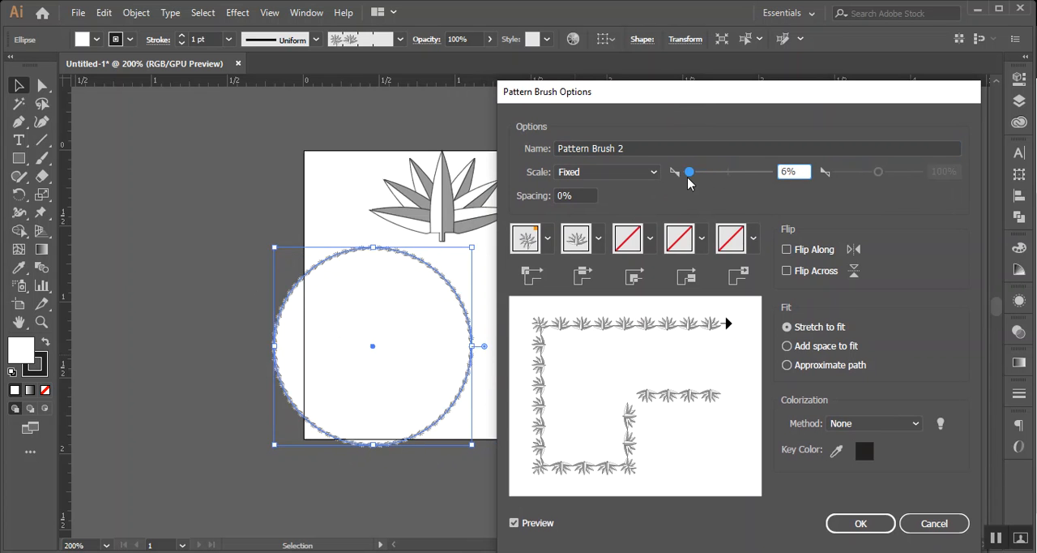
drag(690, 173, 703, 183)
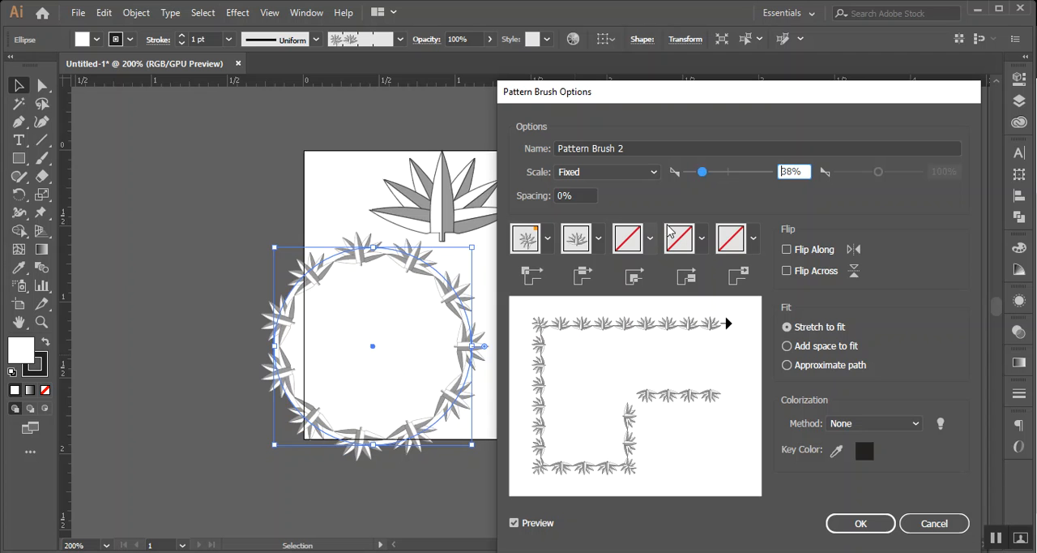
mouse_move(707, 173)
mouse_down()
mouse_move(762, 179)
mouse_move(715, 179)
mouse_up()
drag(844, 98, 672, 46)
click(766, 487)
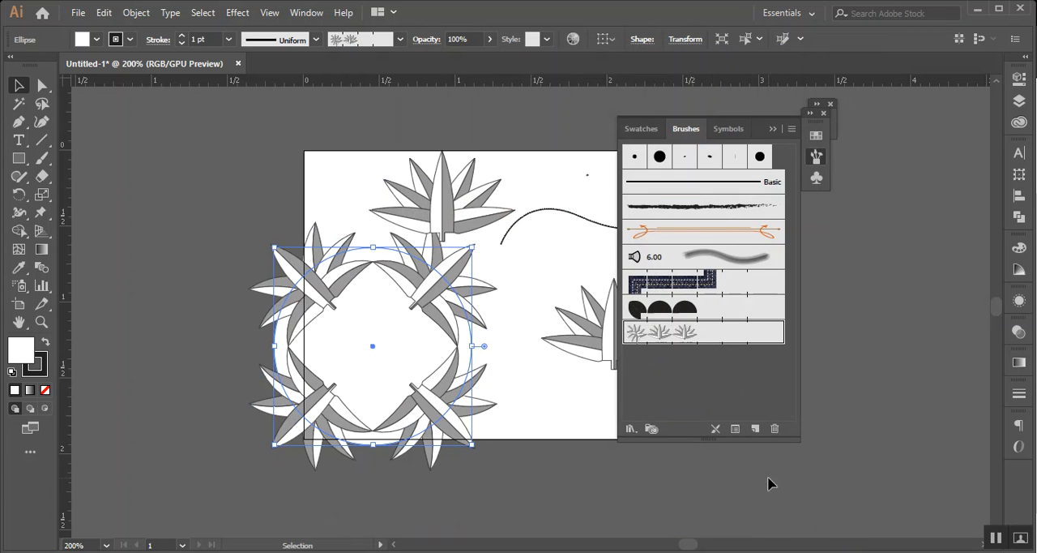
Delete the coin circle that carries the lily pattern brush
key(Delete)
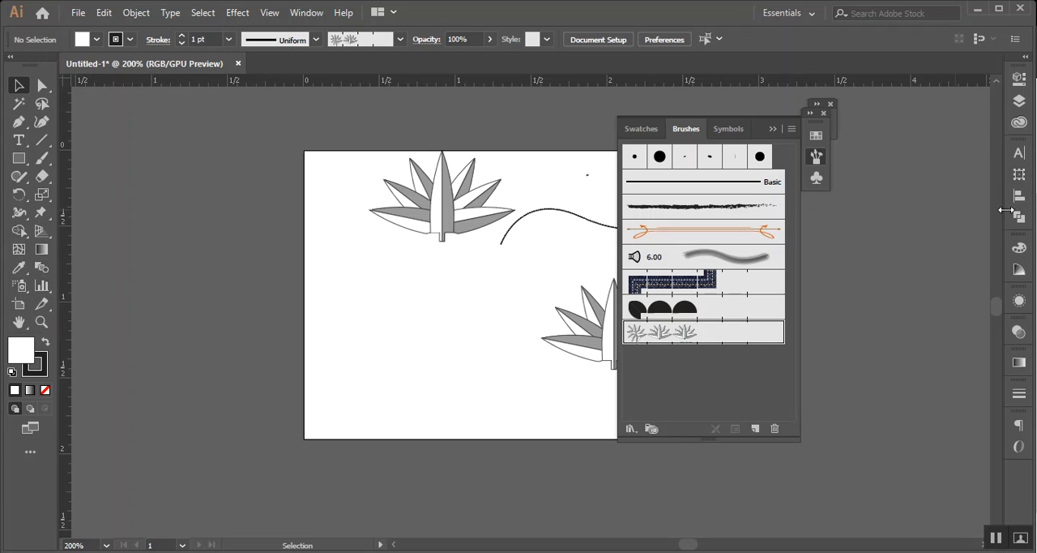
View the document information and the overprint attributes, and close them
click(317, 15)
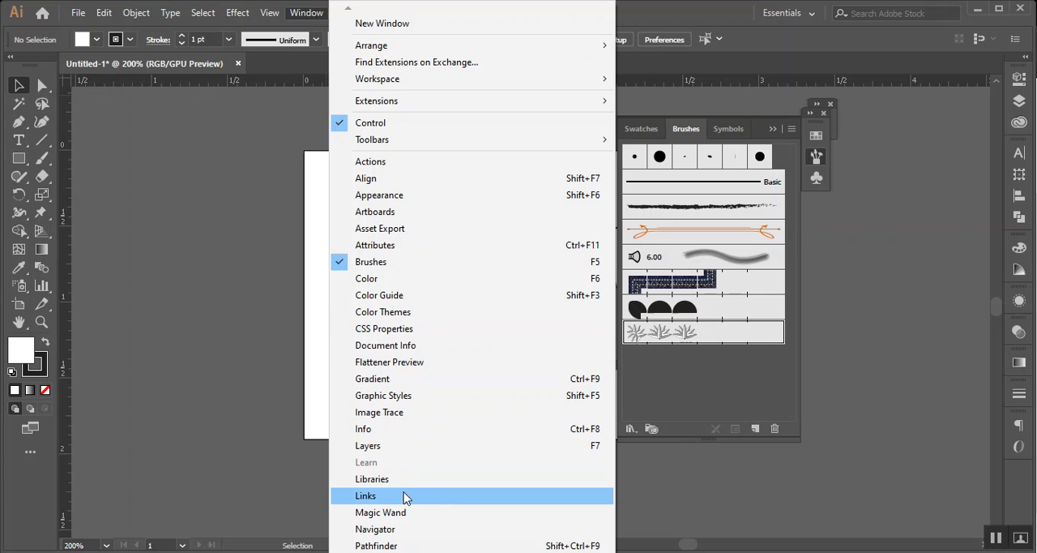
click(491, 345)
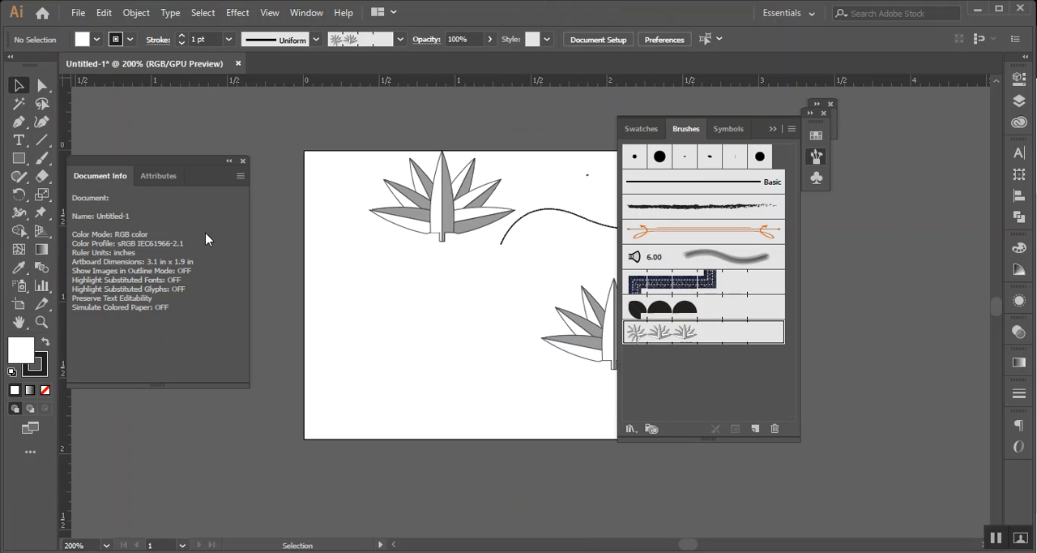
click(166, 176)
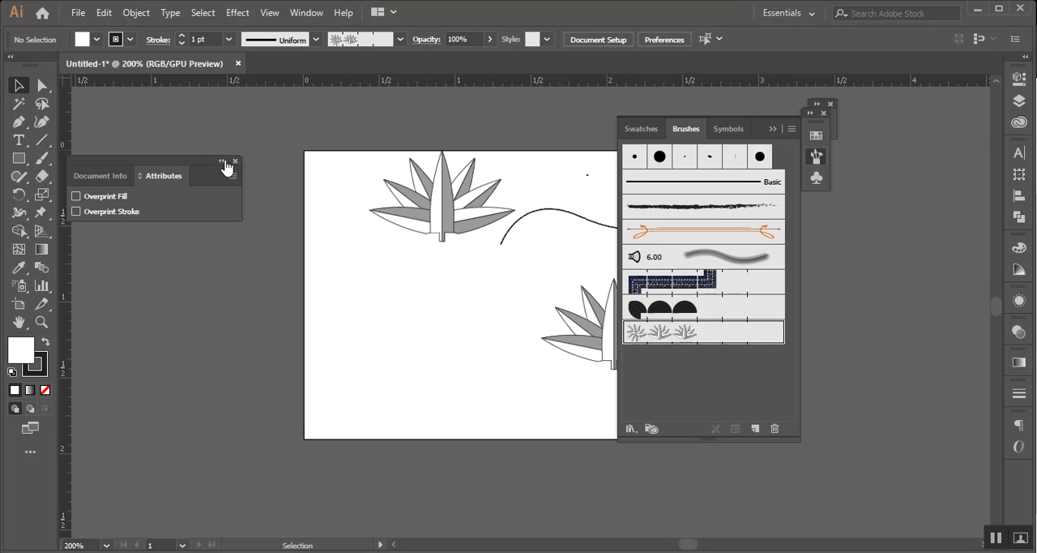
click(222, 162)
click(154, 162)
click(307, 12)
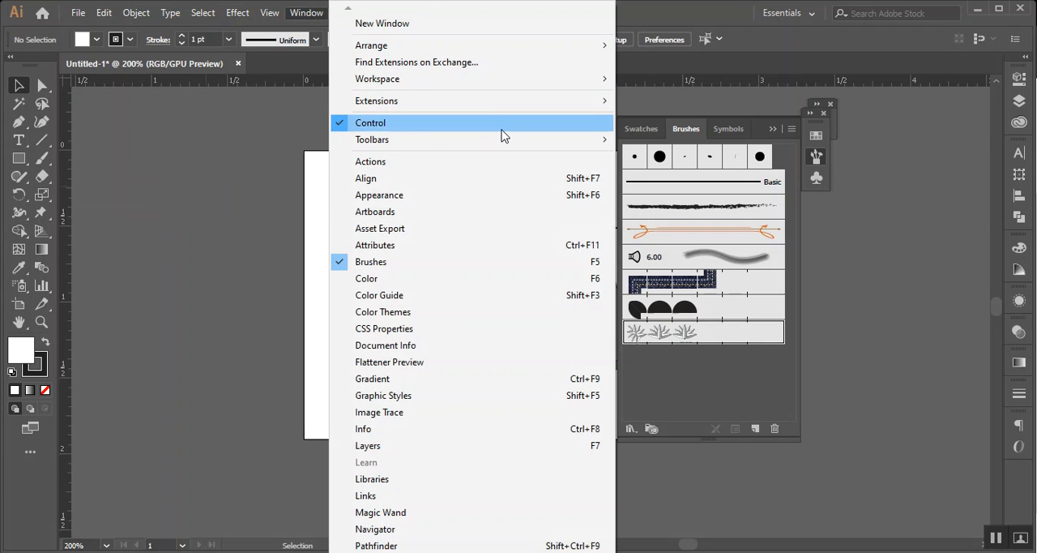
mouse_move(505, 139)
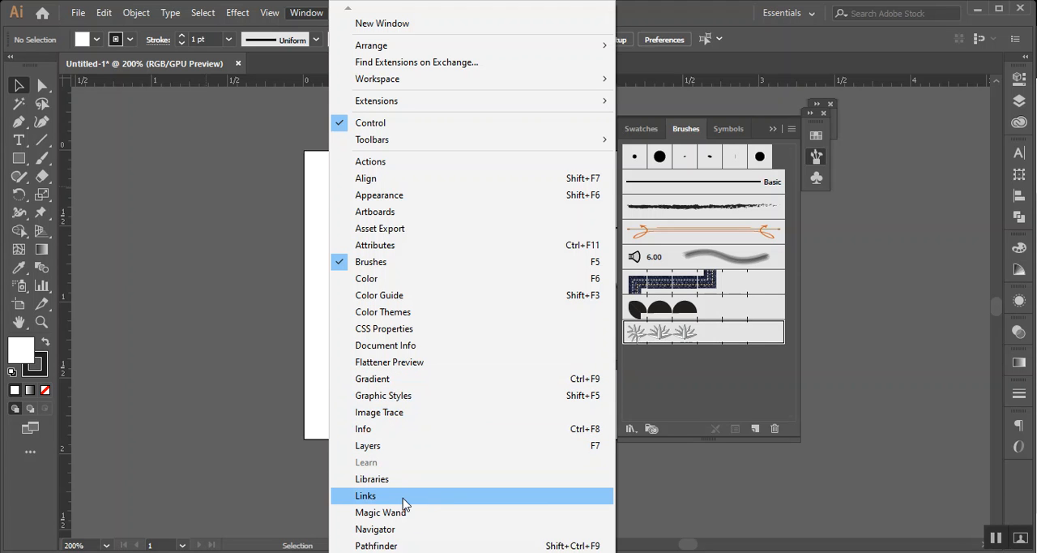
mouse_move(421, 551)
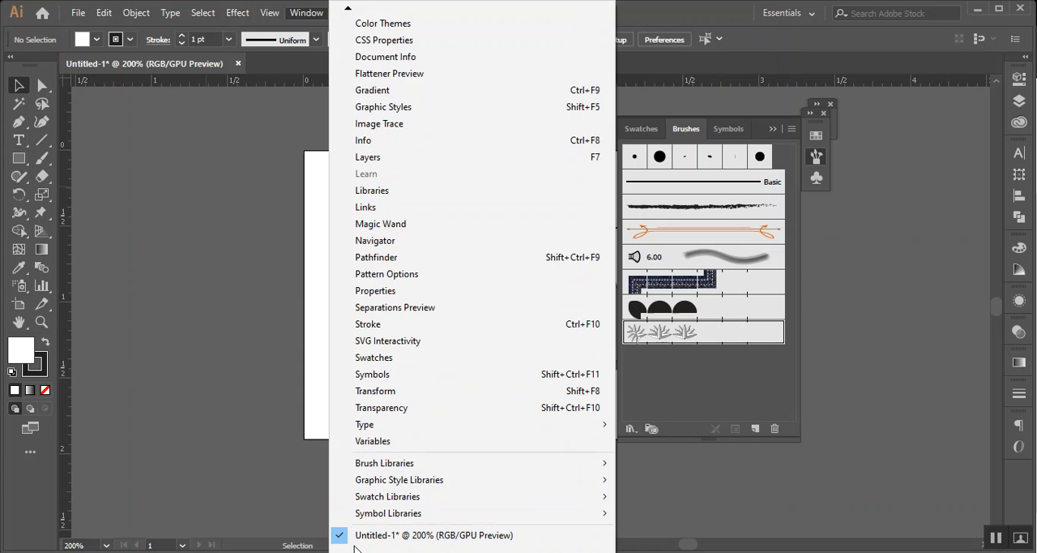
click(701, 8)
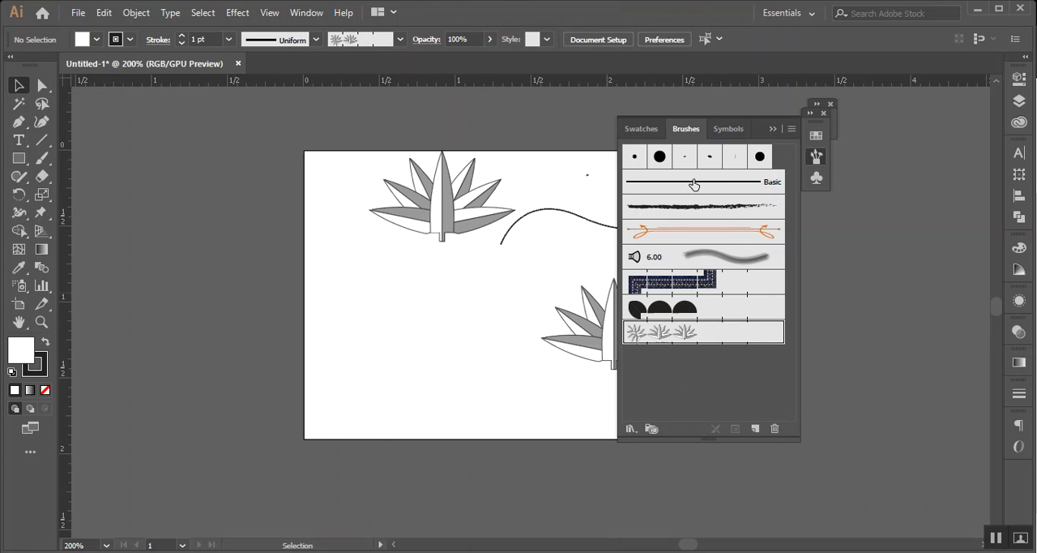
Open the Arrows_Special brush library, advance to Arrows_Standard, and enlarge the library panel
click(633, 430)
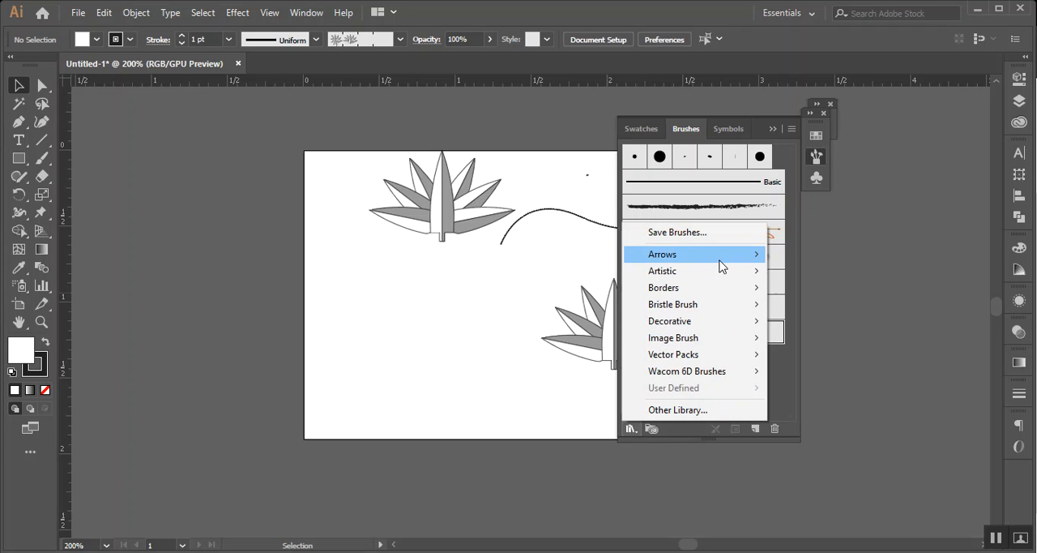
mouse_move(721, 268)
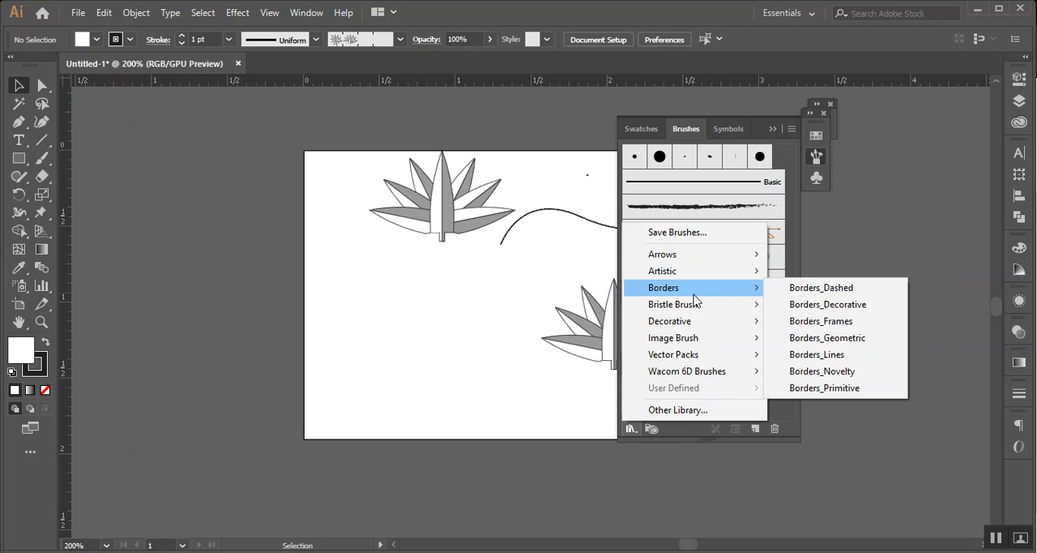
mouse_move(687, 325)
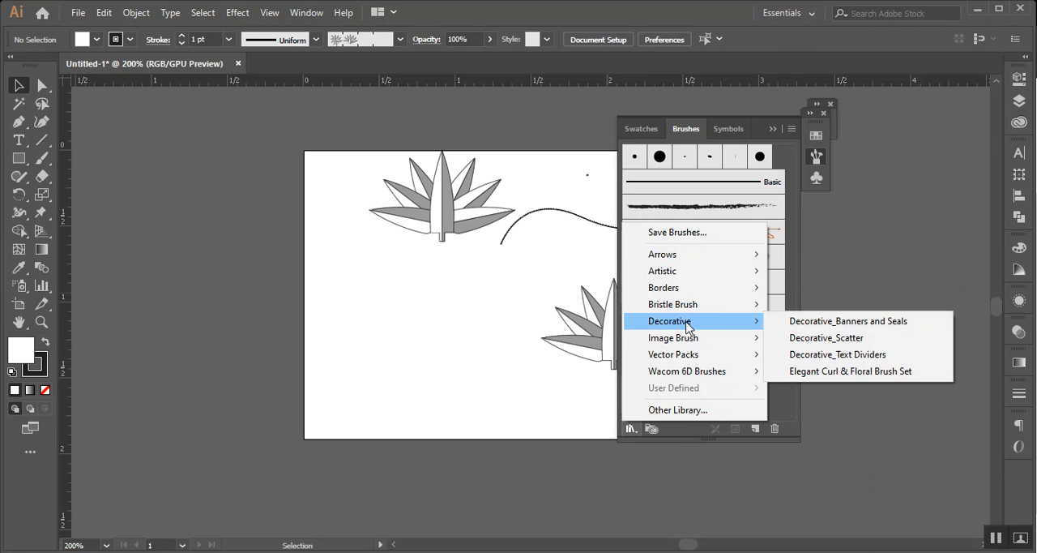
click(785, 258)
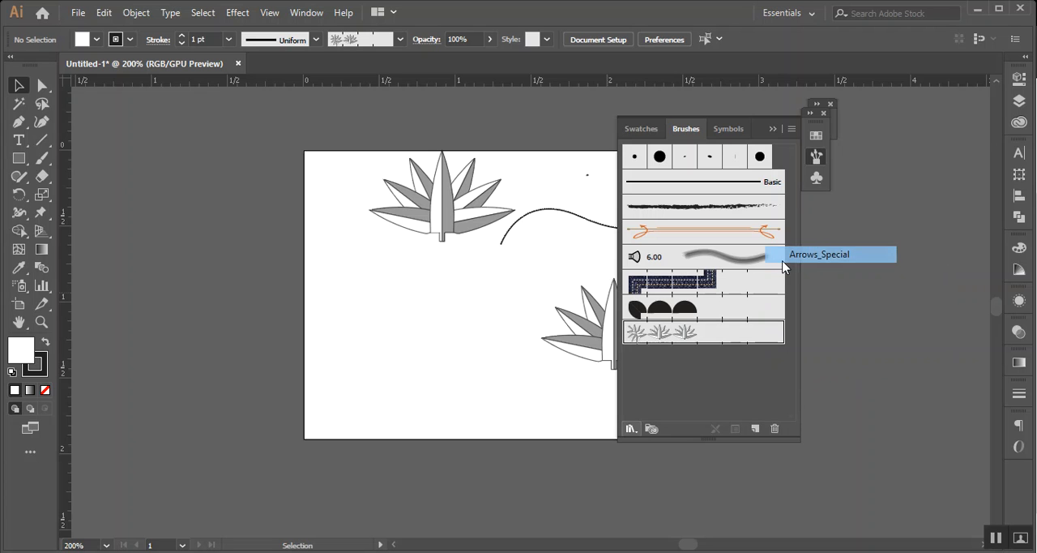
click(484, 342)
drag(507, 350, 524, 505)
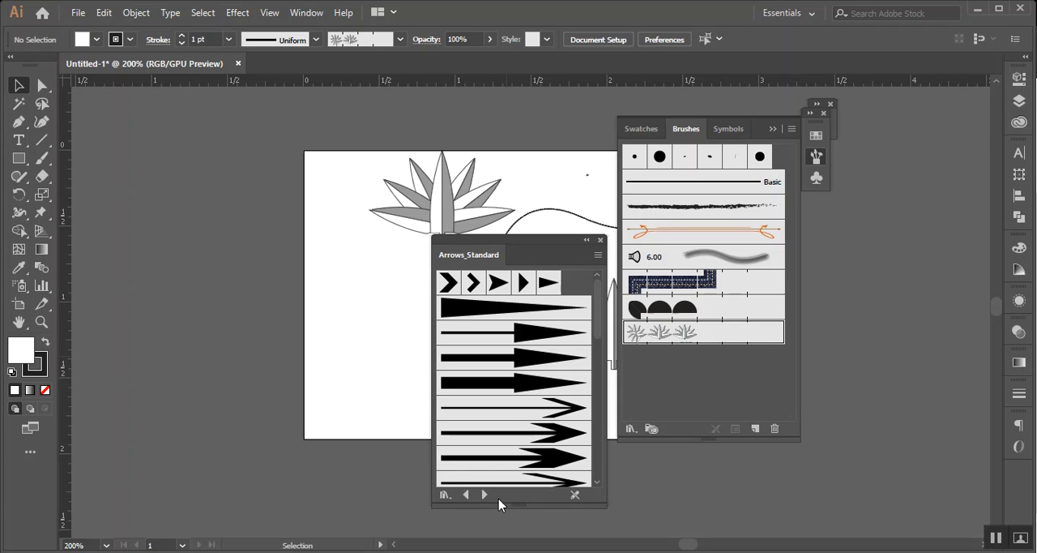
Browse the artistic and border brush libraries up to the Bristle Brush Library, and close the brush panels
click(484, 494)
click(484, 494)
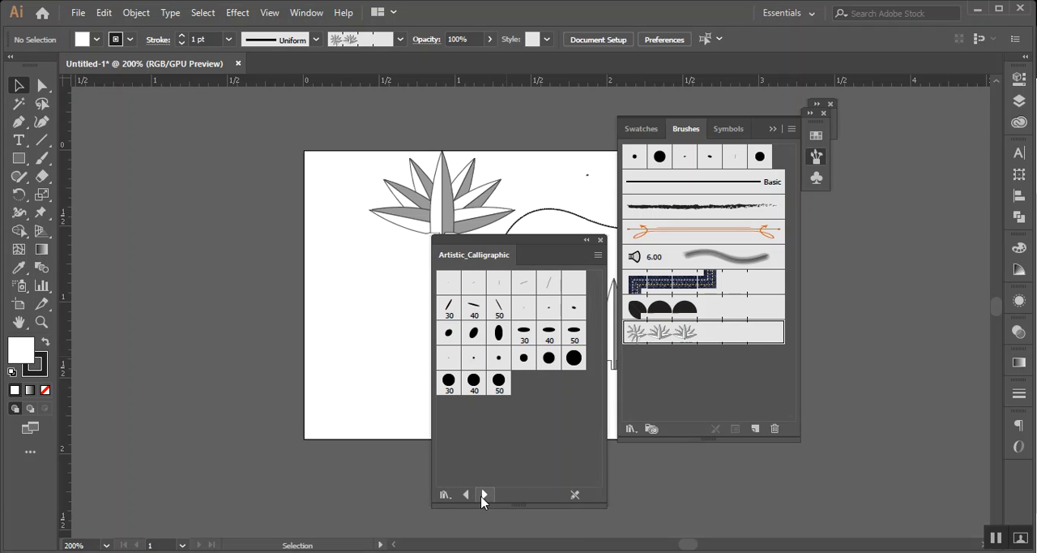
click(484, 494)
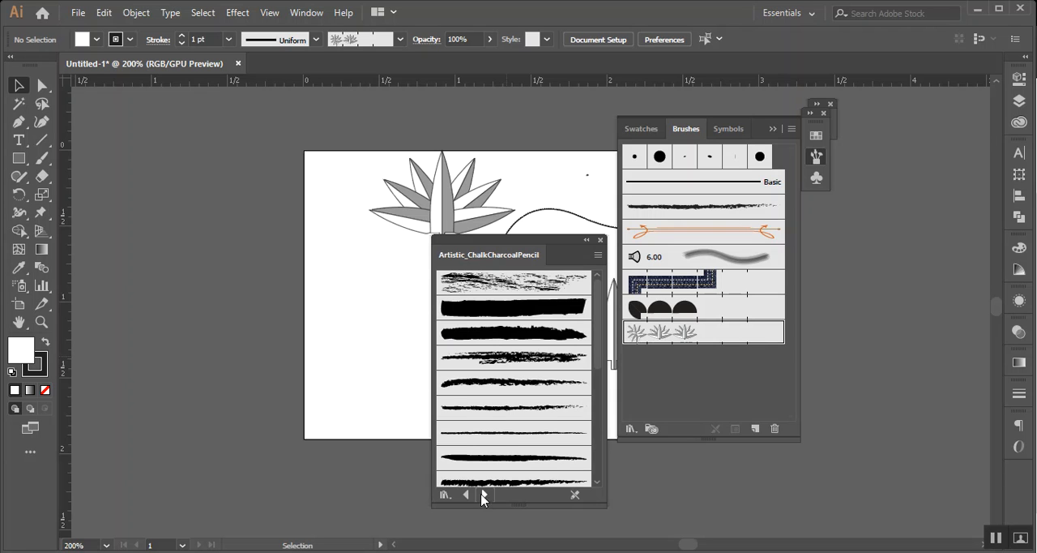
click(484, 496)
click(484, 496)
click(486, 496)
click(485, 495)
click(485, 496)
click(485, 495)
click(485, 496)
click(485, 495)
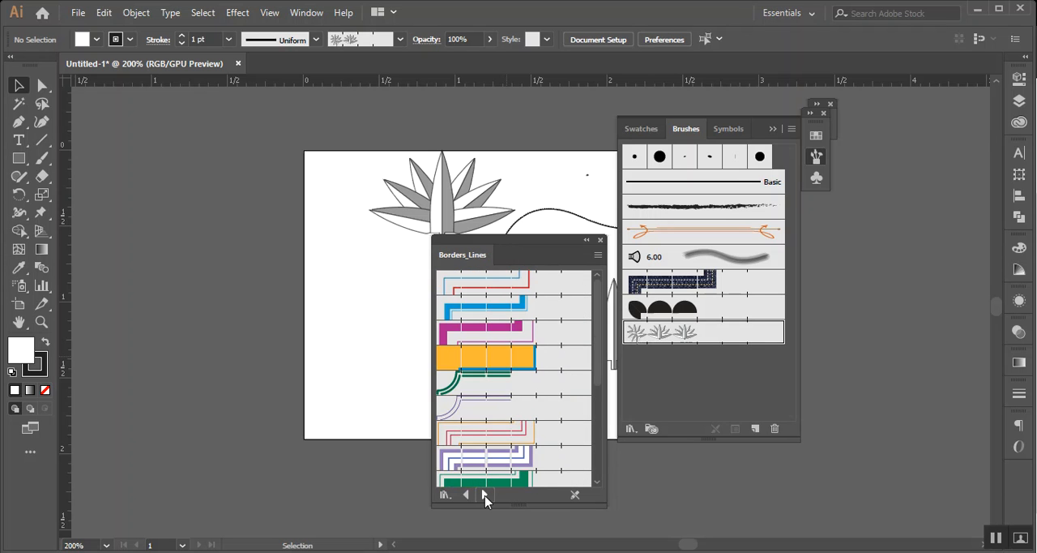
click(484, 495)
click(484, 495)
click(485, 495)
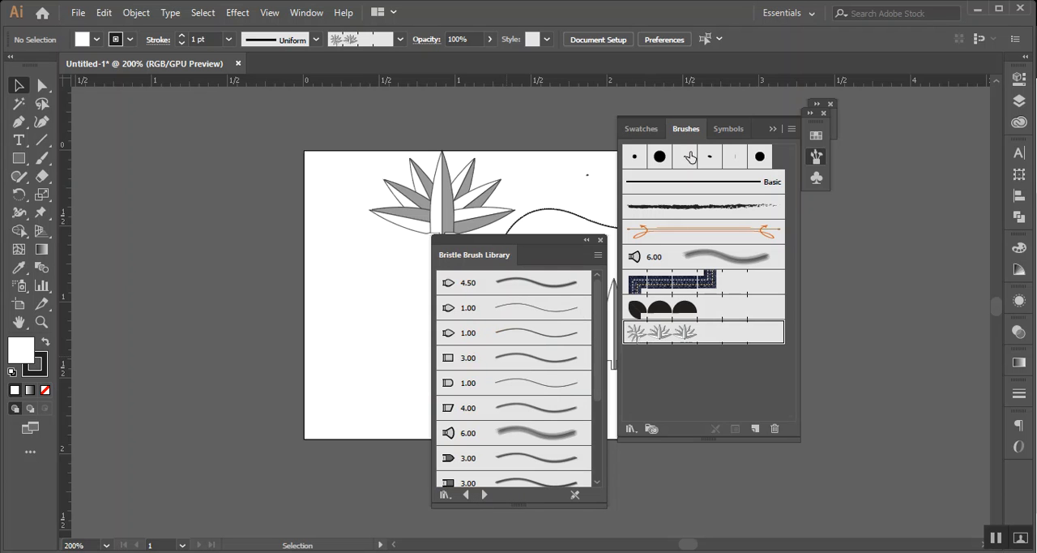
click(823, 114)
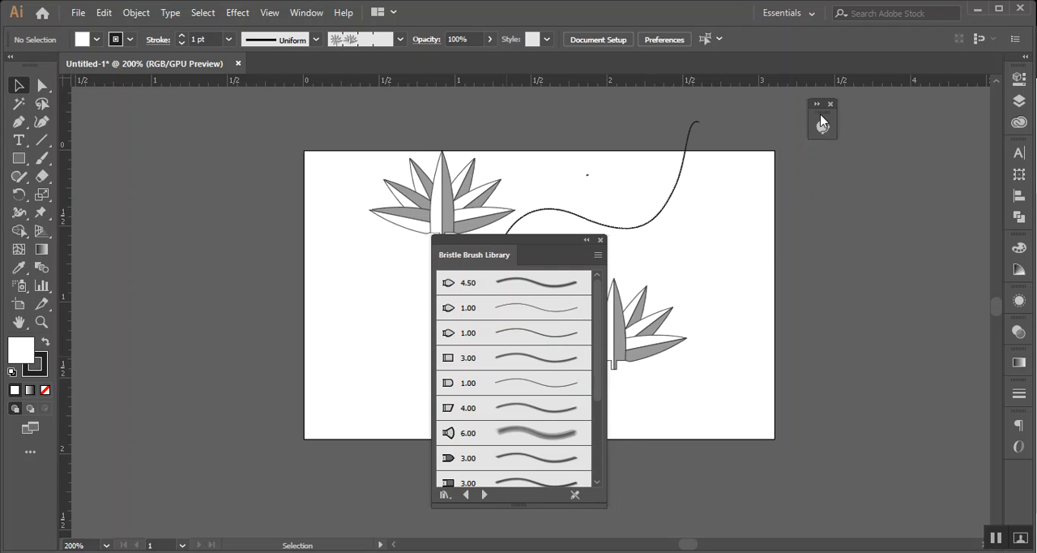
click(600, 239)
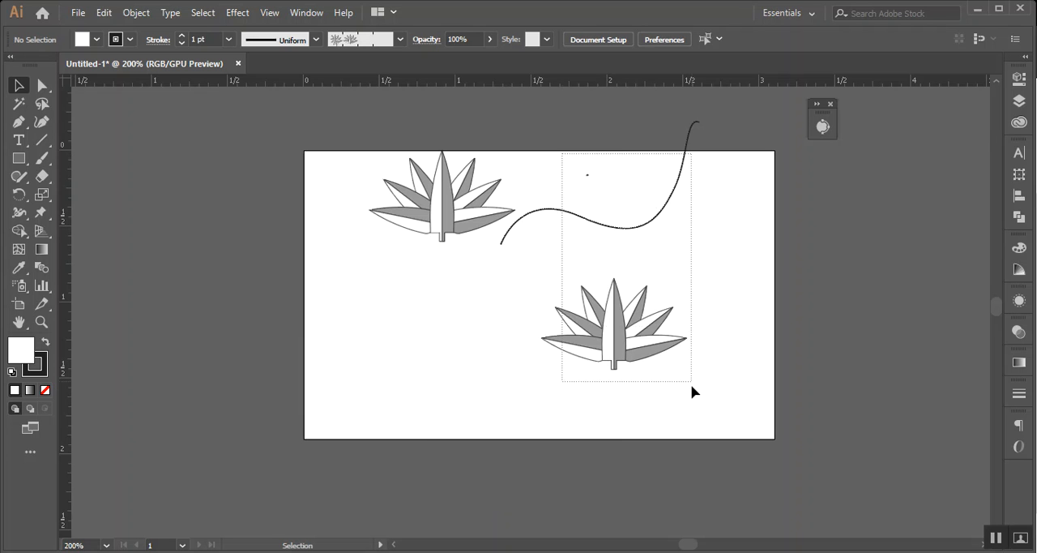
Delete the curved line and the lower lily, and move the remaining lily off the artboard to its left
drag(692, 386, 691, 379)
key(Delete)
drag(434, 180, 154, 163)
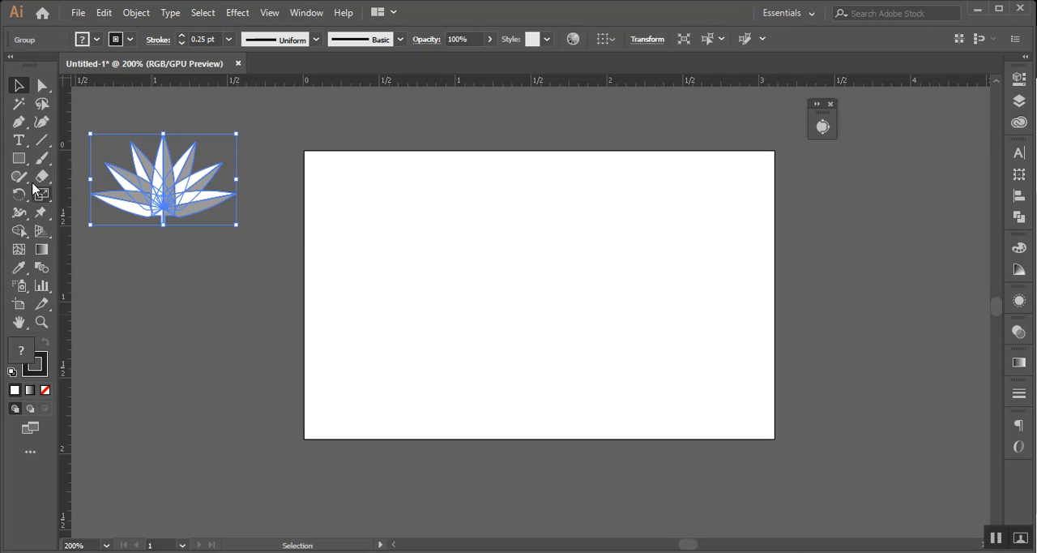
Add a Lorem ipsum placeholder text on the artboard and set its font style to Bold
click(19, 140)
click(363, 247)
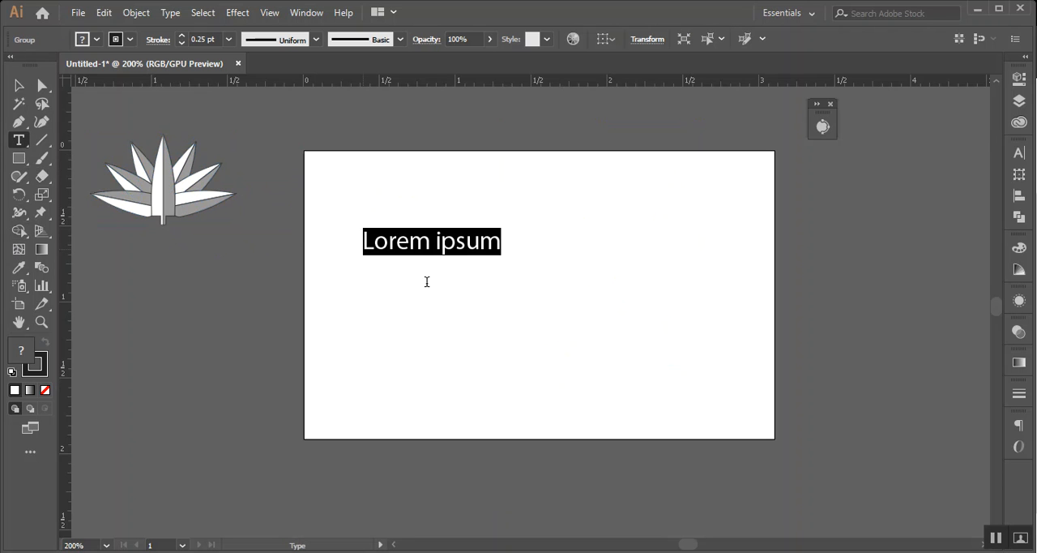
click(668, 39)
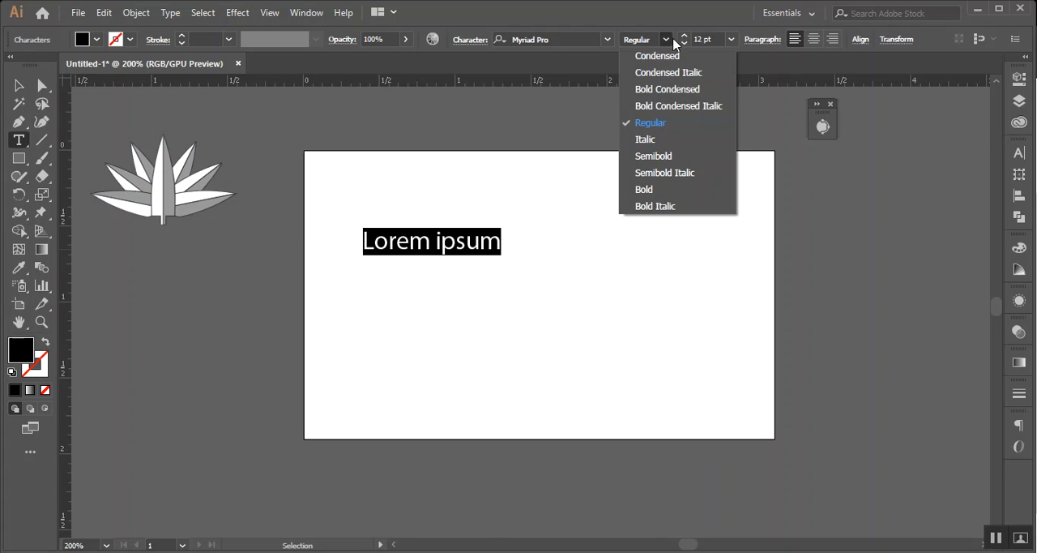
click(652, 189)
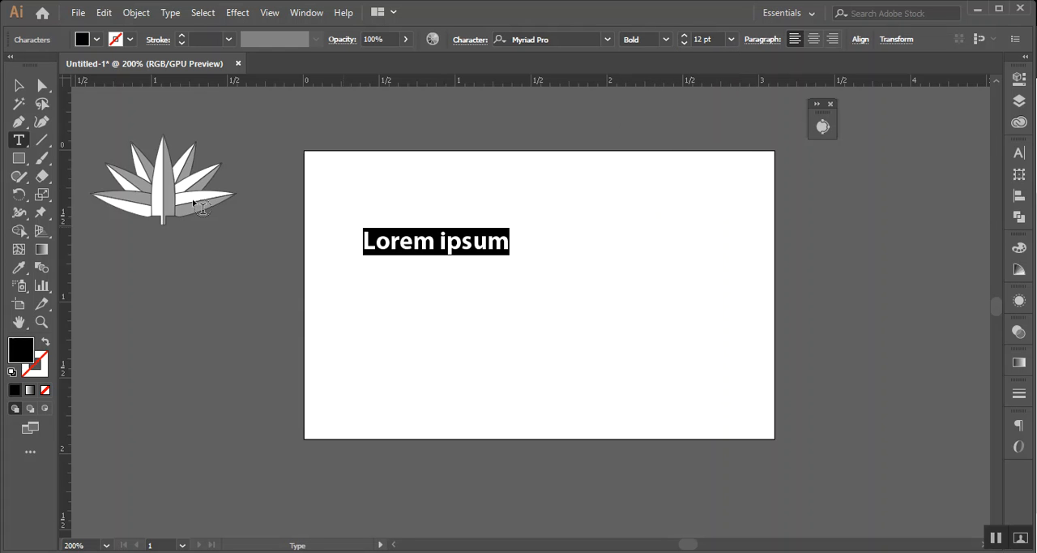
click(13, 84)
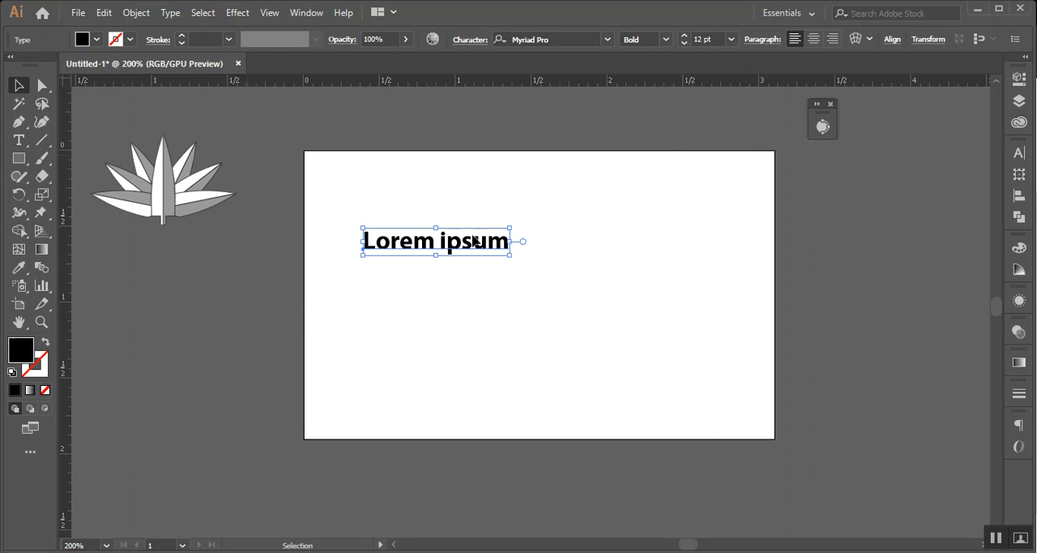
Change the placeholder text to uppercase, scale it to about 29.78 pt, and position it across the artboard
click(173, 13)
mouse_move(324, 247)
click(442, 254)
click(558, 252)
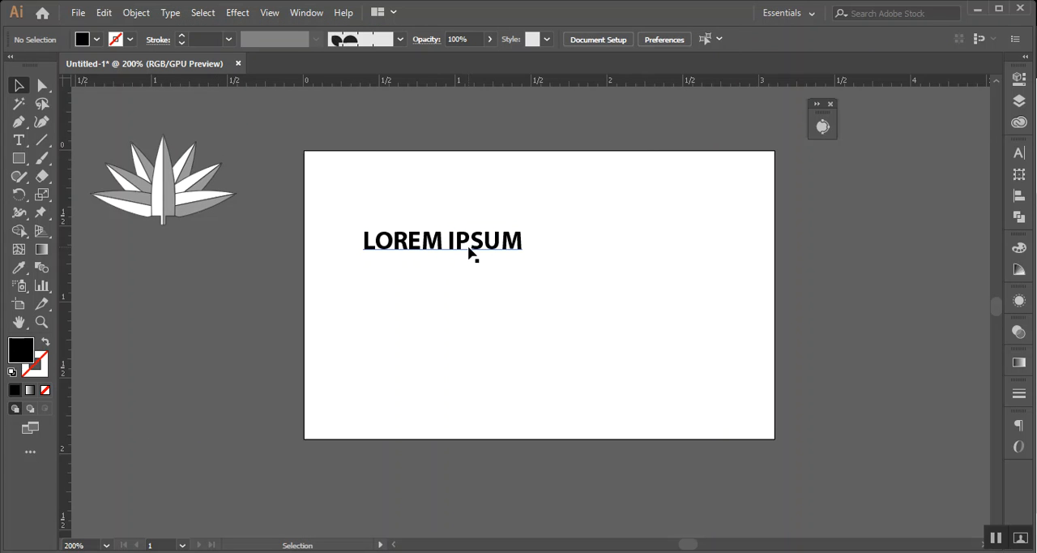
click(523, 257)
drag(530, 256, 761, 375)
drag(505, 293, 464, 287)
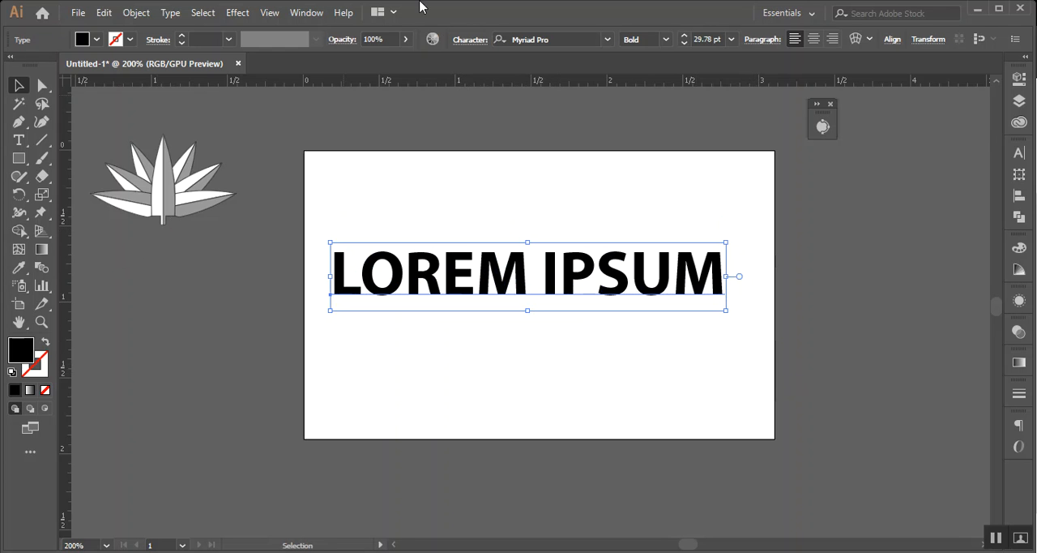
click(236, 14)
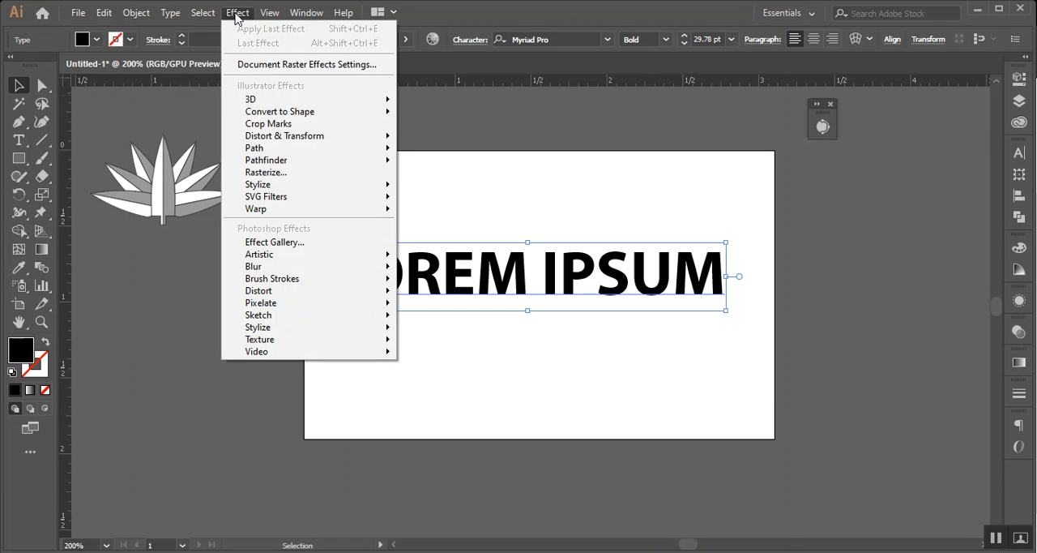
mouse_move(267, 99)
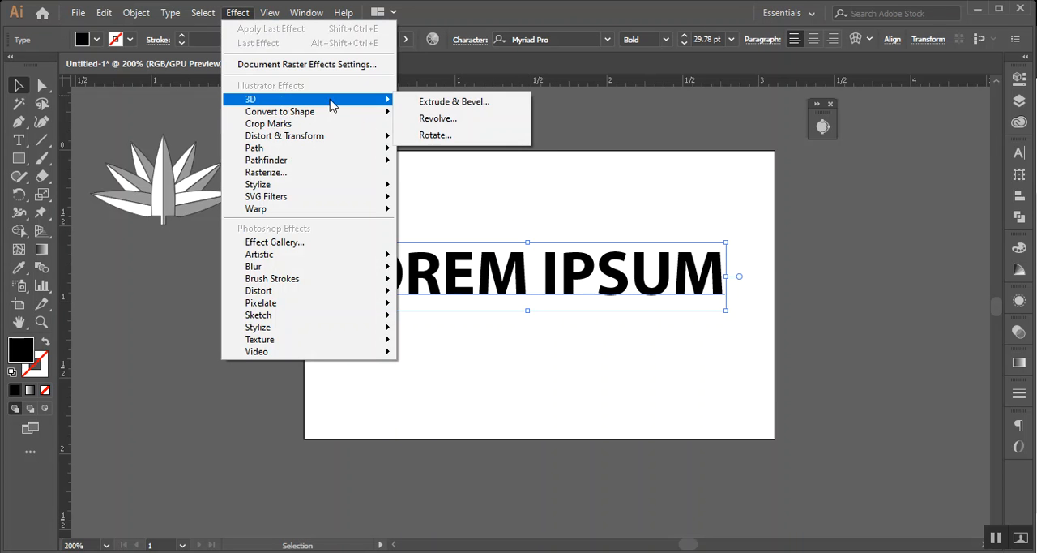
click(484, 104)
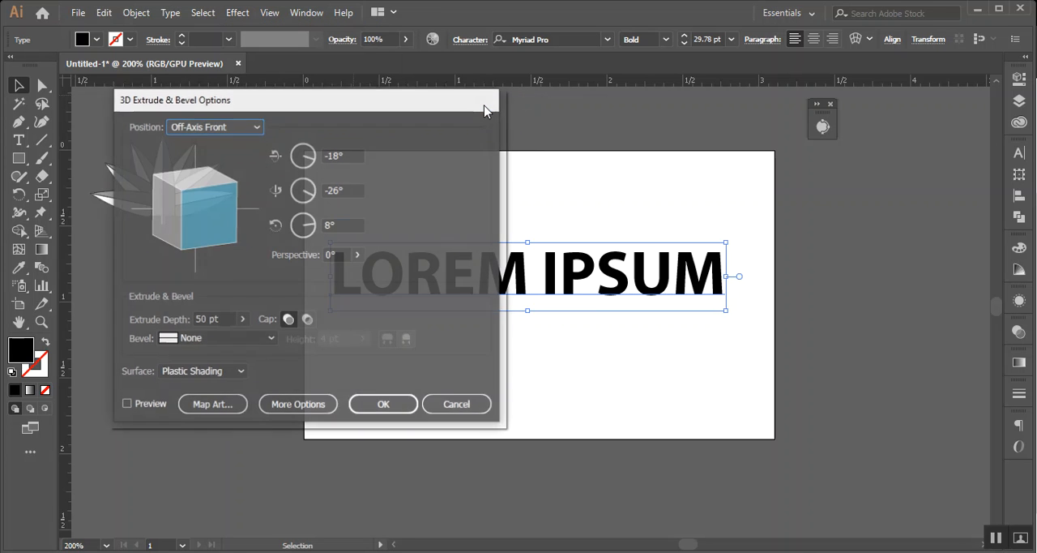
drag(346, 104, 843, 194)
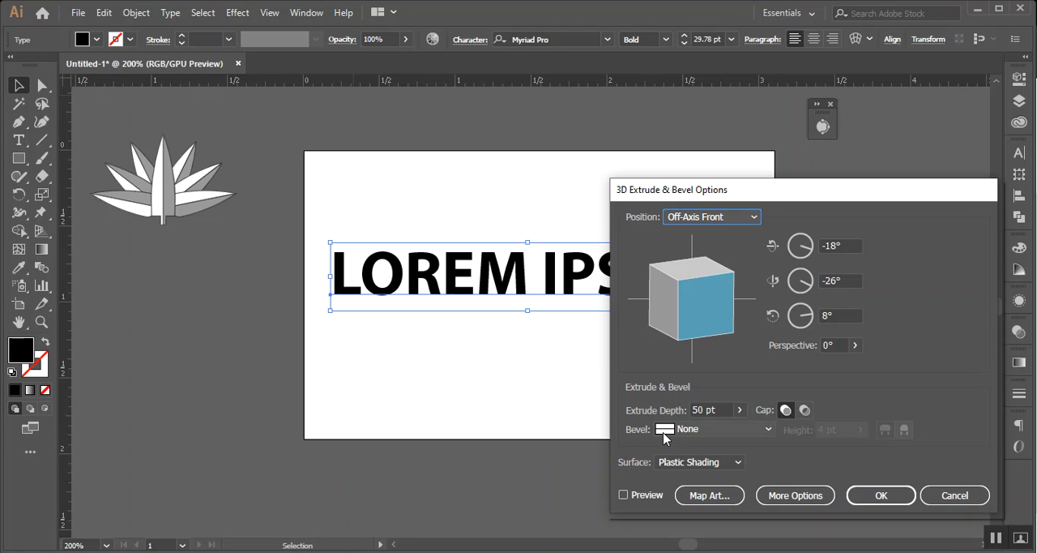
click(624, 495)
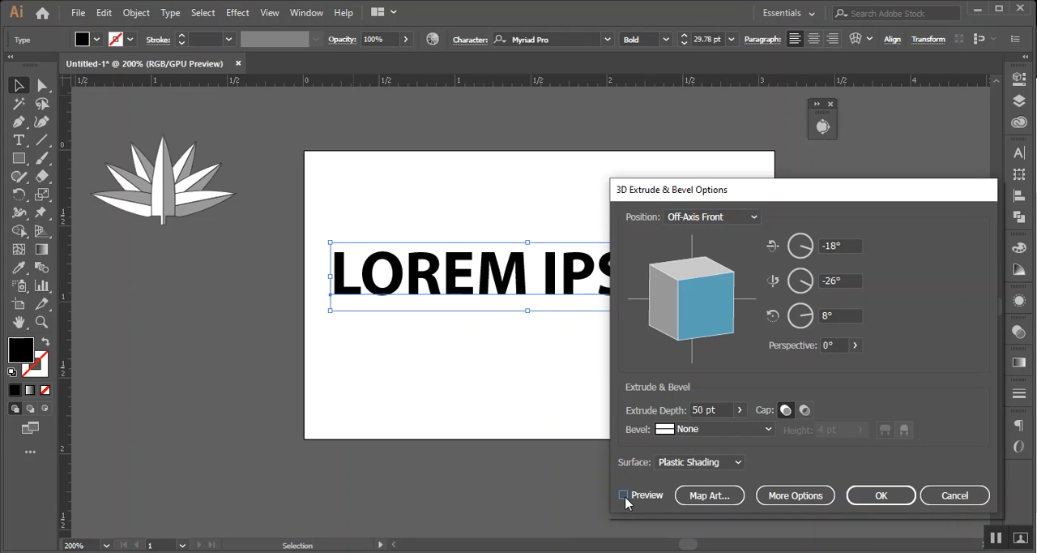
mouse_move(695, 323)
mouse_down()
mouse_move(696, 305)
mouse_move(679, 292)
mouse_move(683, 311)
mouse_up()
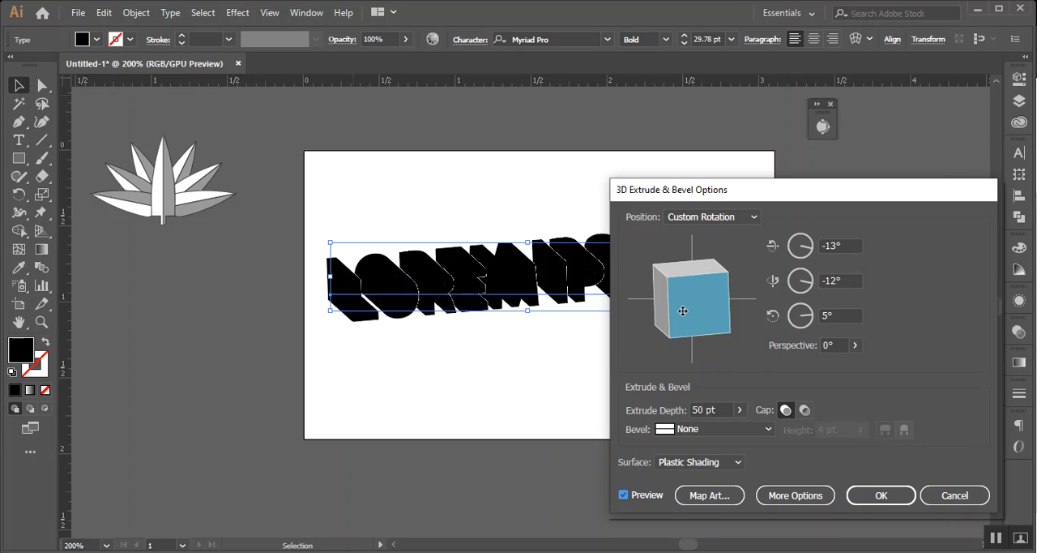
click(949, 493)
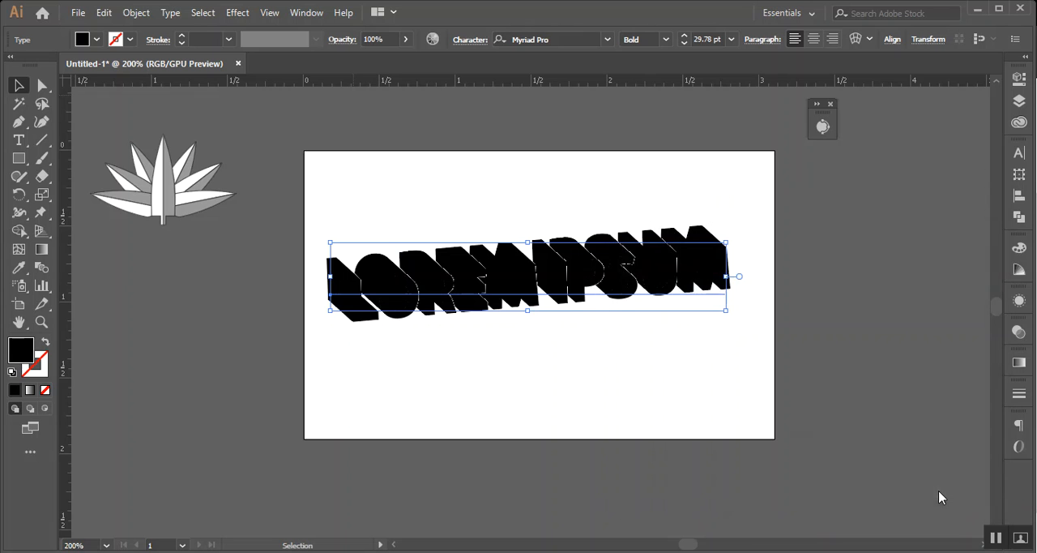
Fill the LOREM IPSUM text with a medium grey swatch
click(96, 39)
click(55, 112)
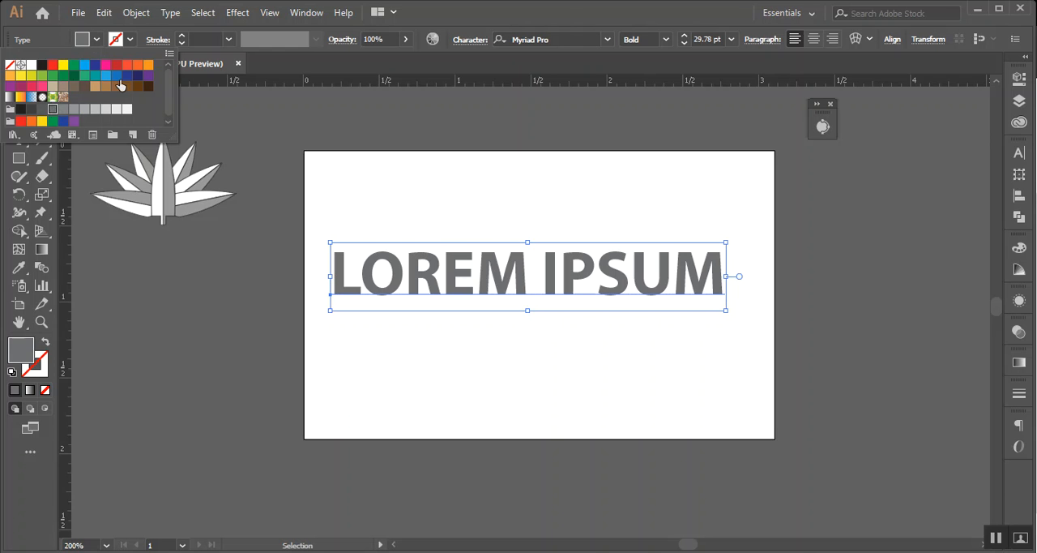
click(561, 7)
click(571, 379)
click(461, 286)
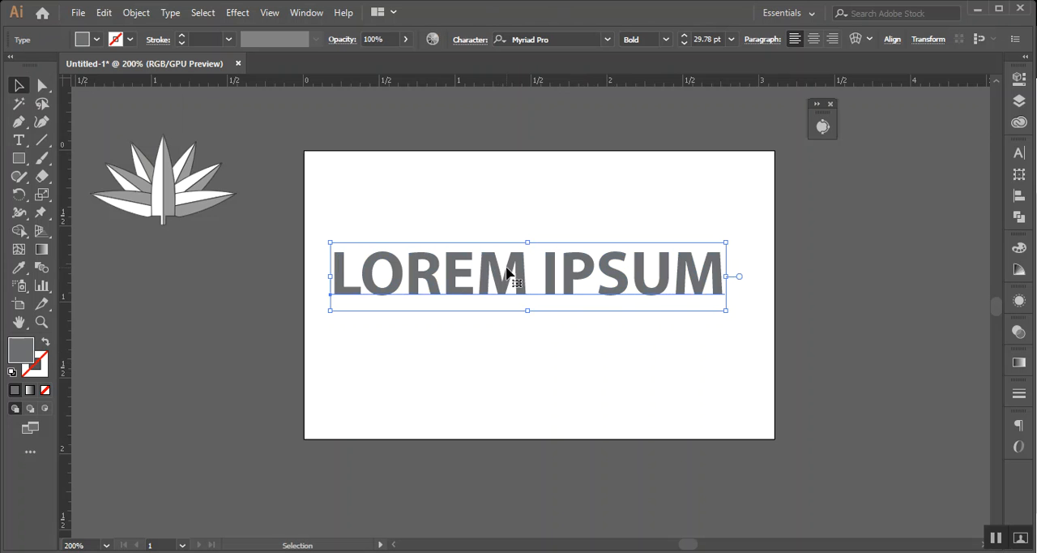
Preview a 3D Extrude & Bevel effect on the LOREM IPSUM text, keeping the artwork in view
click(235, 12)
mouse_move(348, 102)
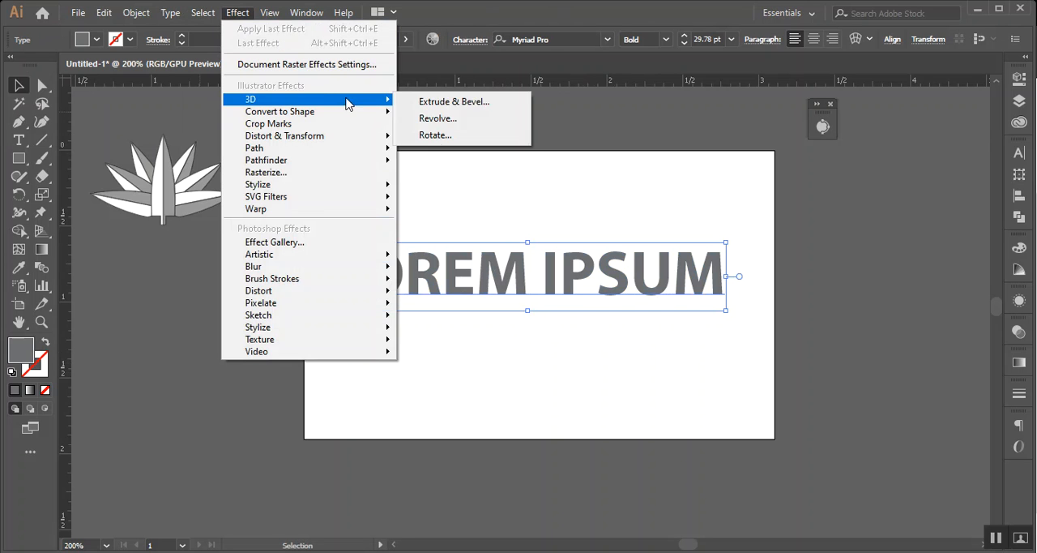
click(435, 101)
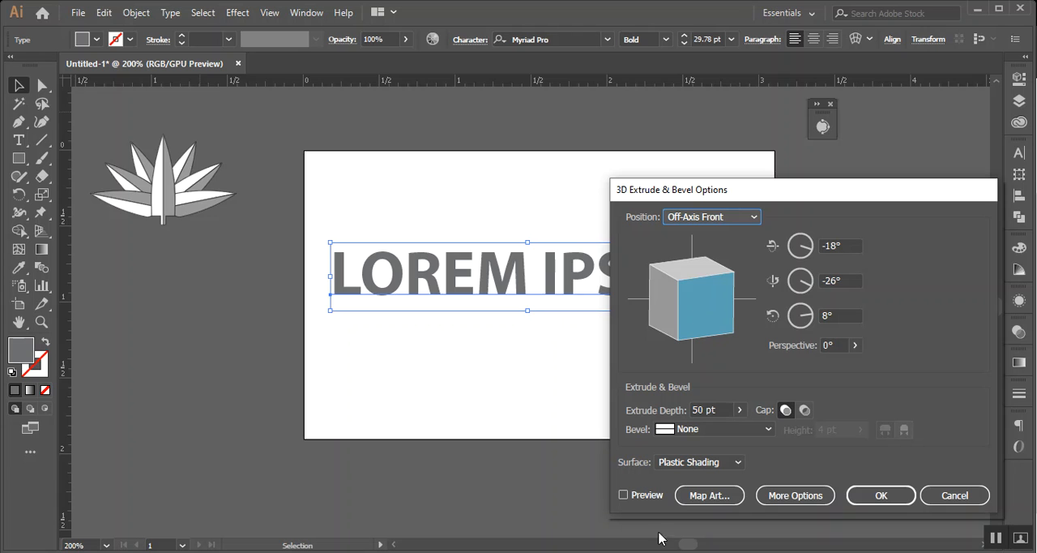
click(636, 495)
drag(687, 184, 831, 195)
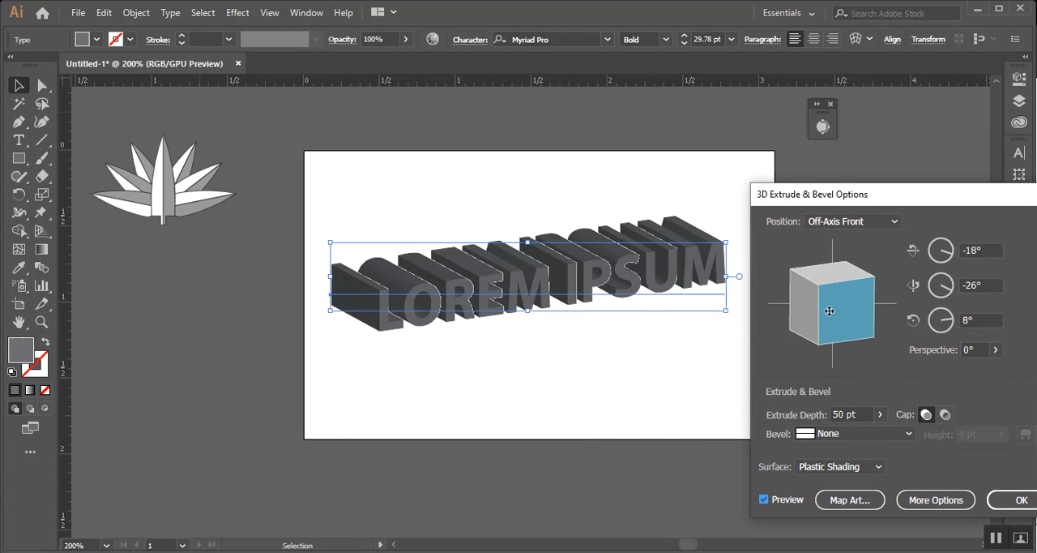
Try rotating the extruded text to -5°, -8° and 0°, and discard the 3D effect
drag(829, 311, 807, 308)
drag(817, 309, 848, 296)
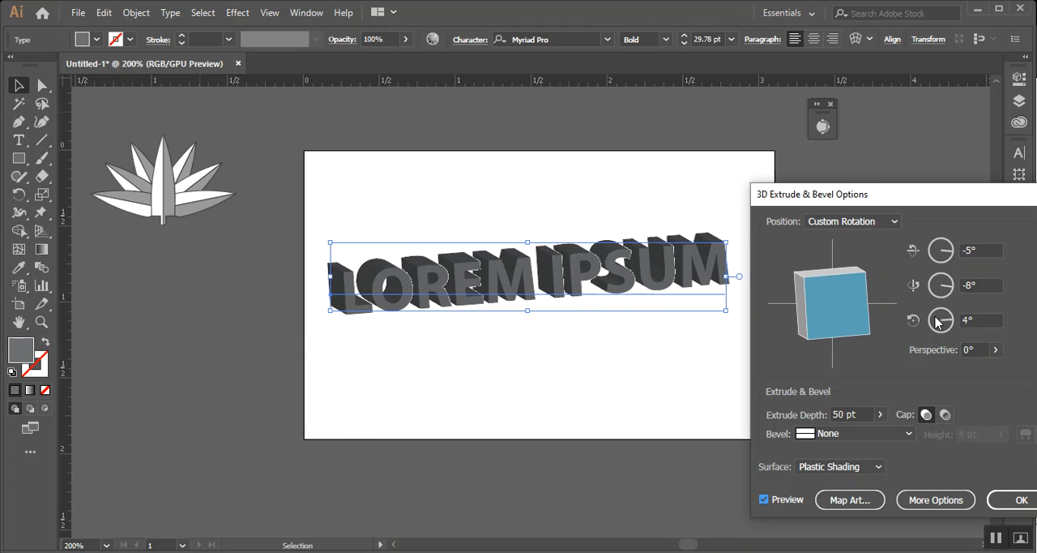
double_click(985, 317)
text(0)
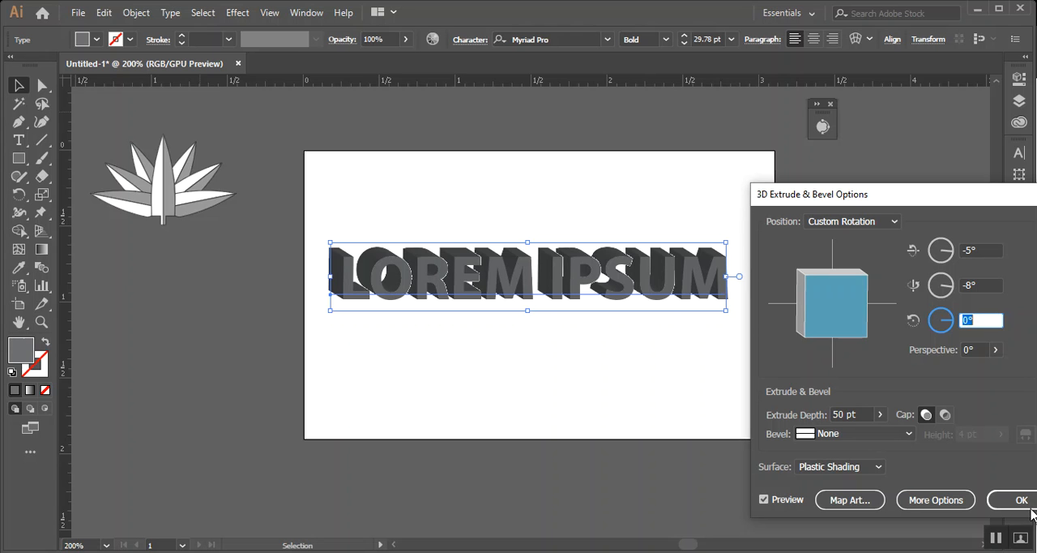
drag(920, 201, 508, 195)
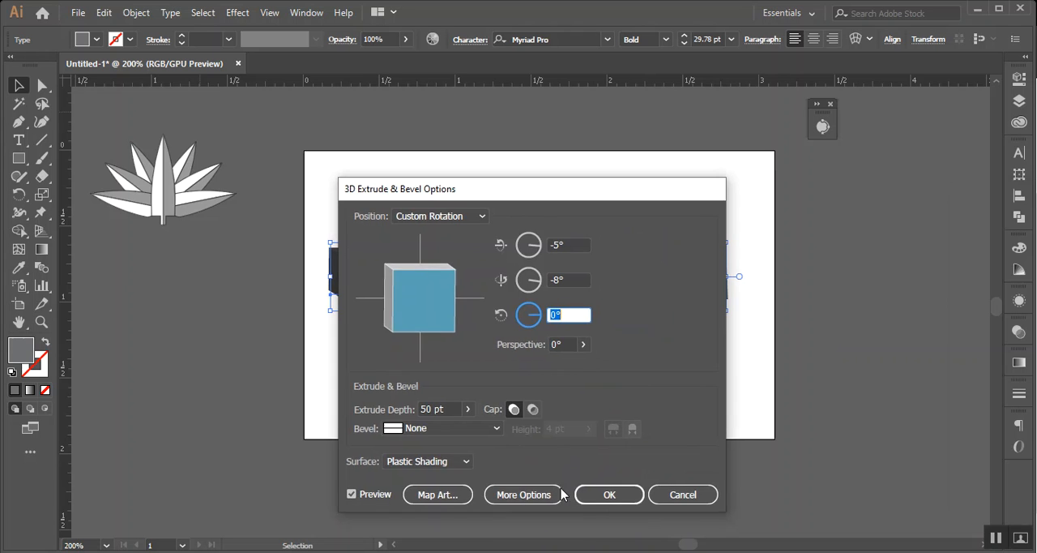
click(679, 495)
Move the LOREM IPSUM text off the artboard to its left, below the lily
drag(490, 282, 180, 340)
drag(246, 343, 150, 329)
click(713, 315)
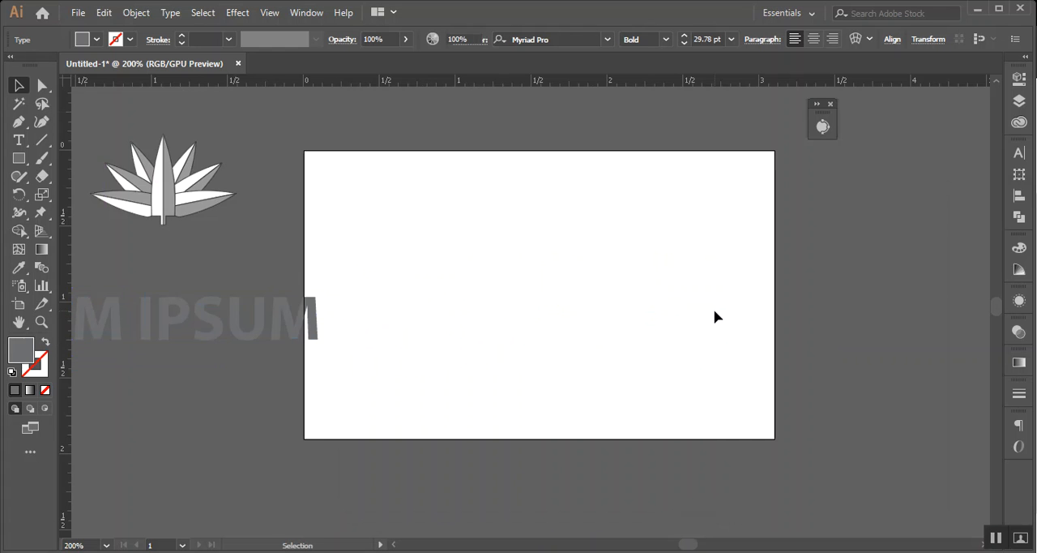
drag(270, 338, 180, 326)
drag(430, 273, 557, 288)
Try a Lorem ipsum area text box near the artboard's upper left corner, clear its text and deselect it
click(19, 139)
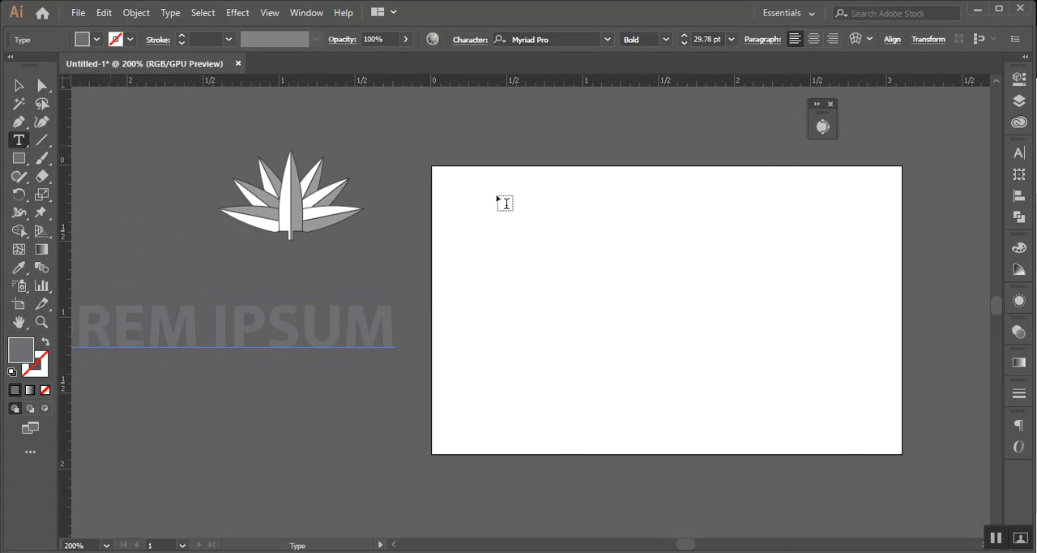
drag(470, 210, 584, 298)
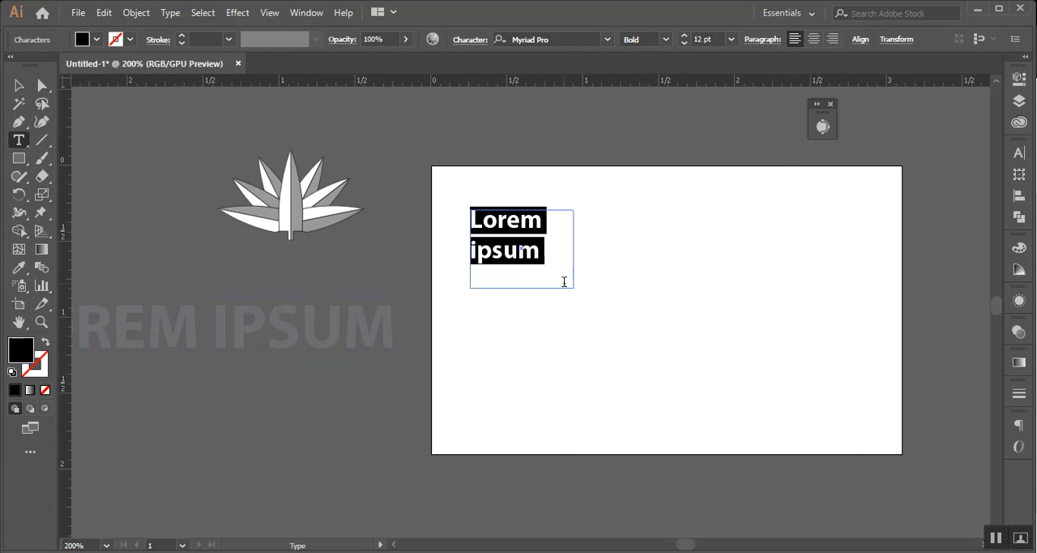
key(BackSpace)
key(Escape)
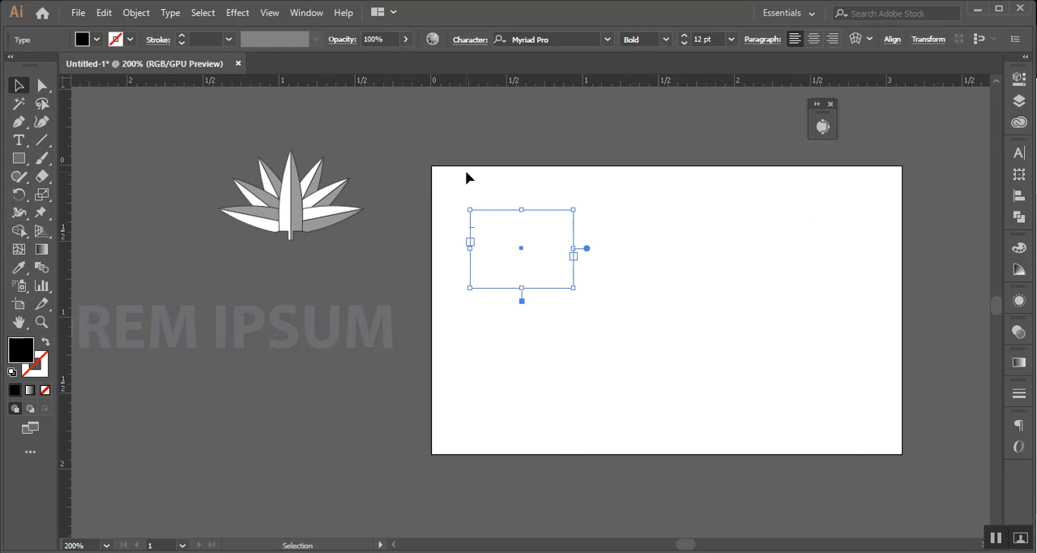
click(644, 367)
Try Lorem ipsum point text on the artboard at 7 pt, and delete it
click(19, 141)
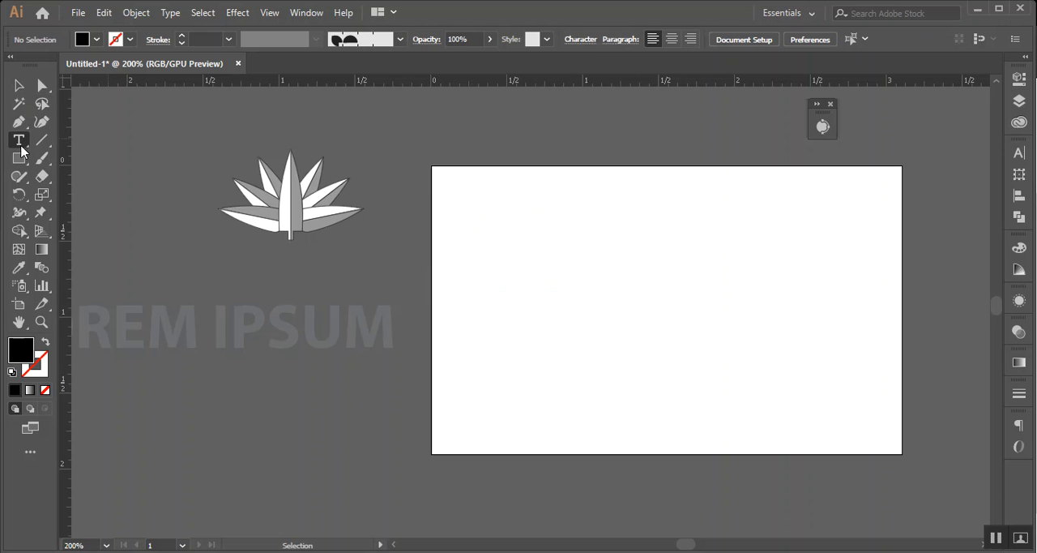
click(465, 233)
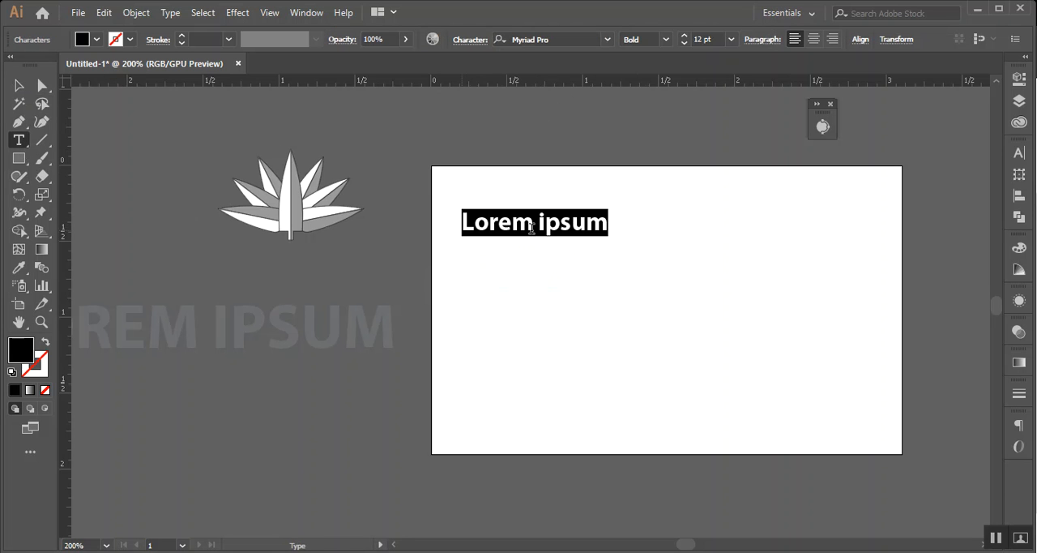
click(731, 39)
click(747, 124)
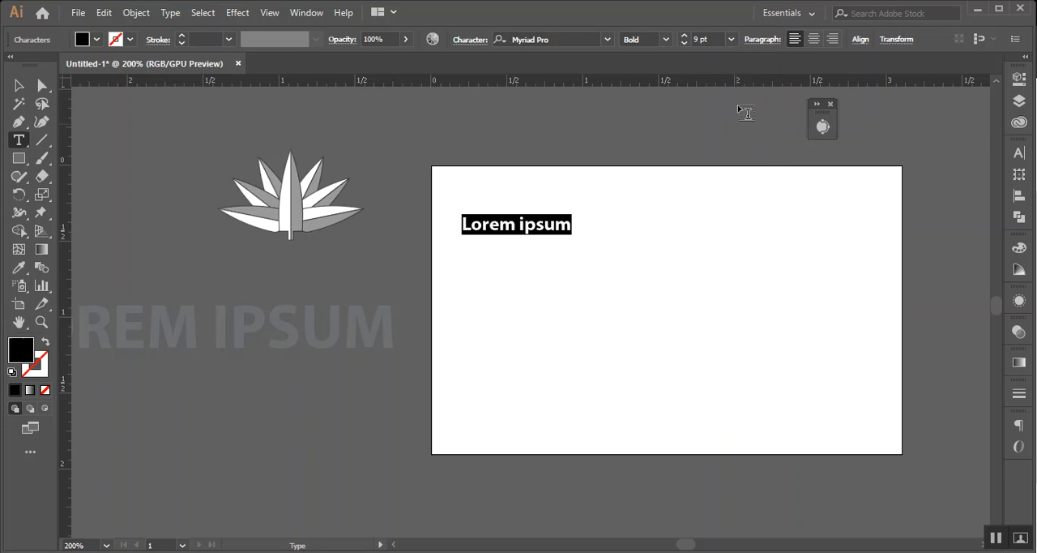
click(731, 39)
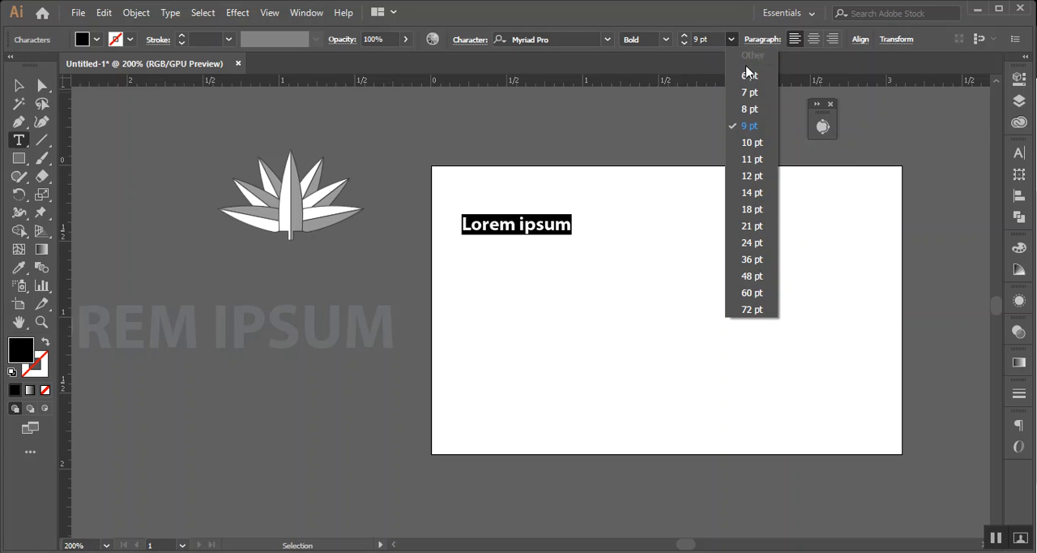
click(751, 91)
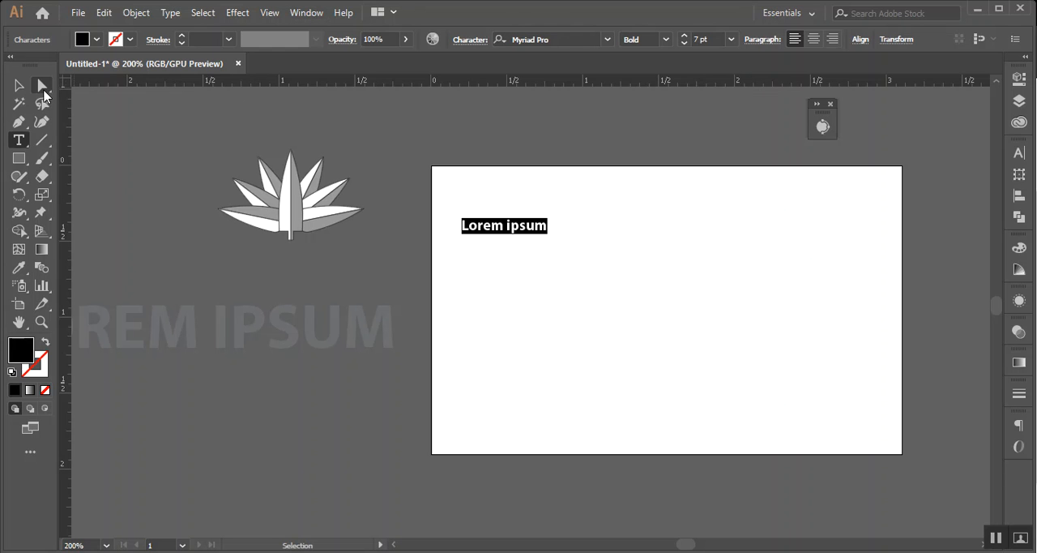
key(Escape)
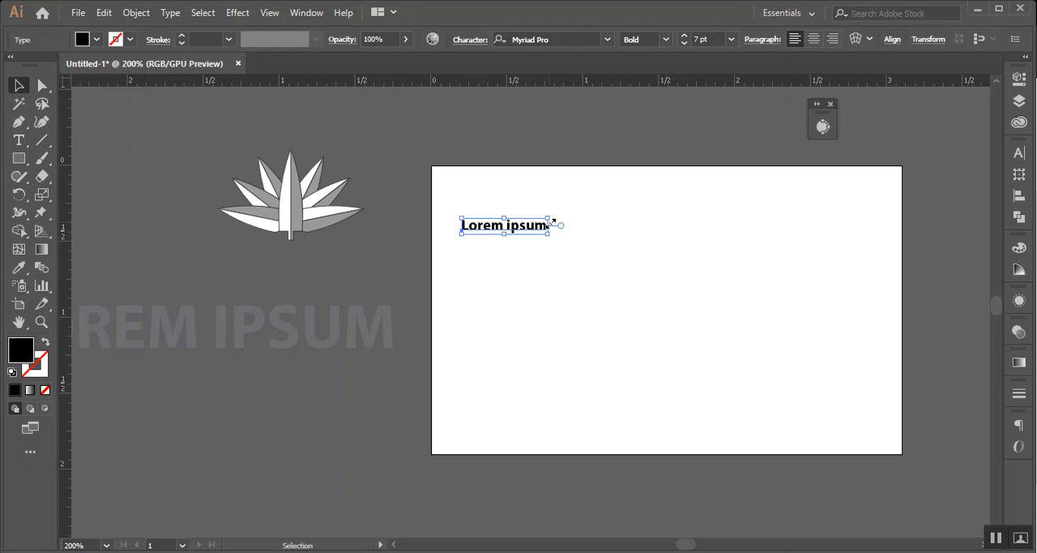
key(Delete)
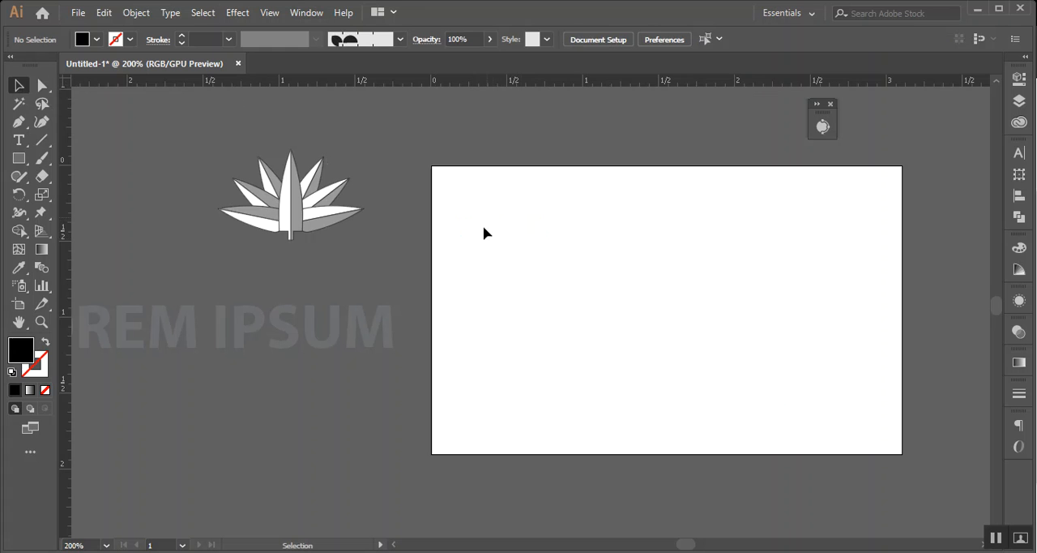
Draw an area text box filled with Lorem ipsum placeholder text and move it above the artboard's upper left corner
click(20, 144)
drag(473, 206, 584, 286)
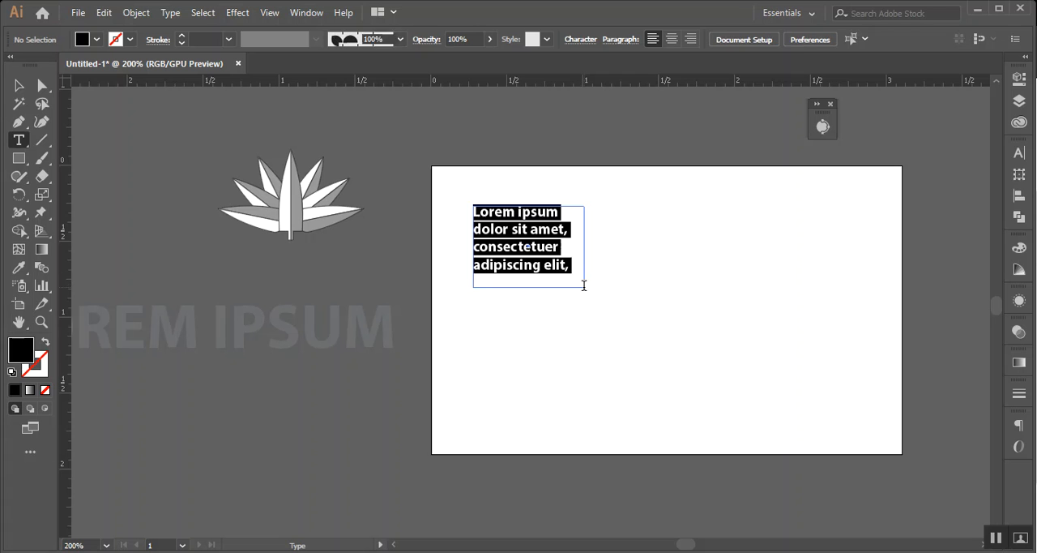
click(8, 88)
drag(496, 245, 408, 135)
click(598, 272)
Draw a square on the left half of the artboard and fill it with light grey
click(19, 158)
drag(511, 241, 588, 316)
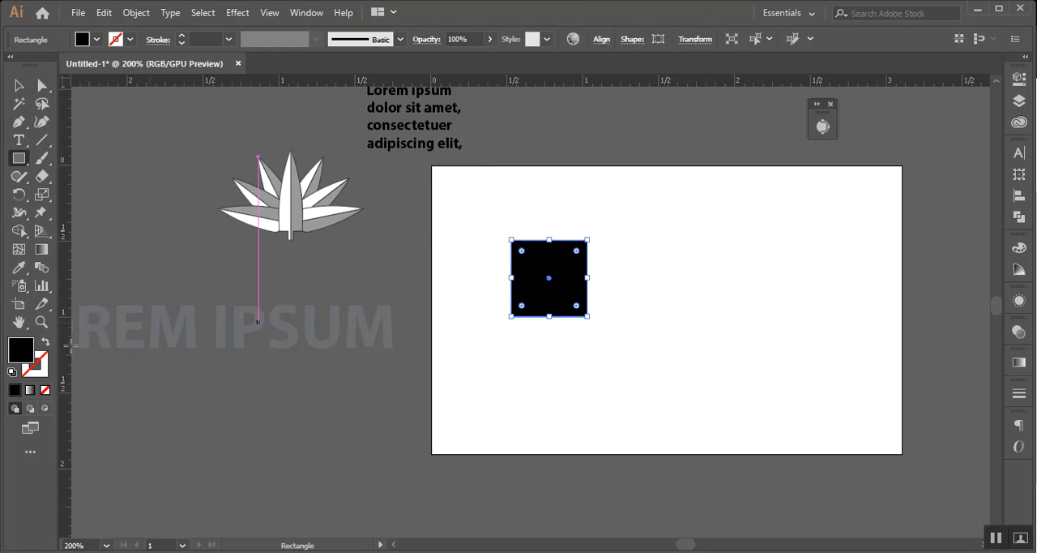
double_click(22, 354)
click(229, 301)
click(600, 278)
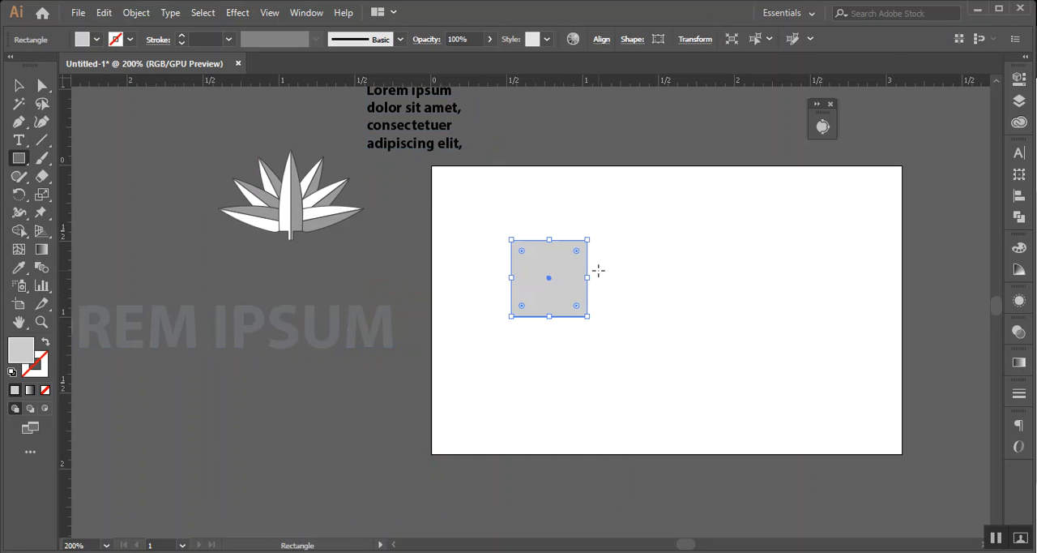
Preview a 3D Extrude & Bevel effect on the light grey square, keeping the artwork in view
click(237, 12)
mouse_move(298, 103)
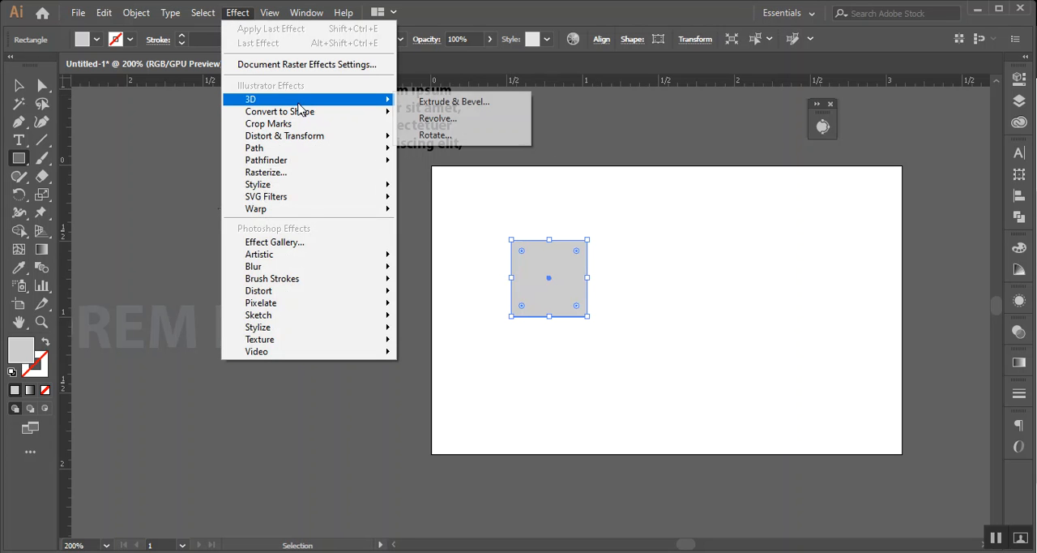
click(465, 103)
drag(557, 184, 868, 148)
click(666, 454)
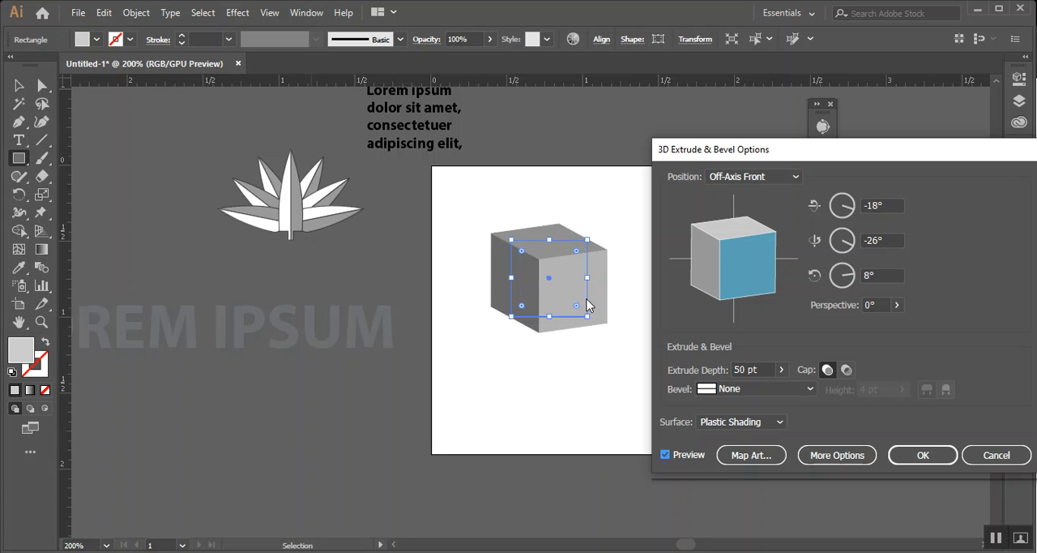
Step through the cube's surfaces 1 to 4 in Map Art and leave without mapping any artwork
click(749, 455)
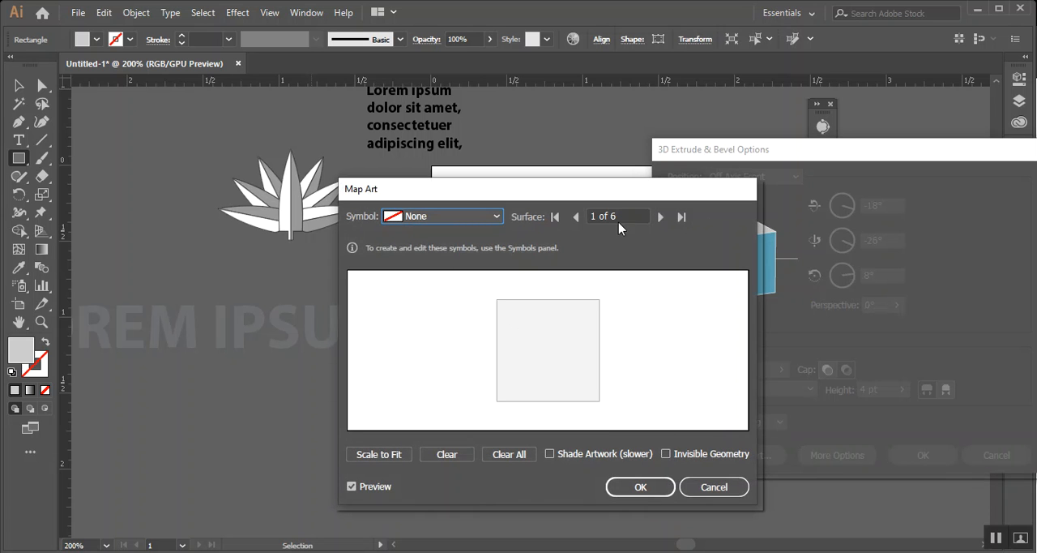
click(660, 216)
click(660, 217)
click(661, 217)
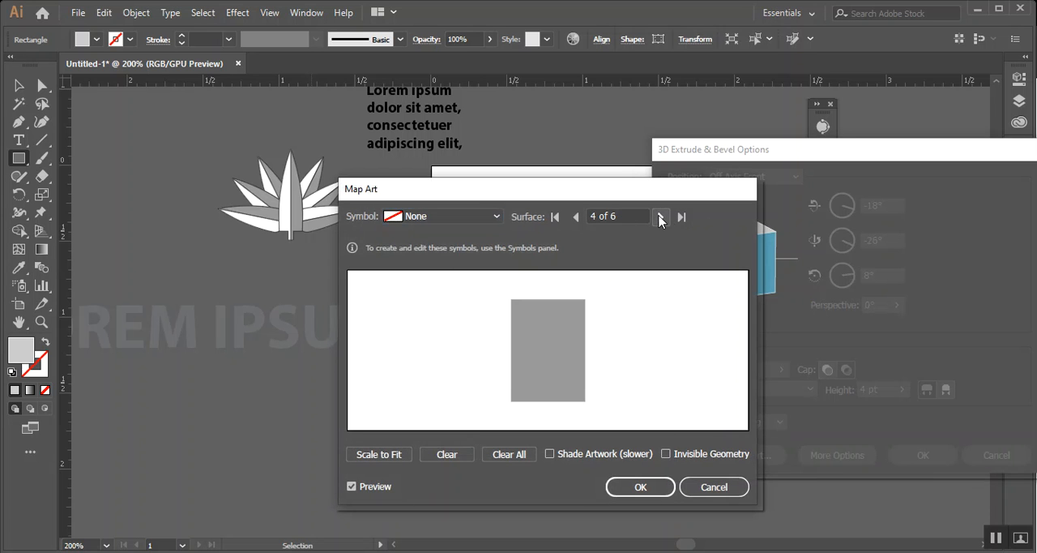
click(717, 488)
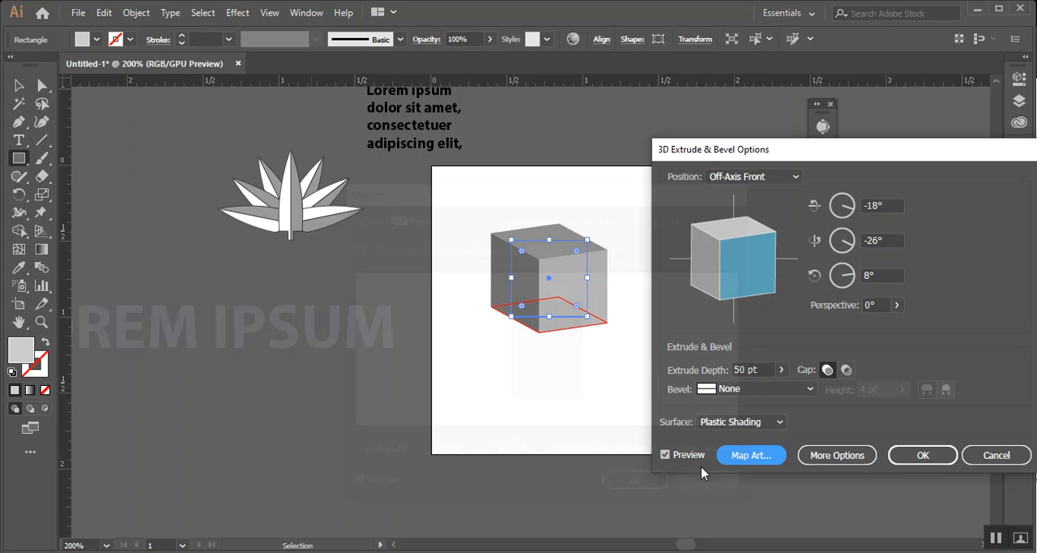
Set the cube's third rotation angle, around the Z axis, to 7° and apply the 3D Extrude & Bevel effect
drag(757, 158, 612, 177)
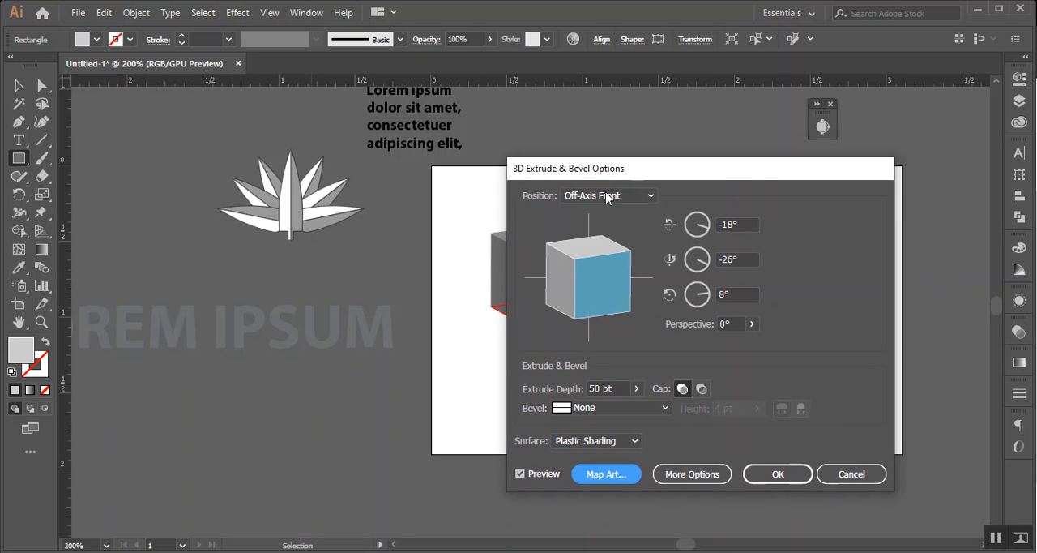
click(735, 294)
key(Down)
key(Down)
key(Down)
key(Down)
key(Up)
key(Up)
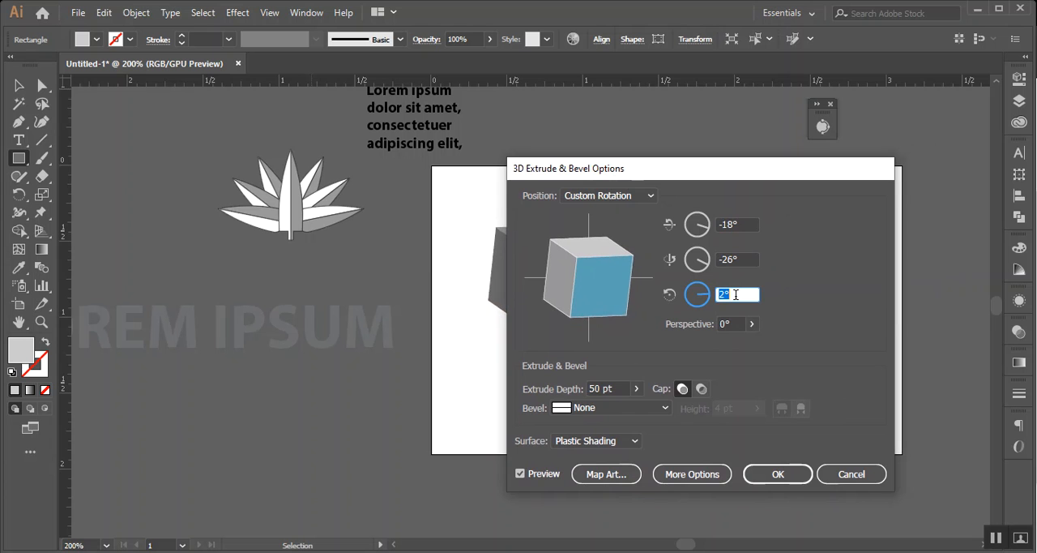
key(Up)
key(Up)
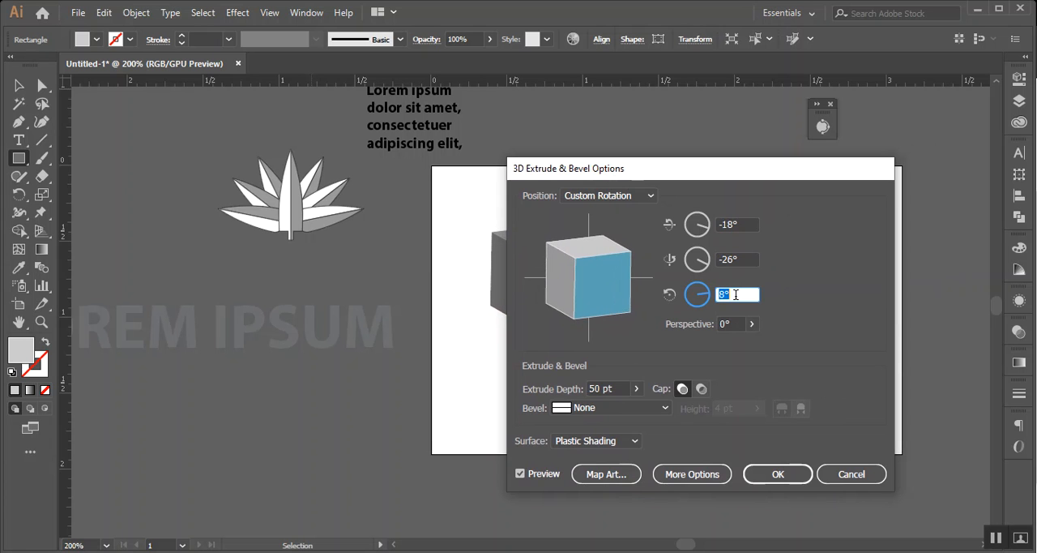
click(799, 475)
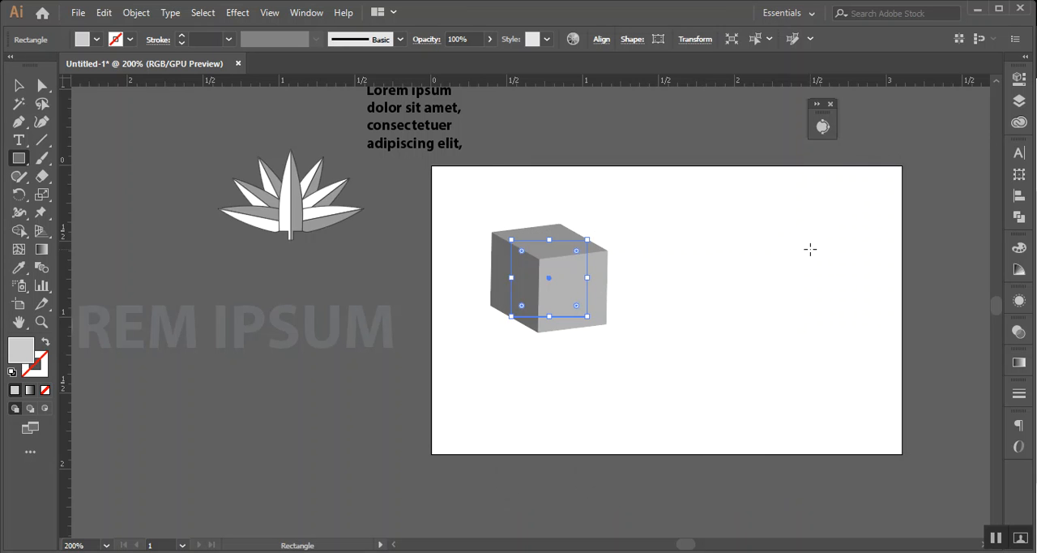
Duplicate the Lorem ipsum text block so two copies sit side by side above the artboard, and center-align the left copy's text
click(19, 85)
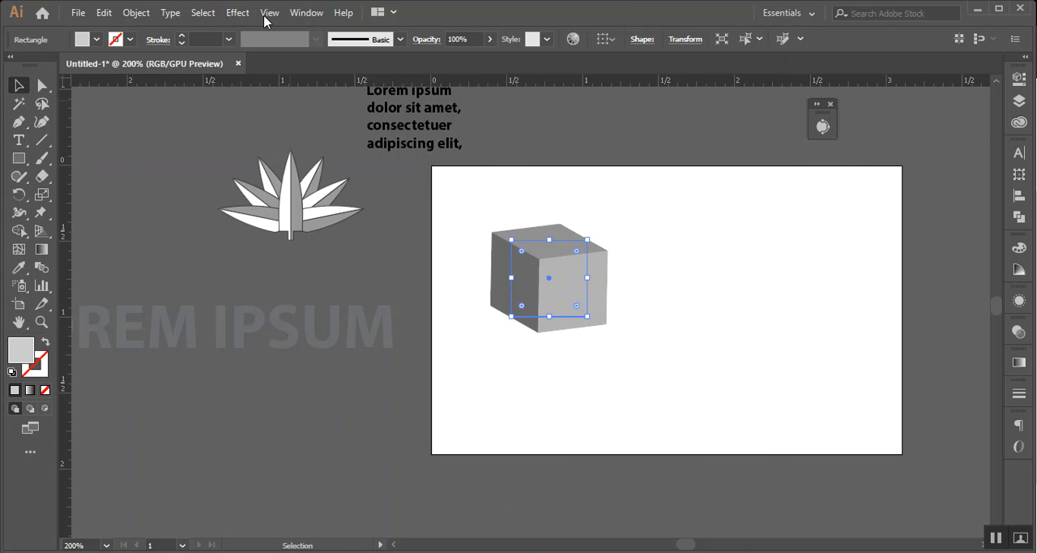
click(454, 126)
scroll(405, 136, up, 1)
scroll(403, 135, up, 4)
drag(428, 213, 369, 157)
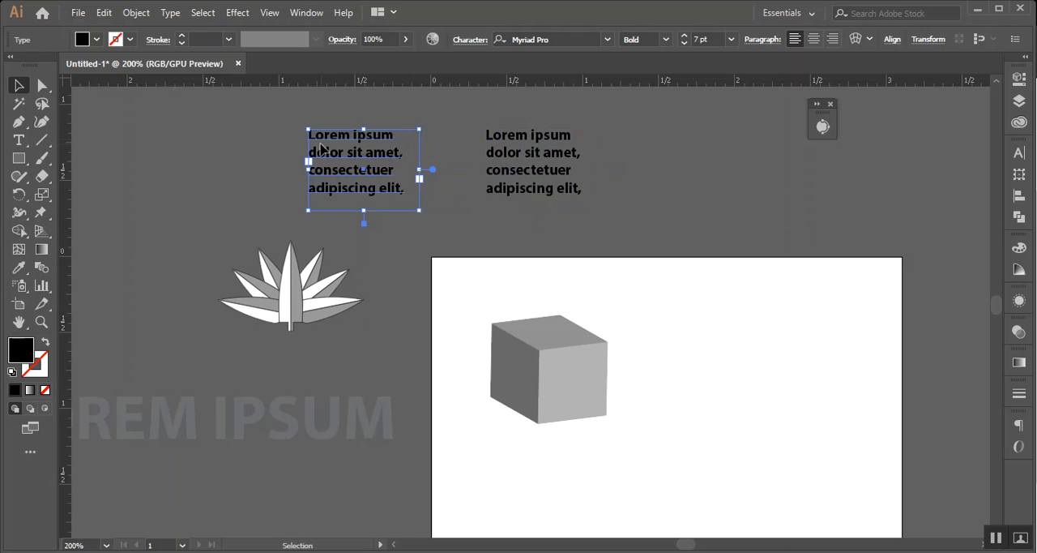
right_click(333, 155)
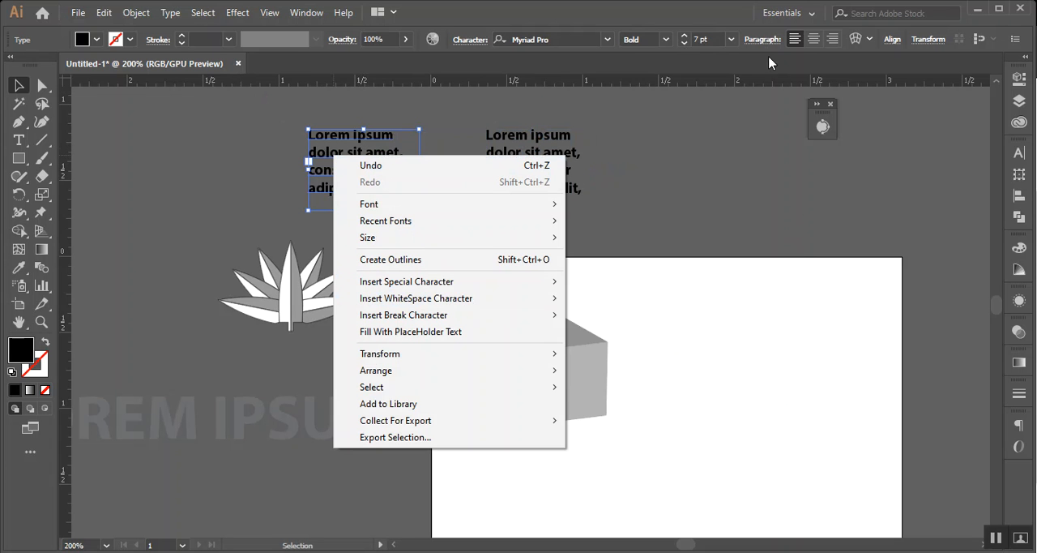
click(815, 40)
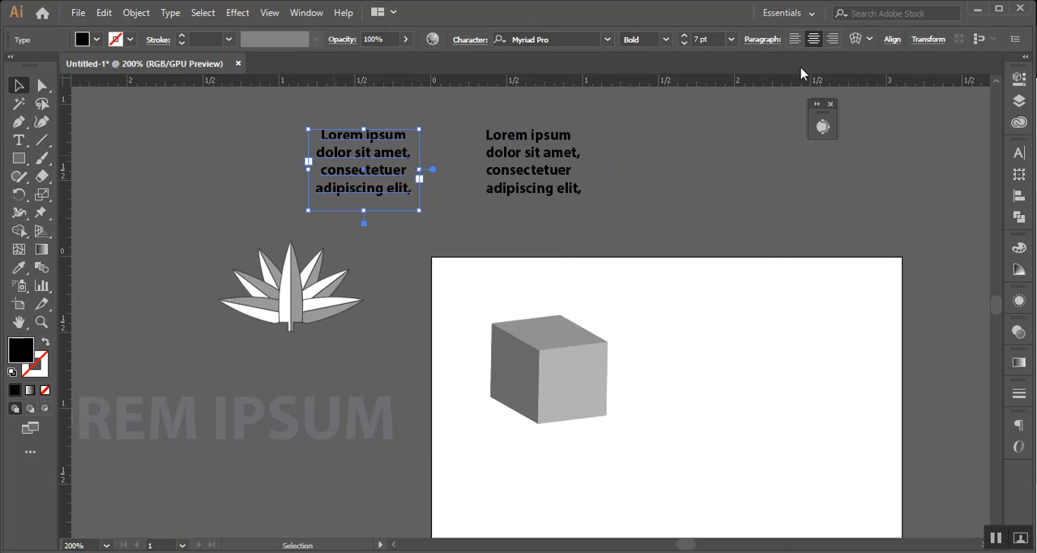
Convert both Lorem ipsum text blocks to outlines
click(455, 122)
click(382, 162)
right_click(380, 159)
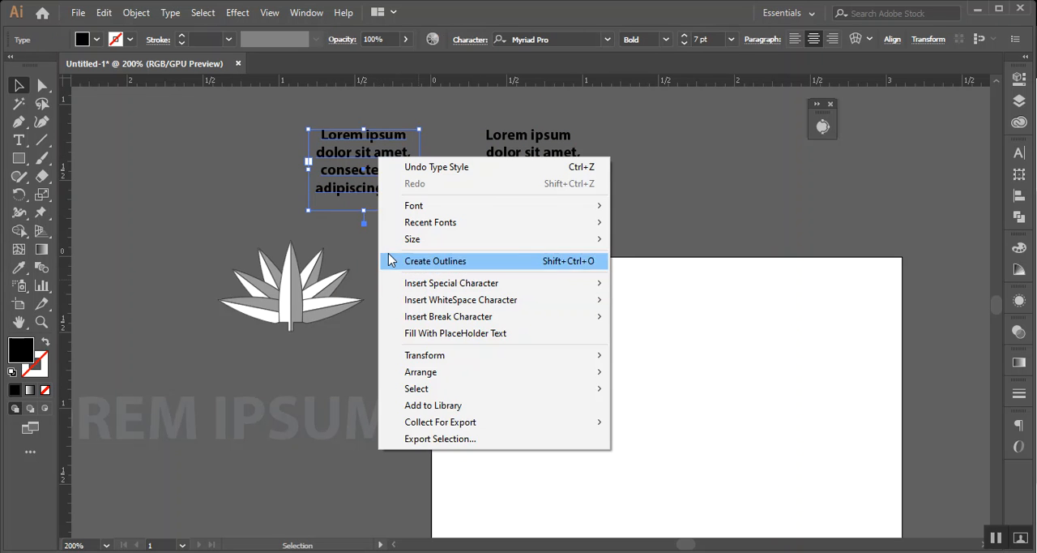
click(440, 261)
click(515, 153)
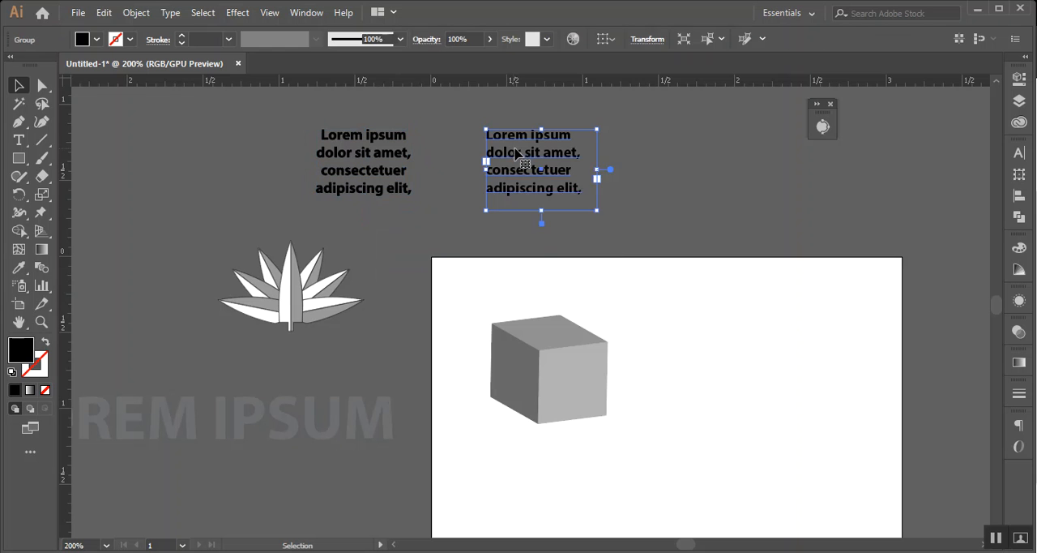
right_click(515, 154)
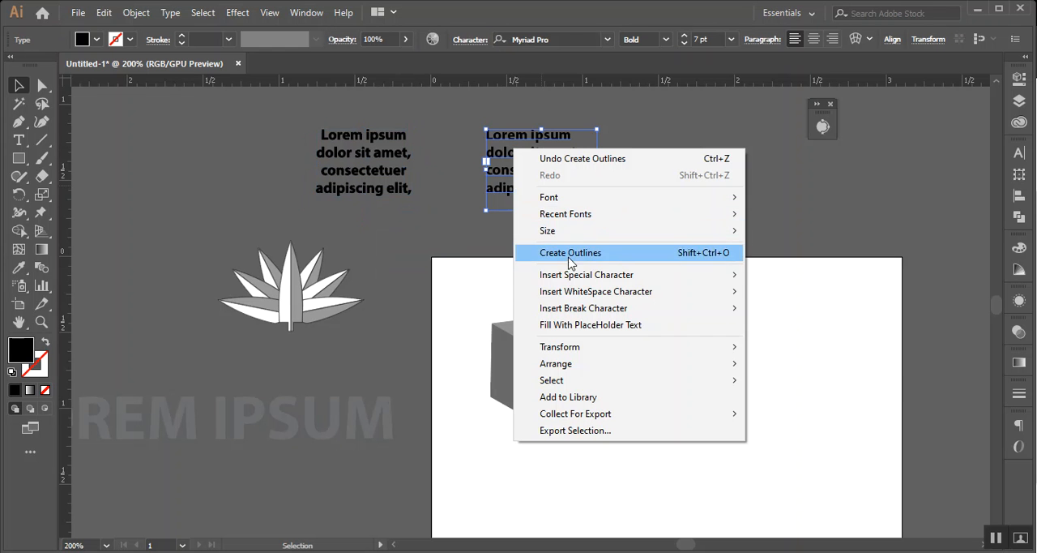
click(610, 256)
click(641, 188)
Isolate the left outlined text group and fill the word "dolor" with red
scroll(522, 183, up, 1)
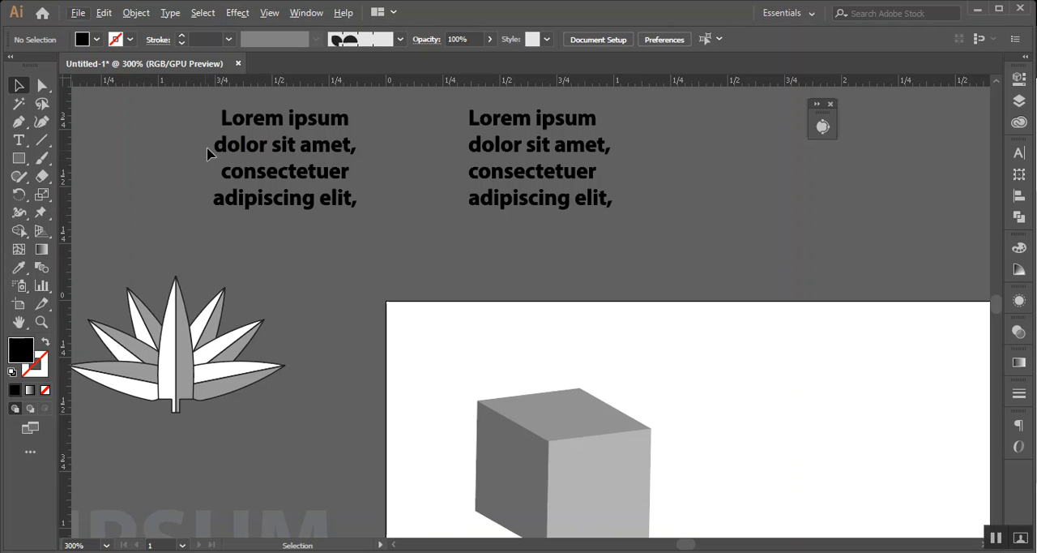
click(278, 150)
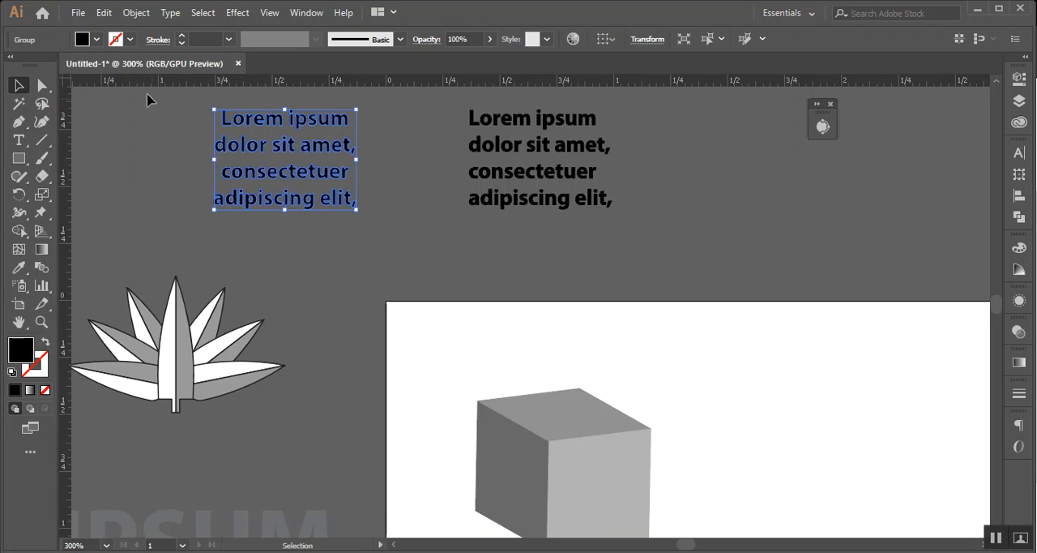
double_click(232, 149)
click(260, 149)
click(97, 39)
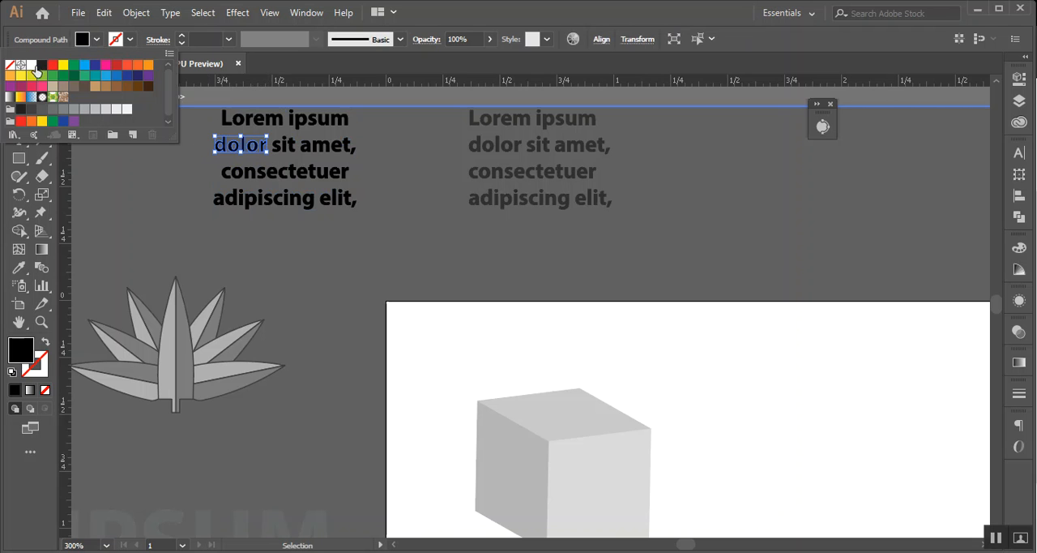
click(53, 68)
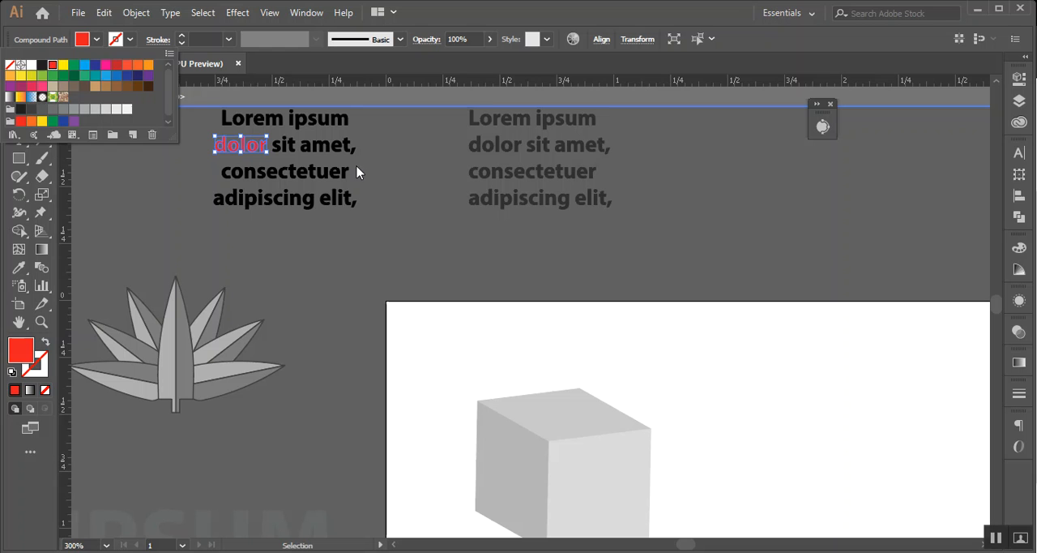
Fill "onsectetuer" with orange and "adipiscing elit," with blue, and exit the group's isolation
click(243, 175)
click(96, 39)
click(138, 66)
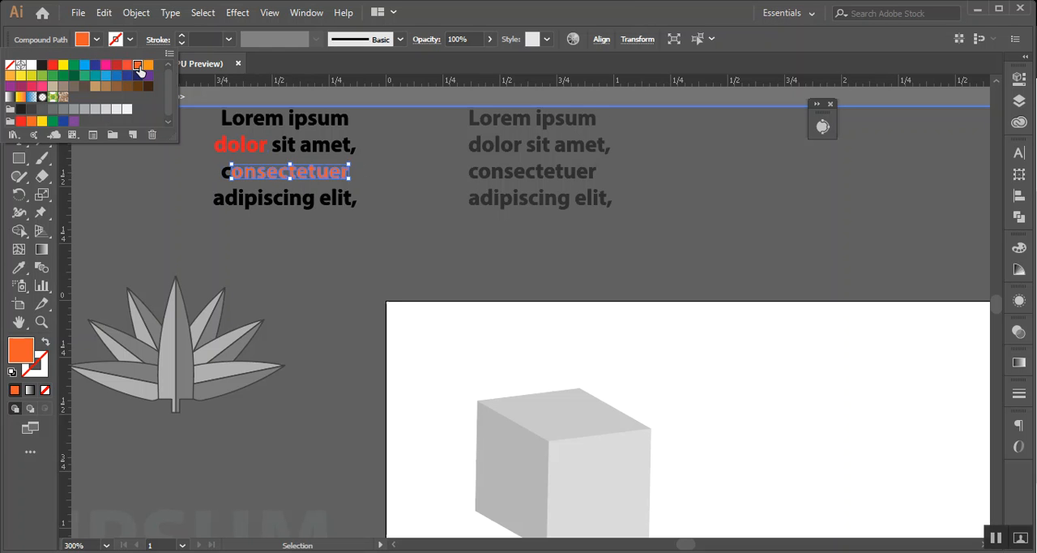
click(358, 202)
click(96, 39)
click(84, 64)
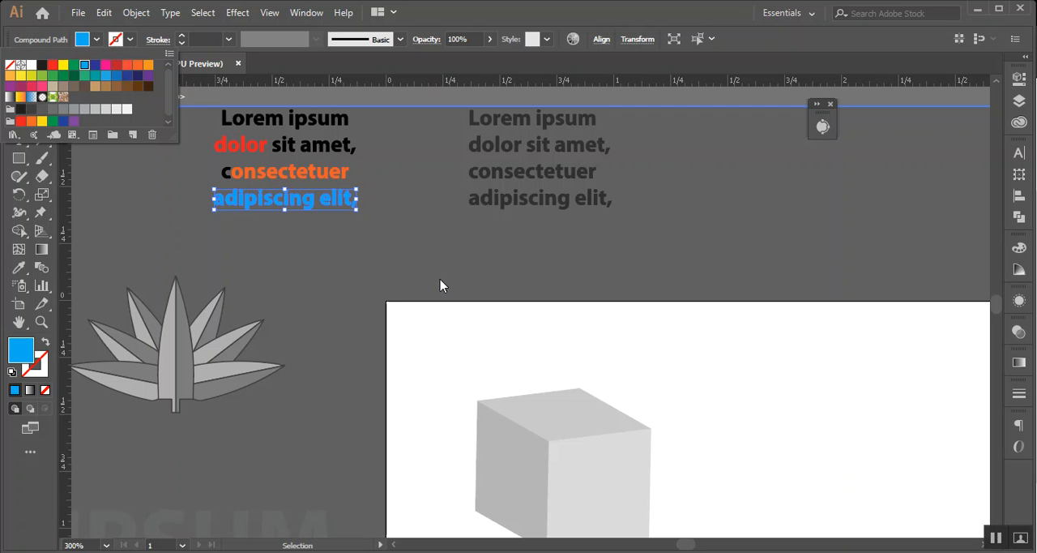
click(432, 216)
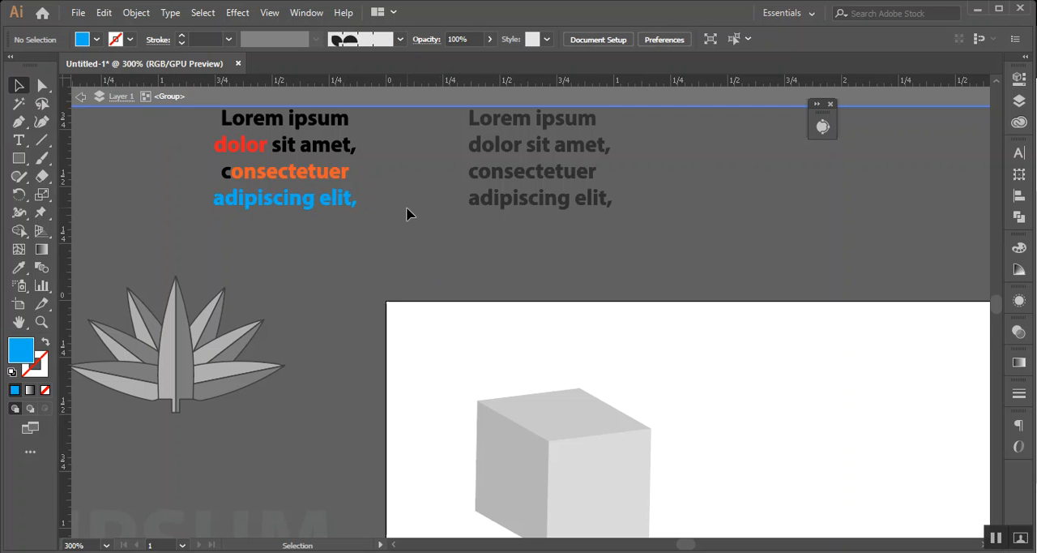
double_click(407, 213)
Move the colored text group down and right, closer to the artboard's upper left corner
scroll(372, 207, up, 2)
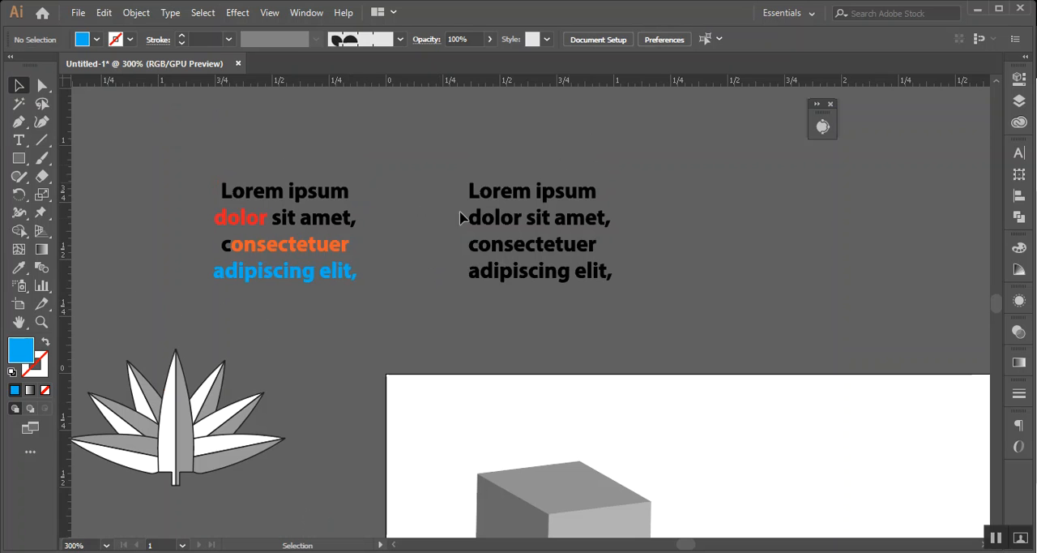
drag(203, 170, 381, 302)
scroll(703, 273, down, 2)
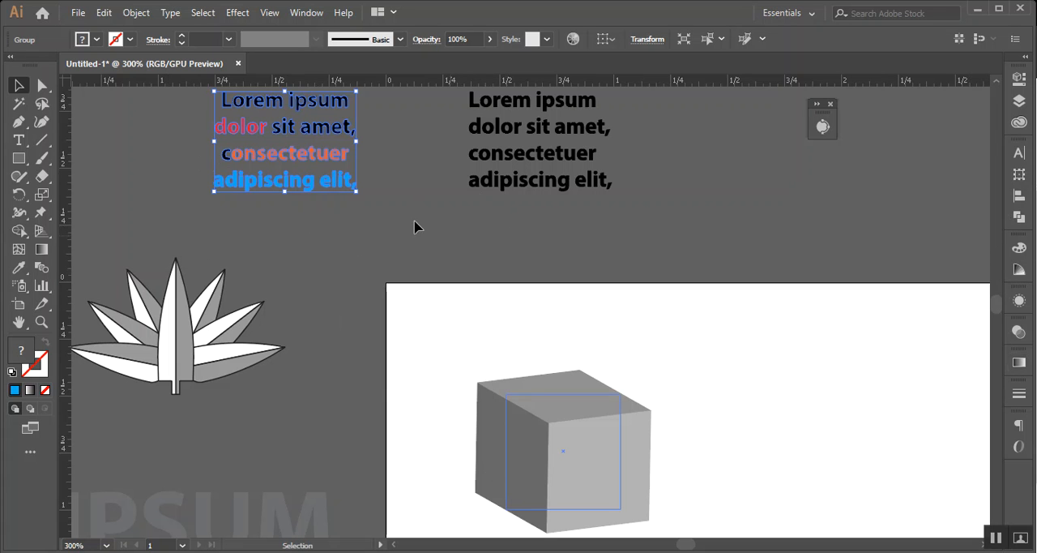
drag(307, 139, 403, 203)
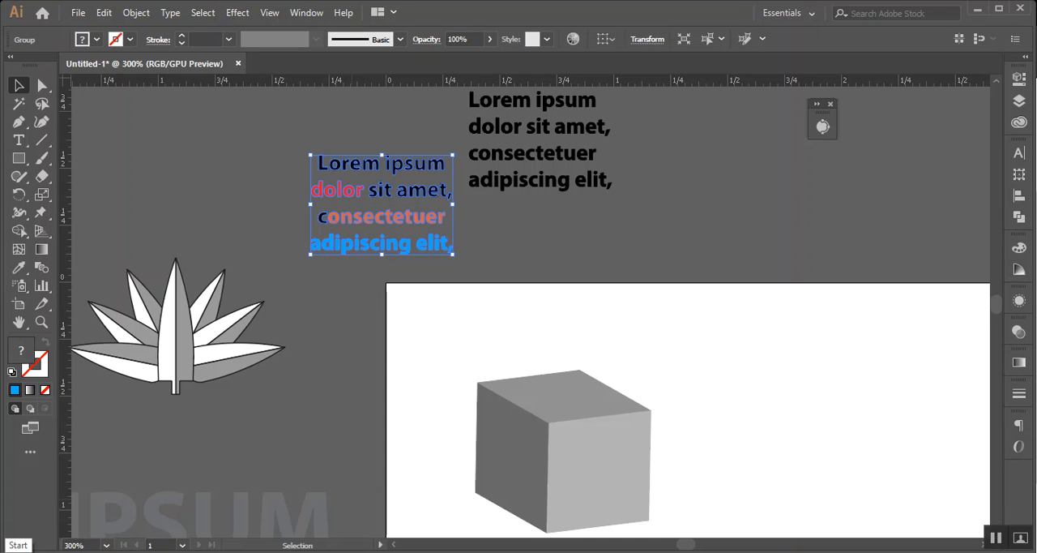
Save the colored text group as a dynamic Movie Clip symbol with the default options
click(314, 17)
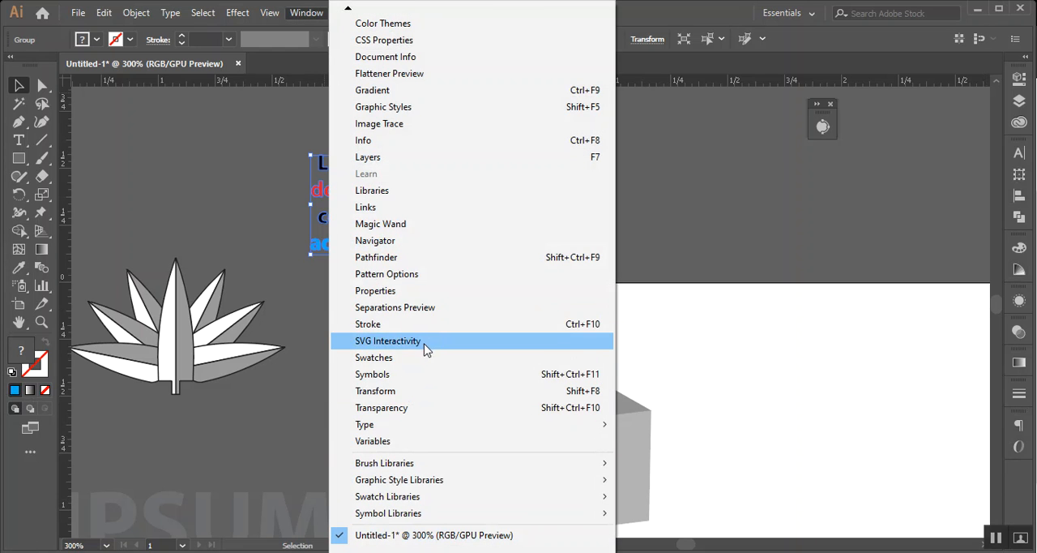
click(418, 375)
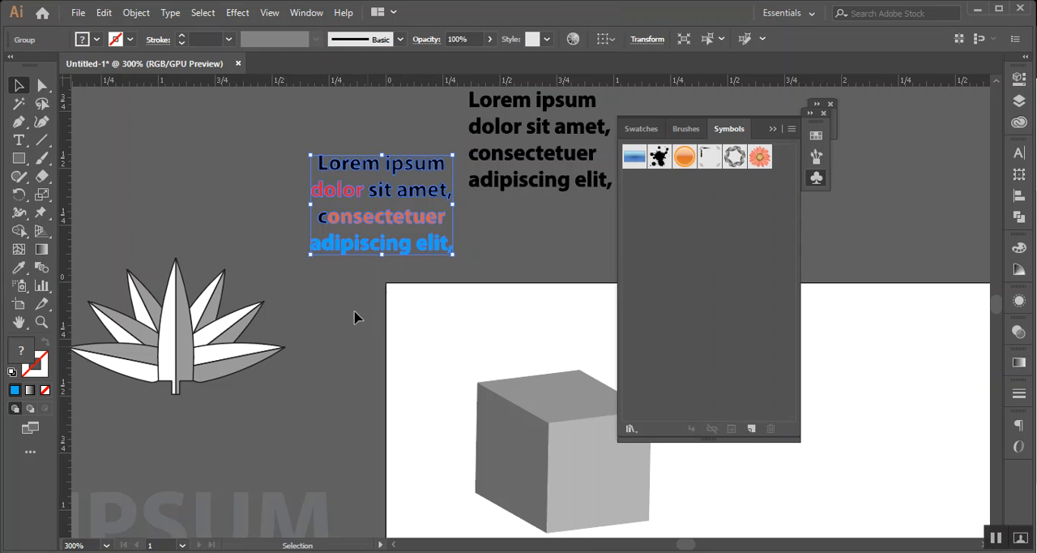
drag(403, 191, 688, 268)
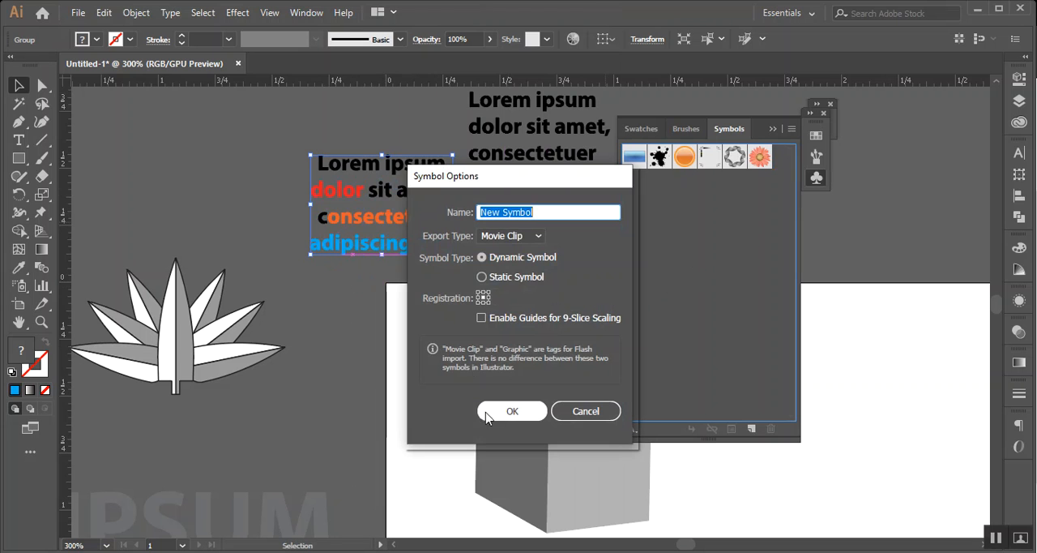
click(510, 412)
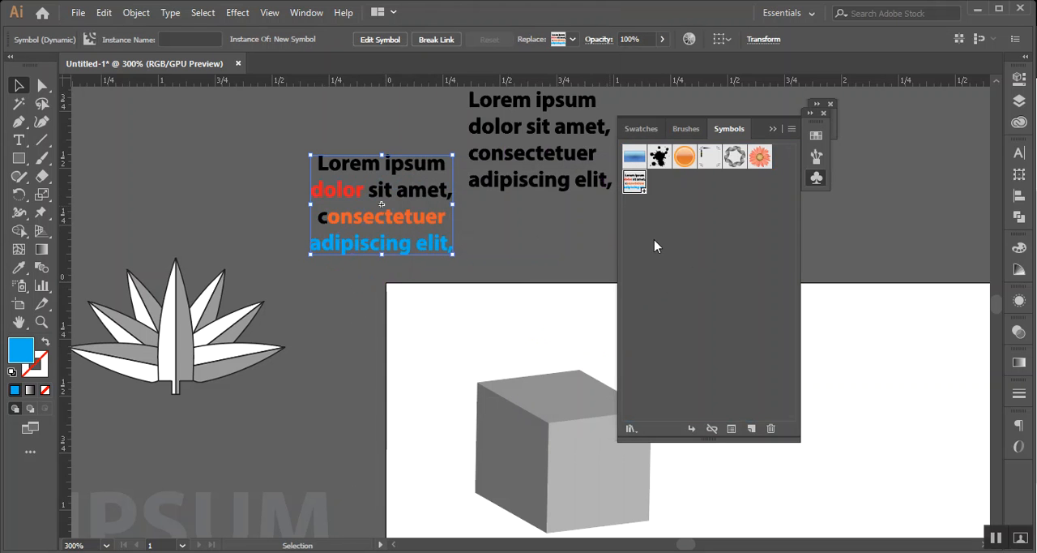
click(673, 225)
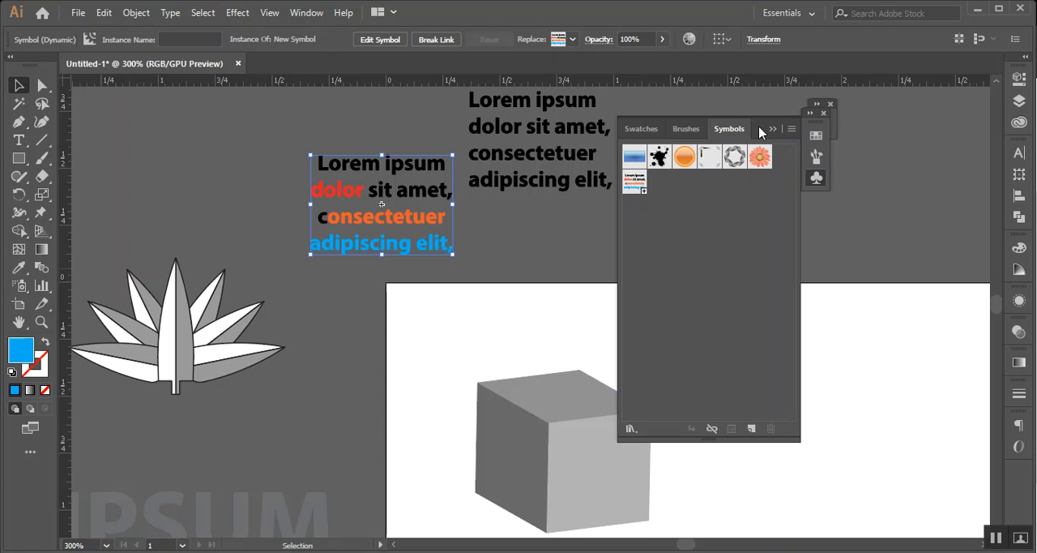
Move the Symbols panel clear of the cube and select the cube
drag(738, 127, 925, 159)
click(592, 425)
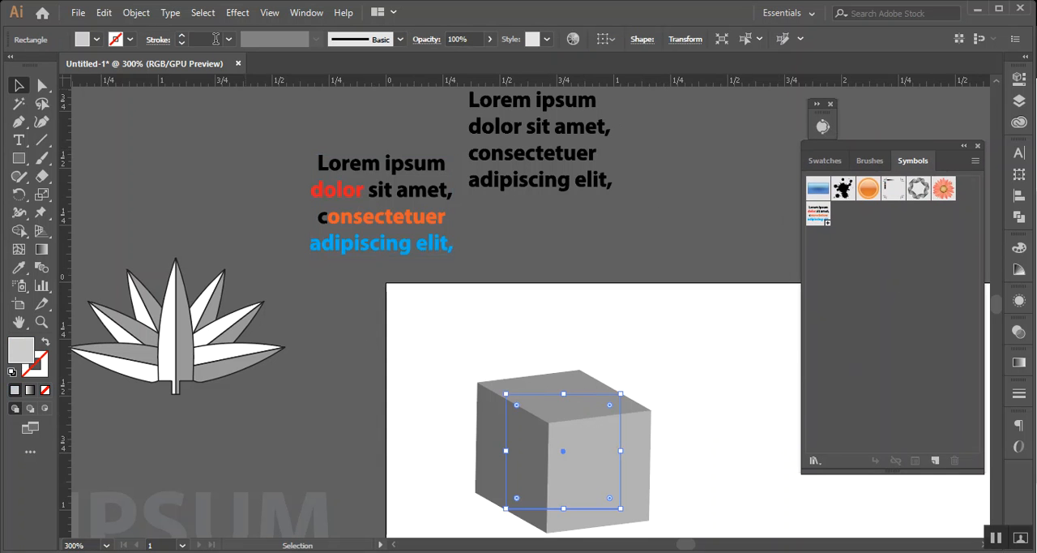
click(237, 13)
mouse_move(326, 102)
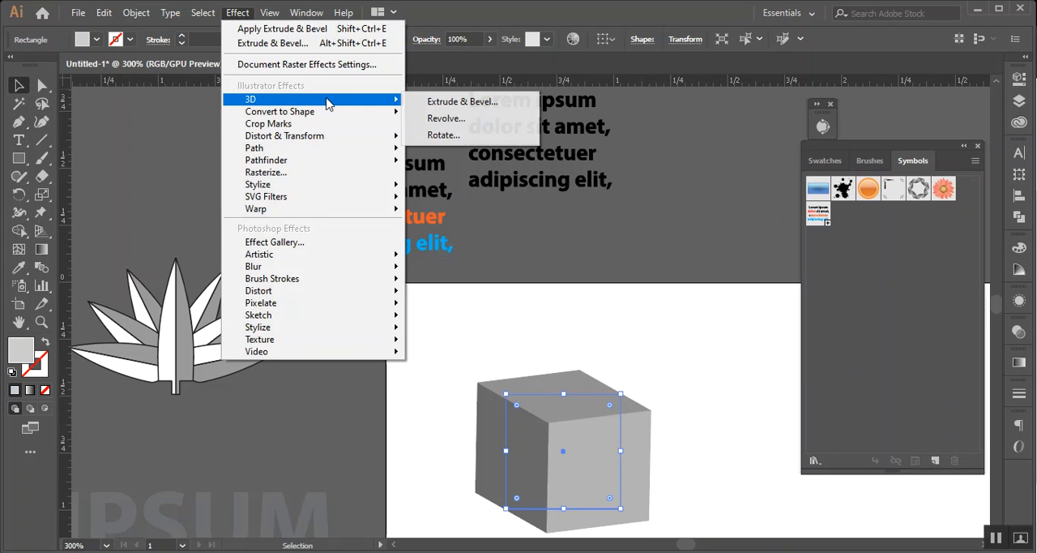
click(459, 102)
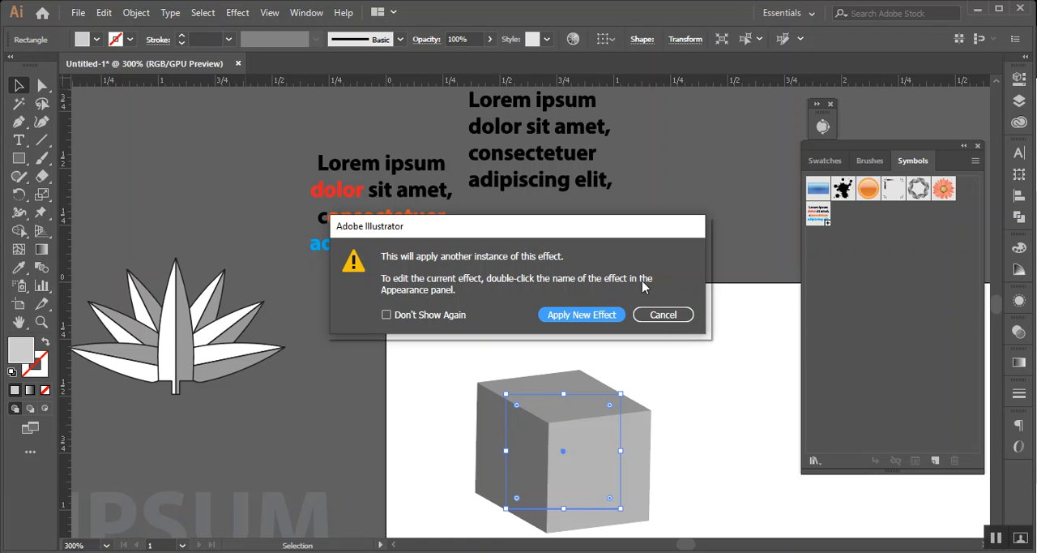
click(651, 315)
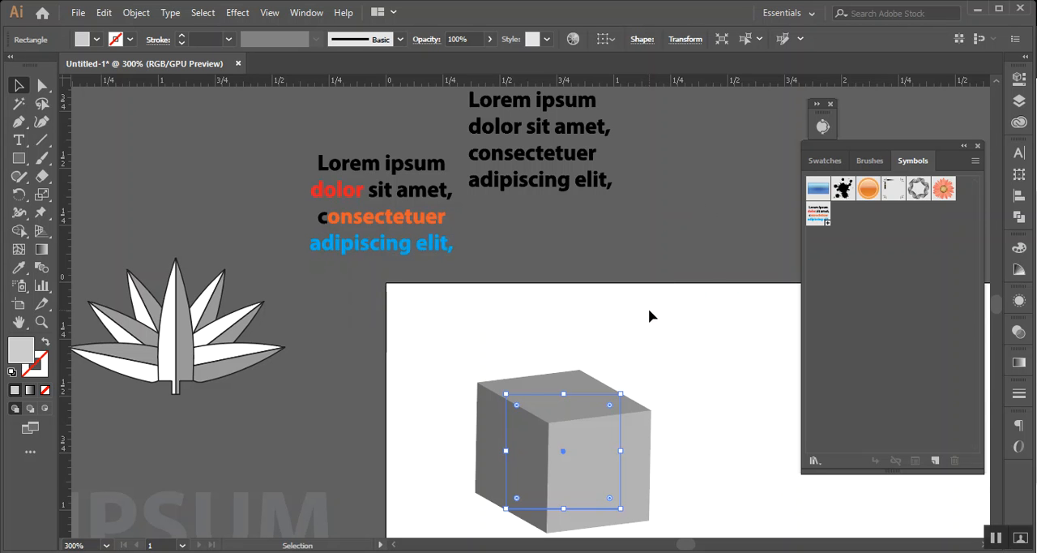
Reopen the cube's 3D Extrude & Bevel effect with preview on, and open its Map Art settings clear of the cube
click(1020, 301)
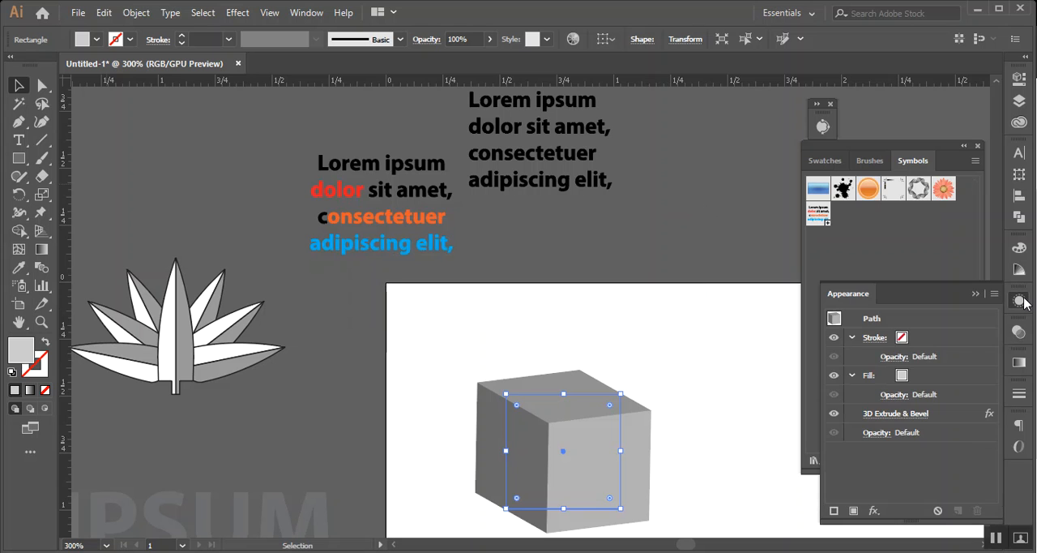
click(896, 416)
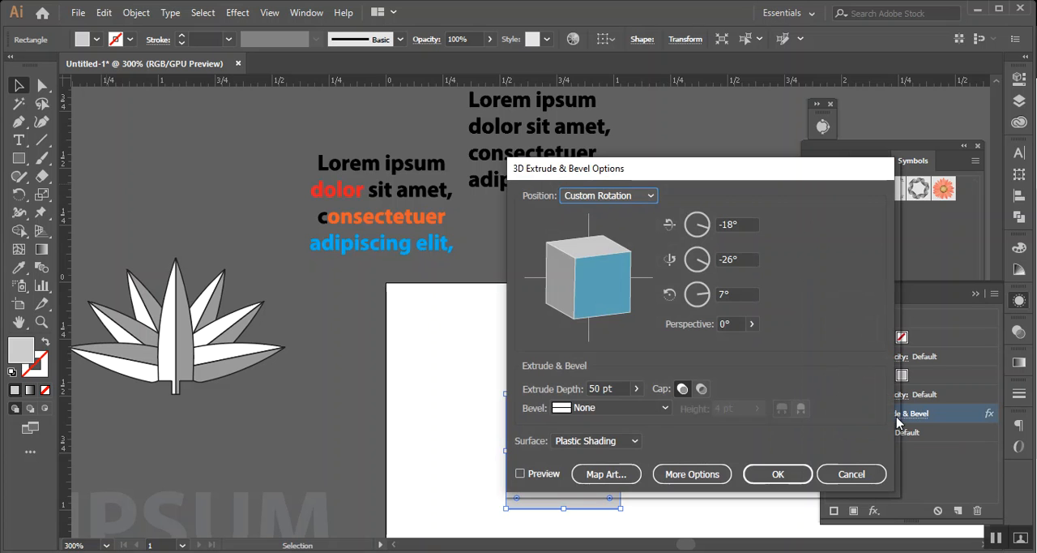
drag(595, 172, 797, 127)
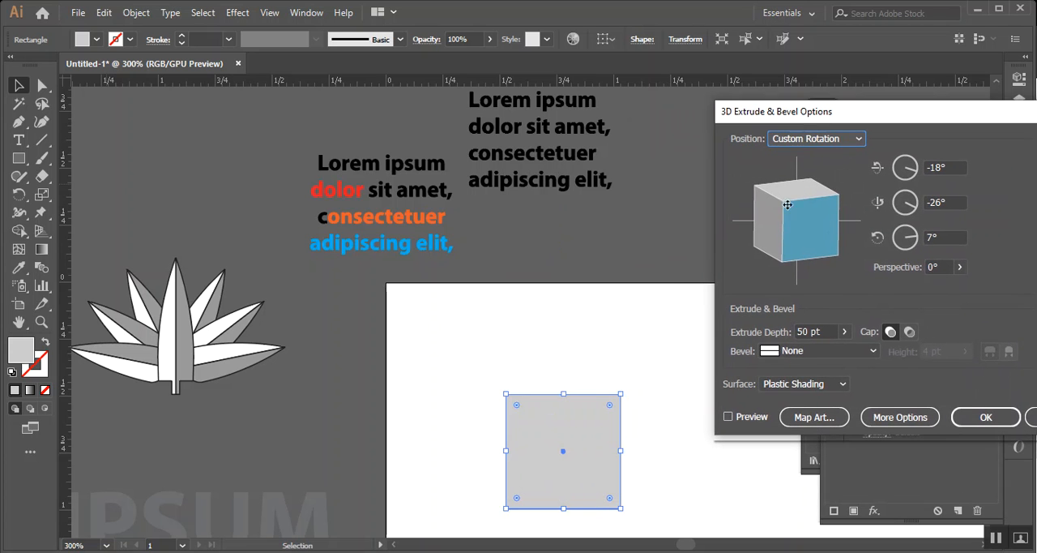
click(739, 418)
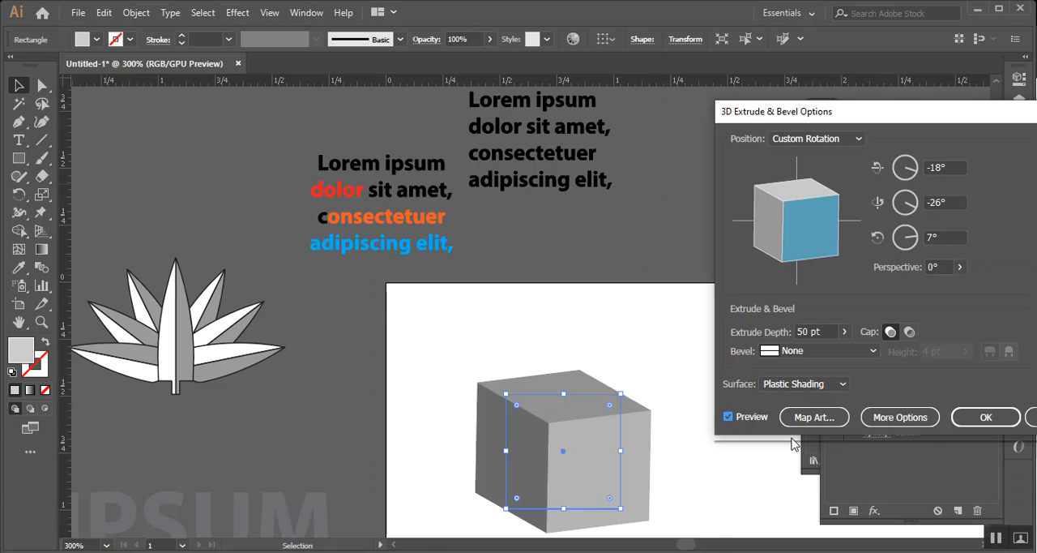
click(813, 416)
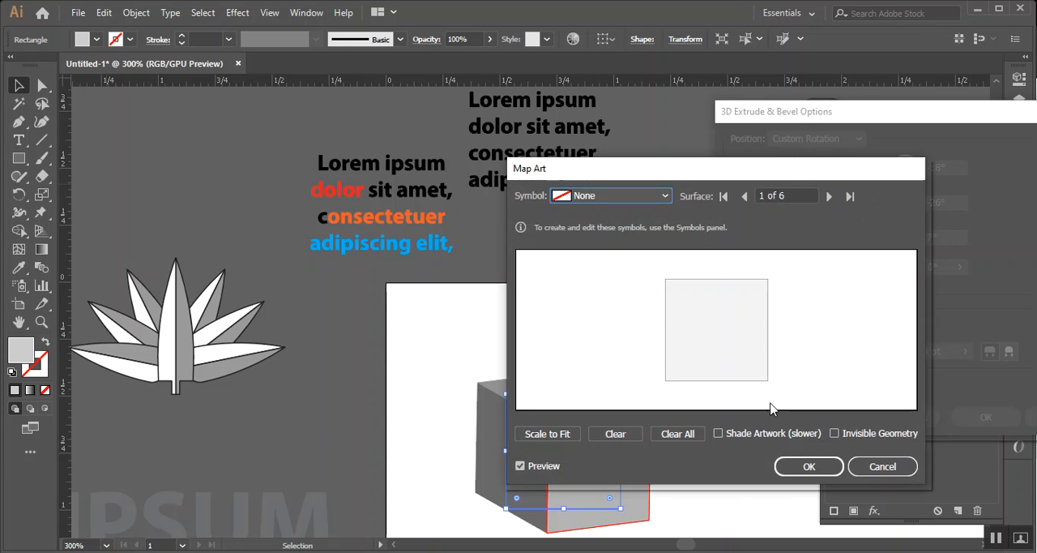
drag(747, 174, 902, 132)
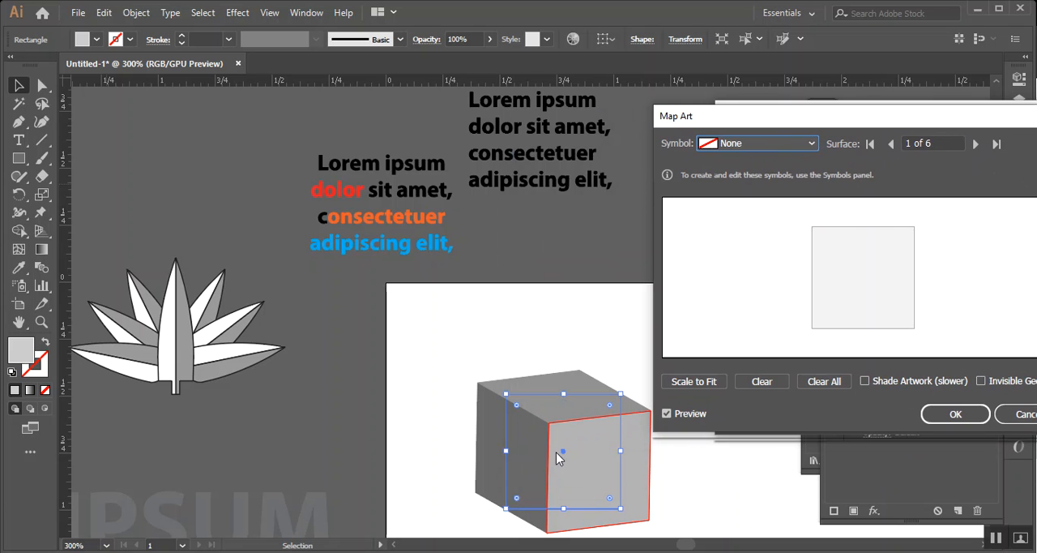
Map New Symbol onto surface 1 of the cube, scale it to fit, and shrink it slightly inside the face
click(796, 143)
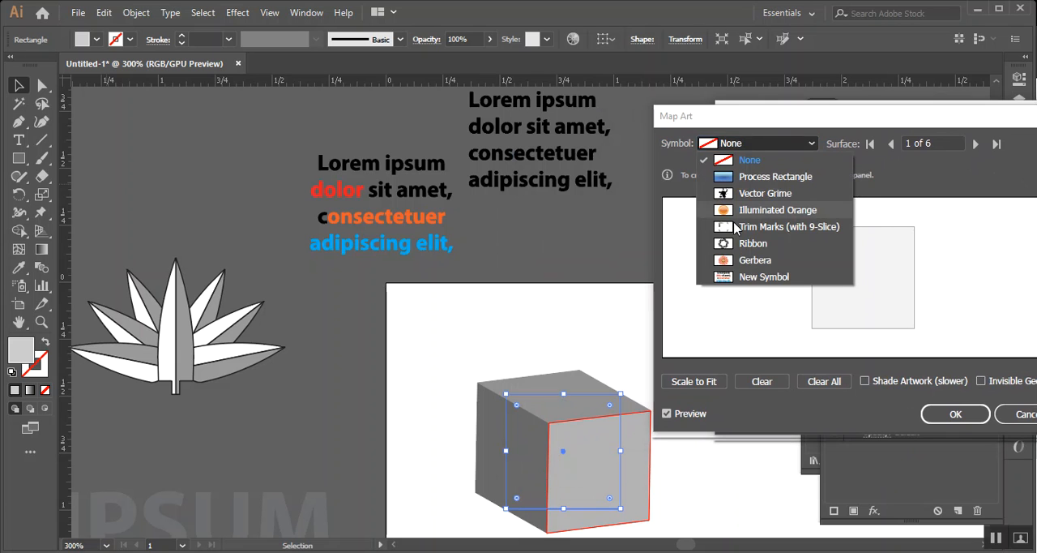
click(750, 281)
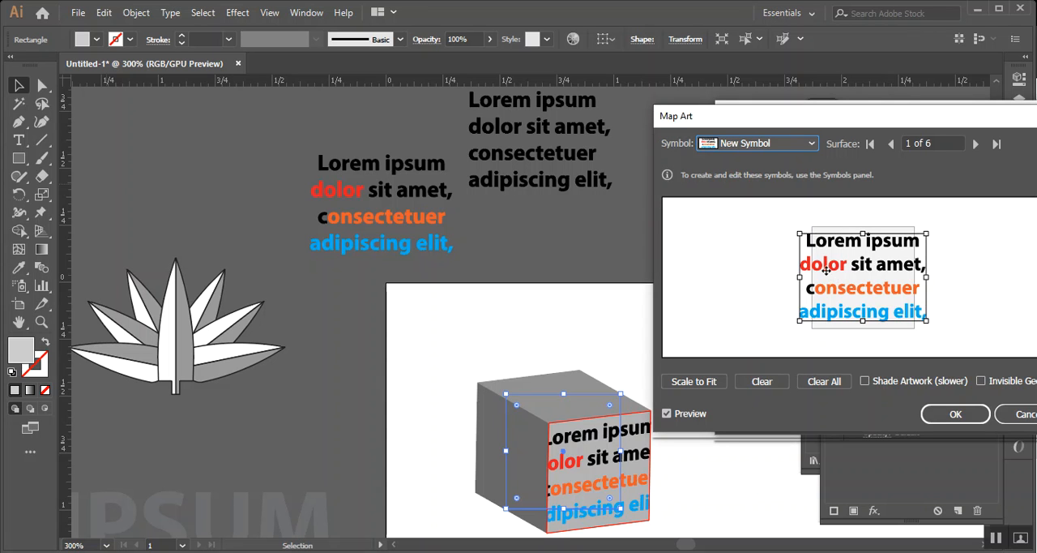
click(703, 385)
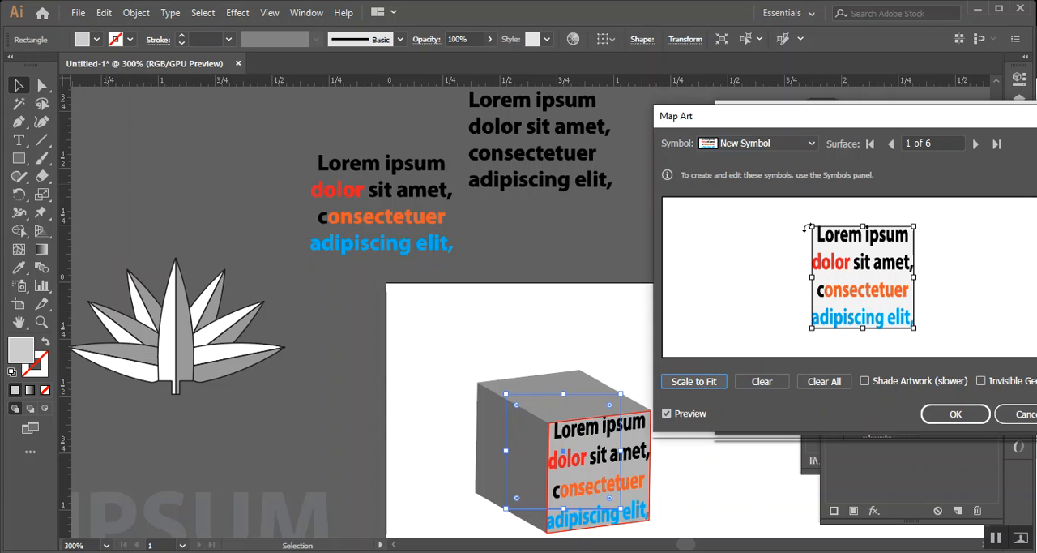
drag(814, 229, 820, 247)
drag(864, 274, 859, 267)
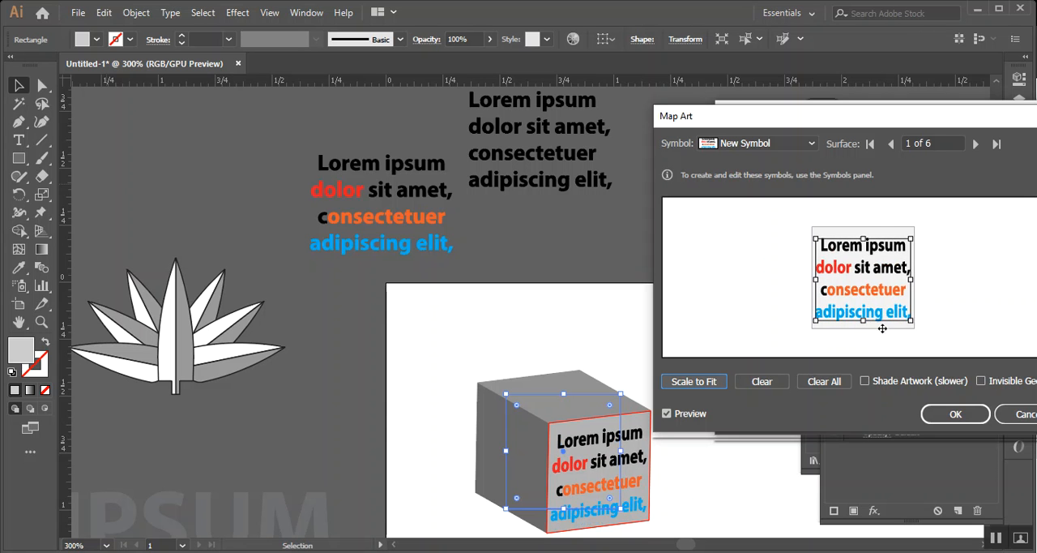
drag(758, 119, 776, 57)
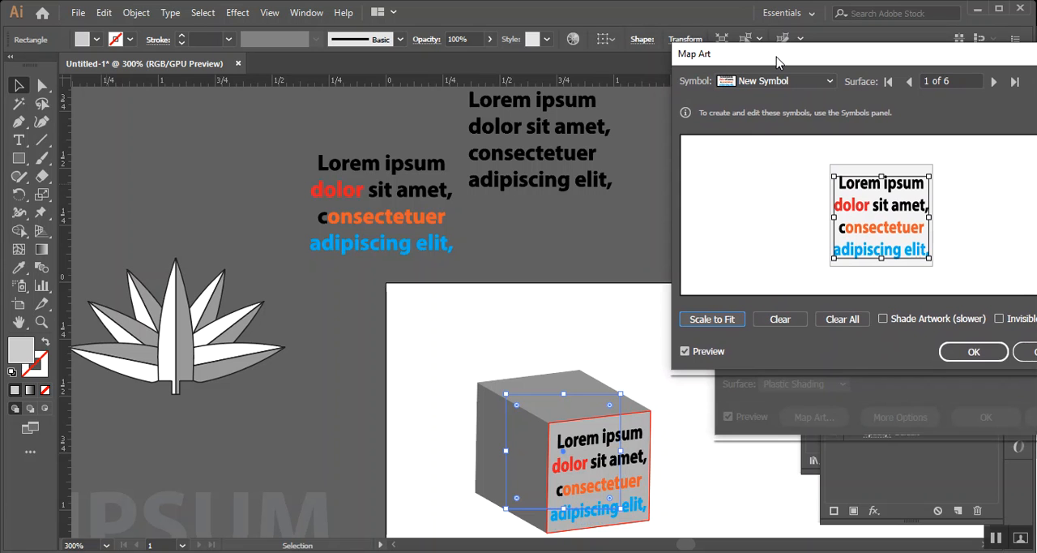
Map New Symbol onto surface 5, the cube's left face, and shrink and center the text within it
click(996, 82)
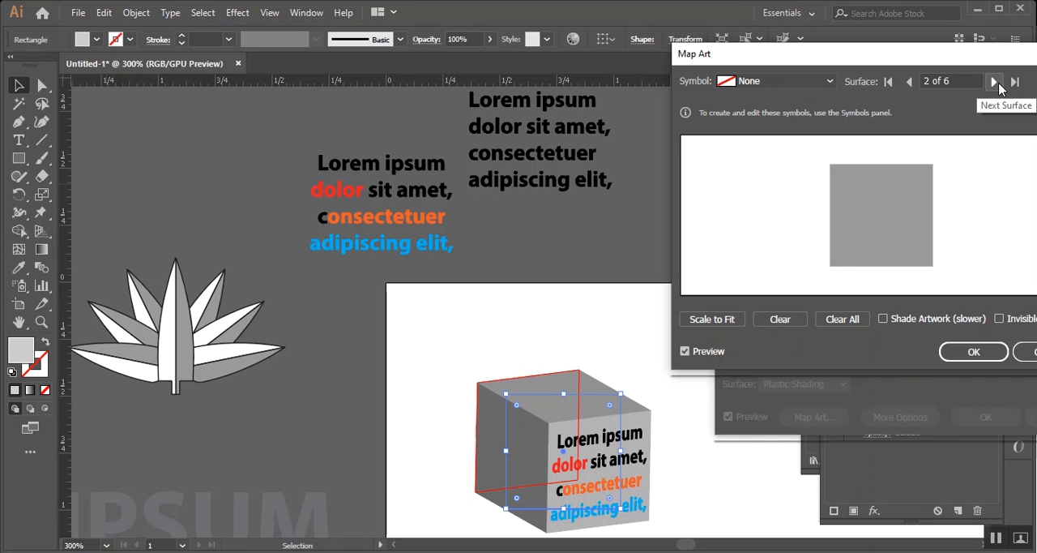
click(995, 82)
click(995, 81)
click(995, 82)
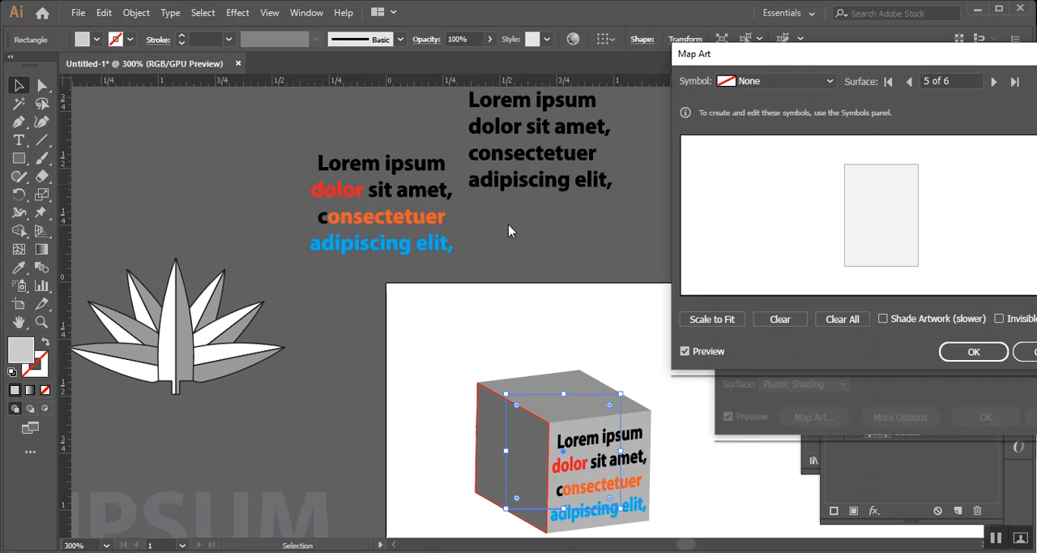
click(721, 82)
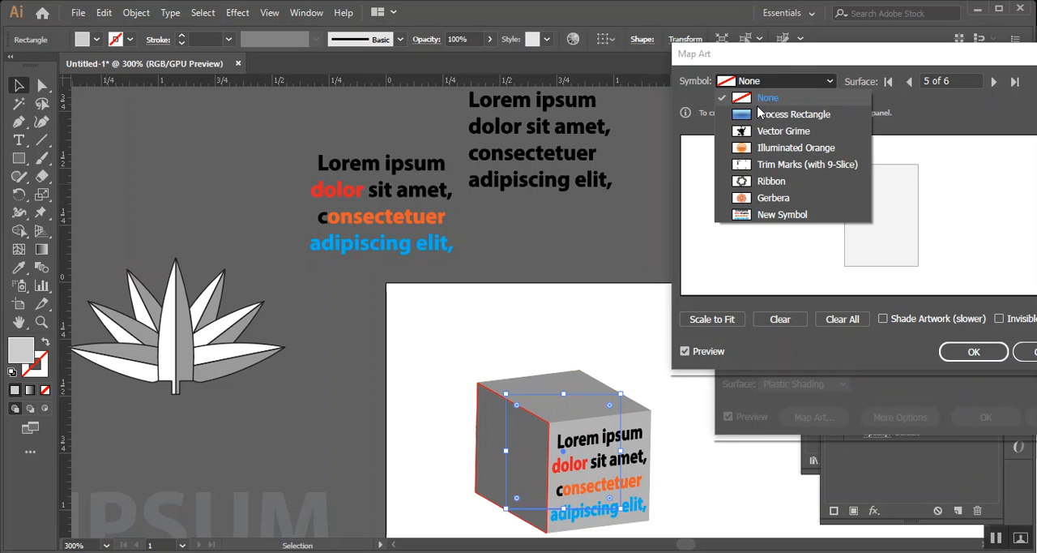
click(779, 214)
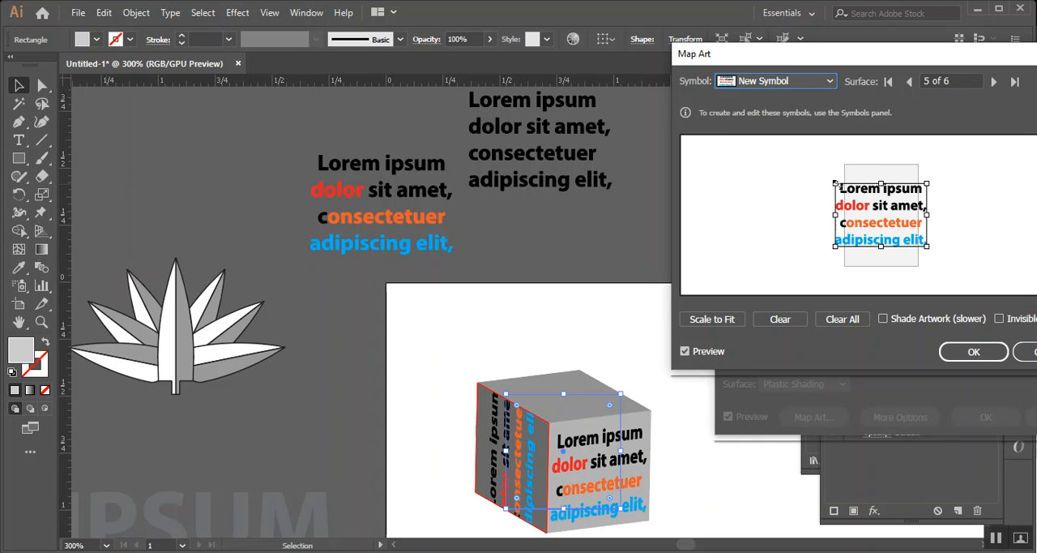
drag(861, 193, 867, 212)
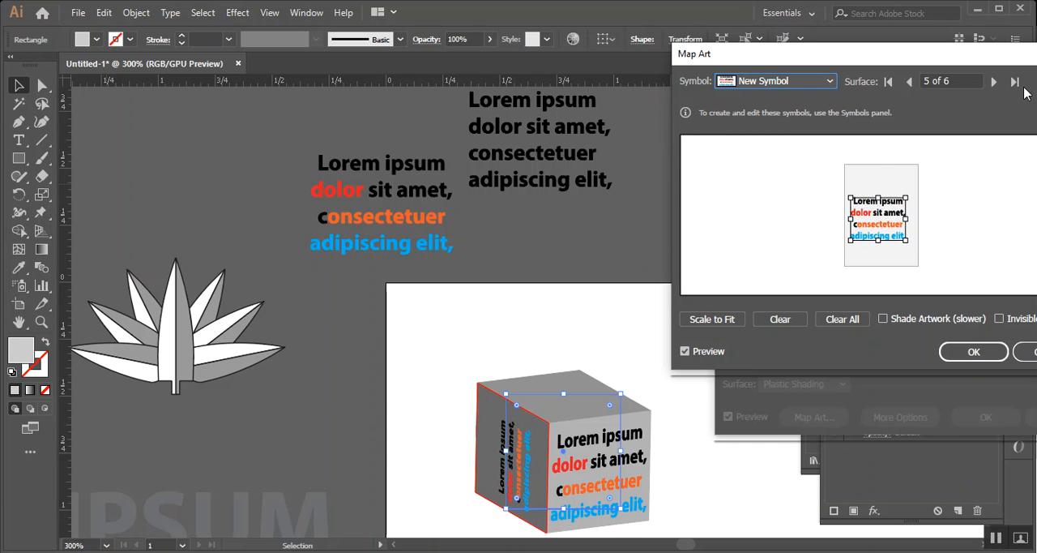
Map New Symbol onto surface 6, the cube's top face, and resize the text to fit inside it
click(993, 81)
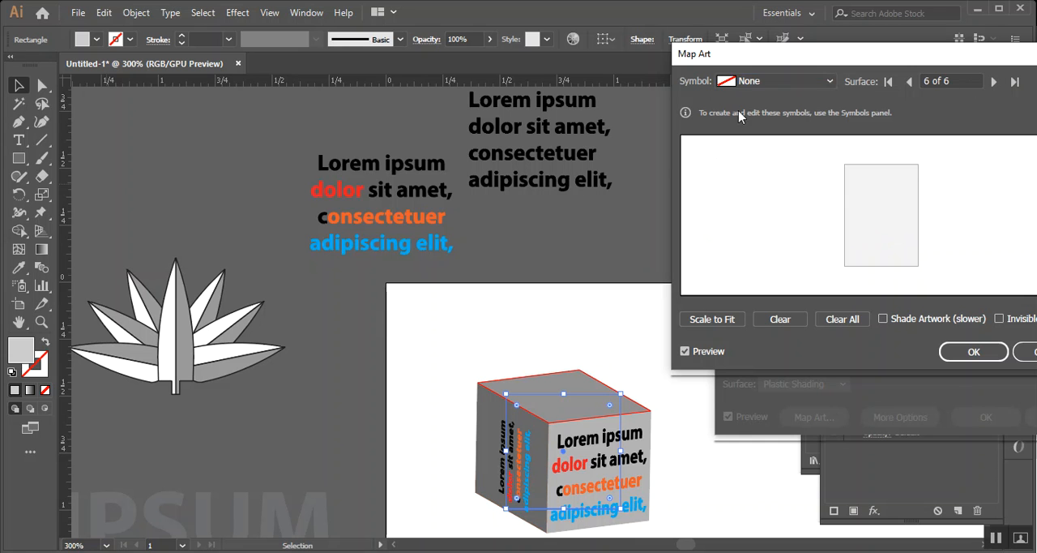
click(774, 81)
click(783, 215)
drag(832, 182, 865, 196)
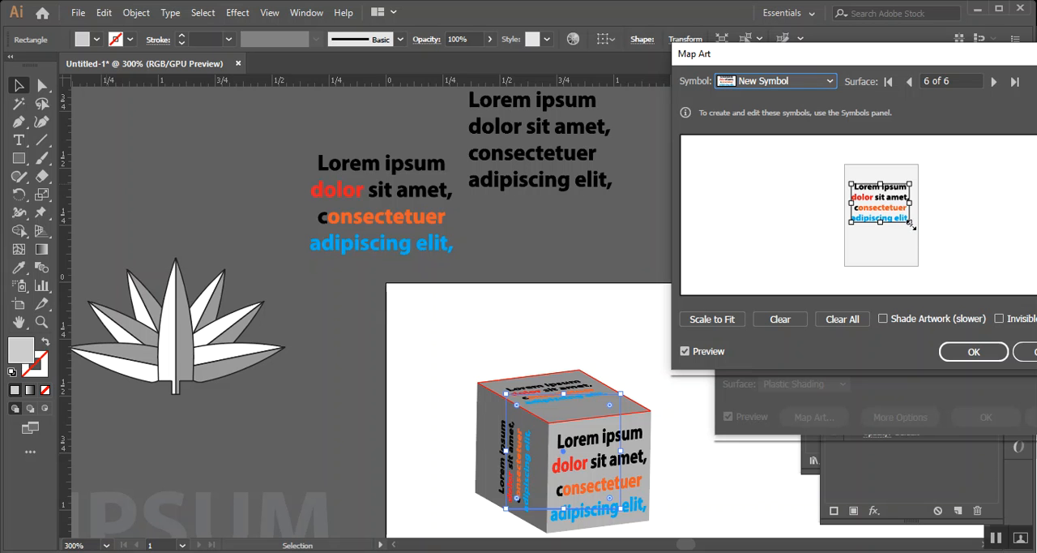
mouse_move(912, 222)
mouse_down()
mouse_move(920, 259)
mouse_move(899, 236)
mouse_up()
Apply the mapped artwork and the 3D effect, deselect the cube, and inspect the text on its three visible faces
drag(782, 55, 502, 51)
click(732, 350)
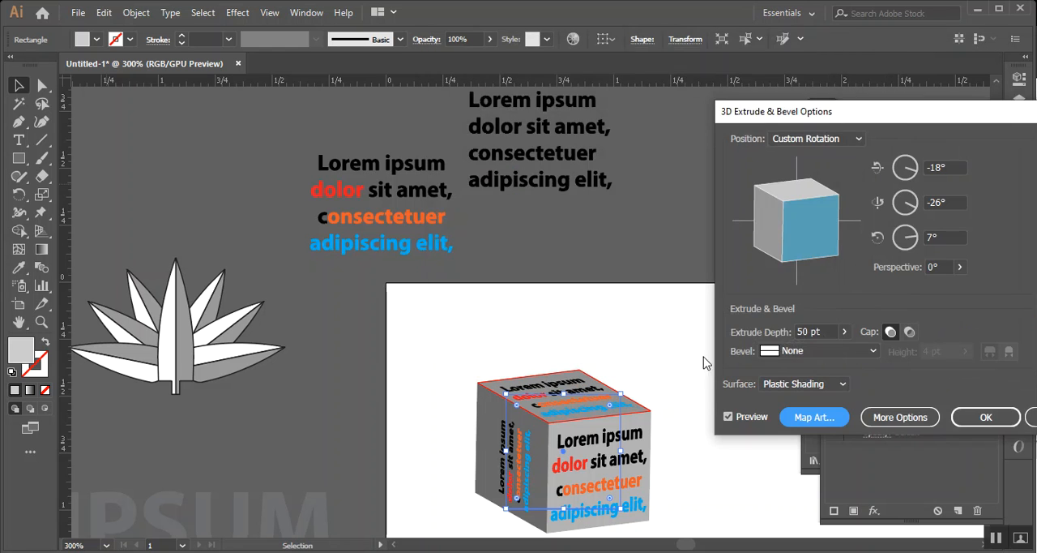
click(984, 416)
click(758, 389)
scroll(689, 441, up, 3)
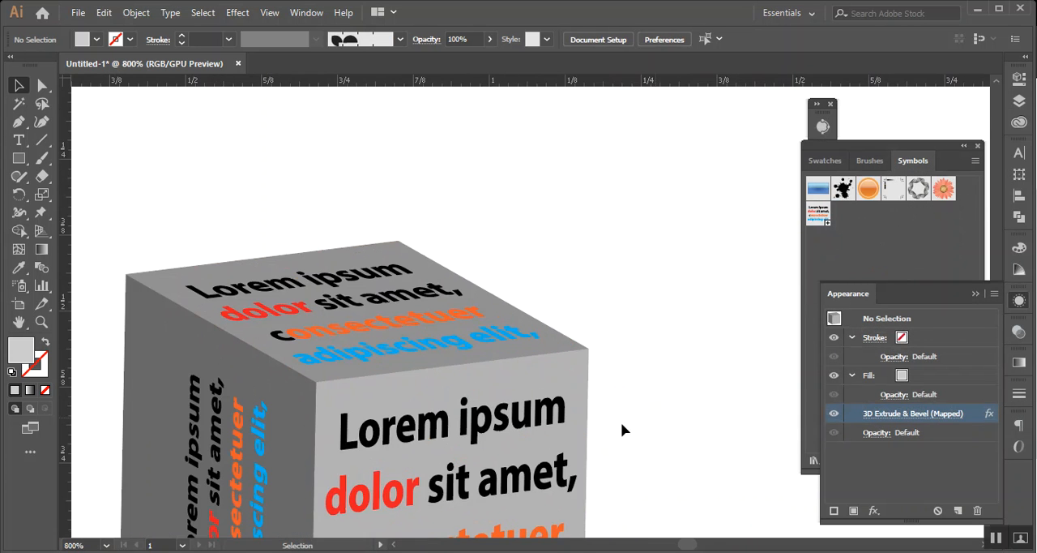
scroll(336, 345, down, 3)
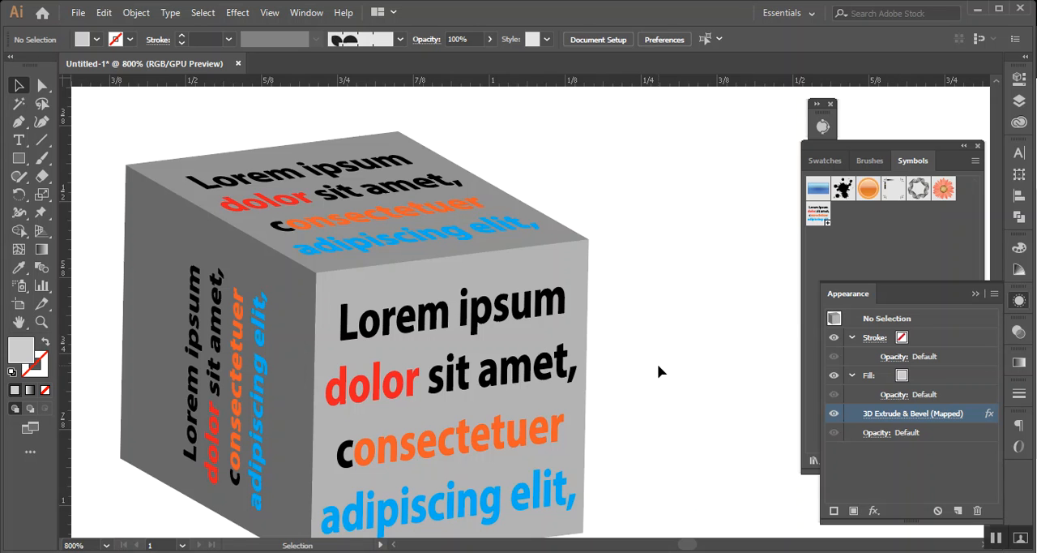
scroll(383, 306, down, 4)
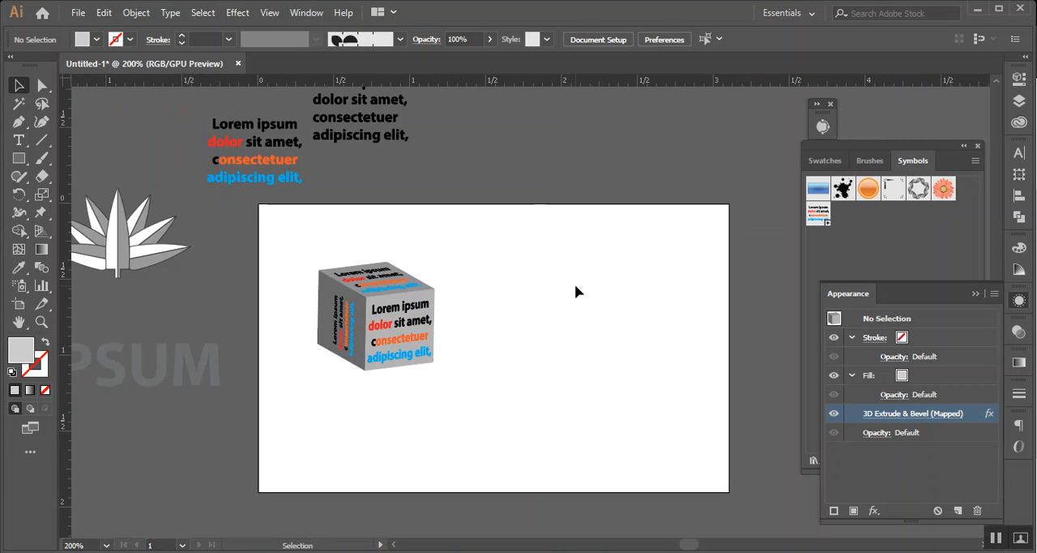
scroll(479, 334, up, 4)
scroll(505, 297, down, 2)
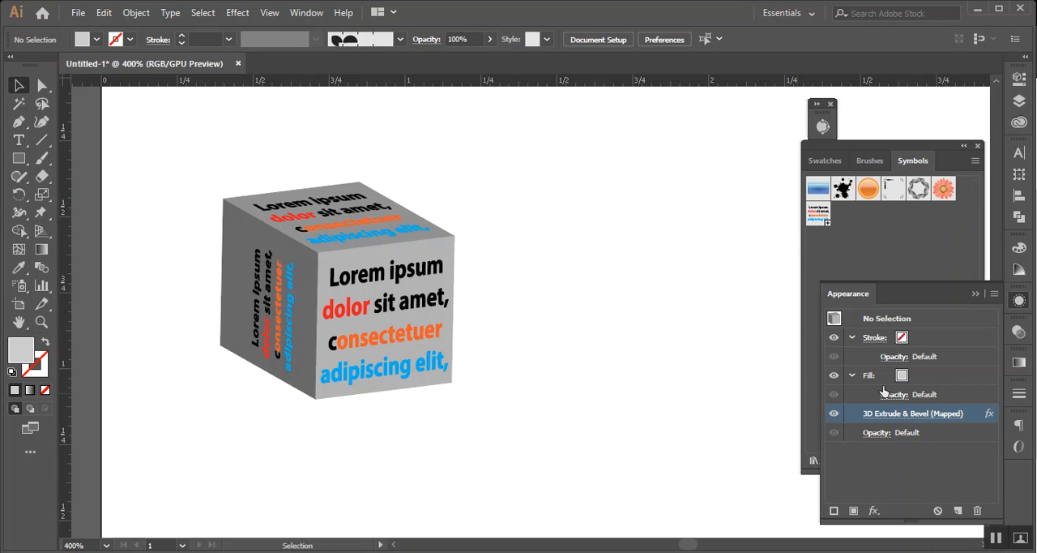
click(925, 415)
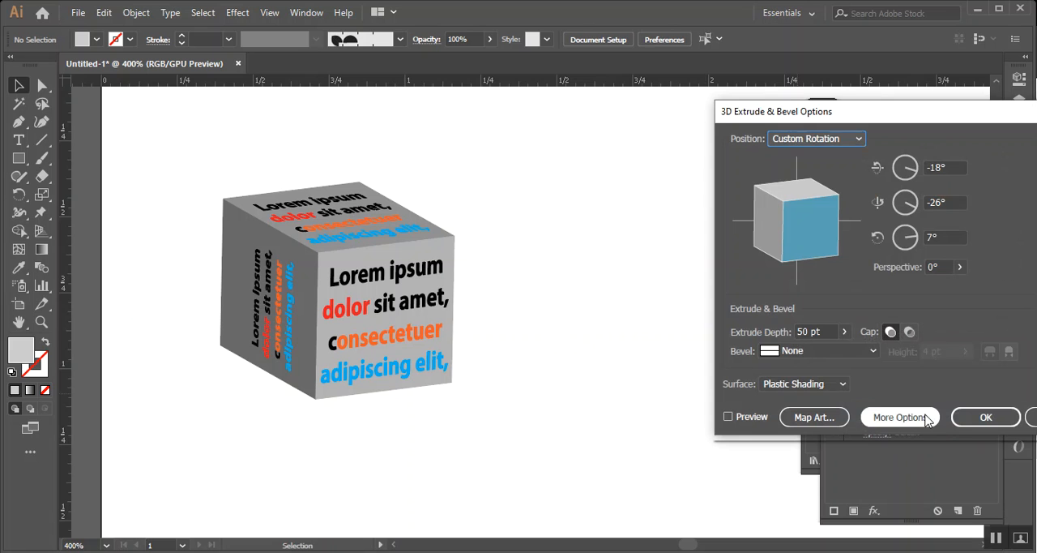
click(727, 417)
drag(851, 119, 766, 112)
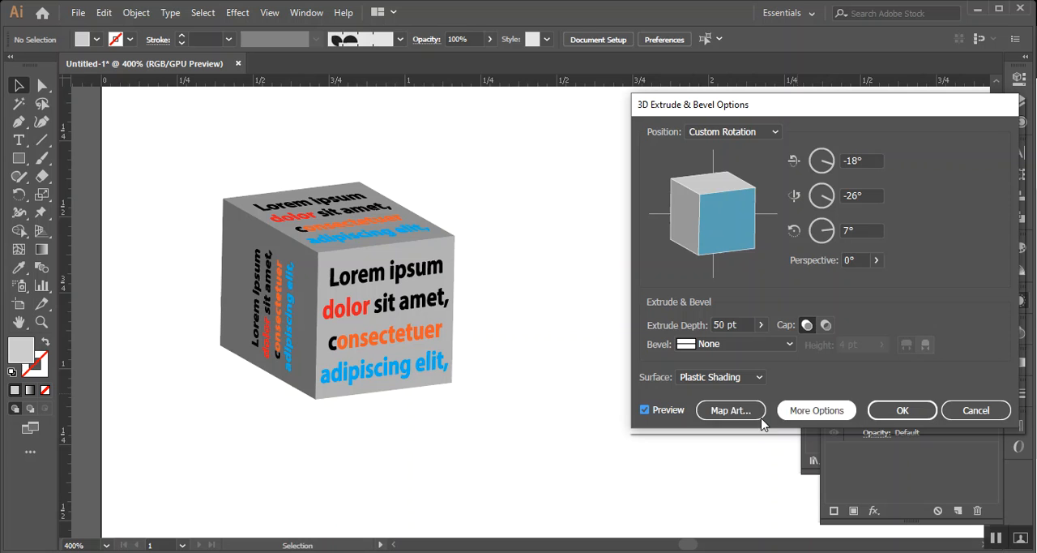
click(733, 420)
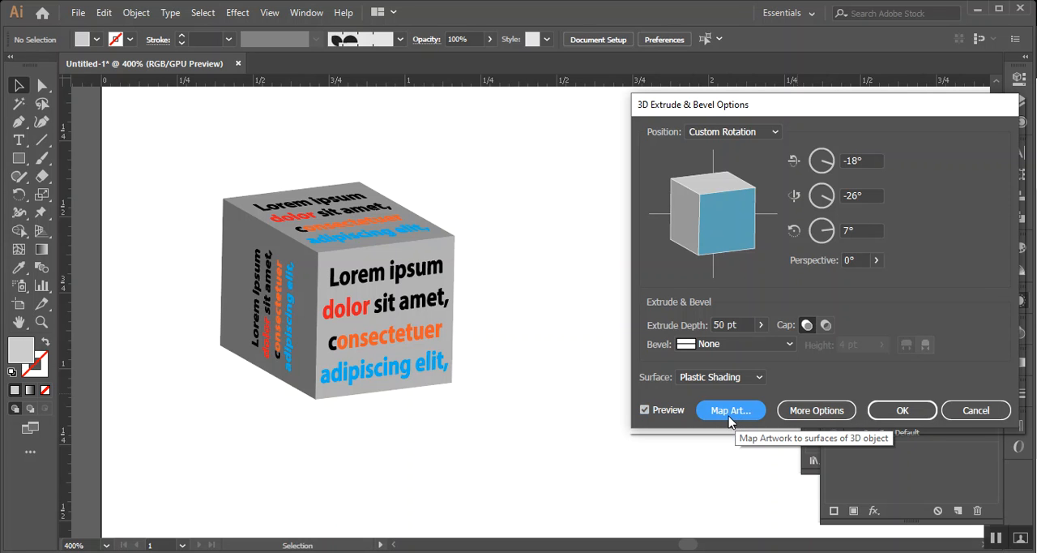
click(979, 412)
Select the cube and reopen its mapped 3D effect with preview on, showing the Map Art settings beside it
click(347, 255)
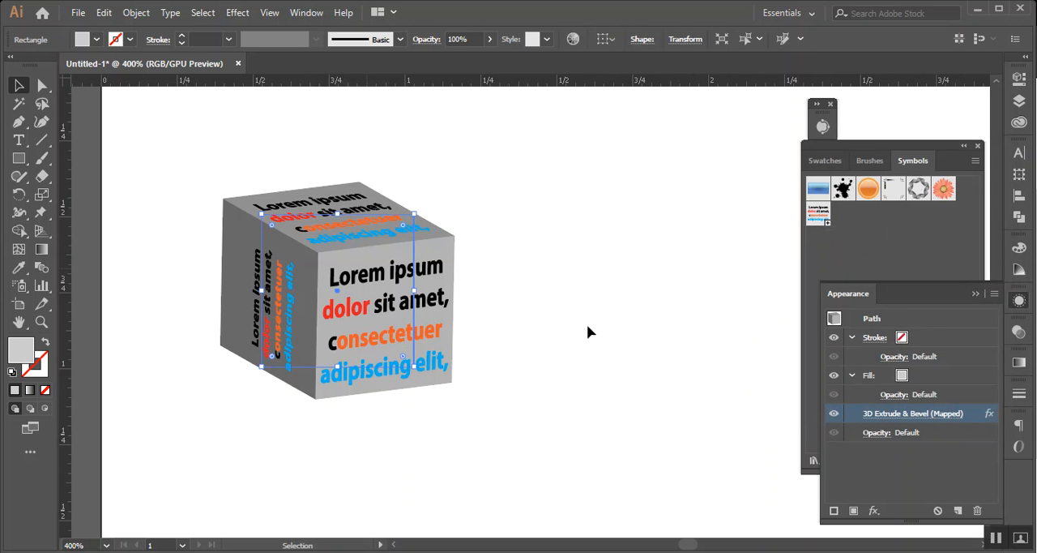
click(932, 416)
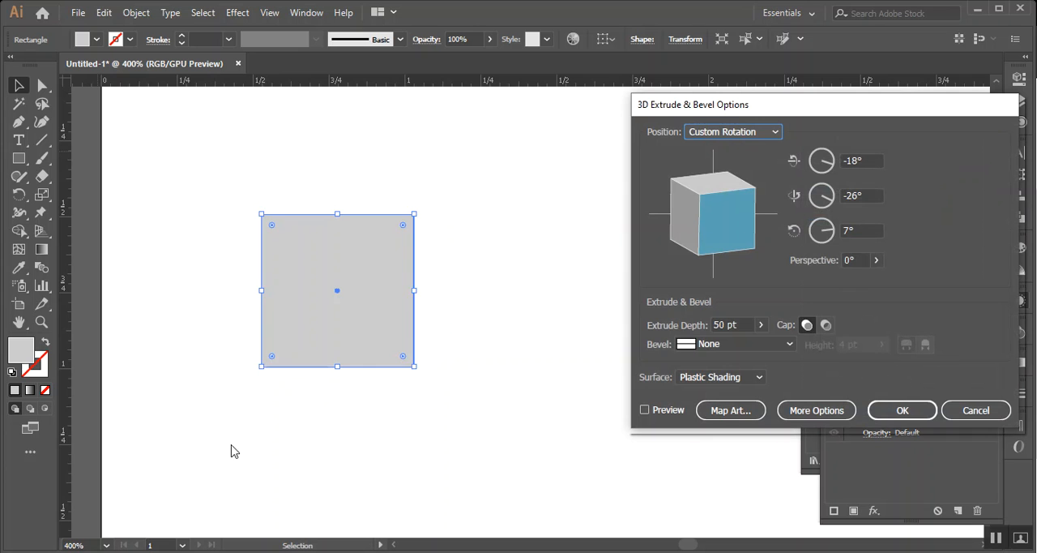
click(646, 410)
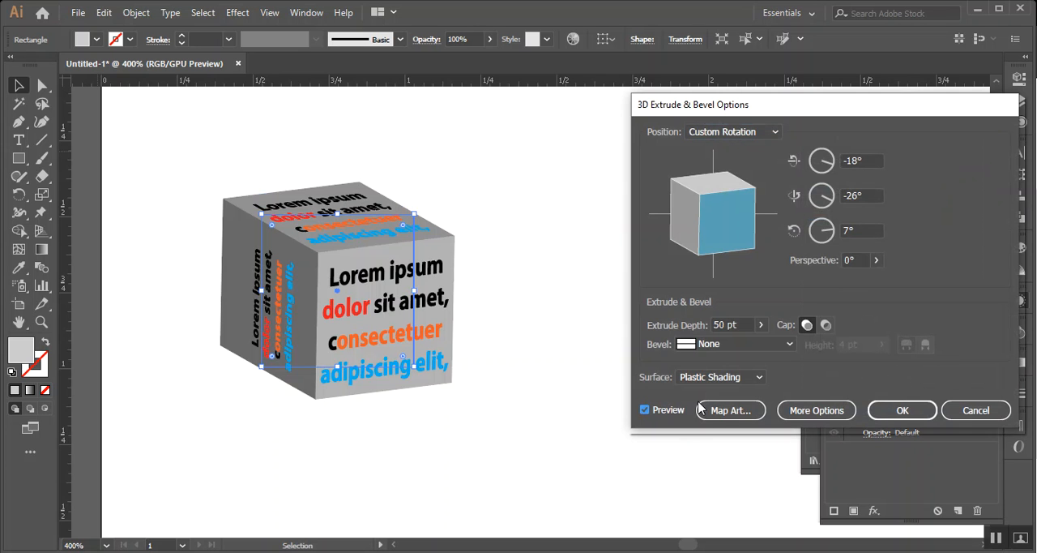
click(733, 415)
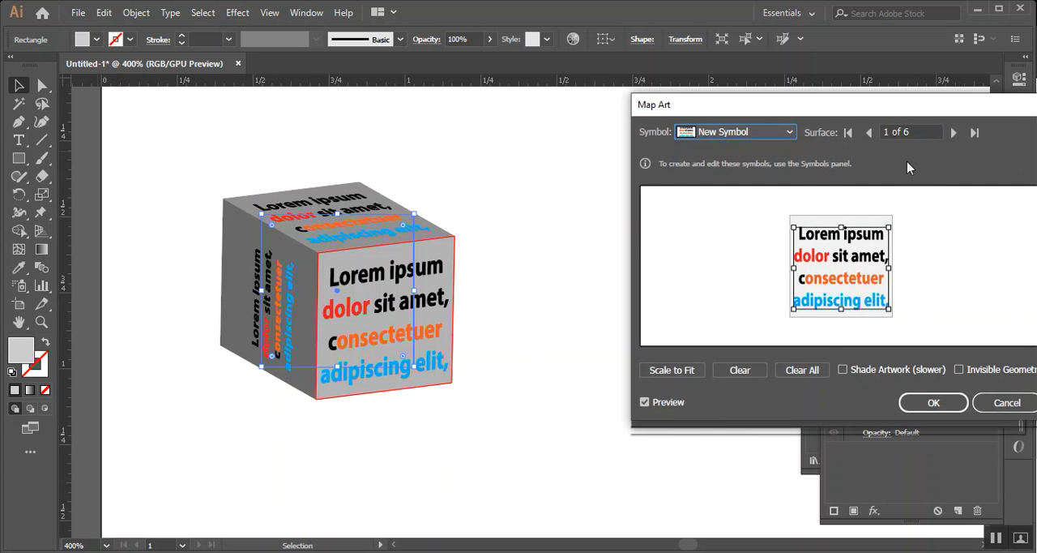
drag(879, 110, 807, 104)
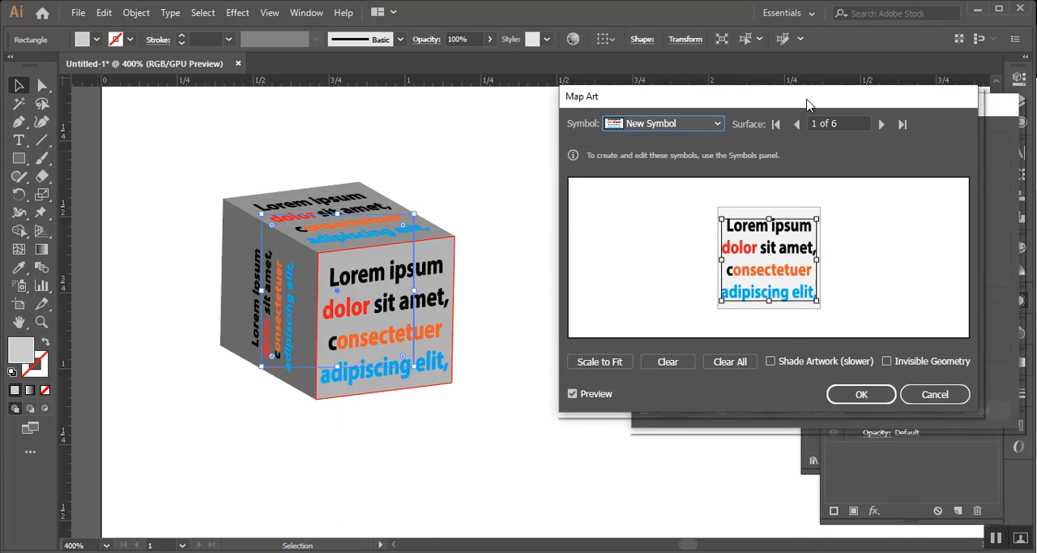
Make the cube's geometry invisible so only the mapped text shows, apply the effect, and deselect the object
click(888, 361)
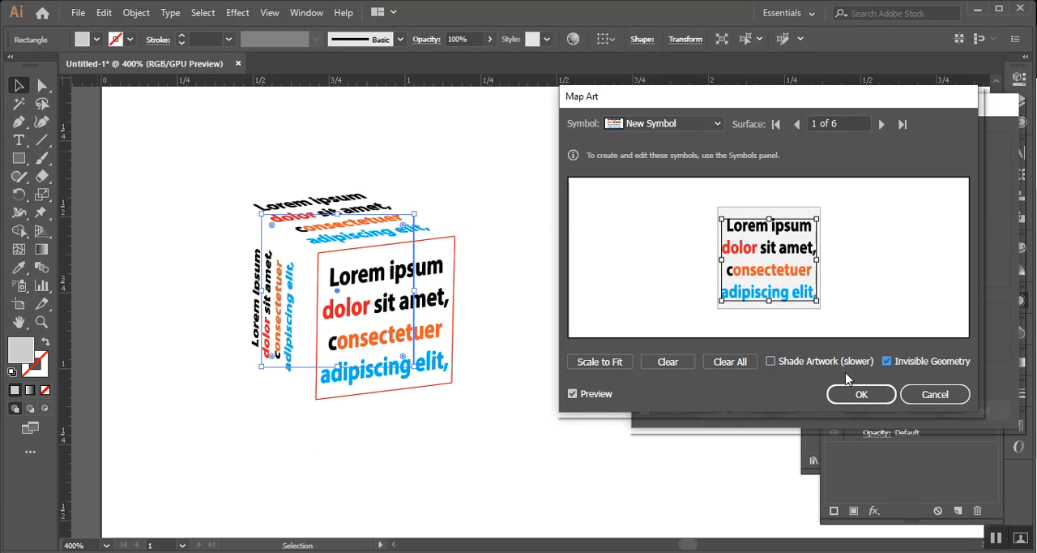
click(858, 394)
click(898, 411)
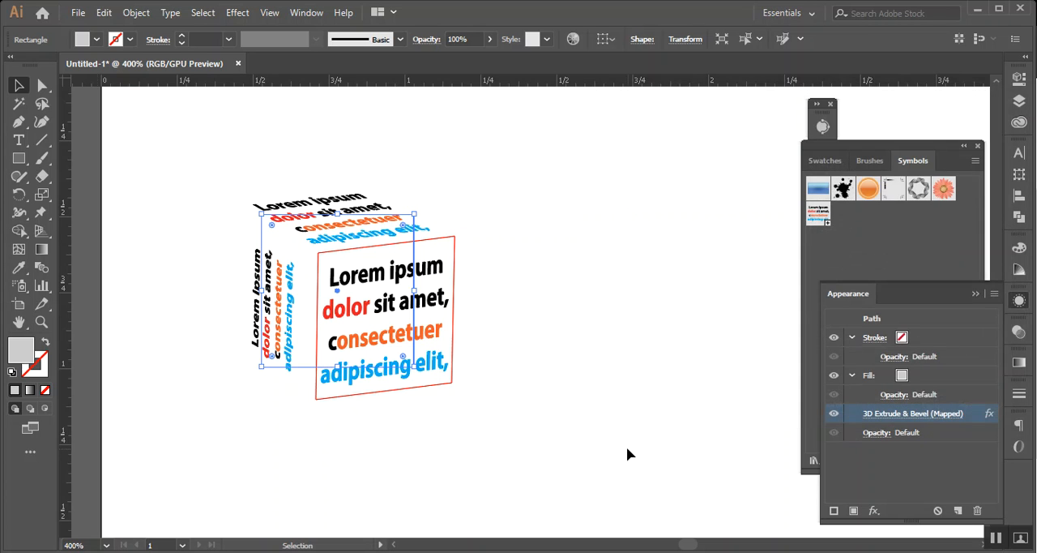
click(628, 452)
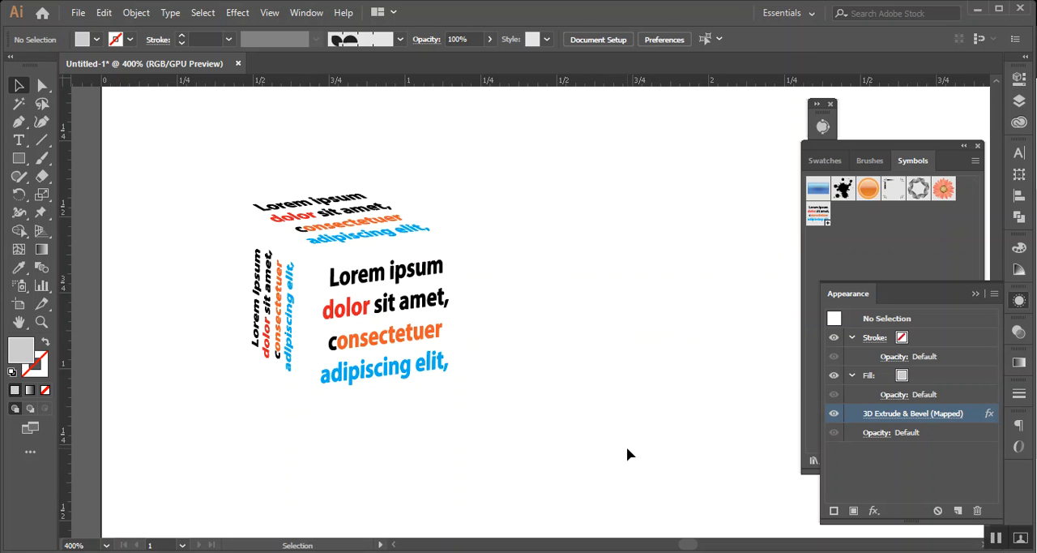
scroll(498, 377, up, 1)
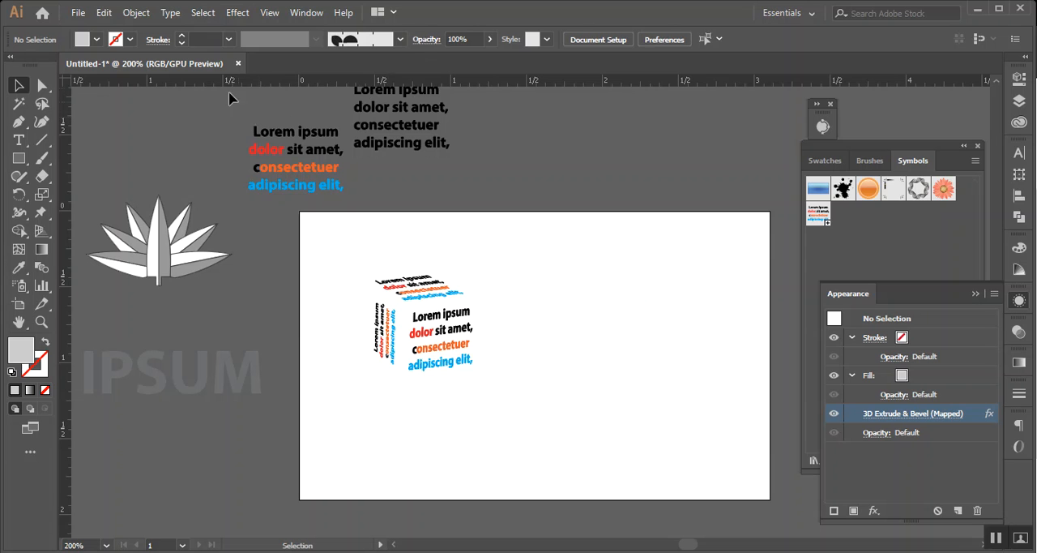
click(304, 13)
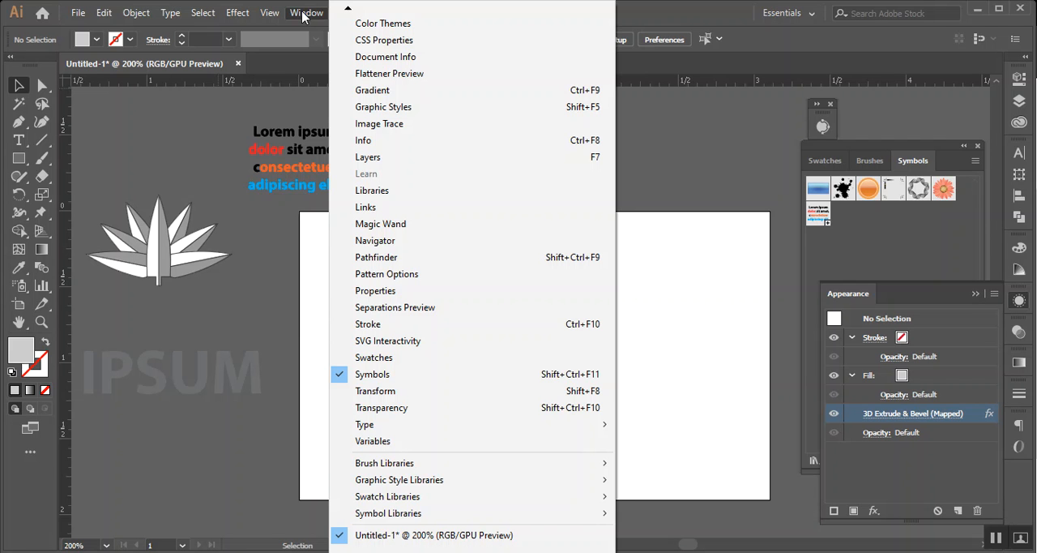
mouse_move(284, 15)
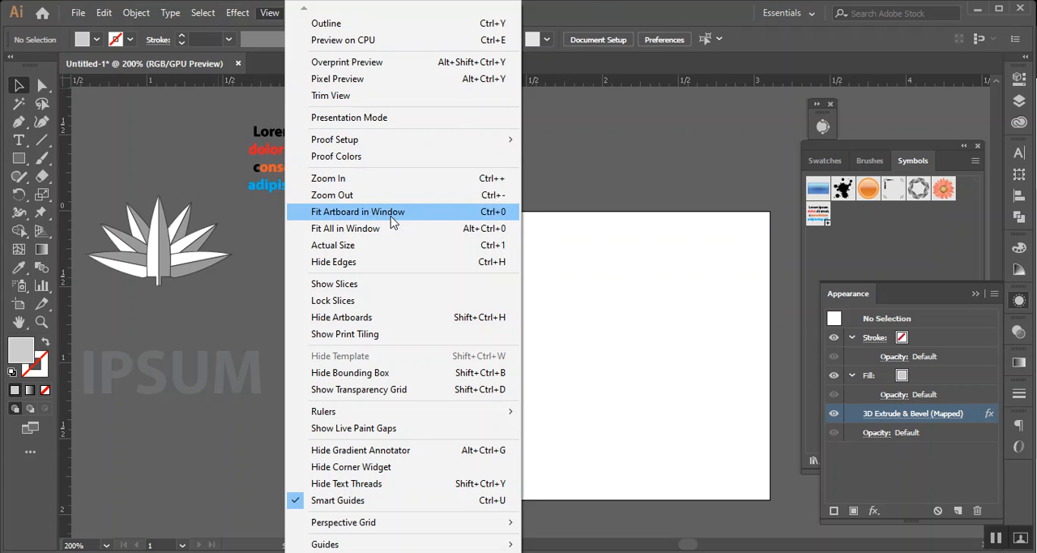
click(677, 3)
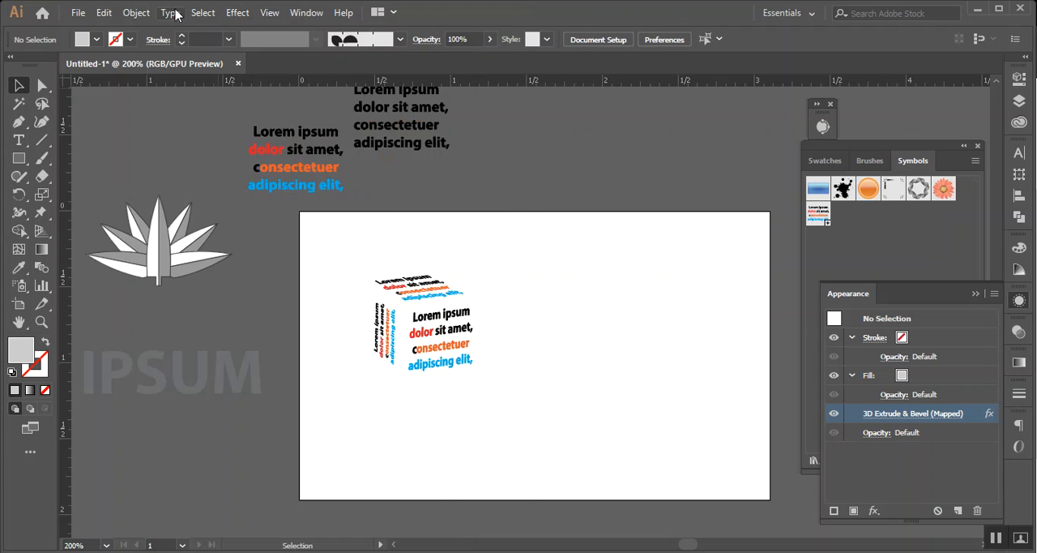
click(172, 12)
mouse_move(136, 13)
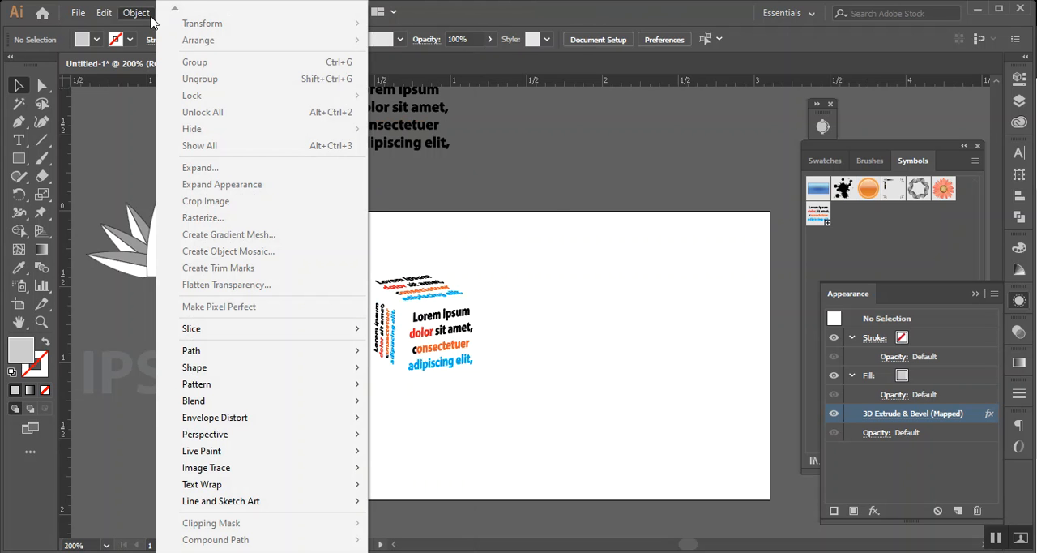
click(554, 217)
click(442, 298)
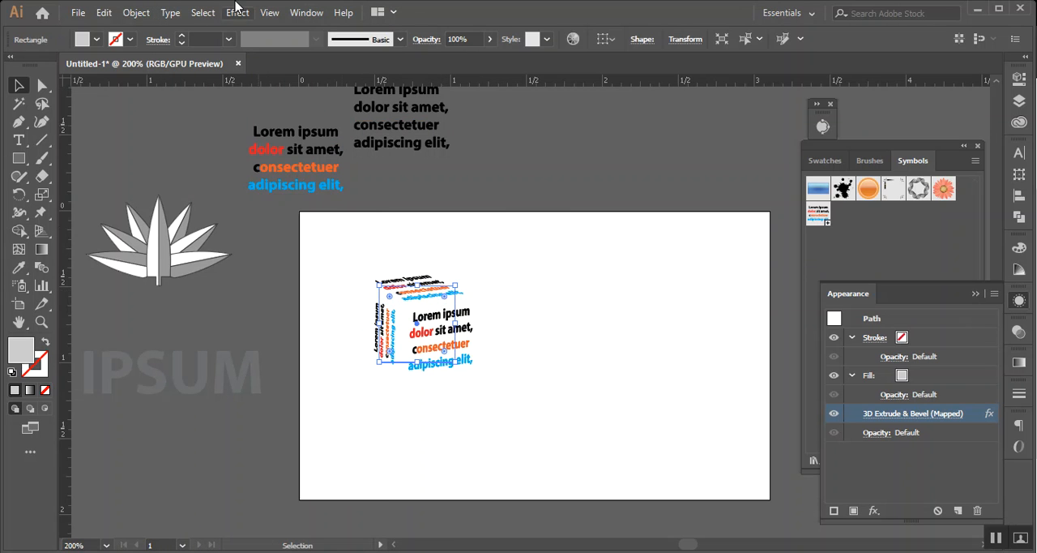
click(664, 274)
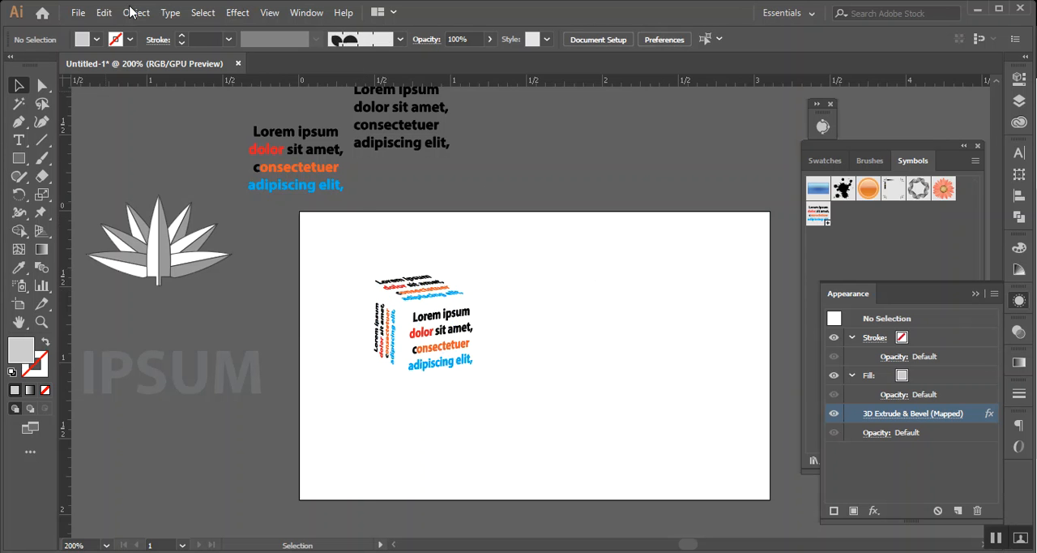
click(135, 13)
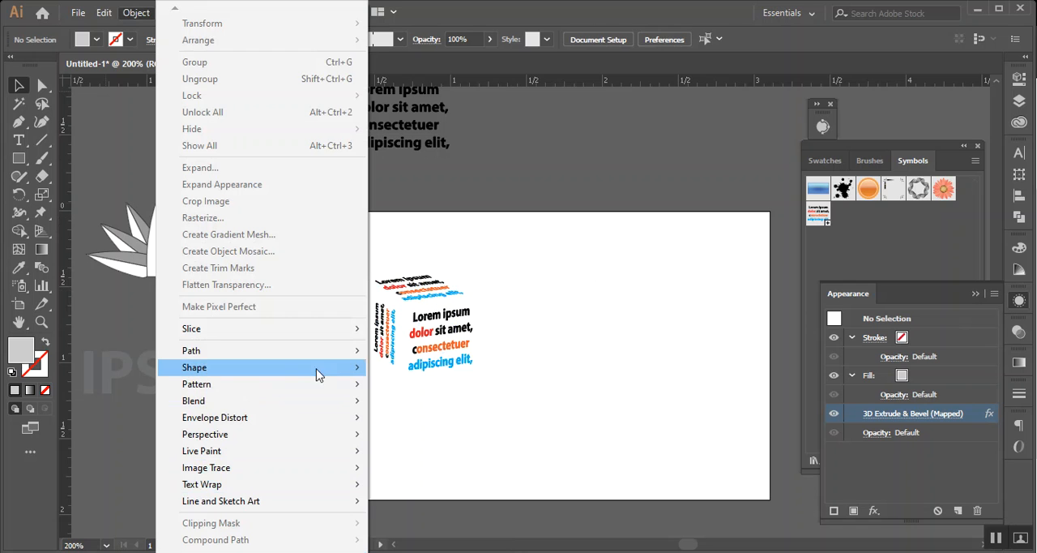
mouse_move(344, 353)
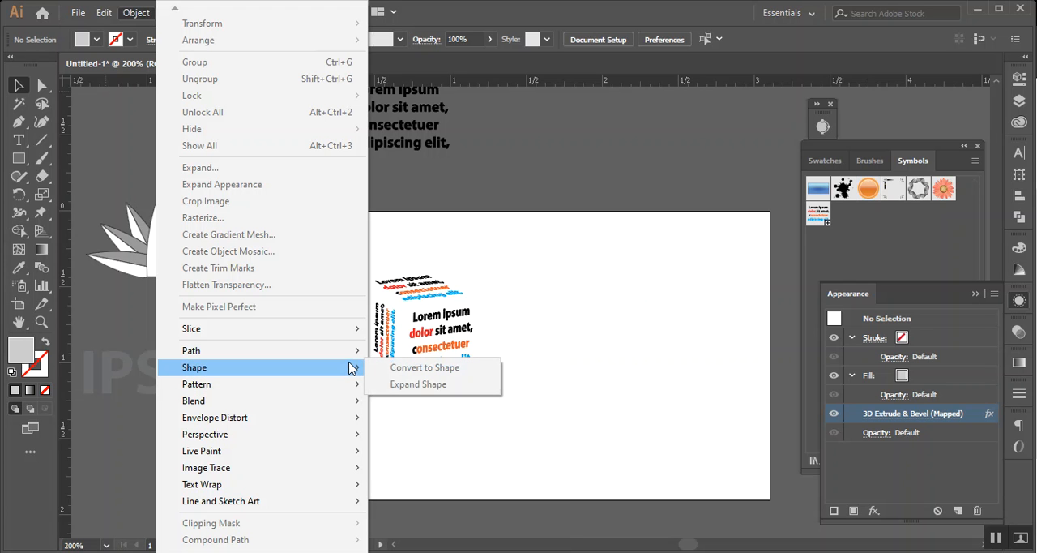
mouse_move(343, 388)
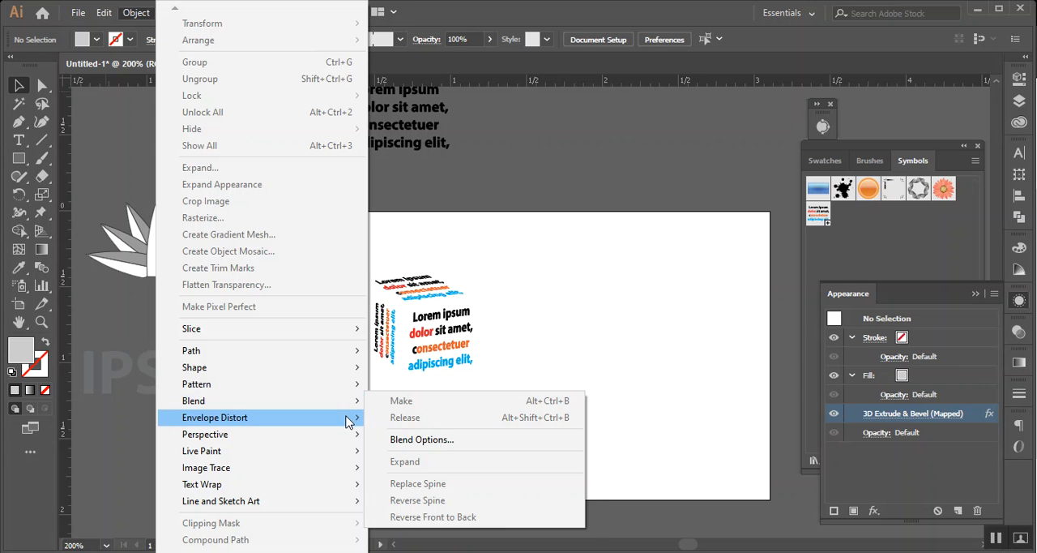
mouse_move(349, 422)
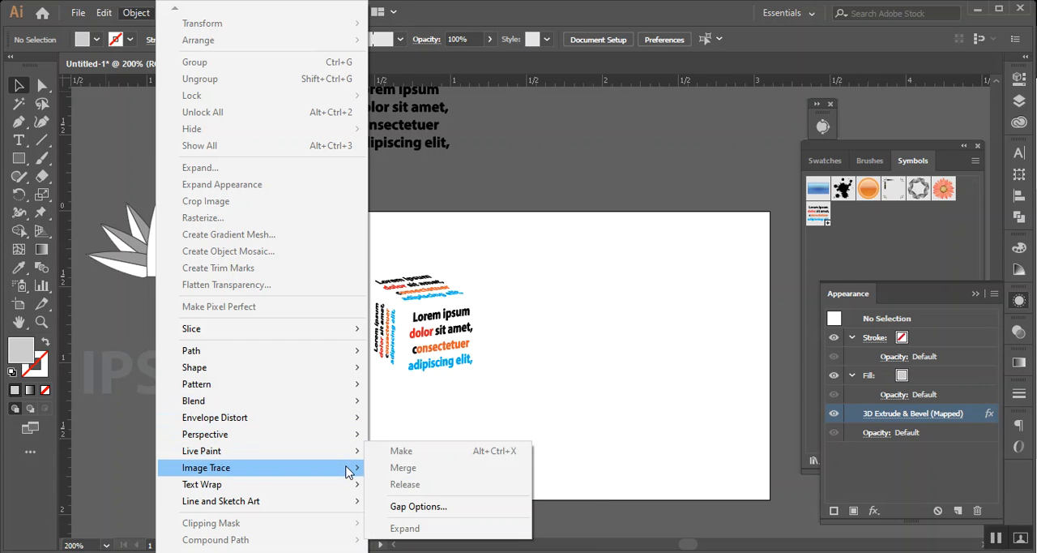
mouse_move(350, 471)
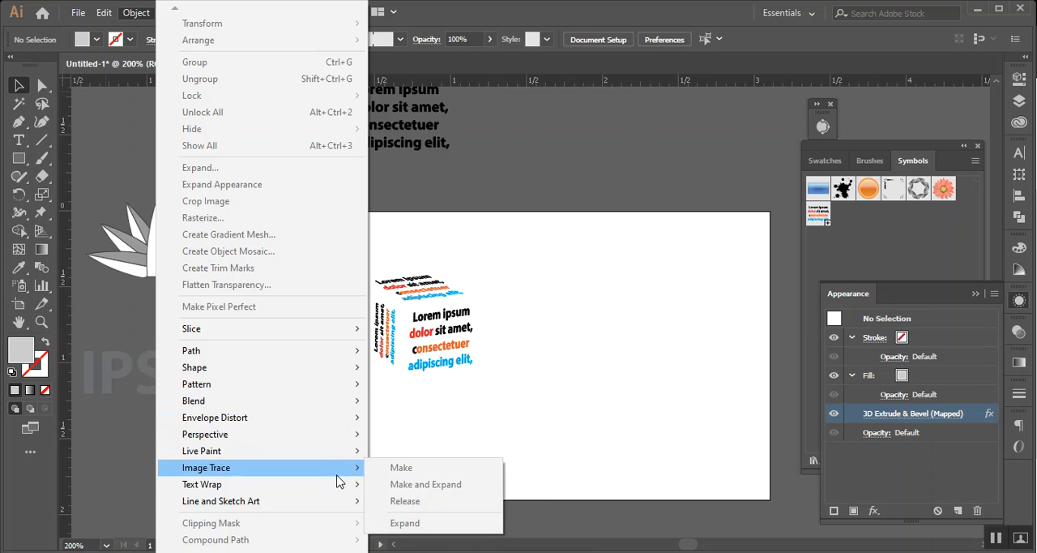
mouse_move(350, 504)
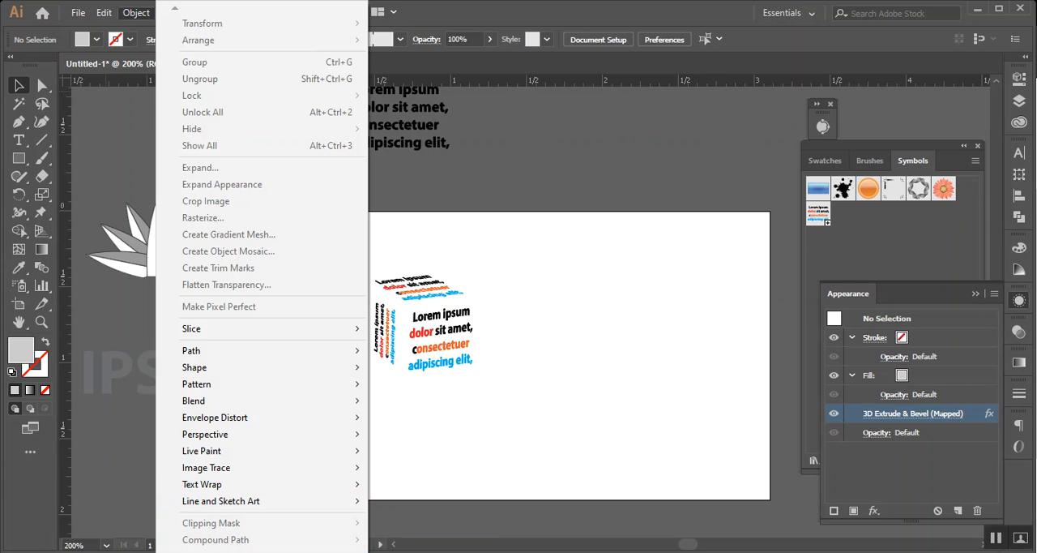
mouse_move(347, 550)
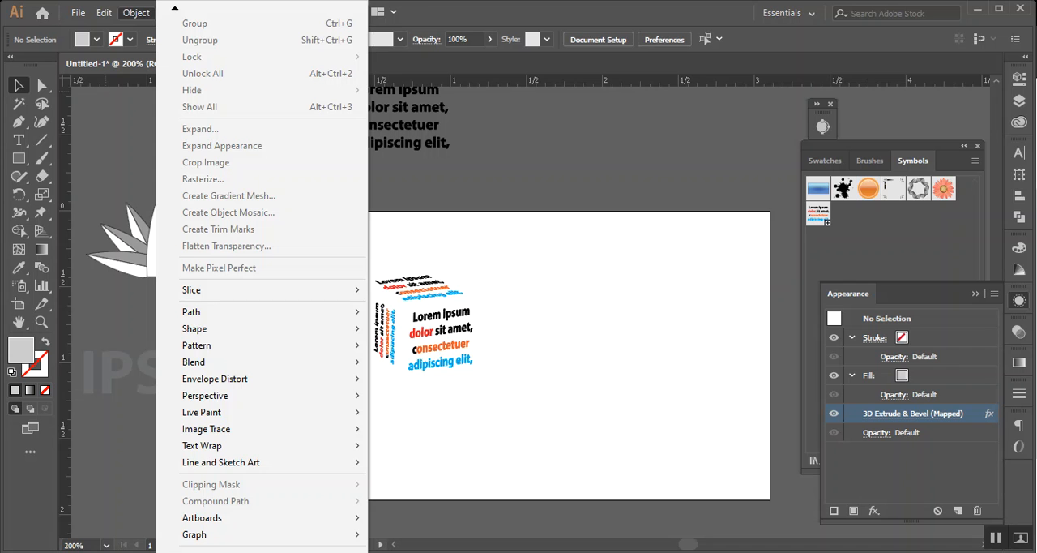
click(468, 7)
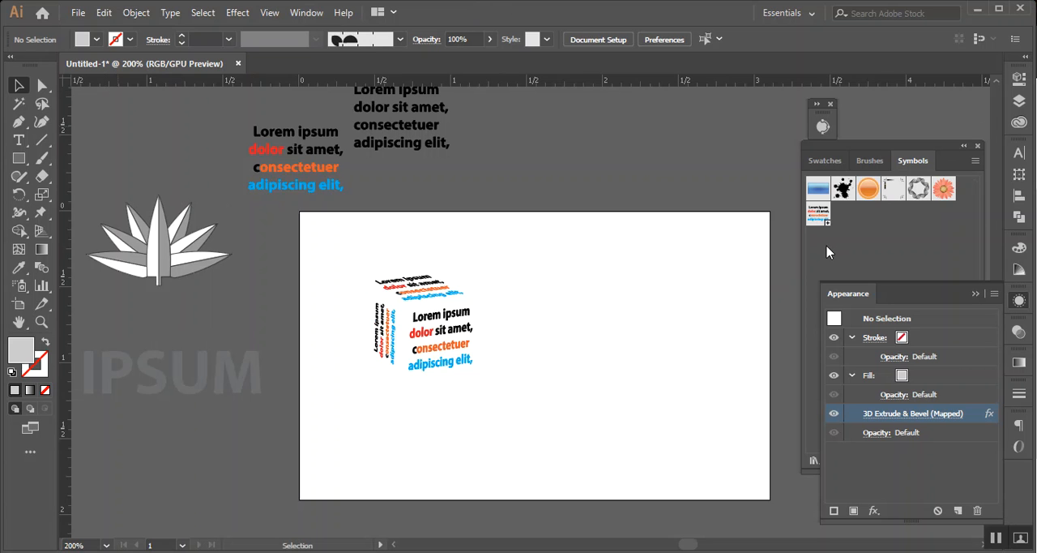
Collapse the Appearance settings while keeping the symbol collection open
click(1020, 176)
click(1022, 180)
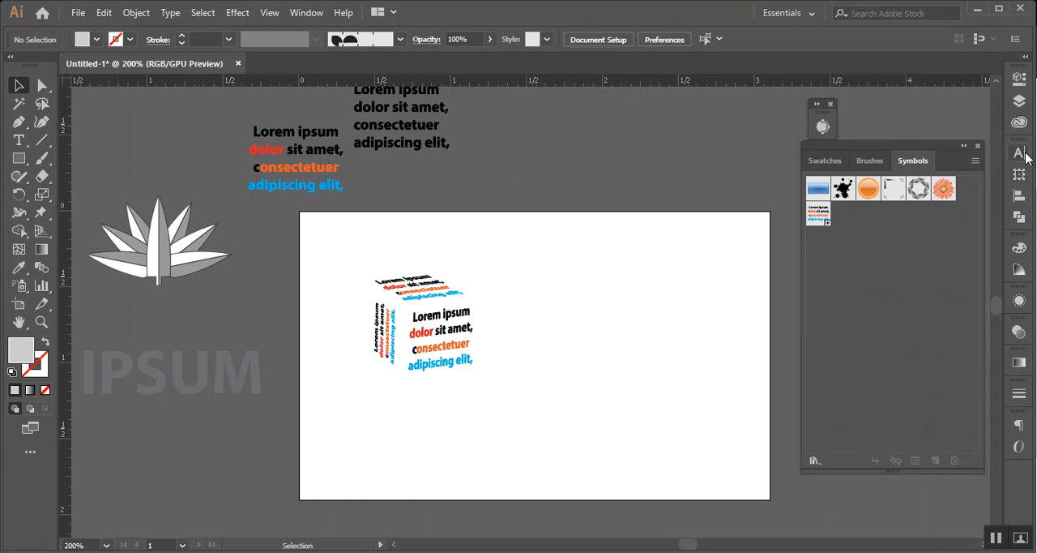
click(1024, 156)
click(1024, 156)
click(79, 17)
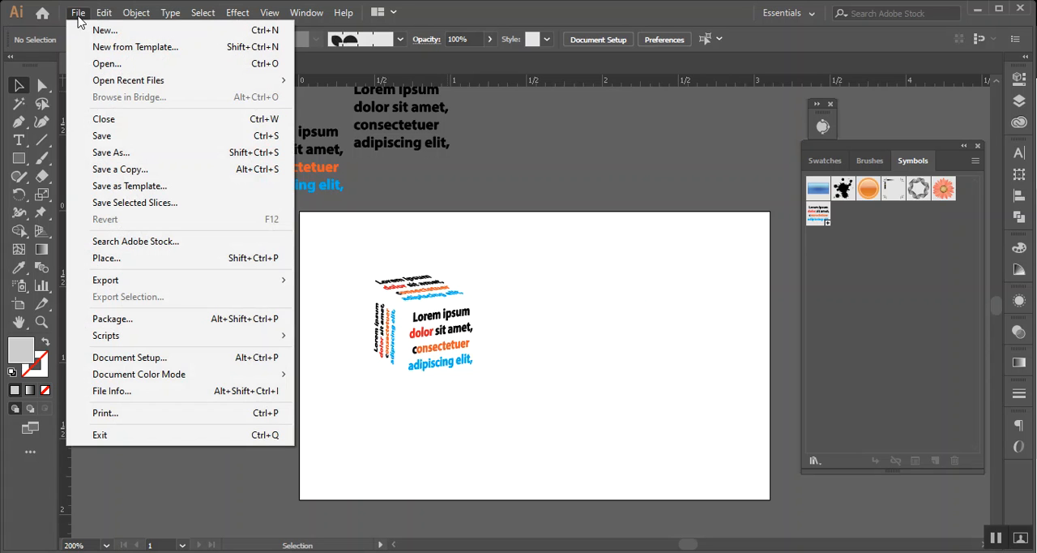
mouse_move(103, 16)
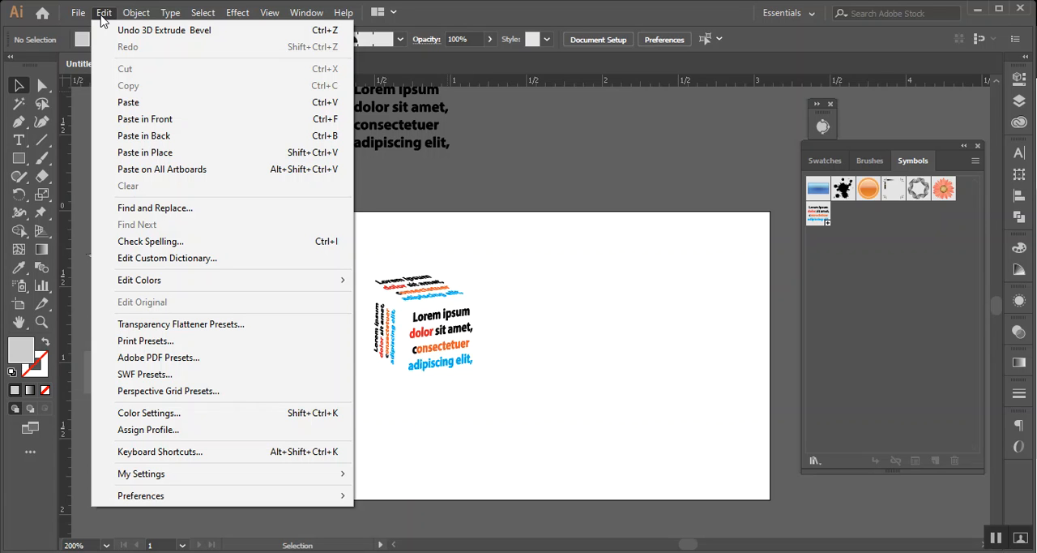
click(45, 311)
click(45, 310)
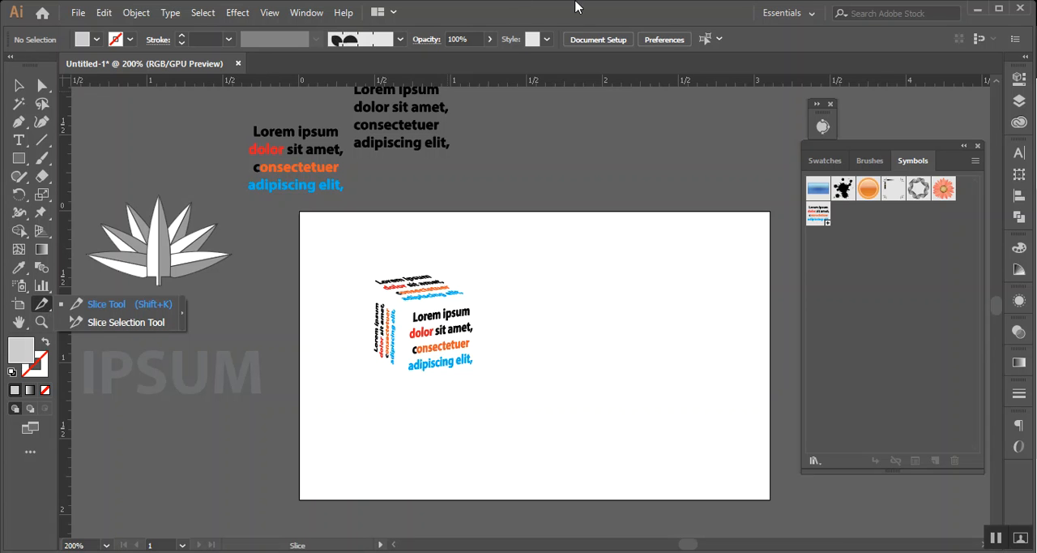
click(237, 13)
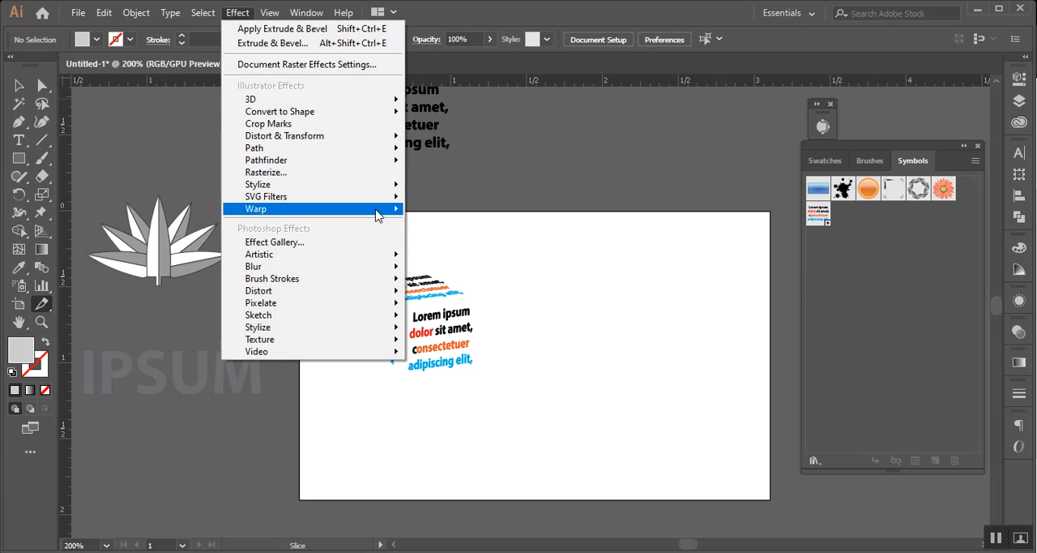
mouse_move(375, 215)
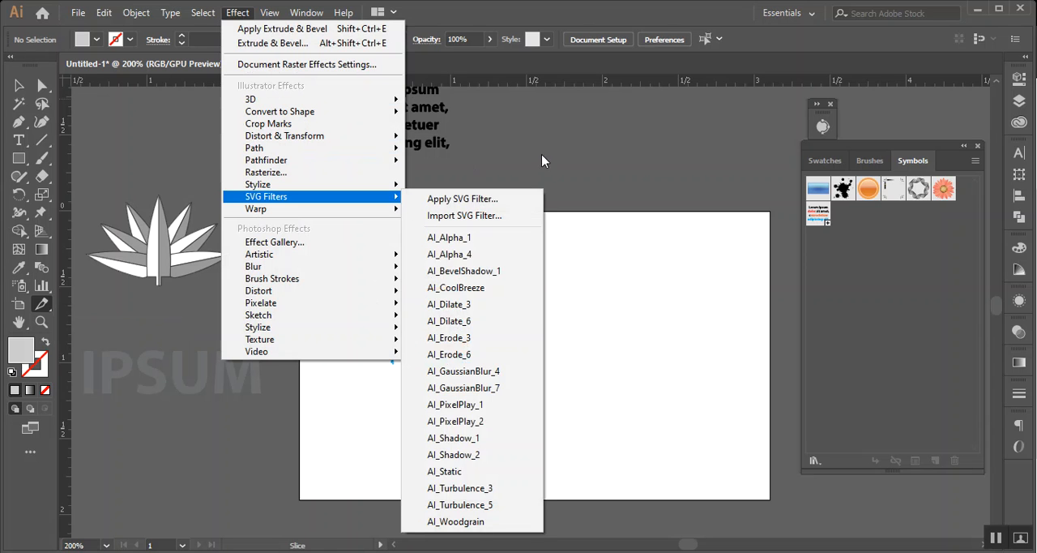
click(576, 154)
Draw a wide light-grey rectangle in the empty artboard area to the right of the cube text
click(18, 86)
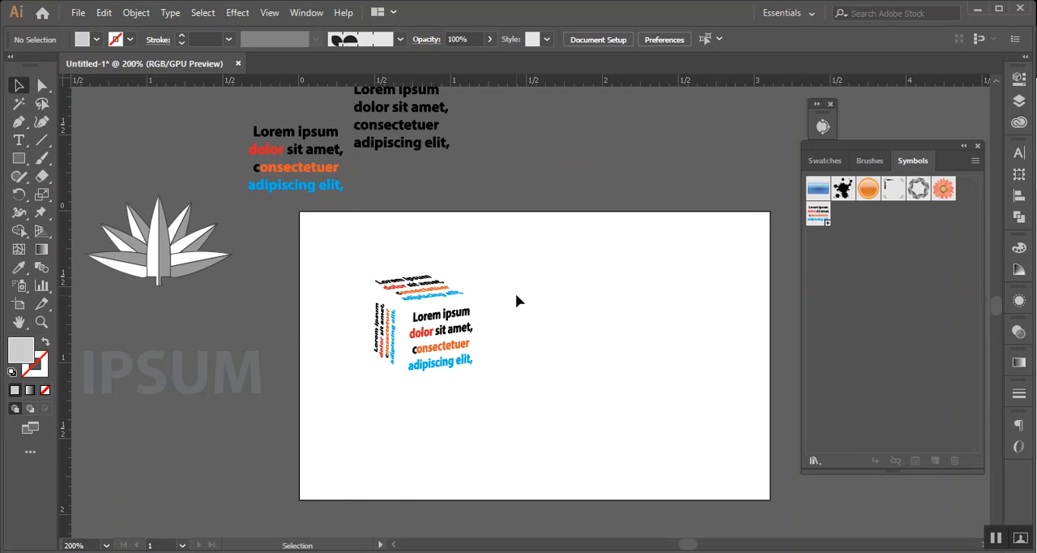
scroll(516, 293, up, 1)
drag(625, 276, 427, 247)
click(24, 160)
drag(380, 217, 635, 360)
click(18, 85)
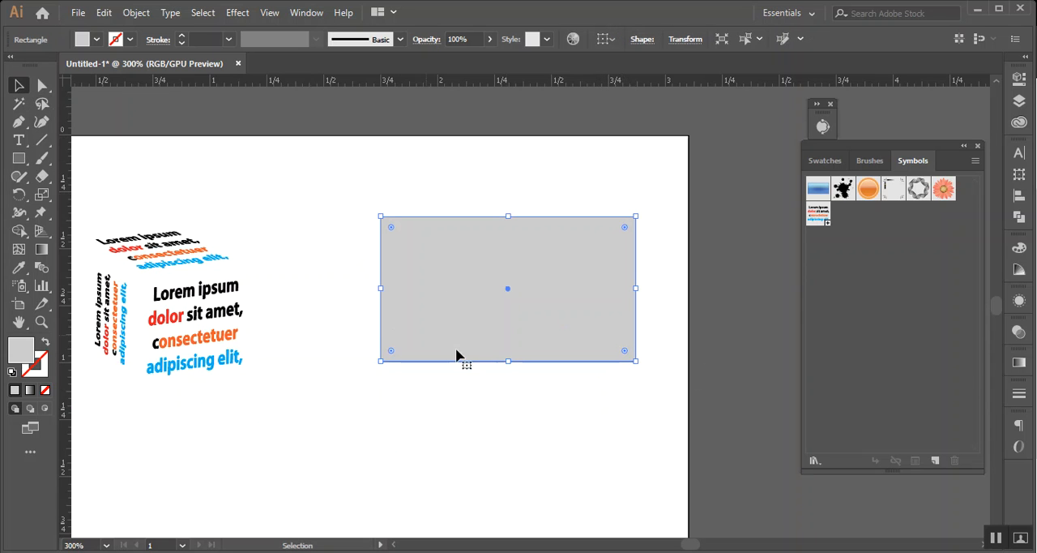
Copy the grey rectangle in place, shrink the copy to a thin strip along its bottom edge, and fill it green
key(a)
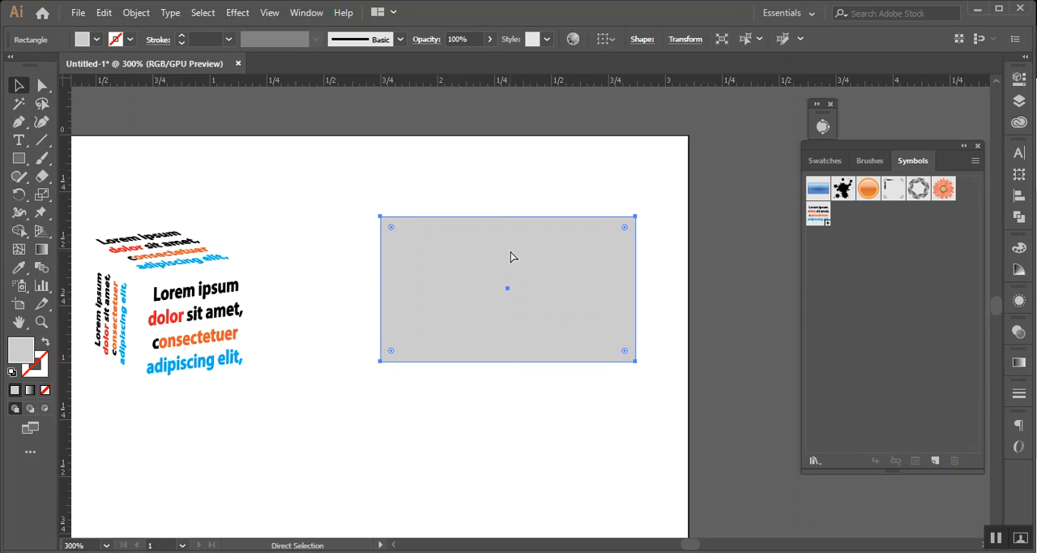
key(v)
drag(508, 217, 507, 333)
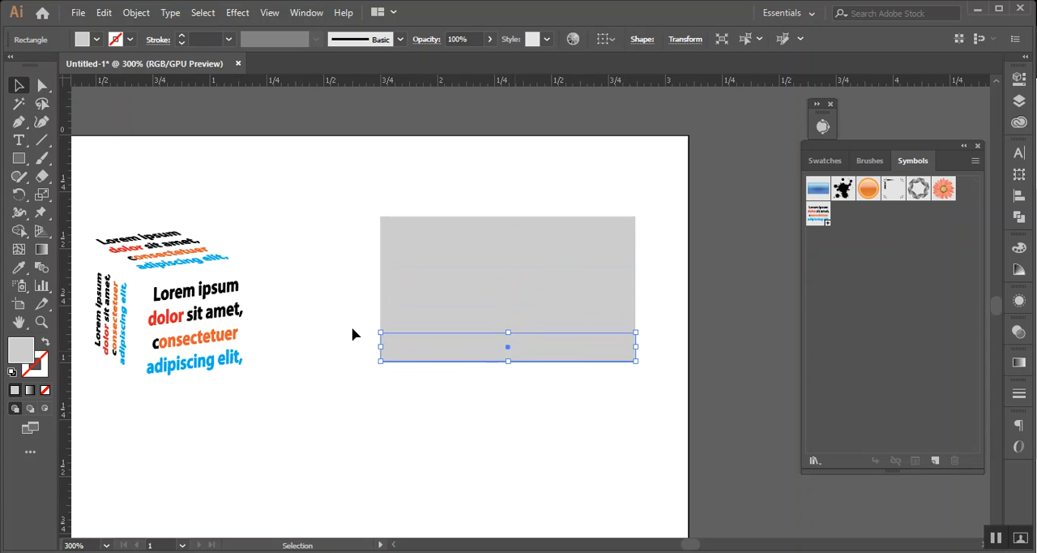
click(96, 39)
click(74, 65)
click(502, 167)
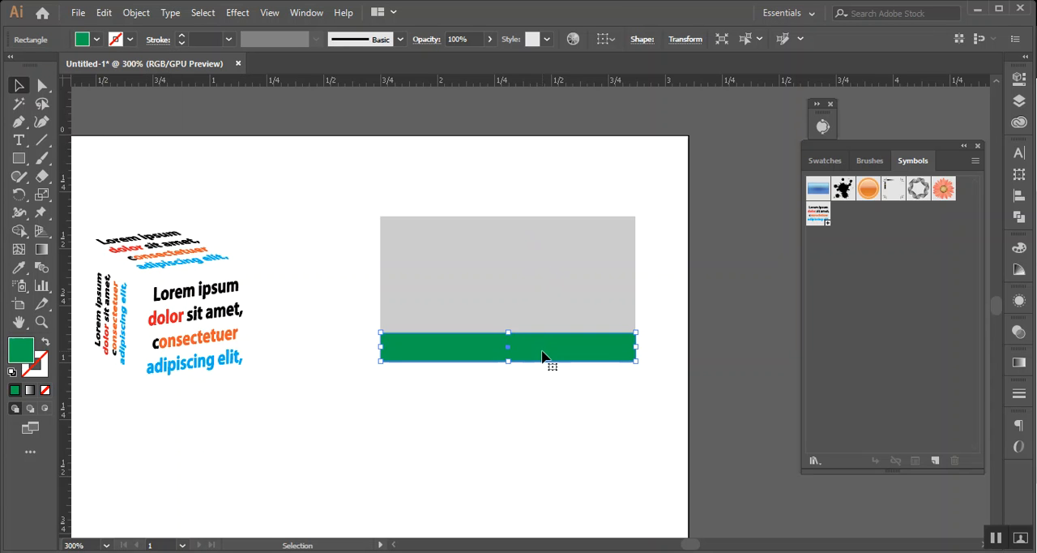
Duplicate the green strip to the grey rectangle's top edge and deselect it
drag(549, 344, 541, 237)
shift+click(572, 234)
click(568, 234)
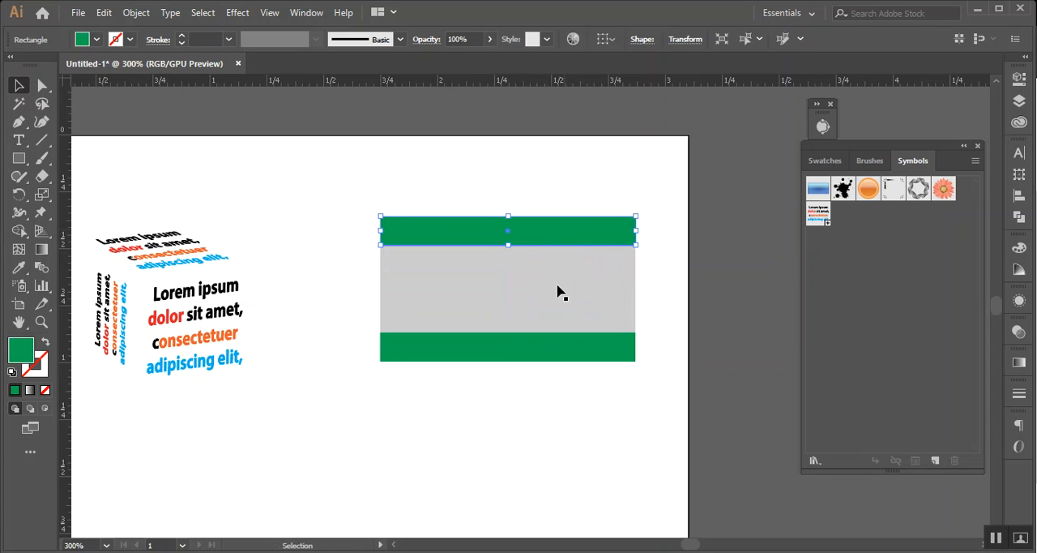
click(553, 366)
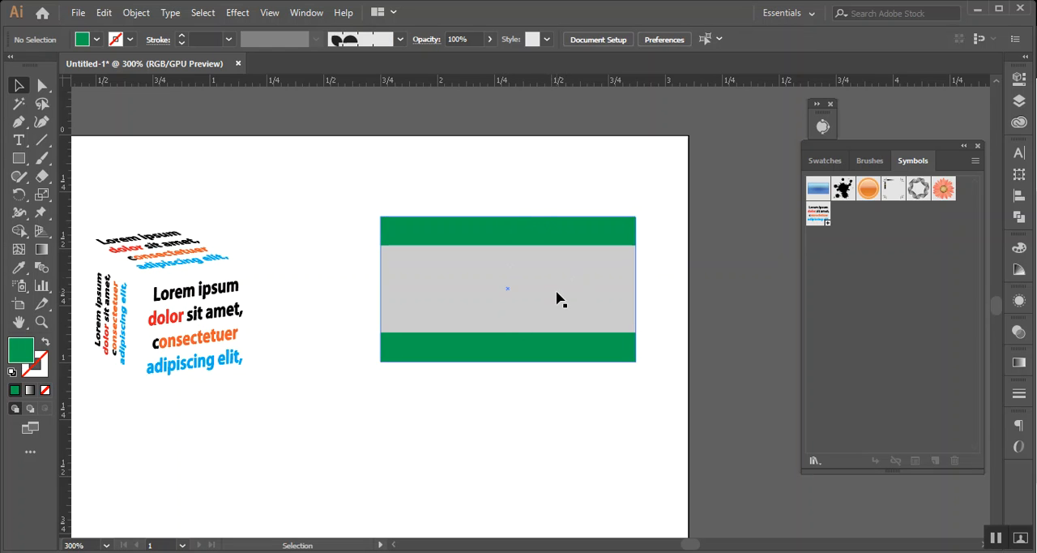
Open a texture effect for the upper green strip, preview Stained Glass, and choose Texturizer with the Canvas texture
click(513, 237)
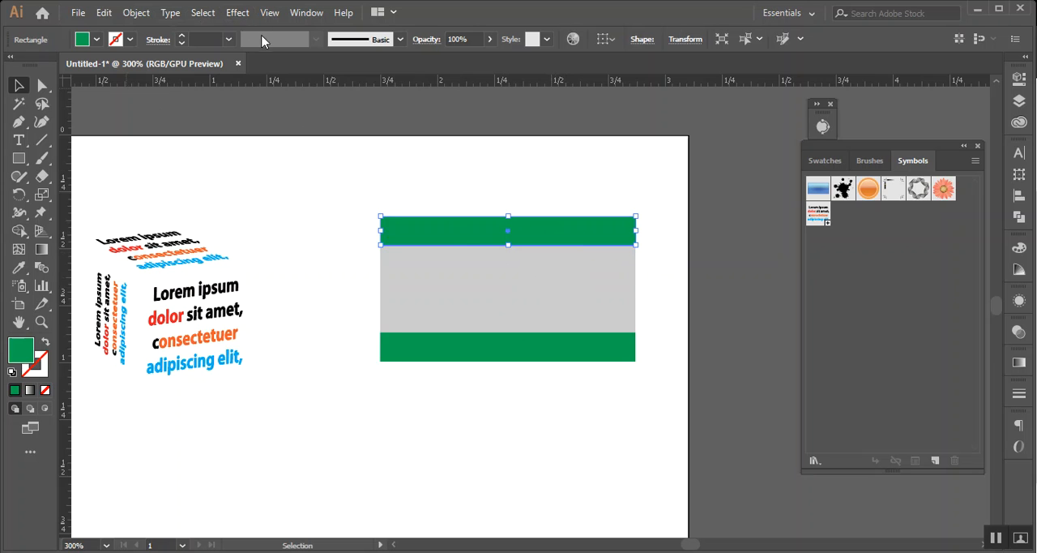
click(241, 13)
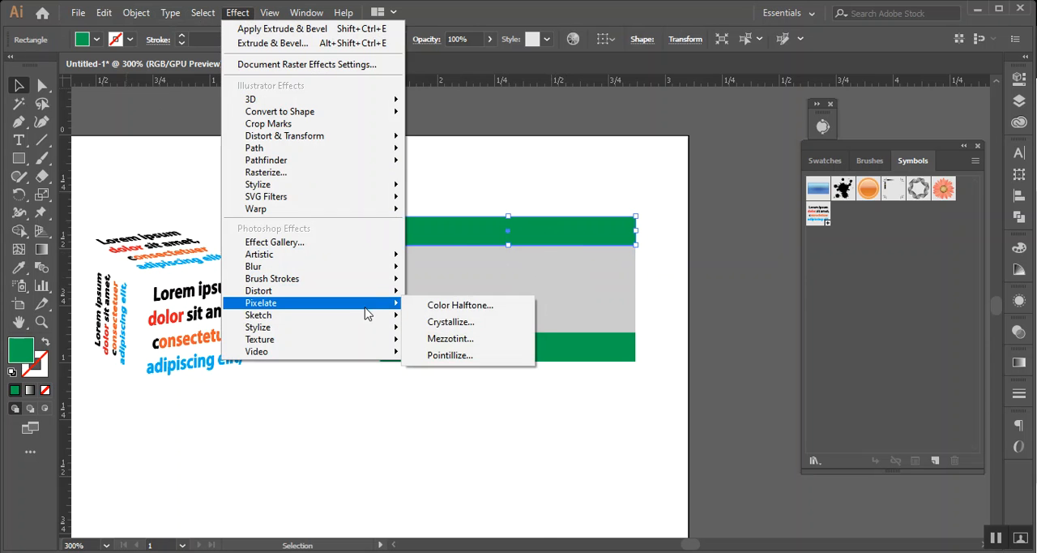
mouse_move(361, 339)
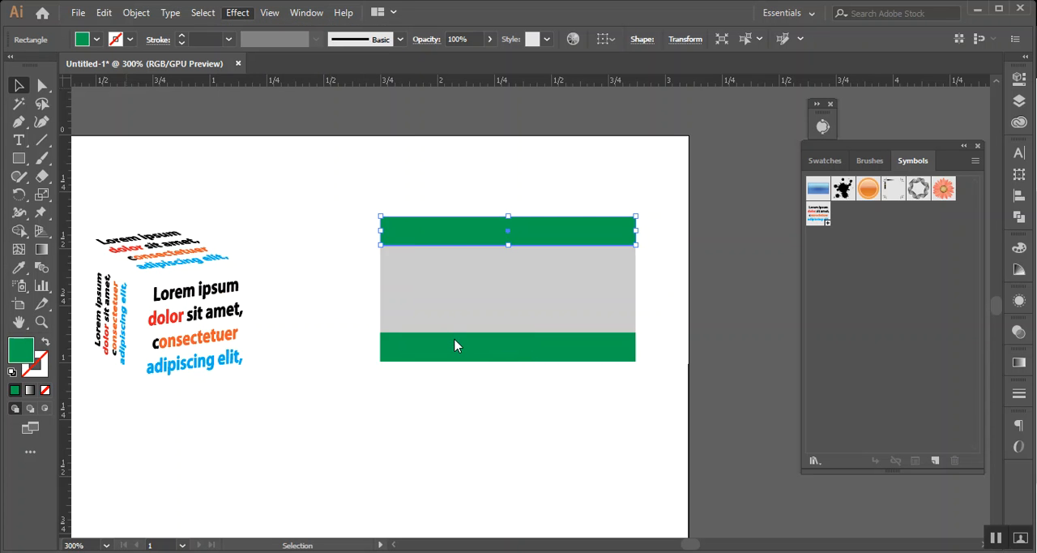
key(ctrl+alt+shift+e)
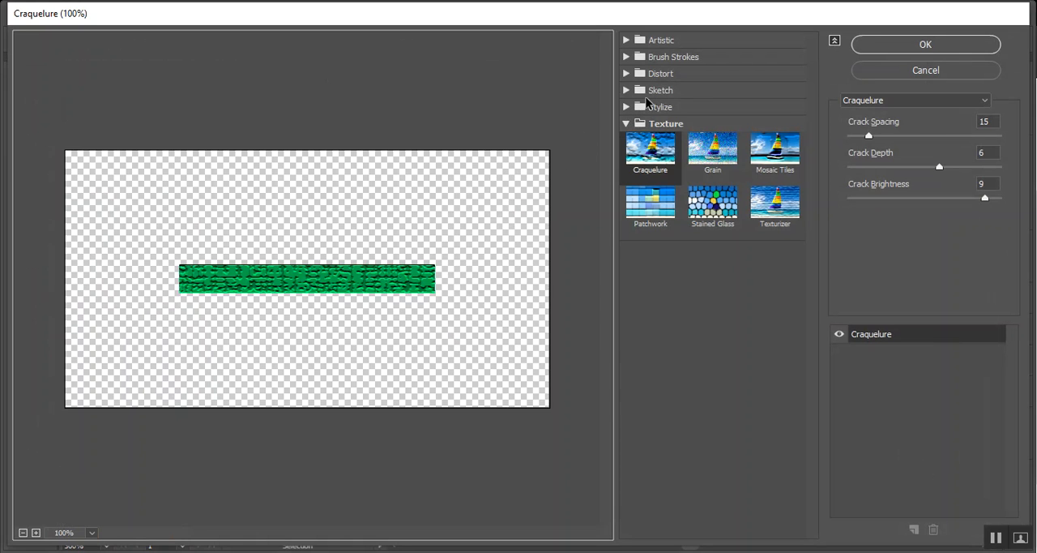
click(626, 123)
click(627, 124)
click(704, 203)
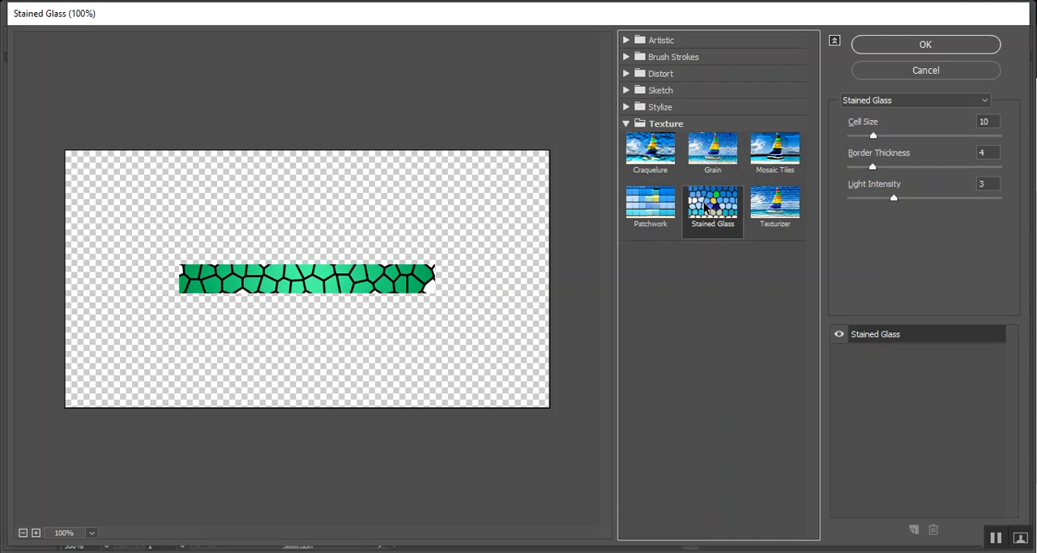
click(774, 209)
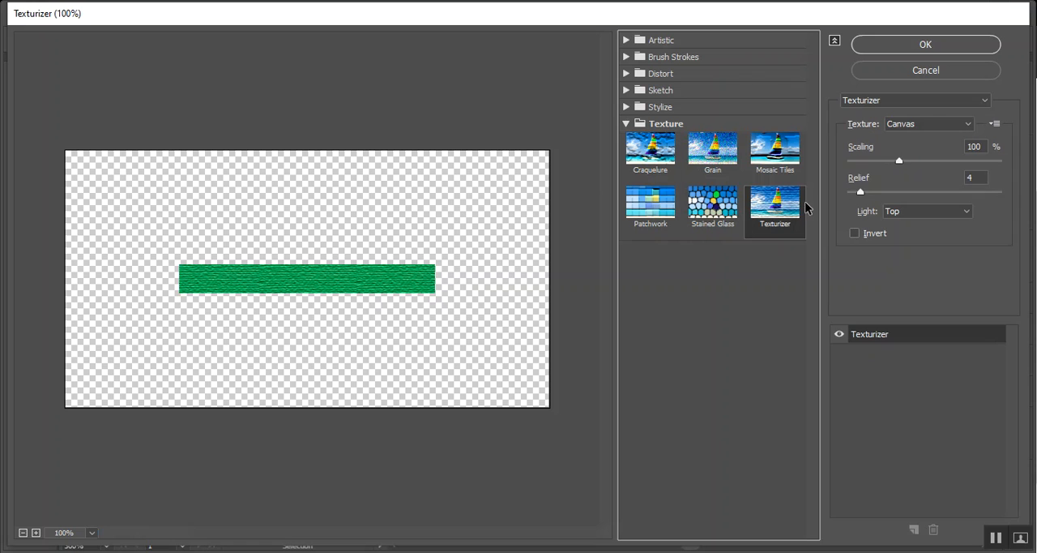
Increase the Texturizer's scaling slightly and its relief more strongly, and apply the effect to the upper green strip
mouse_move(898, 160)
mouse_down()
mouse_move(850, 161)
mouse_move(930, 160)
mouse_move(904, 160)
mouse_up()
drag(859, 192, 887, 191)
click(964, 43)
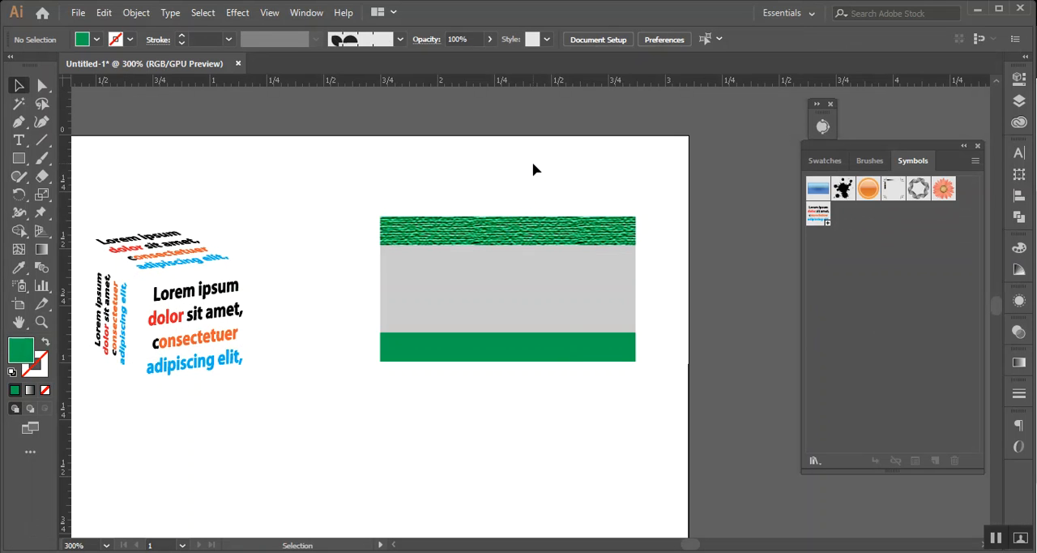
Replace the plain green strip on the grey rectangle's bottom edge with a copy of the textured upper strip
click(567, 354)
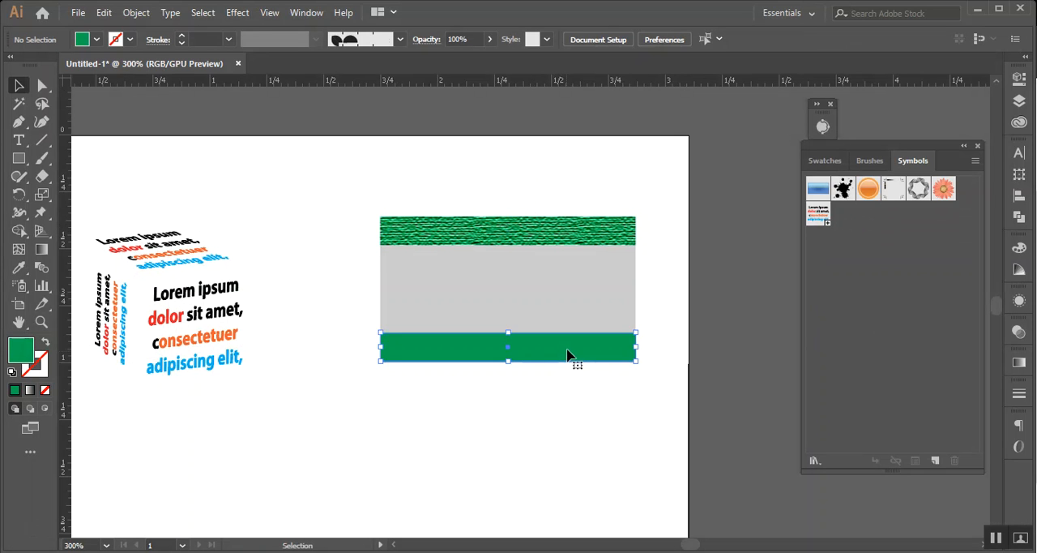
key(Delete)
drag(523, 226, 526, 341)
click(697, 210)
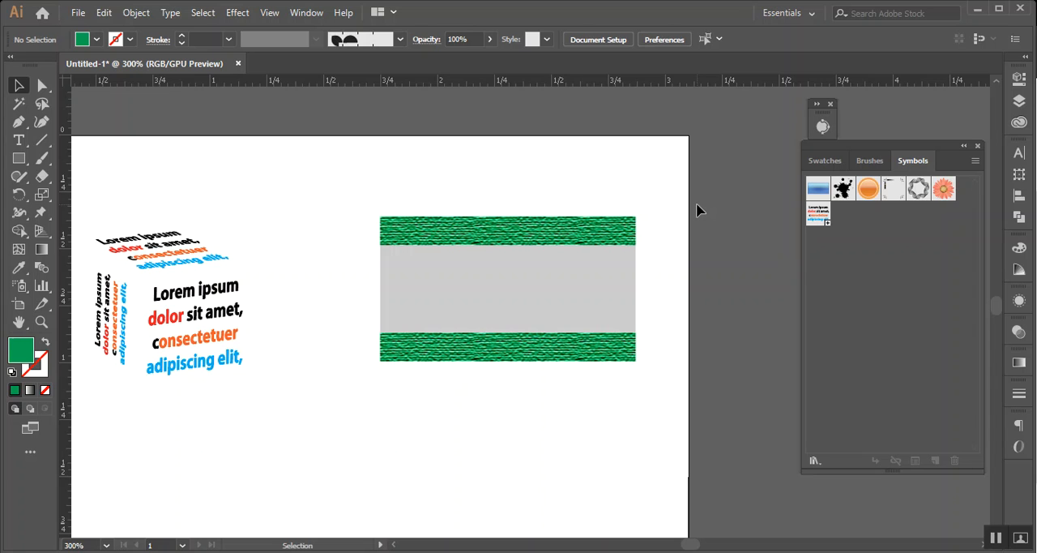
Select both textured strips, try blue and several grey fills on them, and settle on a light grey
click(567, 226)
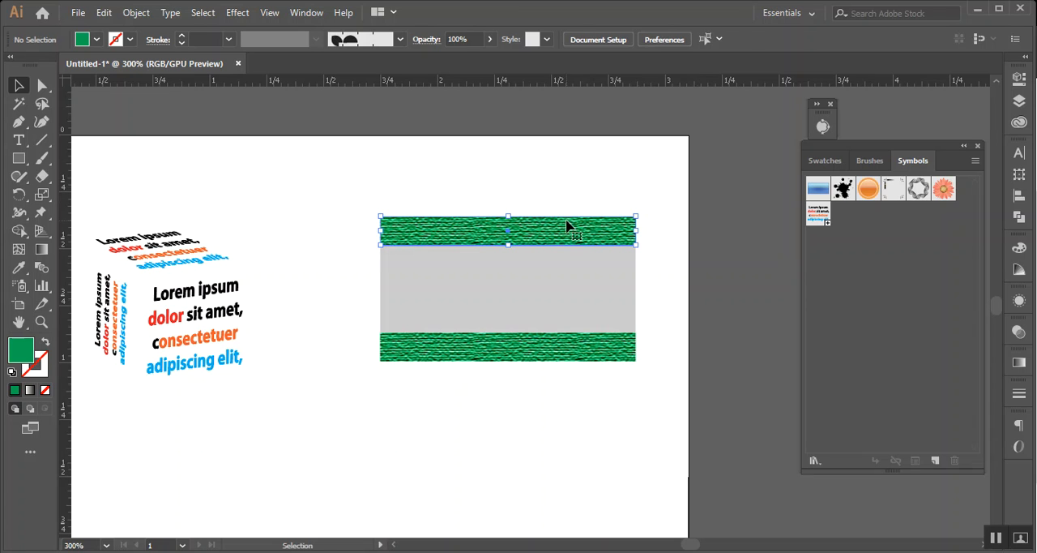
shift+click(567, 341)
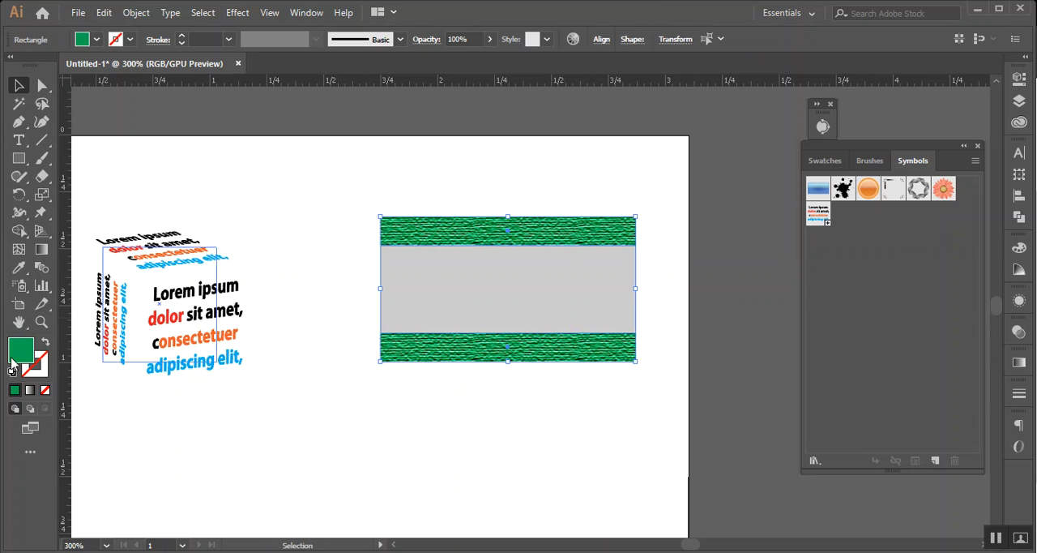
click(96, 39)
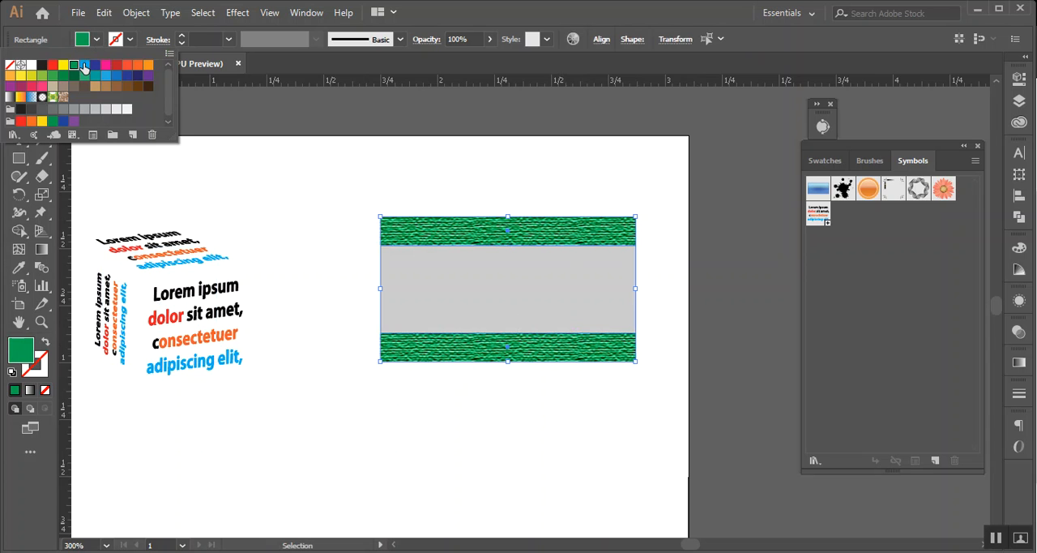
click(84, 67)
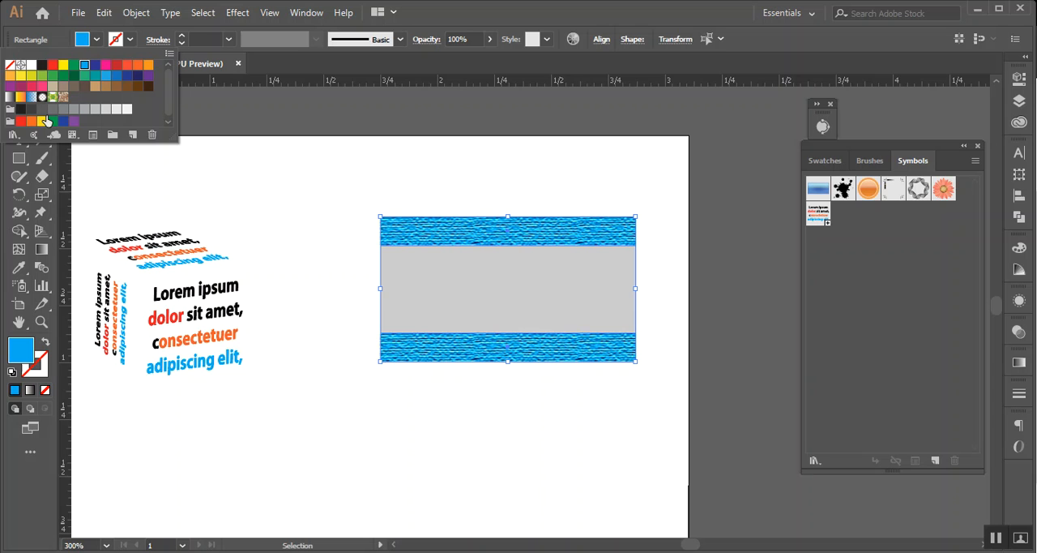
click(74, 110)
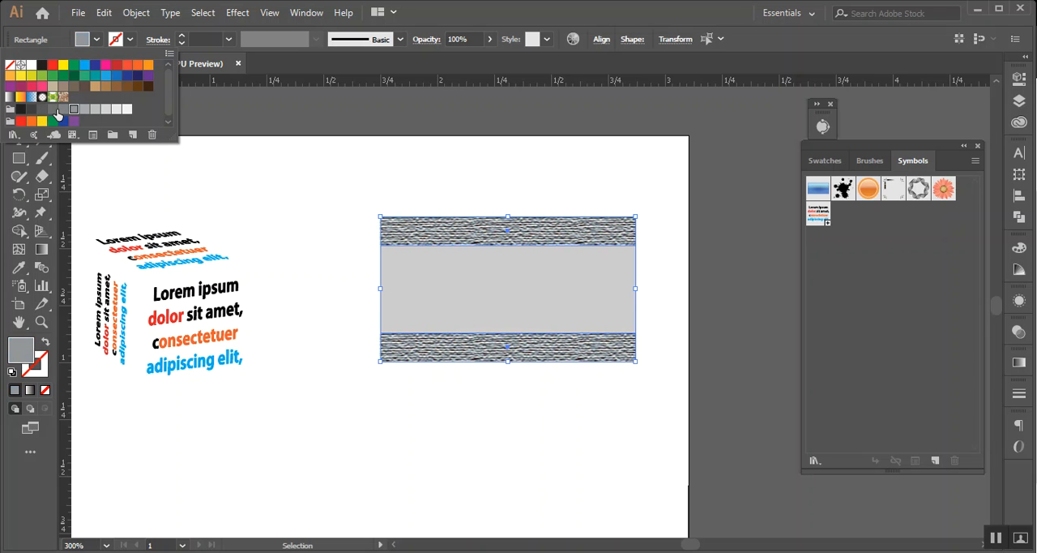
click(64, 110)
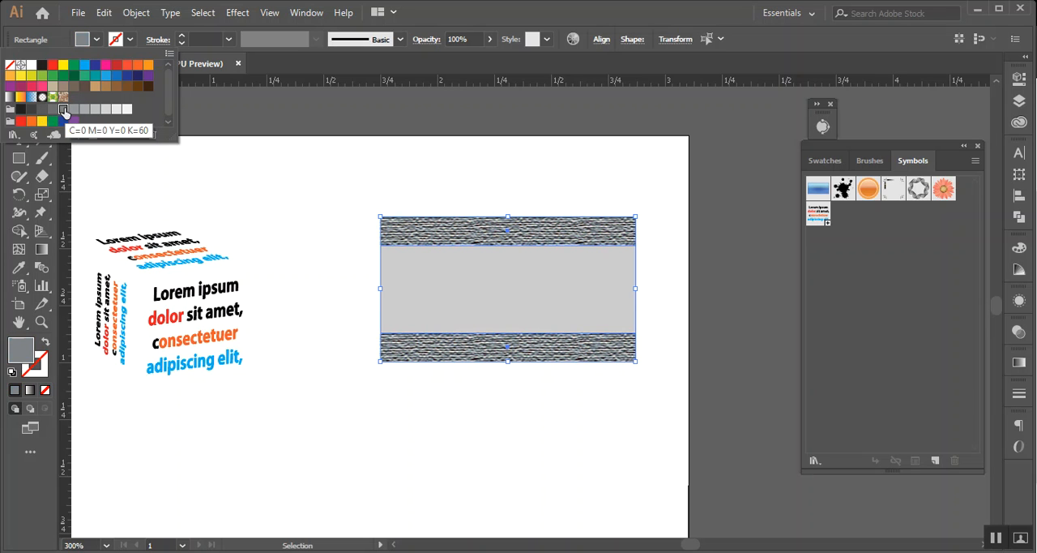
click(106, 110)
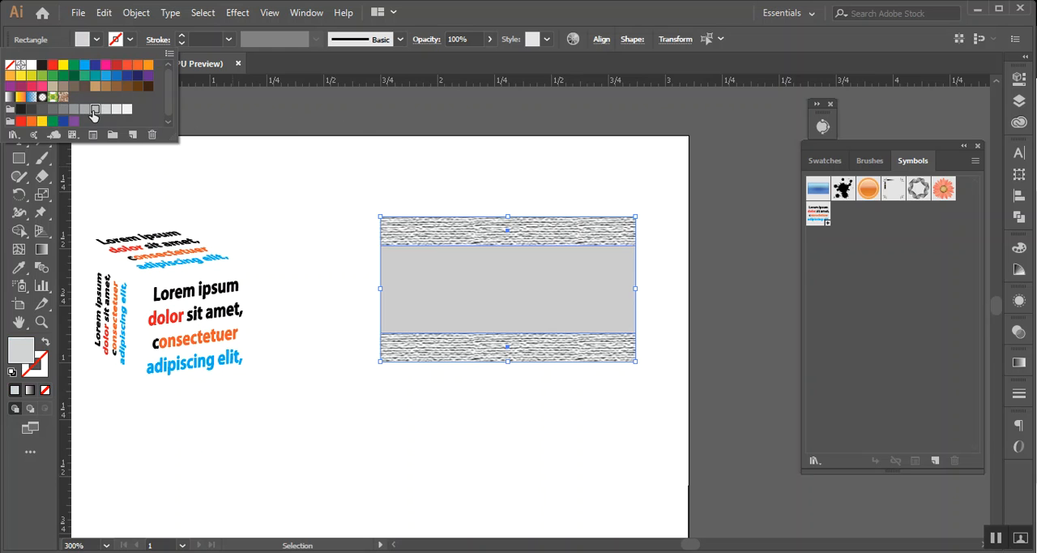
click(95, 110)
click(324, 123)
click(359, 133)
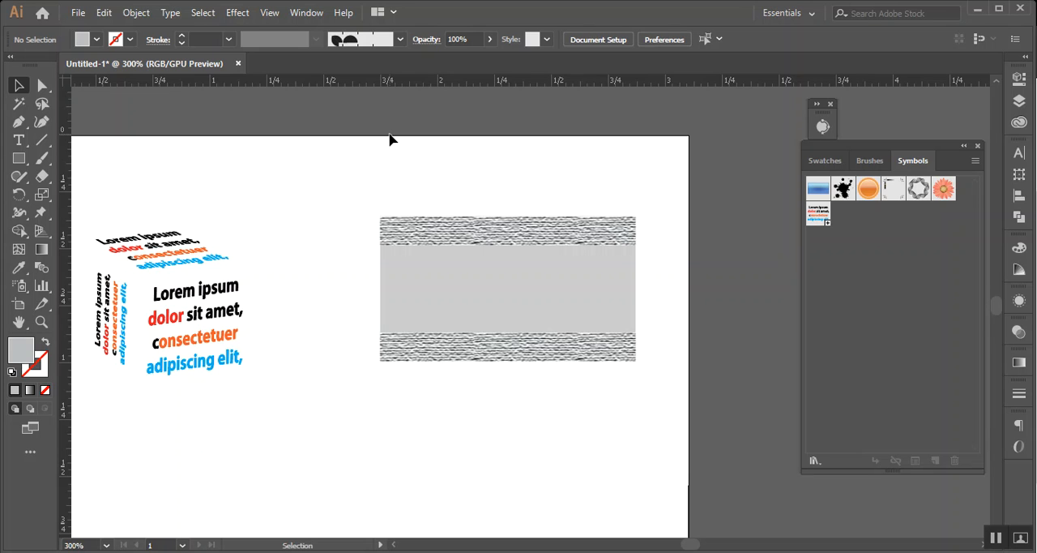
click(316, 13)
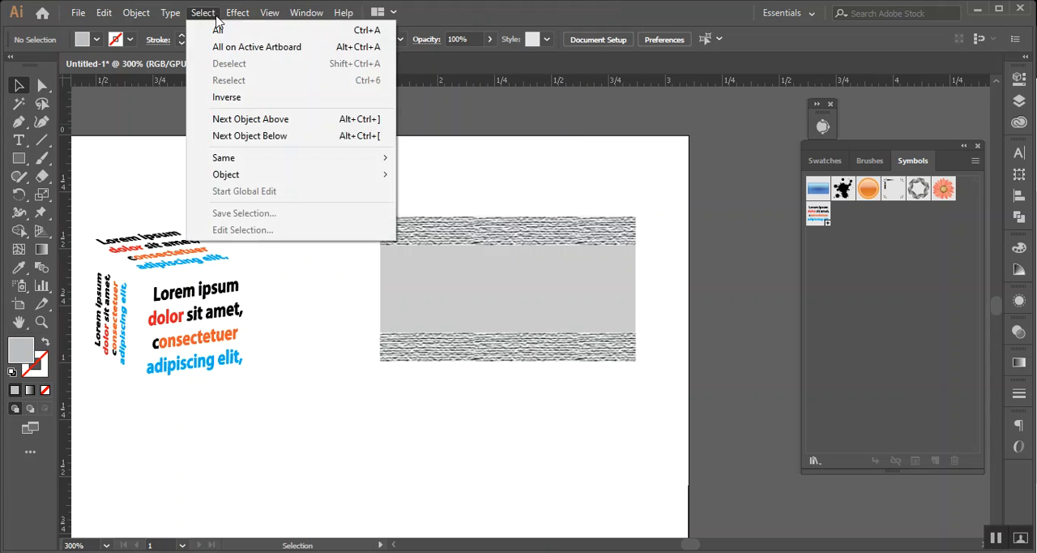
mouse_move(239, 16)
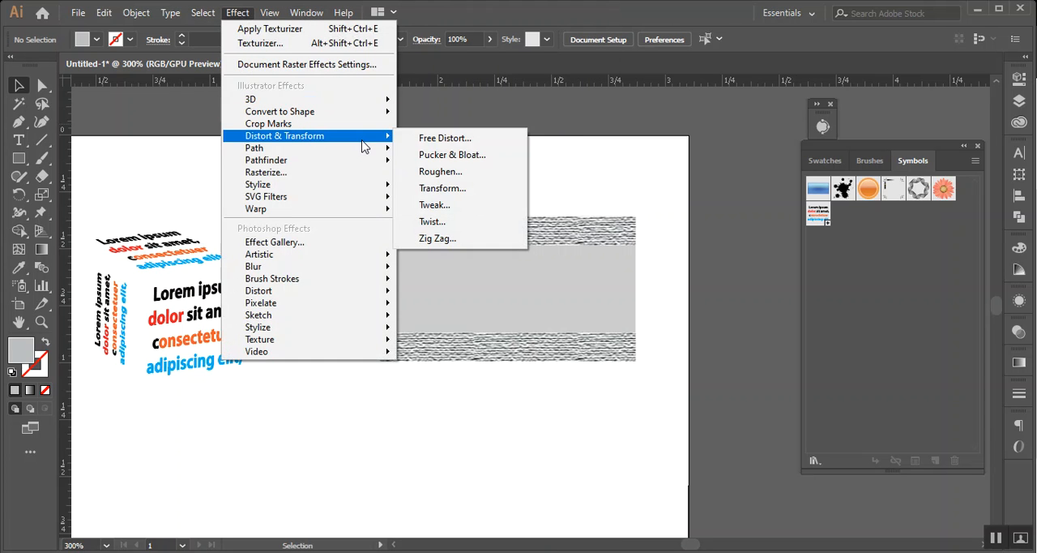
mouse_move(368, 162)
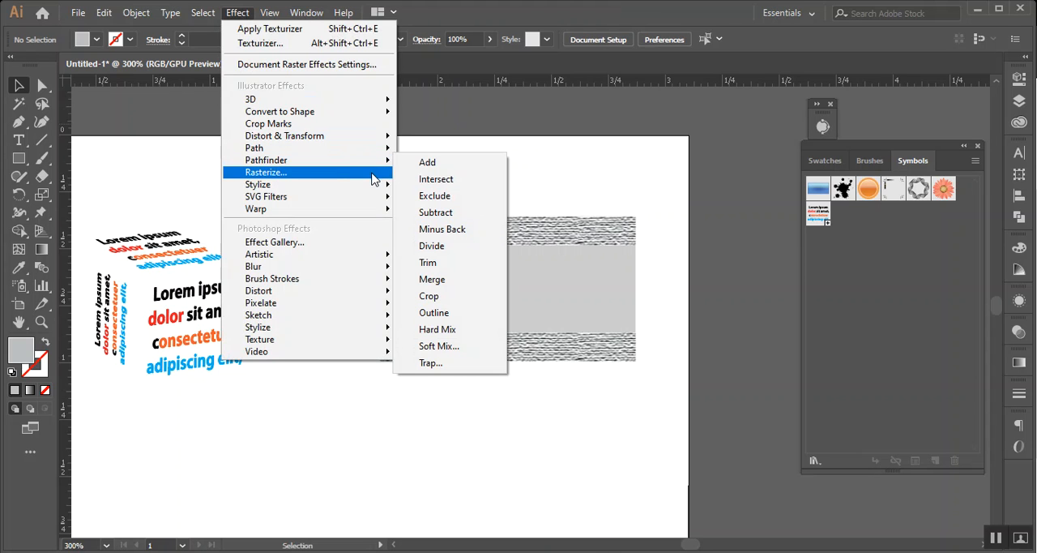
mouse_move(376, 187)
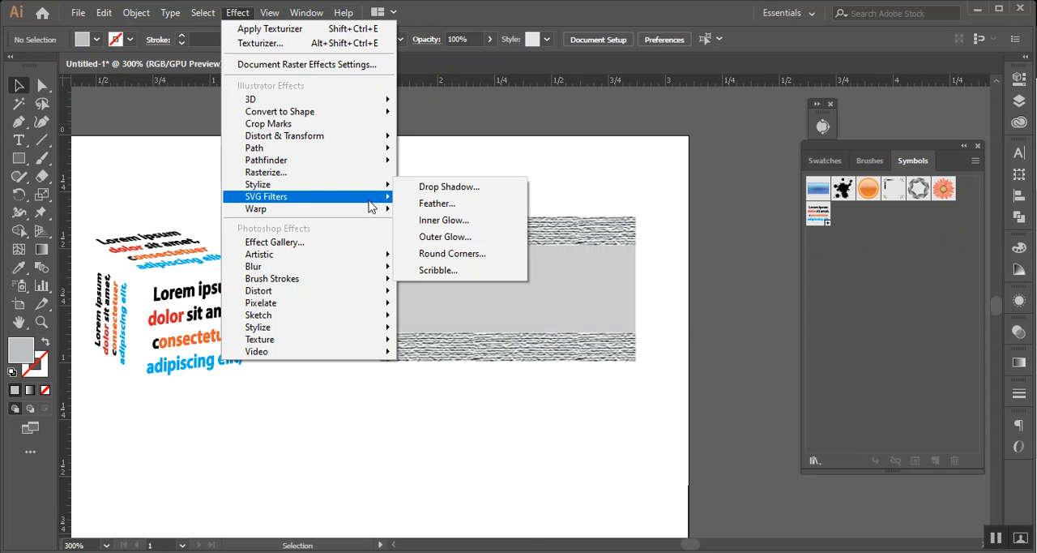
mouse_move(369, 205)
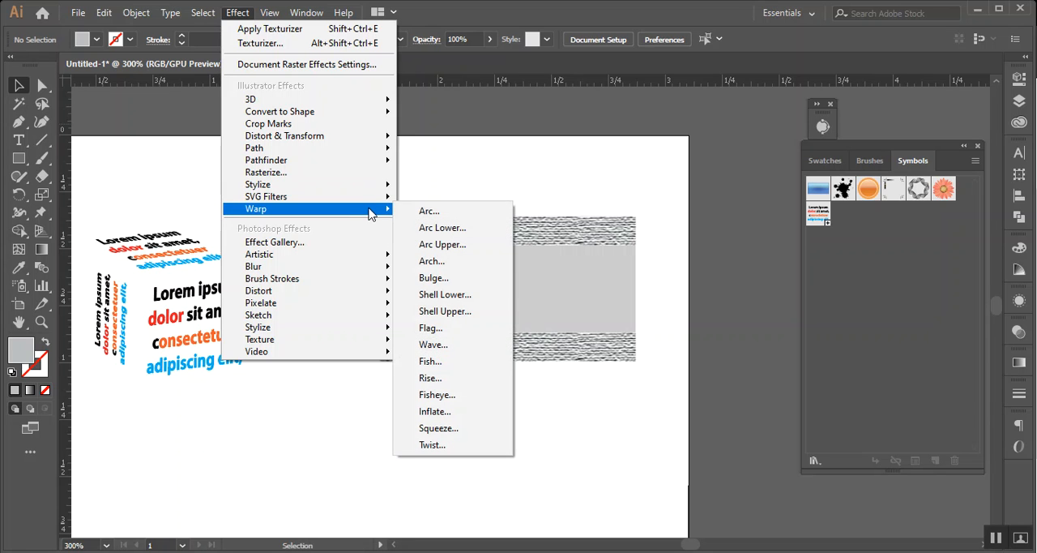
click(581, 132)
Place a copy of the textured upper strip in the empty area above the artboard
click(462, 255)
click(468, 239)
scroll(493, 258, up, 1)
drag(507, 305, 458, 143)
key(ctrl+z)
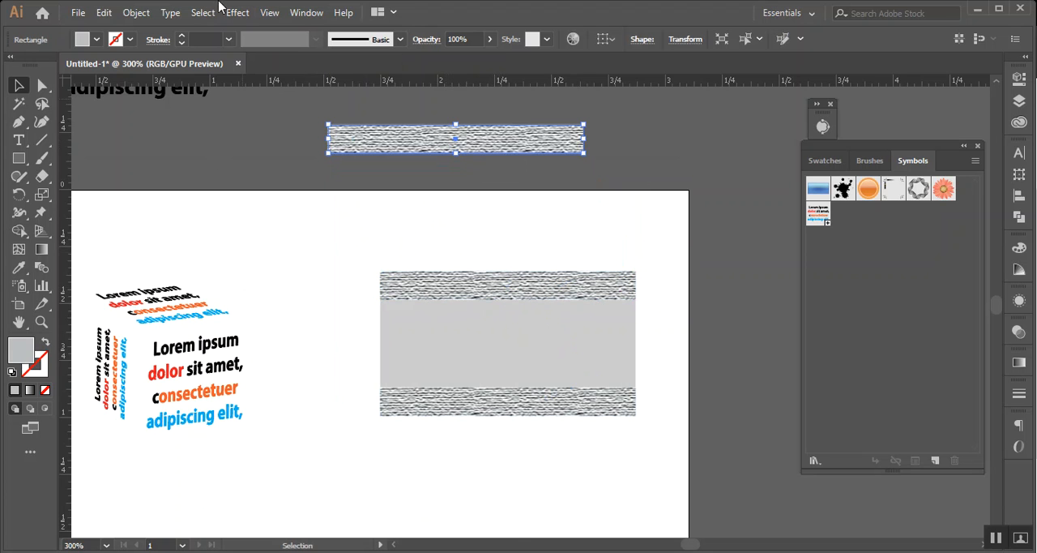
Try a horizontal Arc warp on the strip copy, with preview on and the bend set to 26%
click(238, 12)
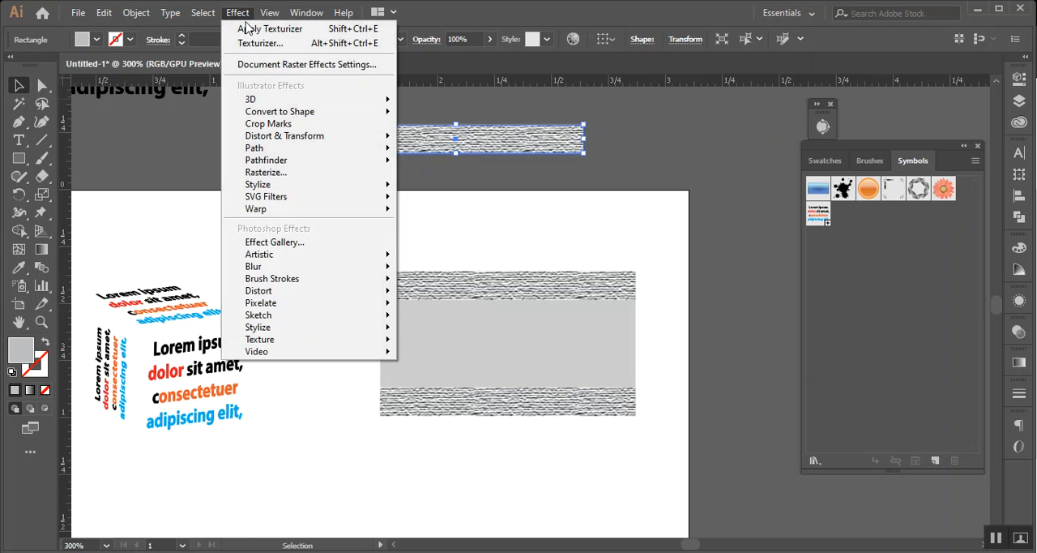
mouse_move(339, 210)
click(430, 214)
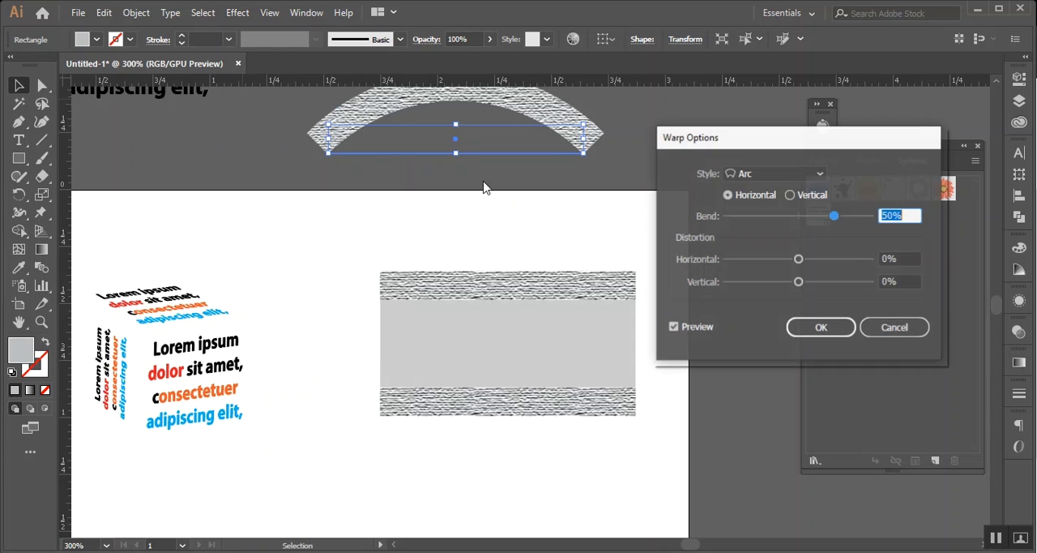
drag(716, 139, 685, 263)
drag(800, 340, 789, 358)
Switch the warp style to Squeeze, raise the bend to 100%, and cancel the warp
click(767, 299)
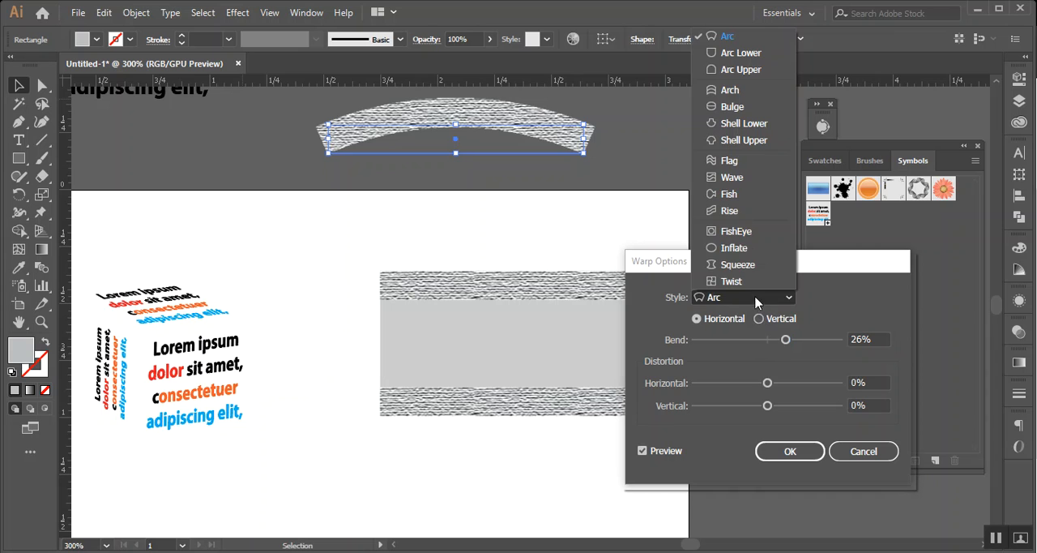
click(745, 268)
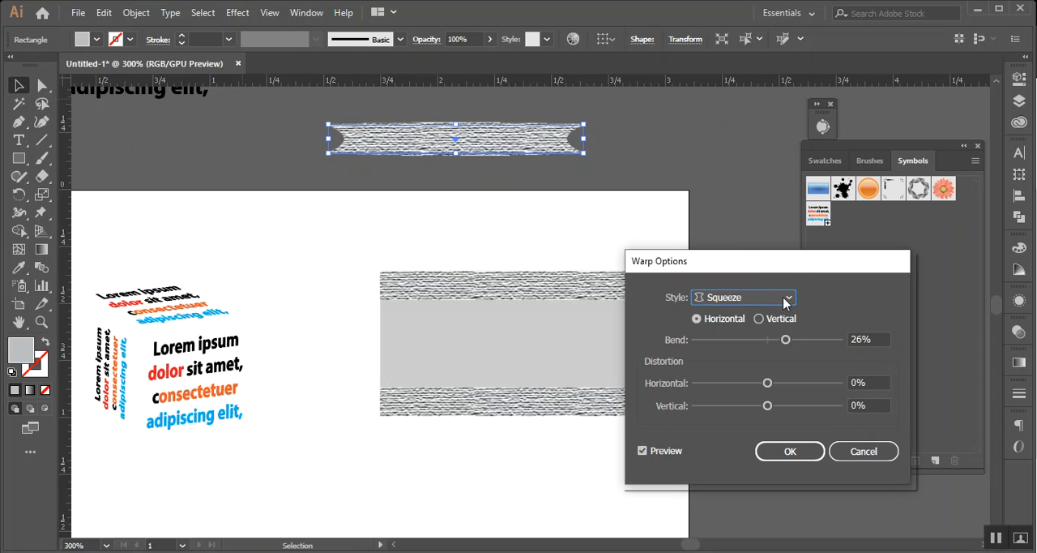
drag(785, 340, 797, 342)
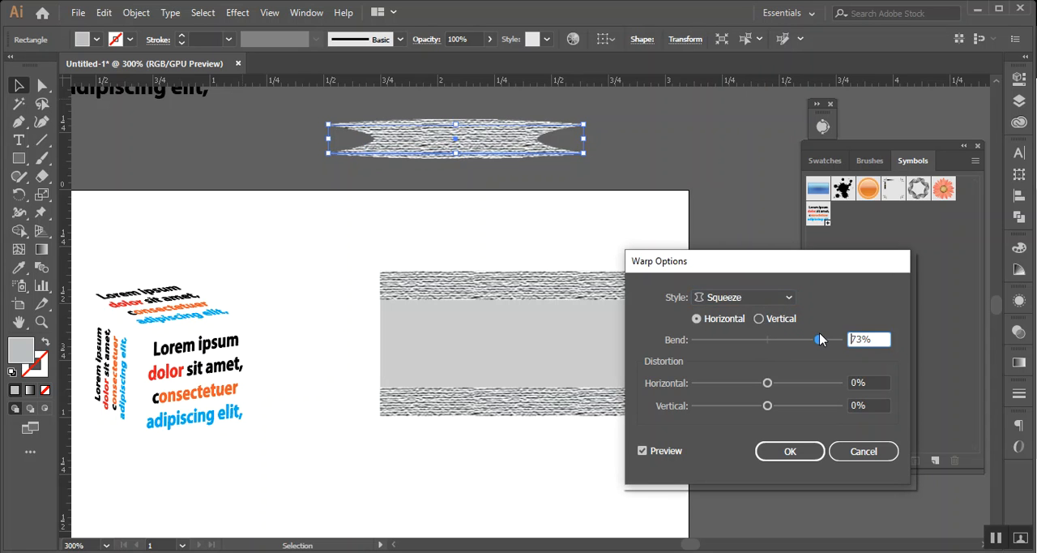
drag(819, 341, 839, 345)
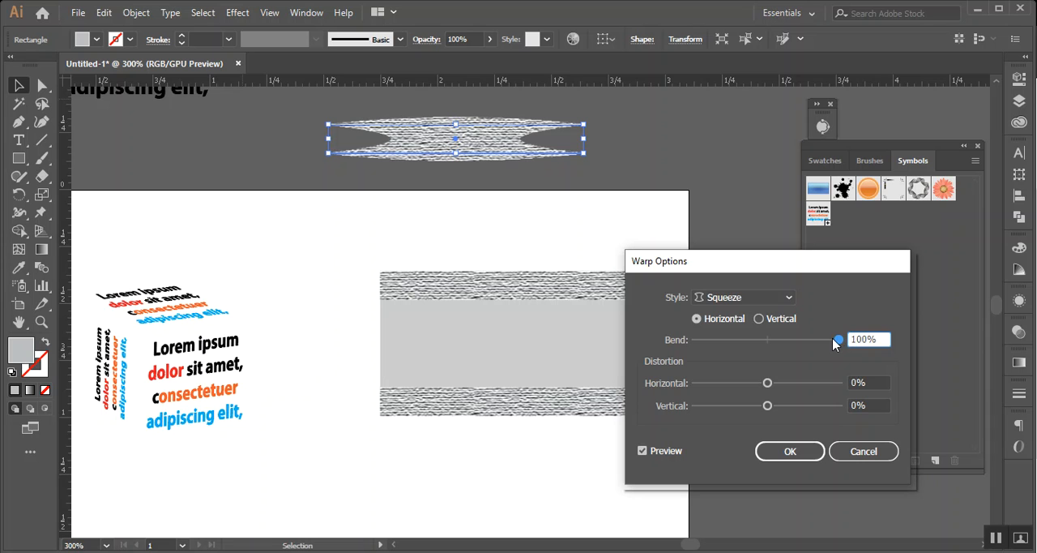
click(881, 455)
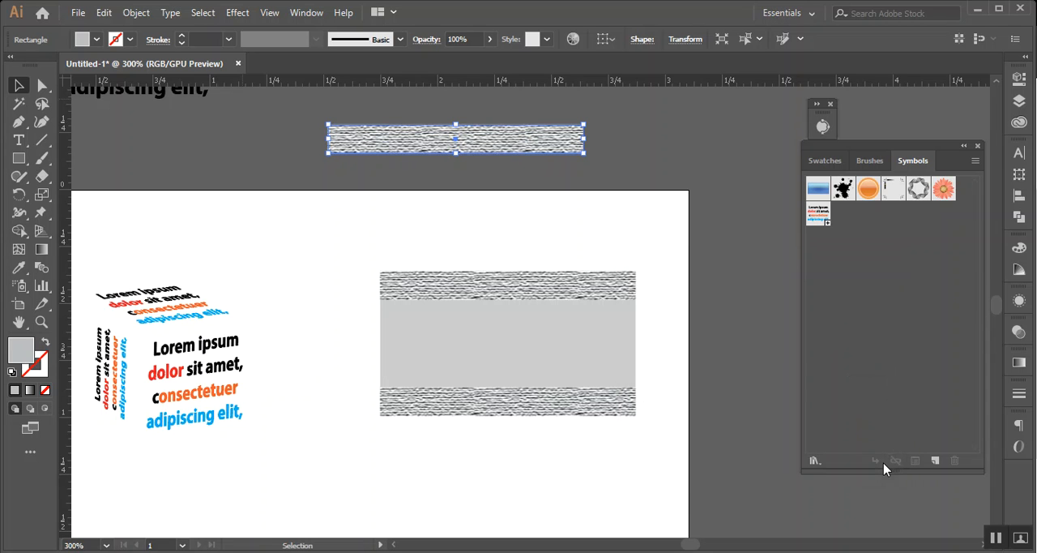
Apply the AI_Alpha_1 SVG filter to the strip copy and shift the copy slightly towards the artboard
click(240, 13)
mouse_move(338, 197)
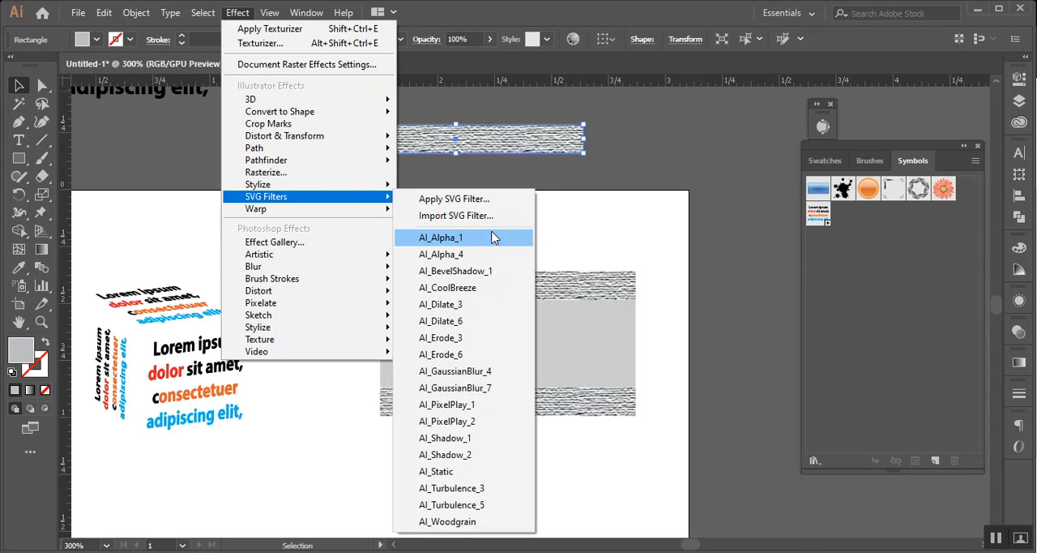
click(493, 237)
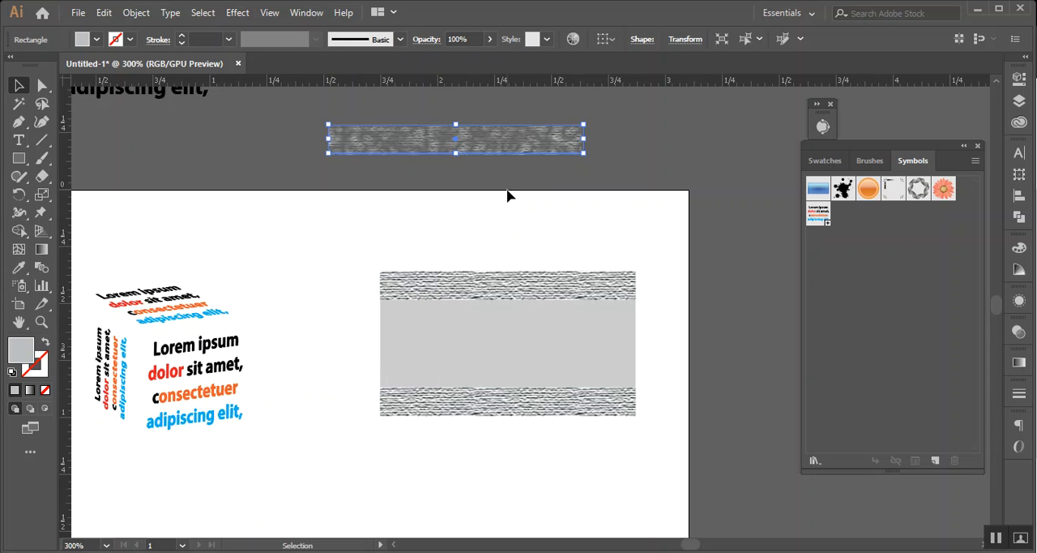
click(507, 195)
drag(477, 162, 500, 167)
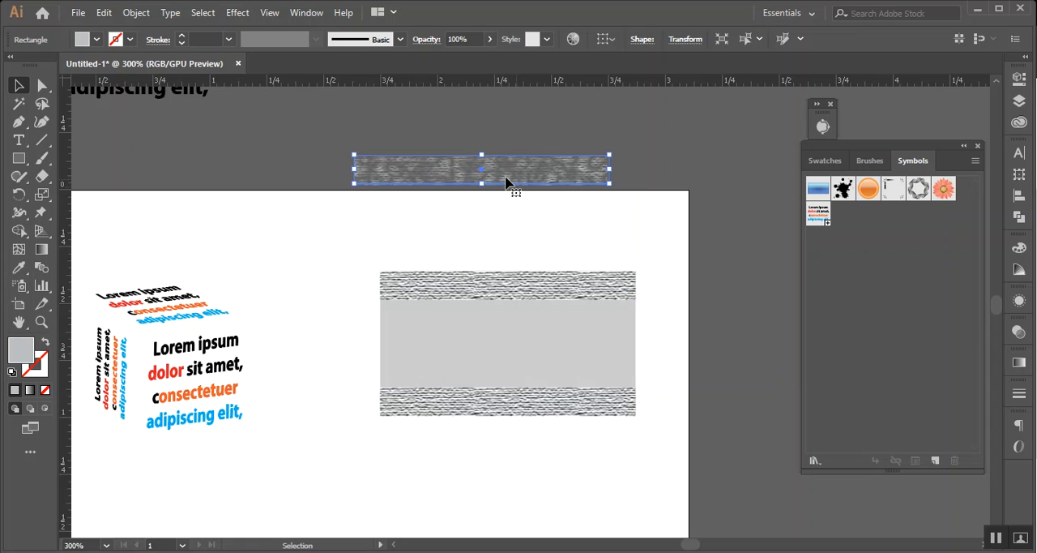
Try the Pathfinder Trim effect on the strip copy above the artboard and remove the copy
click(231, 15)
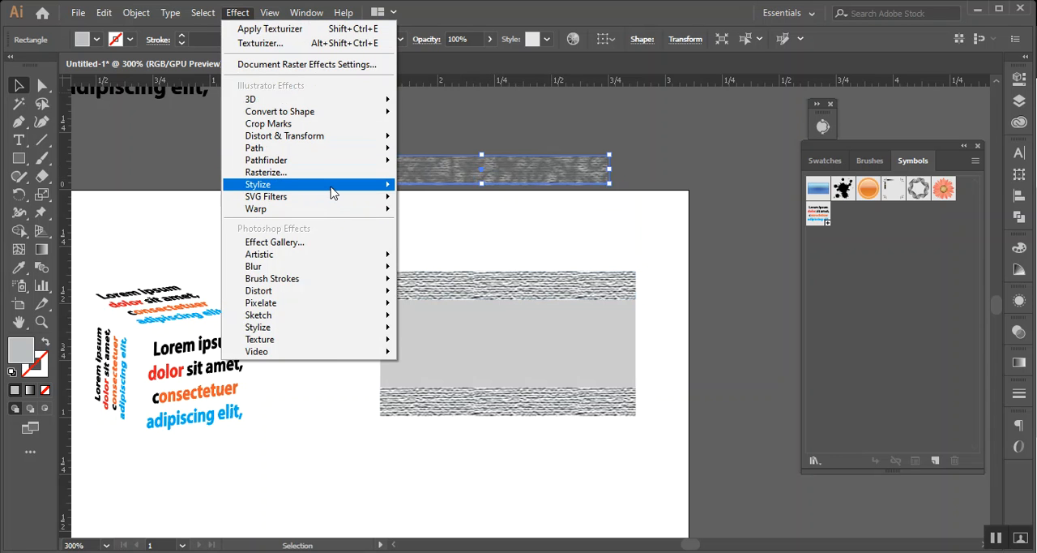
mouse_move(332, 193)
mouse_move(350, 163)
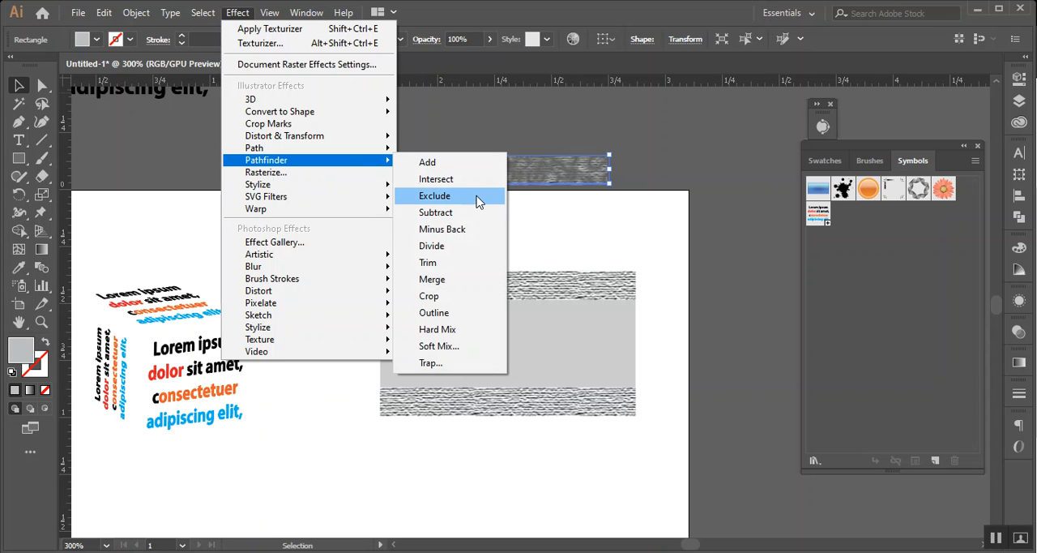
click(476, 260)
click(601, 311)
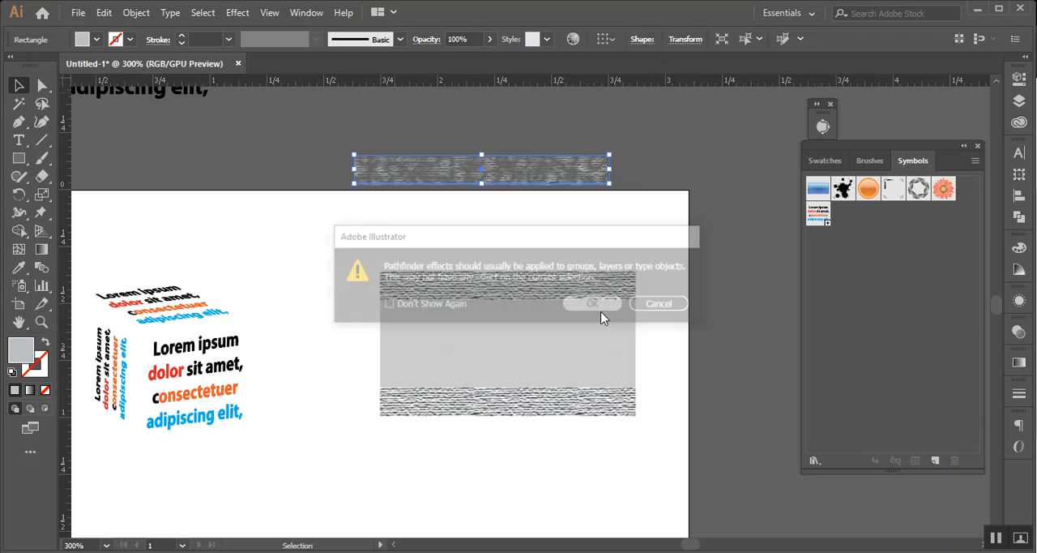
drag(617, 161, 359, 199)
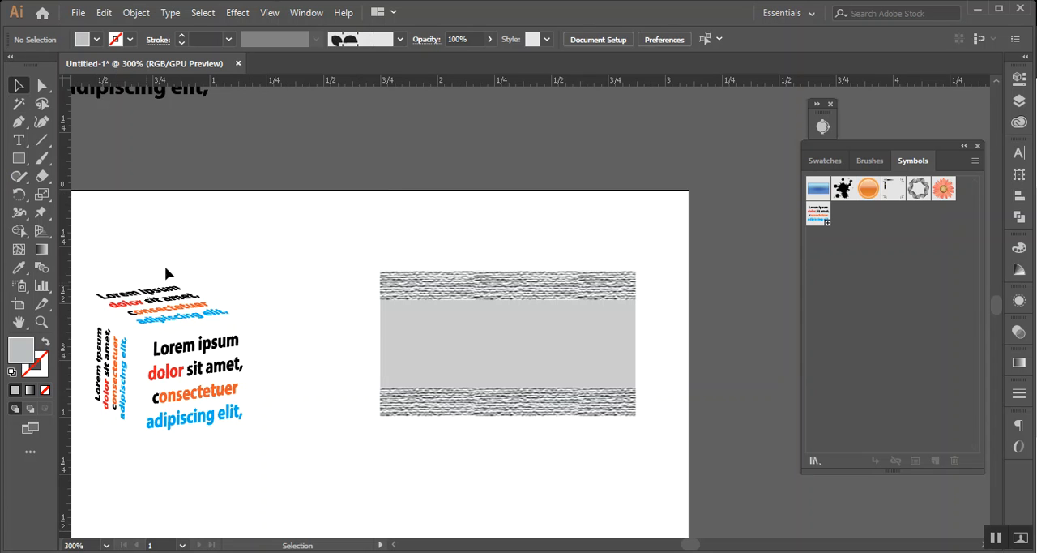
Duplicate the black outlined text block above the artboard, ungroup the copy, and delete everything except "Lorem ipsum"
scroll(164, 273, up, 3)
click(185, 141)
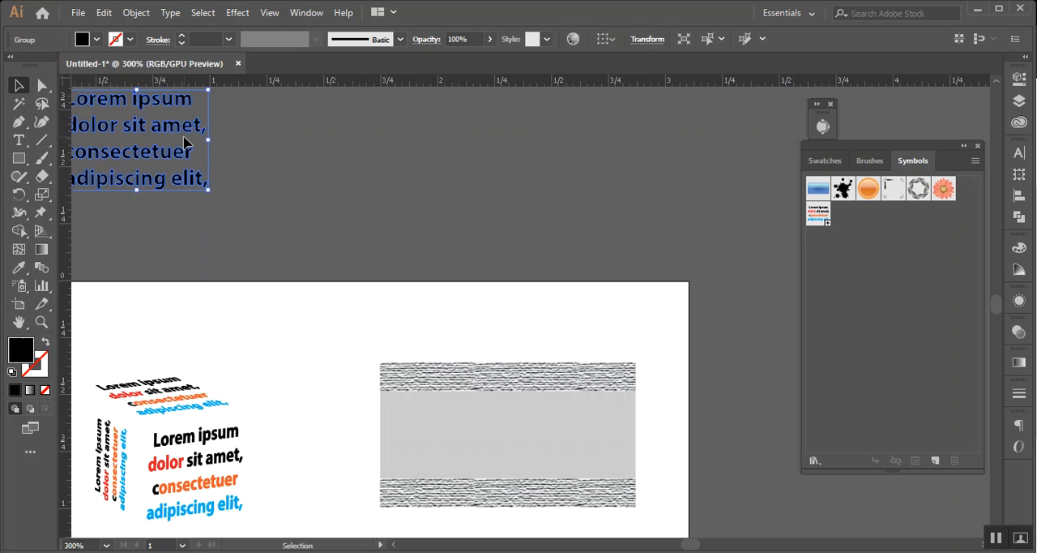
drag(184, 141, 543, 184)
right_click(491, 183)
click(549, 316)
drag(609, 183, 620, 160)
key(Delete)
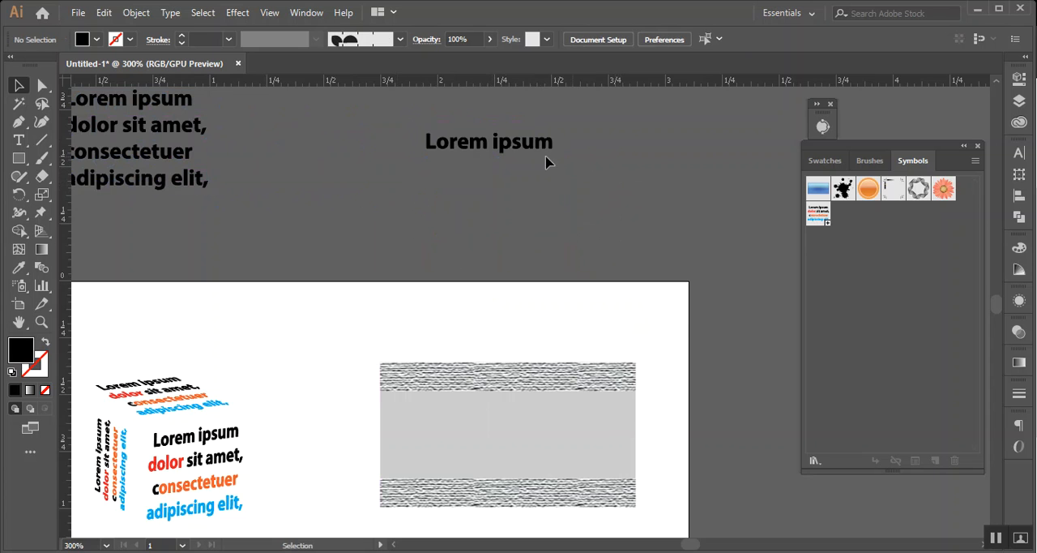
Try slanting the single-line "Lorem ipsum" outlines backwards with the Shear tool, and undo the shear
scroll(518, 162, up, 2)
drag(355, 117, 613, 207)
drag(625, 199, 563, 313)
scroll(535, 281, up, 2)
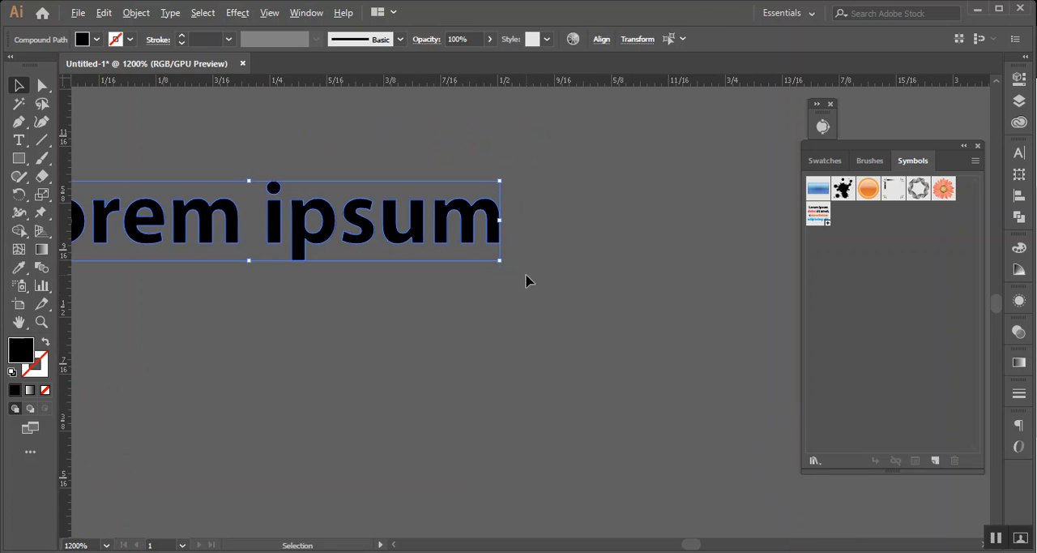
drag(435, 310, 597, 329)
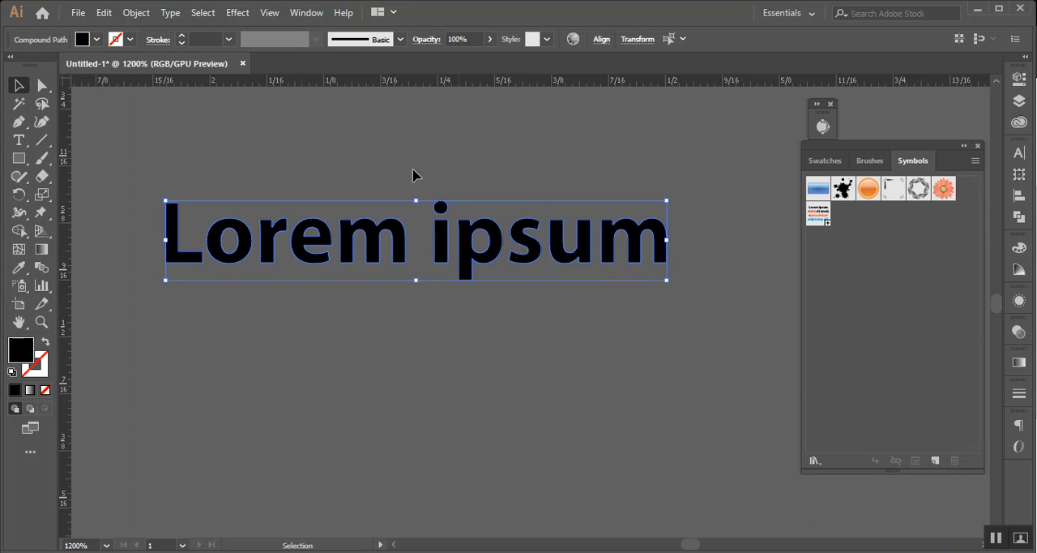
click(45, 200)
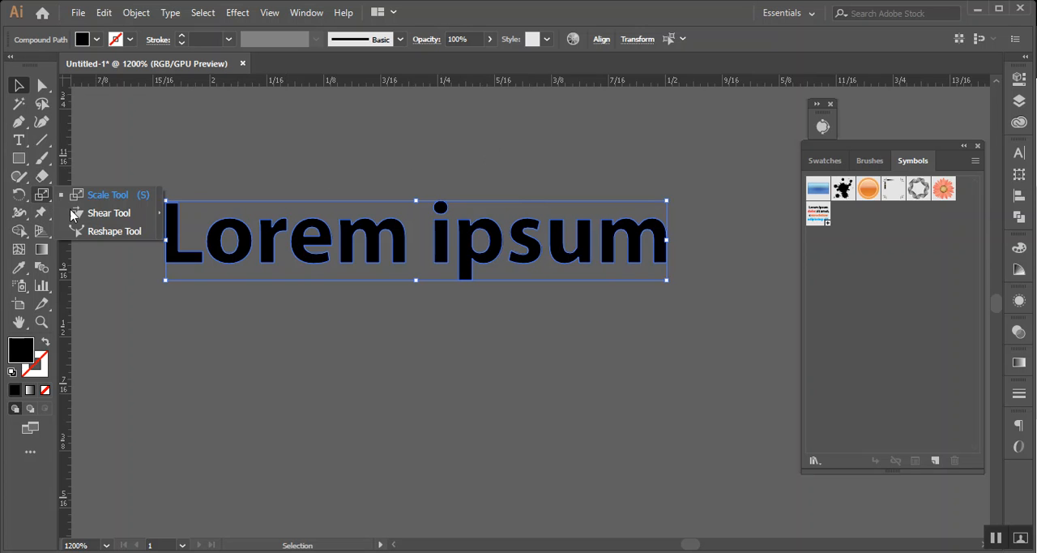
click(97, 217)
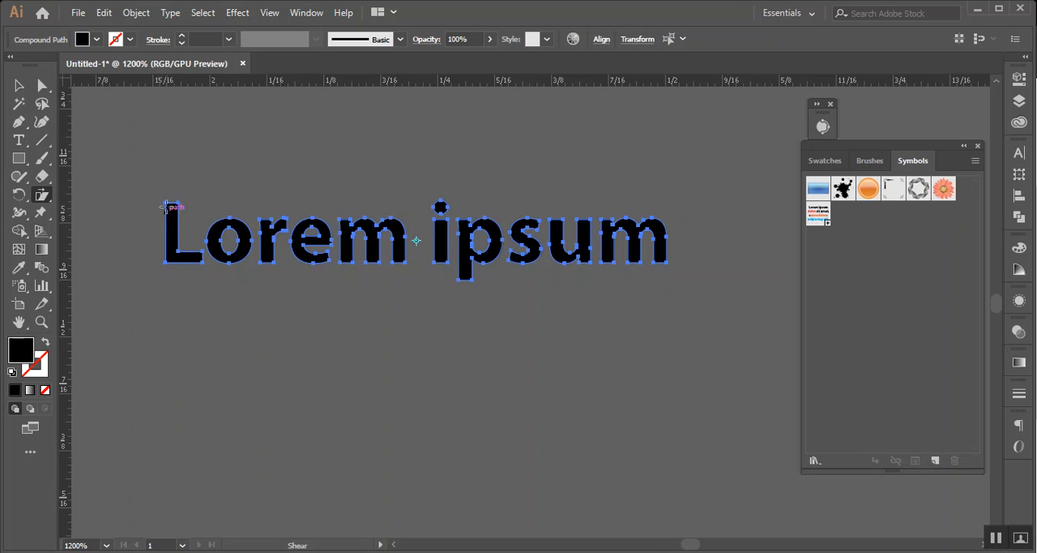
drag(163, 203, 145, 204)
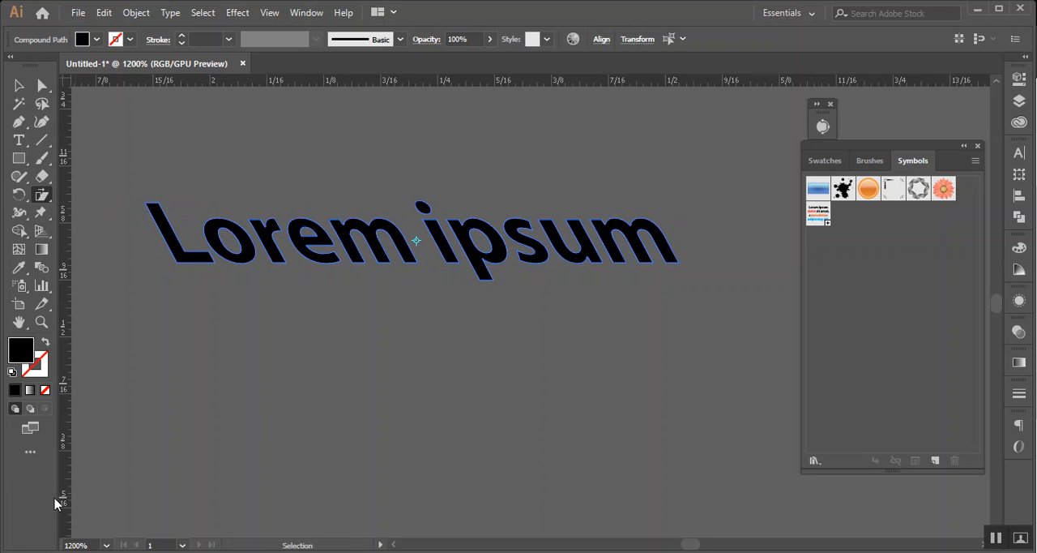
key(ctrl+z)
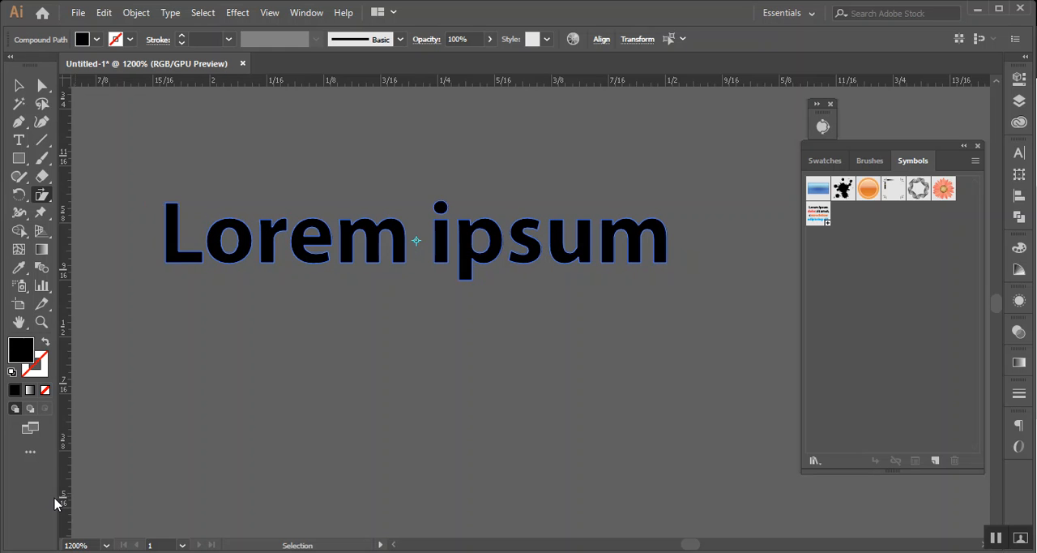
Shear the "Lorem ipsum" outlines backwards by choosing a preset shear angle in the transform settings
click(639, 40)
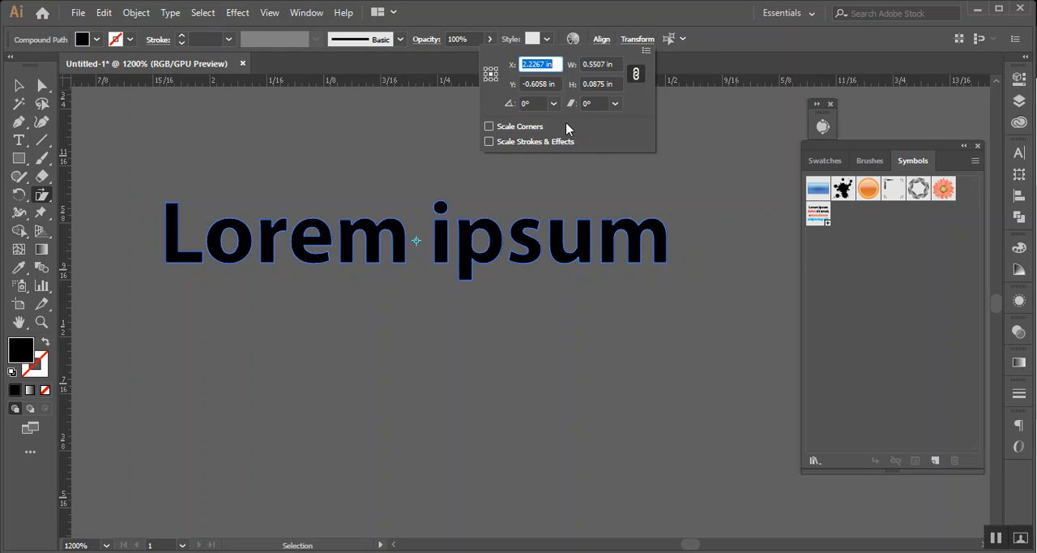
click(603, 105)
click(615, 104)
click(639, 154)
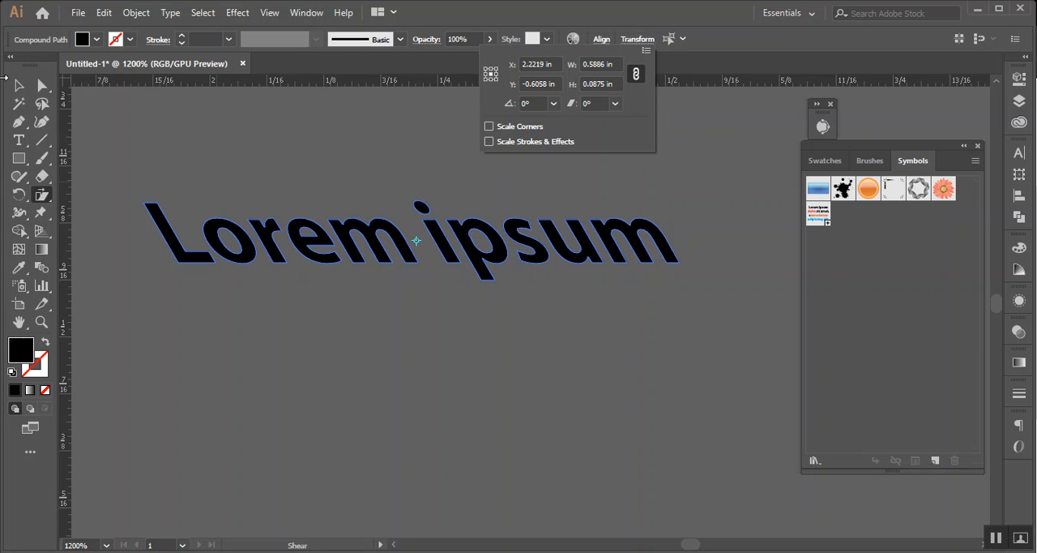
Delete the sheared "Lorem ipsum" text and the grey rectangle with its two textured strips on the artboard
click(19, 86)
click(18, 85)
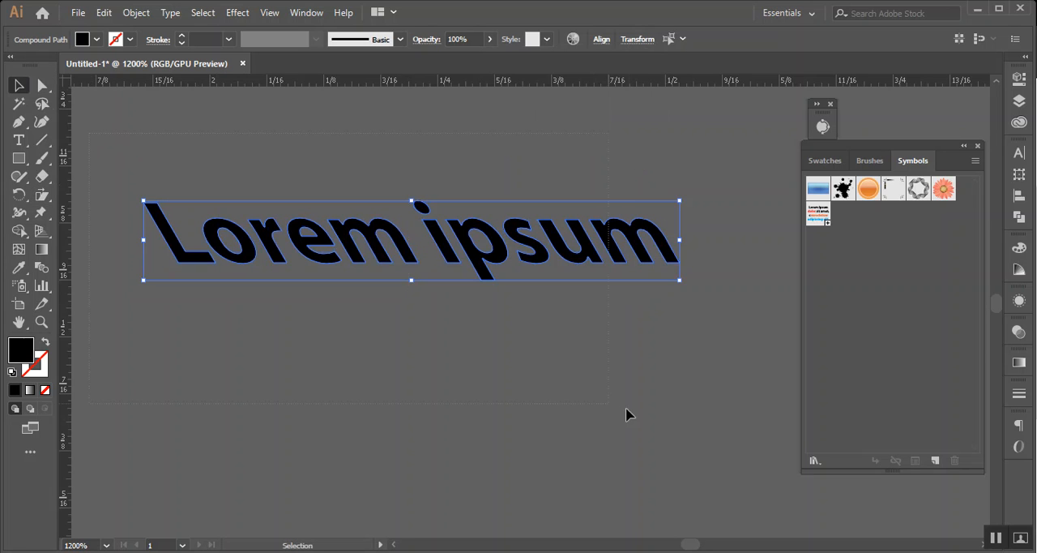
key(Delete)
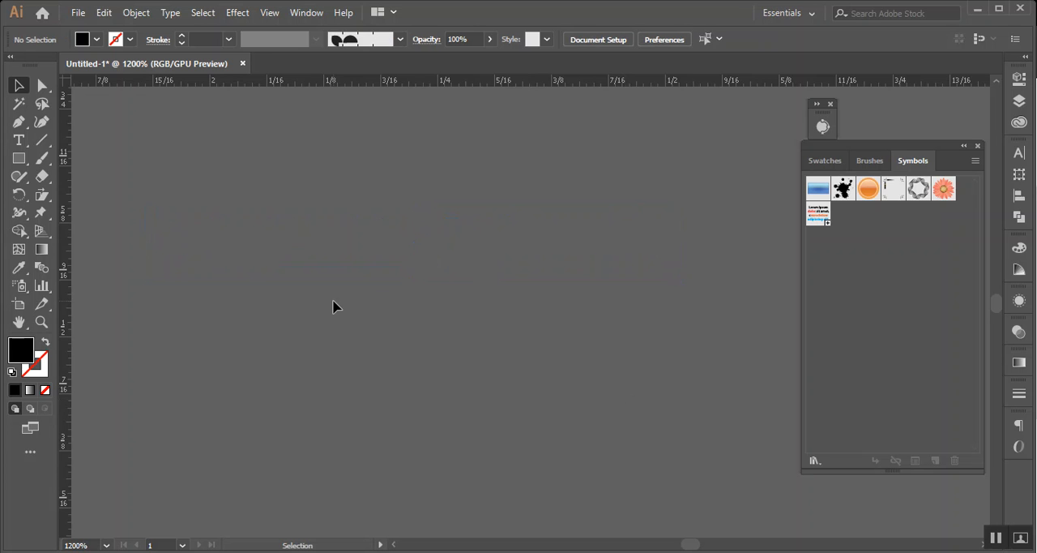
scroll(333, 303, down, 3)
scroll(327, 333, down, 2)
key(space)
drag(310, 370, 452, 396)
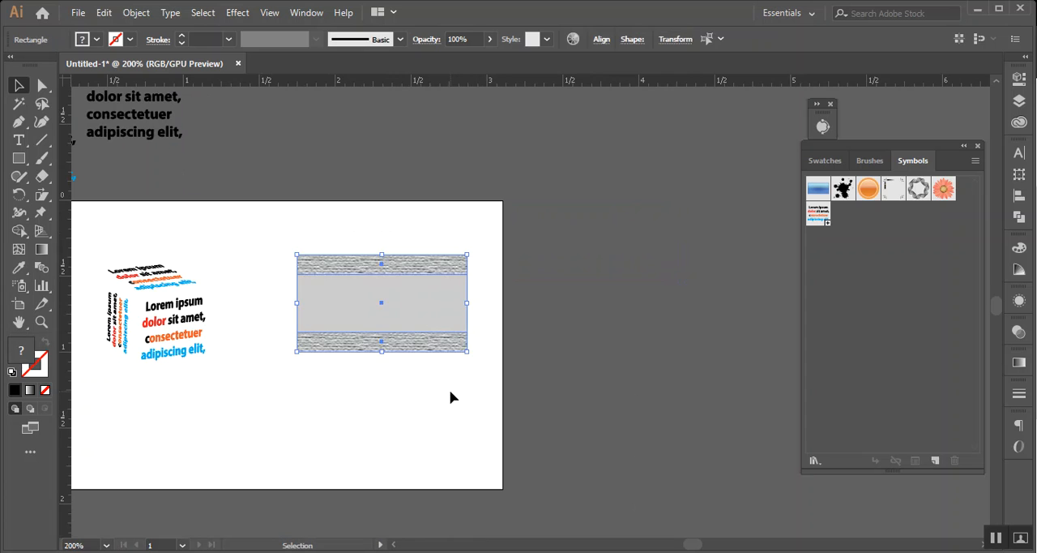
key(Delete)
scroll(369, 368, up, 2)
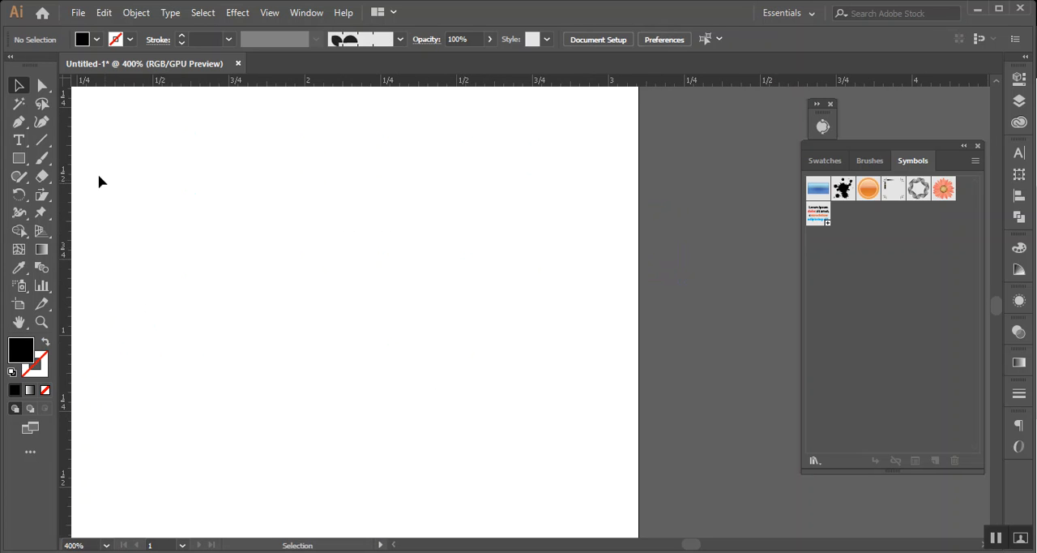
click(18, 158)
drag(252, 197, 410, 354)
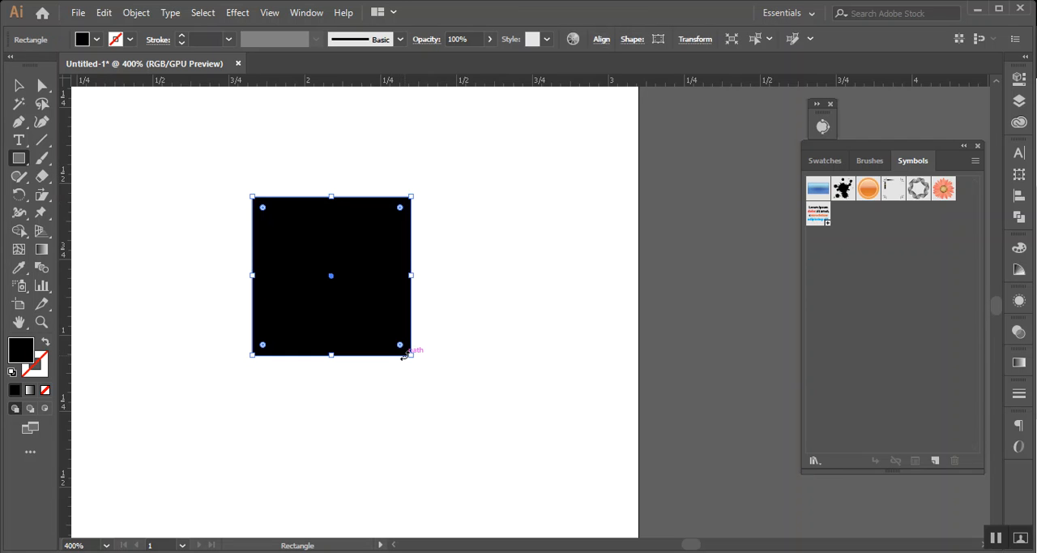
key(Delete)
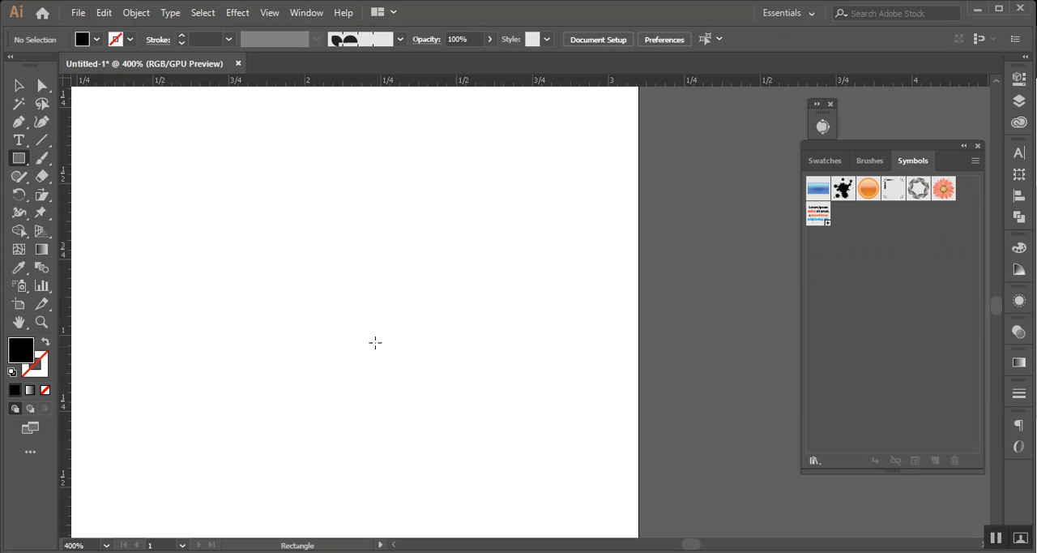
Create a black rectangle 3 in wide and 3 in high, starting on the artboard
click(320, 244)
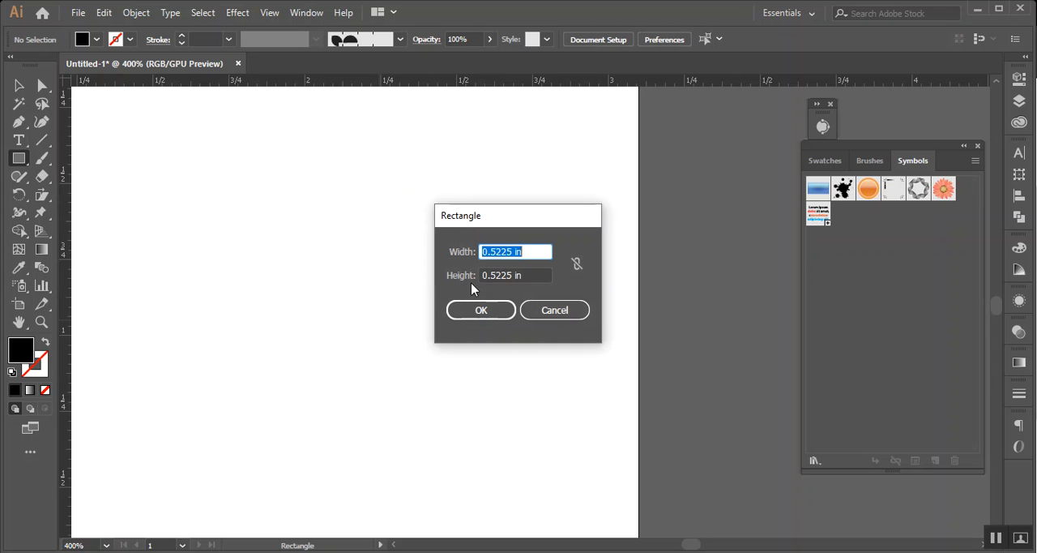
text(3)
drag(514, 275, 483, 276)
text(3)
click(527, 251)
click(491, 310)
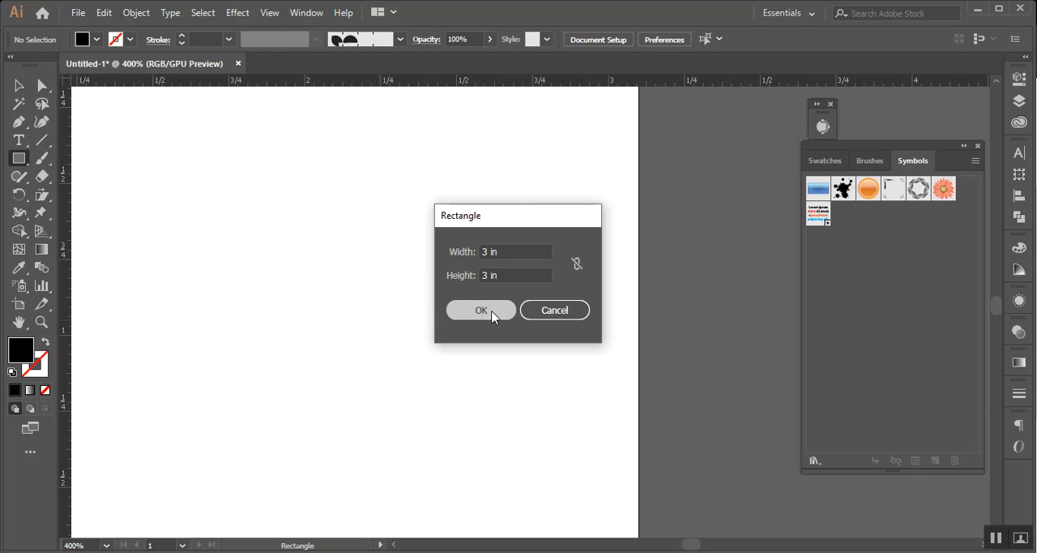
key(ctrl+1)
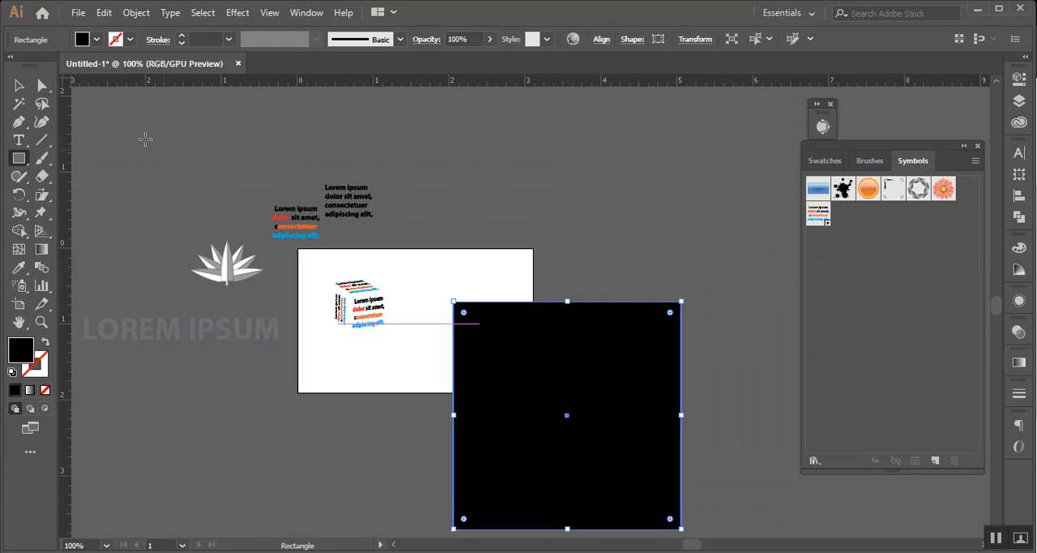
Resize the artboard to the A3 preset and deselect the square
click(21, 305)
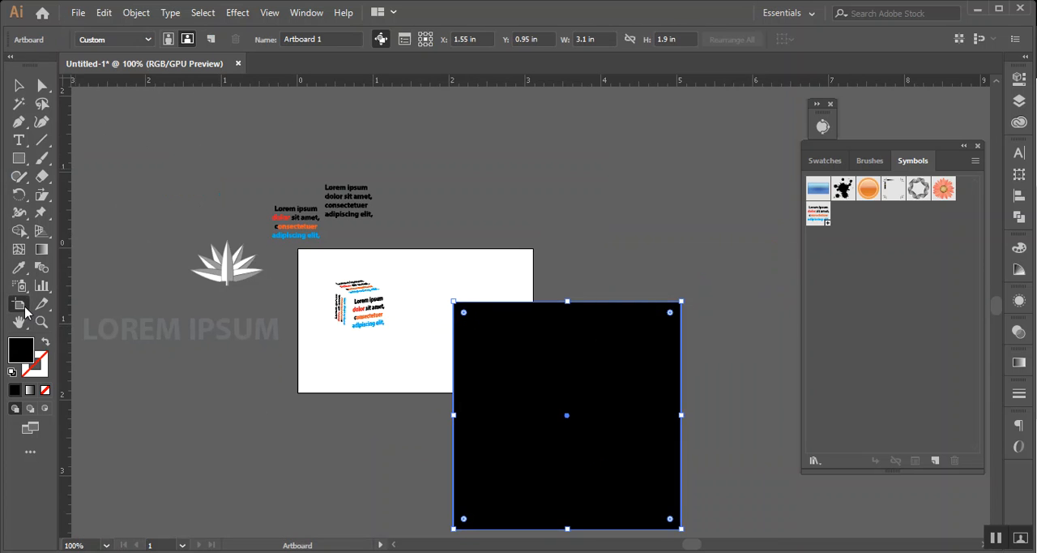
click(144, 42)
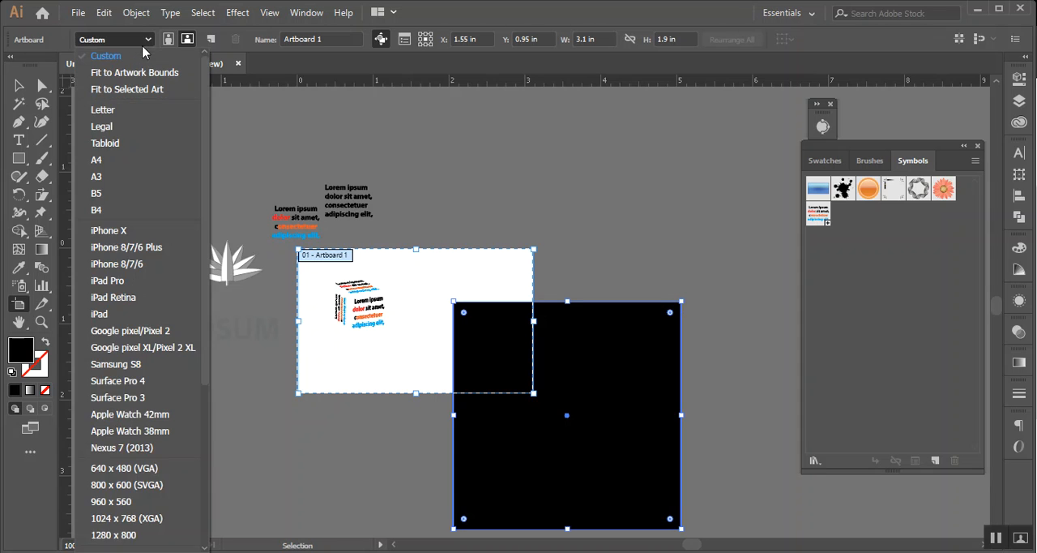
click(114, 185)
key(v)
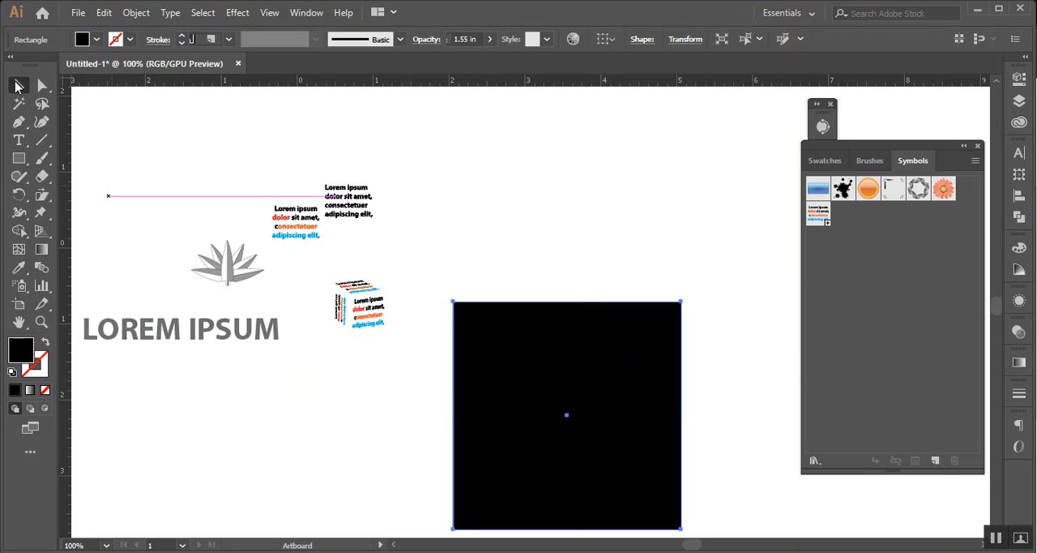
click(536, 235)
Duplicate the 3 in black square and position the copy near the artboard's upper-right corner
scroll(575, 327, down, 1)
scroll(648, 317, up, 4)
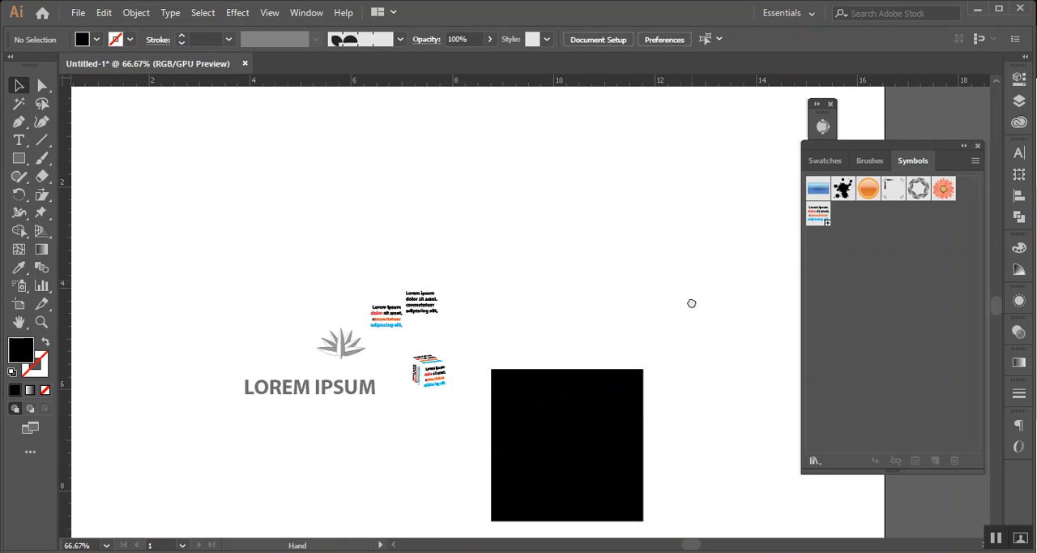
drag(599, 462, 657, 212)
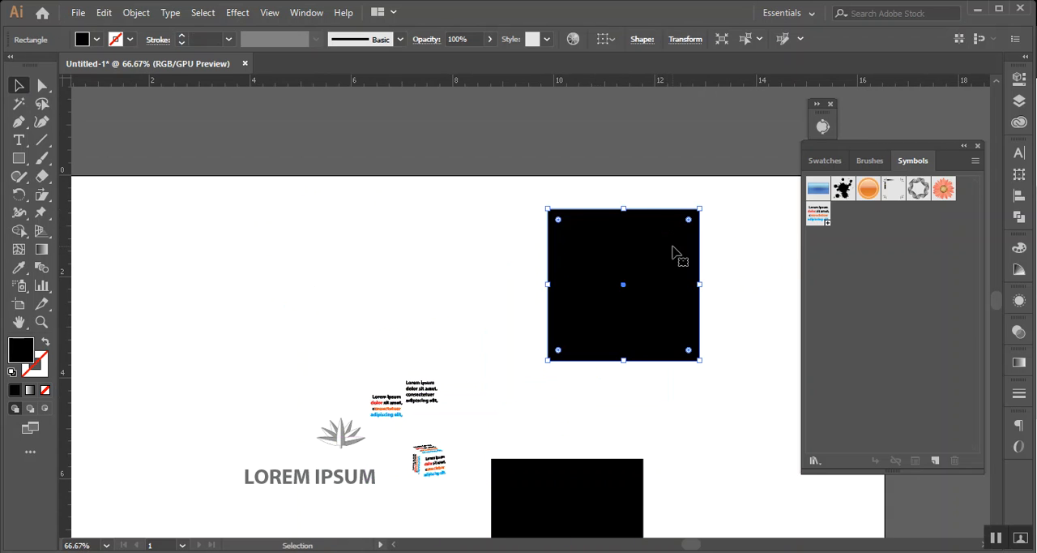
key(space)
drag(764, 247, 707, 256)
drag(628, 291, 661, 287)
key(space)
drag(723, 276, 621, 292)
Place horizontal ruler guides along the top and bottom edges of the duplicated square
scroll(504, 232, up, 2)
drag(504, 82, 542, 243)
scroll(543, 235, down, 2)
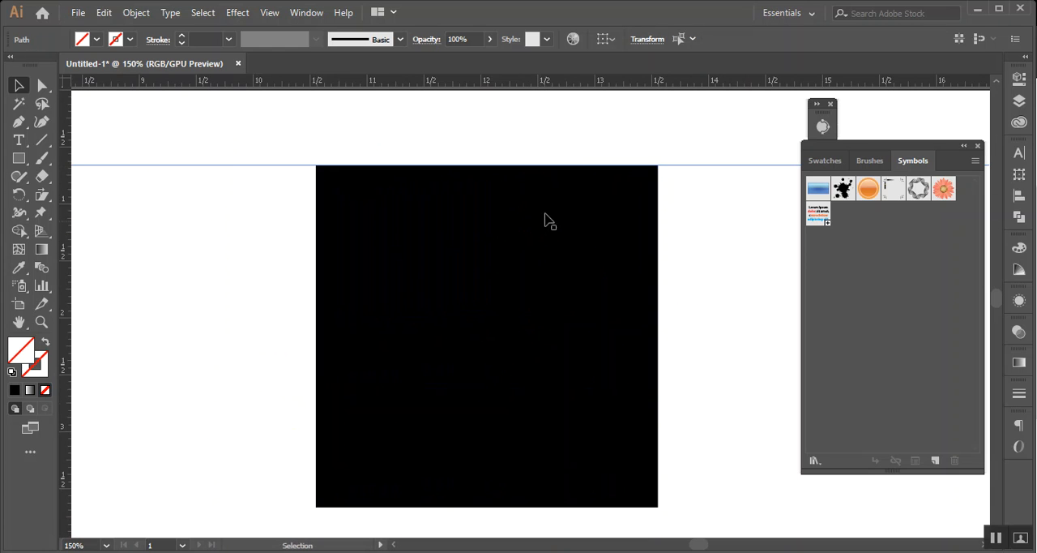
drag(584, 92, 618, 503)
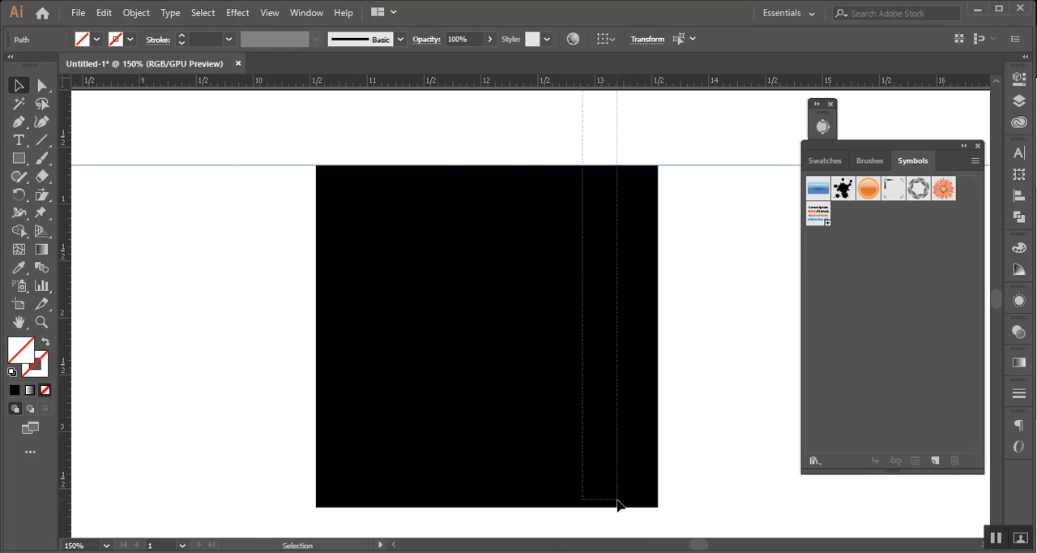
click(729, 417)
drag(706, 84, 710, 443)
drag(708, 502, 710, 508)
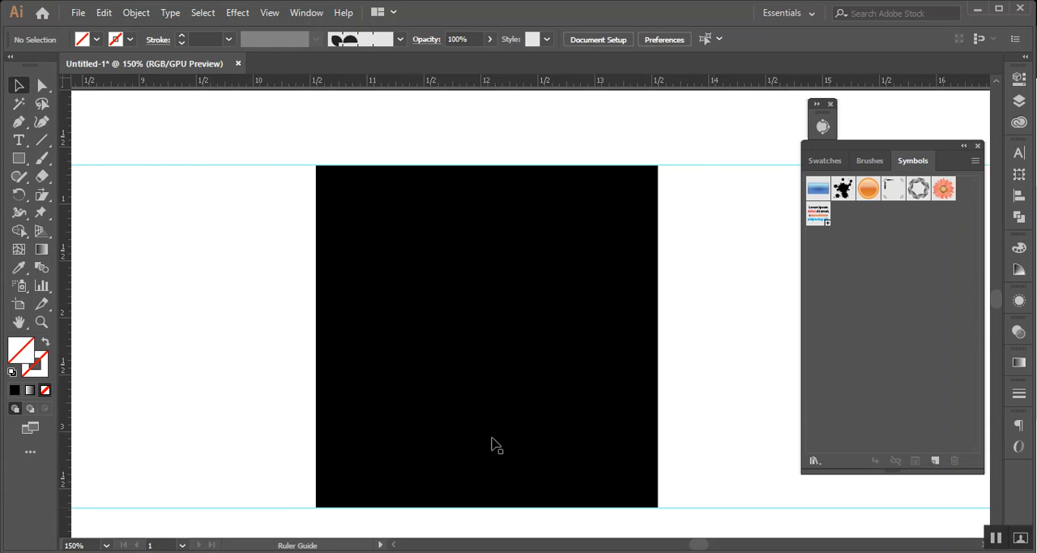
Place vertical ruler guides along the left and right edges of the duplicated square
drag(65, 342, 320, 357)
drag(65, 328, 662, 322)
click(694, 300)
scroll(693, 298, down, 2)
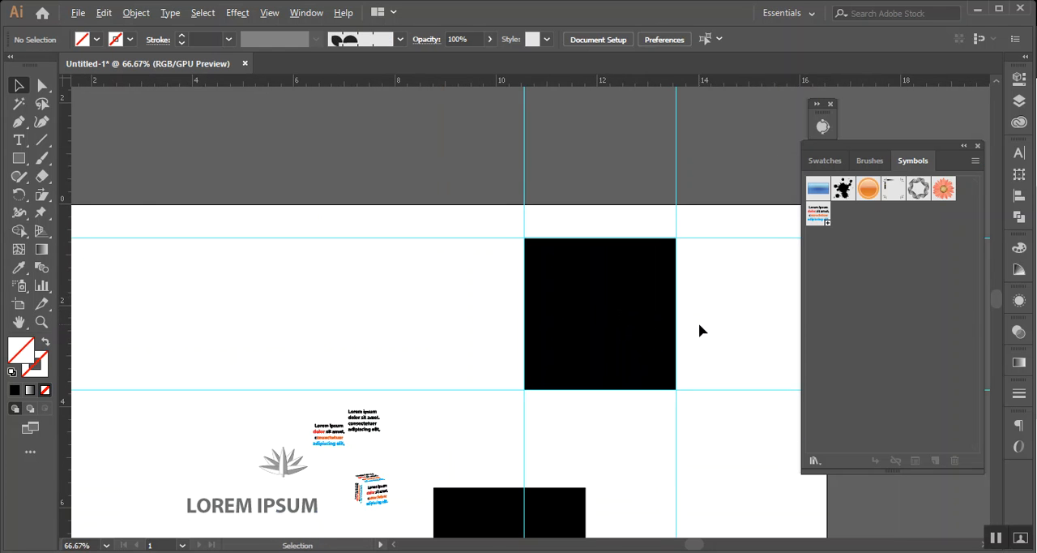
scroll(699, 324, up, 2)
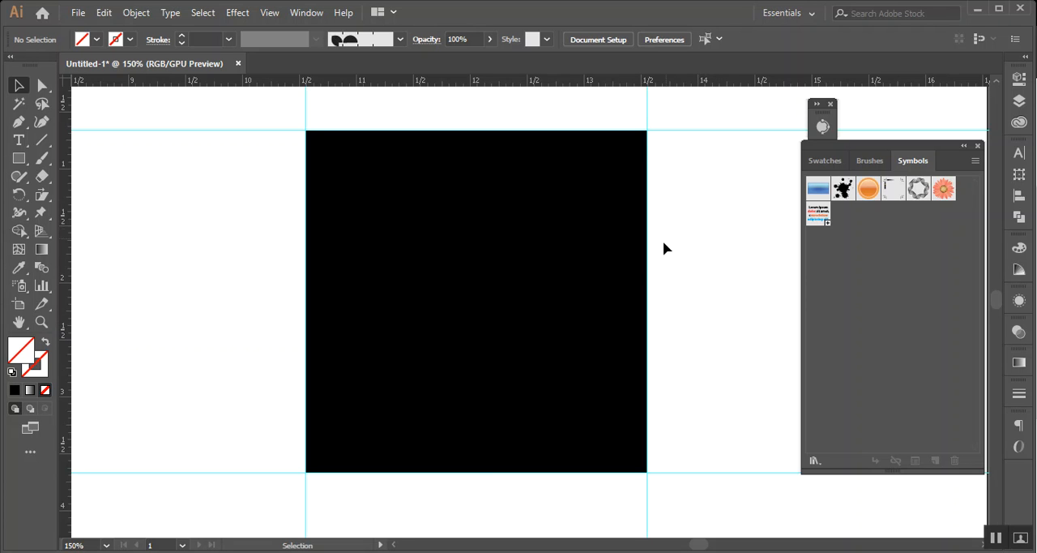
Create a 0.5 in by 0.5 in black square beside the large square's upper-left corner
click(550, 266)
scroll(550, 269, up, 1)
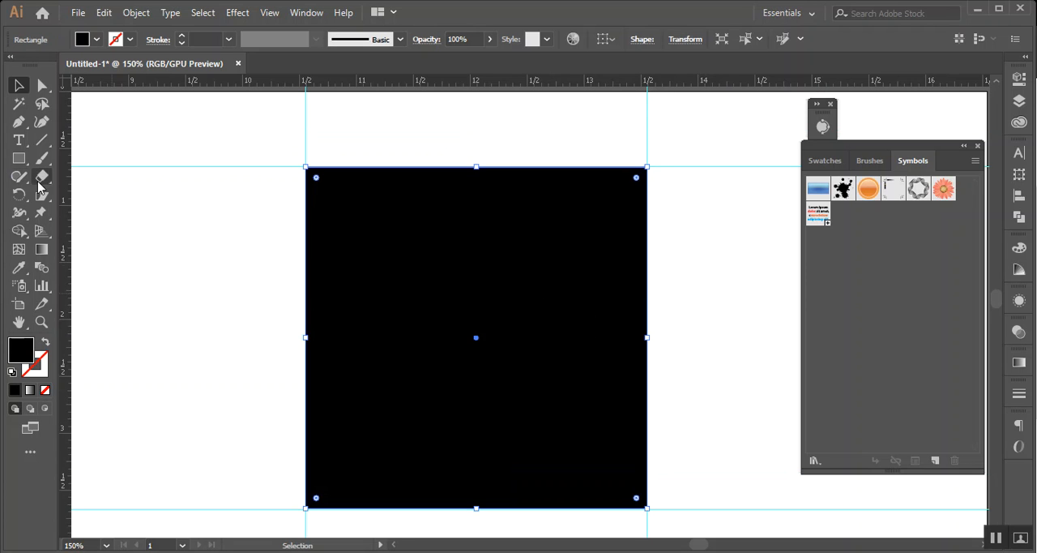
click(18, 158)
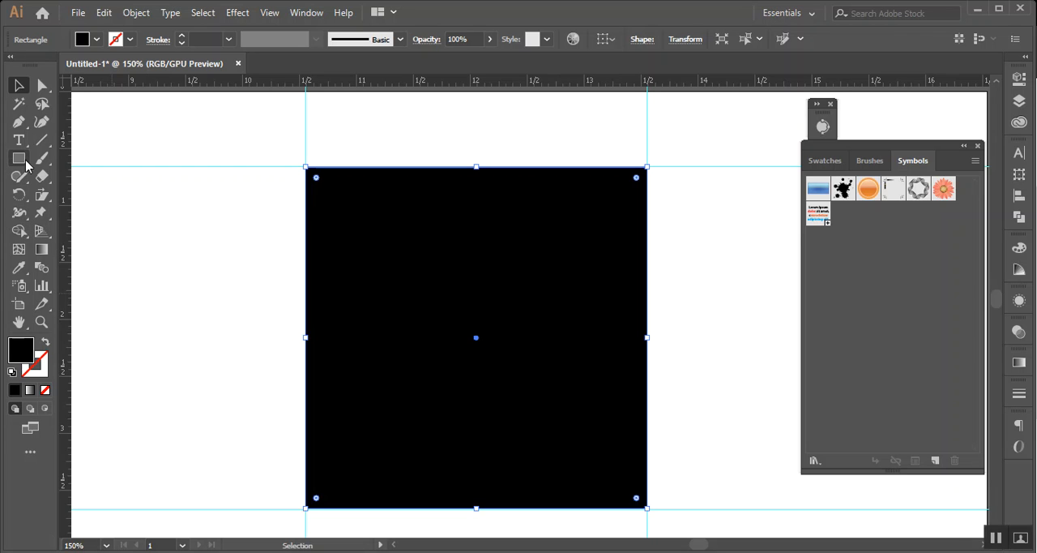
click(151, 178)
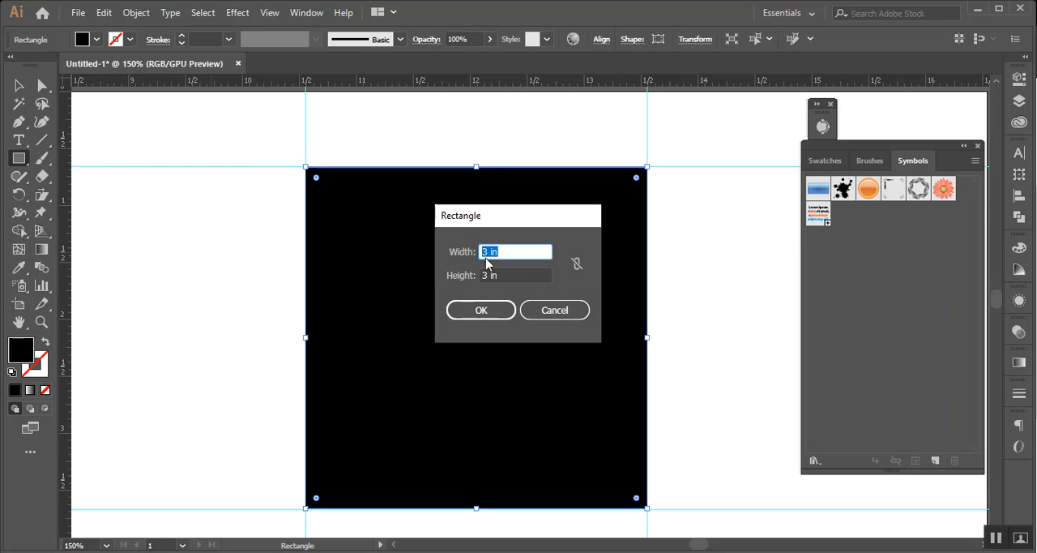
text(.5)
key(Tab)
text(.5)
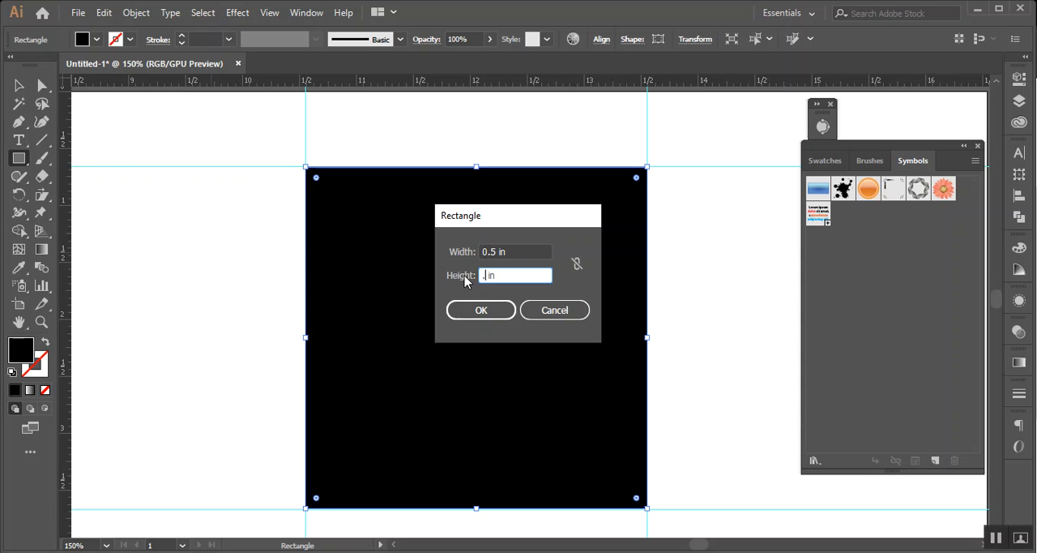
click(474, 309)
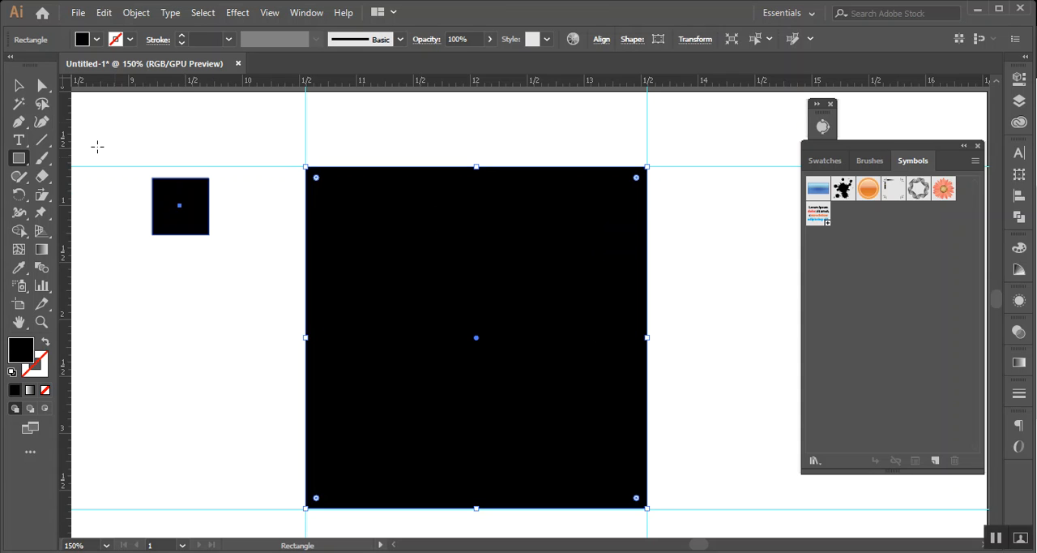
Move the small square diagonally outside the large square so it touches the guide intersection at the upper-left corner
key(v)
scroll(208, 346, up, 2)
drag(188, 256, 284, 186)
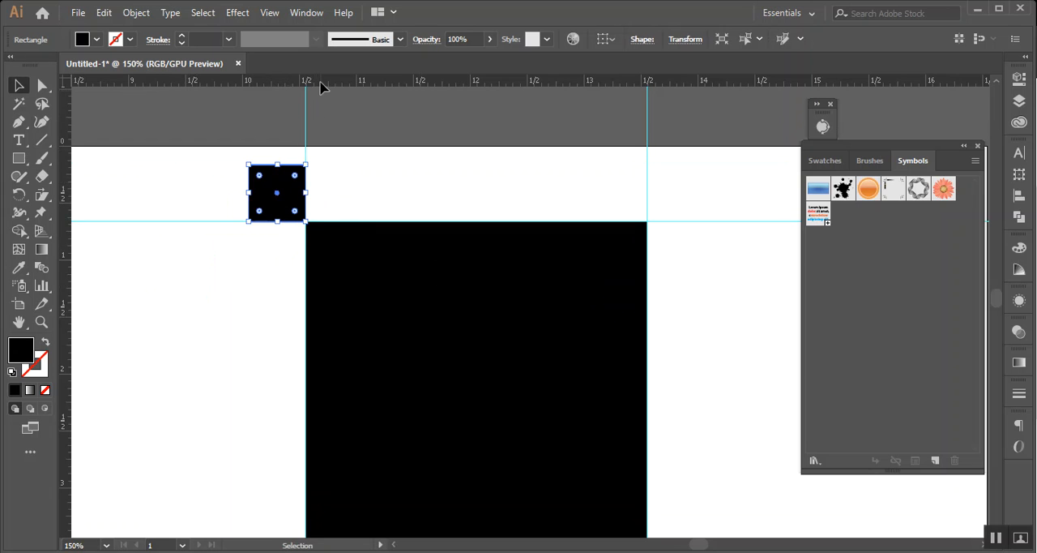
Add guides along the small square's outer edges and move the square diagonally outside the large square's lower-right corner
click(349, 164)
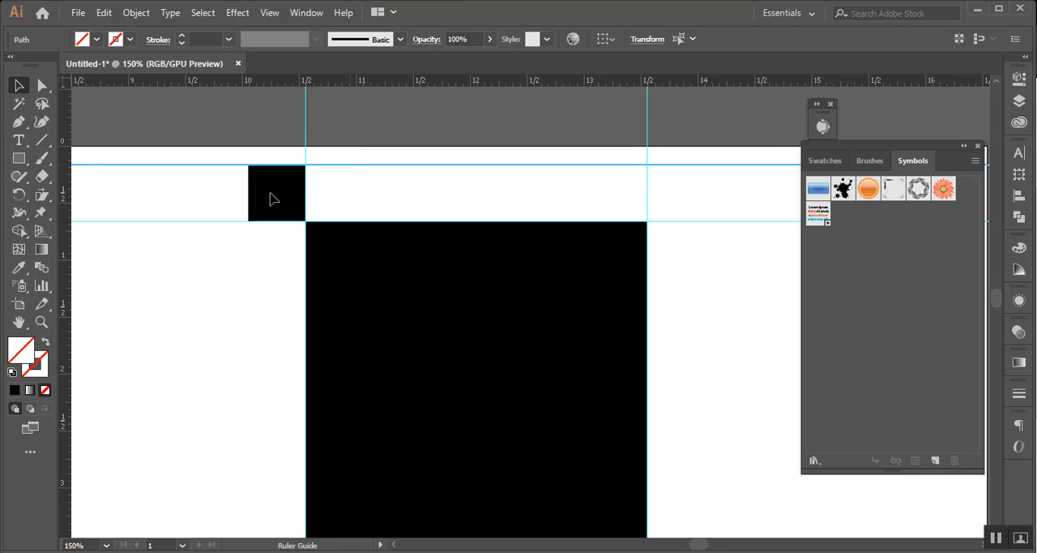
drag(68, 270, 397, 364)
scroll(256, 247, down, 3)
scroll(397, 363, up, 4)
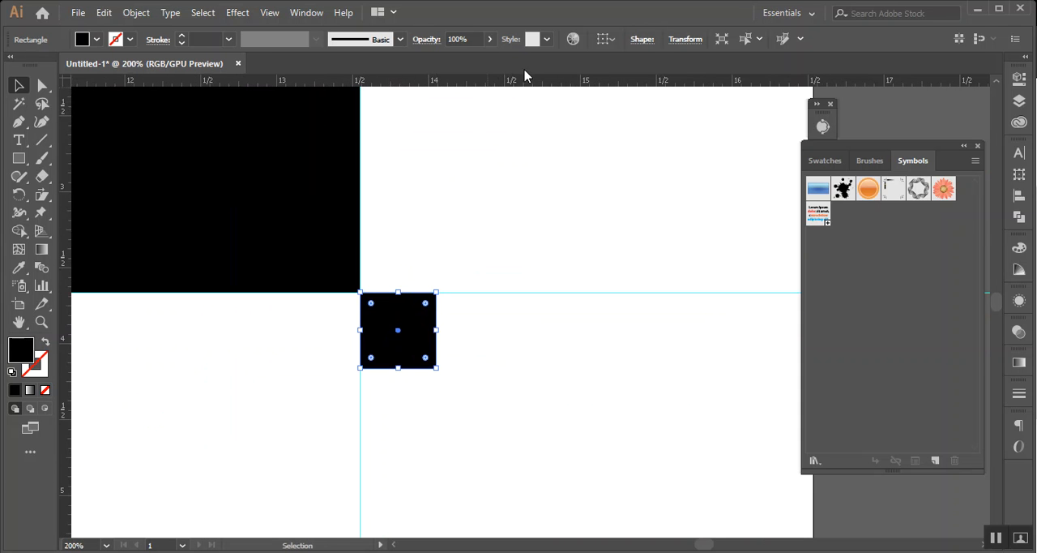
Add guides along the small square's lower and right outer edges and move the square away to the artboard's right edge
drag(526, 81, 466, 367)
drag(67, 292, 574, 403)
scroll(429, 269, down, 3)
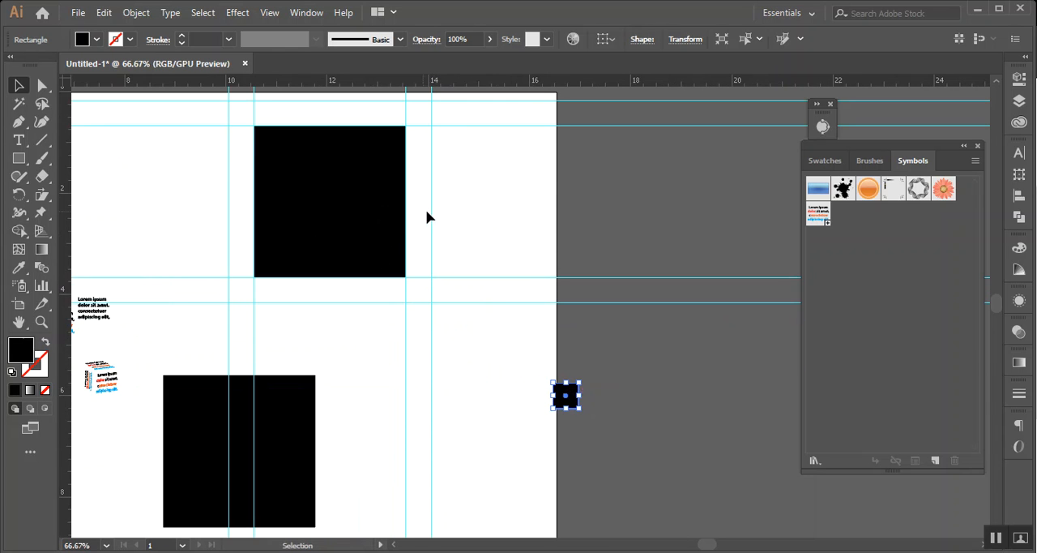
scroll(431, 210, up, 2)
drag(409, 250, 738, 307)
scroll(586, 295, down, 2)
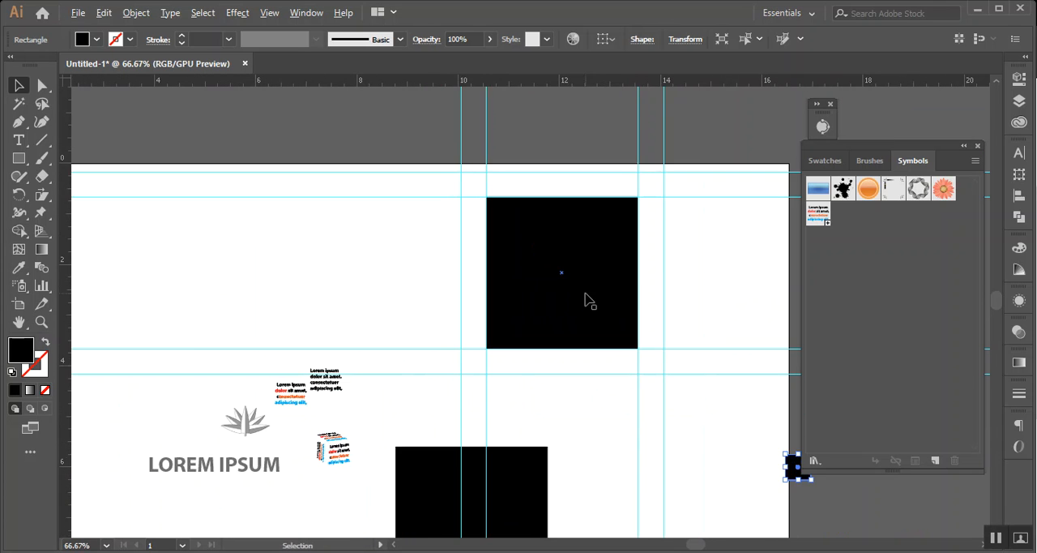
drag(716, 266, 581, 274)
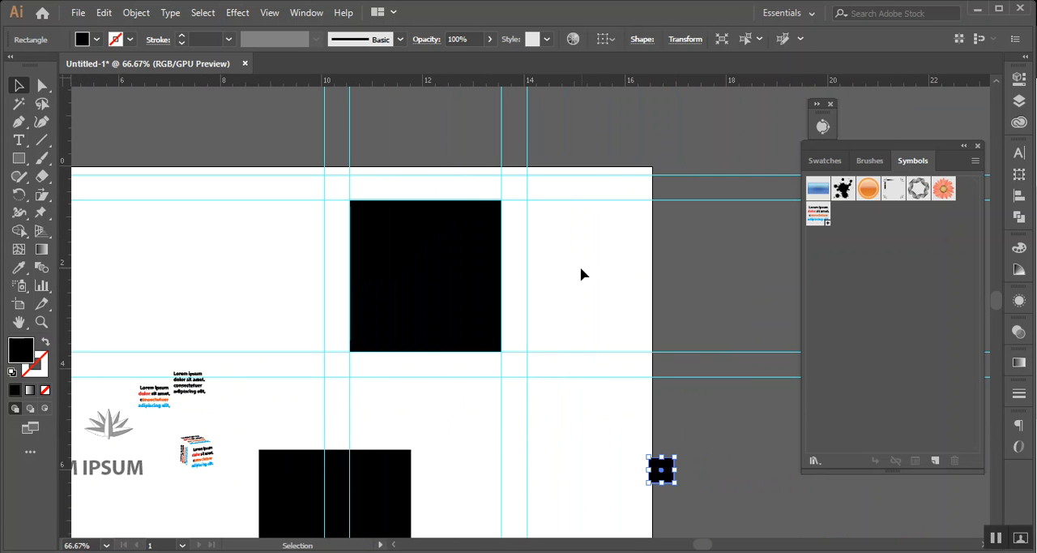
Try to stretch the upper large square's right edge out to the outer vertical guide, and undo the stretch
click(444, 239)
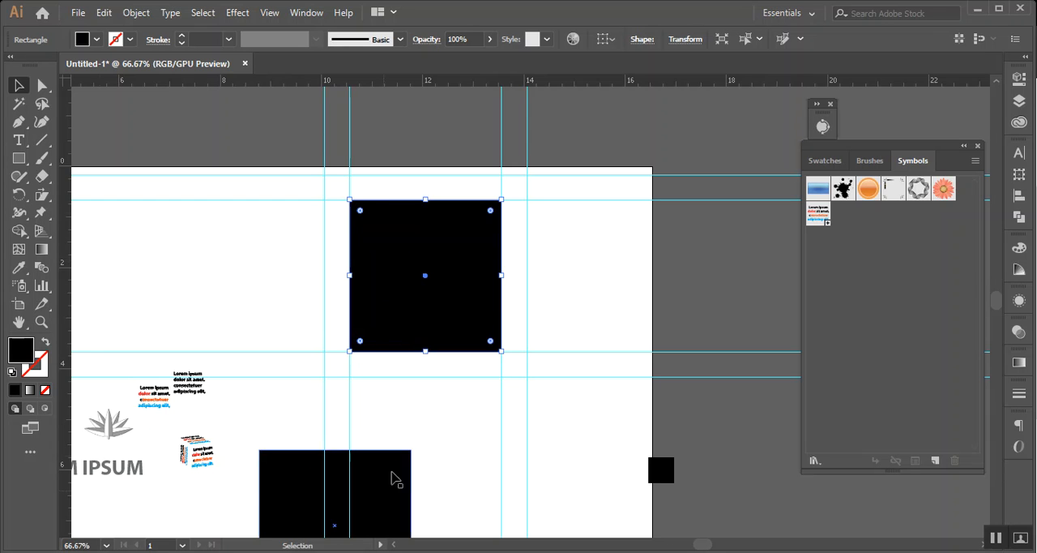
drag(503, 278, 527, 285)
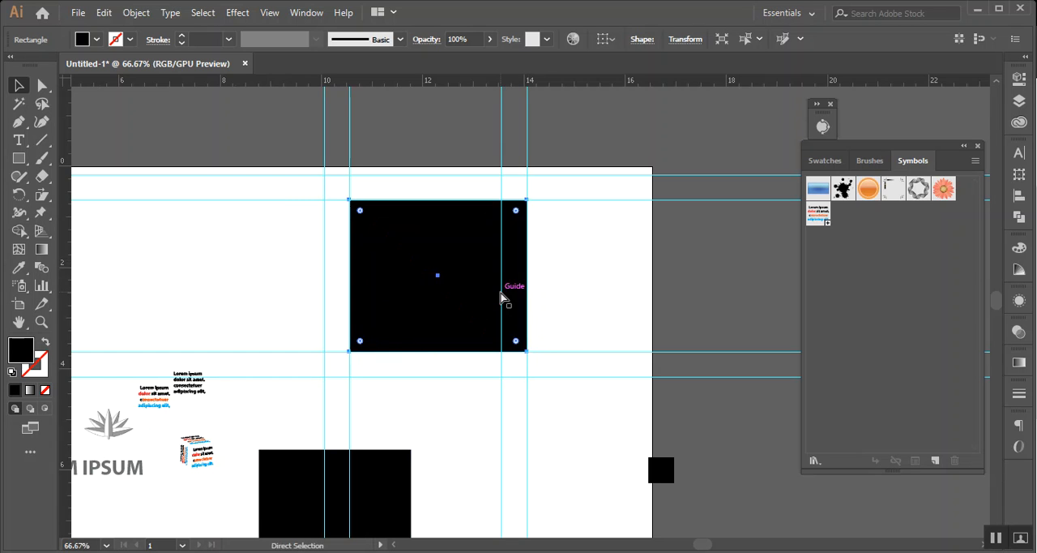
key(ctrl+z)
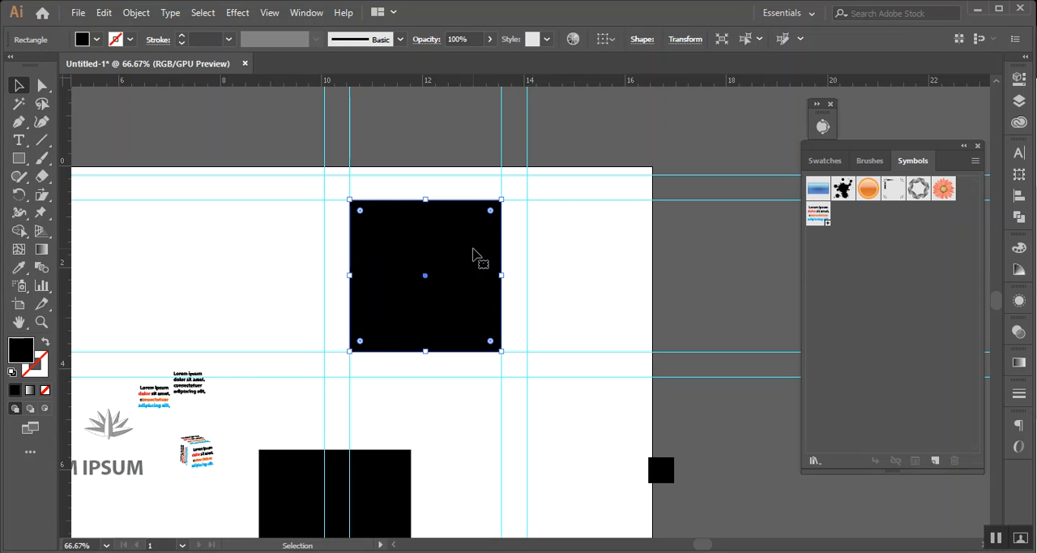
Try resizing the upper large square to 3.5 in wide from a middle-right reference point, and undo the resize
click(691, 39)
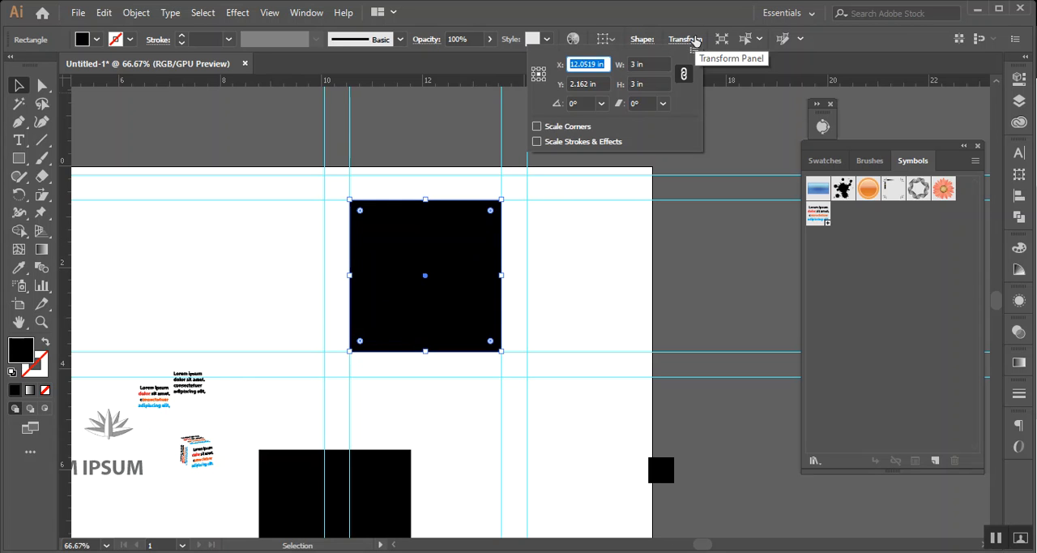
click(545, 74)
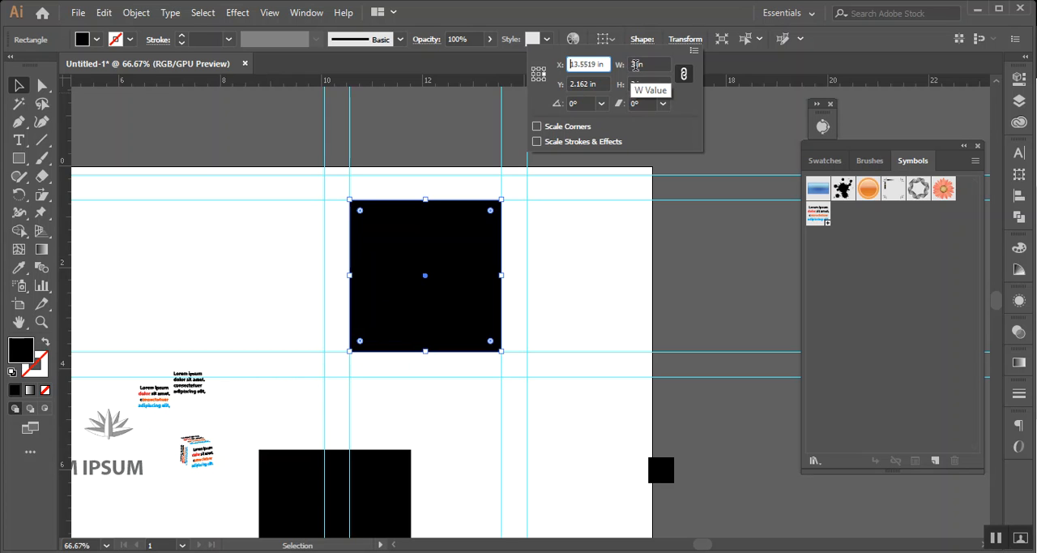
click(636, 67)
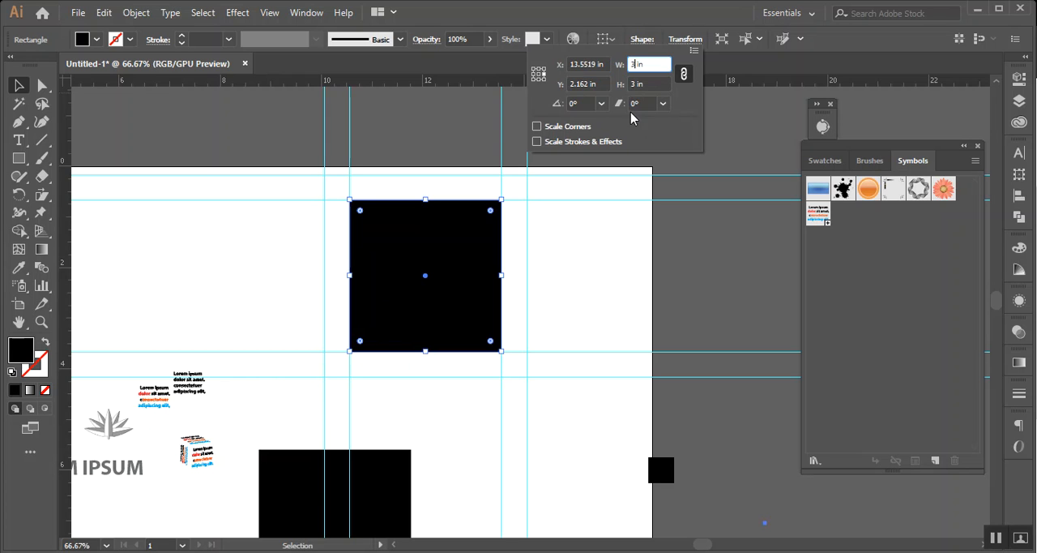
text(.5)
click(647, 103)
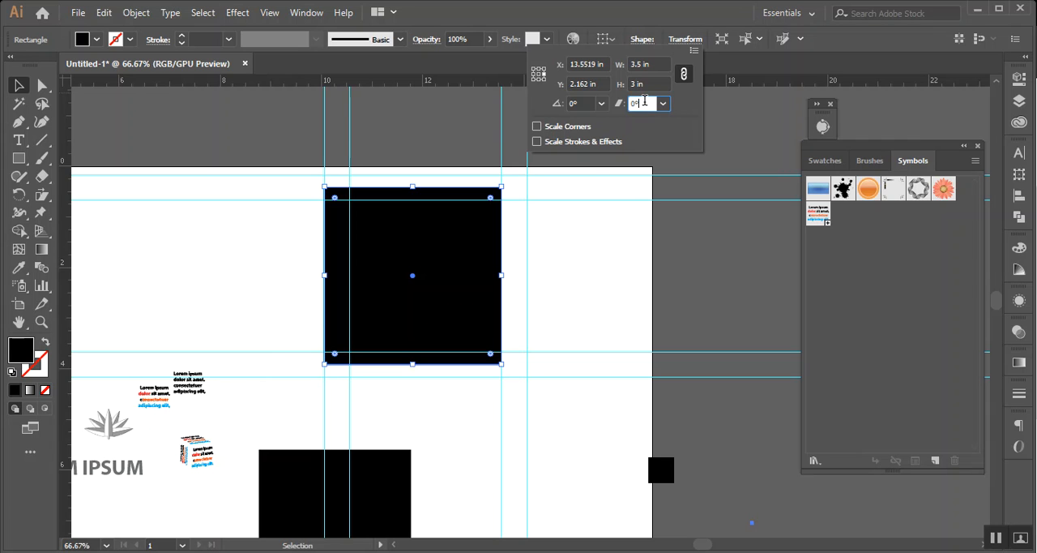
click(733, 3)
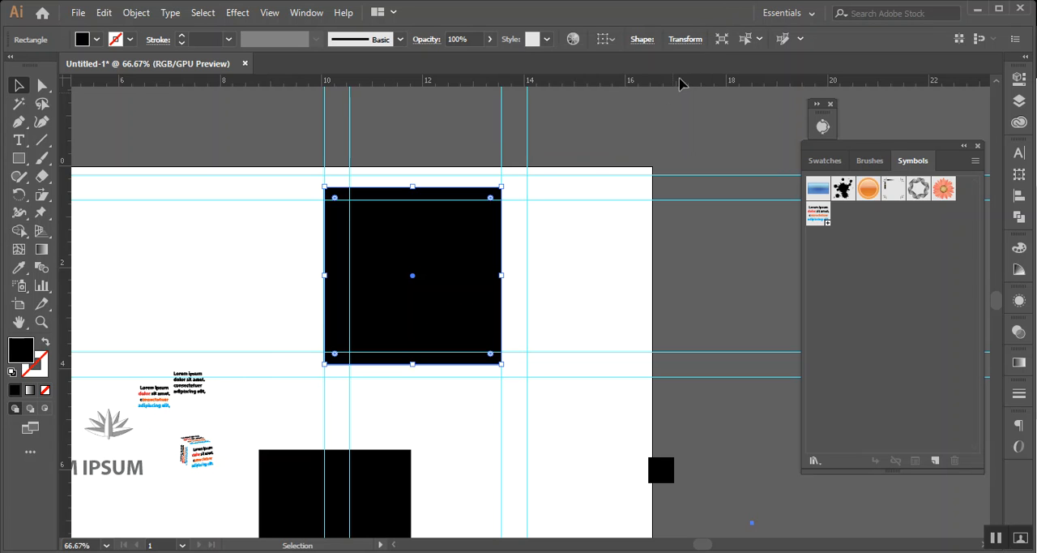
key(ctrl+z)
key(v)
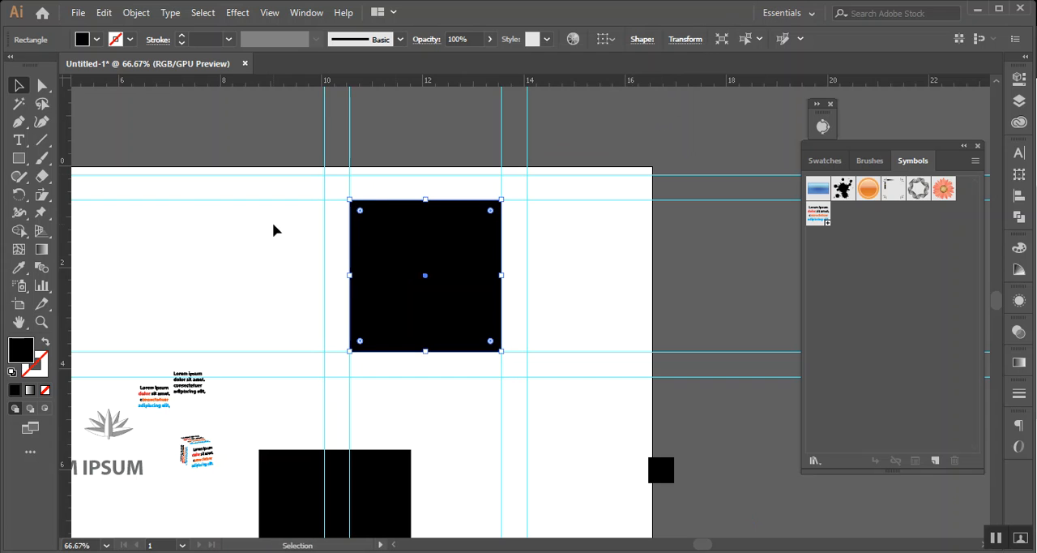
Copy the upper large square with the Move command, using a 3.5 in horizontal and 0 in vertical offset
double_click(16, 84)
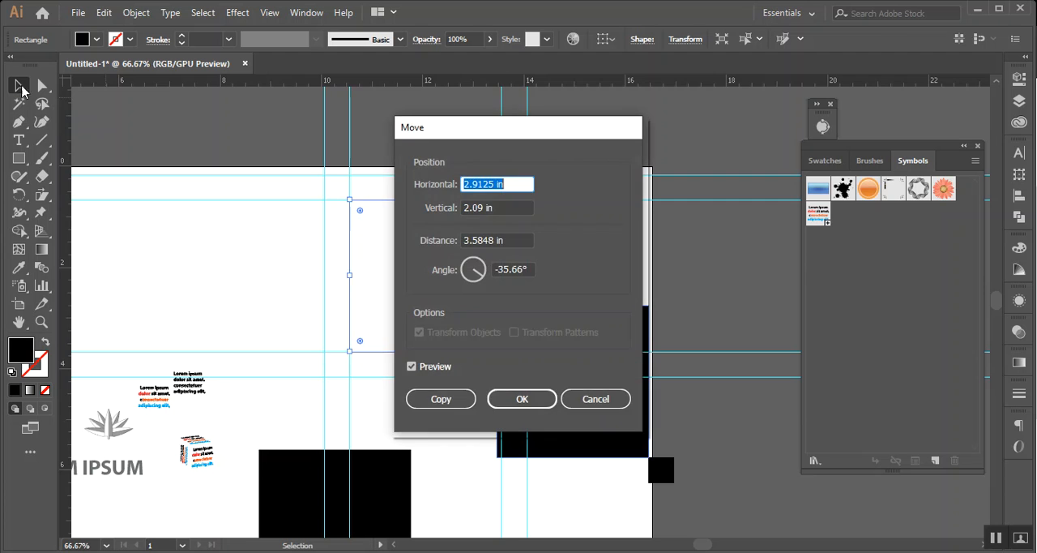
drag(526, 138, 732, 111)
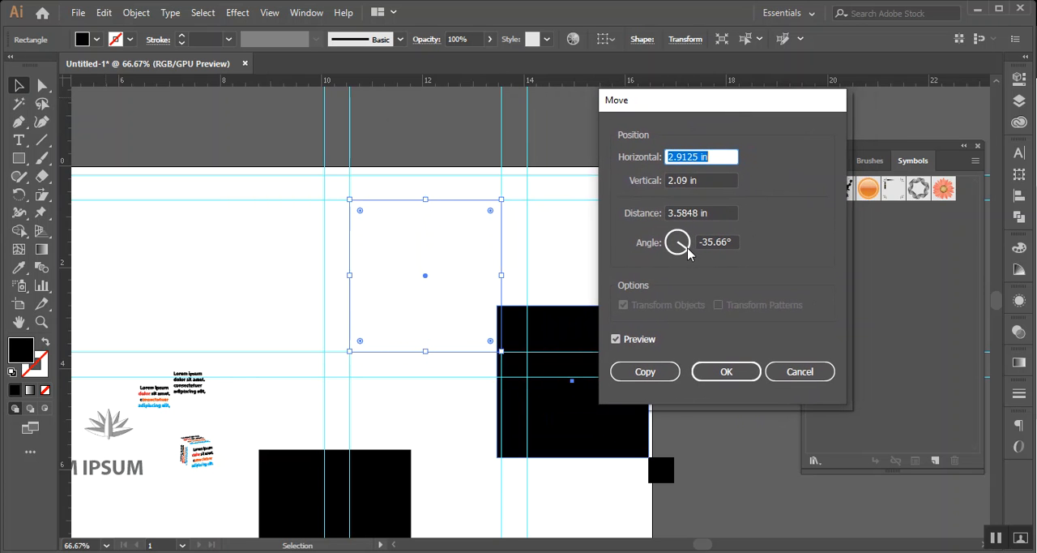
mouse_move(688, 254)
mouse_down()
mouse_move(682, 244)
mouse_move(701, 246)
mouse_up()
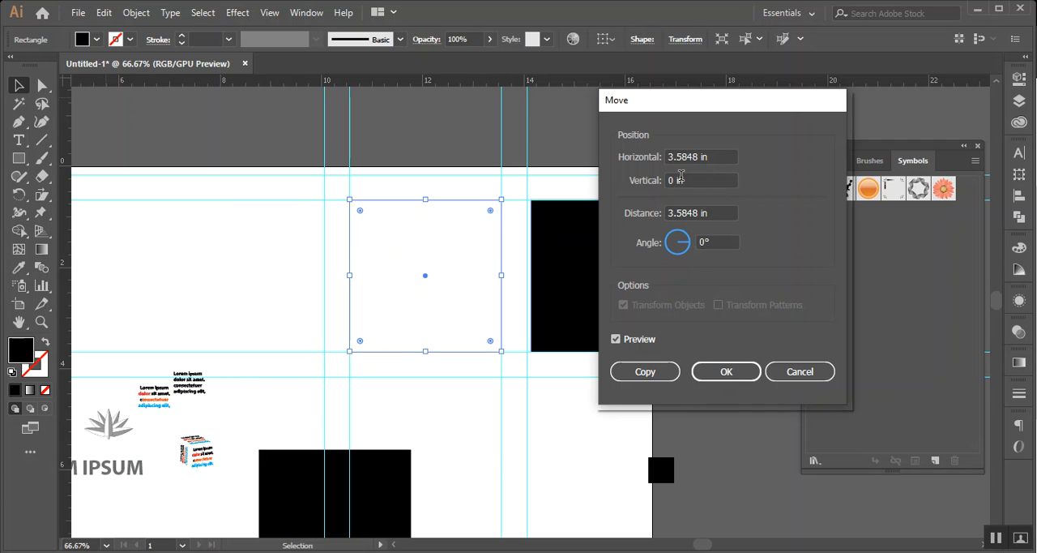
drag(684, 156, 698, 158)
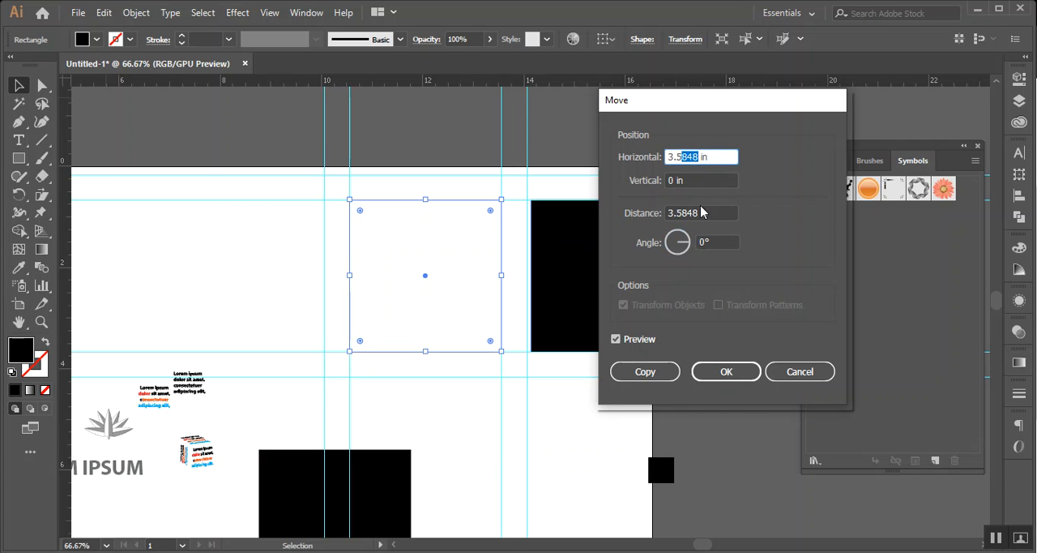
key(BackSpace)
click(707, 211)
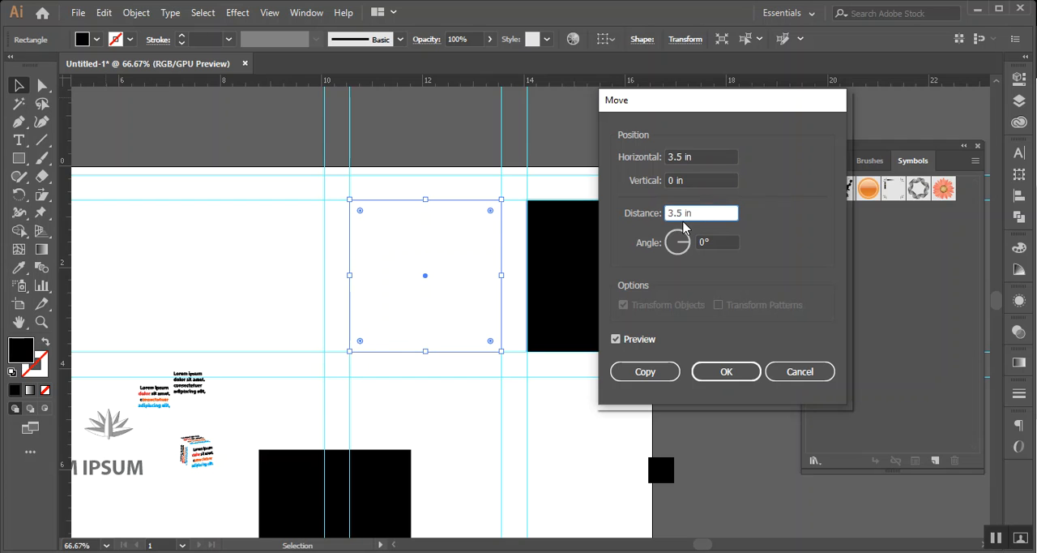
drag(683, 213, 668, 214)
text(0)
click(699, 179)
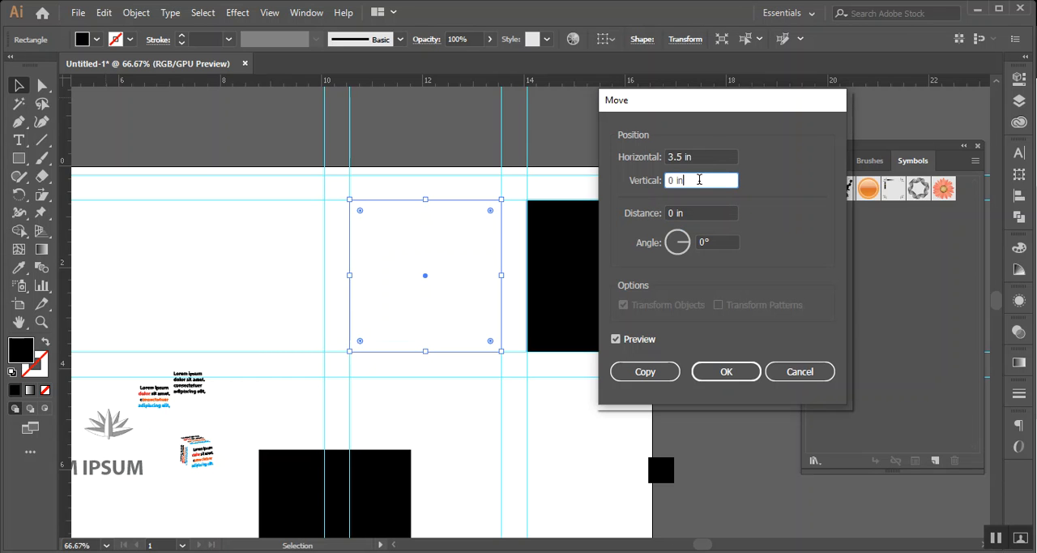
click(698, 156)
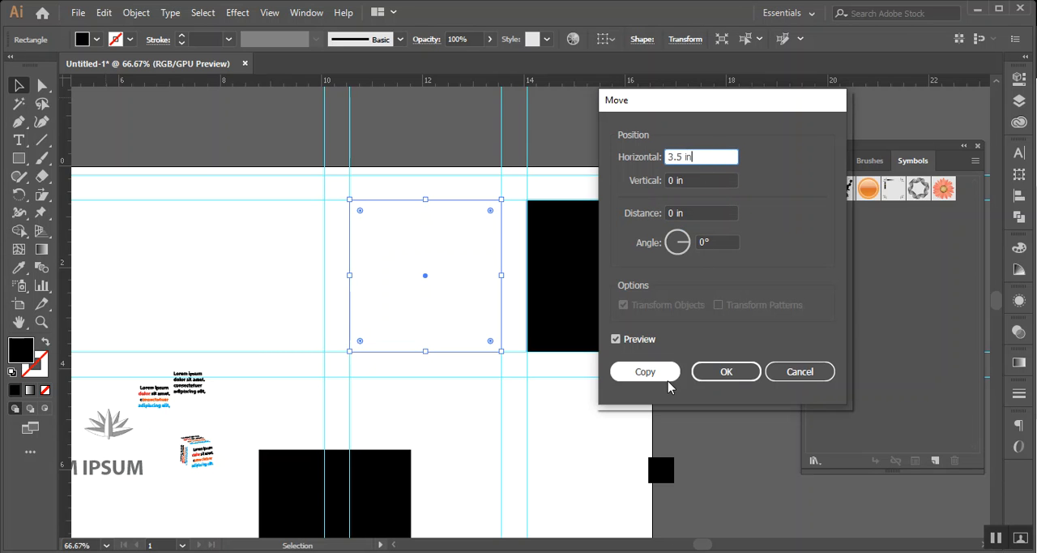
click(646, 371)
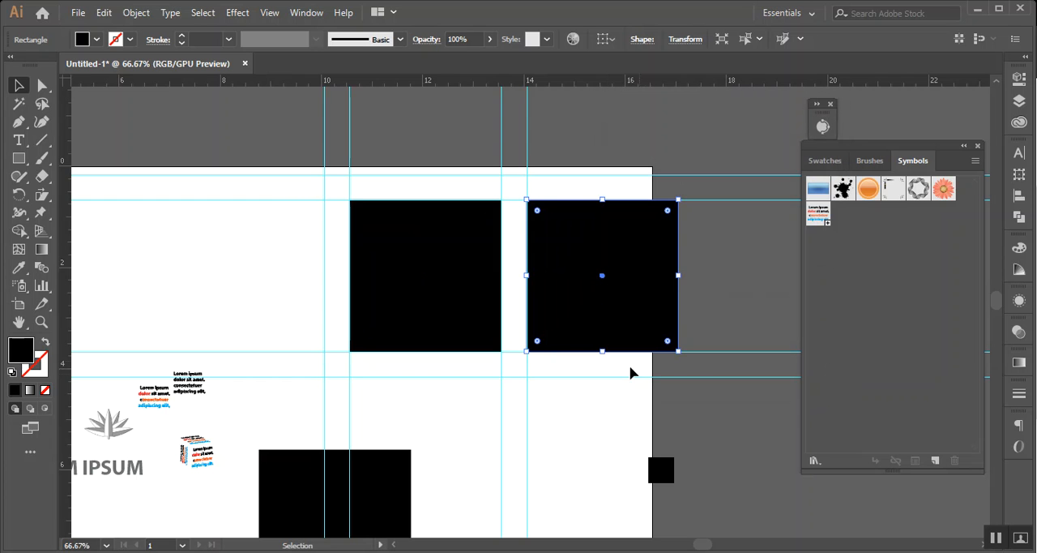
Repeat the copy transformation on the offset square to add a third square at the same spacing
click(596, 417)
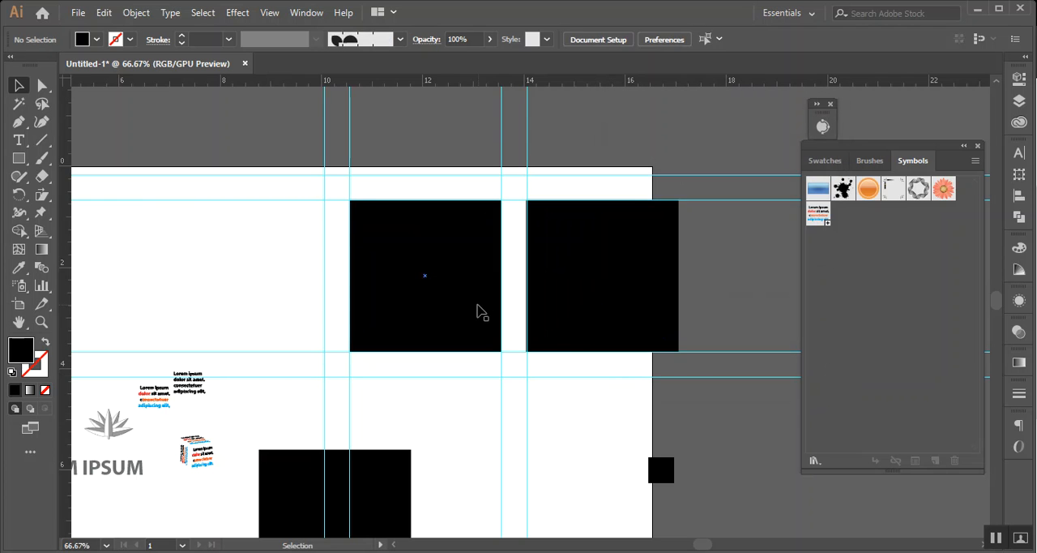
click(636, 312)
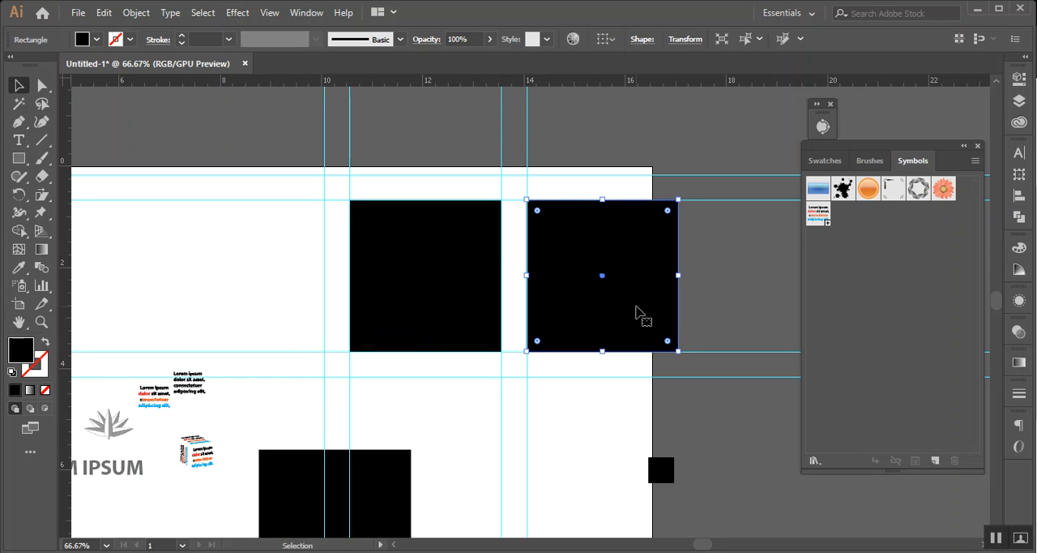
key(a)
key(ctrl+d)
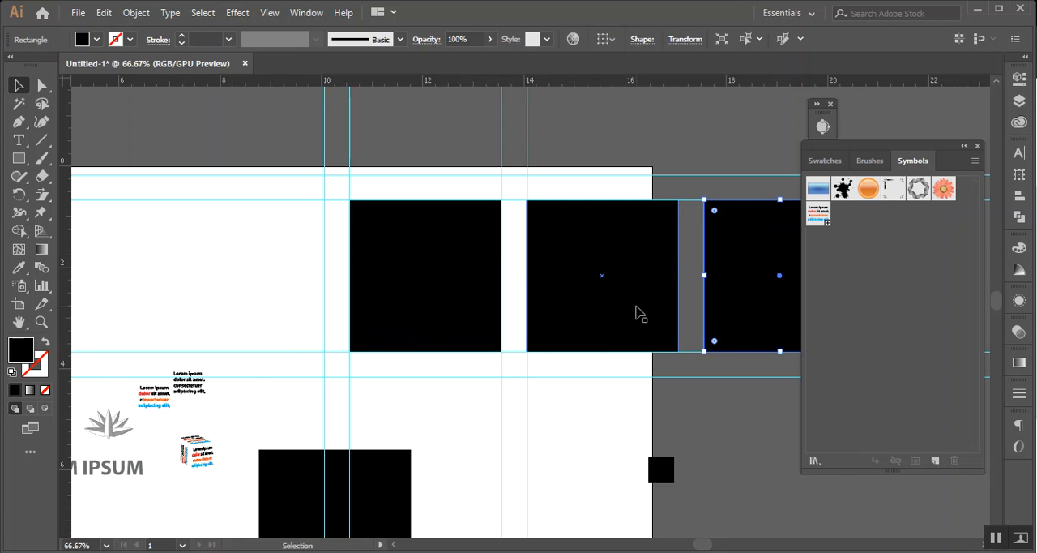
scroll(621, 254, down, 1)
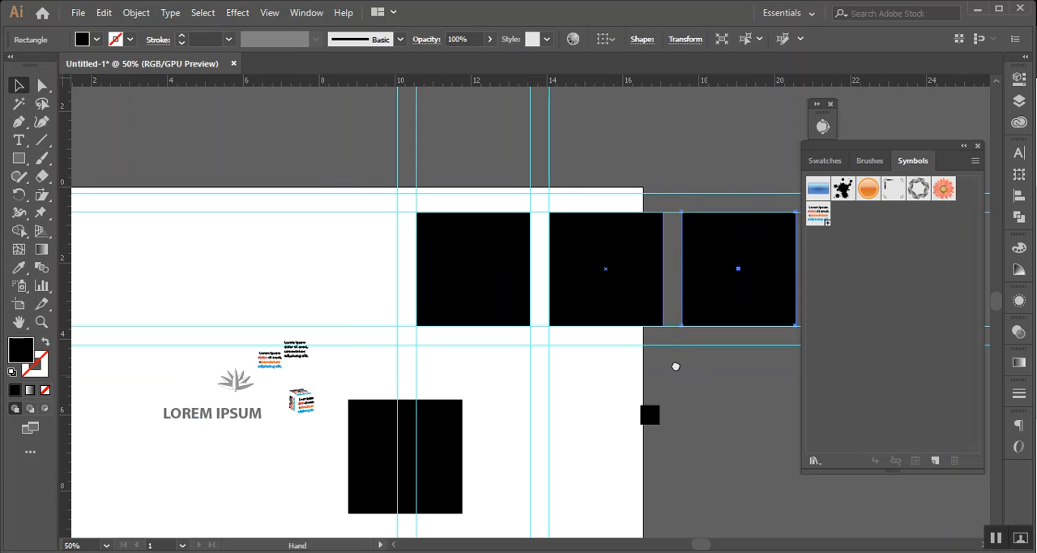
drag(676, 365, 347, 389)
scroll(293, 348, down, 1)
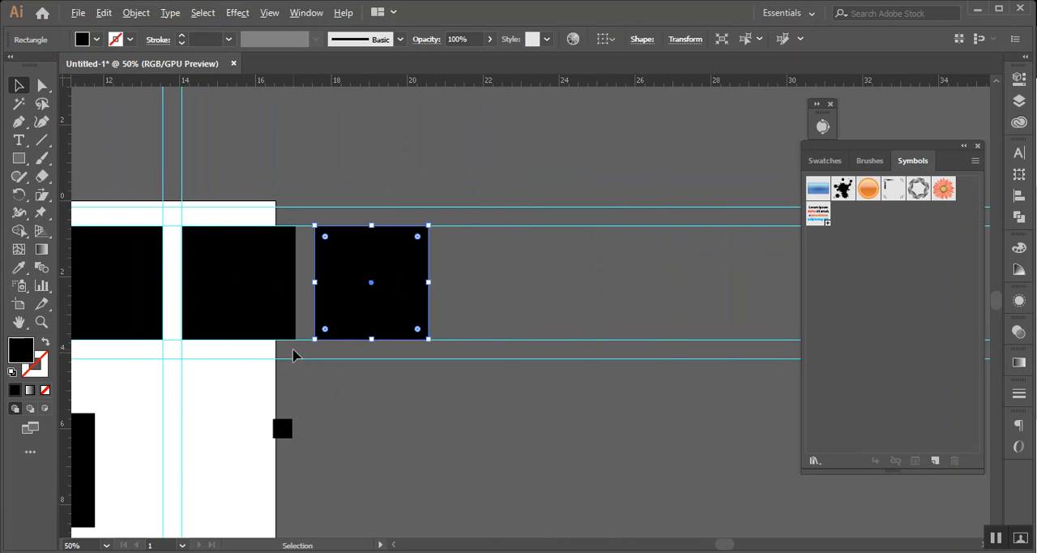
Delete the two copied squares beside the original upper square
click(566, 366)
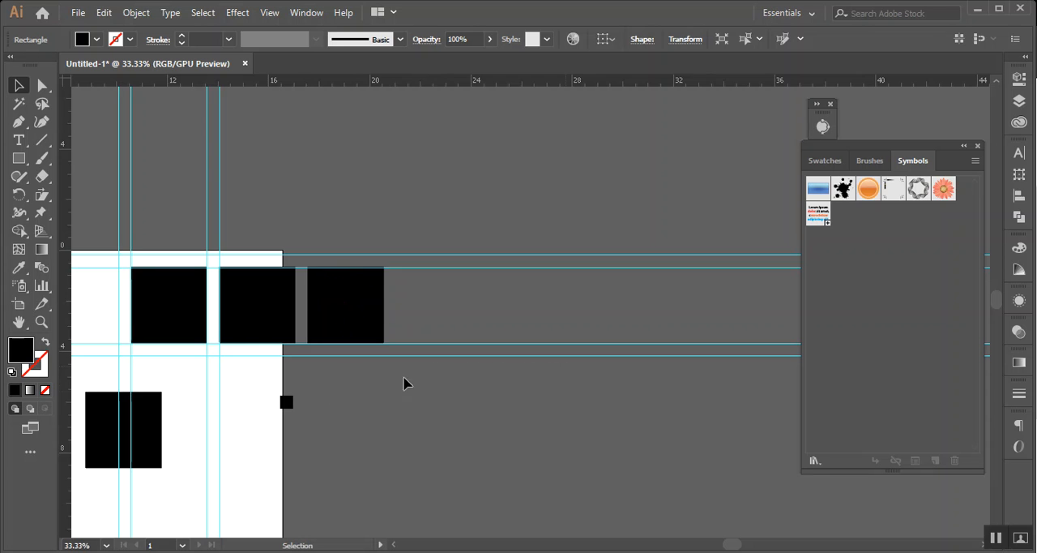
key(space)
drag(240, 441, 451, 401)
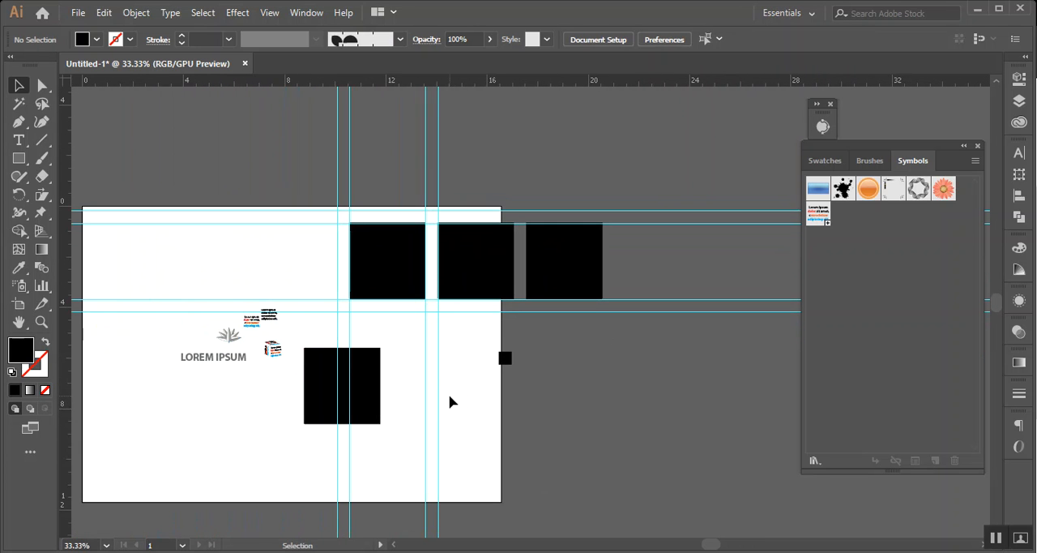
click(413, 274)
click(477, 274)
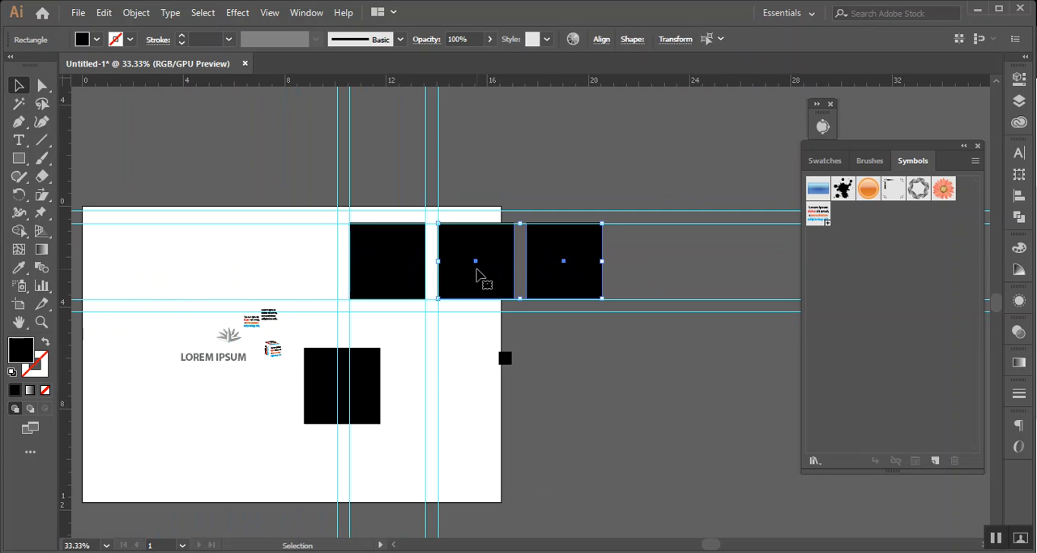
key(Delete)
Try resizing the upper square from a middle-left reference point with linked proportions, setting its width to 0.5 in and 3.5 in
click(388, 267)
key(ctrl+1)
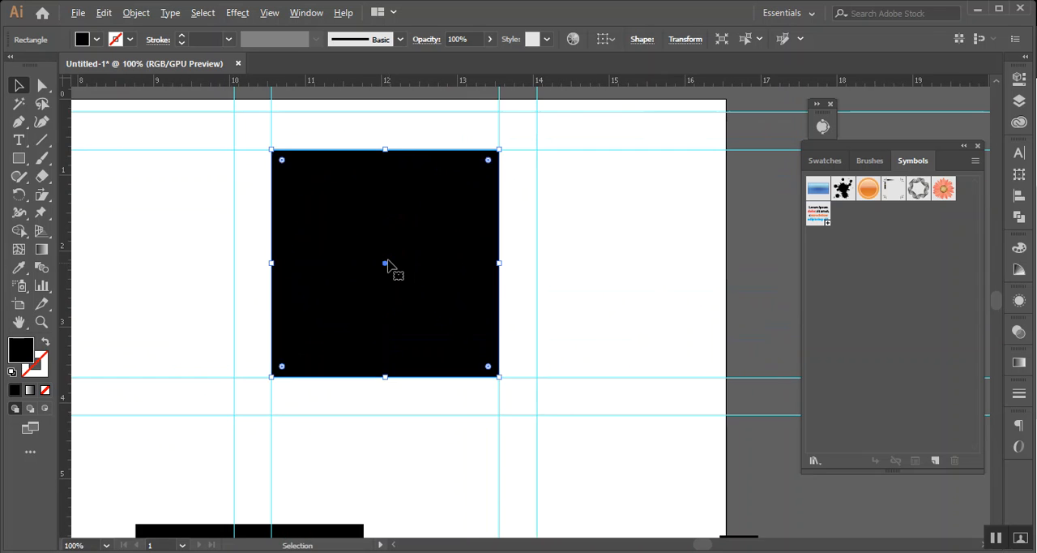
drag(572, 259, 419, 250)
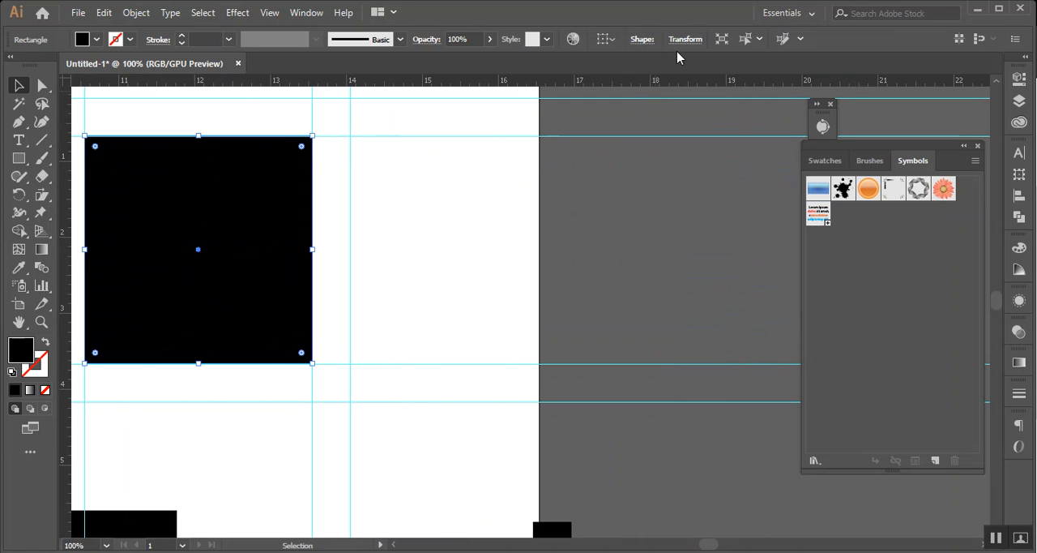
drag(541, 216, 722, 224)
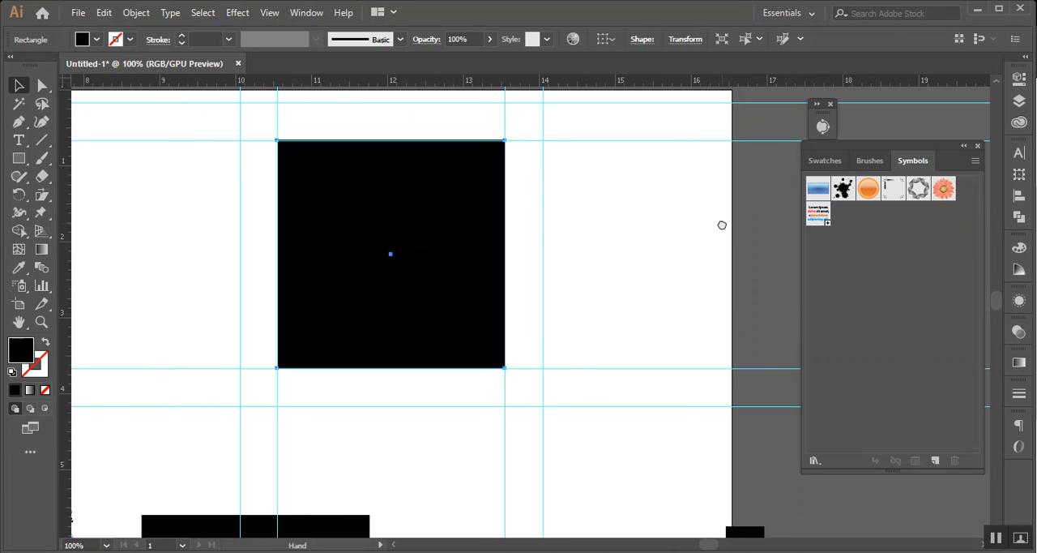
click(693, 39)
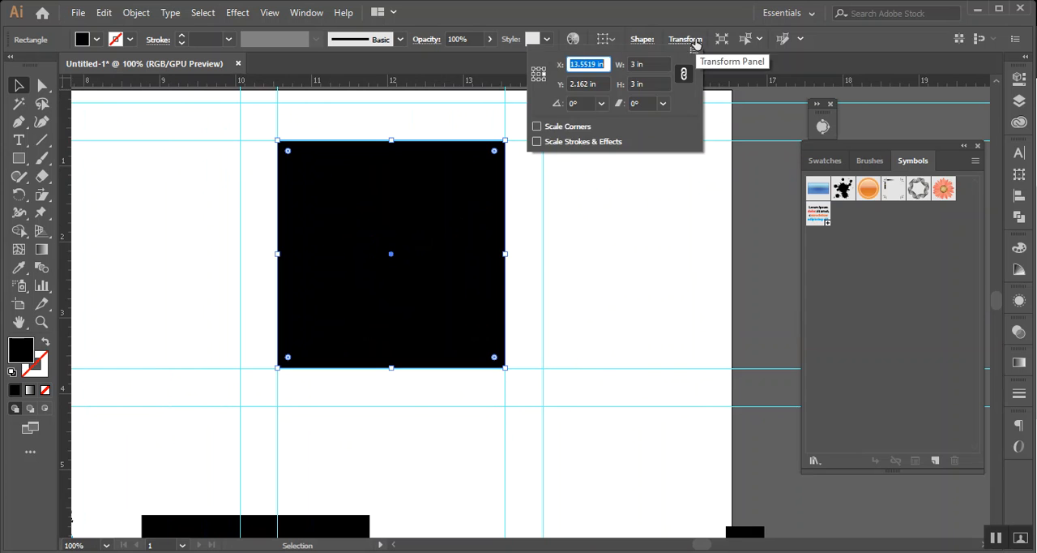
click(537, 76)
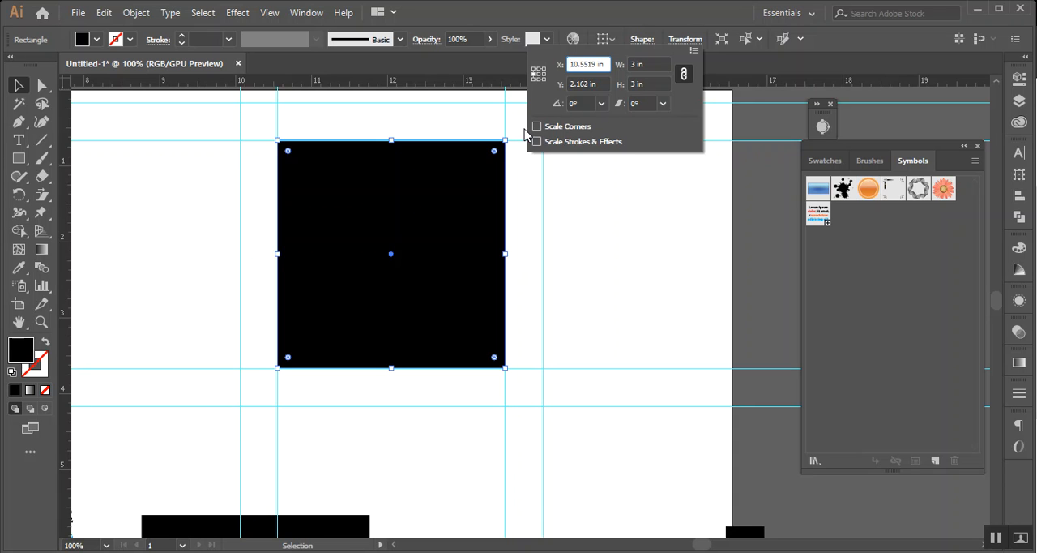
double_click(636, 65)
text(.5)
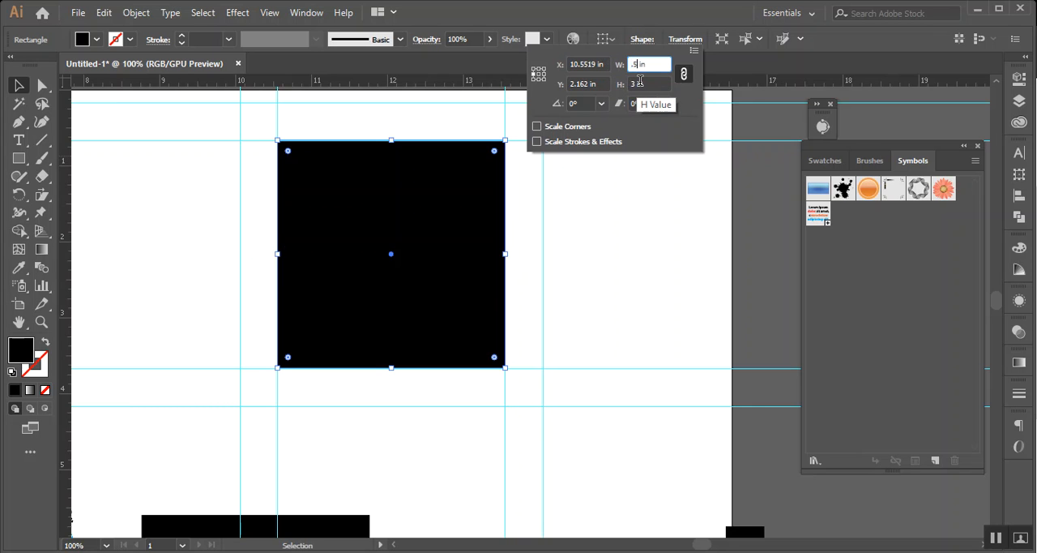
click(640, 84)
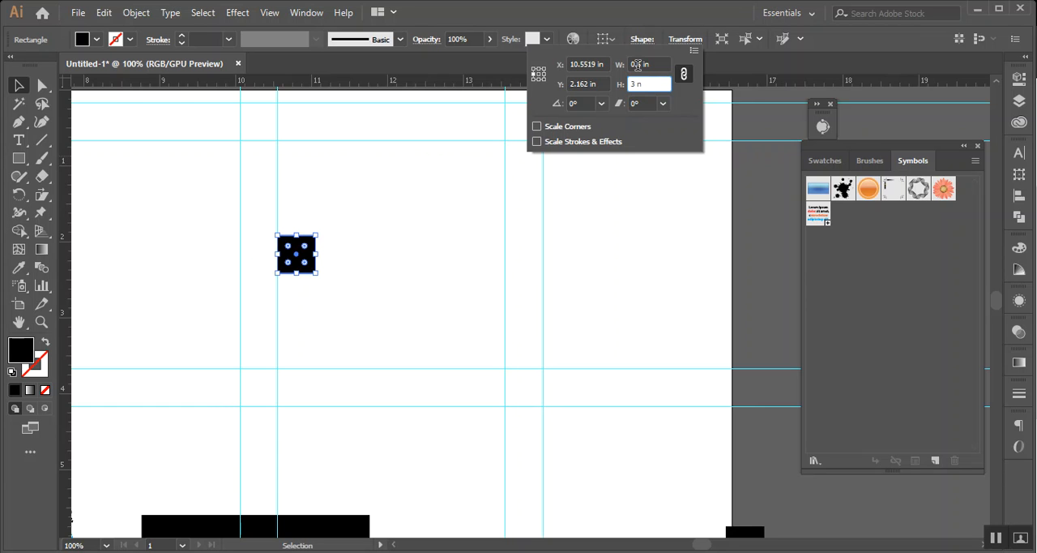
click(637, 65)
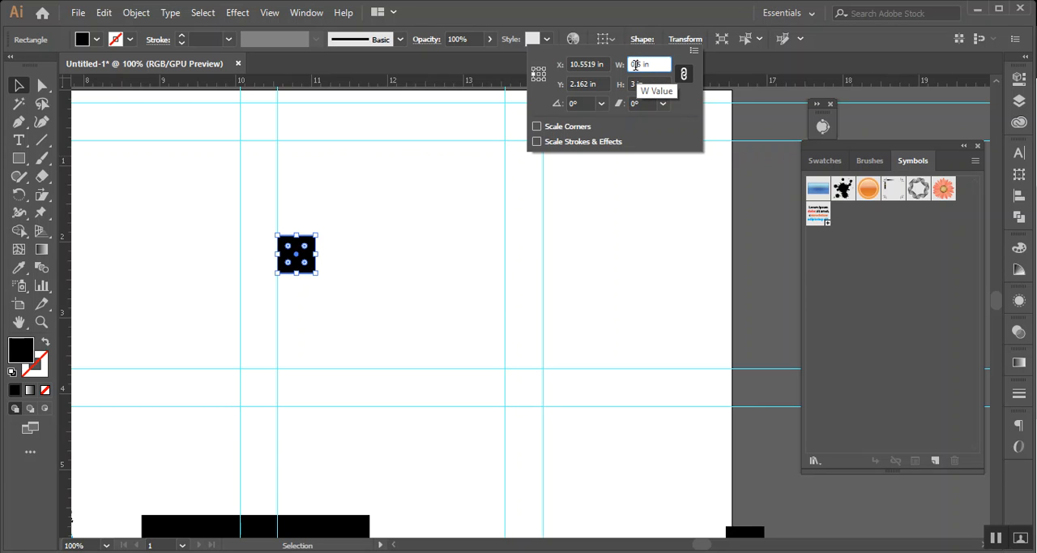
text(3)
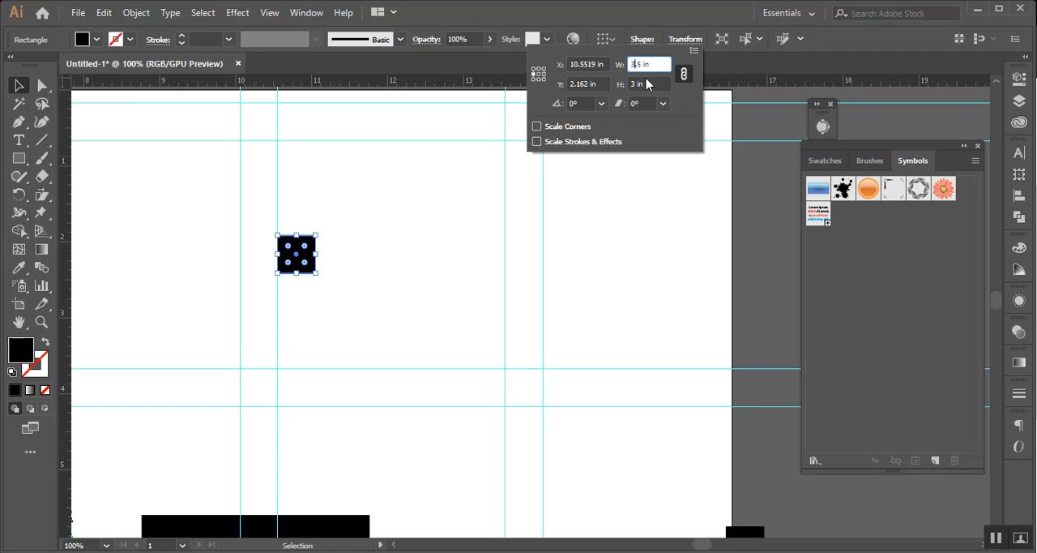
click(650, 83)
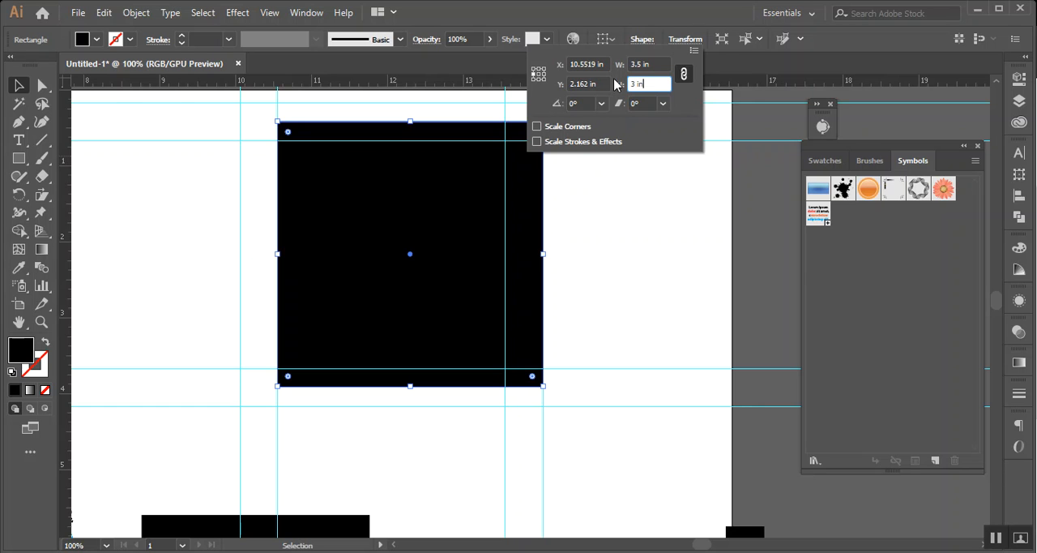
Unlink the square's width and height proportions and set its width to 4 in with a 3 in height
click(684, 74)
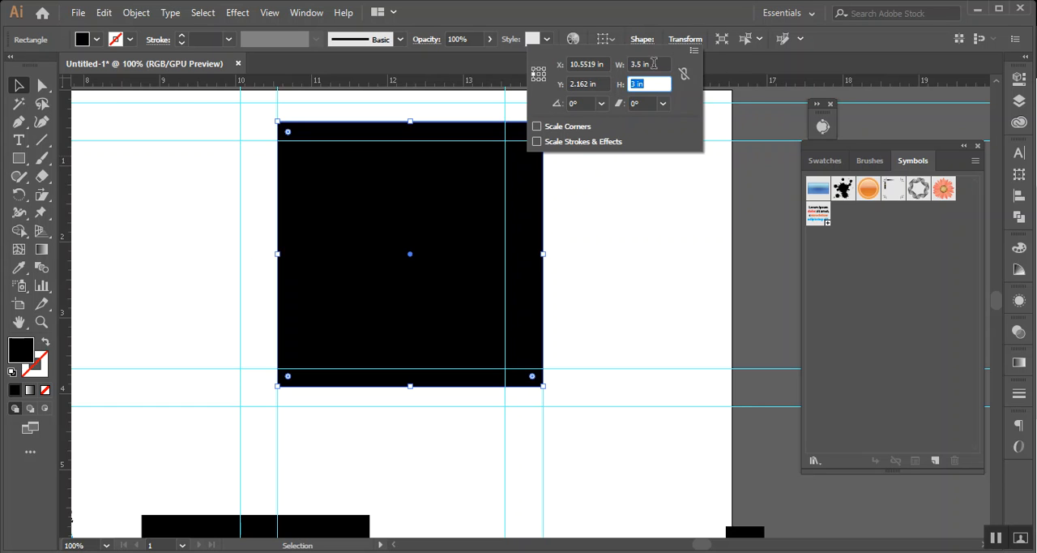
click(656, 83)
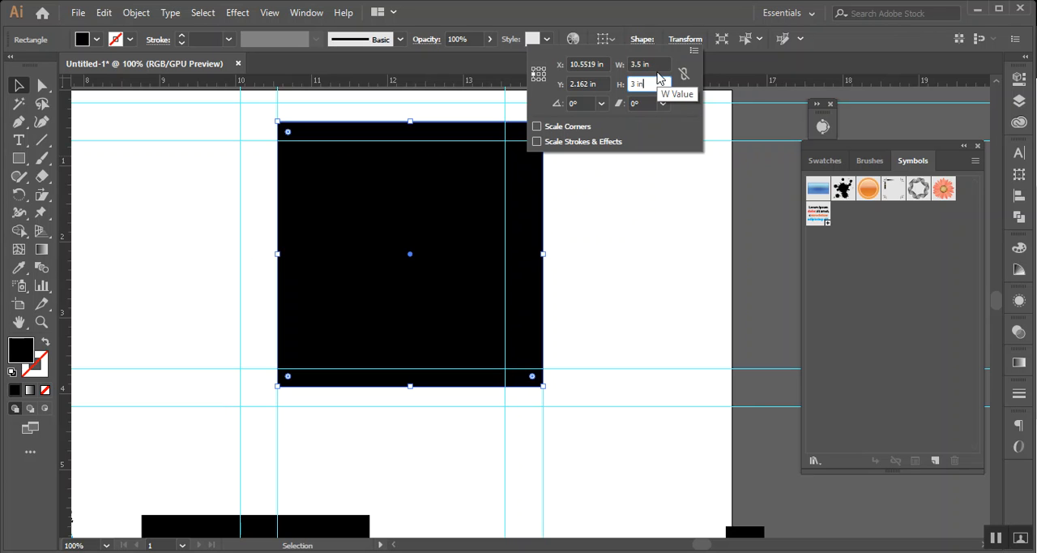
click(643, 64)
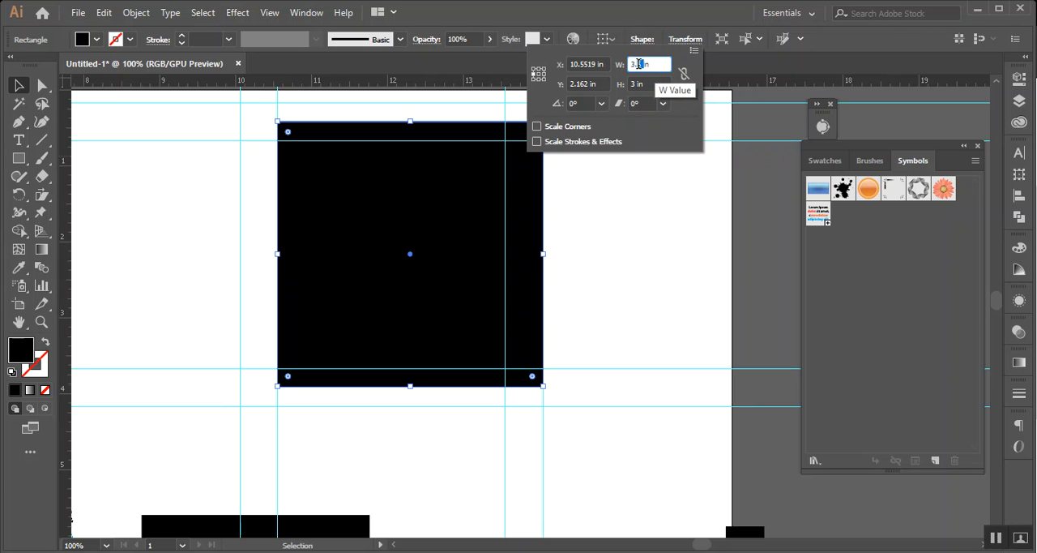
drag(642, 64, 627, 65)
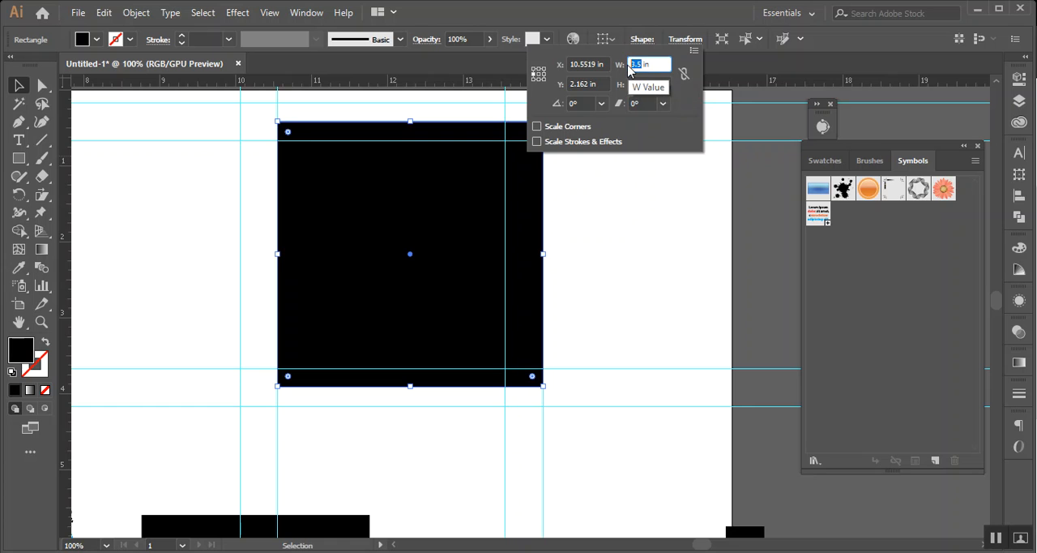
text(4)
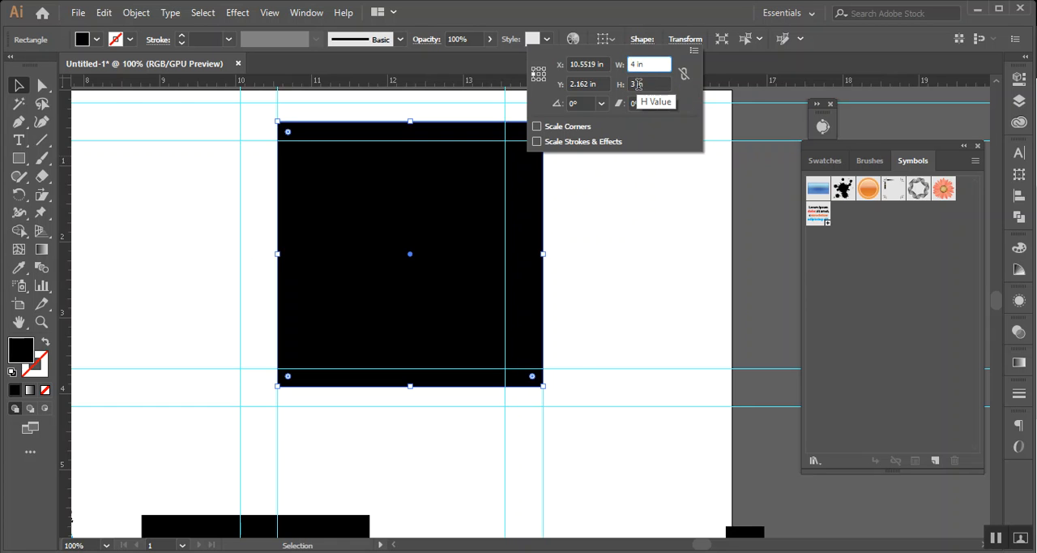
click(639, 84)
click(640, 64)
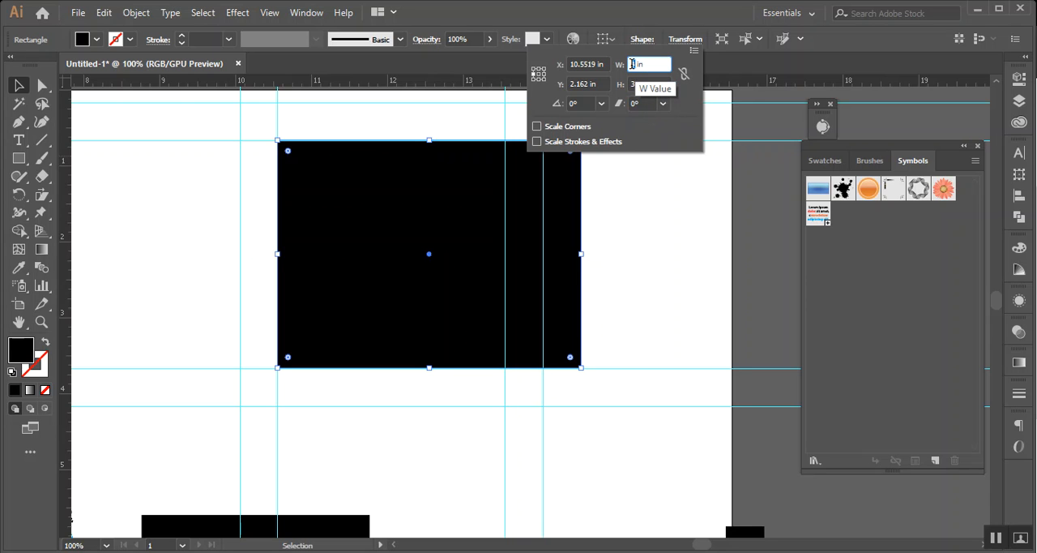
click(747, 81)
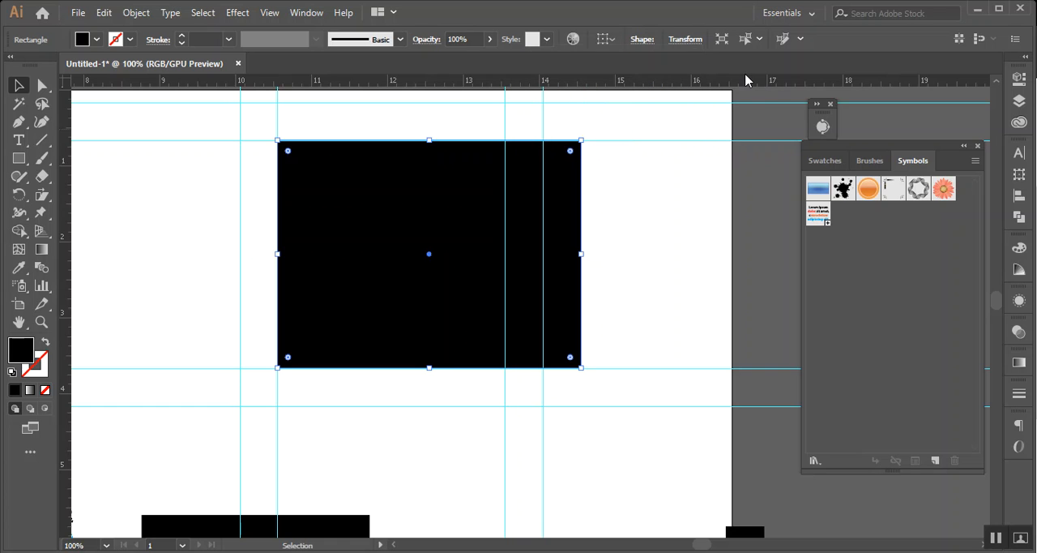
Undo the square's width changes back to its original size and deselect it
key(ctrl+z)
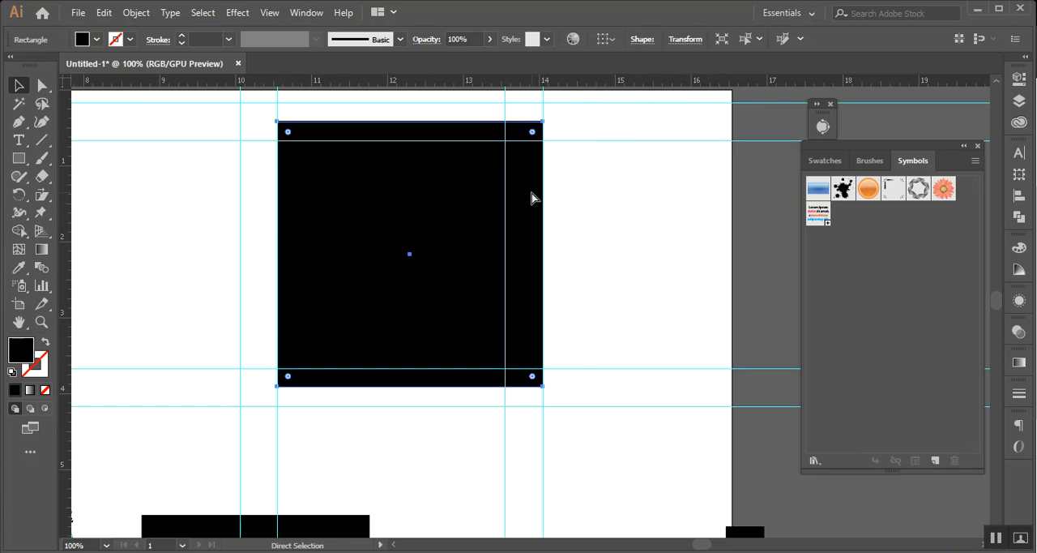
key(ctrl+z)
key(ctrl+z)
click(618, 212)
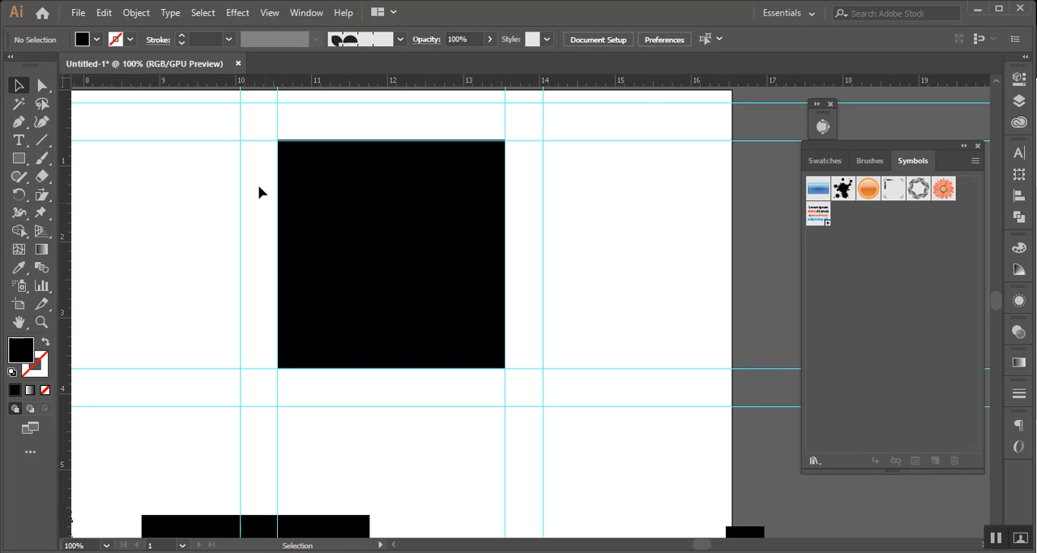
Set the upper square's width to 3.5 in from the middle-right reference point, keeping the proportions unlinked
click(326, 210)
scroll(450, 238, up, 1)
scroll(451, 238, down, 1)
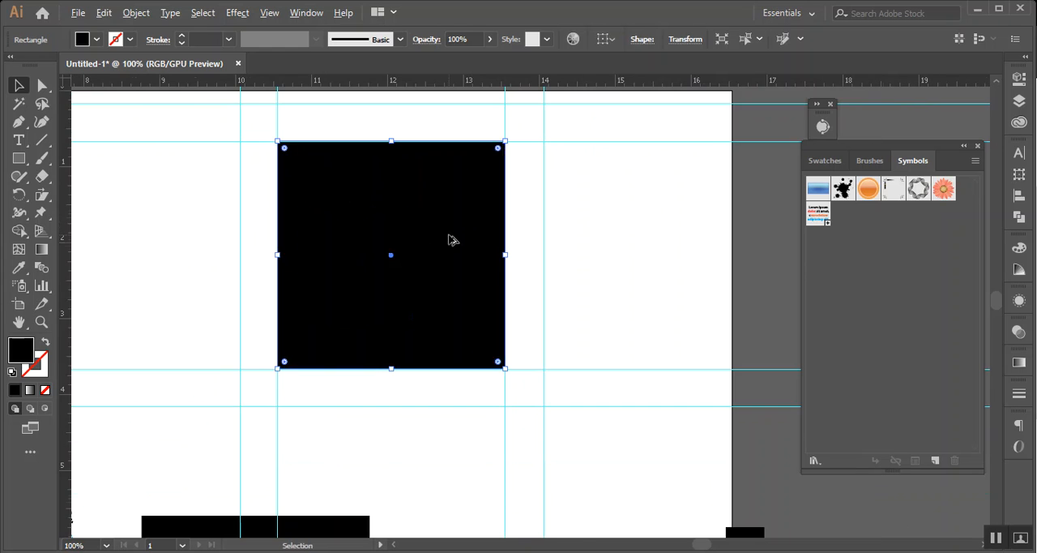
click(673, 42)
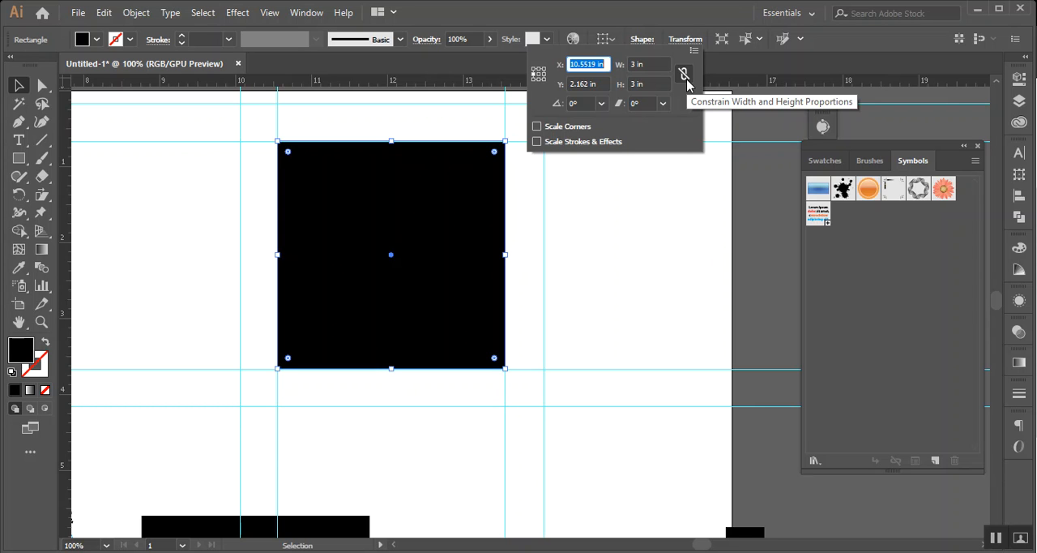
click(539, 75)
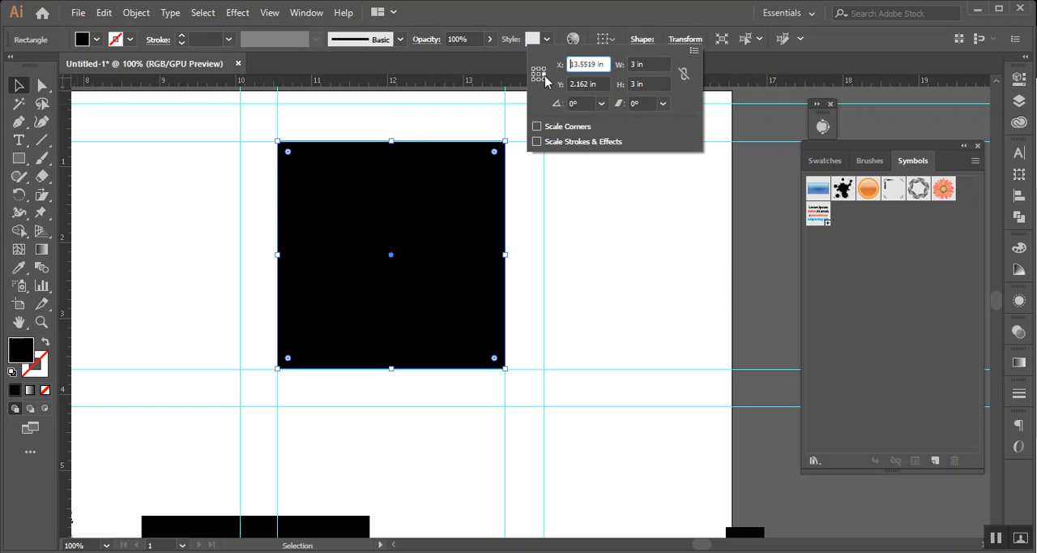
click(650, 64)
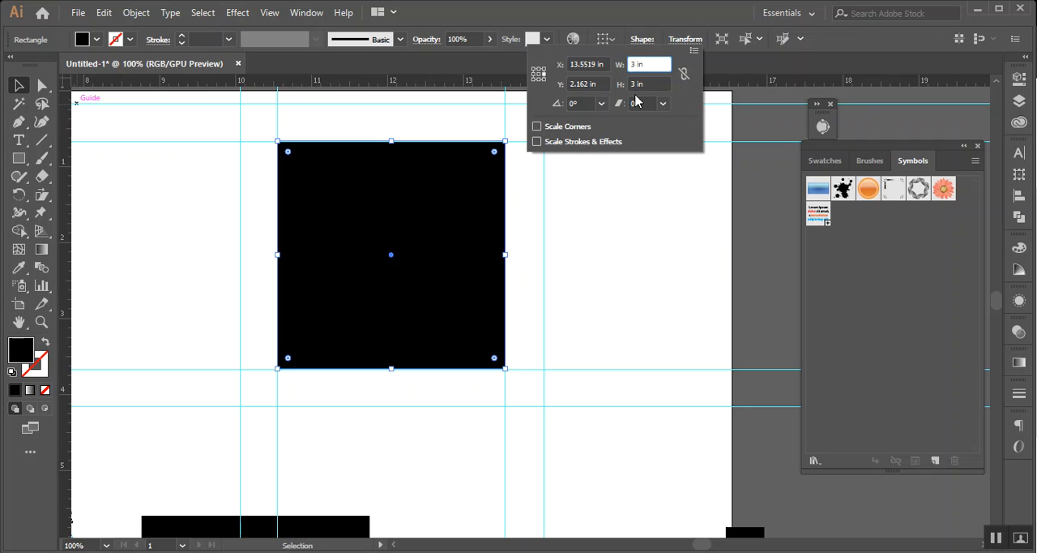
text(.)
key(Tab)
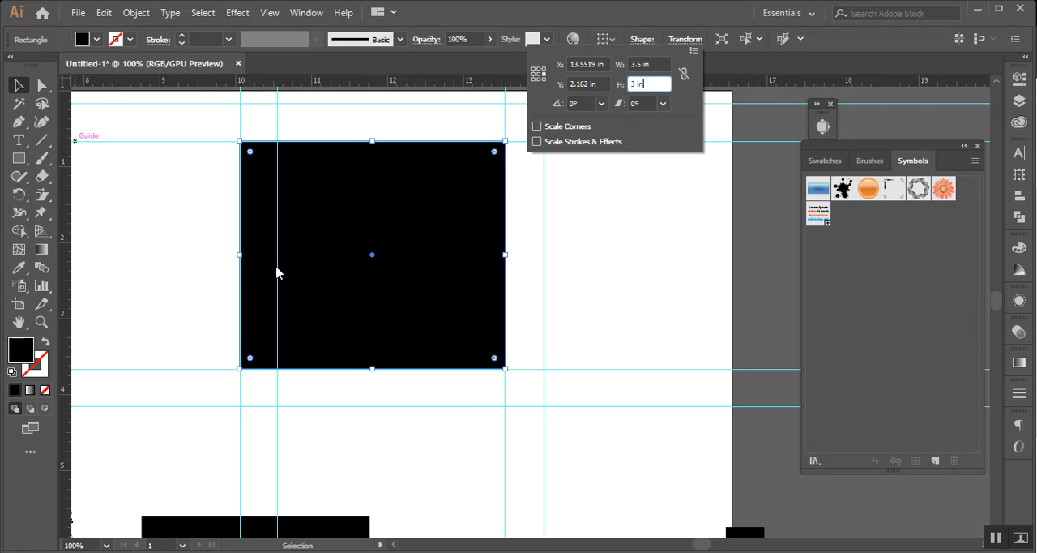
Set the upper square's width back to 3 in and deselect it
click(642, 68)
text(3 in)
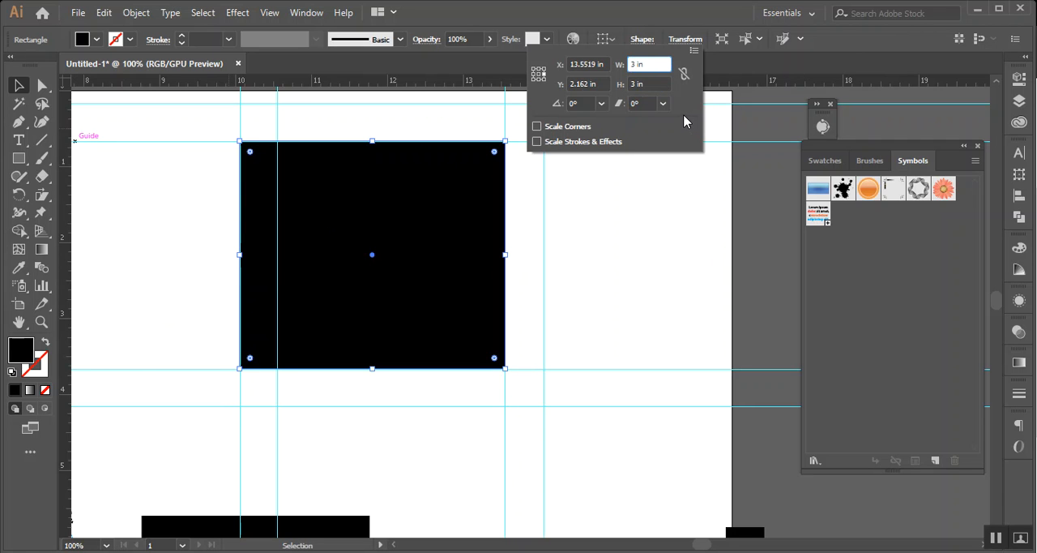
key(Return)
click(704, 180)
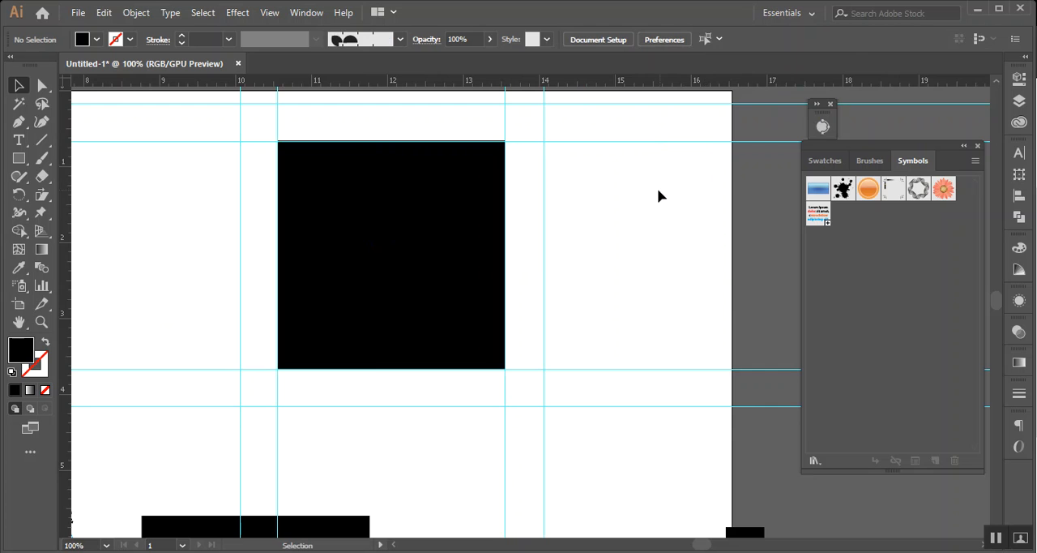
Delete the small black square at the artboard's right edge and the large square below the guides
scroll(646, 194, down, 2)
drag(637, 218, 426, 147)
drag(165, 336, 591, 294)
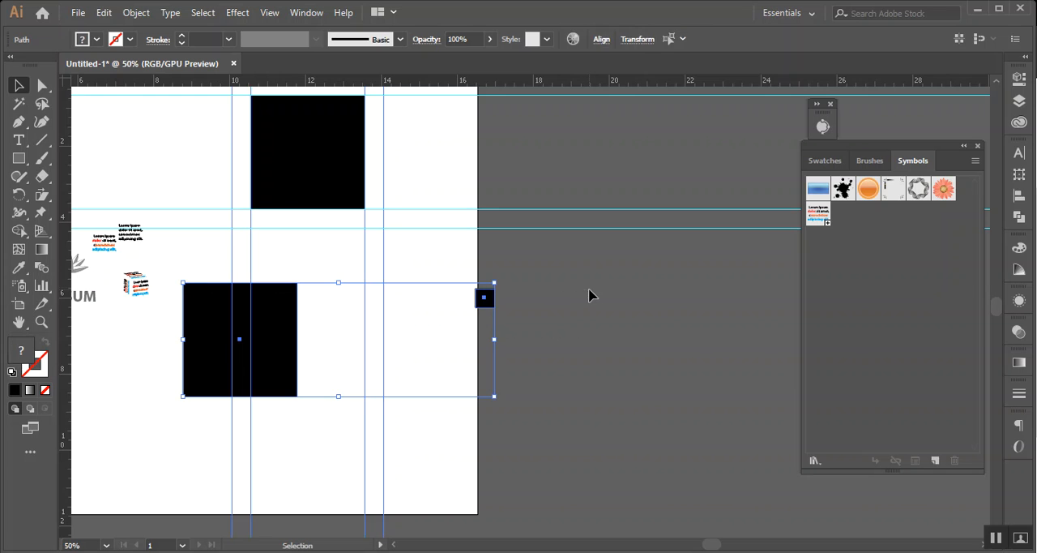
click(623, 303)
click(484, 297)
key(Delete)
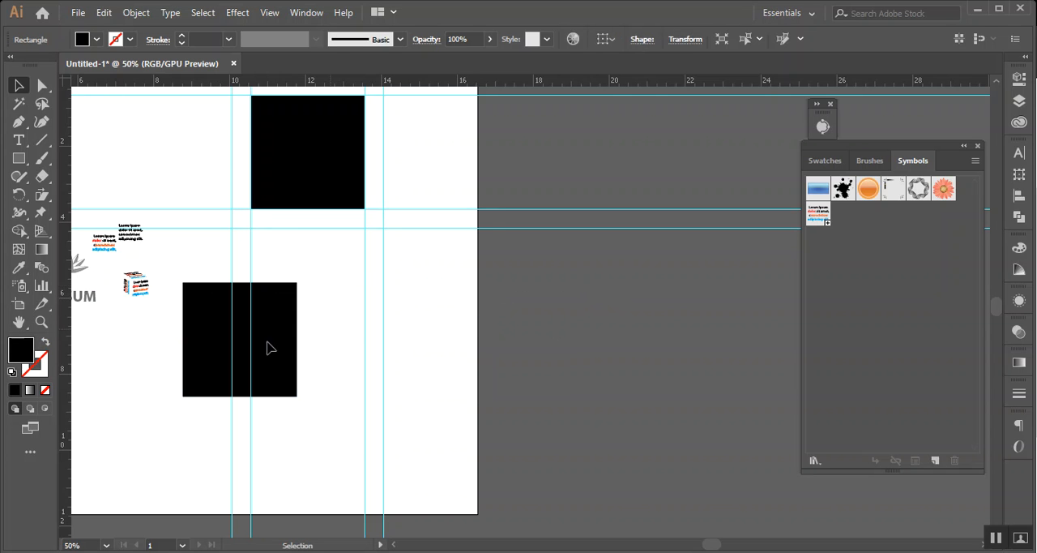
click(208, 352)
key(Delete)
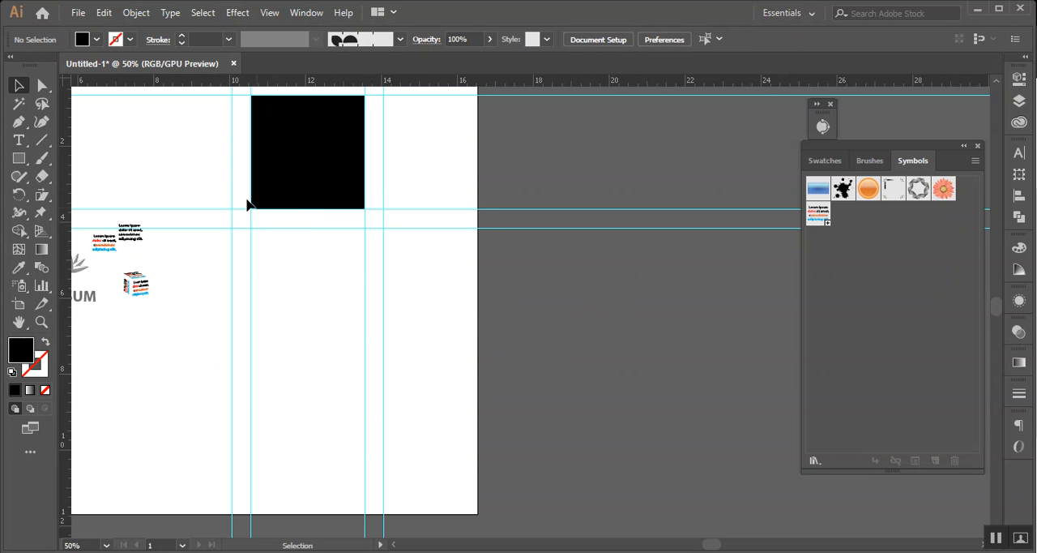
Copy the remaining square diagonally down to the right, corner to corner, and repeat the copy into a descending row of squares
click(313, 167)
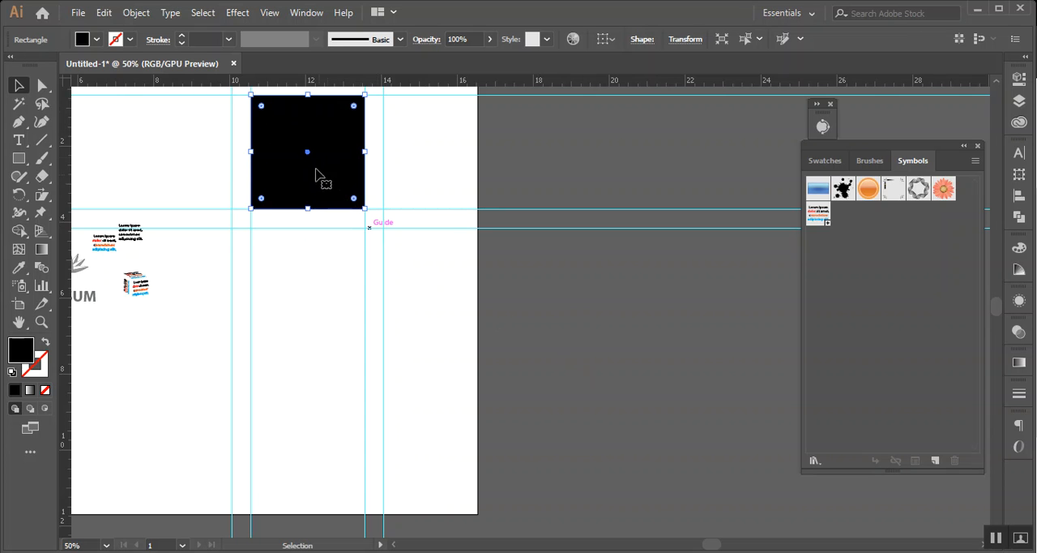
drag(301, 141, 412, 251)
scroll(483, 284, down, 3)
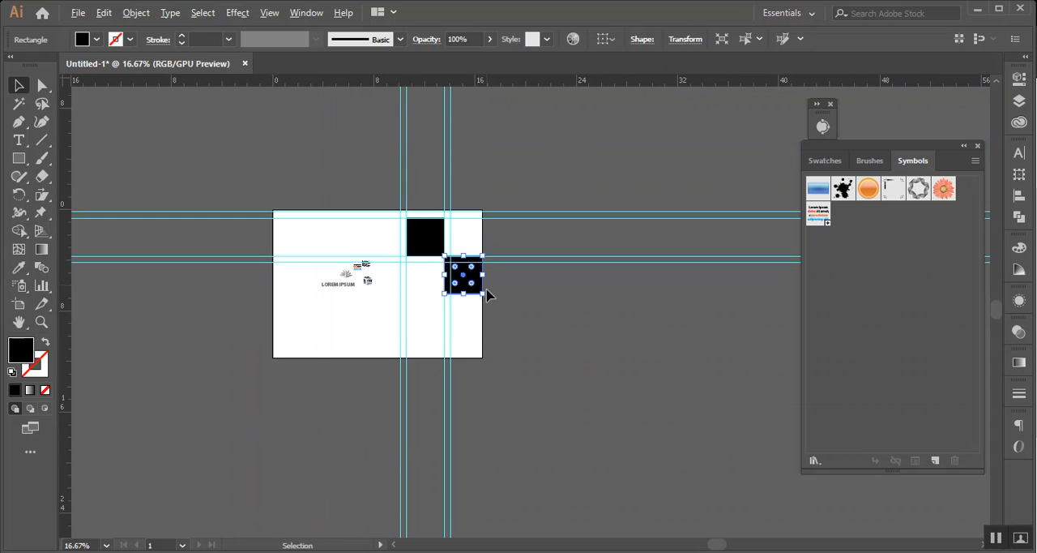
key(ctrl+d)
key(ctrl+d)
key(ctrl+d)
key(ctrl+d)
key(ctrl+d)
key(ctrl+d)
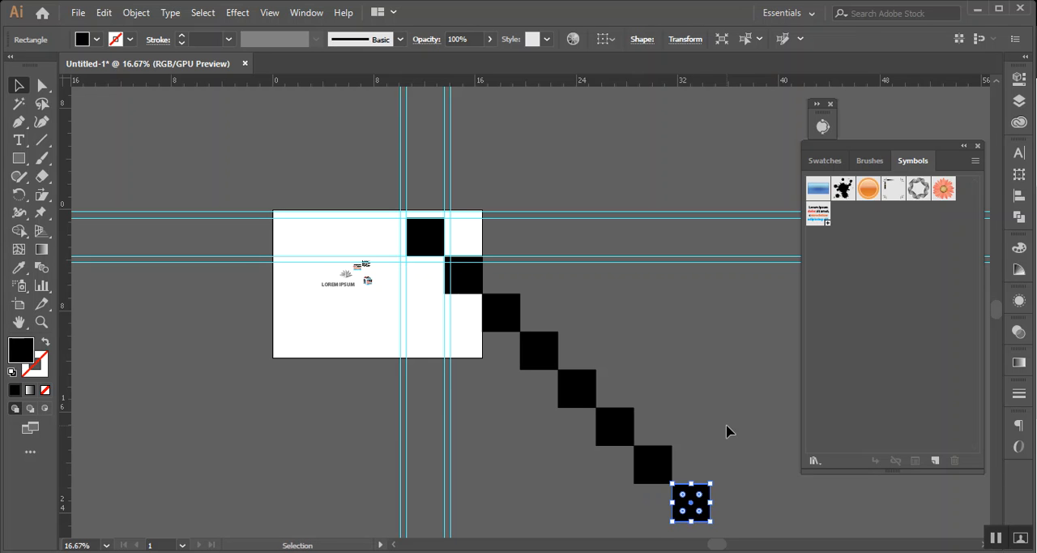
Undo the repeated diagonal copies of the square
key(ctrl+z)
key(ctrl+z)
key(ctrl+z)
key(ctrl+z)
key(ctrl+z)
key(ctrl+z)
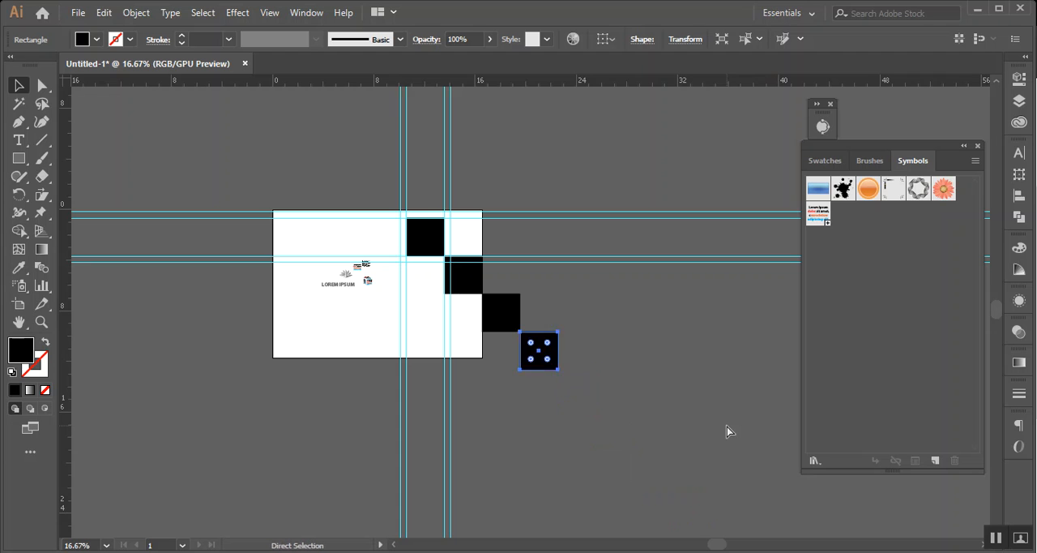
key(ctrl+z)
Open the Move settings for the black square and set its offset to 3 in horizontally and 0 in vertically
scroll(640, 343, up, 3)
scroll(470, 349, down, 2)
drag(359, 264, 471, 336)
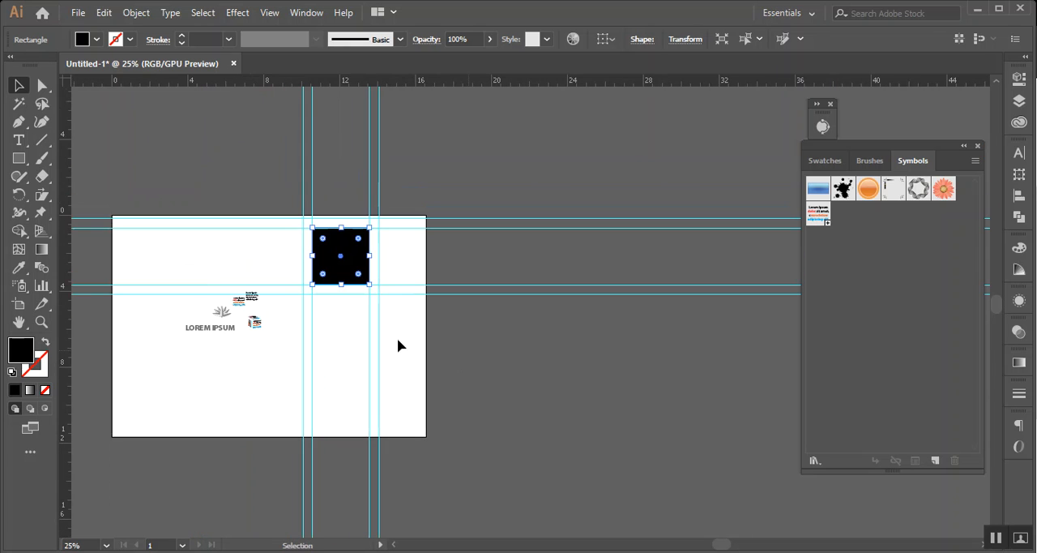
double_click(20, 86)
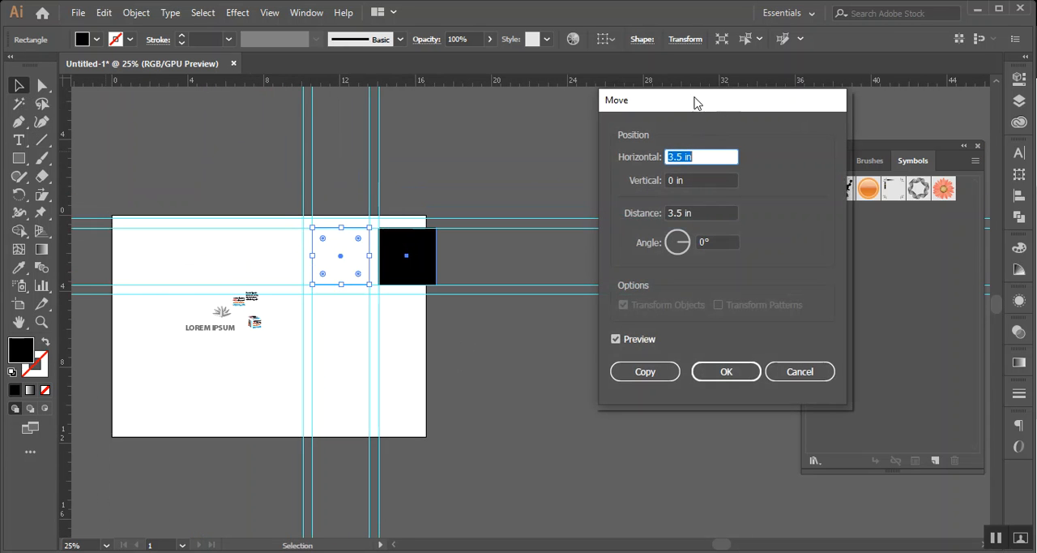
drag(695, 102, 671, 96)
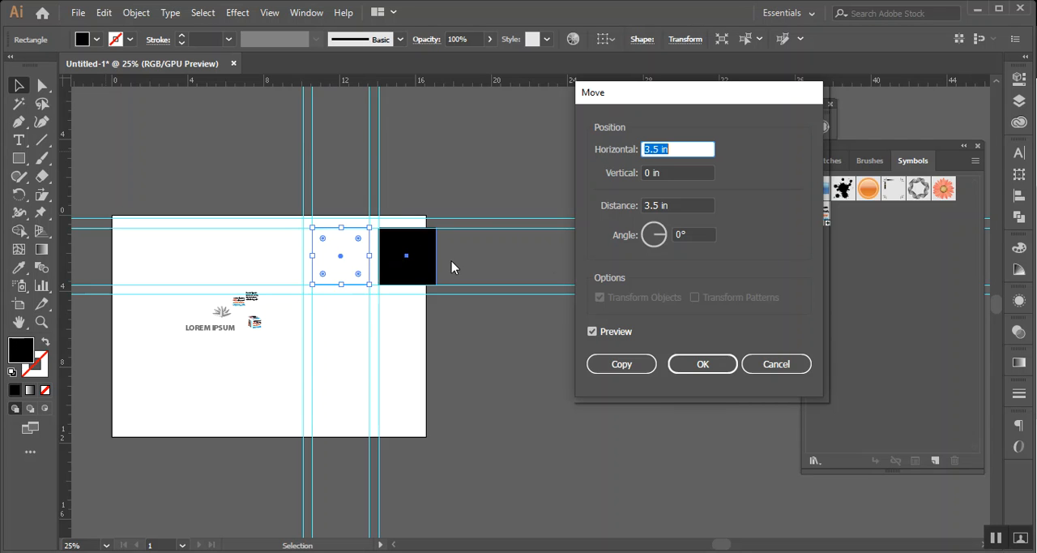
click(653, 206)
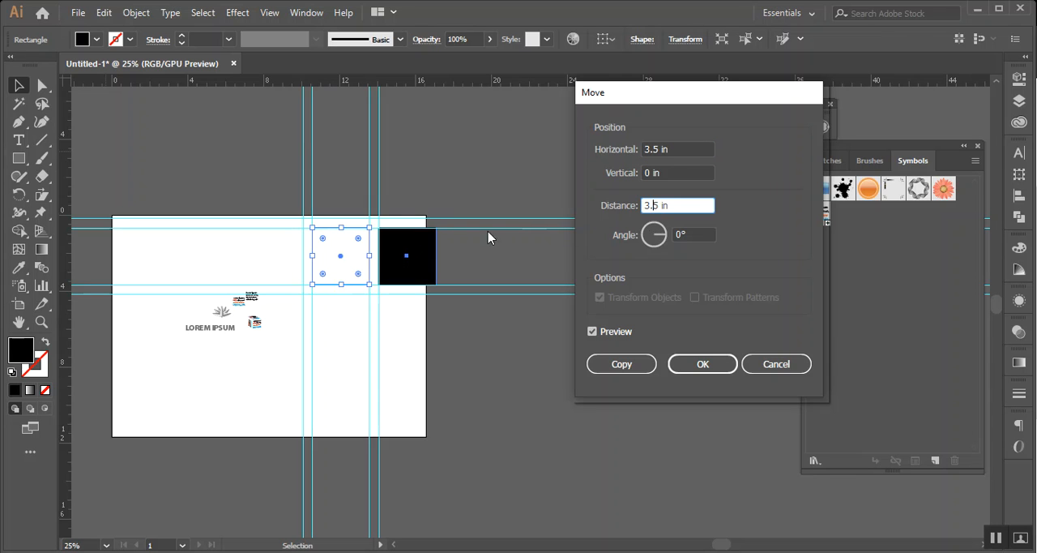
drag(658, 206, 614, 209)
text(0)
click(670, 173)
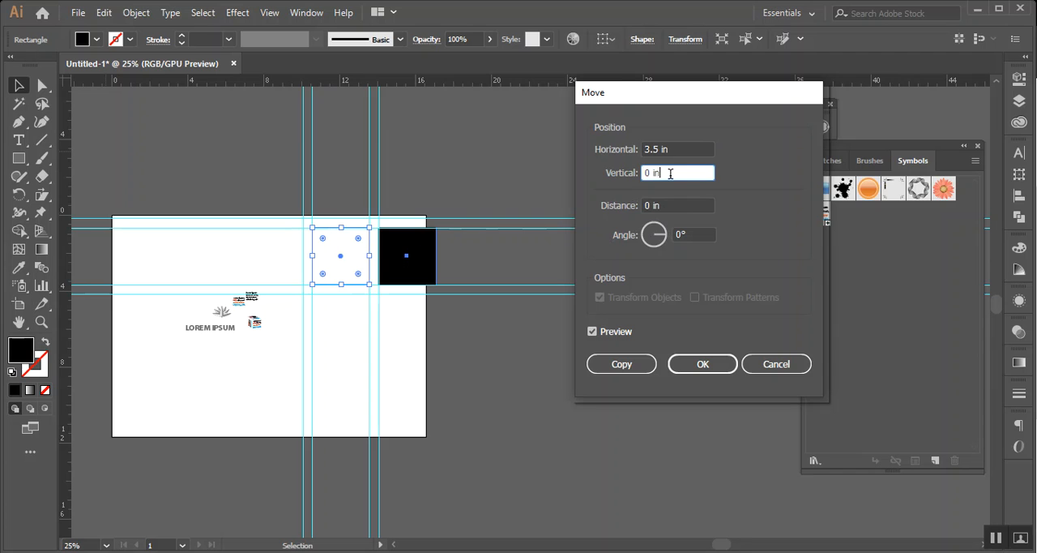
click(683, 146)
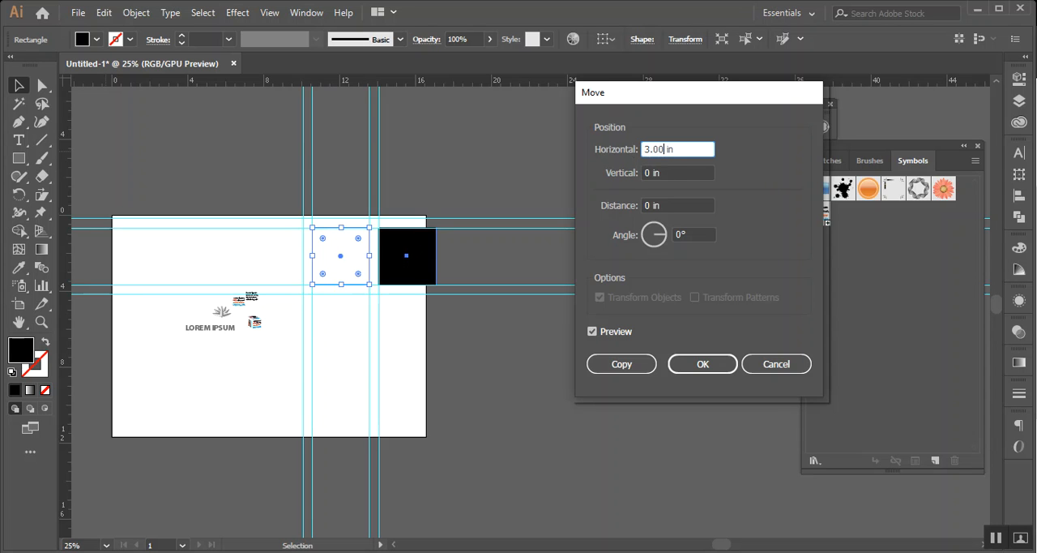
key(BackSpace)
click(670, 173)
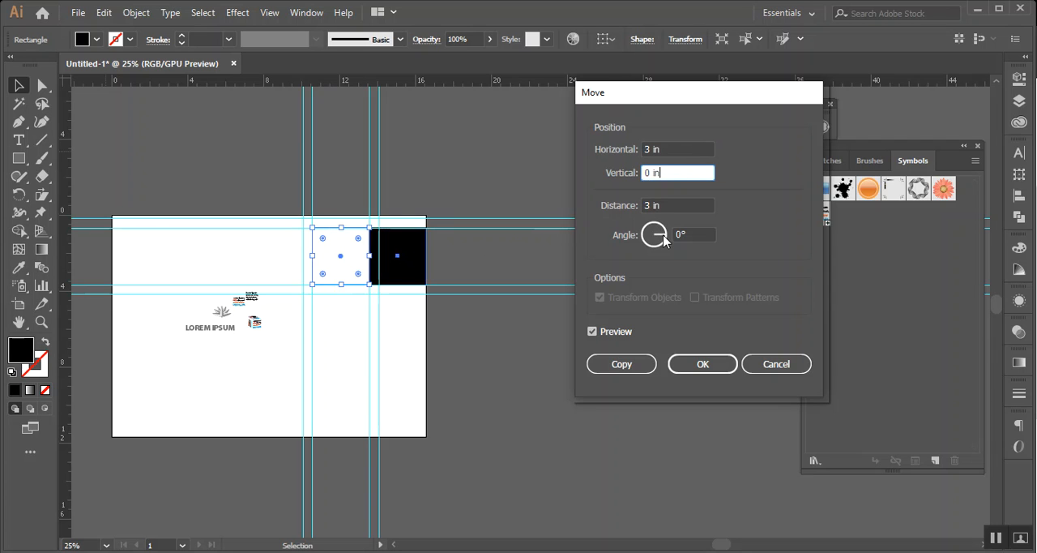
Try different move directions, ending at a 45° angle, set the distance to 0 in and copy the square
drag(663, 240, 664, 248)
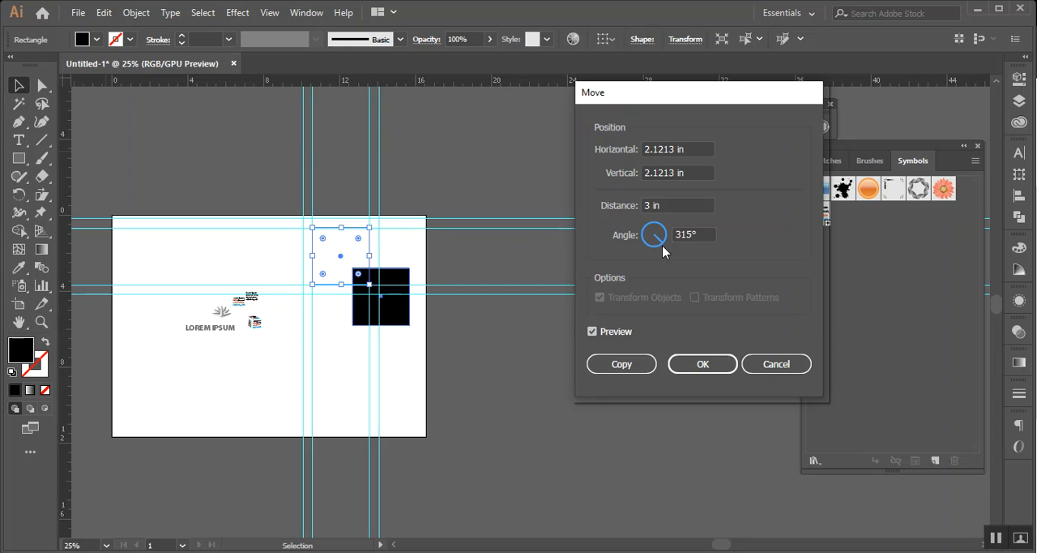
drag(659, 245, 637, 235)
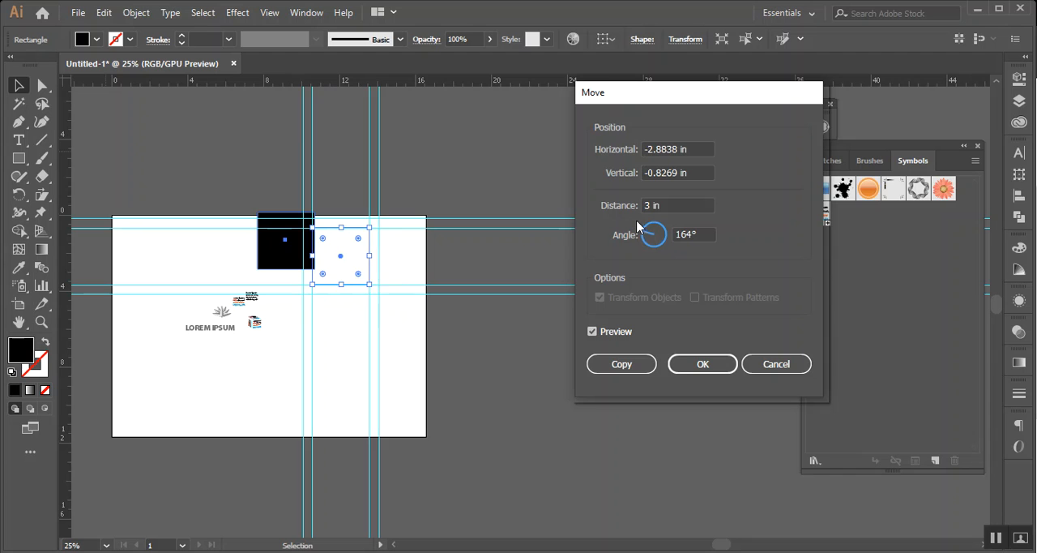
drag(646, 236, 668, 231)
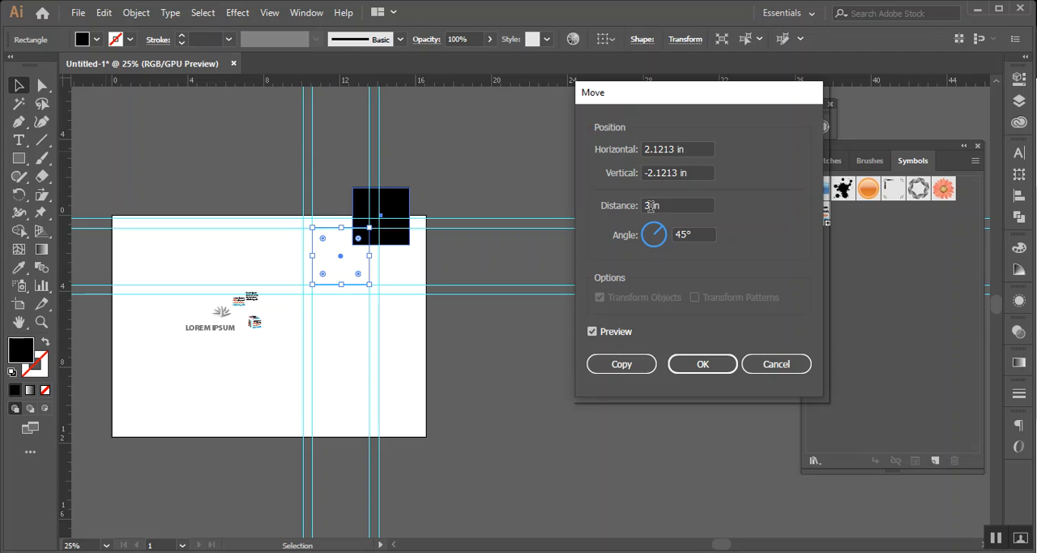
drag(651, 206, 645, 205)
text(0)
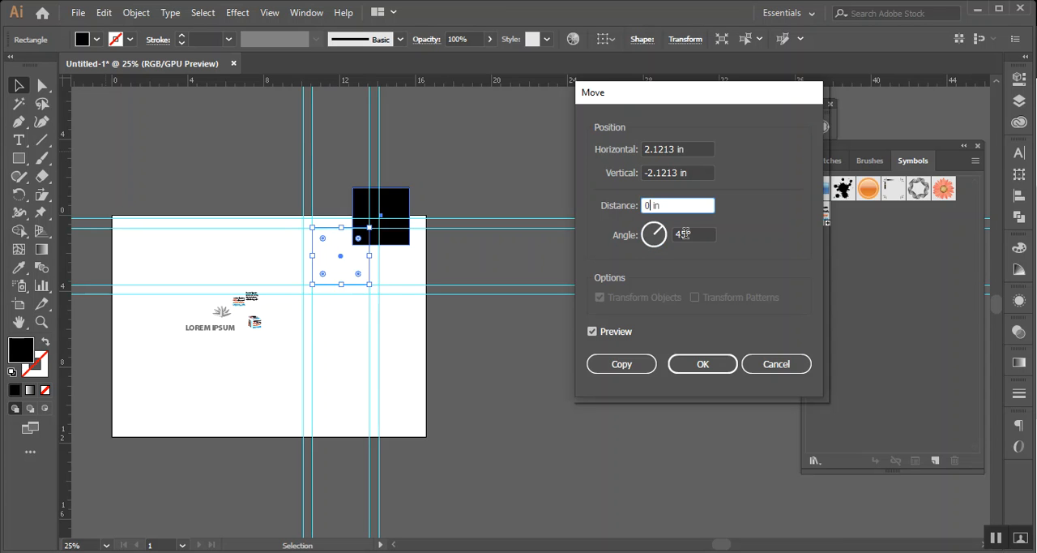
click(697, 235)
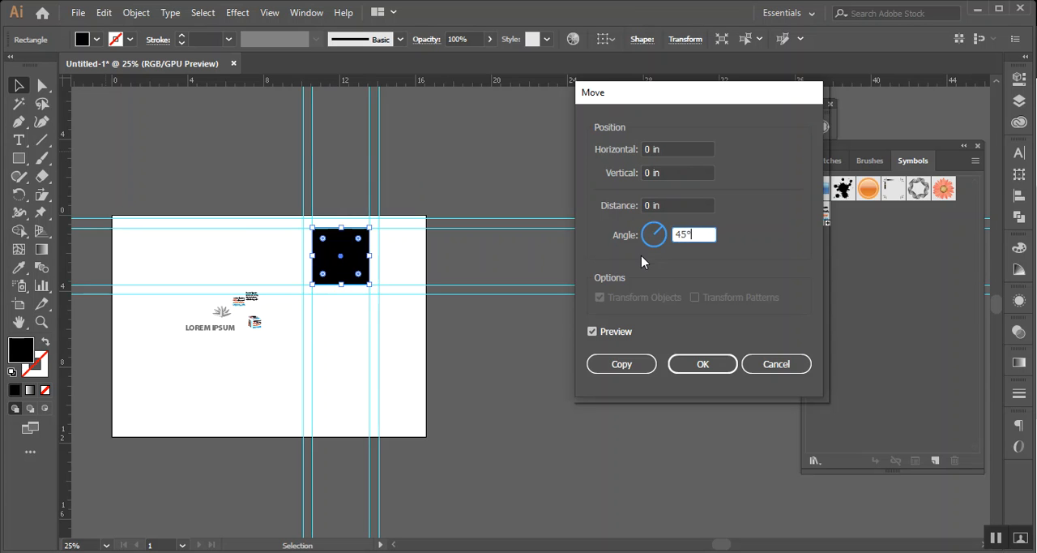
click(624, 364)
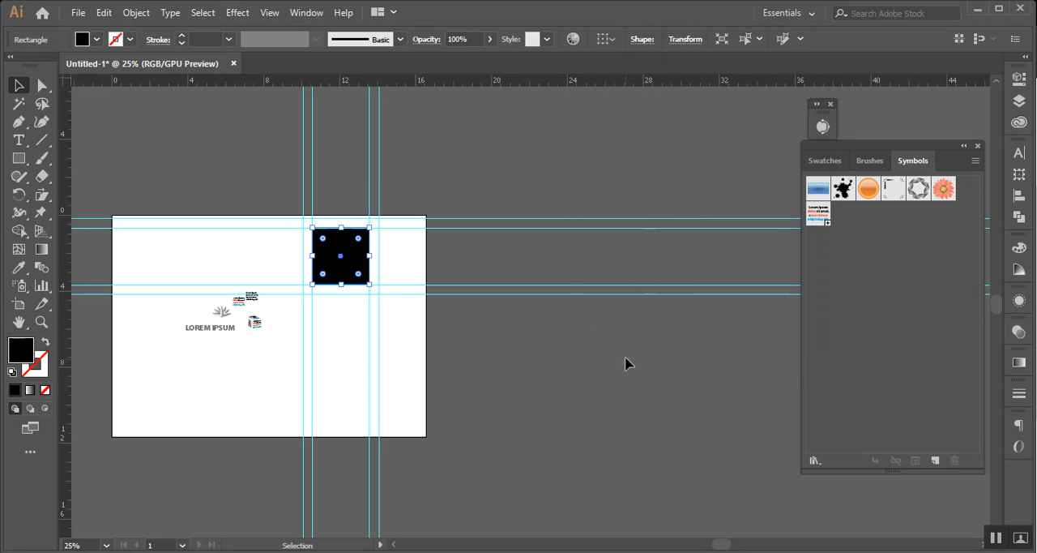
Step back through the recent edits, redo them until the upper square has its full size again, and select it
key(a)
key(ctrl+z)
key(ctrl+z)
key(ctrl+z)
key(ctrl+z)
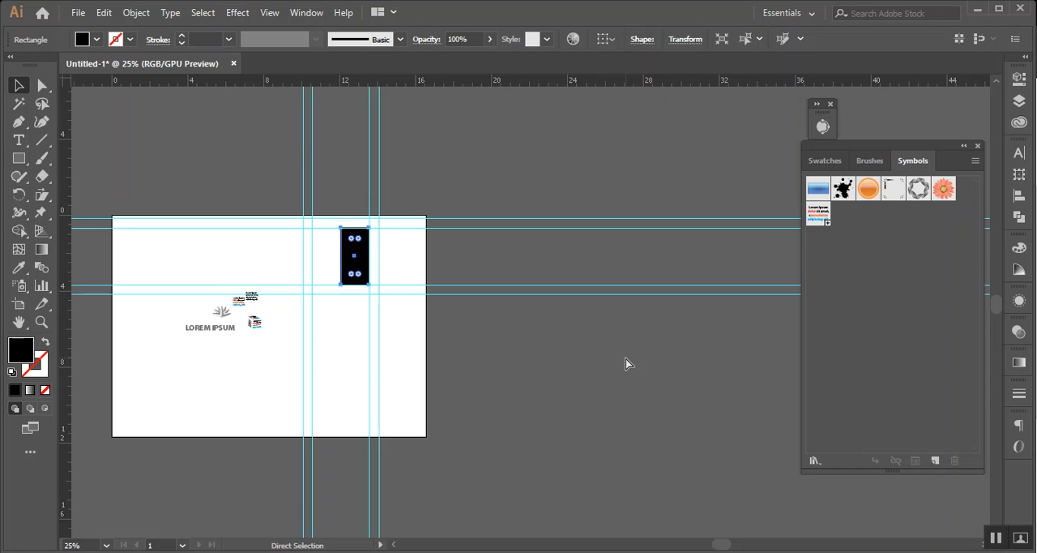
key(v)
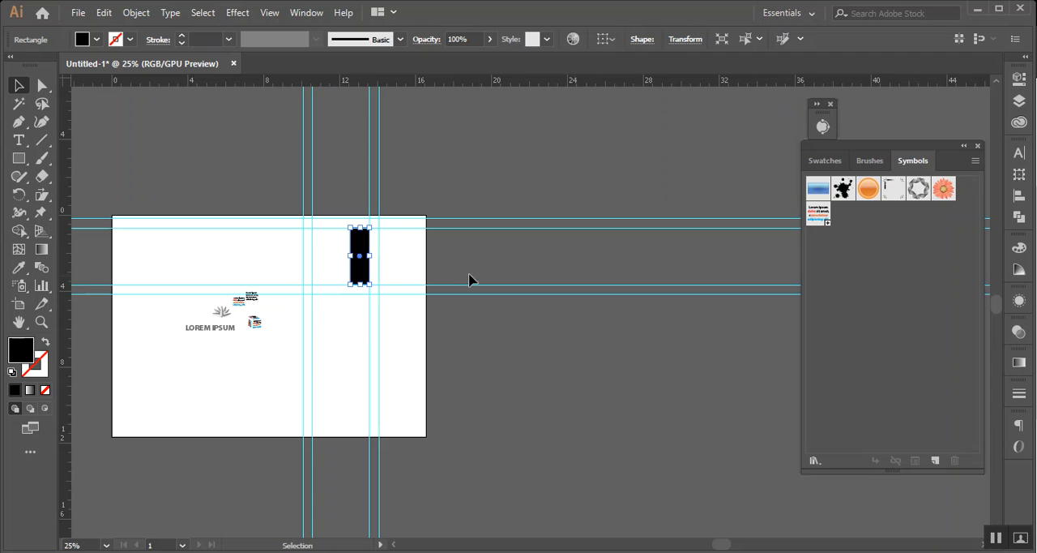
key(ctrl+shift+z)
key(ctrl+shift+z)
key(ctrl+shift+z)
key(ctrl+shift+z)
key(ctrl+shift+z)
key(ctrl+shift+z)
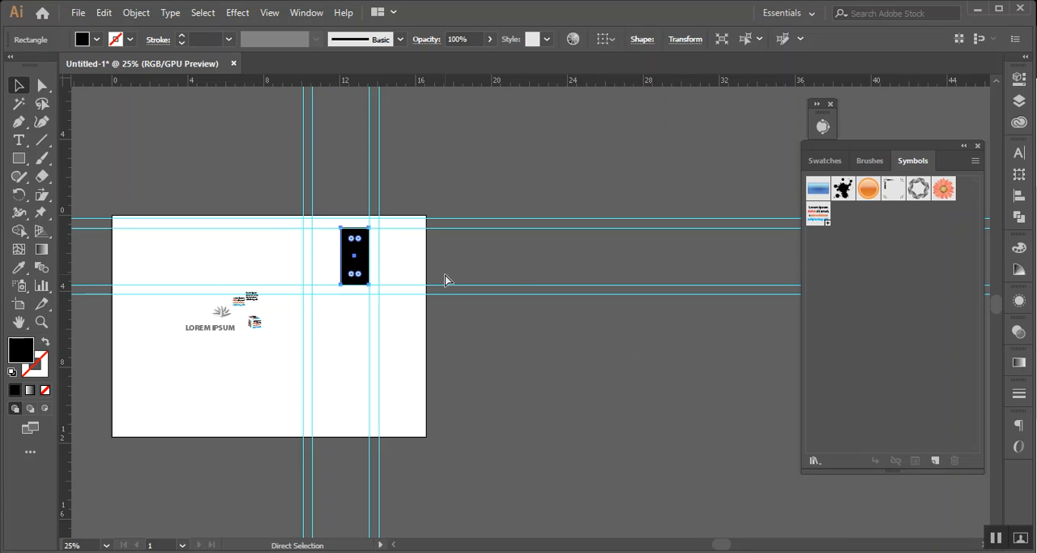
click(458, 270)
click(347, 270)
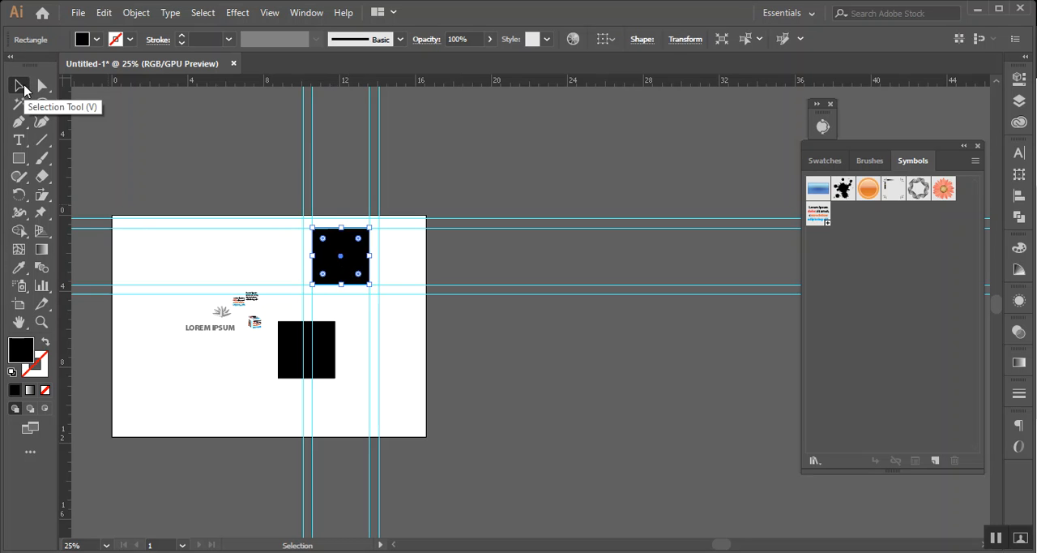
Open the Move settings for the upper square and set the move angle to 45°
double_click(20, 86)
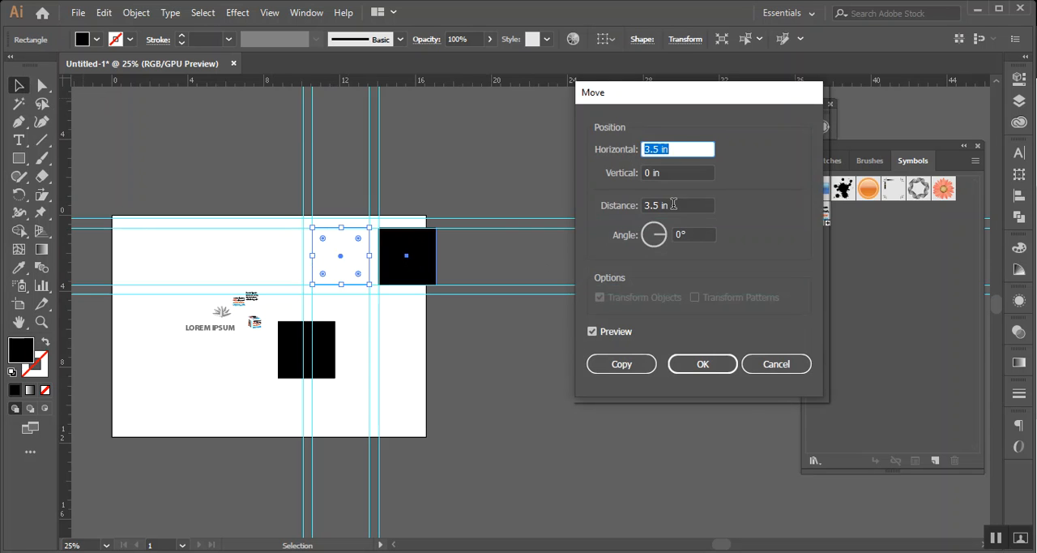
drag(663, 239, 673, 221)
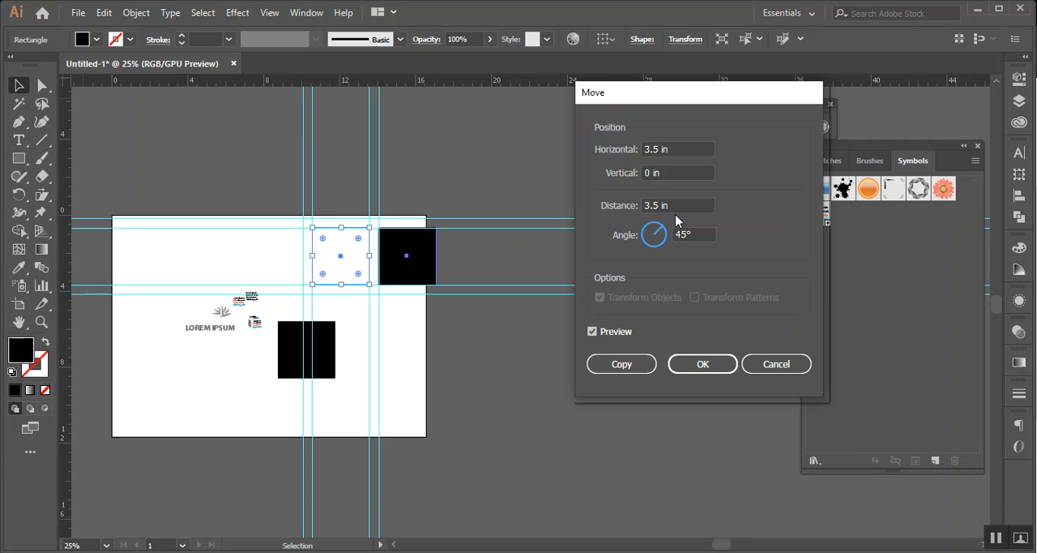
drag(675, 213, 675, 213)
click(686, 233)
key(Down)
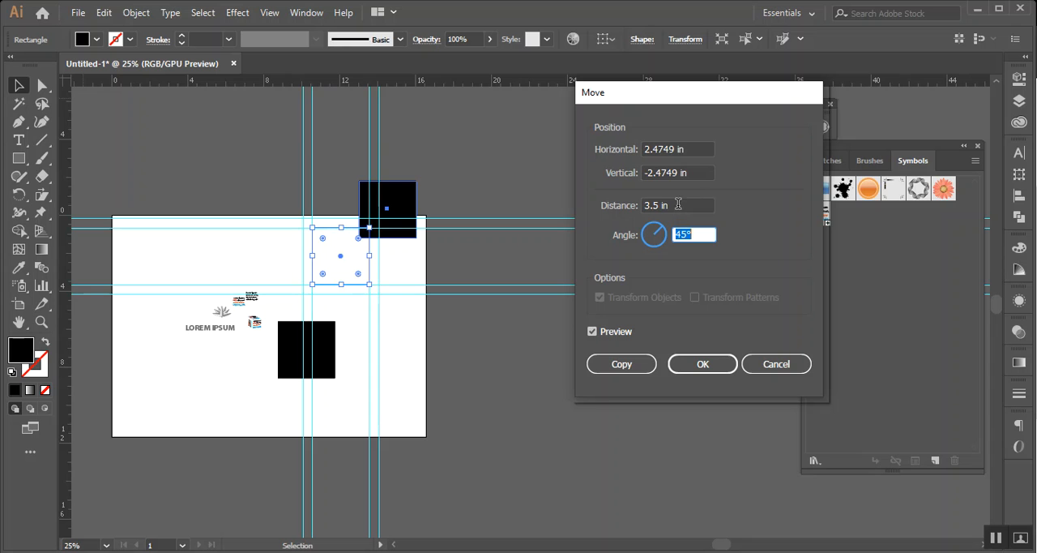
Set the square's vertical move offset to -3 in
click(692, 172)
key(Down)
key(Down)
key(Down)
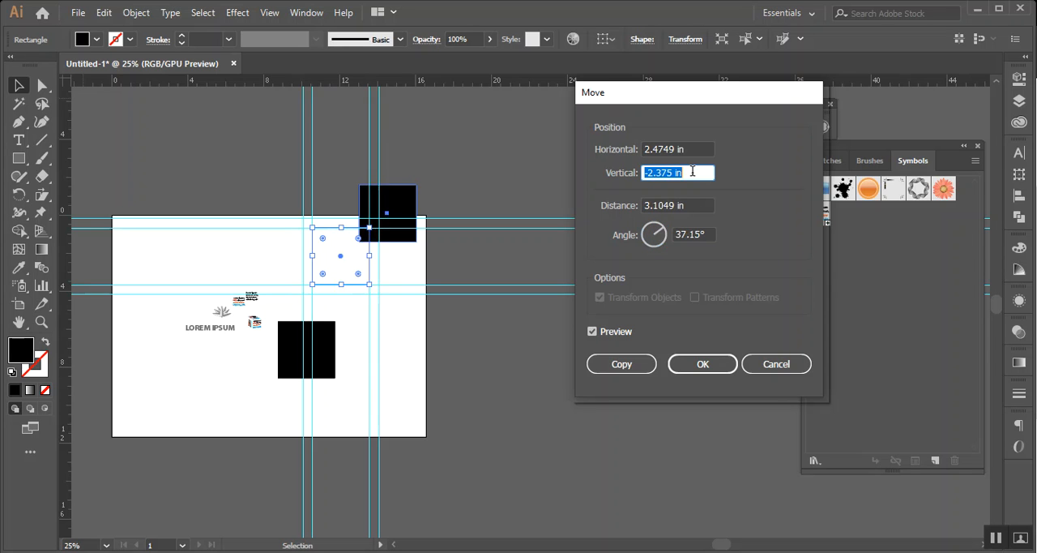
key(Down)
key(Down)
key(Down)
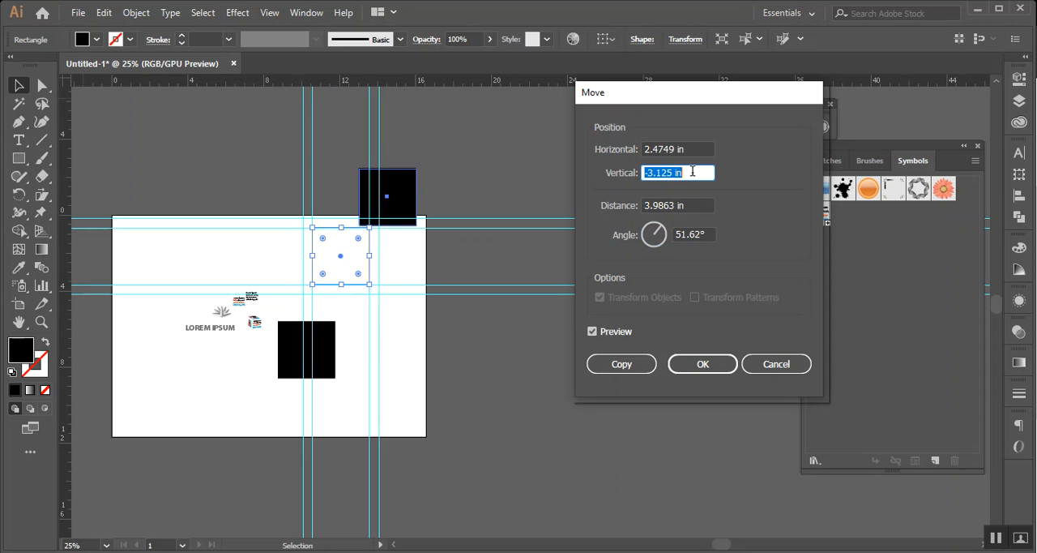
key(Up)
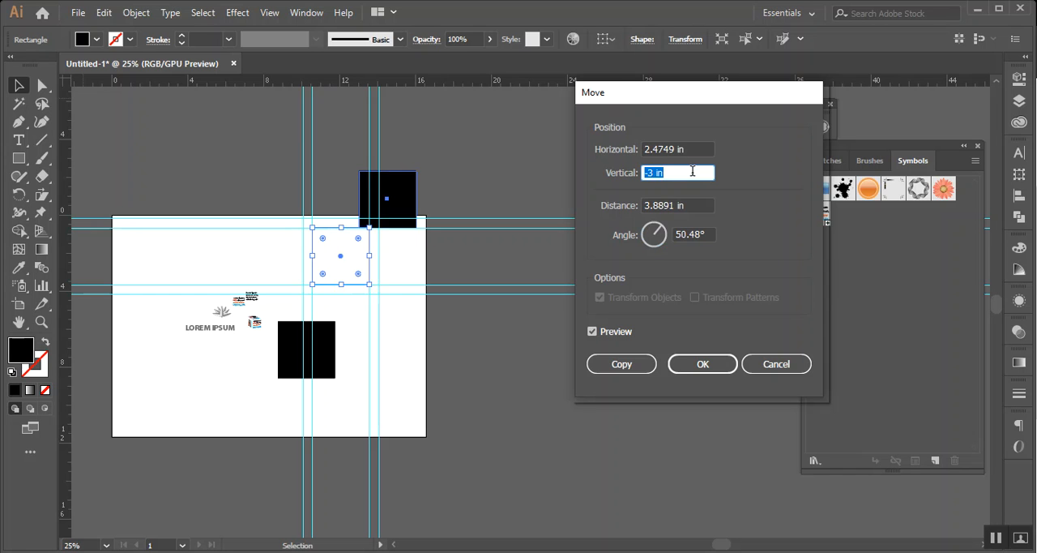
Set the horizontal move offset to 3 in and create the shifted square as a copy
click(655, 144)
key(Down)
key(Up)
key(Up)
key(Up)
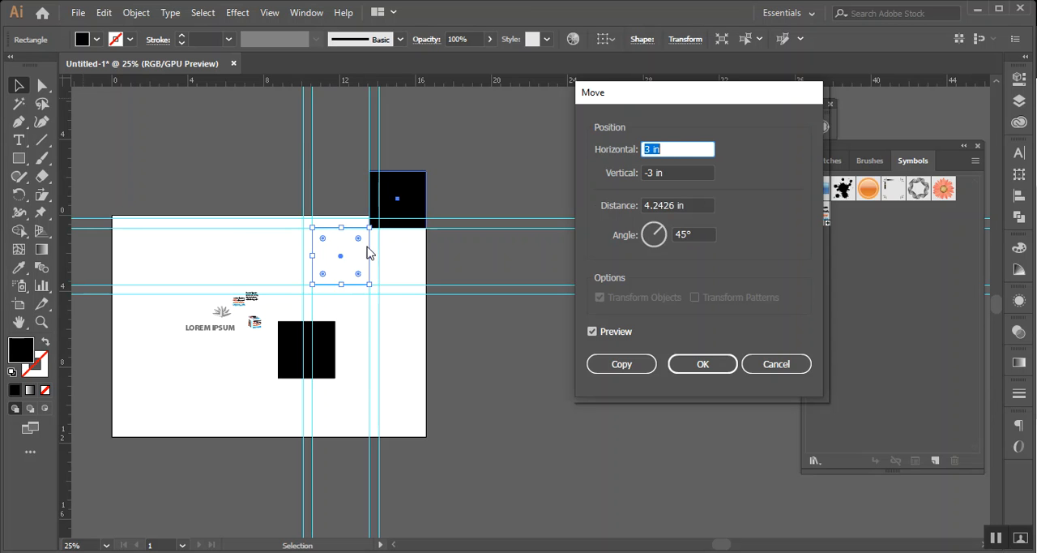
click(618, 366)
Repeat the diagonal copy to build a long row of squares rising to the upper right, corner to corner
key(ctrl+d)
scroll(611, 316, down, 3)
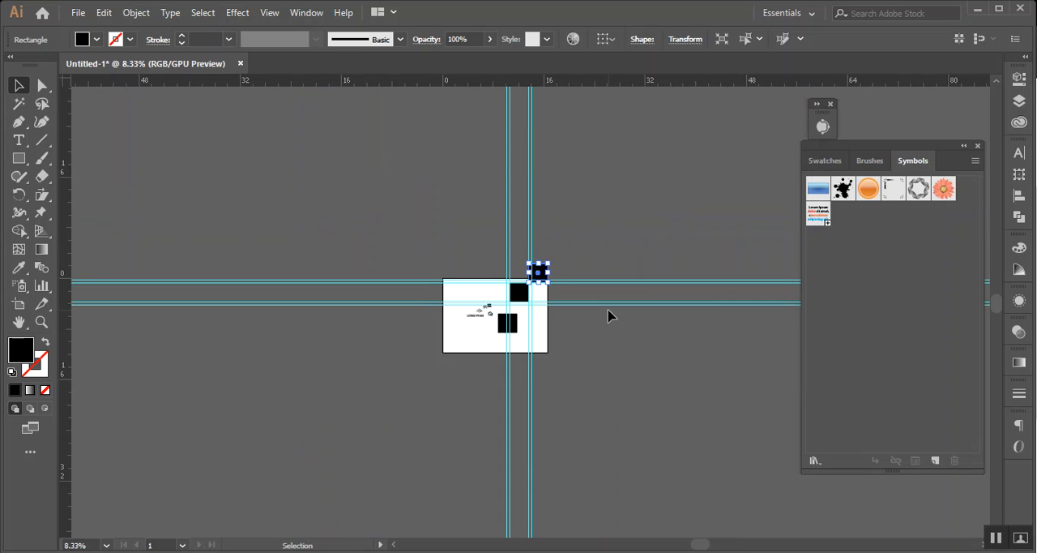
key(ctrl+d)
key(ctrl+d)
key(ctrl+d)
key(ctrl+d)
key(ctrl+d)
key(ctrl+d)
key(ctrl+d)
key(ctrl+d)
key(ctrl+d)
scroll(610, 315, up, 3)
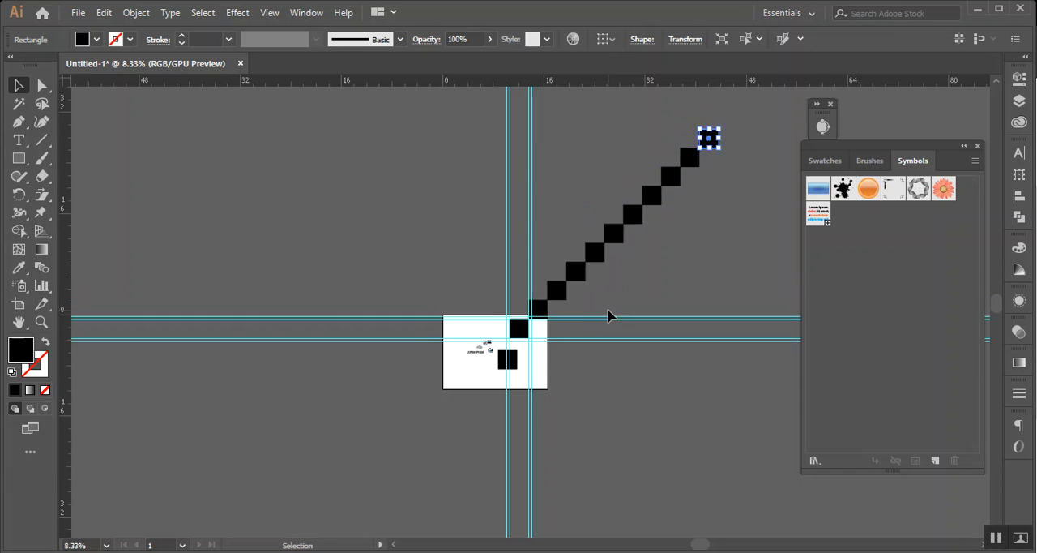
Select the whole diagonal row of squares and copy it about 0.54 in to the right and 3.44 in down
drag(447, 154, 716, 354)
click(775, 270)
right_click(767, 256)
click(823, 394)
drag(436, 140, 771, 394)
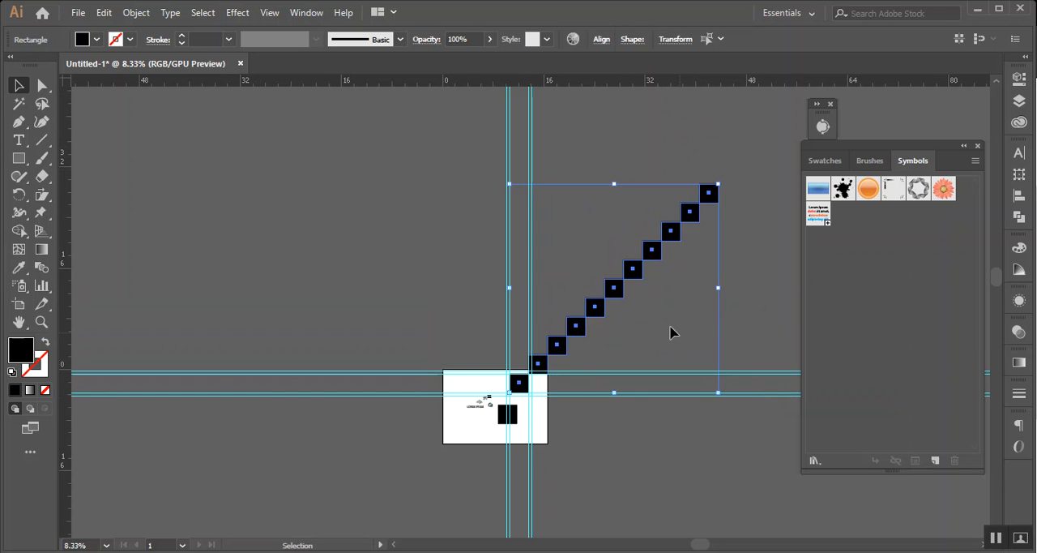
scroll(641, 303, up, 2)
scroll(568, 291, down, 1)
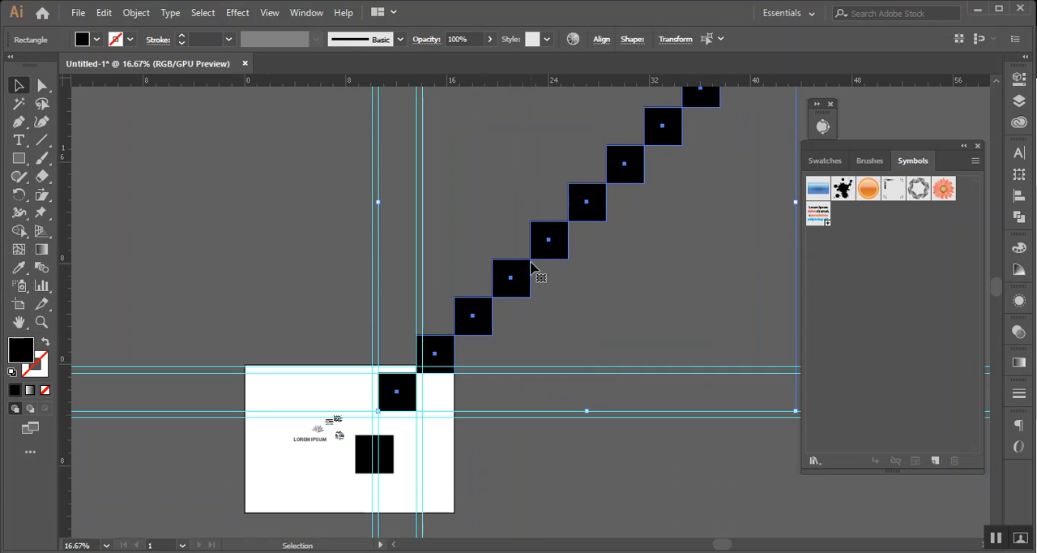
drag(553, 258, 552, 299)
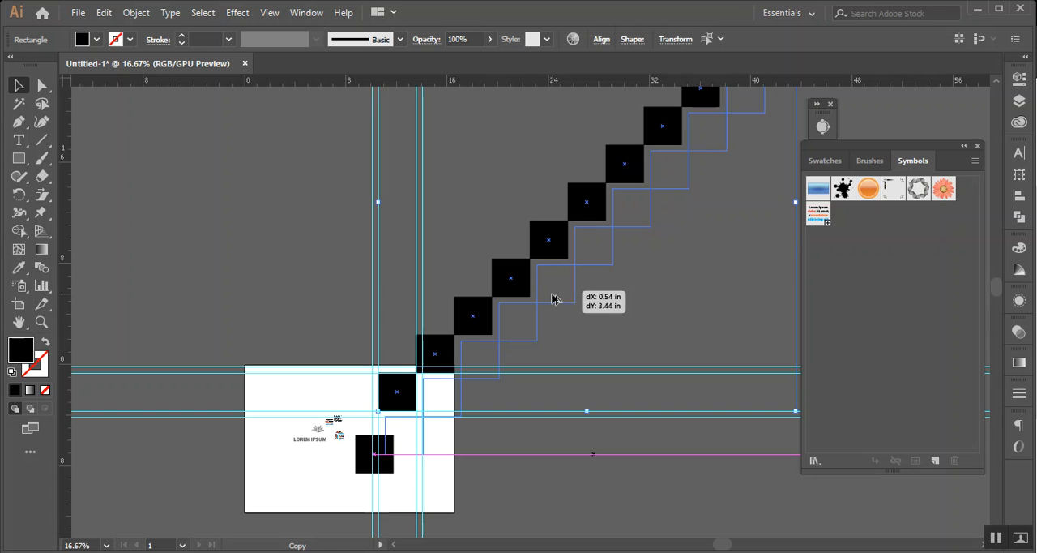
drag(552, 299, 555, 300)
scroll(555, 300, down, 2)
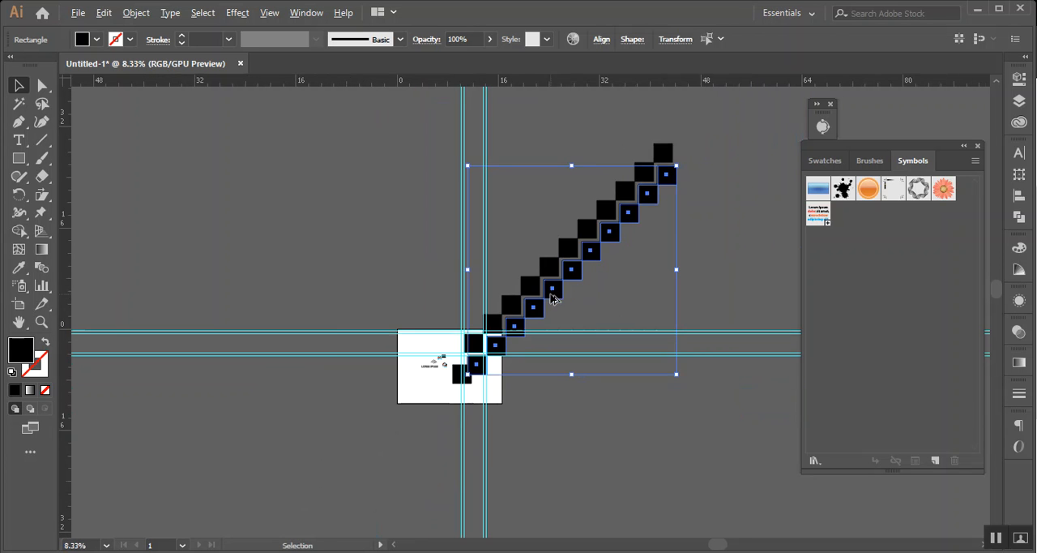
Select the diagonal rows with the lone lower square and repeat the downward copy until the squares form a large block
drag(720, 208, 588, 202)
click(623, 236)
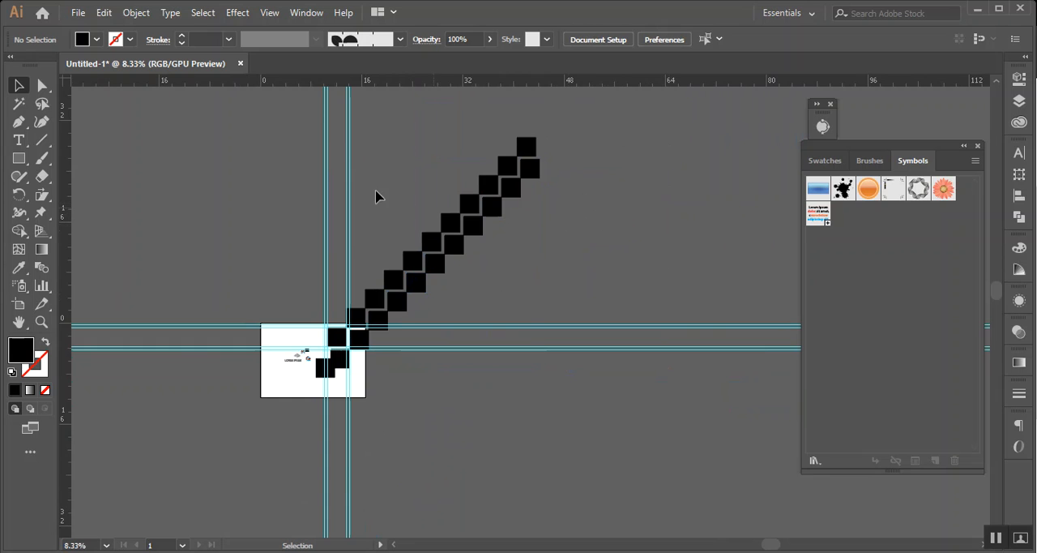
click(595, 386)
key(a)
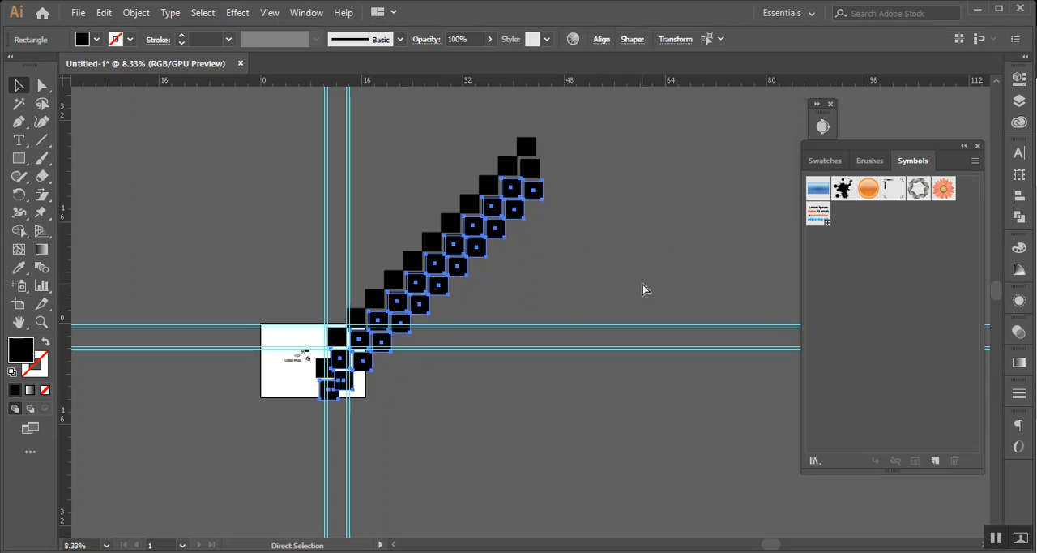
key(ctrl+d)
key(ctrl+d)
key(ctrl+d)
key(ctrl+d)
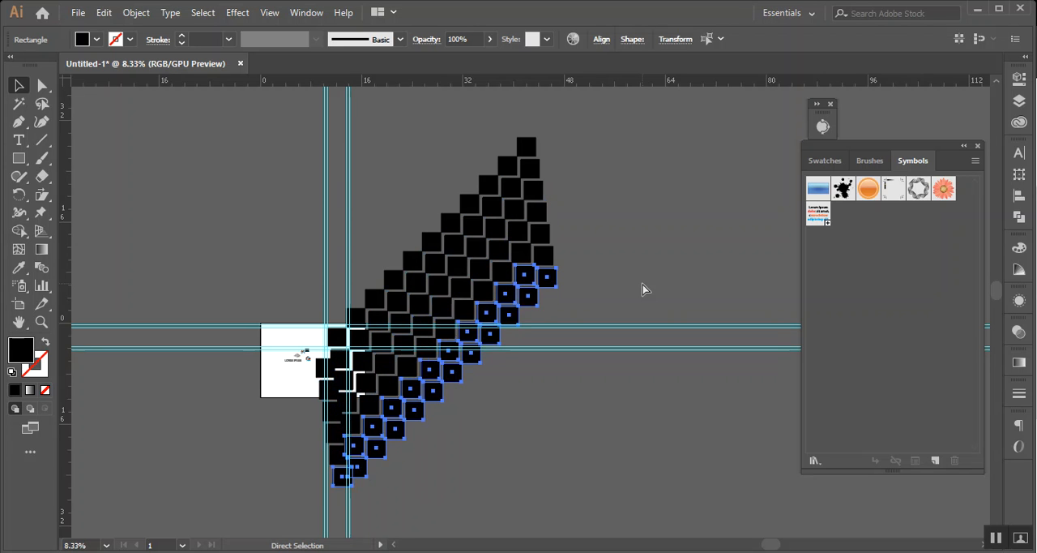
key(ctrl+d)
key(ctrl+d)
key(ctrl+d)
key(ctrl+d)
key(v)
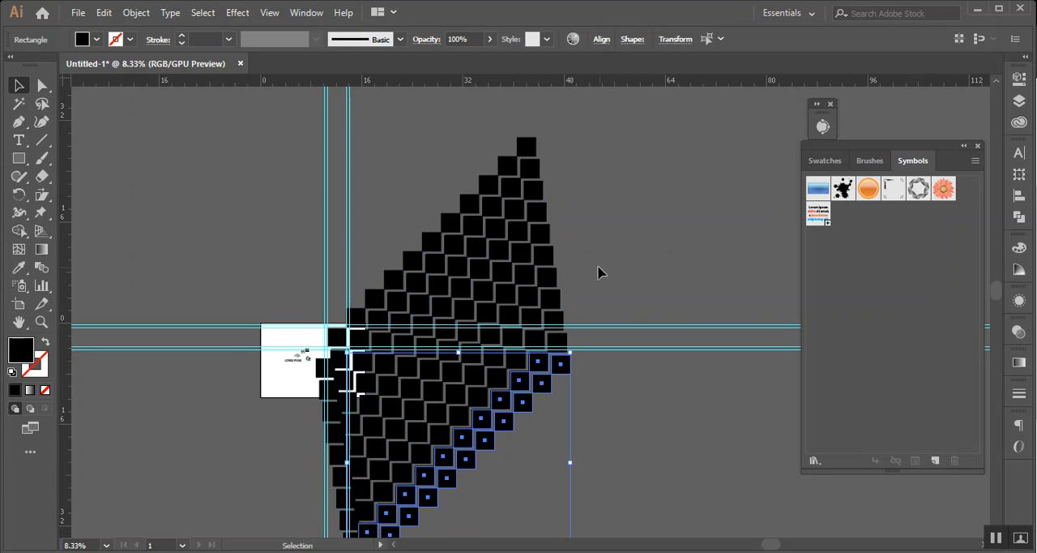
scroll(534, 342, up, 3)
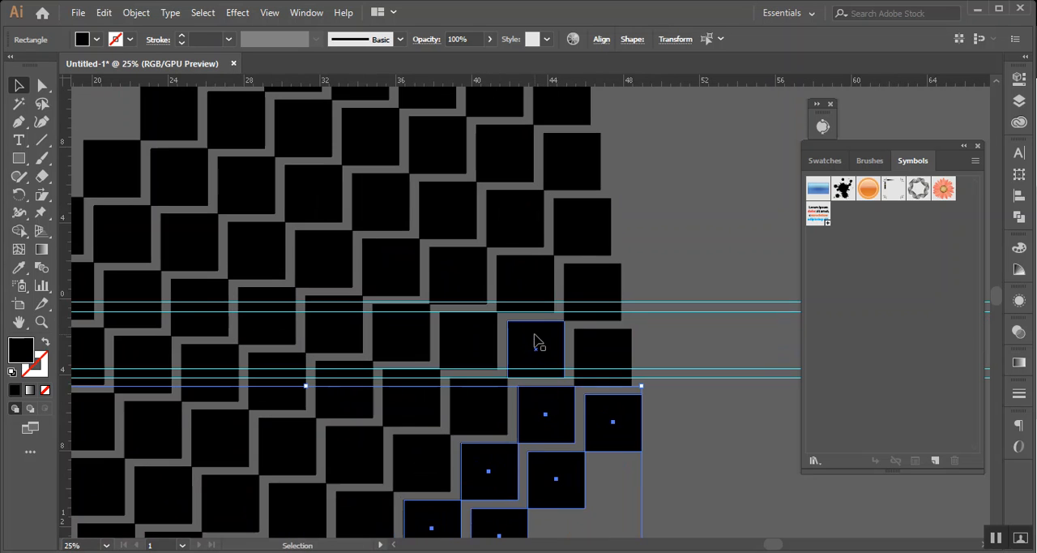
Select the large block of repeated squares beside the artboard and delete it
scroll(535, 342, up, 10)
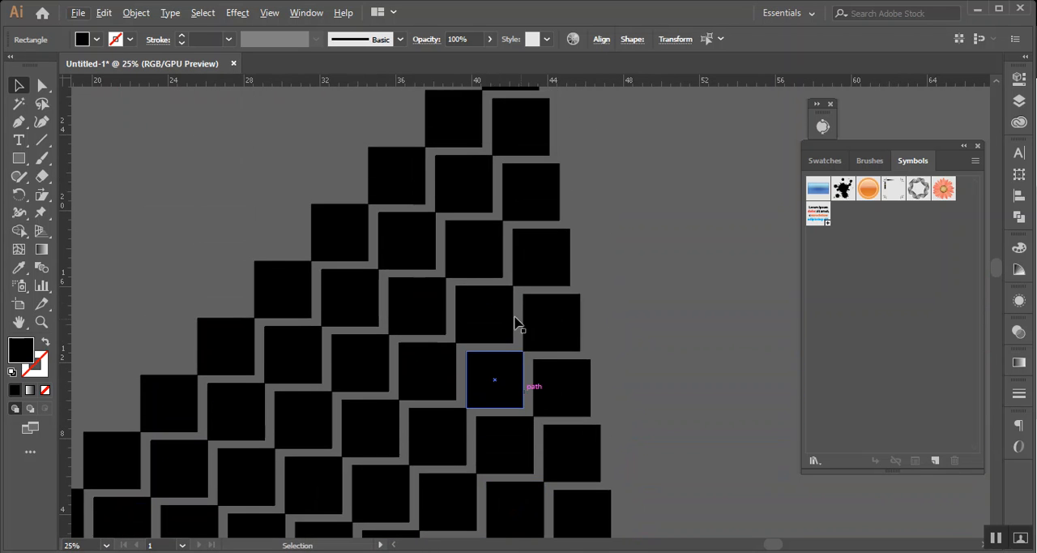
click(343, 223)
click(395, 262)
scroll(466, 239, down, 3)
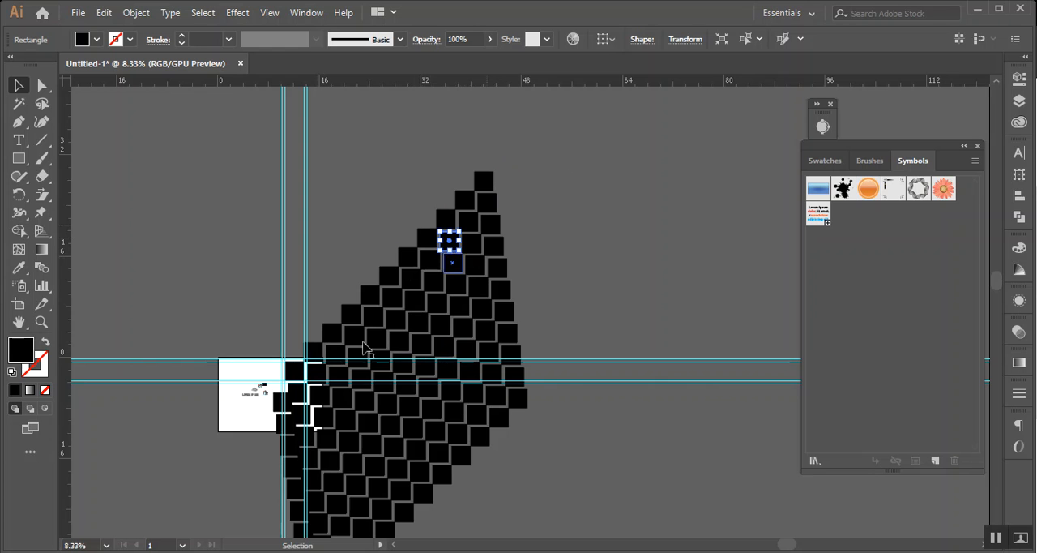
scroll(308, 372, down, 3)
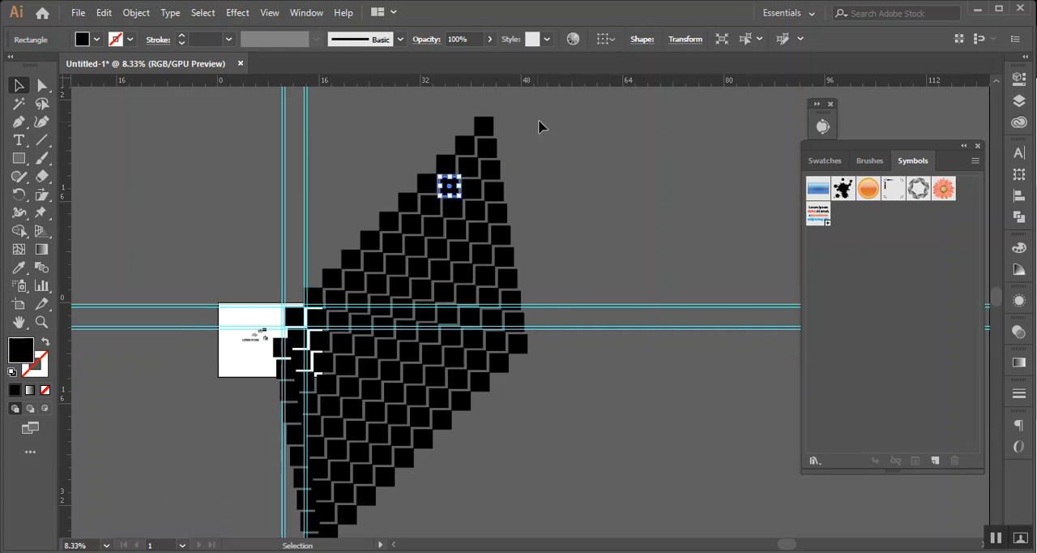
click(332, 513)
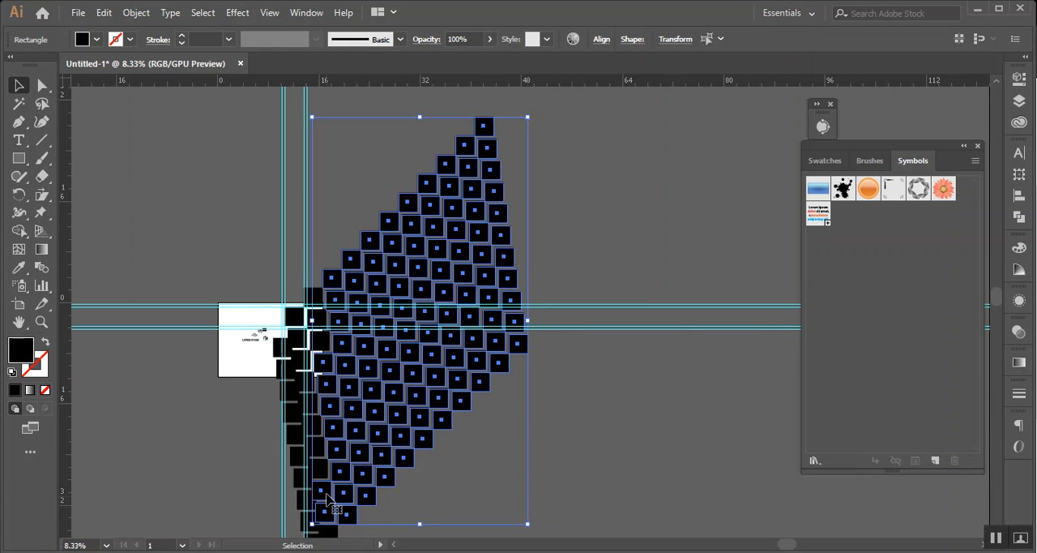
key(Delete)
scroll(291, 454, down, 4)
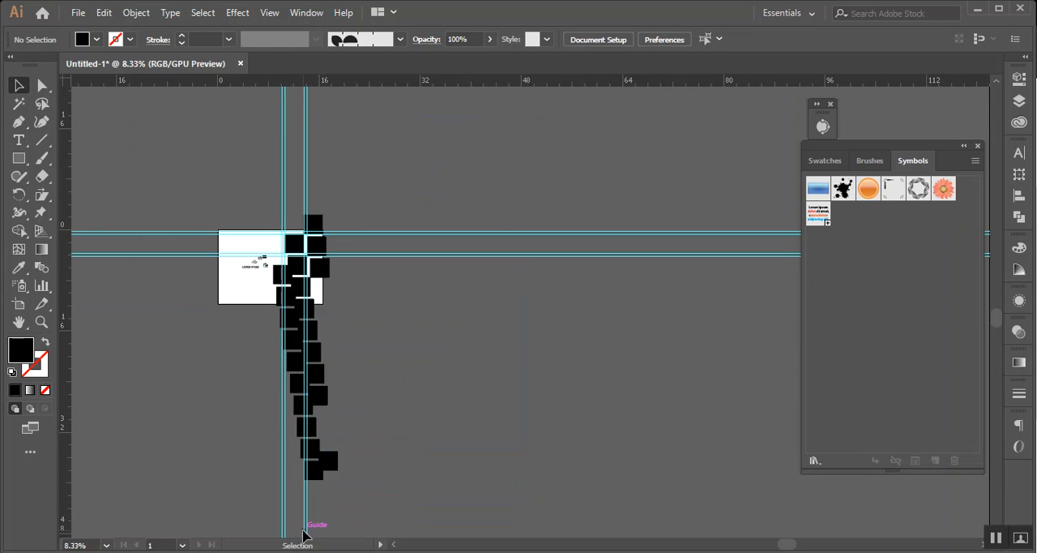
key(ctrl+z)
key(Delete)
Delete the leftover column of copied squares, keeping only the original square between the guides
drag(275, 392, 331, 284)
key(Delete)
click(314, 222)
key(Delete)
scroll(318, 257, up, 2)
scroll(317, 256, up, 2)
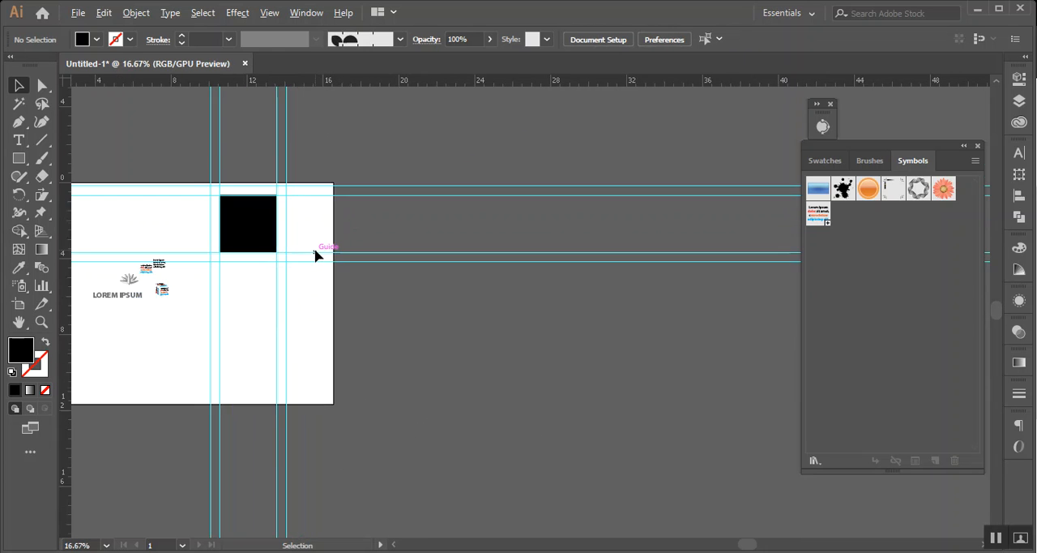
Select the remaining square, open its Move settings and swing the move angle round to 103°
drag(315, 266, 415, 451)
click(337, 414)
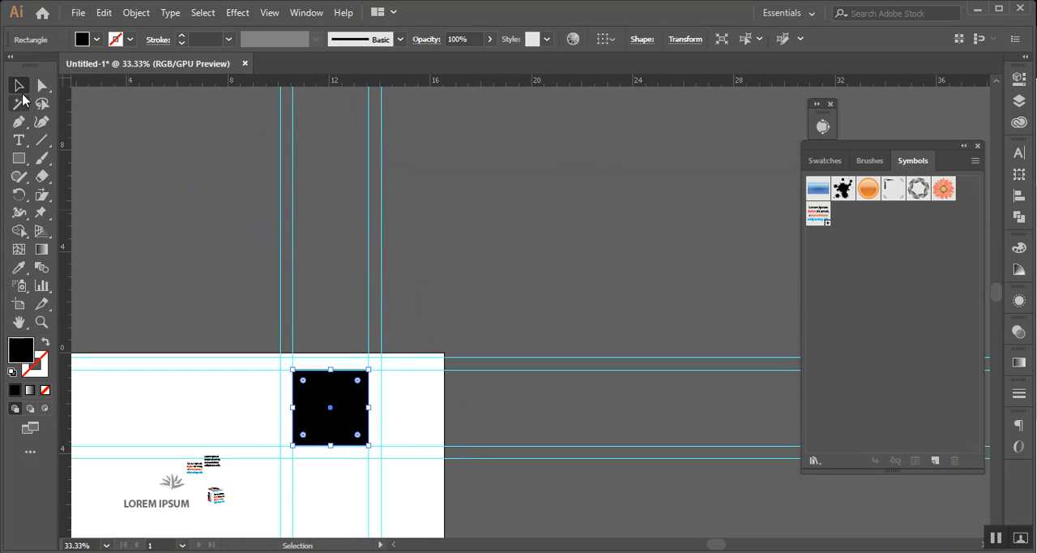
double_click(20, 88)
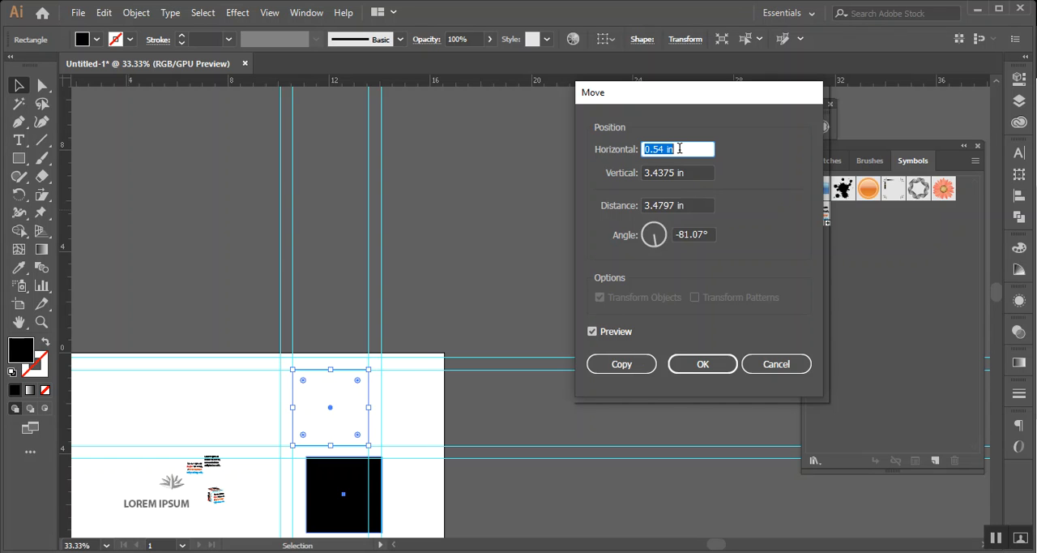
mouse_move(654, 239)
mouse_down()
mouse_move(641, 247)
mouse_move(650, 221)
mouse_up()
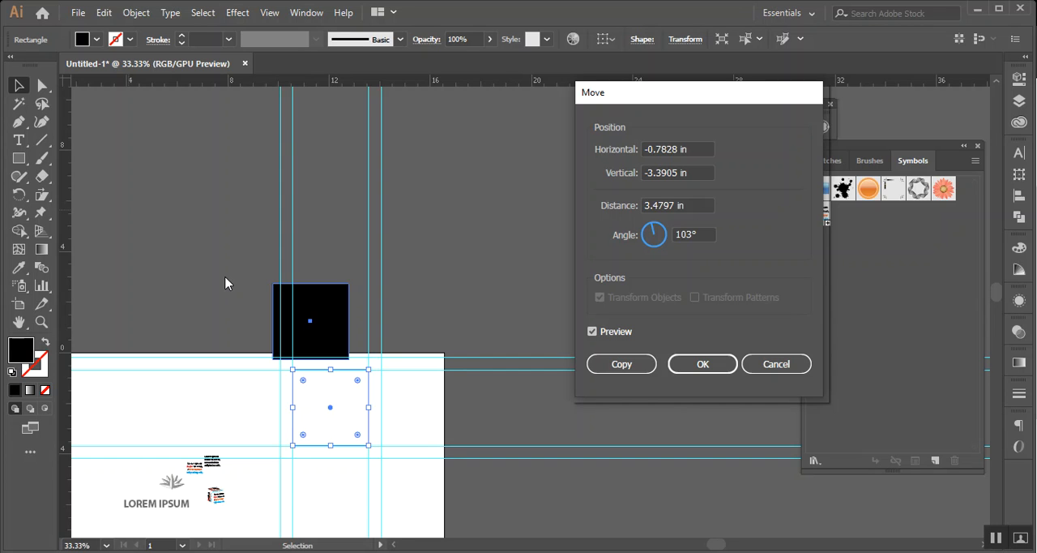
Set the move angle to 90° so the square shifts straight up
double_click(691, 235)
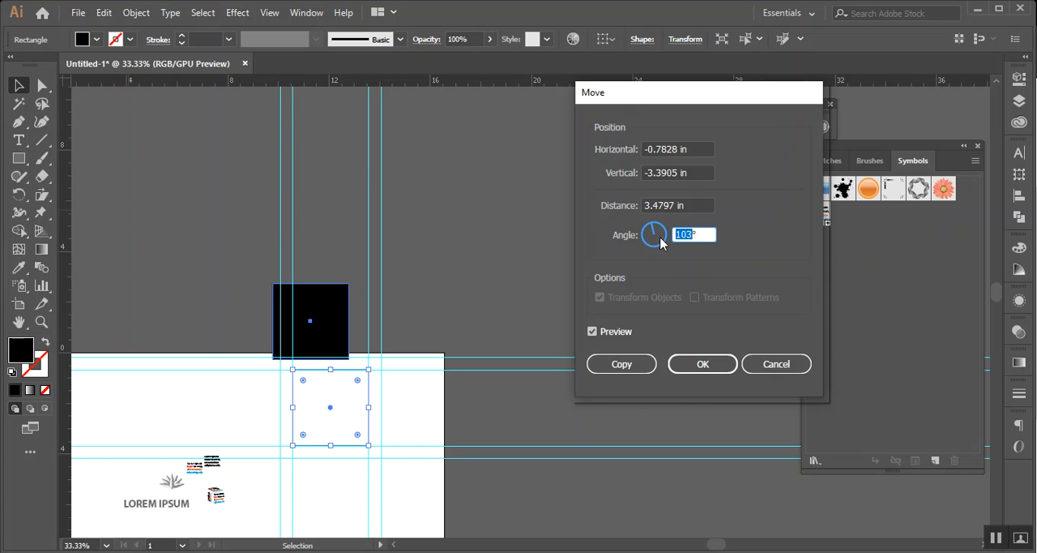
text(90)
click(690, 204)
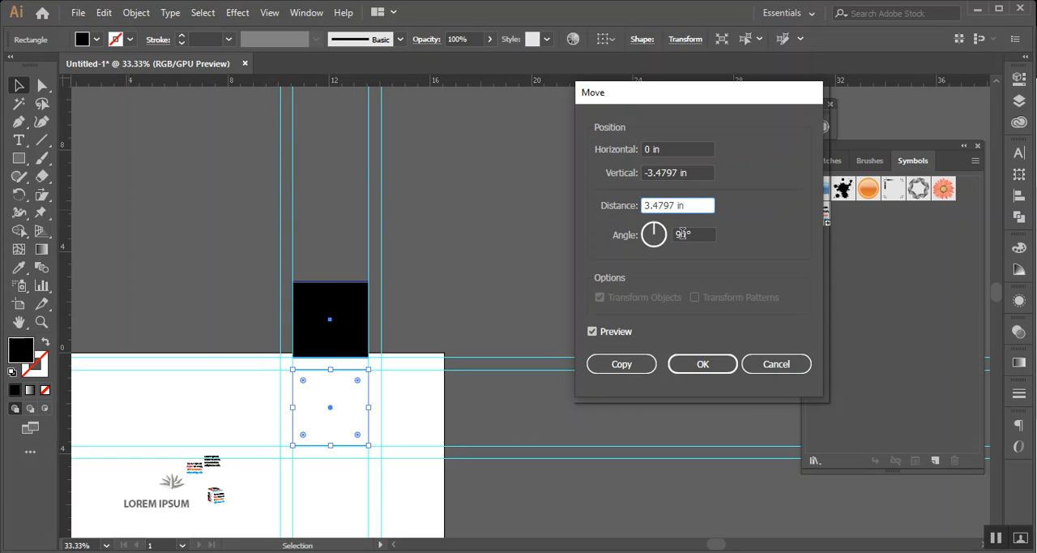
Turn the move angle to a diagonal and adjust it to exactly 45°
click(641, 238)
drag(641, 238, 670, 227)
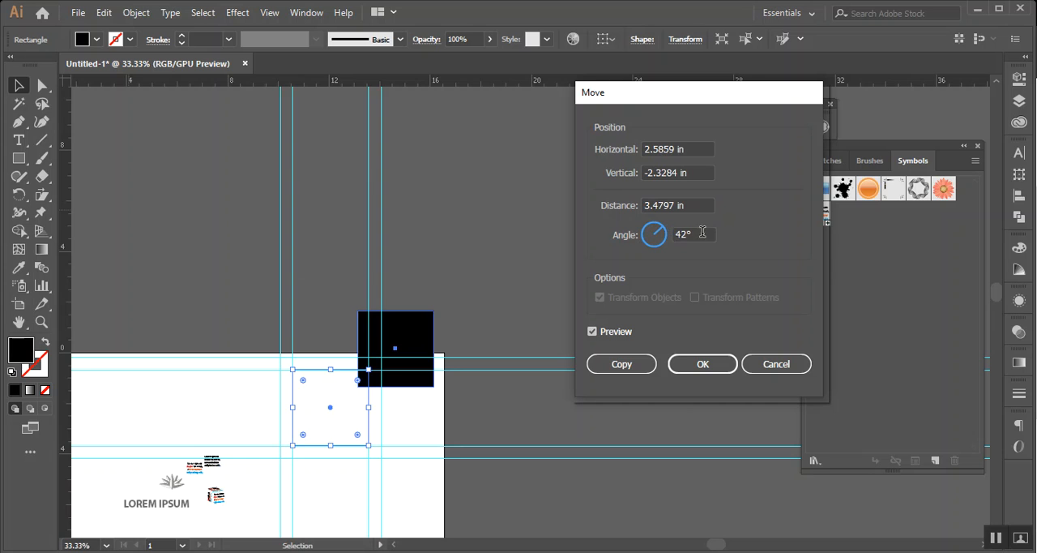
click(687, 233)
key(Up)
key(Up)
key(Up)
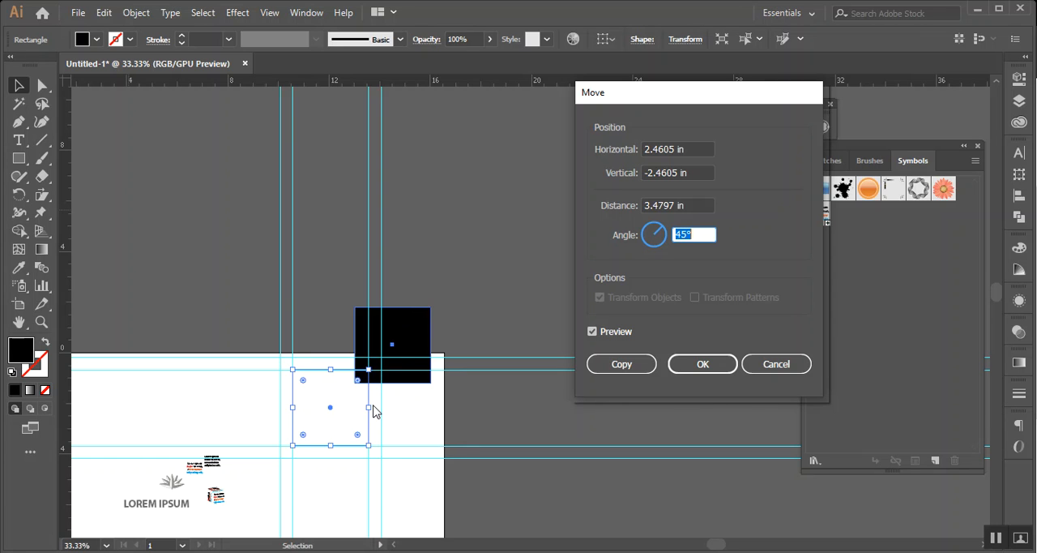
Set the square's horizontal move offset to 3 in and its vertical offset to -3 in
click(657, 149)
text(2.1253)
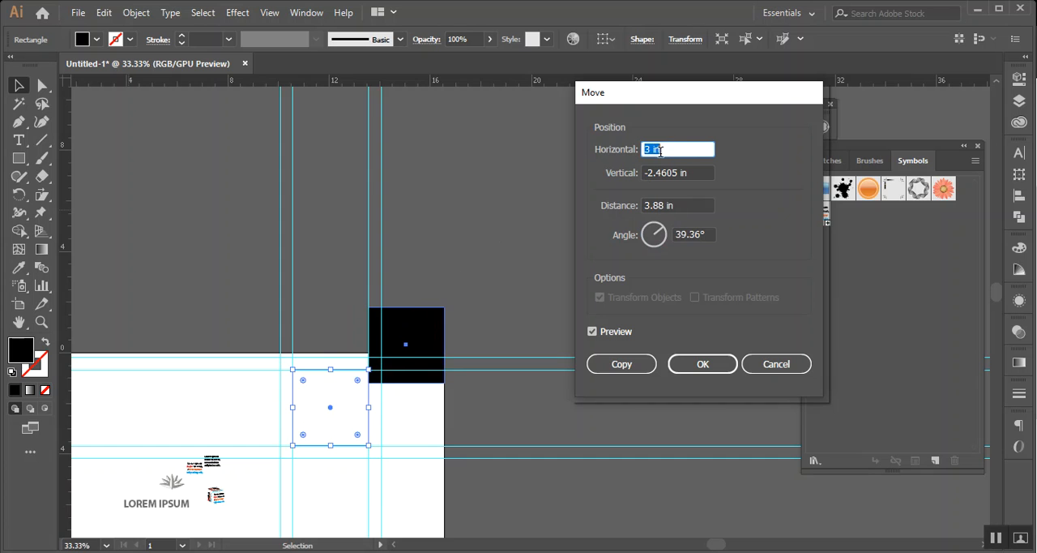
click(661, 173)
scroll(661, 173, up, 3)
scroll(661, 173, down, 8)
scroll(661, 173, down, 5)
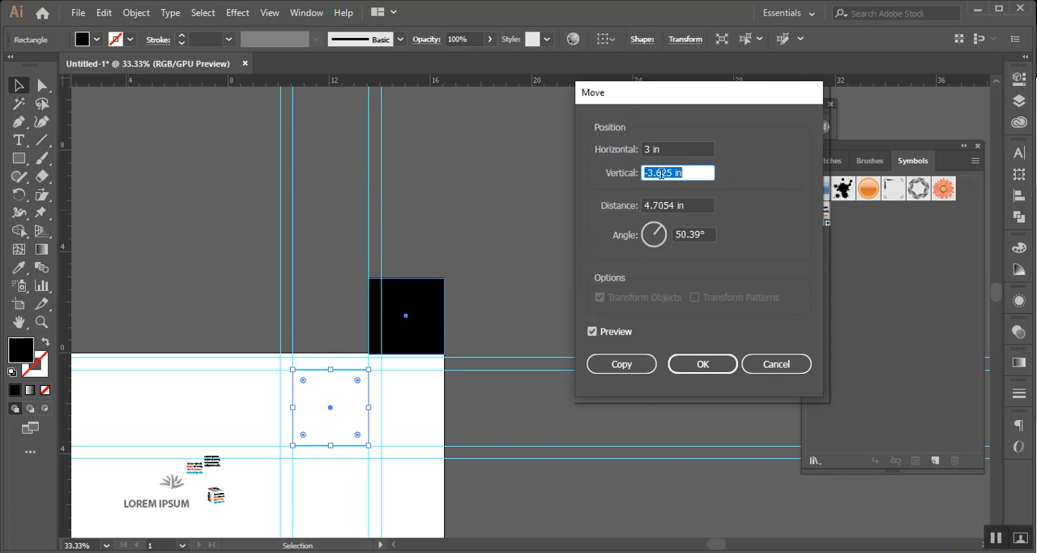
scroll(662, 173, up, 2)
scroll(661, 174, up, 4)
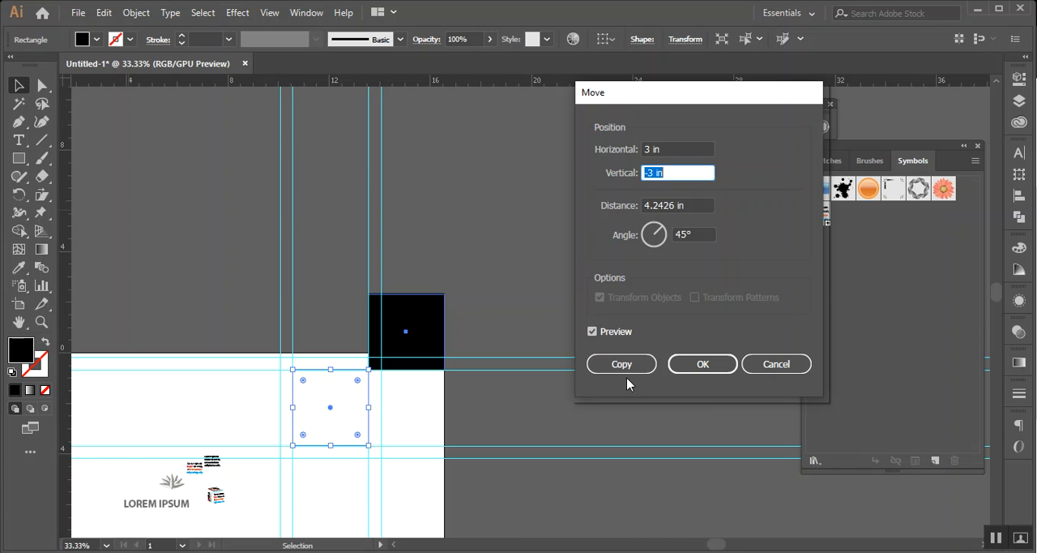
Copy the square at the set move offset and repeat the transform to build a diagonal staircase of squares, then deselect
click(627, 370)
key(ctrl+d)
scroll(626, 370, down, 3)
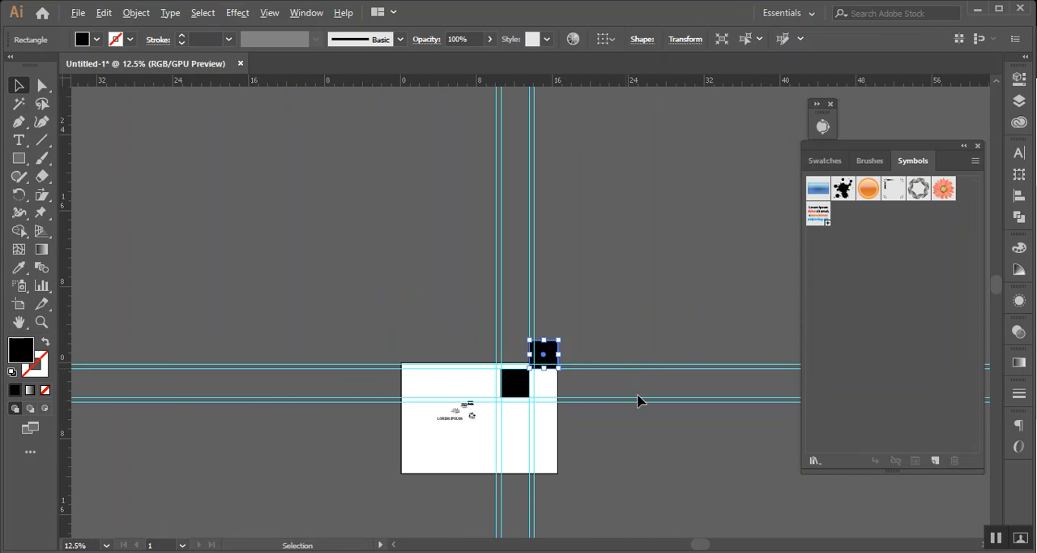
key(ctrl+d)
key(ctrl+d)
key(ctrl+d)
key(ctrl+d)
key(ctrl+d)
key(ctrl+d)
key(ctrl+d)
key(ctrl+d)
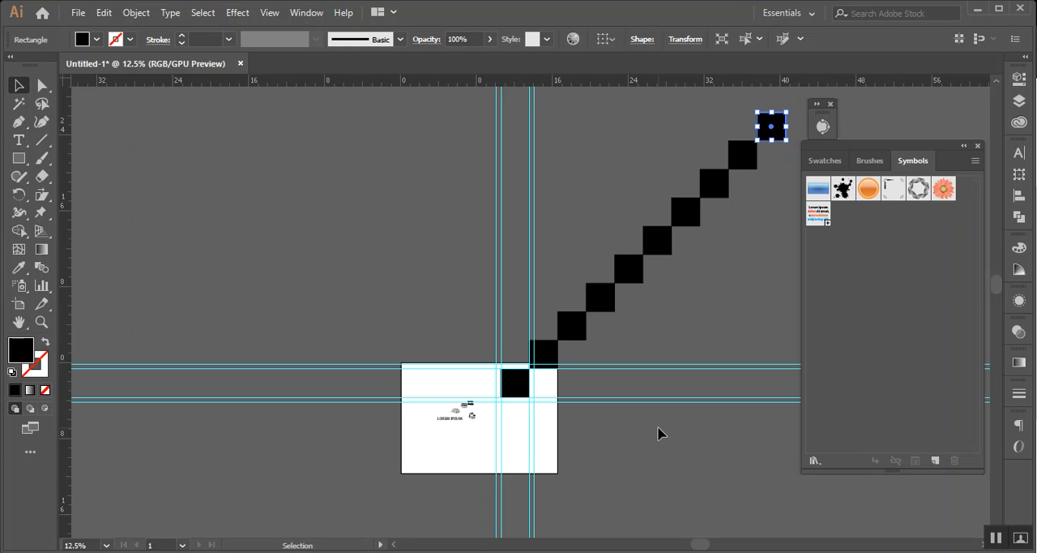
drag(660, 426, 526, 463)
click(602, 278)
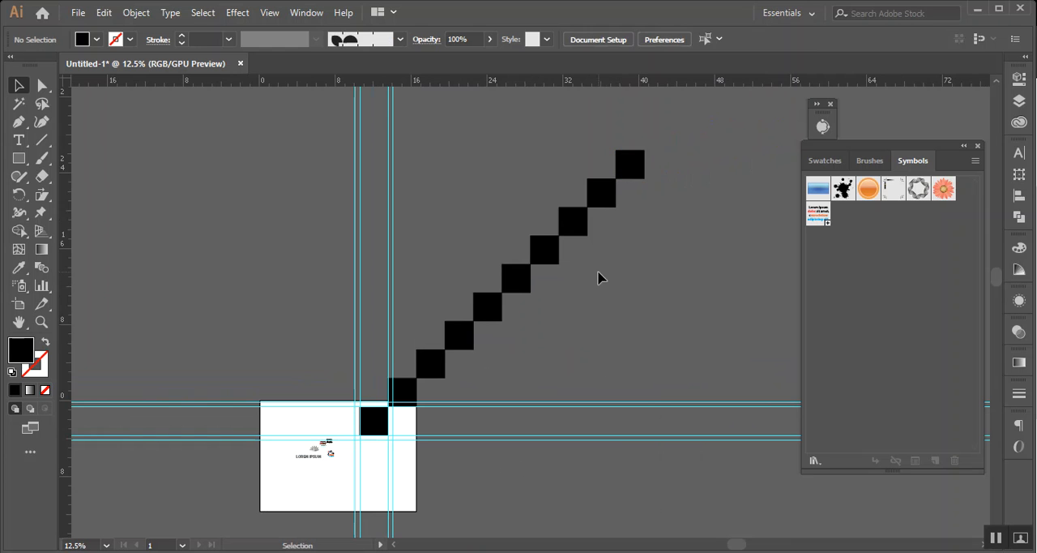
Duplicate the LOREM IPSUM text from the artboard onto the empty canvas above it
scroll(551, 287, down, 3)
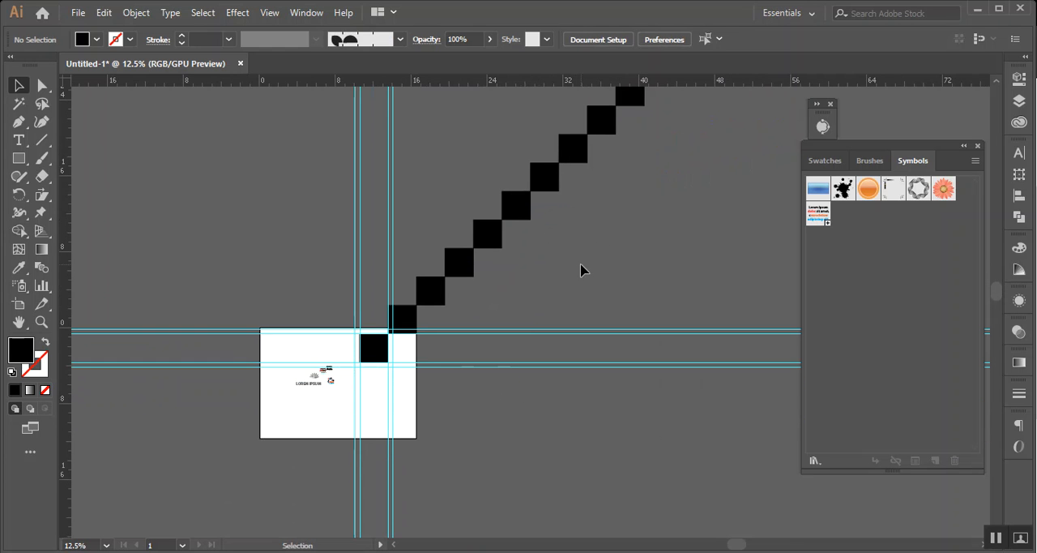
scroll(328, 392, up, 2)
scroll(328, 391, up, 1)
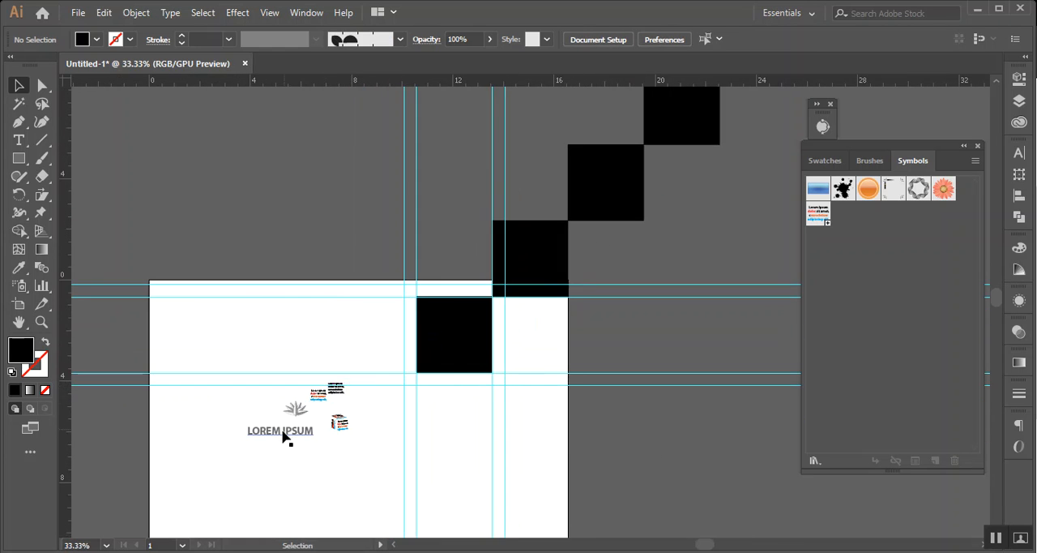
drag(280, 438, 240, 180)
Try a black fill on the duplicated LOREM IPSUM text and change it to red
click(91, 42)
click(40, 65)
key(ctrl+plus)
key(ctrl+plus)
key(ctrl+plus)
key(ctrl+plus)
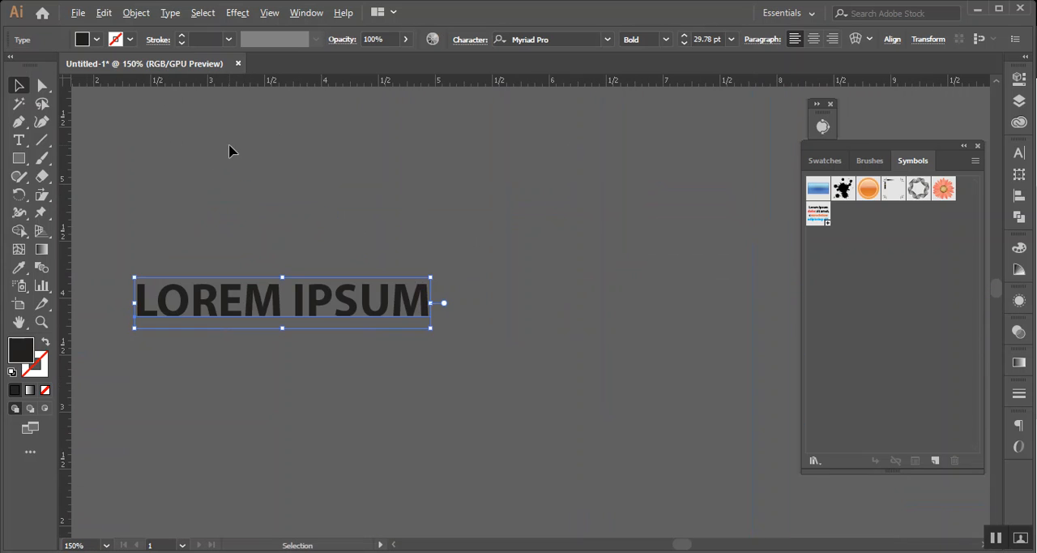
click(96, 39)
click(53, 65)
key(ctrl+minus)
key(ctrl+minus)
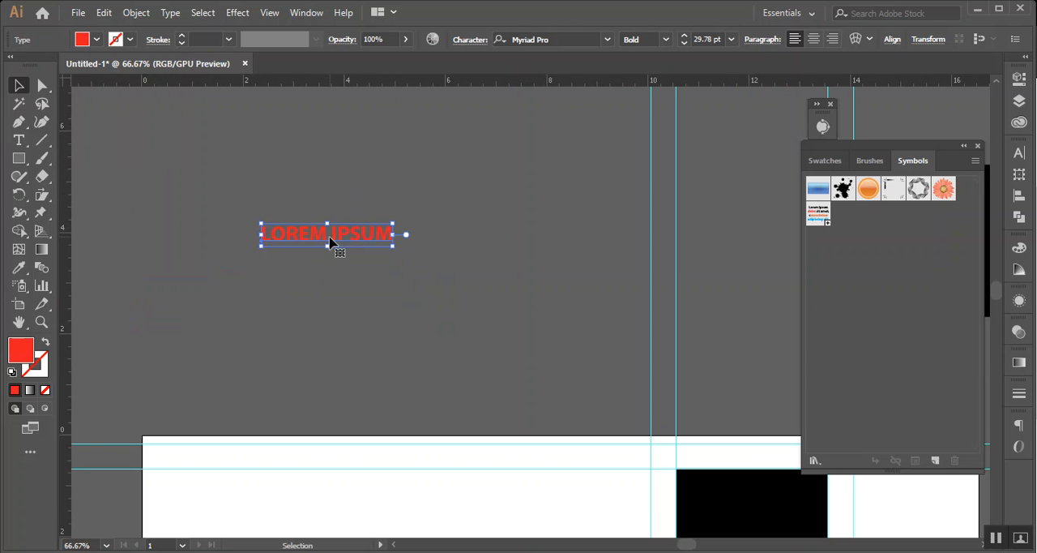
double_click(19, 85)
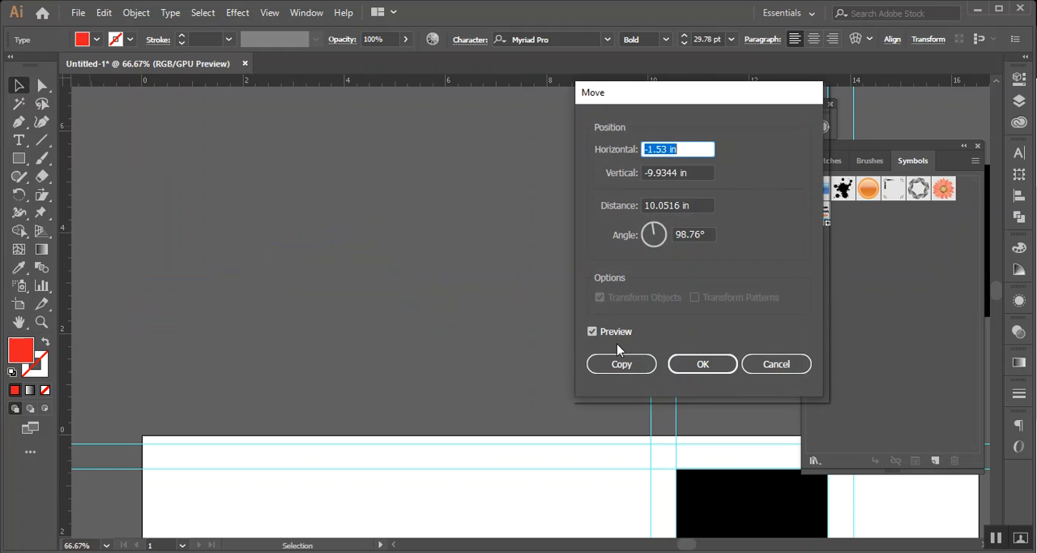
drag(662, 97, 449, 196)
click(556, 460)
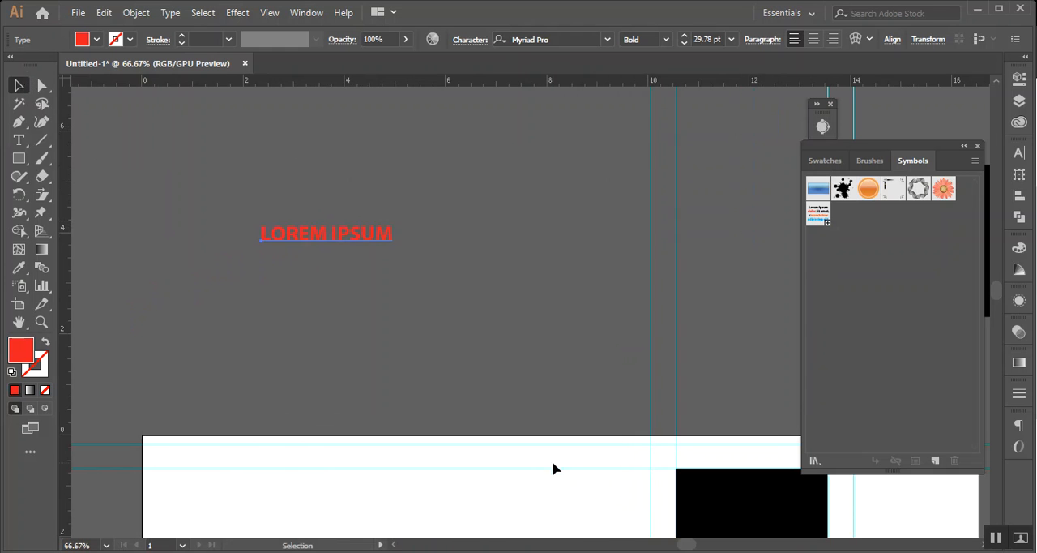
Enlarge the red LOREM IPSUM text to about 111 pt and shift it about 10.6 in left and 3.2 in up
scroll(432, 294, down, 2)
scroll(432, 294, down, 2)
key(alt)
drag(421, 274, 552, 302)
drag(446, 292, 238, 224)
click(260, 173)
drag(261, 171, 305, 215)
Open the Move settings for the red text and set the move angle to 45°
double_click(19, 87)
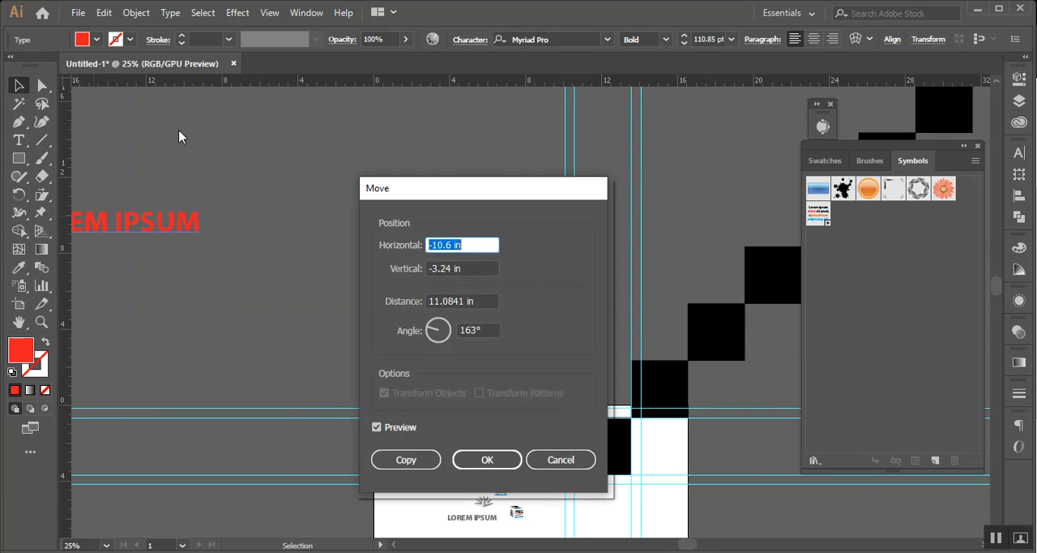
drag(421, 193, 534, 168)
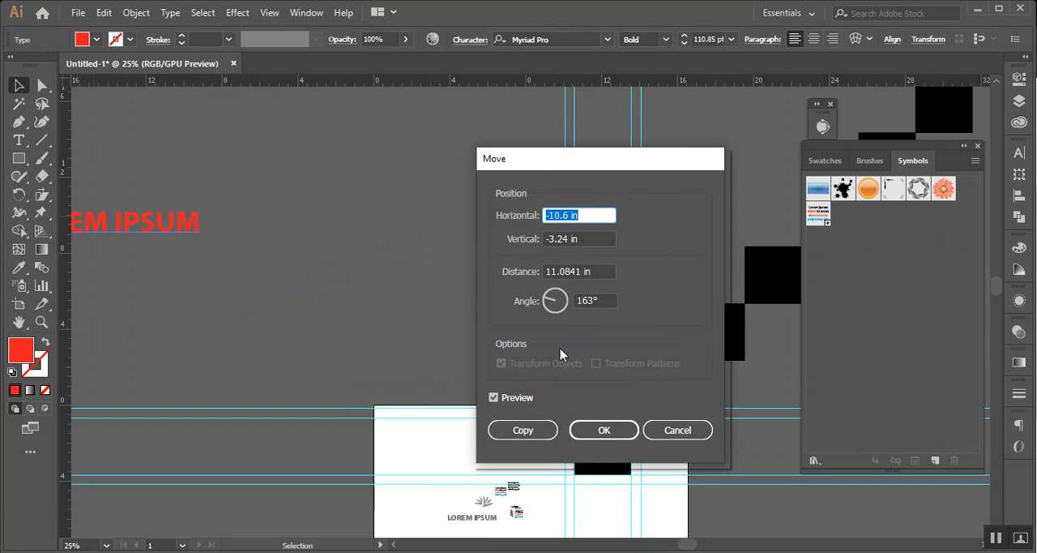
drag(556, 302, 574, 297)
click(595, 299)
key(Up)
key(Up)
key(Up)
key(Up)
key(Up)
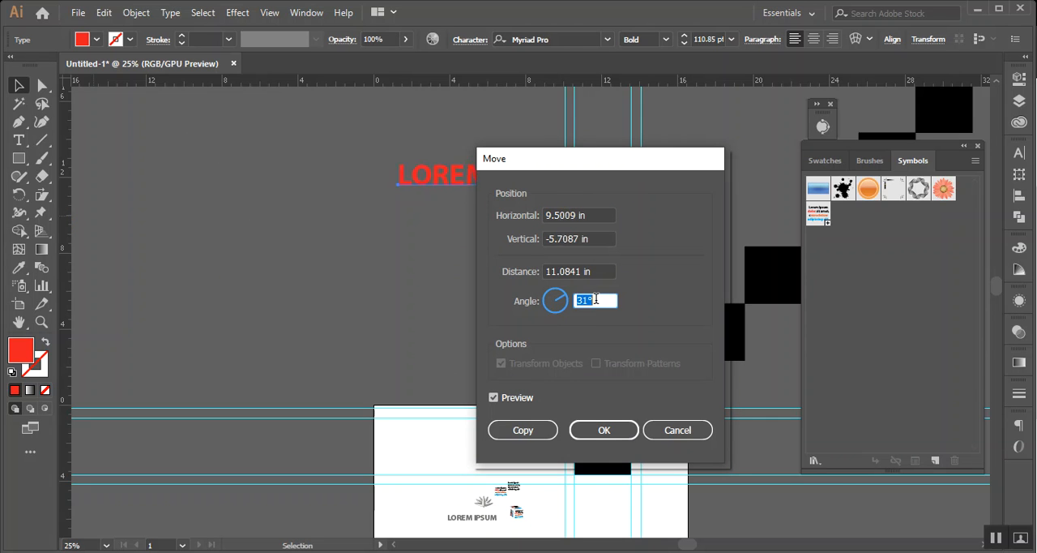
key(Up)
key(Up)
key(Up)
key(Up)
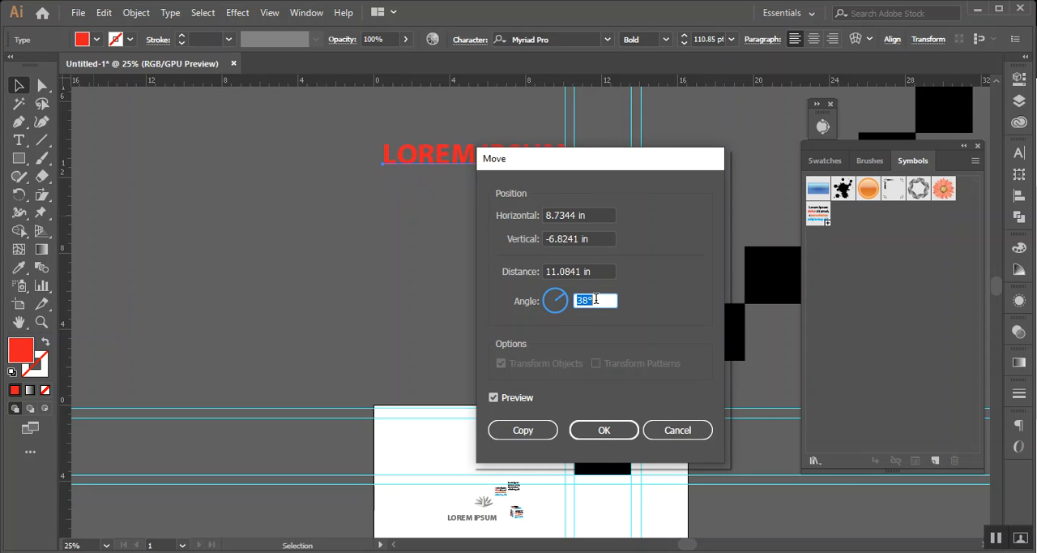
key(Up)
key(Up)
key(Up)
key(Up)
key(Up)
key(Up)
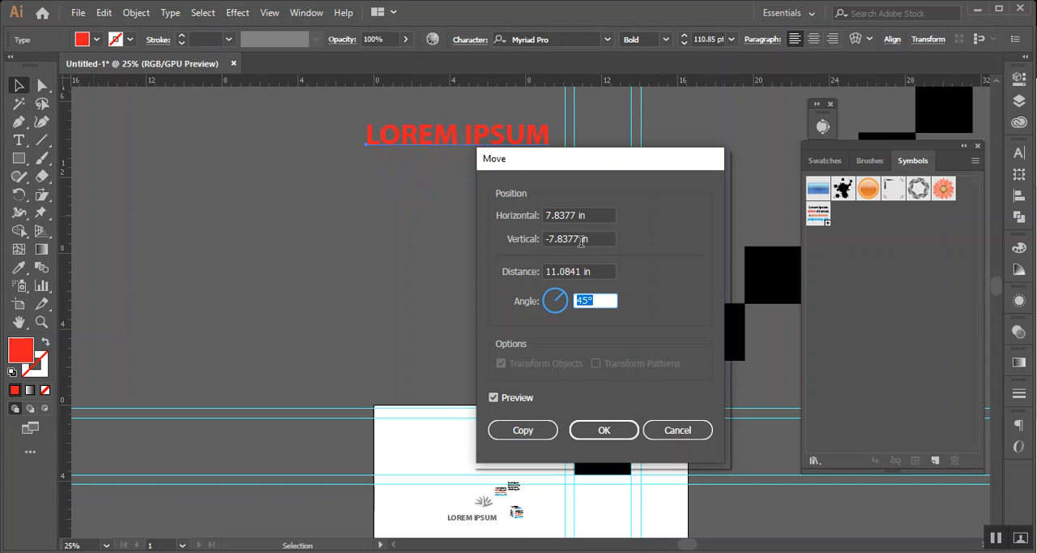
Reduce the red text's move distance in stages to 0.5 in
click(579, 241)
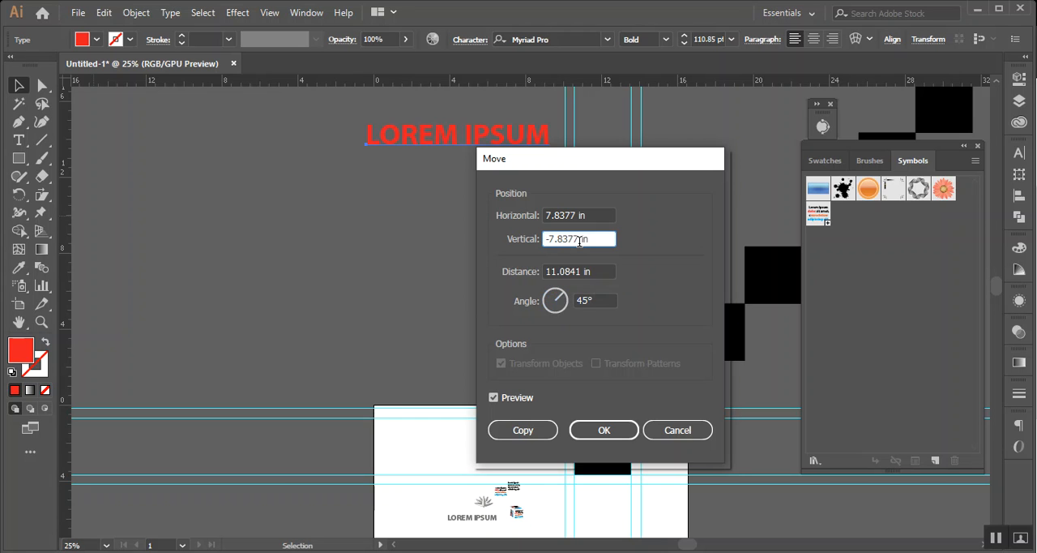
click(582, 273)
scroll(582, 274, down, 9)
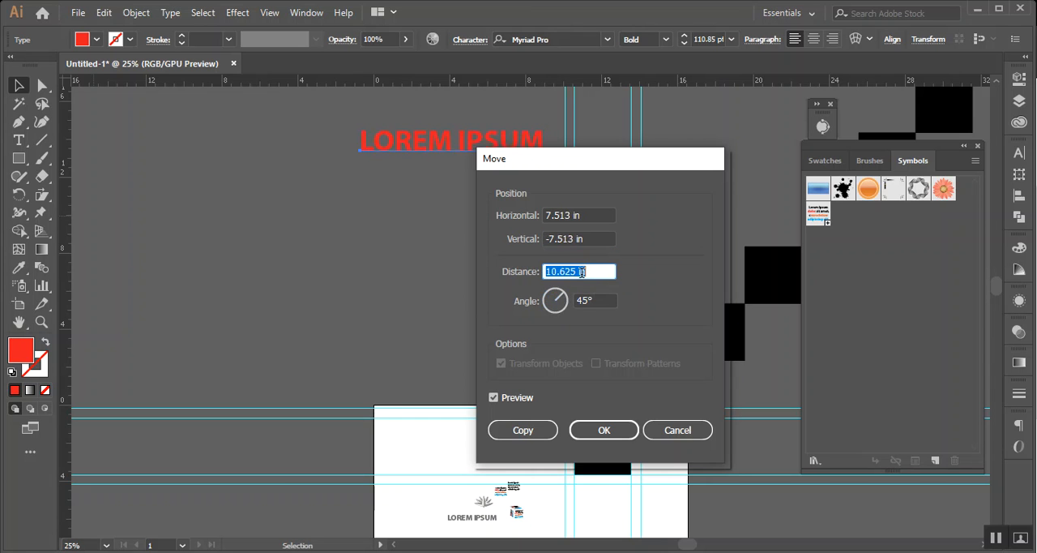
scroll(582, 272, down, 20)
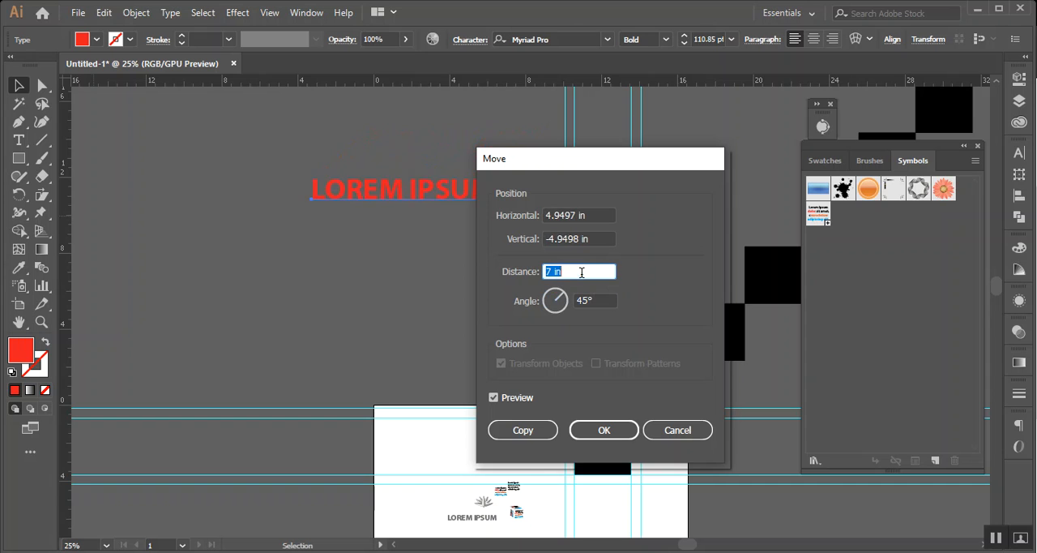
scroll(581, 272, down, 20)
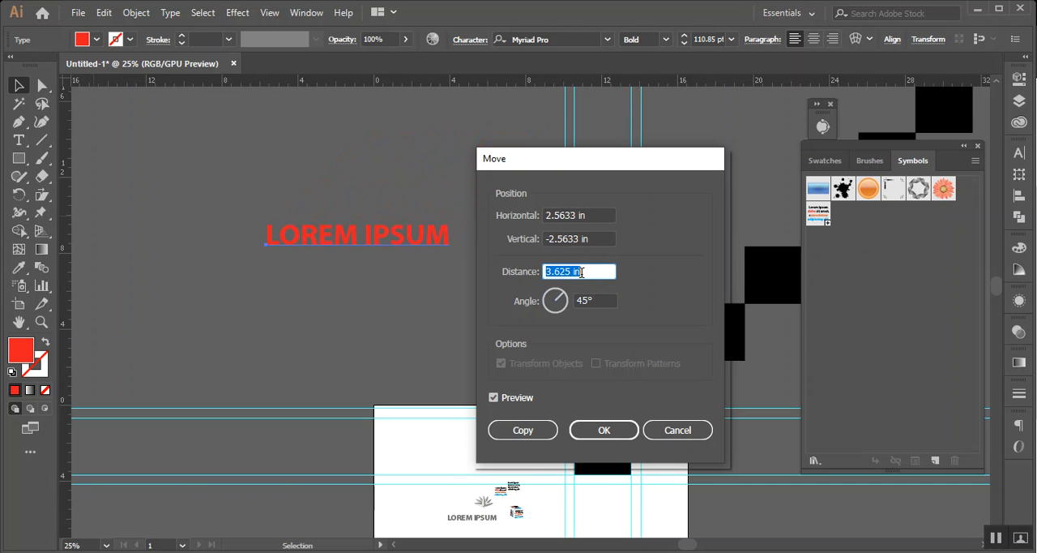
scroll(581, 272, down, 15)
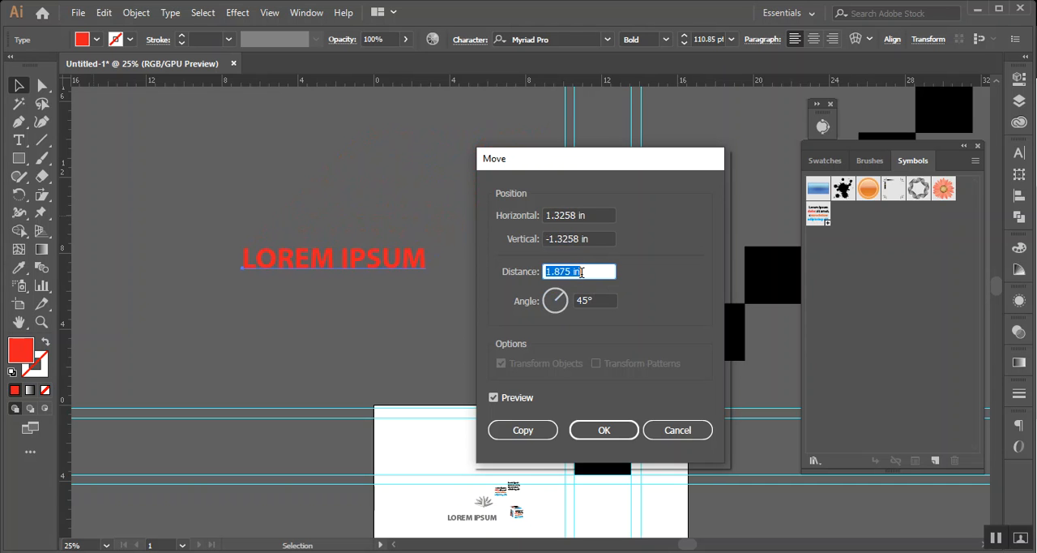
scroll(581, 272, down, 10)
scroll(580, 273, up, 1)
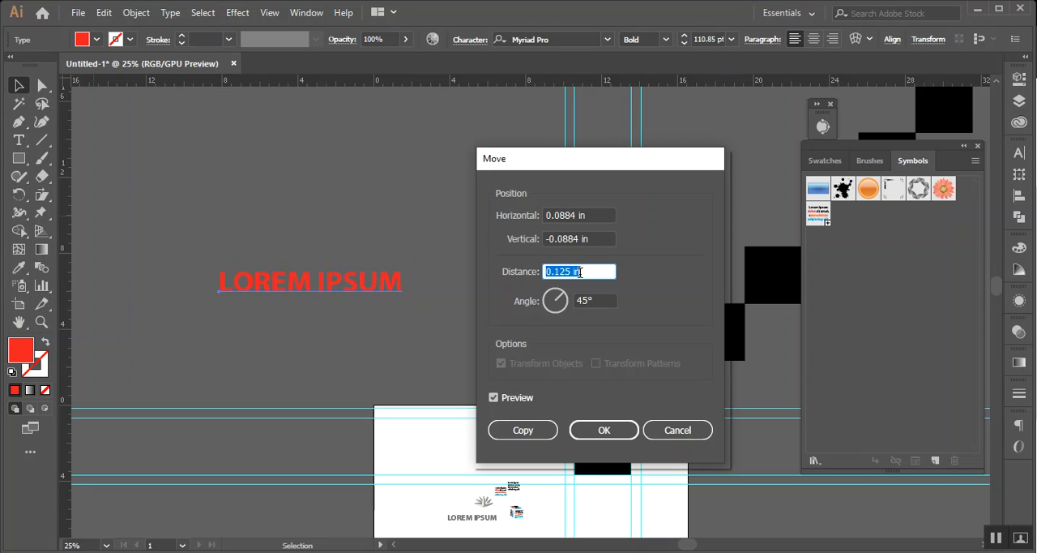
scroll(580, 273, up, 1)
scroll(579, 272, down, 1)
scroll(580, 272, up, 2)
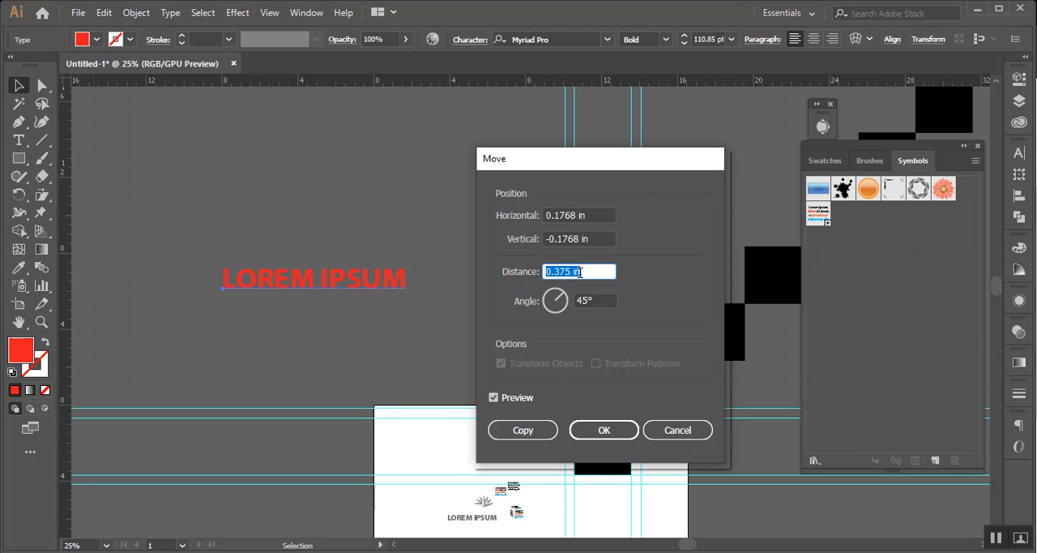
scroll(579, 272, up, 1)
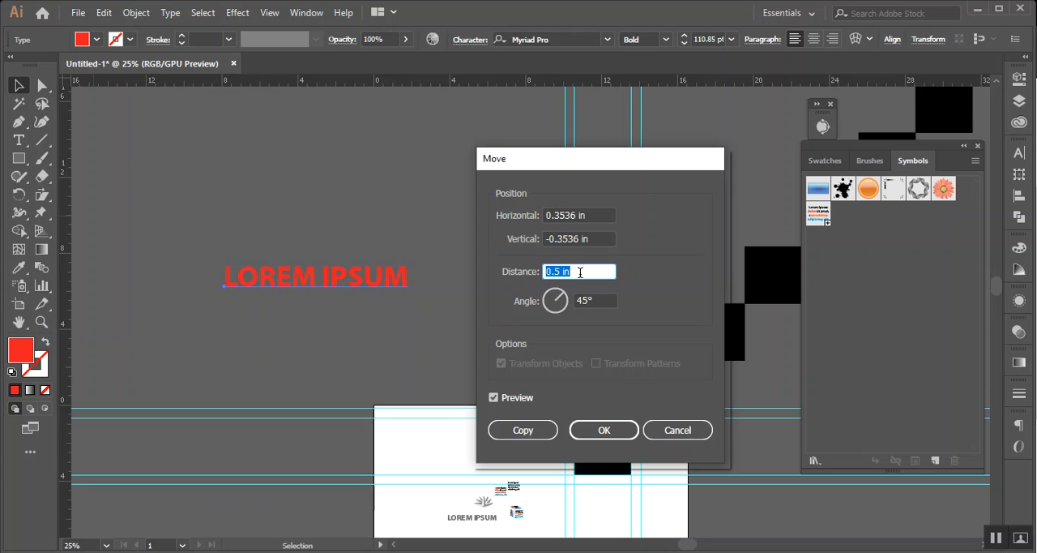
Try to copy the red text with a vertical move offset of -0.375 in and repeat the transform
click(576, 239)
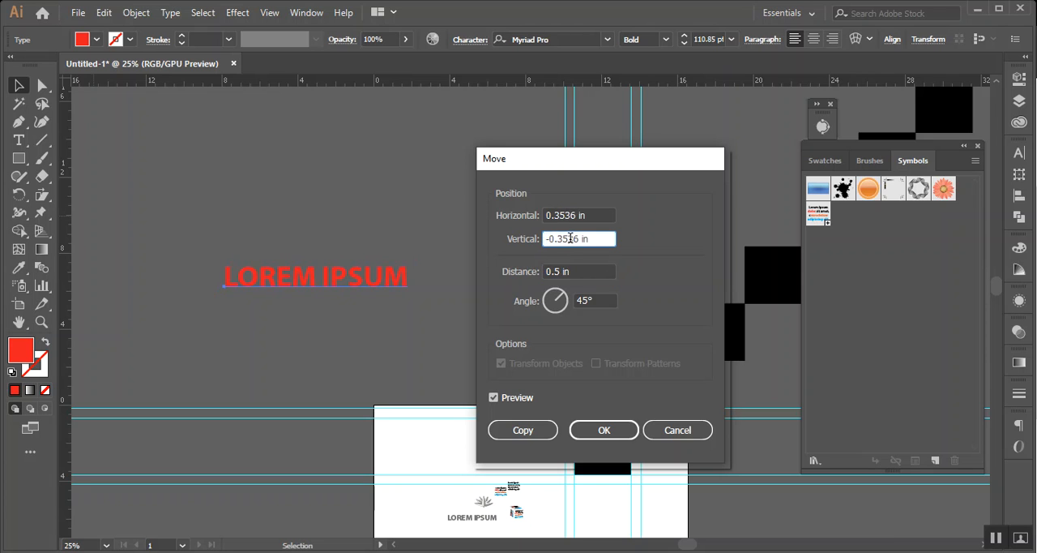
scroll(570, 238, up, 1)
scroll(571, 238, down, 1)
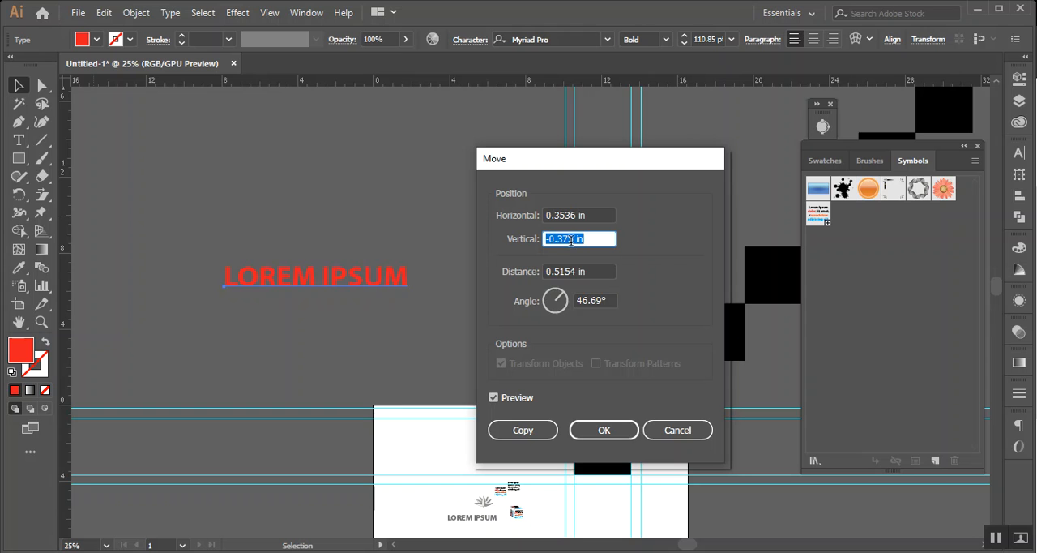
click(523, 429)
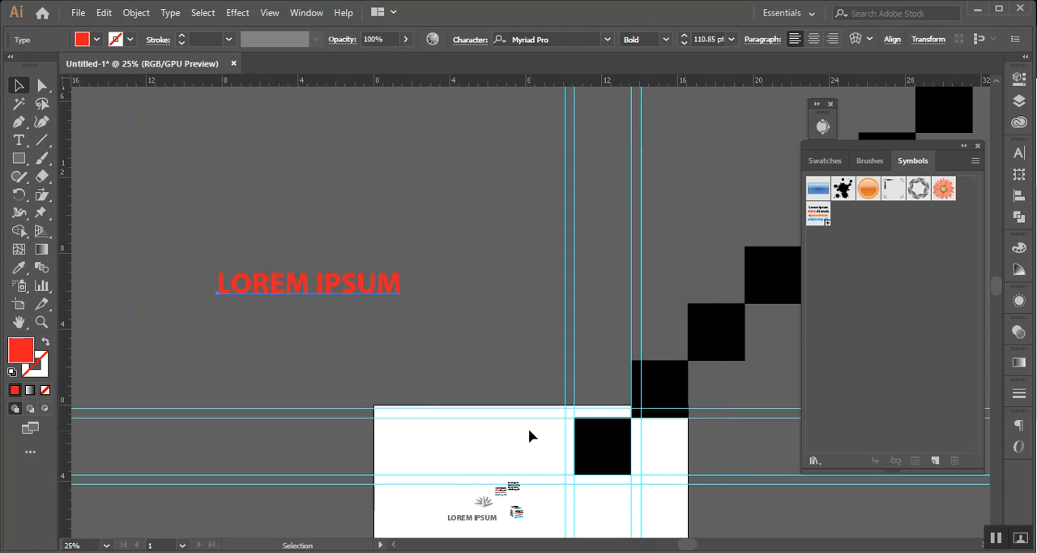
key(a)
key(ctrl+z)
key(ctrl+z)
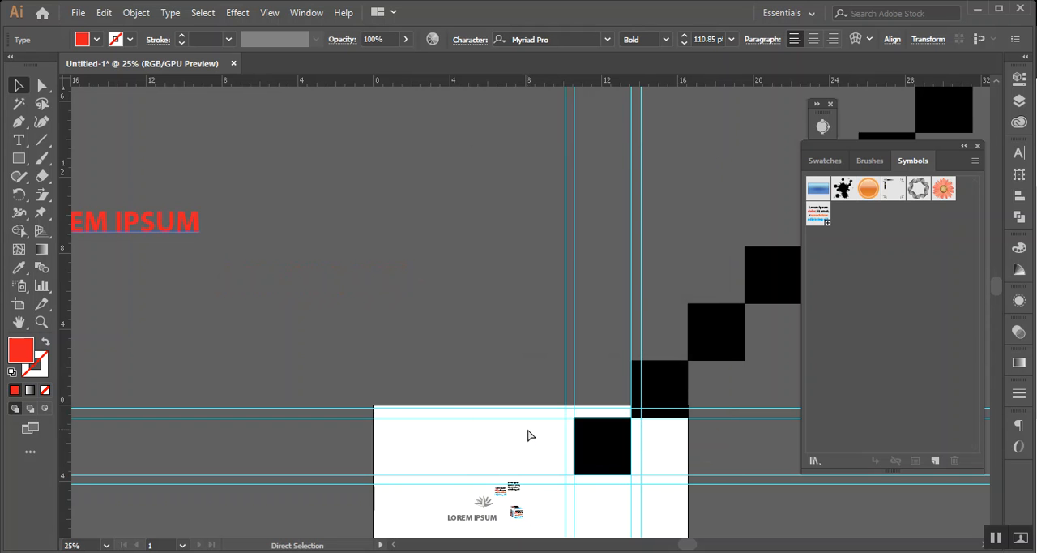
Enlarge the red text to about 302 pt and shift it about 6.5 in left and 1.8 in up
scroll(294, 349, down, 2)
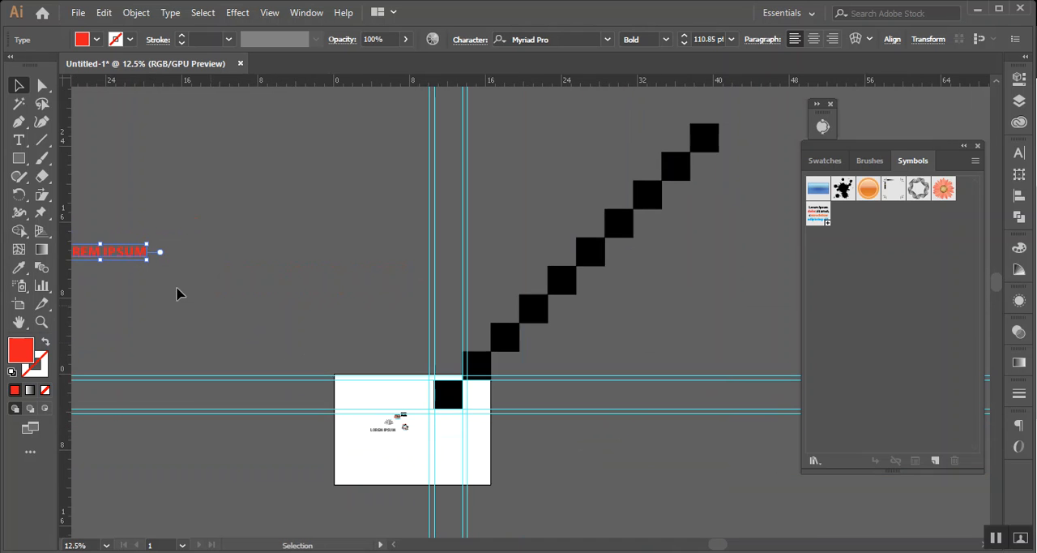
drag(218, 278, 387, 285)
drag(321, 258, 467, 357)
drag(364, 275, 304, 258)
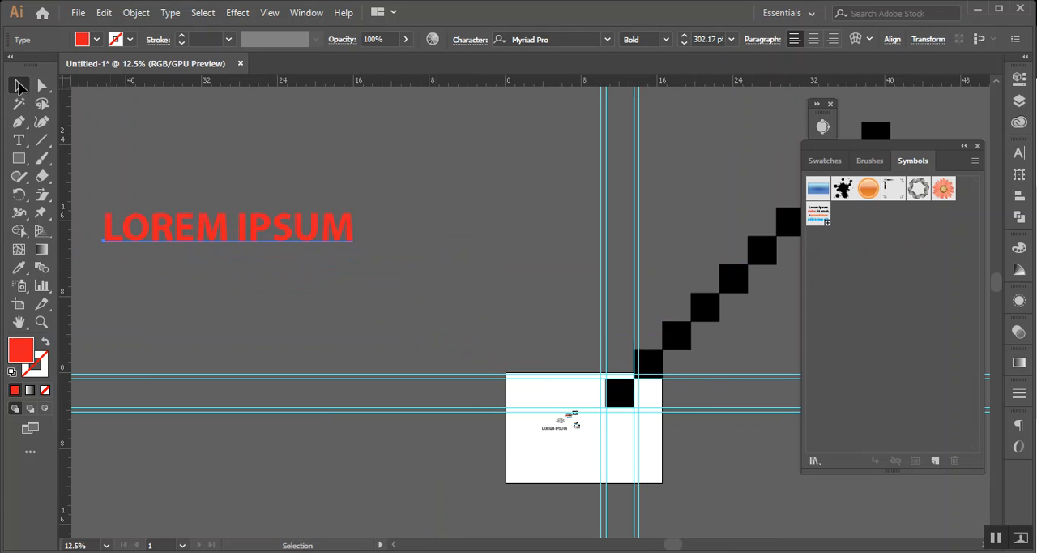
Open the Move settings for the enlarged red text and lower the move distance to 0.5 in
double_click(20, 85)
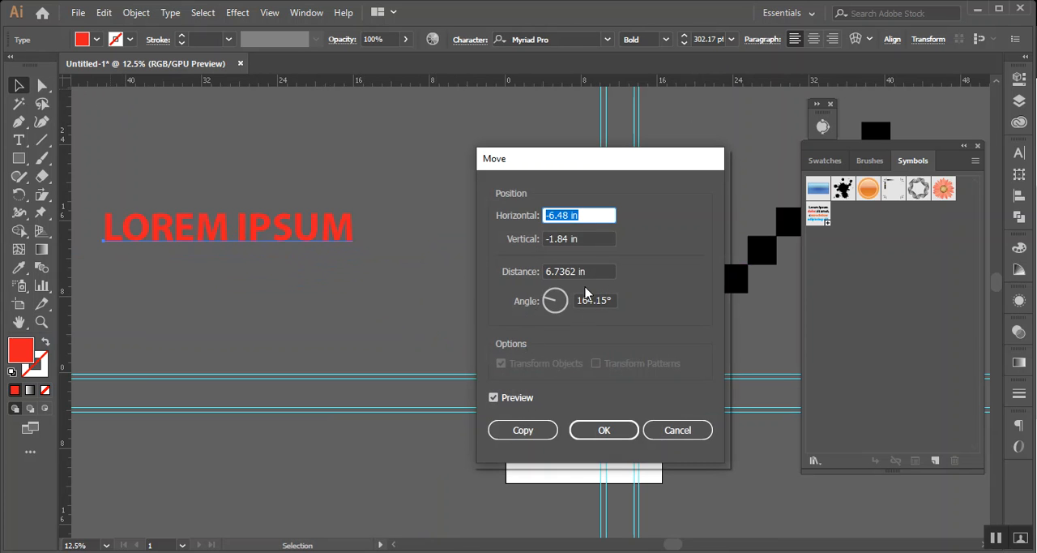
click(563, 271)
key(Down)
key(Down)
key(Down)
key(Down)
key(Down)
key(Down)
key(Down)
key(Down)
key(Down)
key(Down)
key(Down)
key(Down)
key(Down)
key(Down)
key(Down)
key(Down)
key(Down)
key(Down)
key(Down)
key(Down)
key(Down)
key(Down)
key(Down)
key(Down)
key(Down)
key(Down)
key(Down)
key(Down)
key(Down)
key(Down)
key(Down)
key(Down)
key(Down)
key(Down)
key(Down)
key(Down)
key(Down)
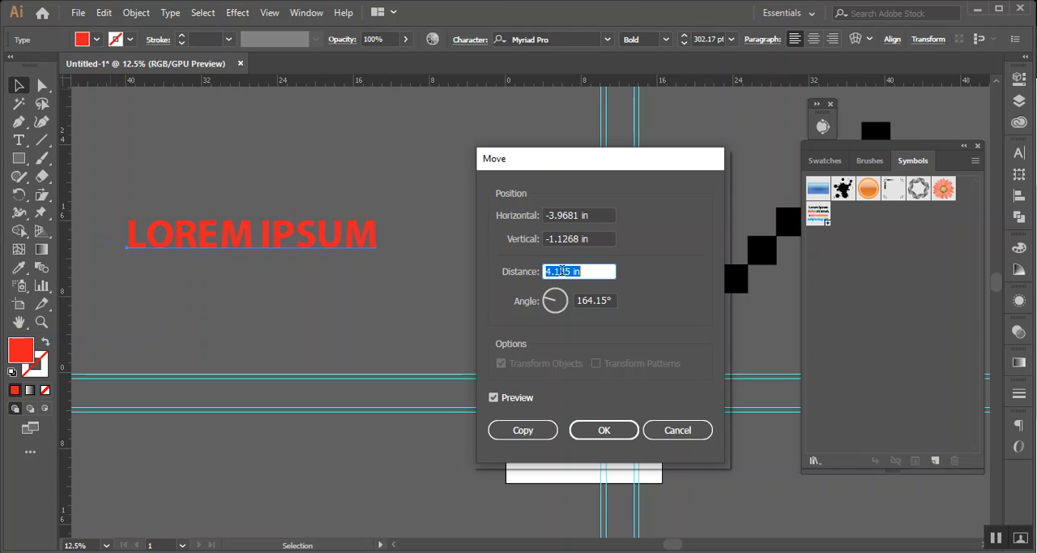
key(Down)
key(Down)
key(Down)
key(Down)
key(Down)
key(Down)
key(Down)
key(Down)
key(Down)
key(Down)
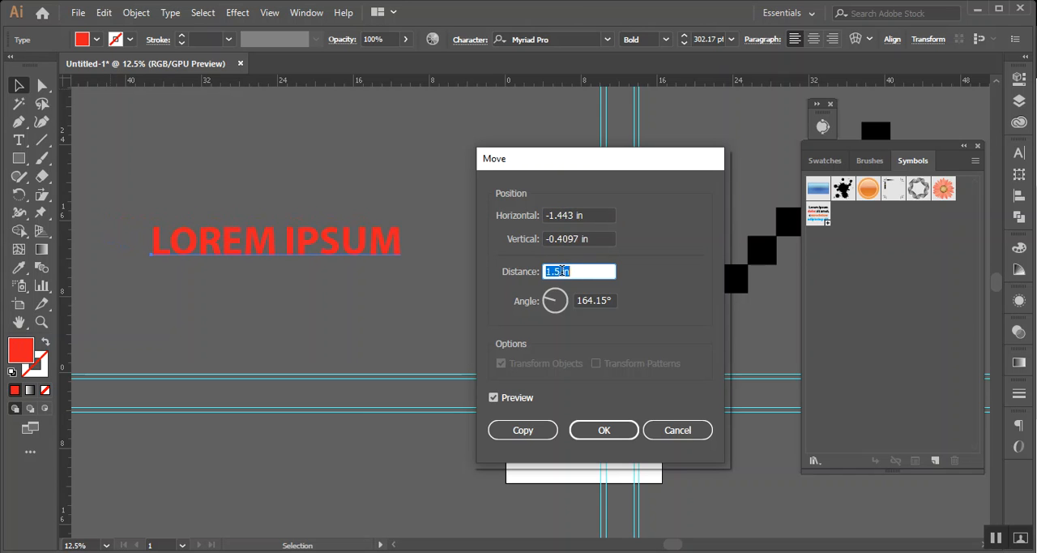
key(Down)
key(Down)
key(Down)
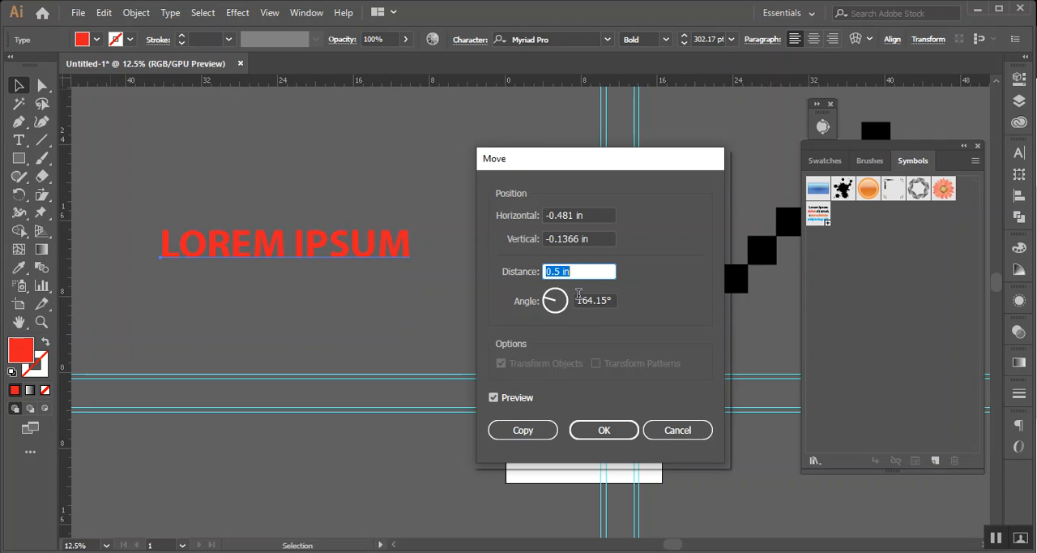
Set the move angle to exactly 45° and create a copy of the red text at that offset
drag(560, 297, 574, 285)
click(595, 301)
key(Up)
key(Down)
key(Down)
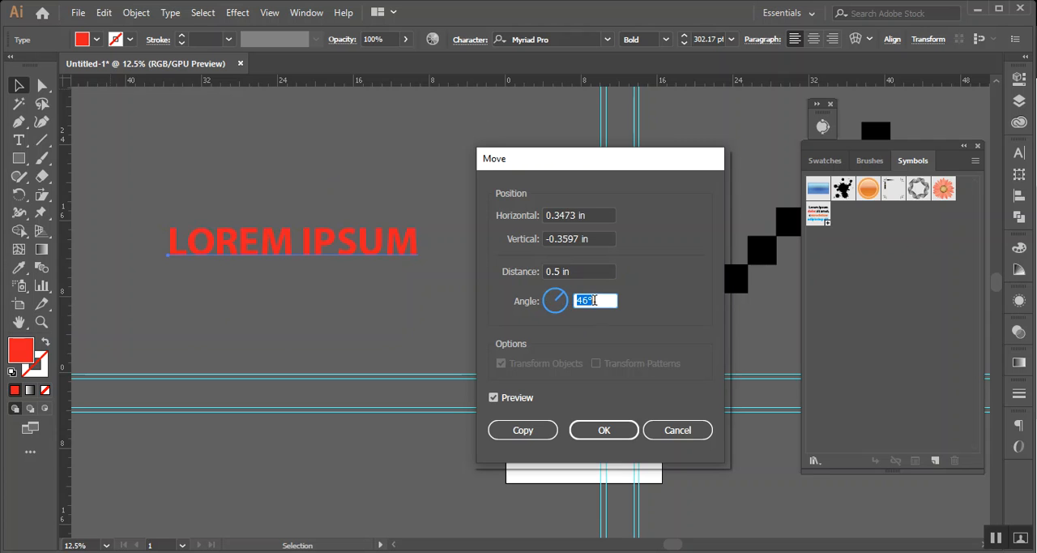
key(Down)
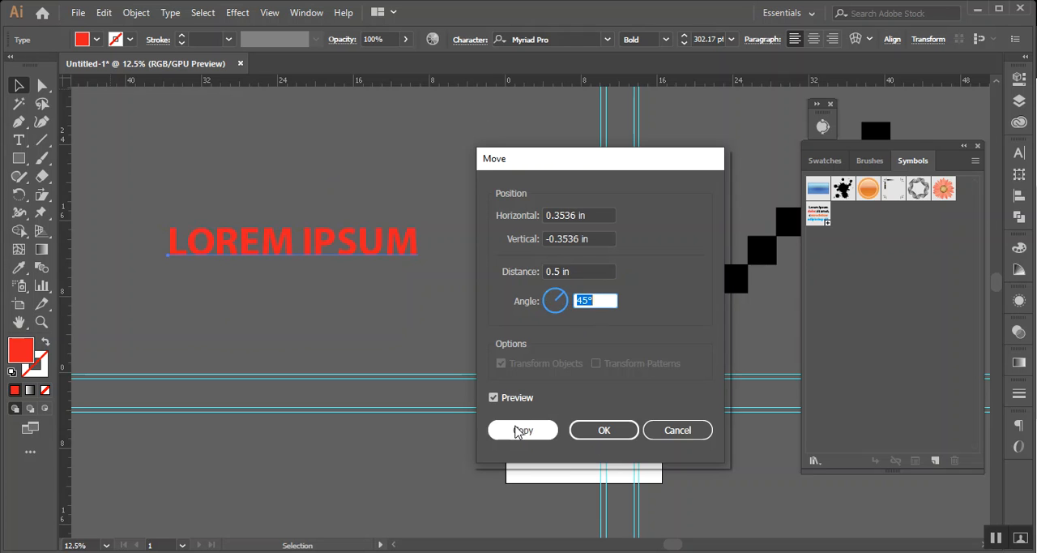
click(522, 429)
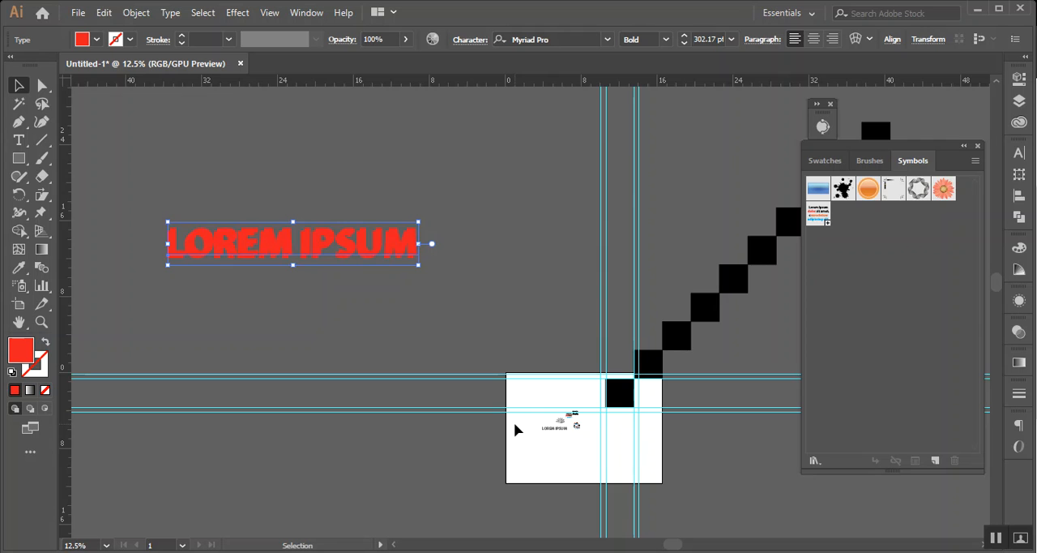
Repeat the 45° copy of the red text to build a dense diagonal trail
key(ctrl)
key(ctrl+d)
key(ctrl+d)
key(ctrl+d)
key(ctrl+d)
key(ctrl+d)
key(ctrl+d)
key(ctrl+d)
key(ctrl+d)
key(ctrl+d)
key(ctrl+d)
key(ctrl+d)
key(ctrl+d)
key(ctrl+d)
key(ctrl+d)
key(ctrl+d)
key(ctrl+d)
key(ctrl+d)
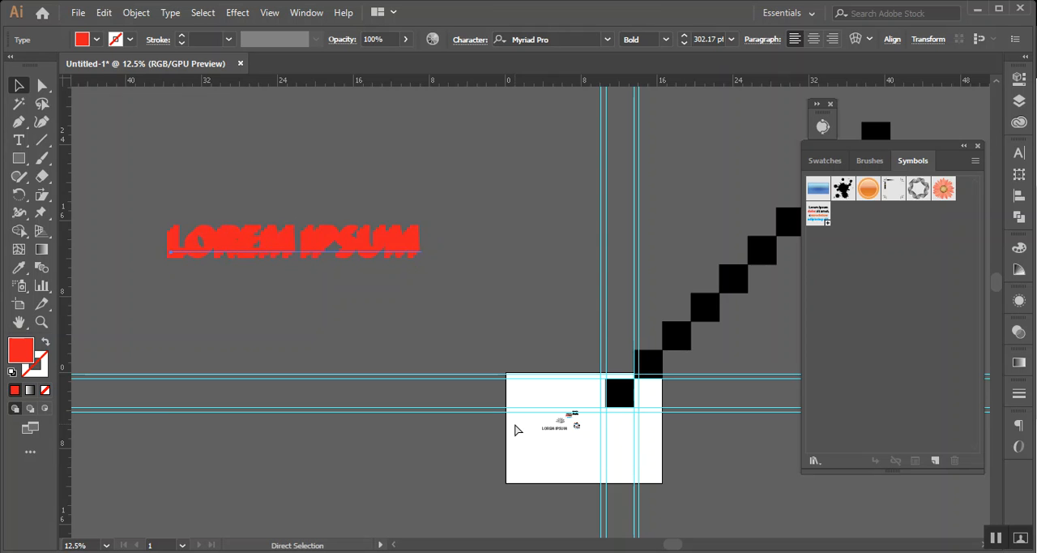
key(ctrl+d)
key(ctrl+d)
key(ctrl+d)
key(ctrl+d)
key(ctrl+d)
key(ctrl+d)
key(ctrl+d)
key(ctrl+d)
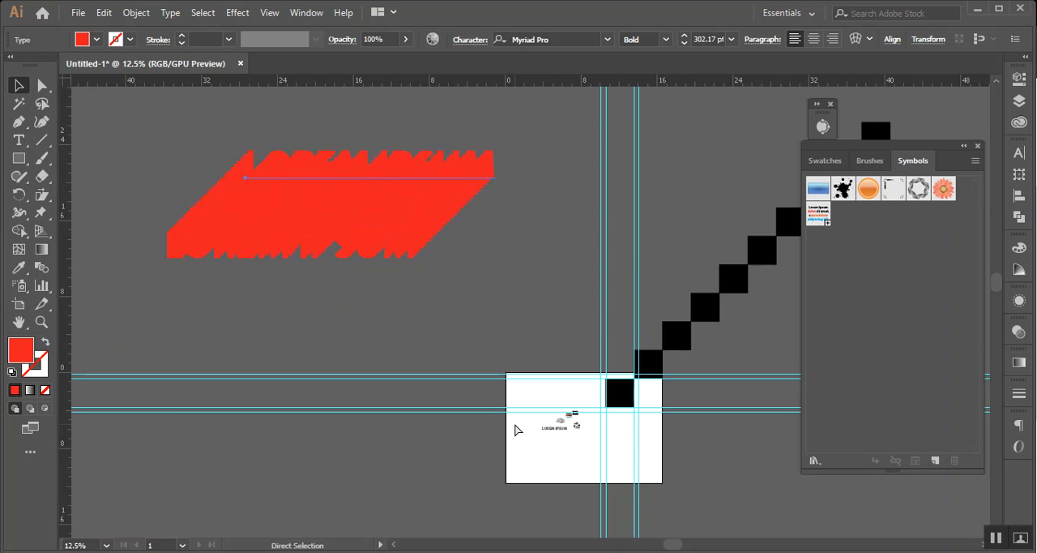
Undo the repeated diagonal copies back to the single red text
key(ctrl+z)
key(ctrl+z)
key(ctrl+z)
key(ctrl+z)
key(ctrl+z)
key(ctrl+z)
key(ctrl+z)
key(ctrl+z)
key(ctrl+z)
key(ctrl+z)
key(ctrl+z)
key(ctrl+z)
key(ctrl+z)
key(ctrl+z)
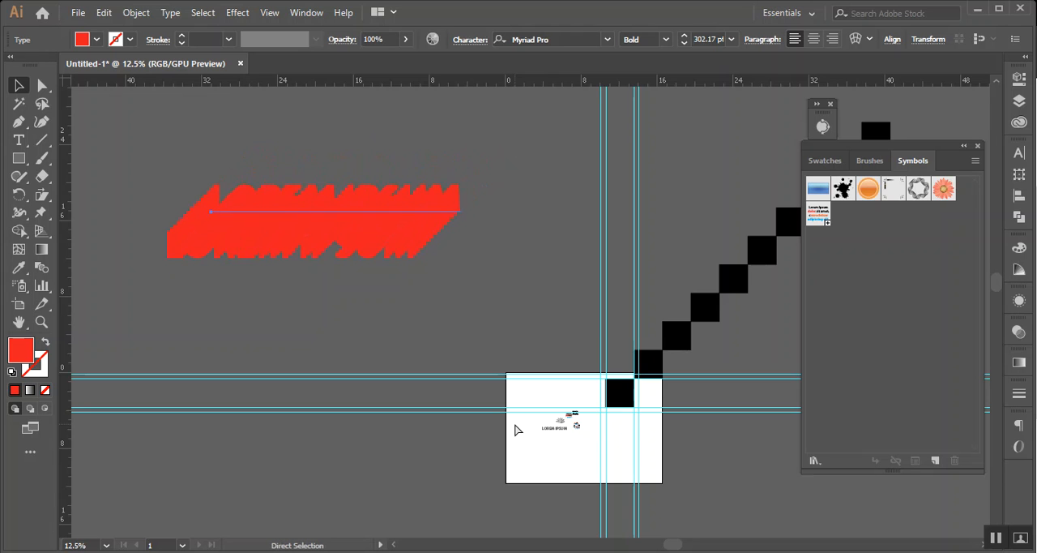
key(ctrl+z)
key(ctrl+z)
key(ctrl+z)
key(ctrl+z)
key(ctrl+z)
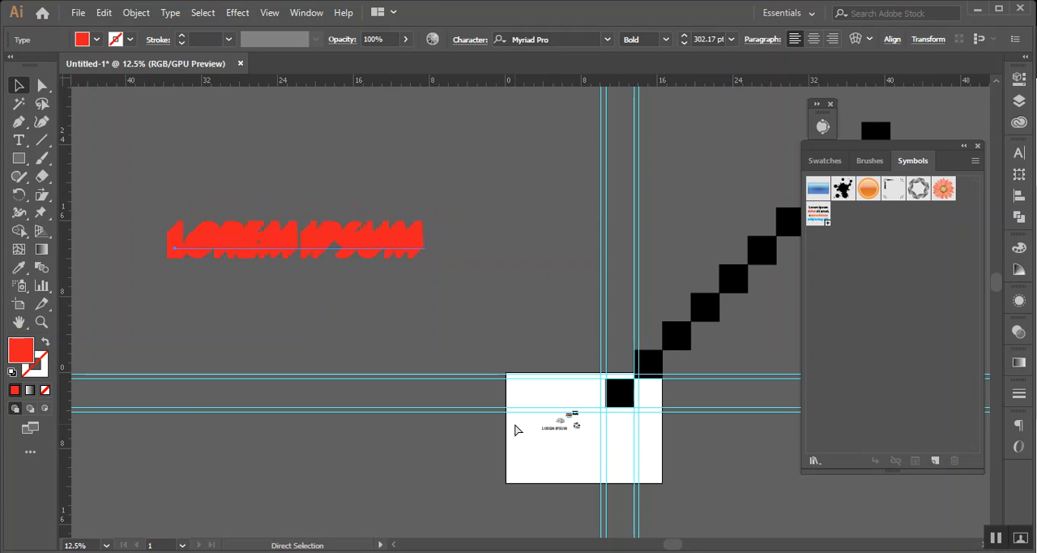
key(v)
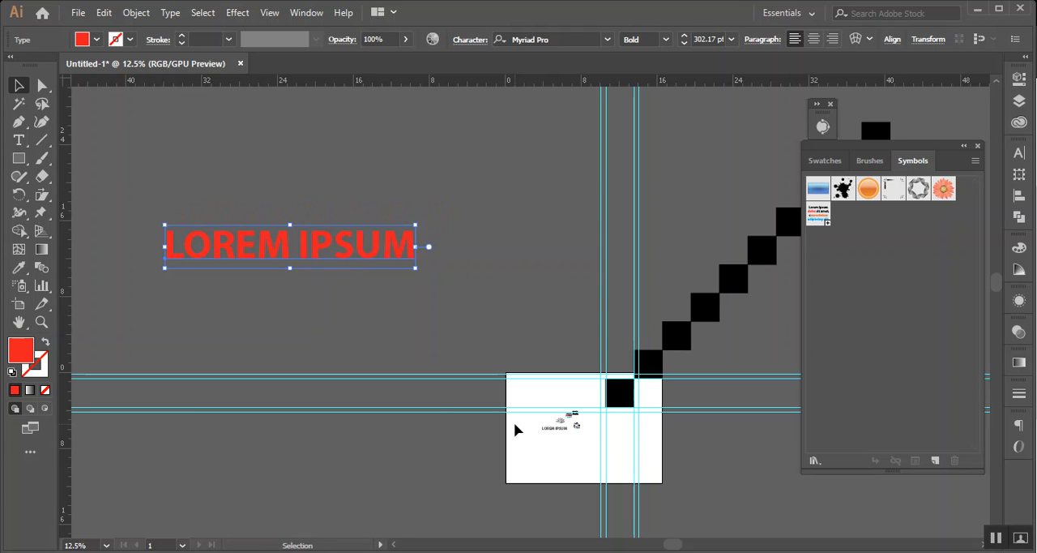
Open the Move settings for the red text and set the move angle to 45°
double_click(19, 85)
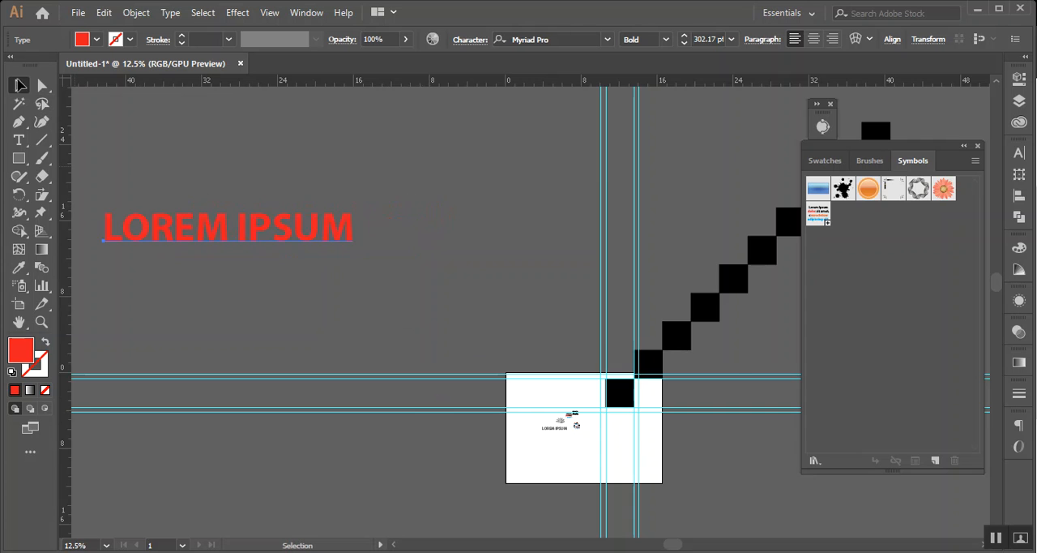
drag(555, 300, 589, 284)
click(599, 301)
key(Up)
key(Up)
key(Up)
key(Up)
key(Up)
key(Up)
key(Up)
key(Up)
key(Up)
Set the move distance to 7 in and create a copy of the red text at that offset
key(Up)
key(Up)
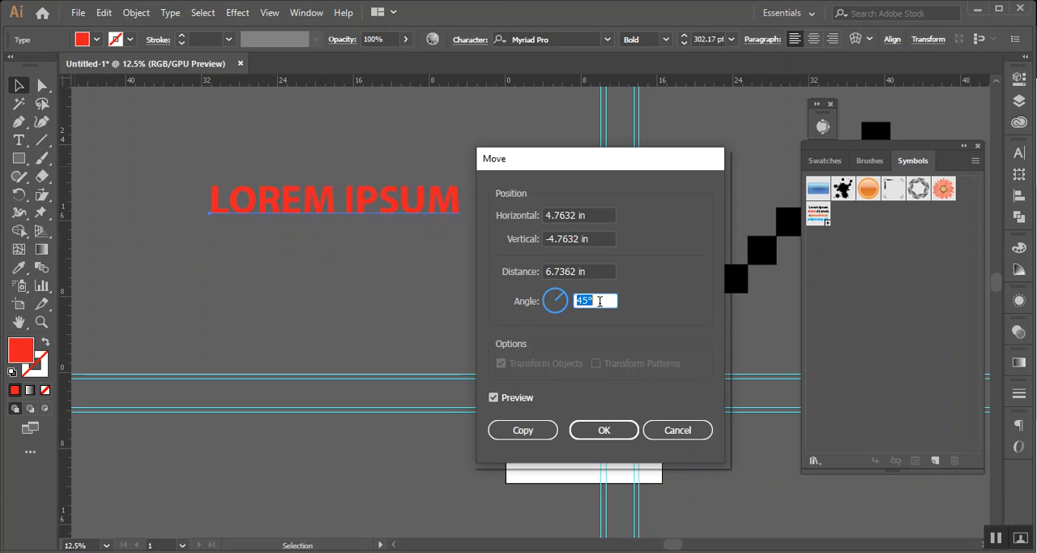
click(580, 272)
key(Up)
key(Up)
key(Up)
key(Up)
key(Up)
key(Up)
key(Up)
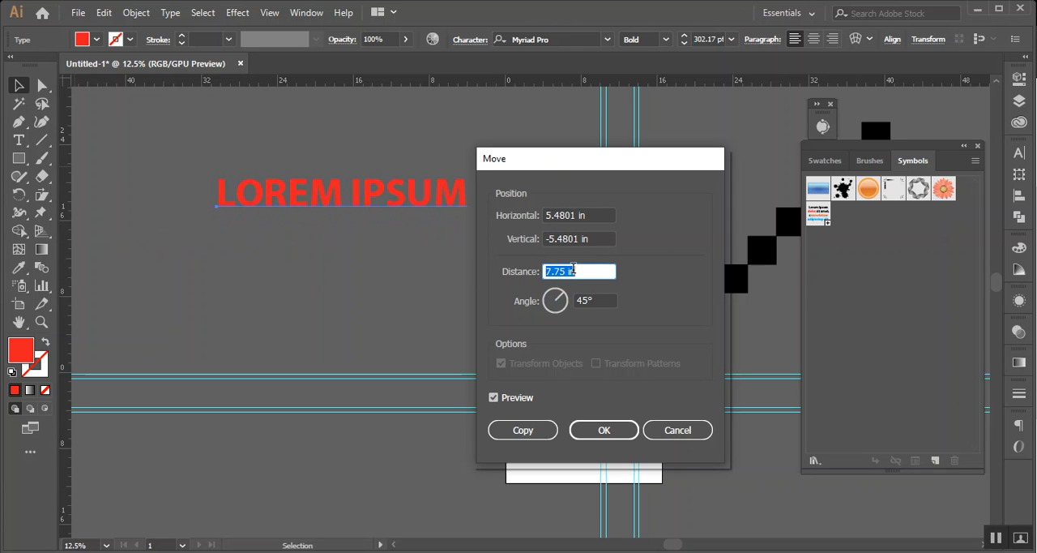
key(Down)
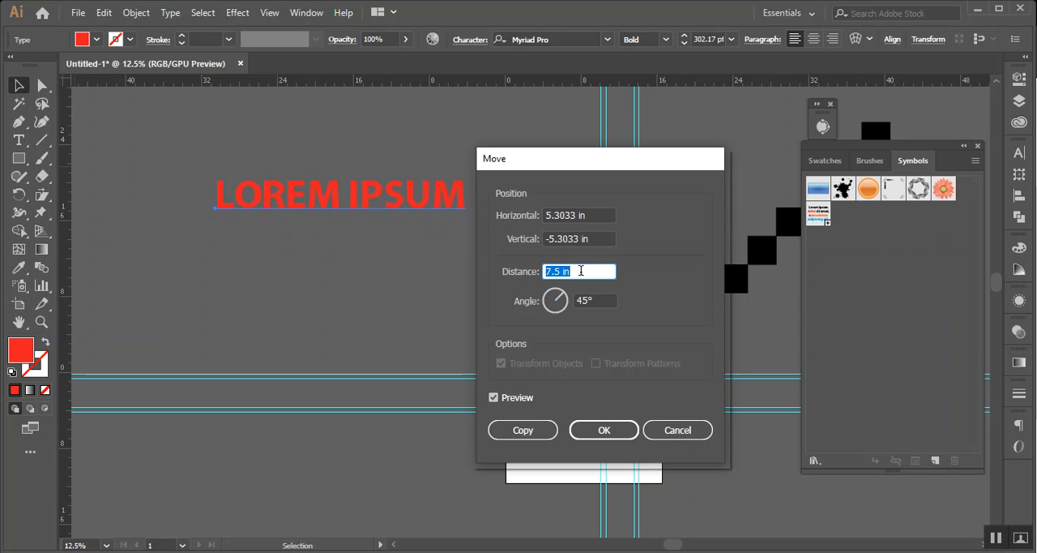
key(Down)
key(Down)
key(Down)
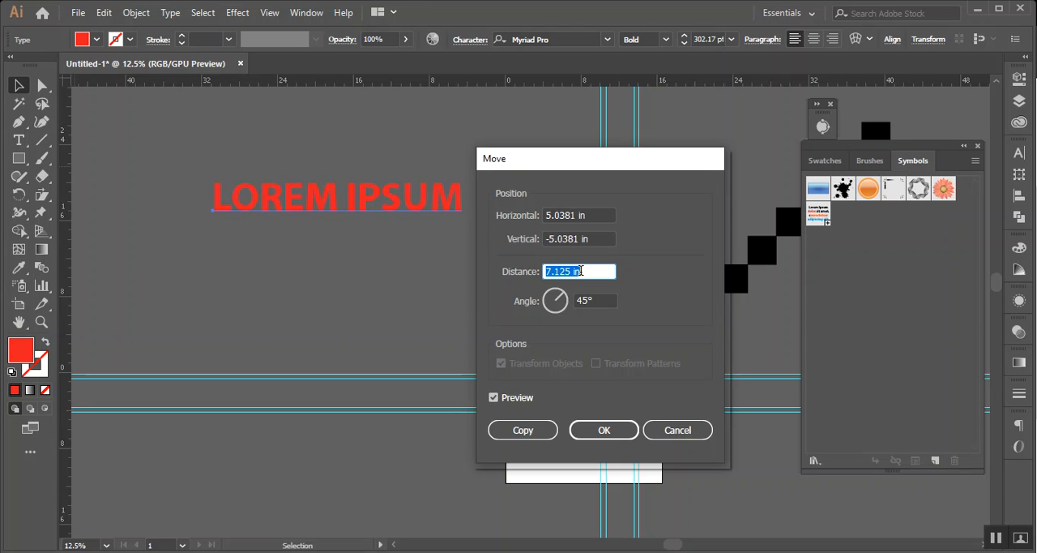
click(513, 438)
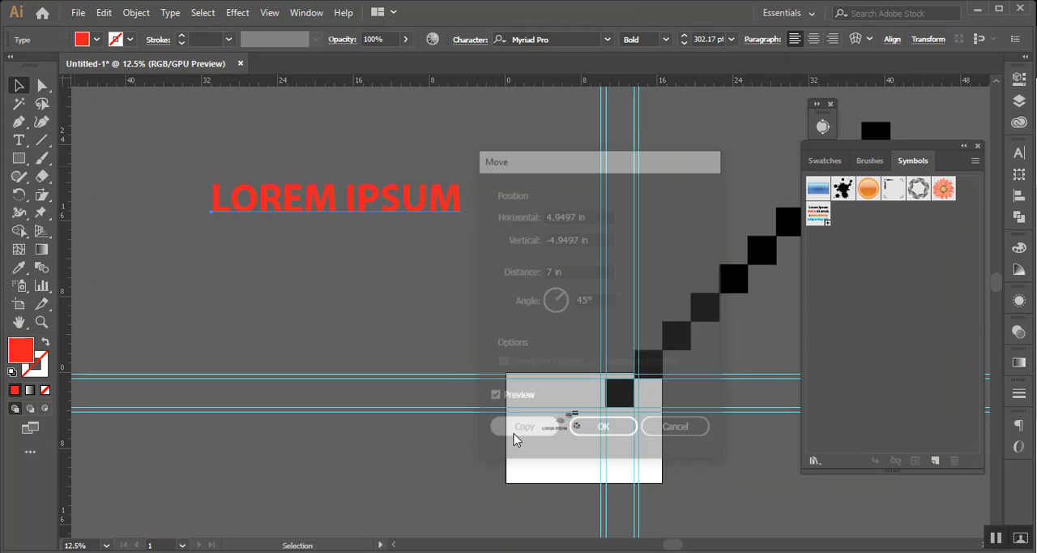
Repeat the copy transform until the red text forms a diagonal staircase of 14 lines
scroll(448, 369, down, 3)
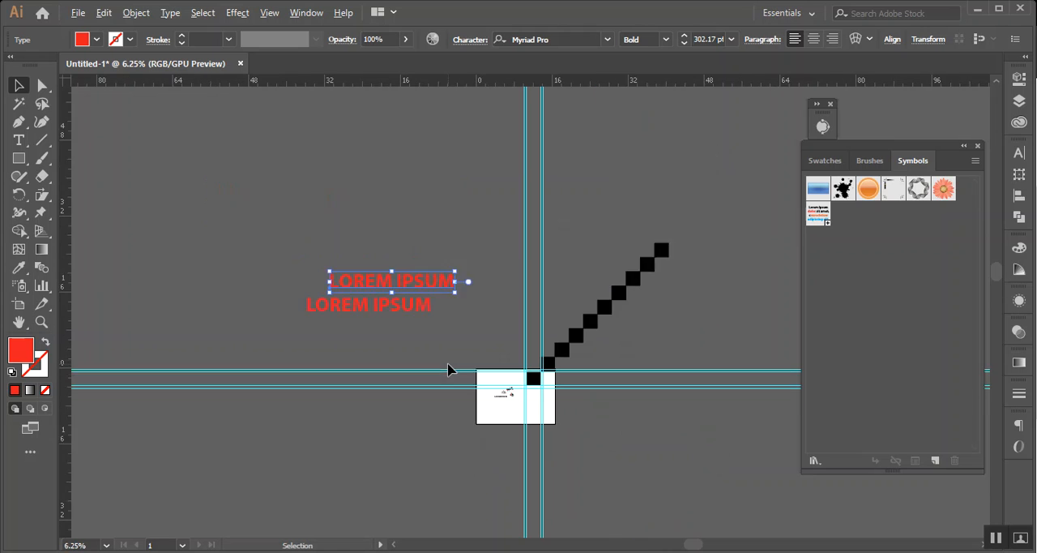
key(ctrl+d)
key(ctrl+d)
key(ctrl+d)
key(ctrl+d)
key(ctrl+d)
key(ctrl+d)
key(ctrl+d)
key(ctrl+d)
key(ctrl+d)
key(ctrl+d)
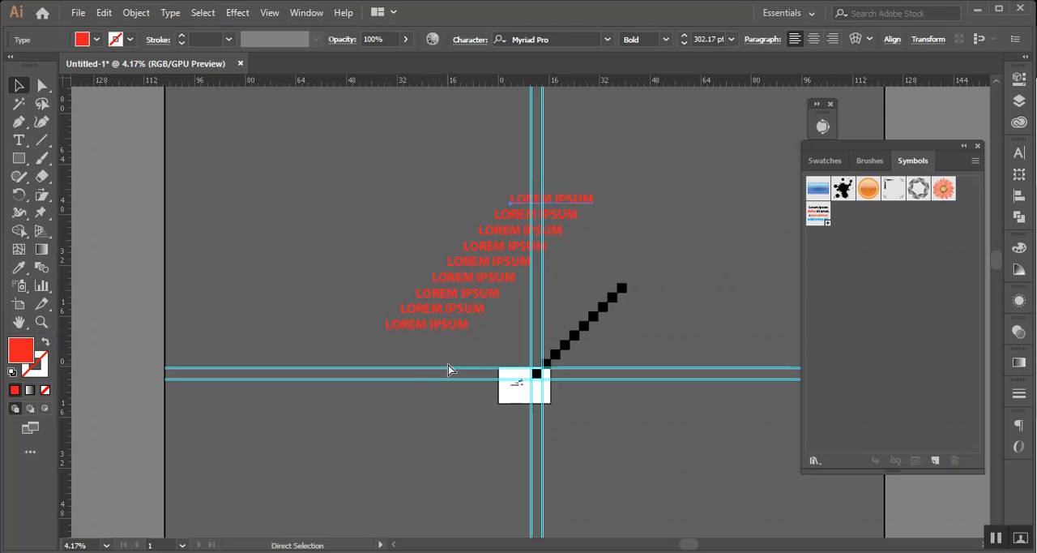
key(ctrl+d)
key(ctrl+d)
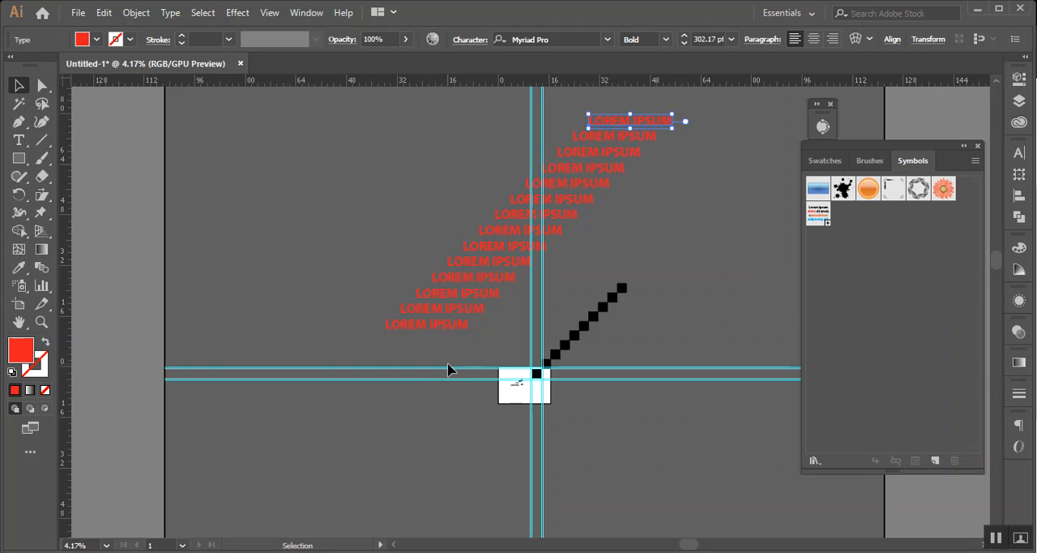
Examine the spacing and alignment of the diagonal red text copies, from the middle down to the lowest line
scroll(462, 216, up, 2)
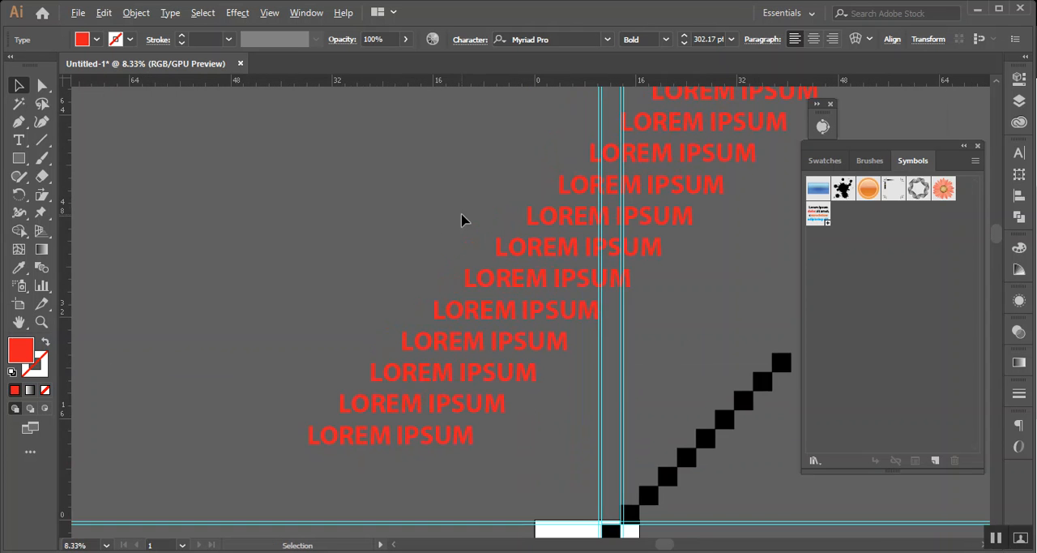
triple_click(557, 249)
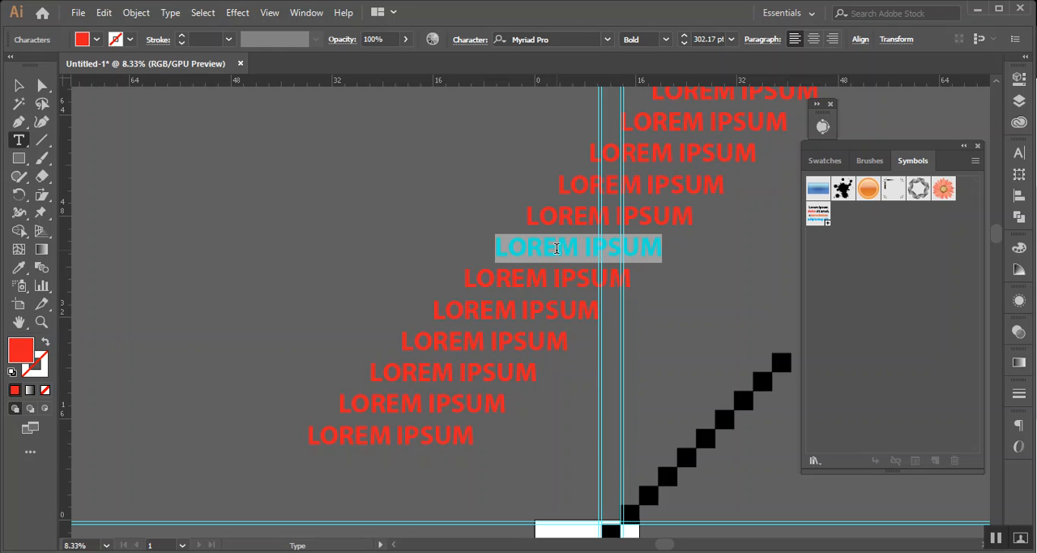
scroll(395, 426, up, 2)
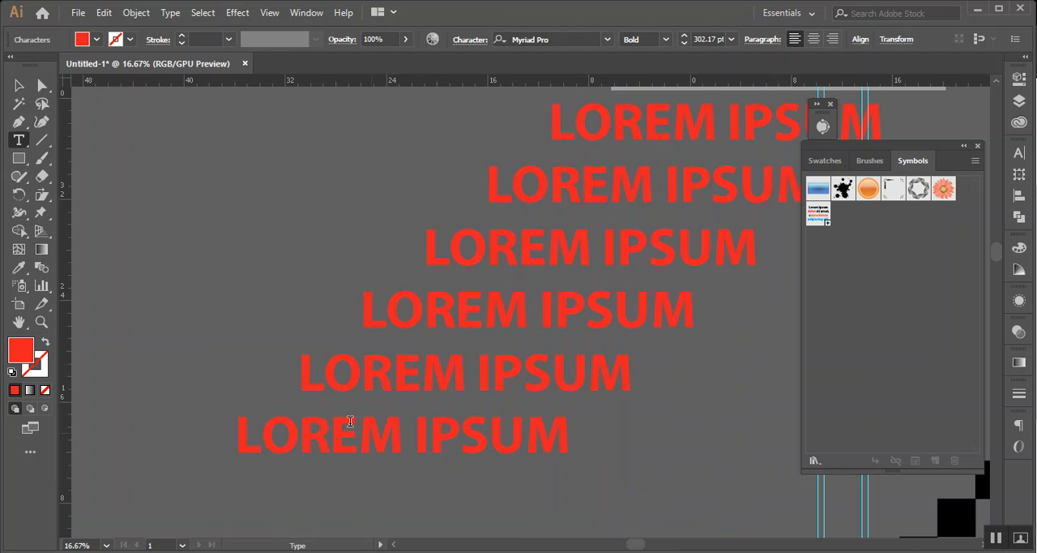
scroll(142, 369, up, 2)
scroll(498, 303, left, 3)
key(Escape)
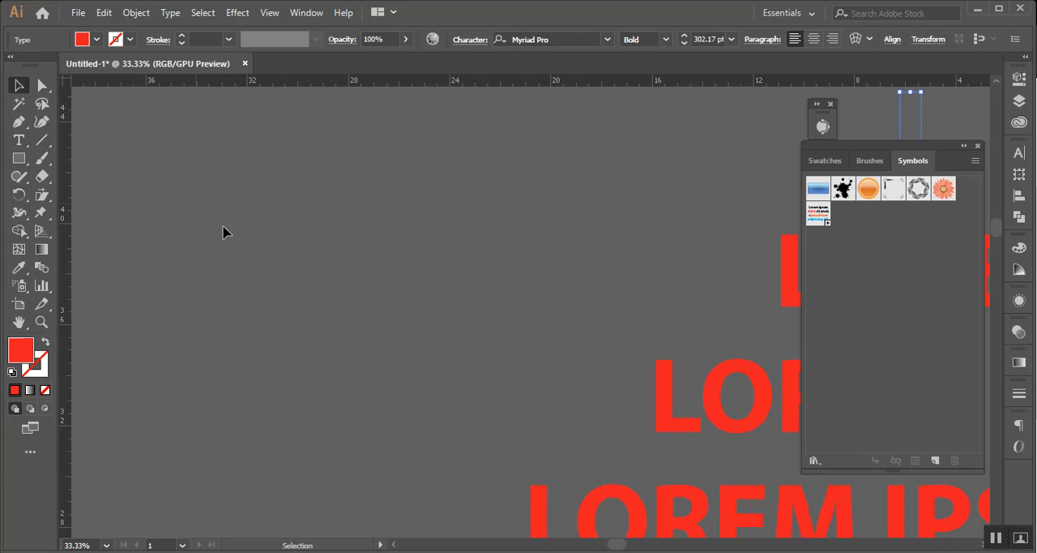
click(245, 235)
scroll(278, 255, down, 6)
key(ctrl+z)
click(612, 334)
scroll(609, 338, up, 2)
scroll(610, 338, up, 2)
drag(103, 337, 285, 326)
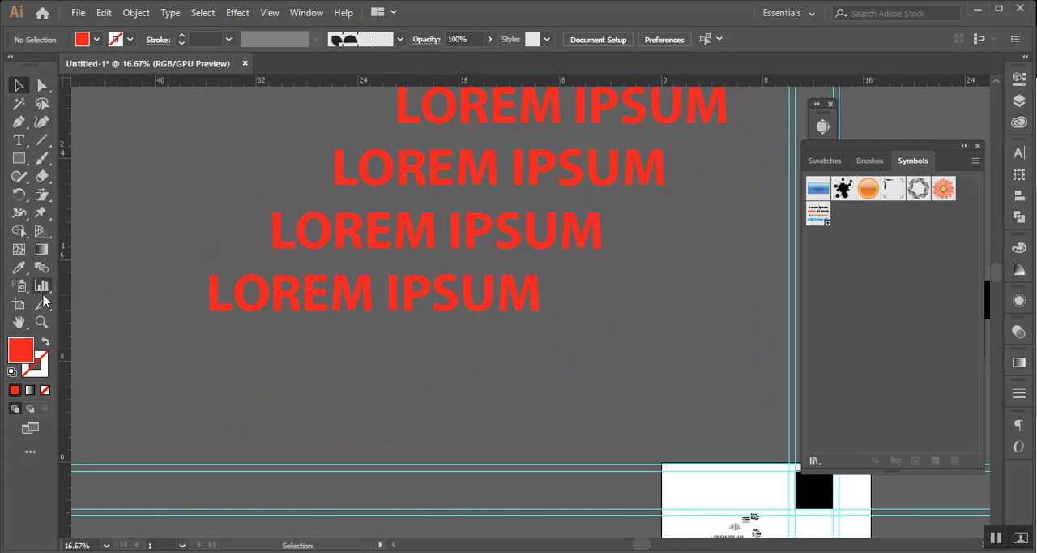
Collapse the Symbols panel and place vertical guides at the left and right edges of the lowest red text line
scroll(155, 326, up, 2)
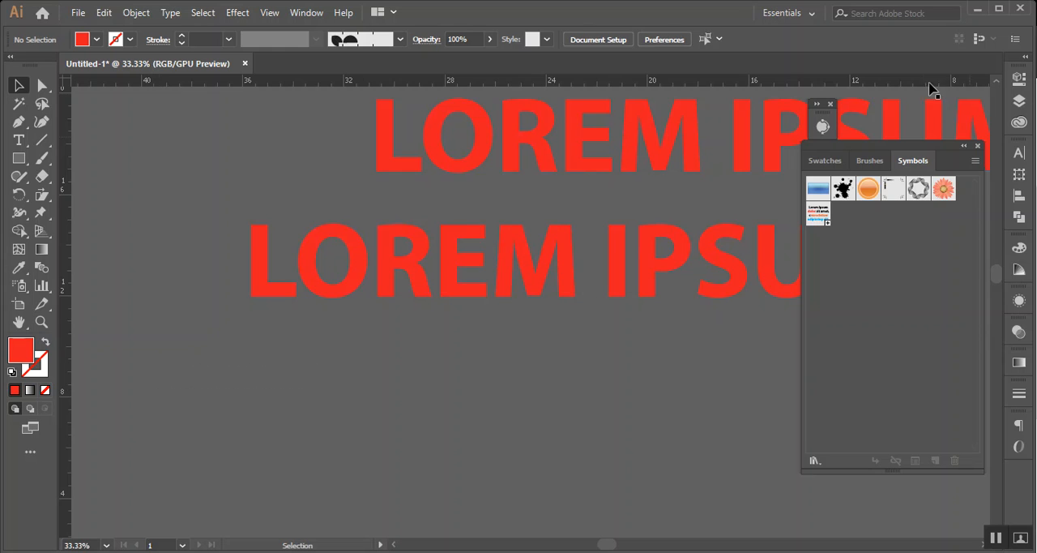
click(964, 146)
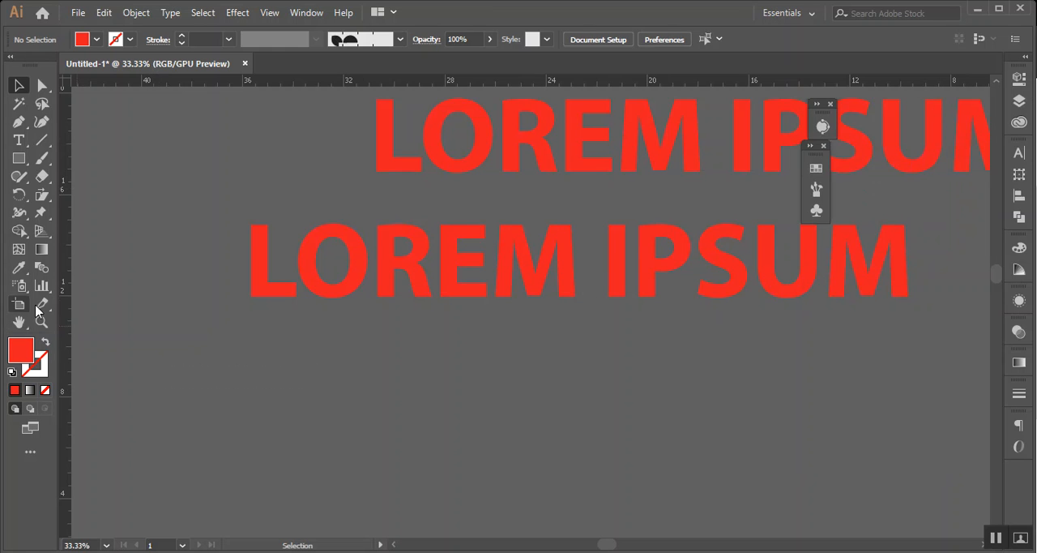
drag(67, 312, 252, 292)
scroll(909, 238, right, 2)
drag(822, 268, 823, 269)
drag(905, 245, 569, 414)
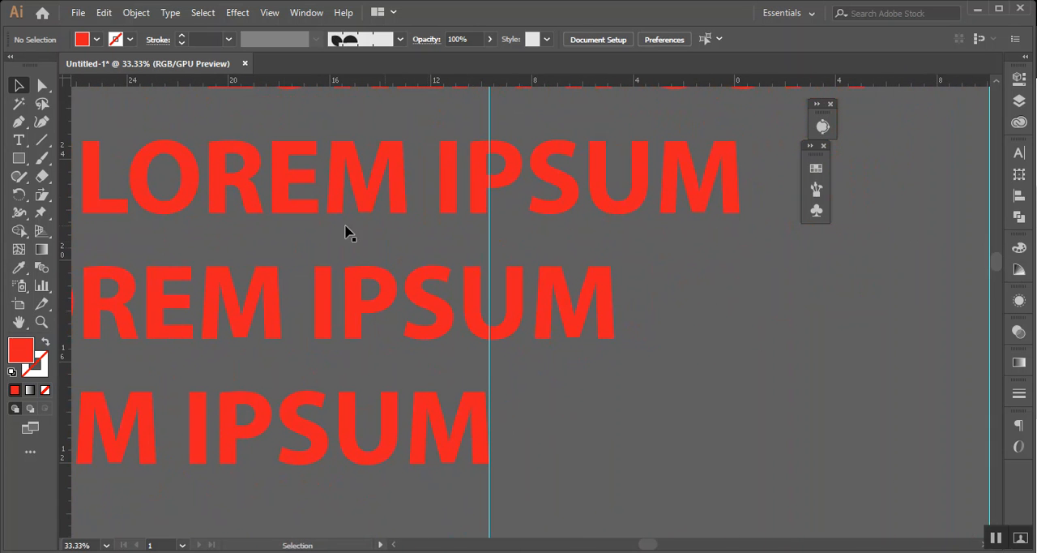
Place vertical guides at the right and left edges of the second-lowest red text line
drag(64, 278, 616, 301)
scroll(528, 329, left, 5)
drag(65, 274, 231, 284)
Place vertical guides at both ends of the third-lowest red text line and leave nothing selected
drag(436, 205, 387, 278)
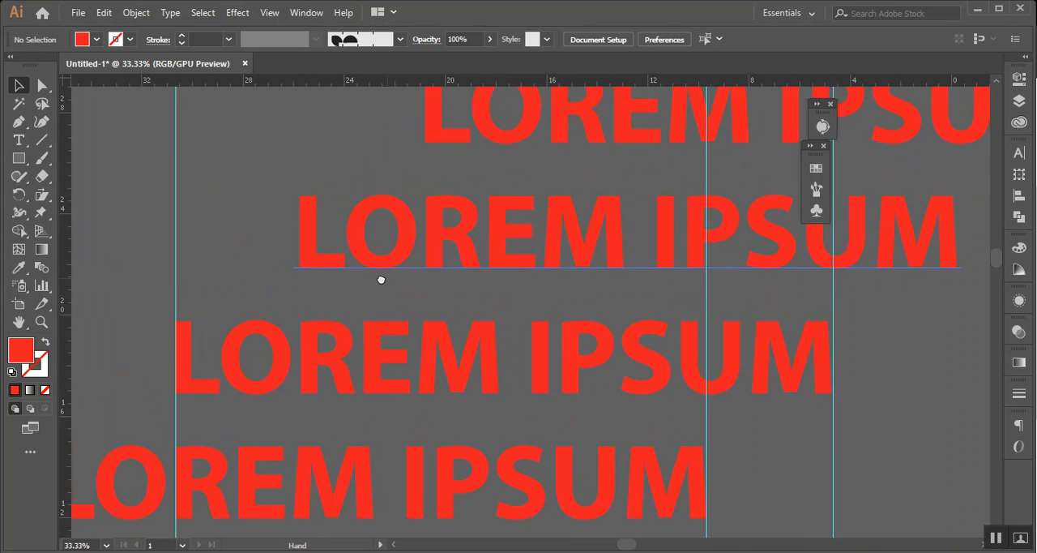
drag(65, 197, 295, 207)
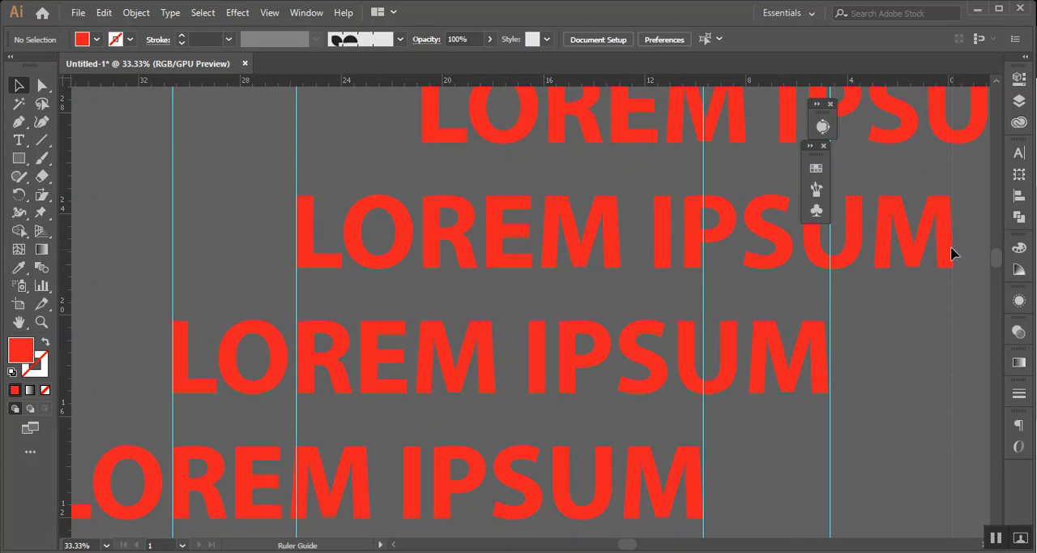
click(640, 248)
triple_click(639, 244)
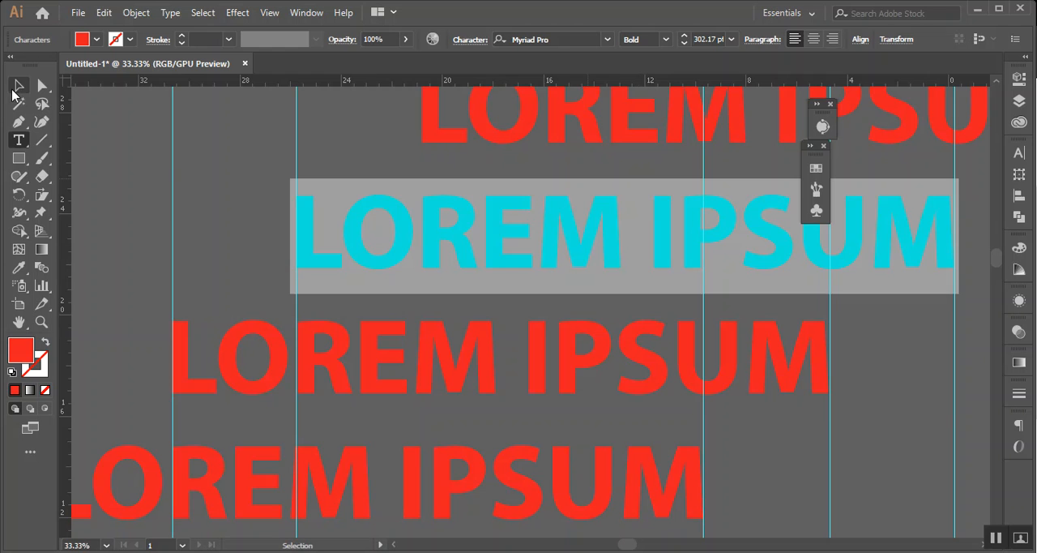
click(19, 85)
click(231, 212)
Examine how the diagonal text copies step across the vertical guides over the whole staircase
scroll(278, 308, down, 5)
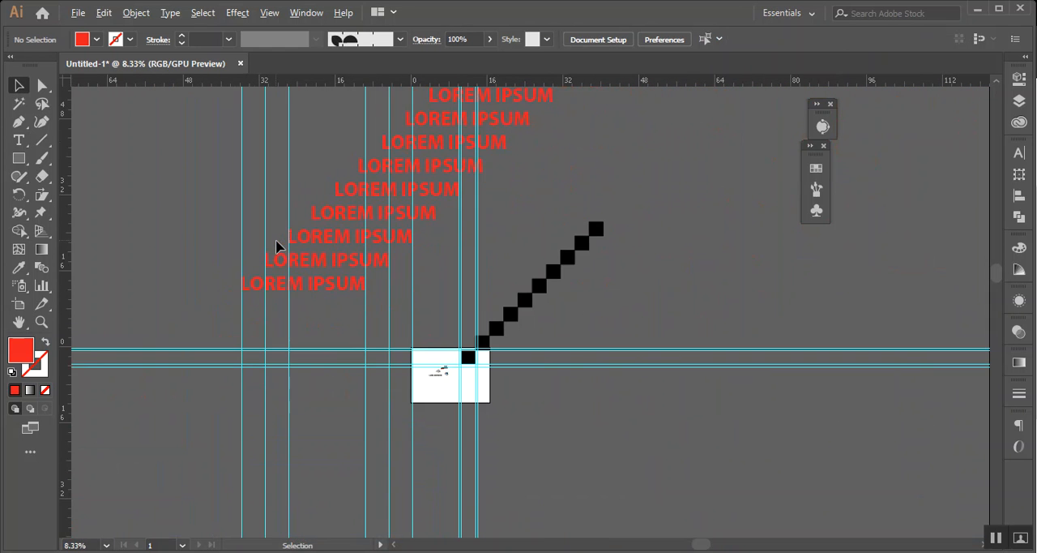
scroll(437, 240, up, 4)
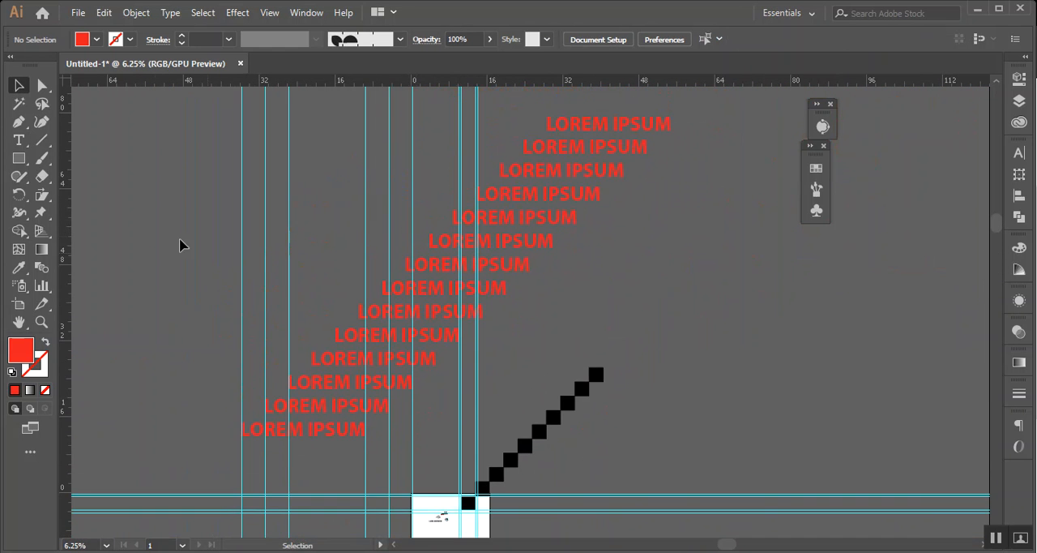
drag(135, 194, 573, 308)
click(714, 264)
scroll(528, 286, up, 1)
scroll(528, 292, up, 1)
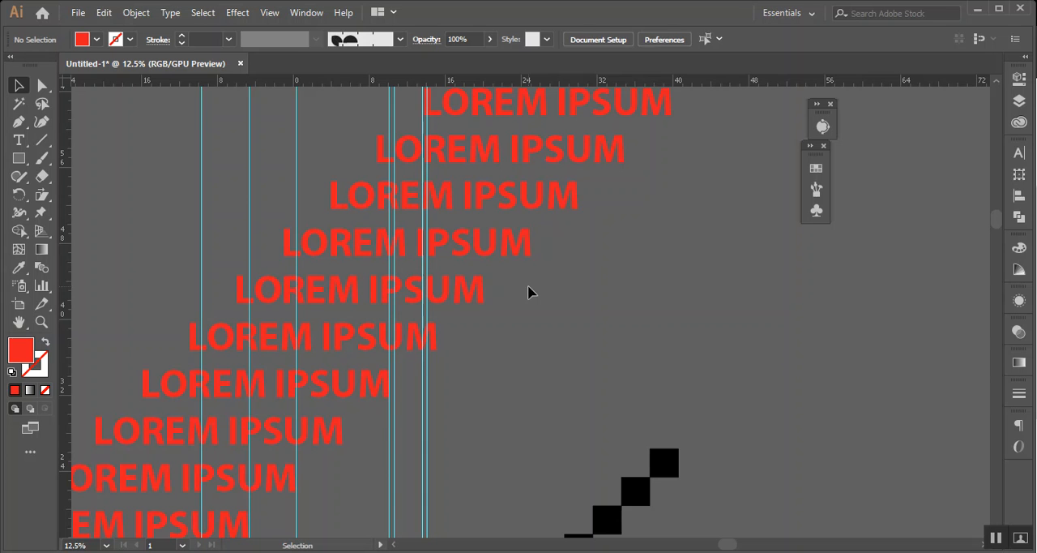
scroll(348, 336, down, 3)
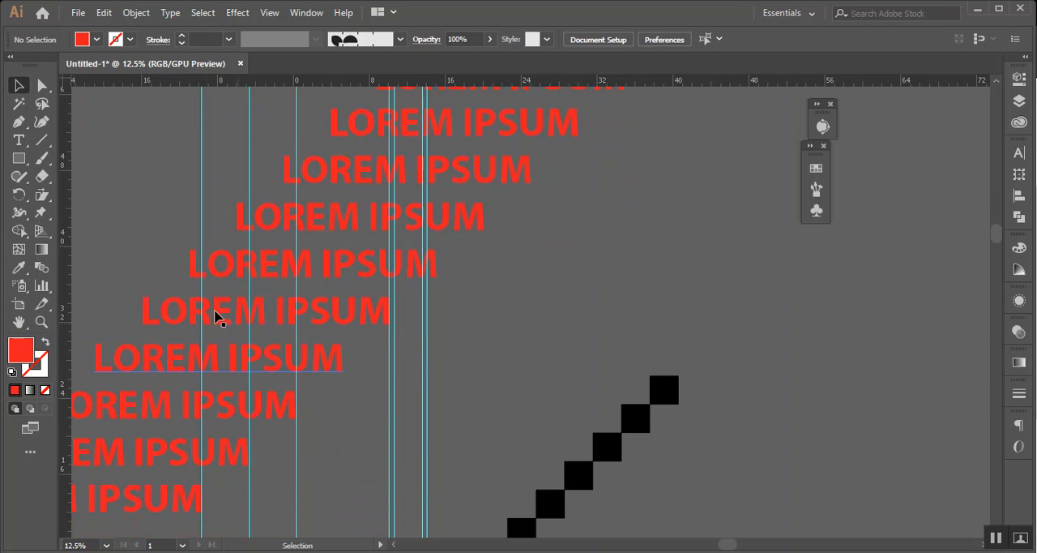
scroll(208, 302, up, 1)
Draw a red rectangle about 25.98 in wide and 3 in high just below the lowest text line, between its edge guides
drag(268, 320, 543, 225)
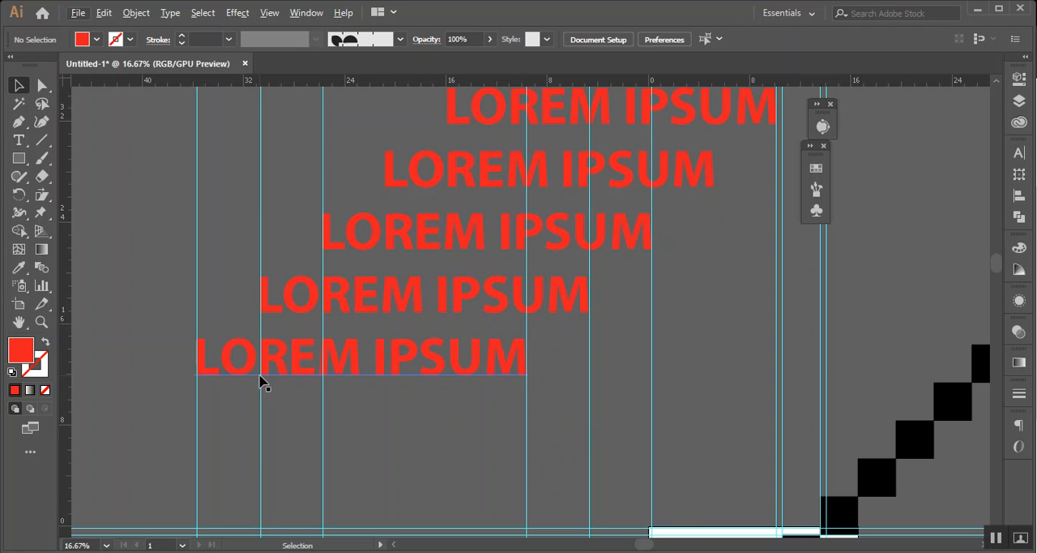
click(18, 159)
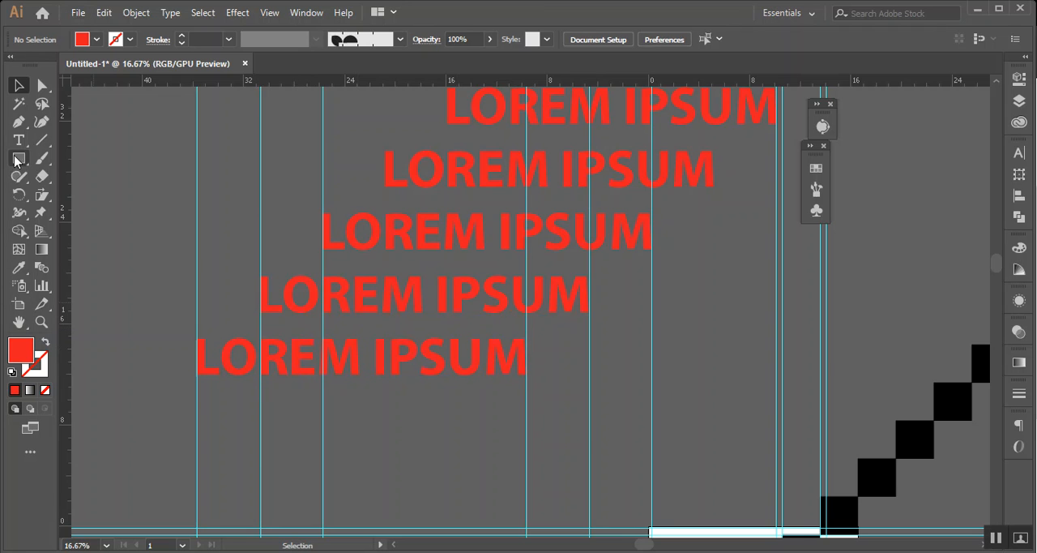
drag(197, 382, 526, 420)
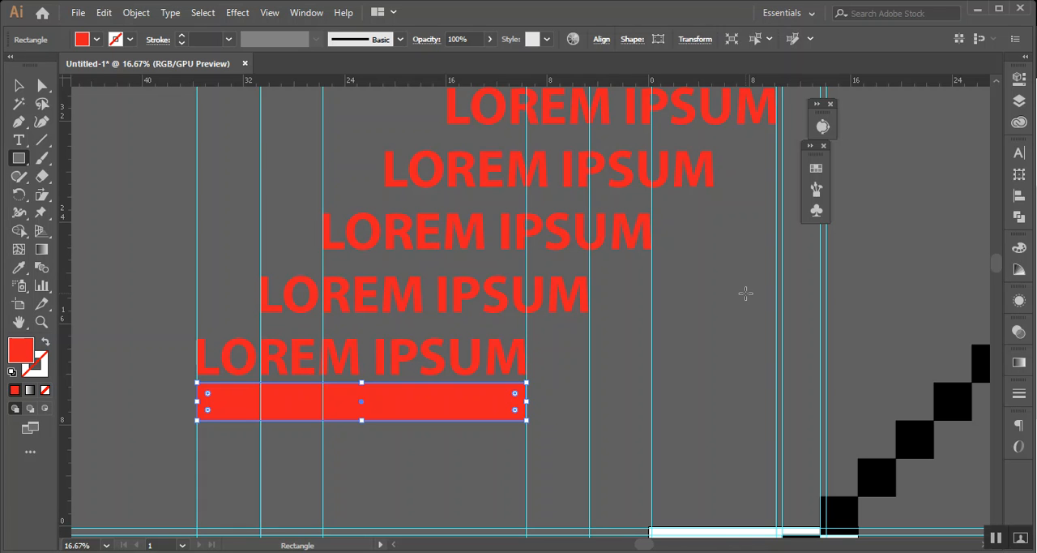
click(140, 14)
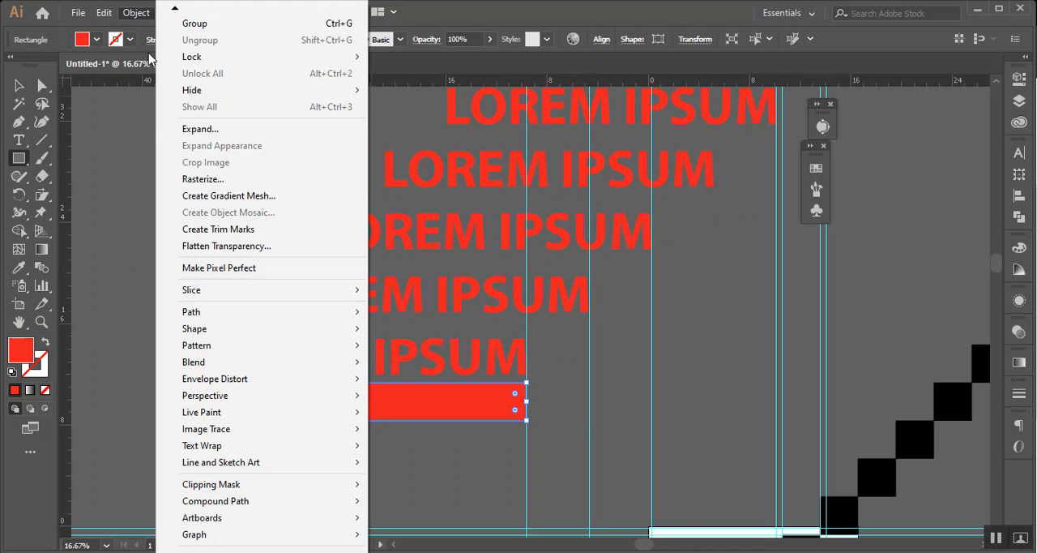
click(135, 158)
click(629, 272)
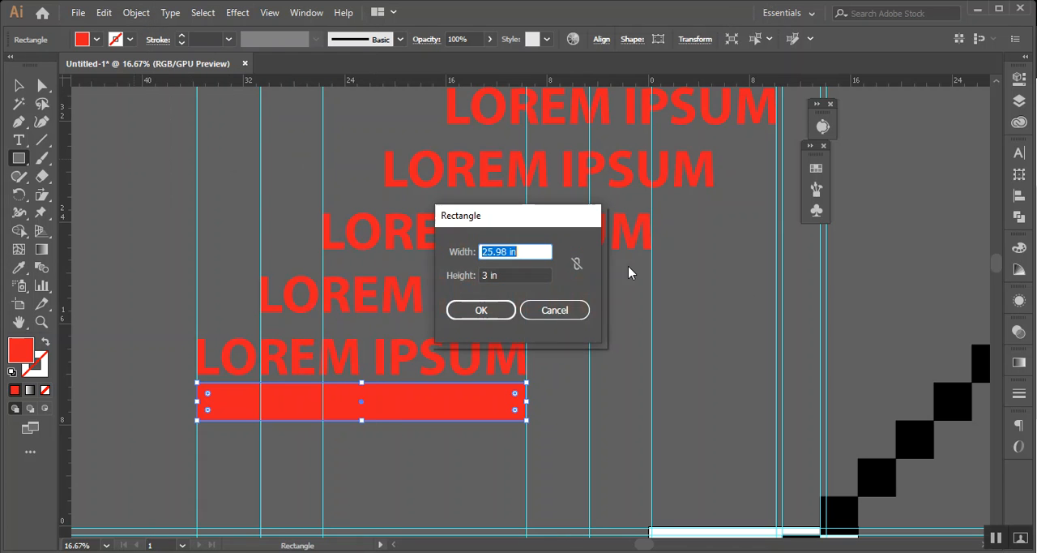
click(577, 310)
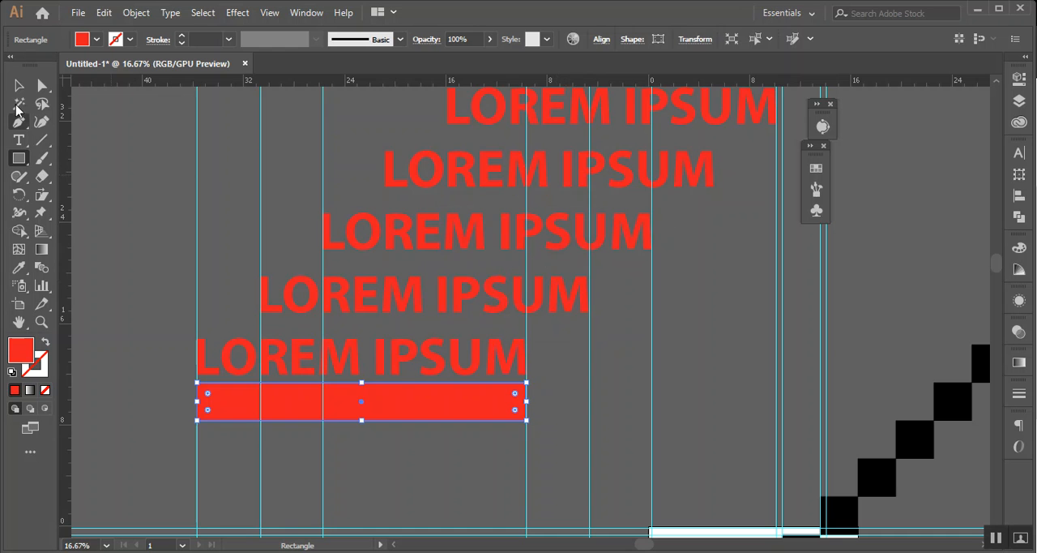
Inspect the stepped red text lines up to the staircase's top together with the guides and the diagonal of black squares
click(19, 86)
key(space)
drag(795, 203, 441, 520)
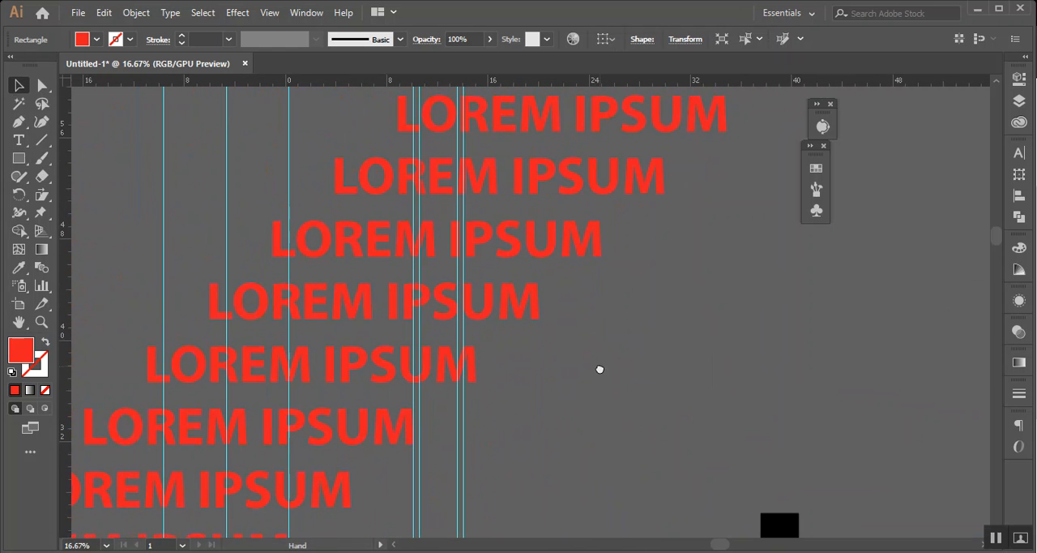
drag(683, 132, 912, 378)
key(space)
drag(828, 292, 388, 236)
drag(351, 303, 694, 312)
scroll(691, 312, down, 3)
scroll(663, 358, down, 2)
drag(711, 253, 485, 477)
scroll(323, 280, up, 2)
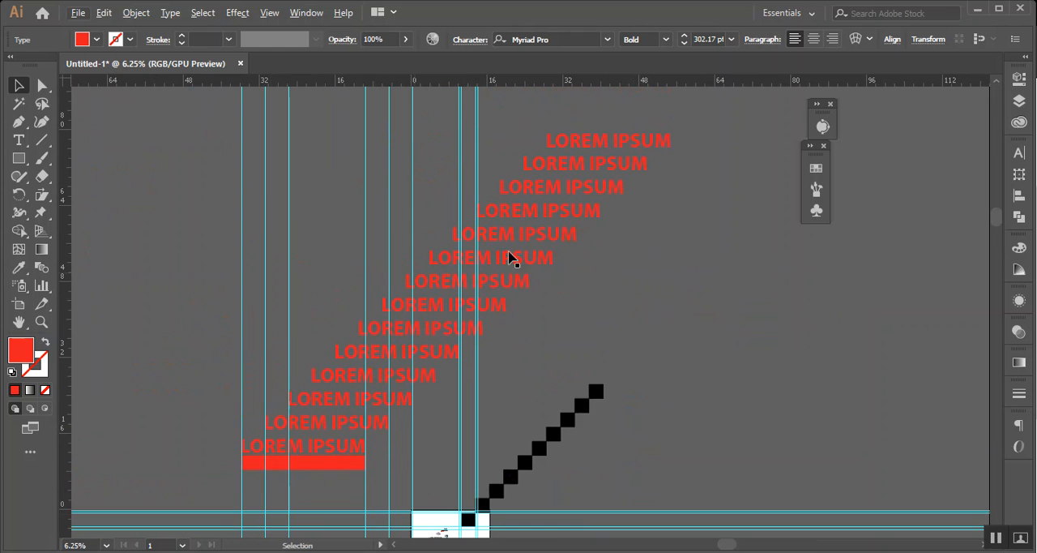
right_click(741, 127)
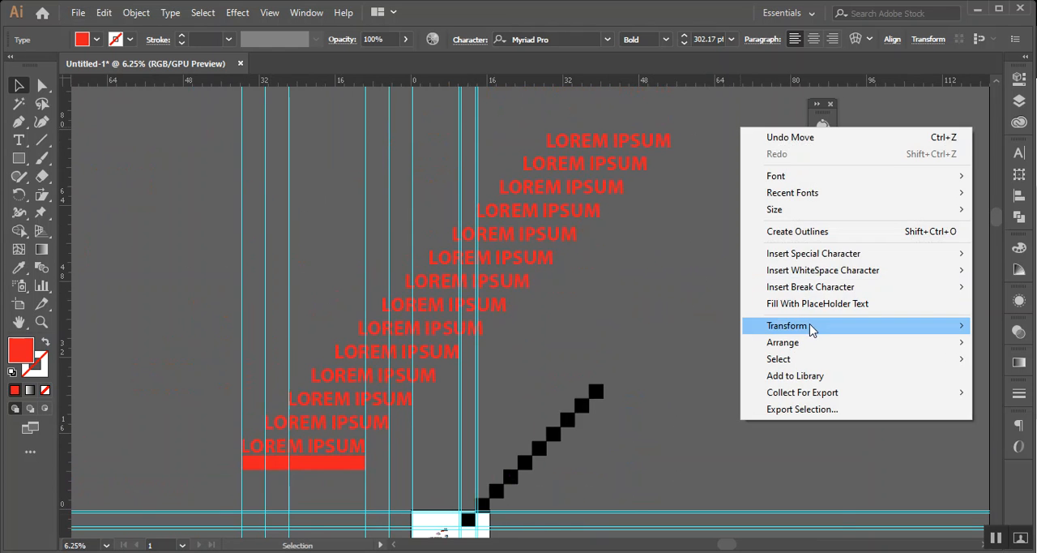
right_click(703, 300)
click(758, 436)
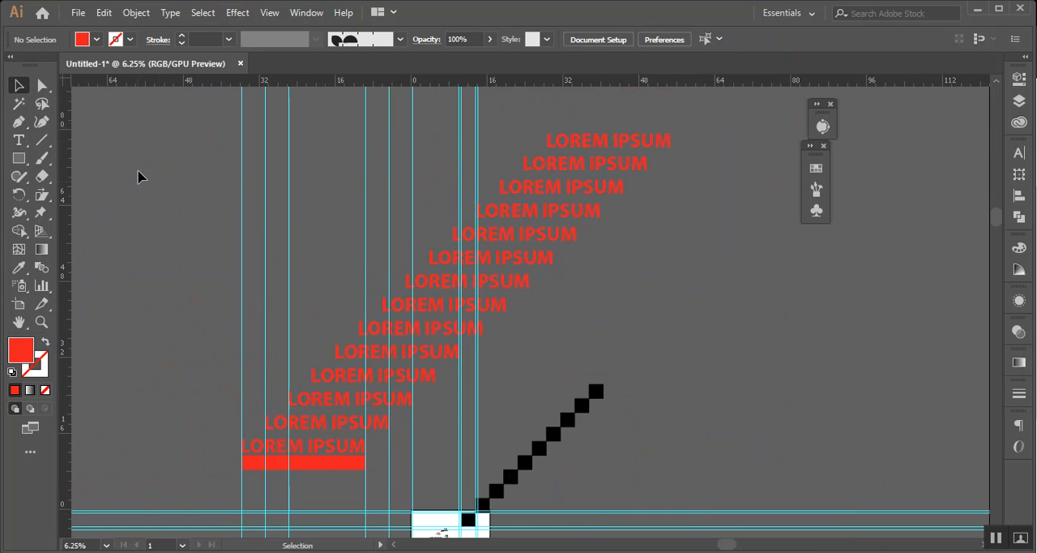
Delete the stepped red text lines, vertical guides, red rectangle and diagonal square copies, keeping the original text and black square on the artboard
drag(215, 100, 786, 320)
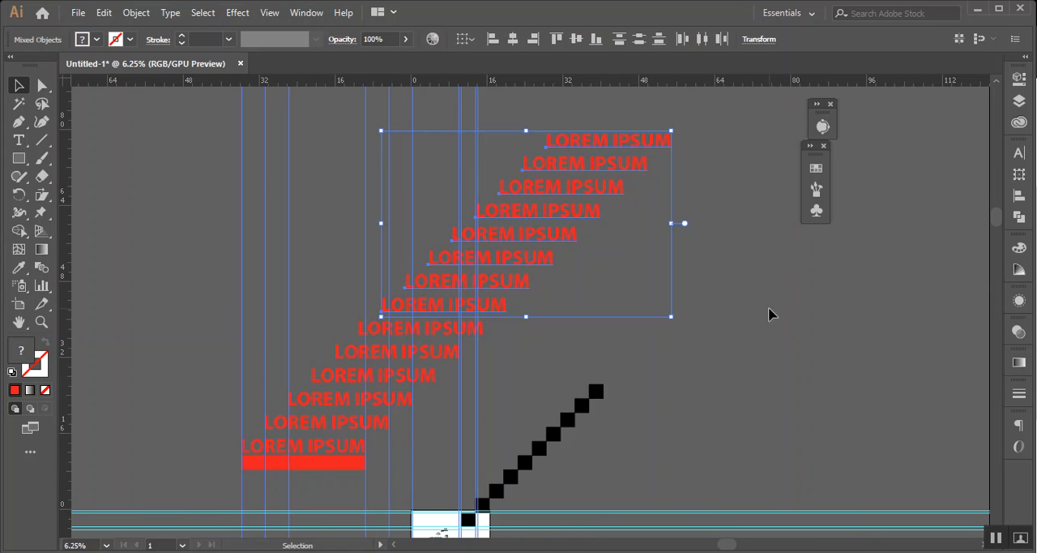
key(Delete)
scroll(365, 300, down, 2)
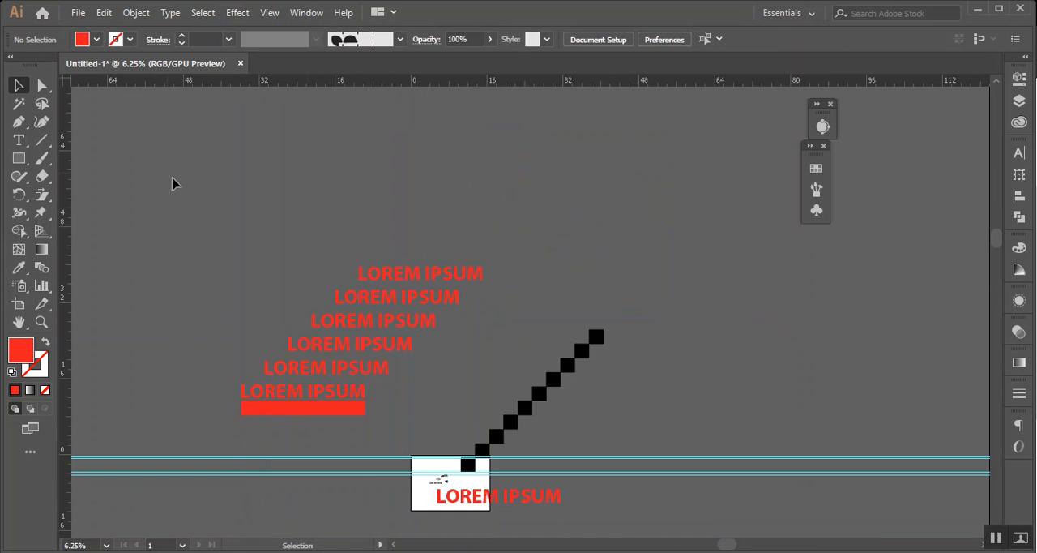
drag(397, 262, 673, 456)
key(Delete)
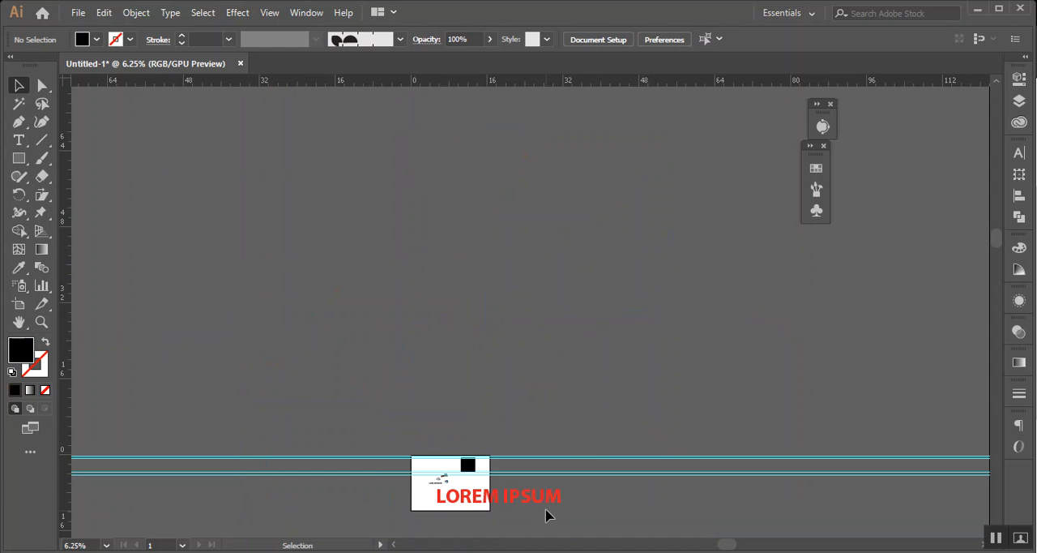
Scale the red LOREM IPSUM text down to about 80.39 pt and place it in the lower left part of the artboard
scroll(535, 509, up, 3)
drag(437, 465, 735, 378)
click(736, 377)
click(683, 409)
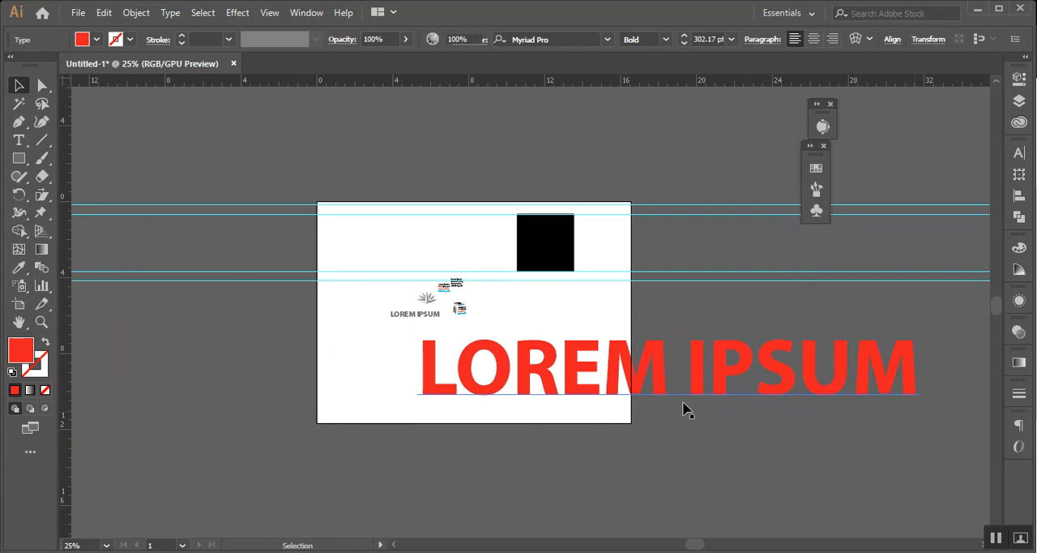
click(687, 387)
drag(883, 411, 462, 411)
click(461, 409)
scroll(461, 410, up, 3)
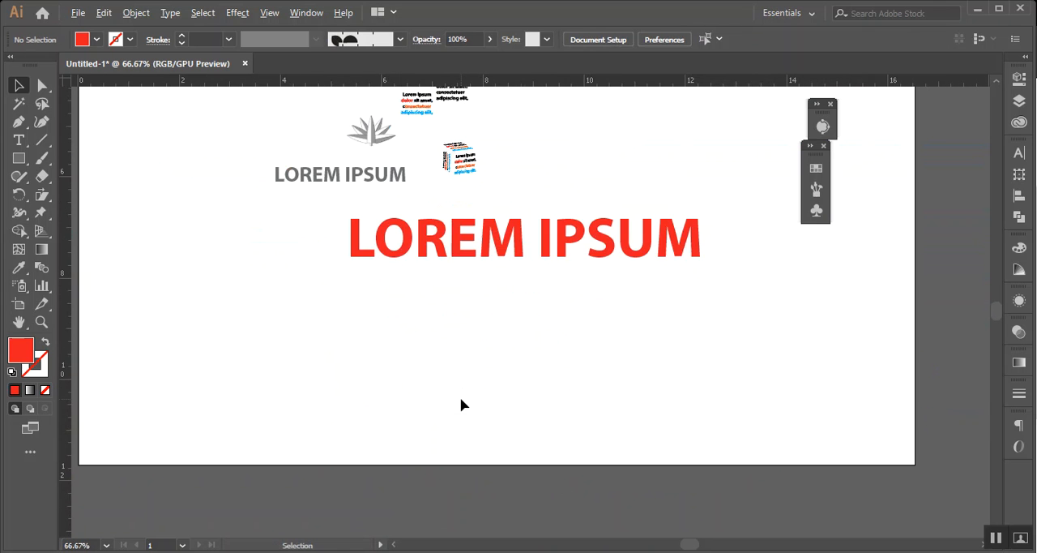
drag(510, 240, 329, 329)
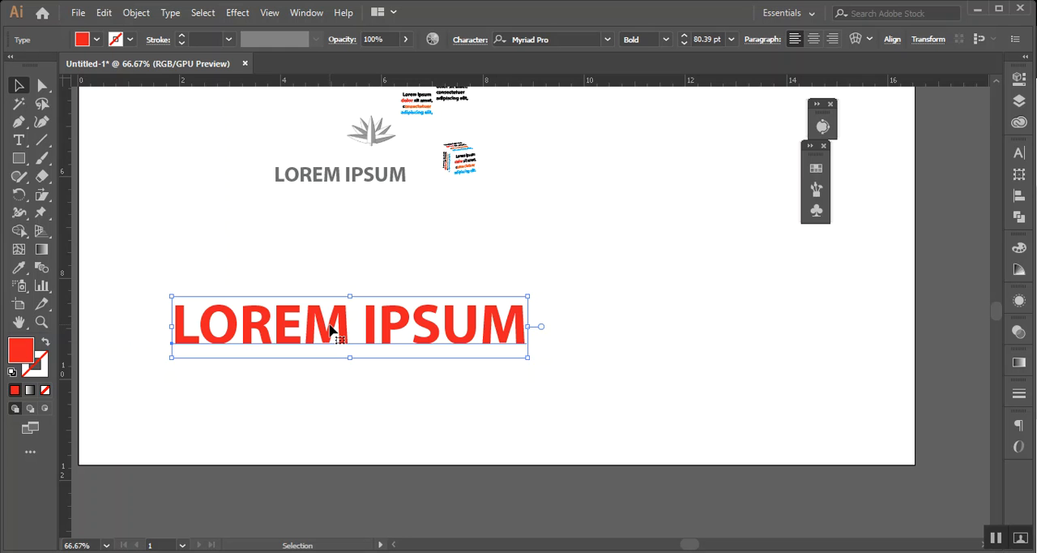
click(135, 22)
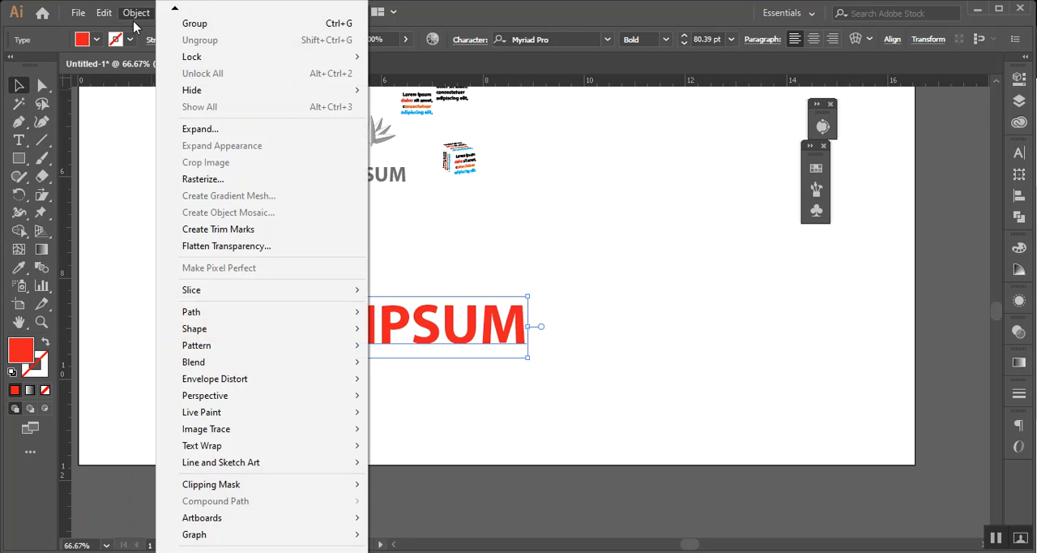
click(142, 40)
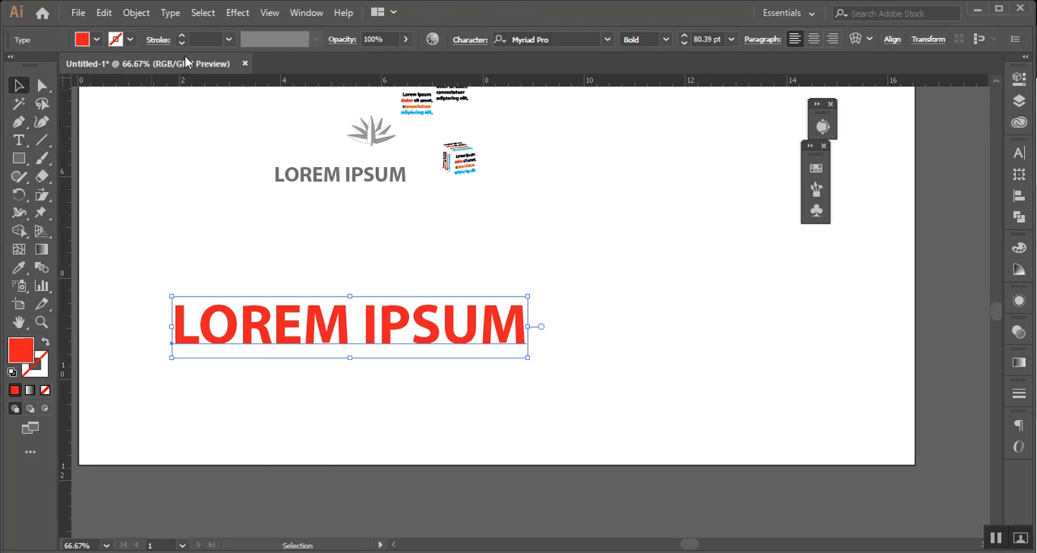
drag(273, 321, 280, 308)
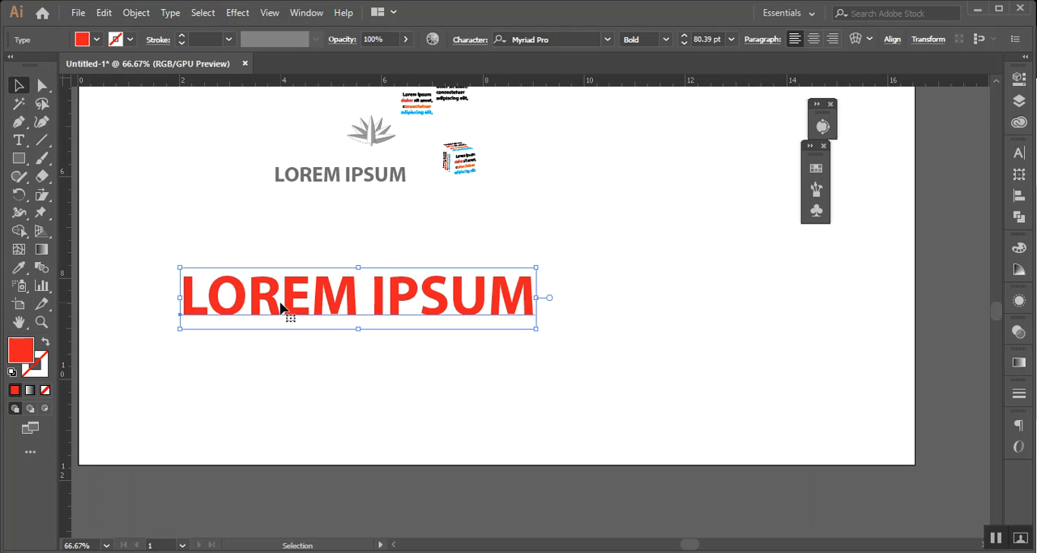
Place a copy of the red LOREM IPSUM text on the empty canvas left of the artboard
click(394, 407)
drag(394, 408, 758, 375)
drag(706, 251, 196, 221)
scroll(459, 338, left, 3)
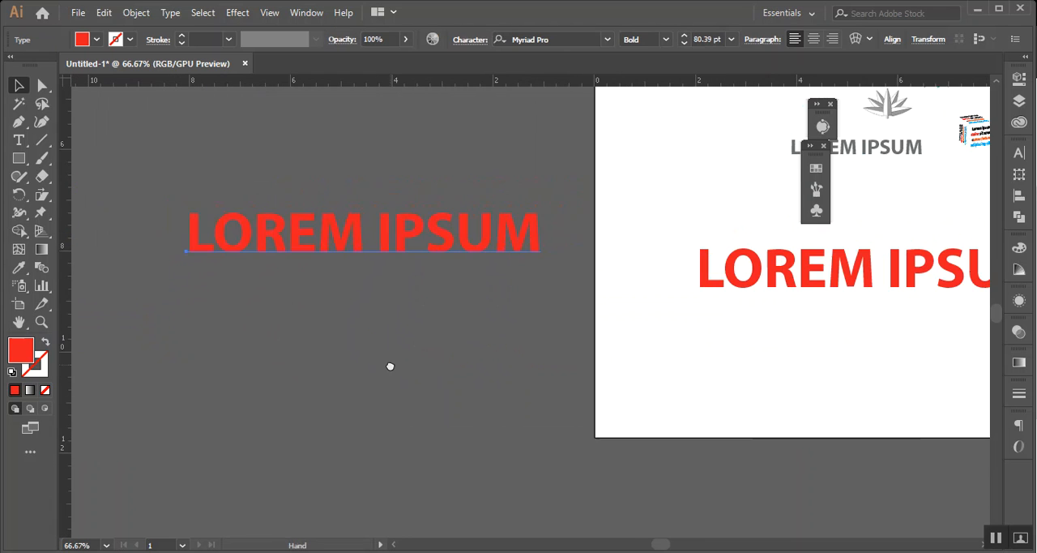
drag(292, 237, 267, 212)
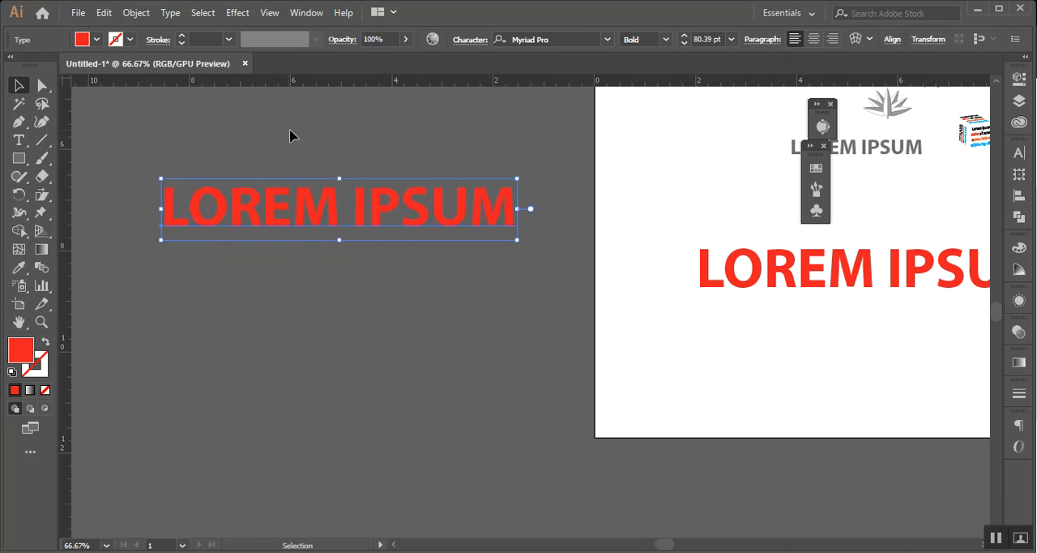
Rasterize the copied red text with the RGB color model, High (300 ppi) resolution and a transparent background
click(136, 12)
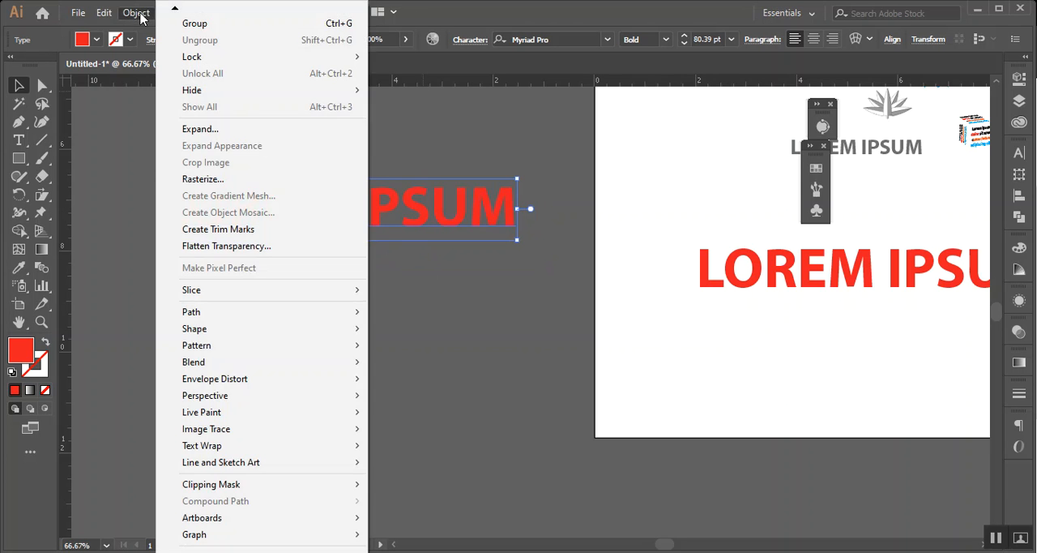
click(224, 179)
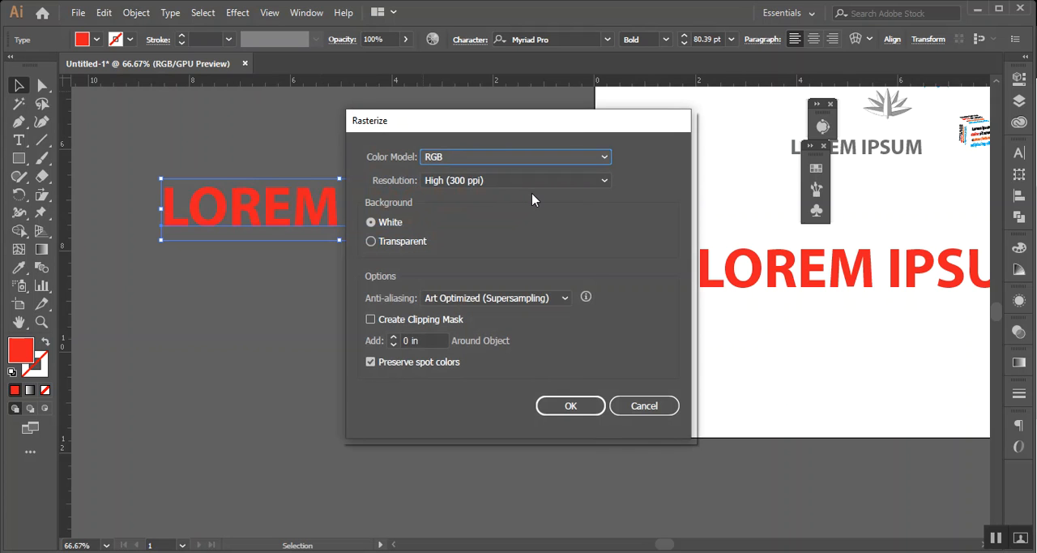
drag(520, 122, 310, 284)
drag(415, 285, 685, 175)
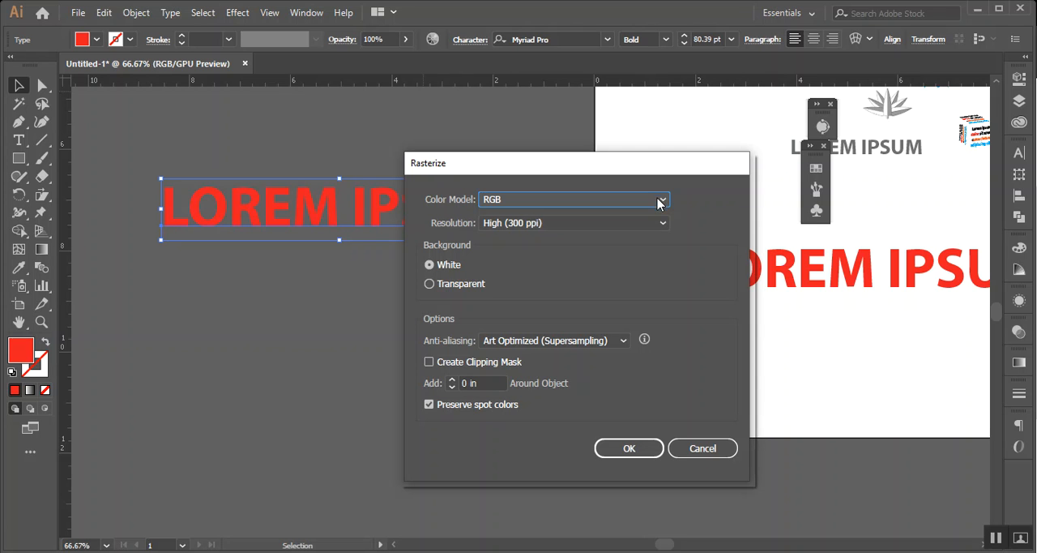
click(659, 201)
click(659, 201)
click(626, 227)
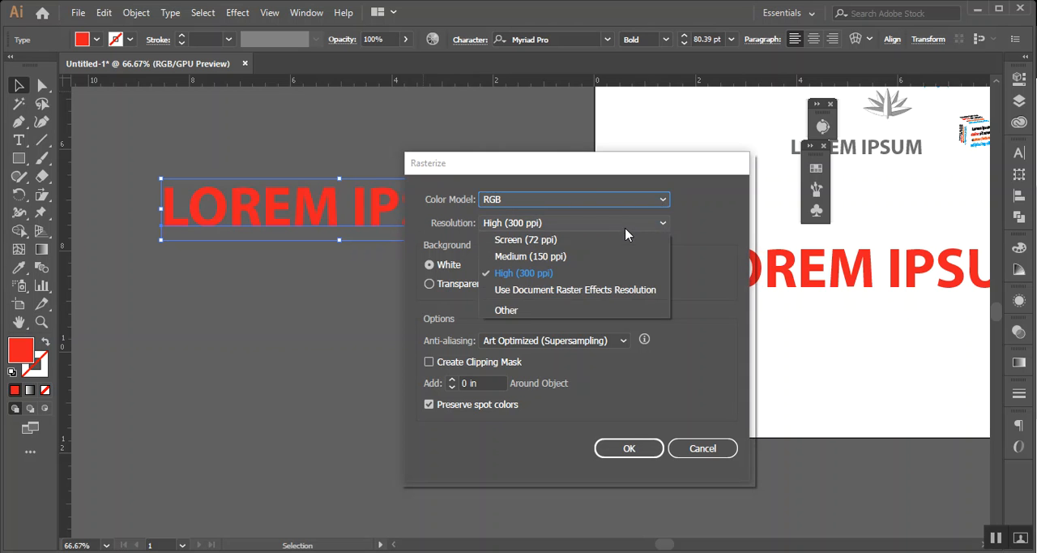
click(718, 340)
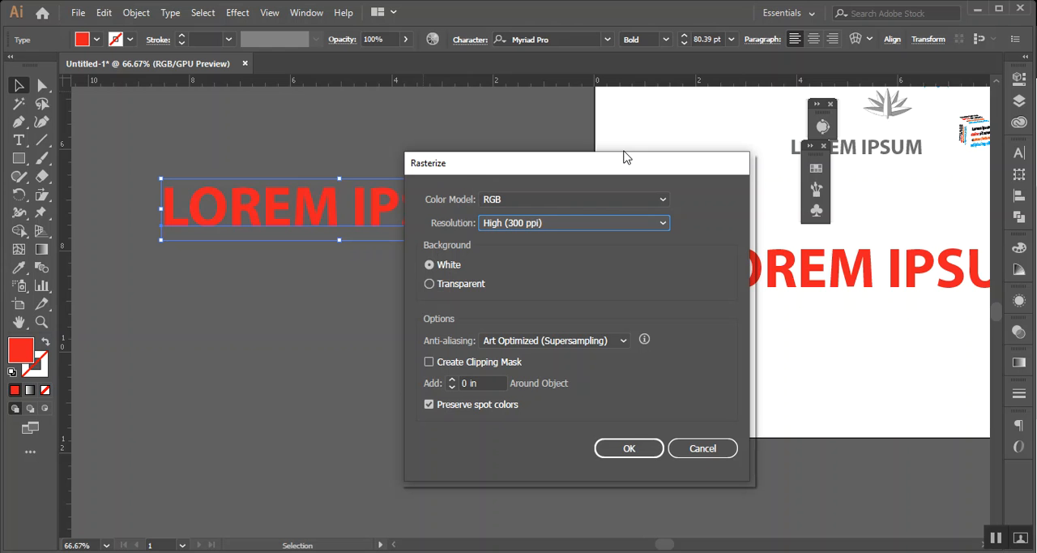
drag(551, 171, 669, 155)
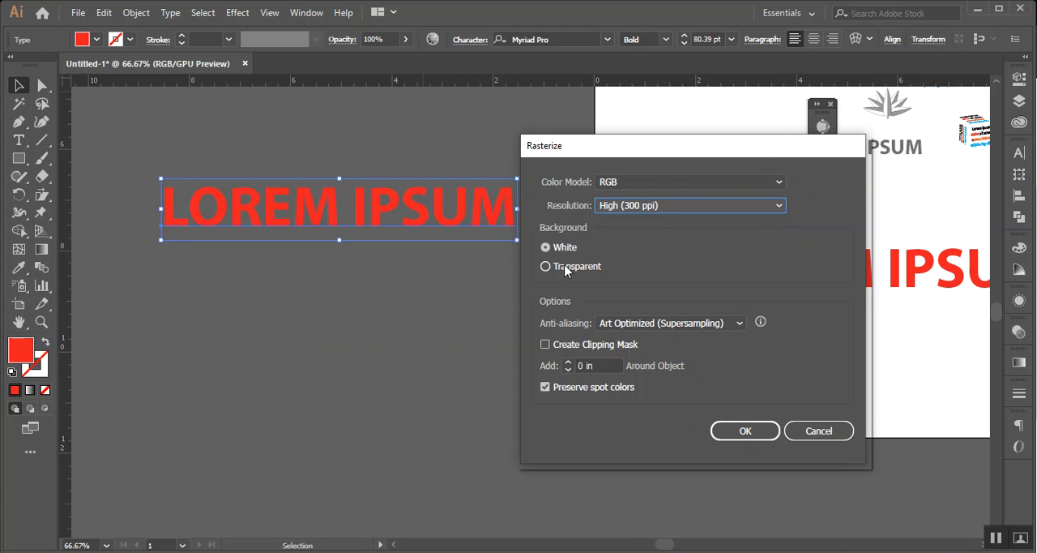
click(550, 269)
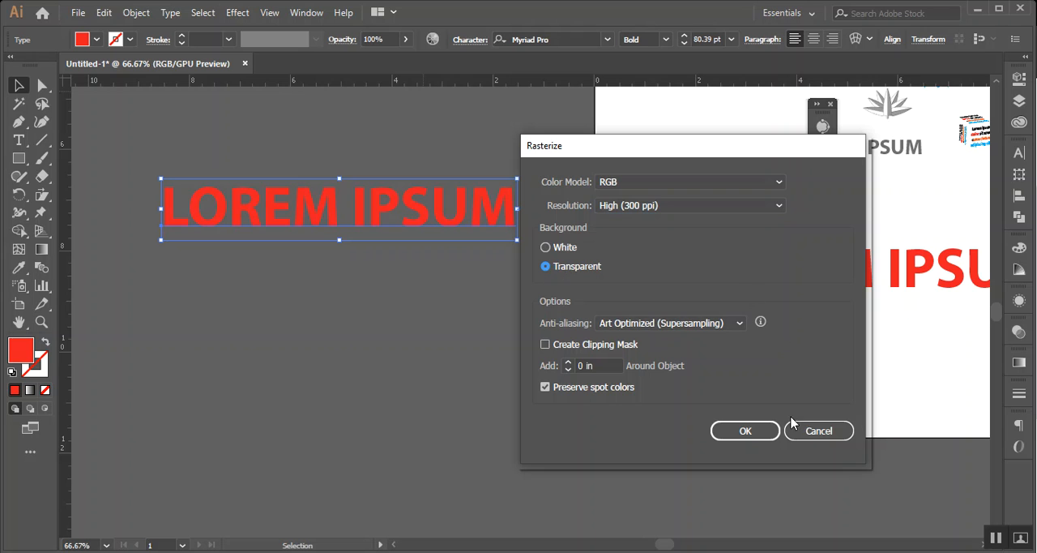
click(758, 433)
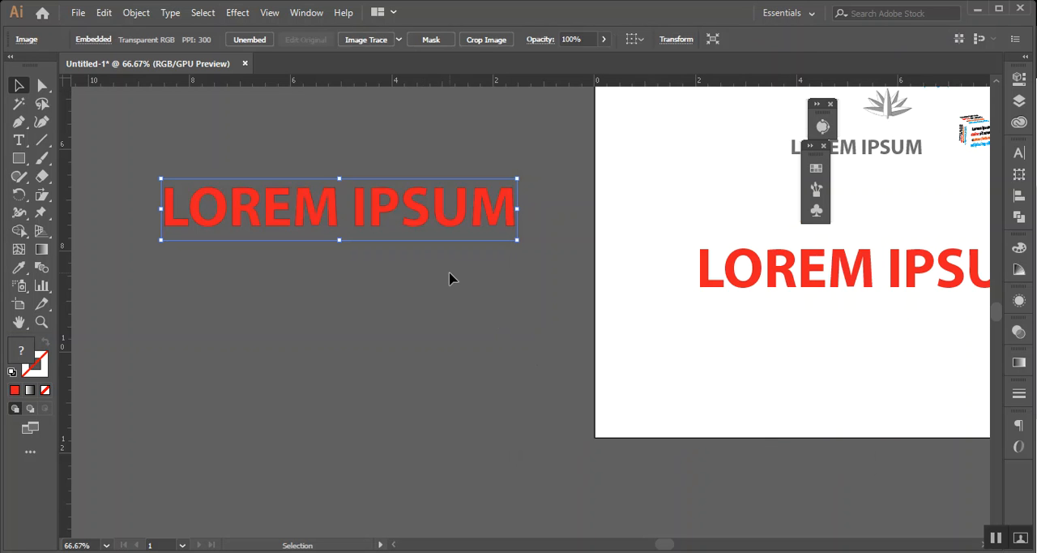
Move the rasterized text image lower on the canvas beside the artboard's left edge
click(370, 297)
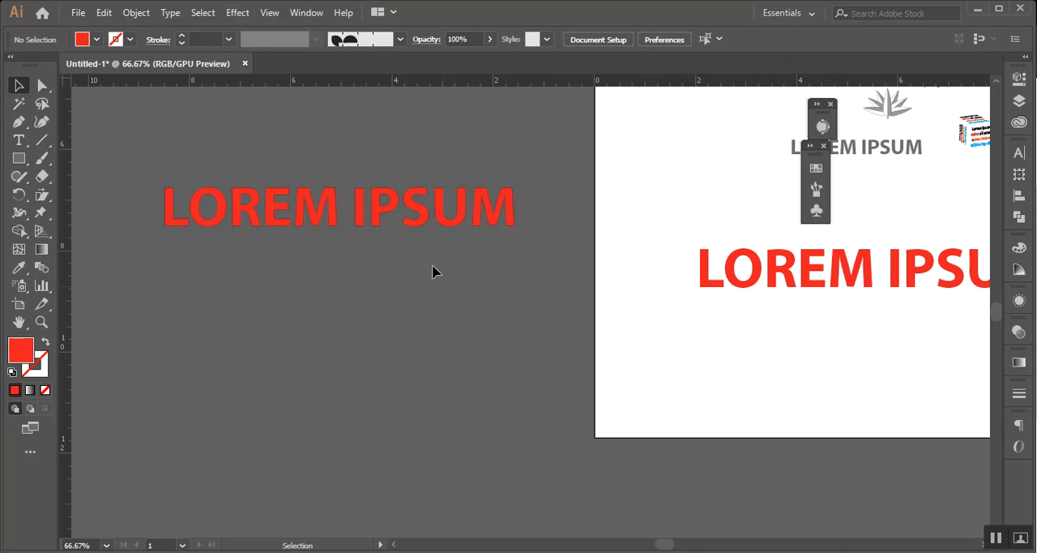
click(430, 225)
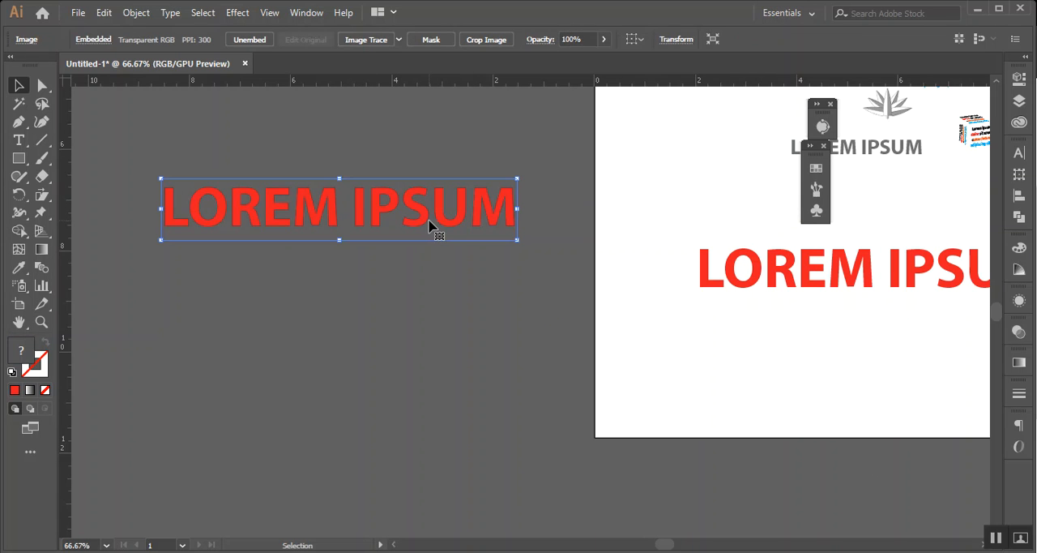
scroll(409, 223, down, 2)
drag(425, 167, 576, 293)
drag(457, 303, 292, 311)
scroll(437, 295, down, 2)
drag(628, 242, 372, 327)
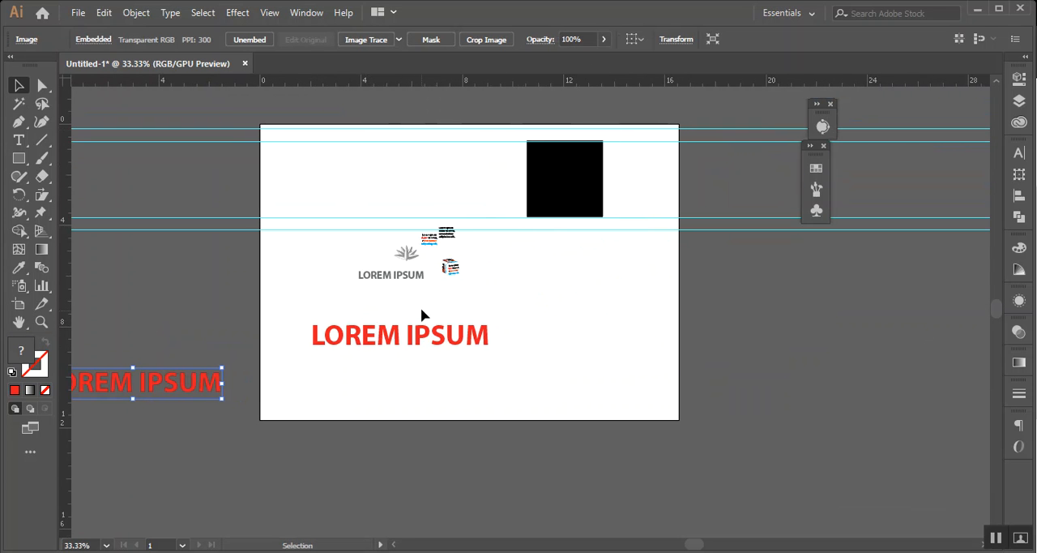
Unlock and delete the horizontal guides, and delete the black square from the artboard
drag(510, 355, 512, 356)
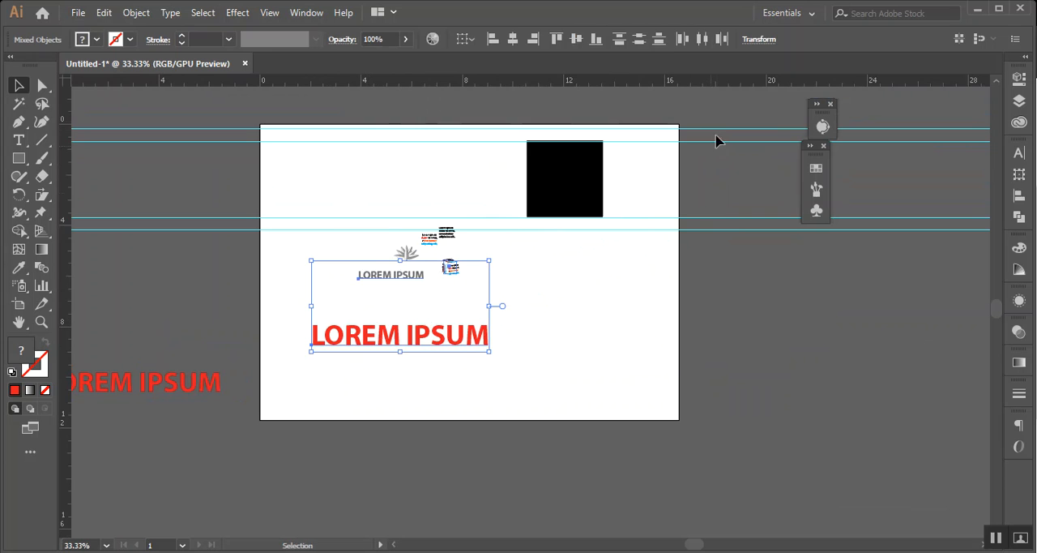
key(ctrl+alt+2)
key(Delete)
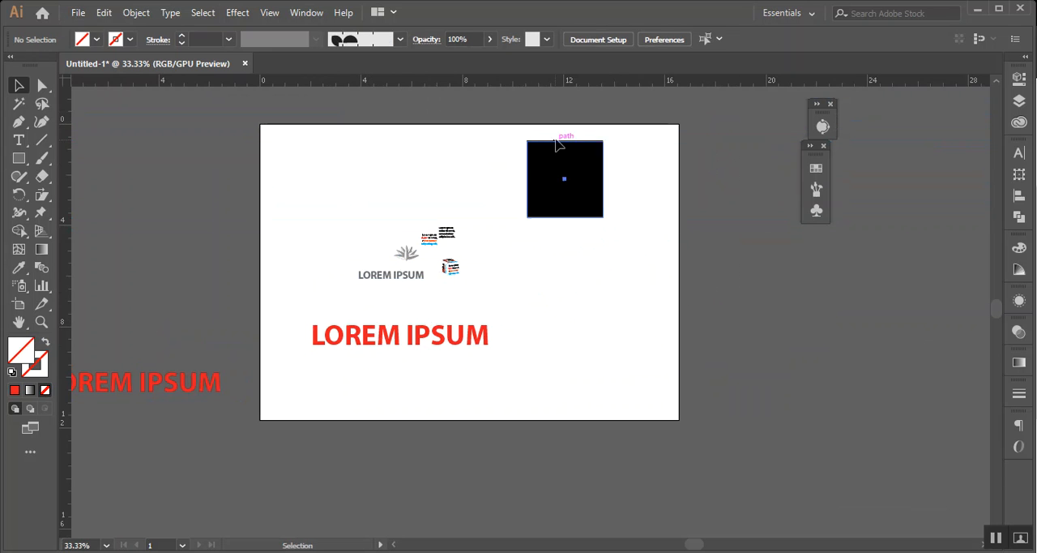
drag(557, 147, 910, 289)
key(Delete)
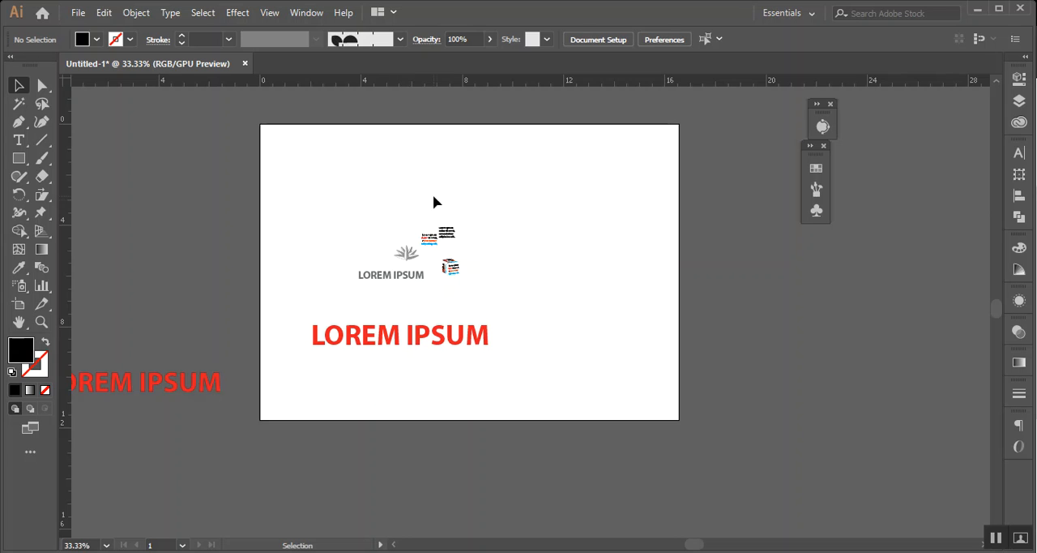
Move the small text blocks and 3D cube off the artboard to its right, and delete the gray and red LOREM IPSUM texts
drag(491, 289, 491, 289)
drag(447, 232, 914, 291)
click(352, 281)
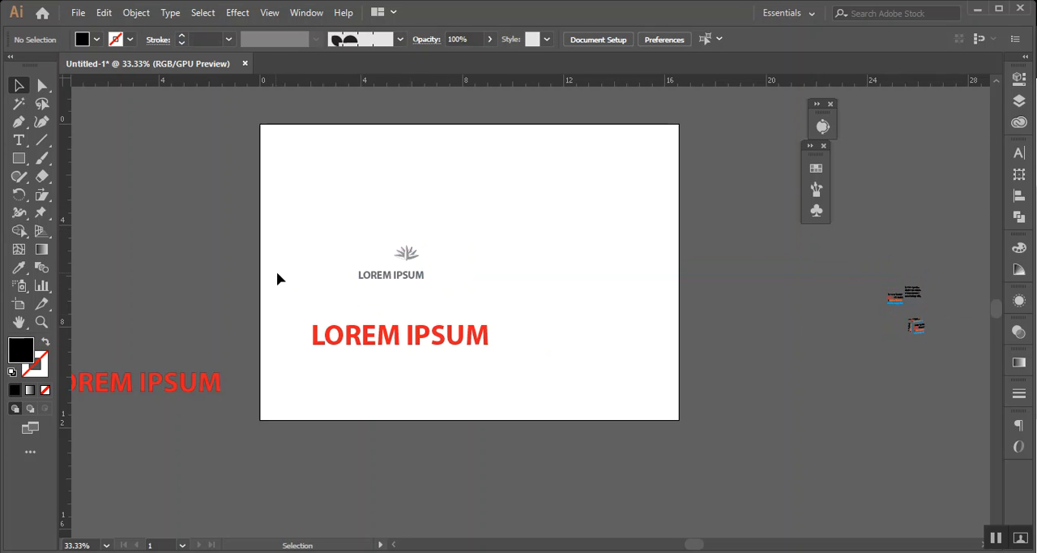
drag(530, 379, 528, 378)
key(Delete)
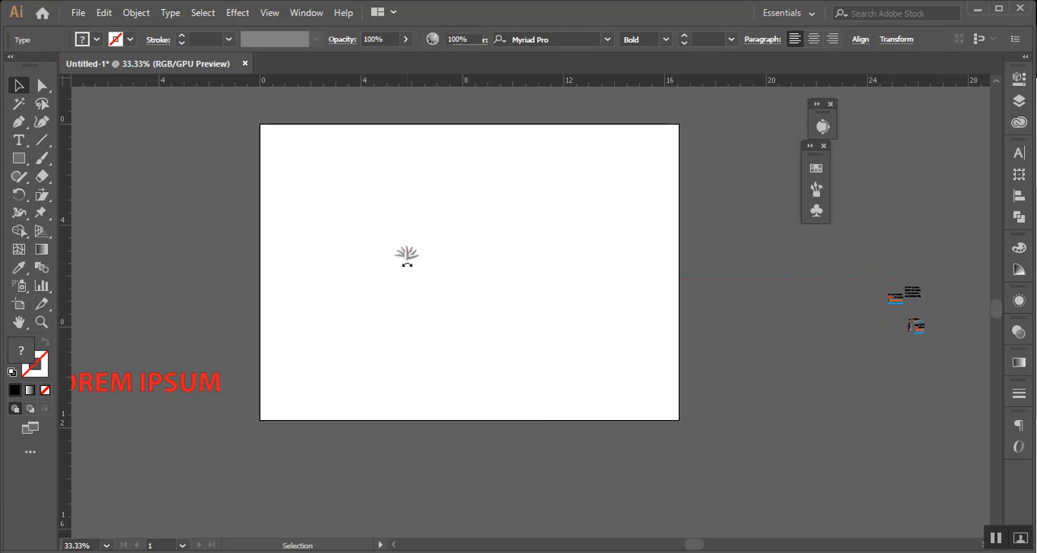
Enlarge the gray leaf group to about 12.7 in wide, center it on the artboard and deselect it
click(406, 258)
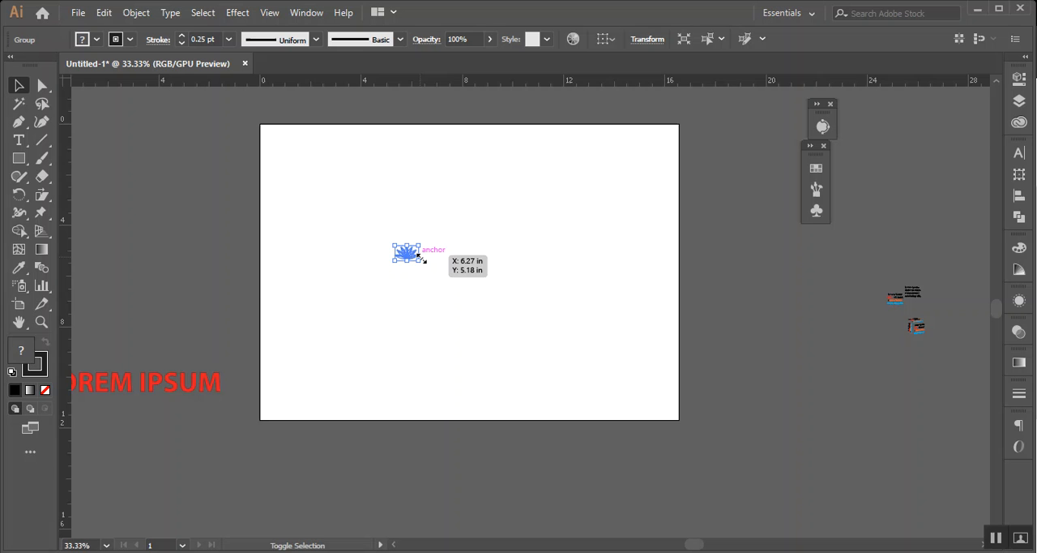
drag(427, 262, 563, 405)
drag(394, 283, 446, 295)
click(674, 367)
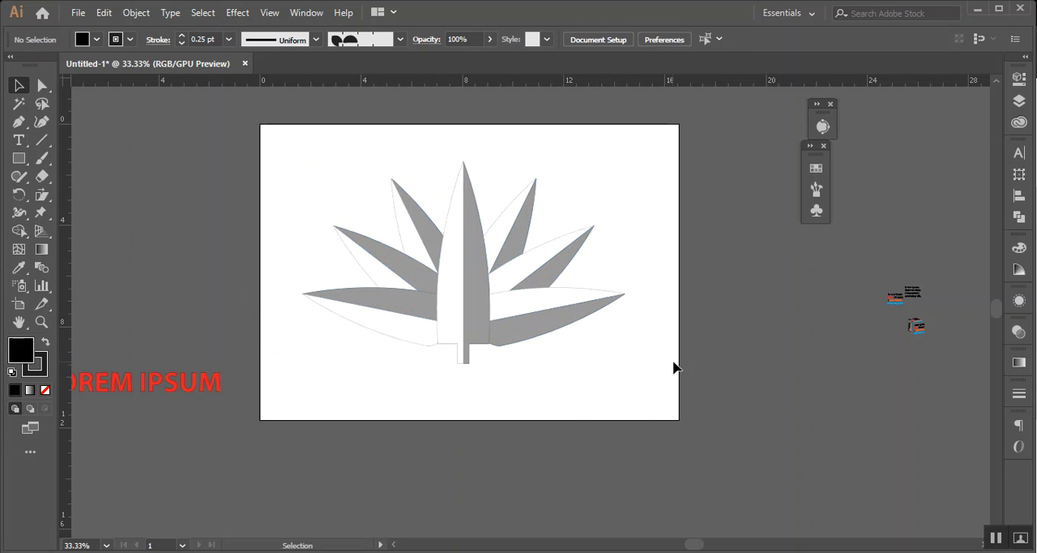
Check the file formats offered for exporting the selected leaf group, then close the export dialog and deselect the group
click(464, 285)
click(78, 13)
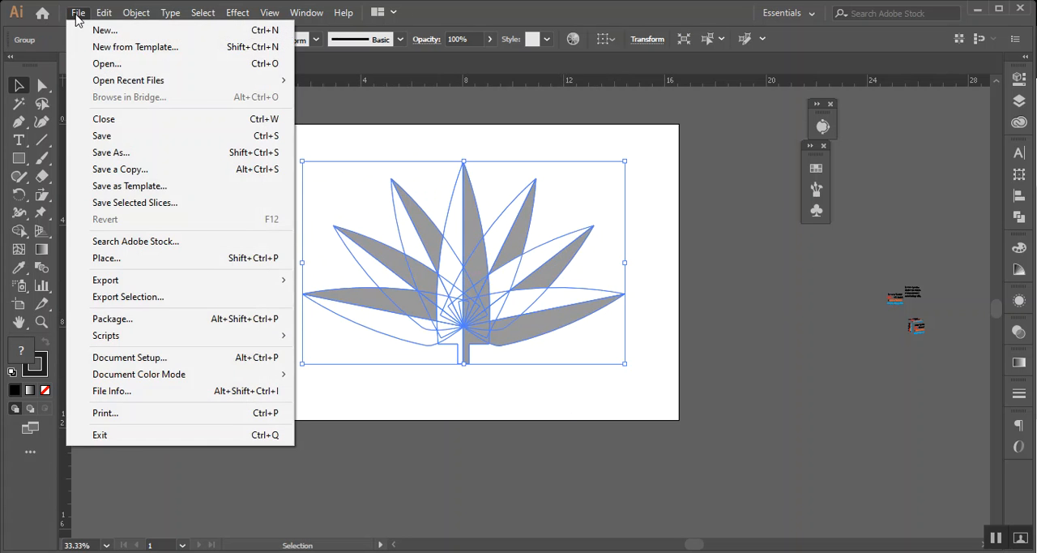
mouse_move(227, 284)
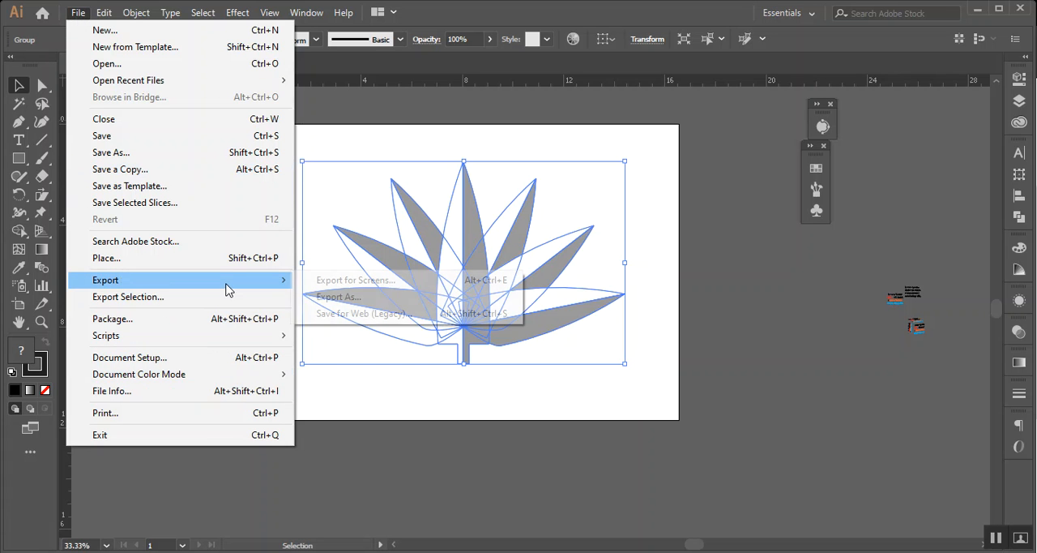
click(395, 301)
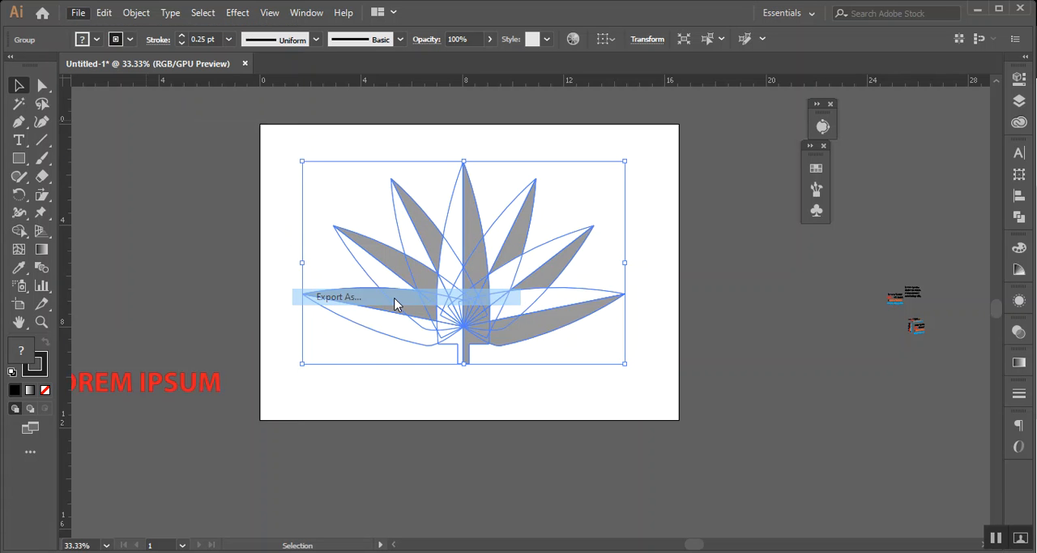
click(241, 417)
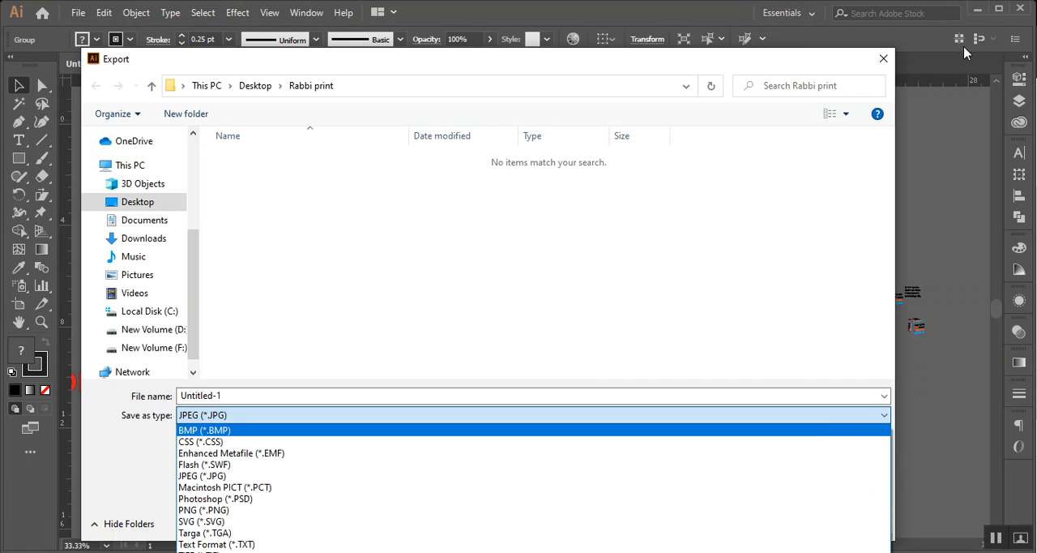
click(883, 60)
click(884, 59)
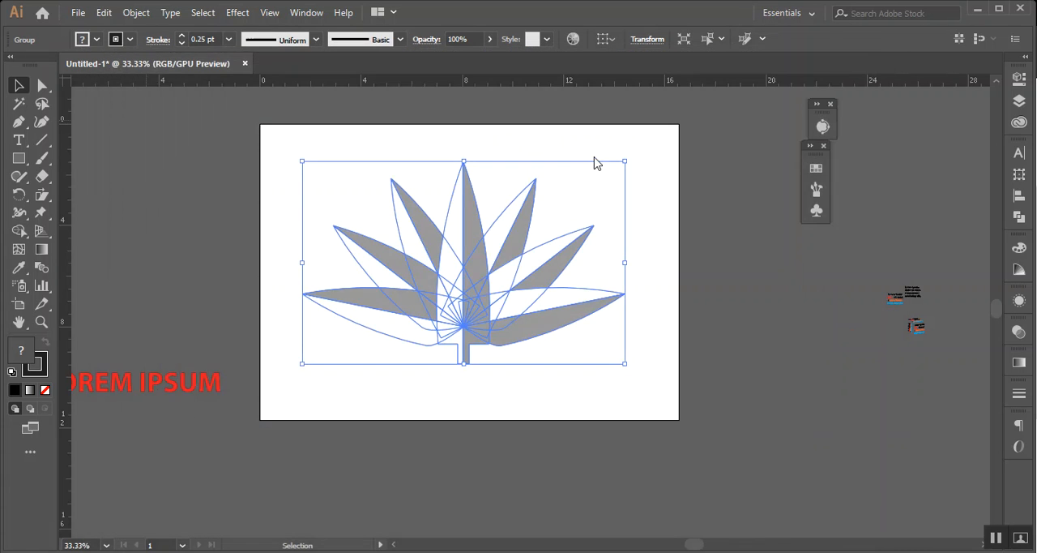
click(731, 226)
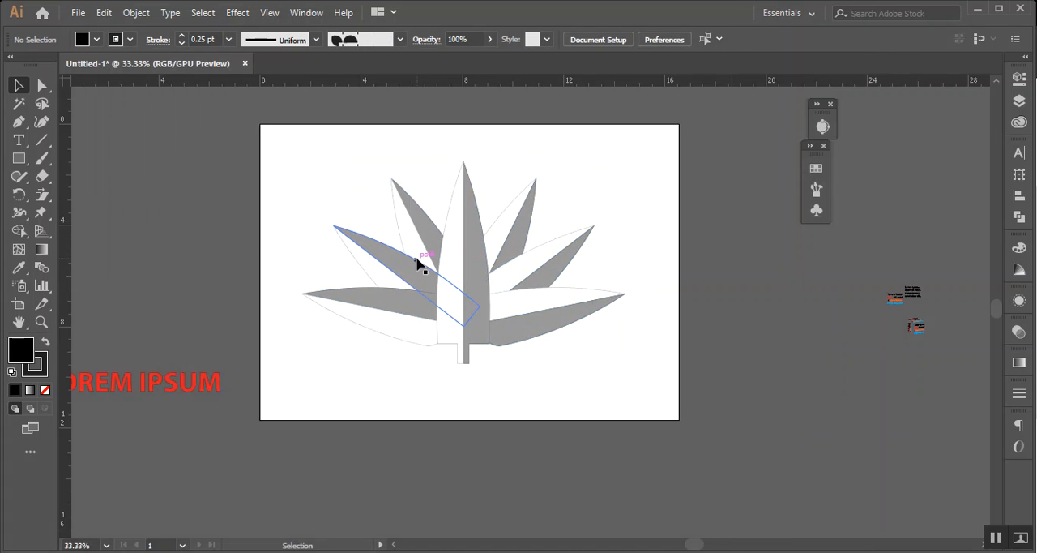
Place a copy of the leaf group beyond the artboard's right edge and rasterize the original as RGB, High (300 ppi), with transparent background
click(479, 254)
alt+drag(455, 277, 896, 334)
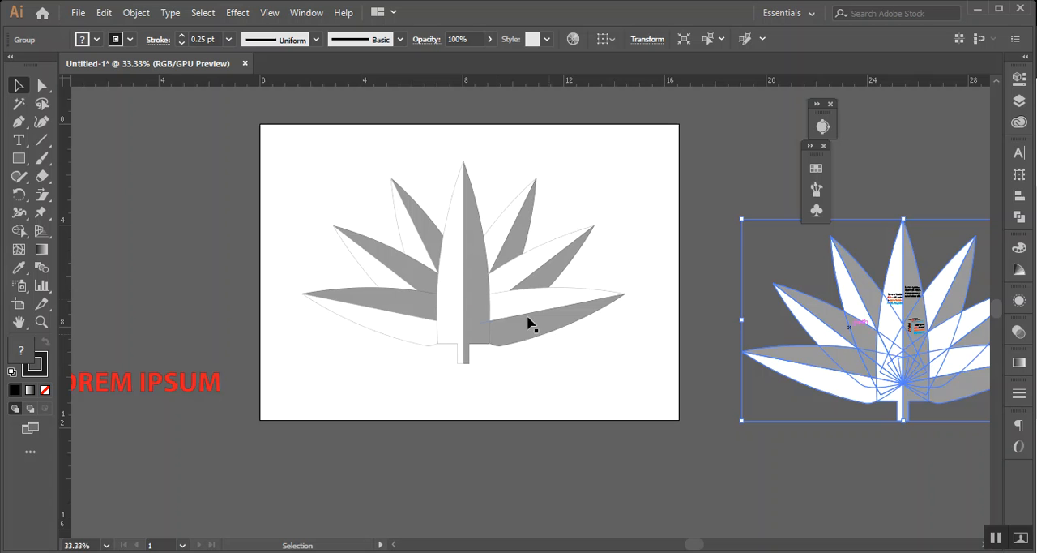
click(496, 301)
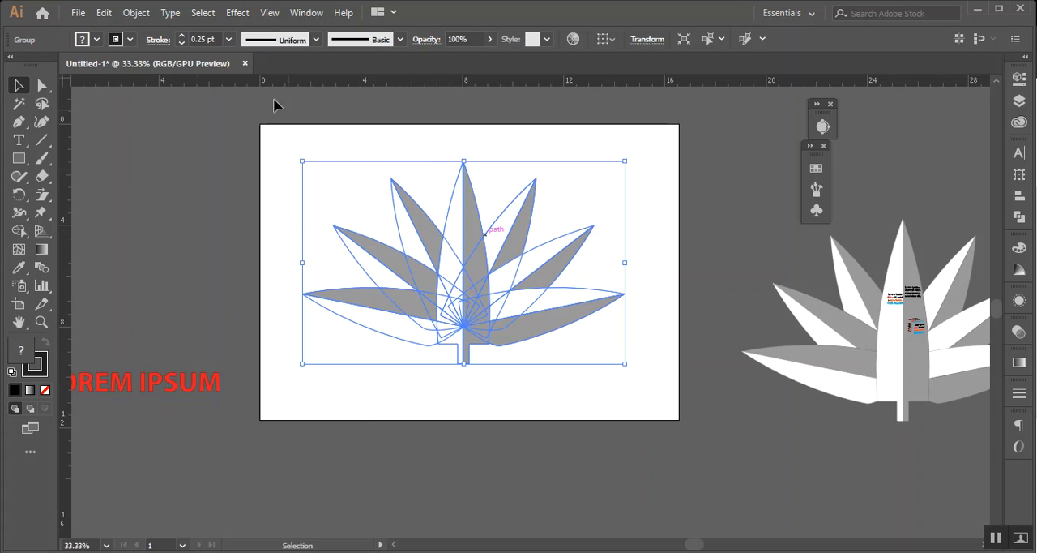
click(137, 13)
click(274, 179)
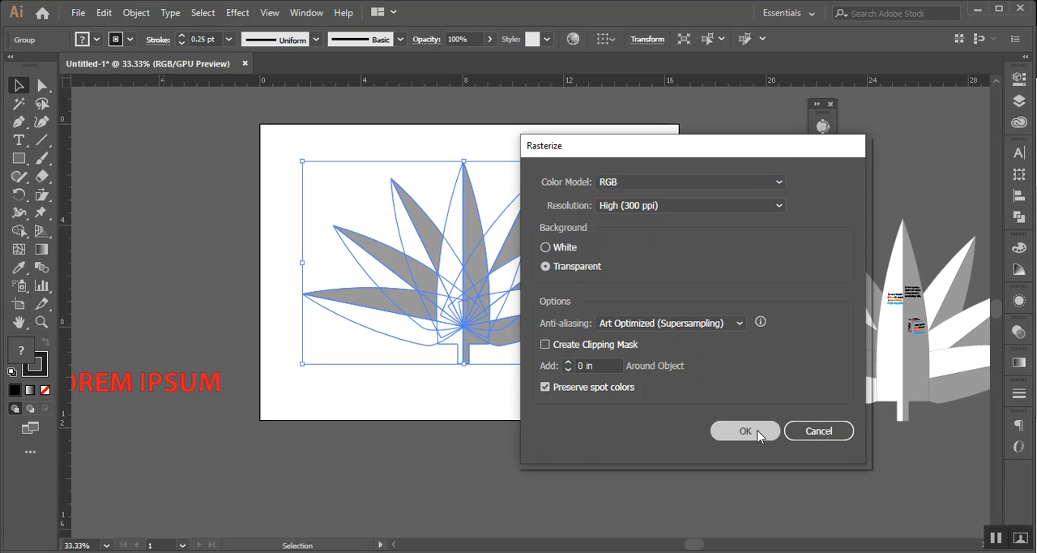
click(745, 431)
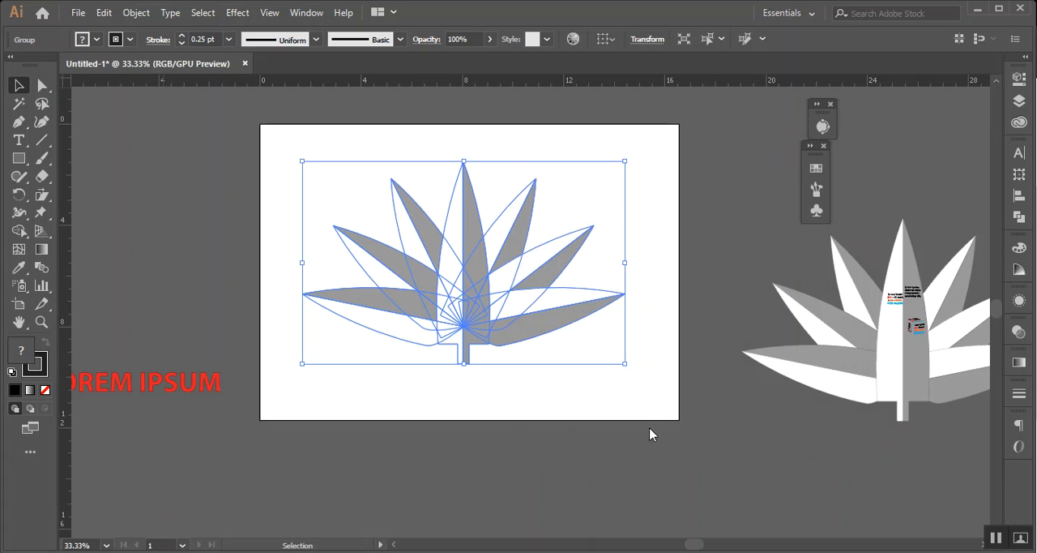
click(571, 442)
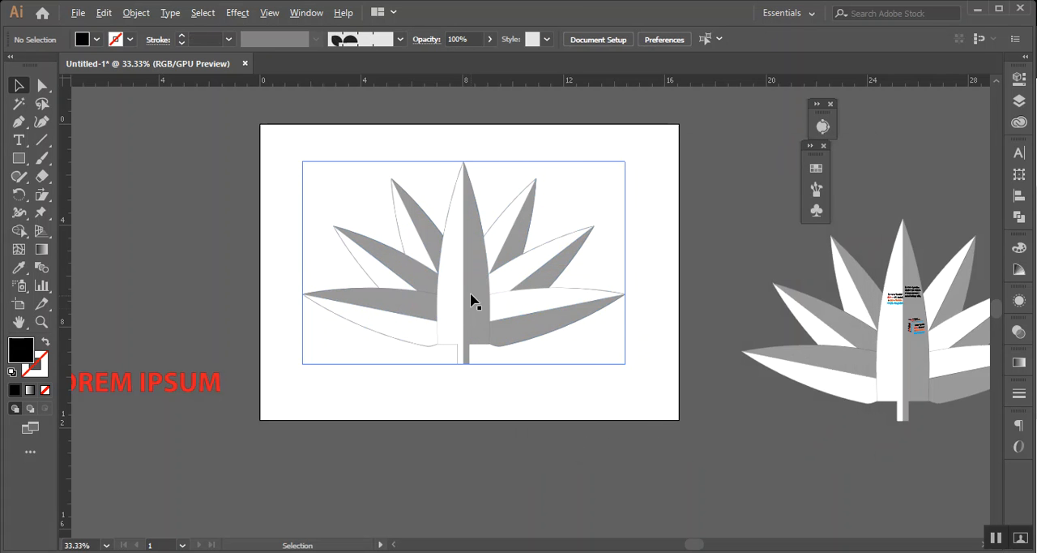
Move the rasterized leaf image off the artboard to just above its upper-left corner
scroll(470, 300, up, 3)
scroll(471, 300, down, 2)
click(468, 298)
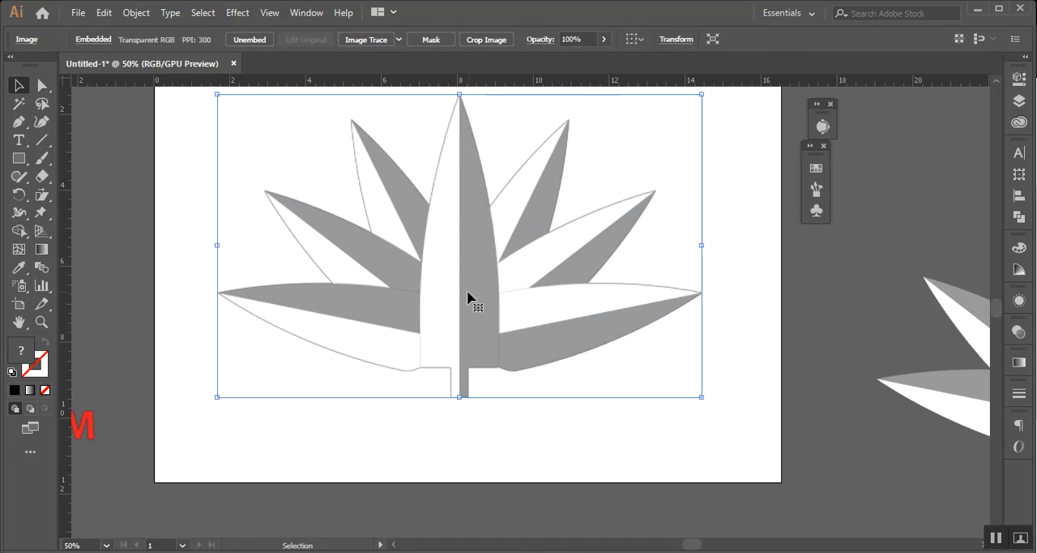
scroll(425, 326, up, 2)
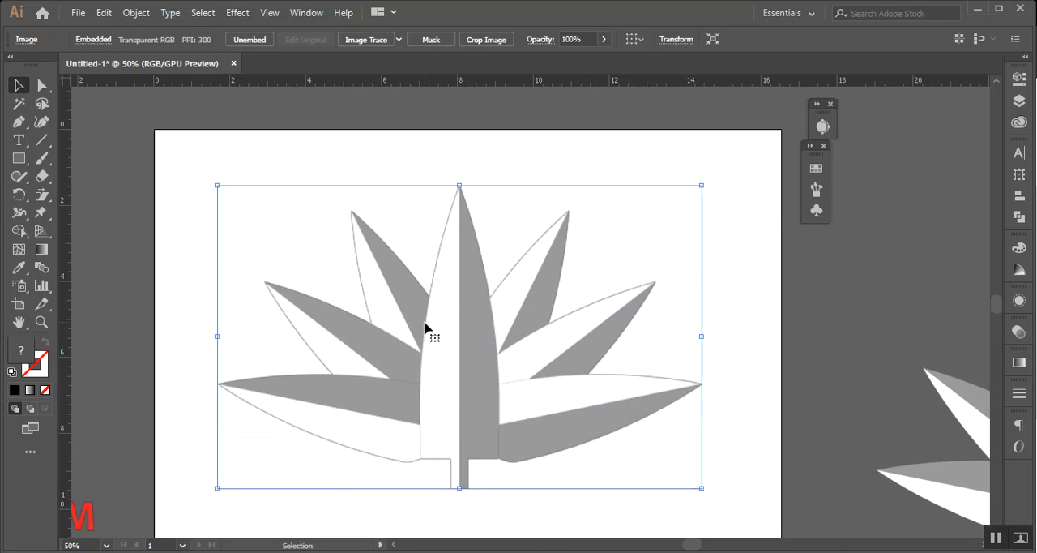
scroll(425, 327, down, 1)
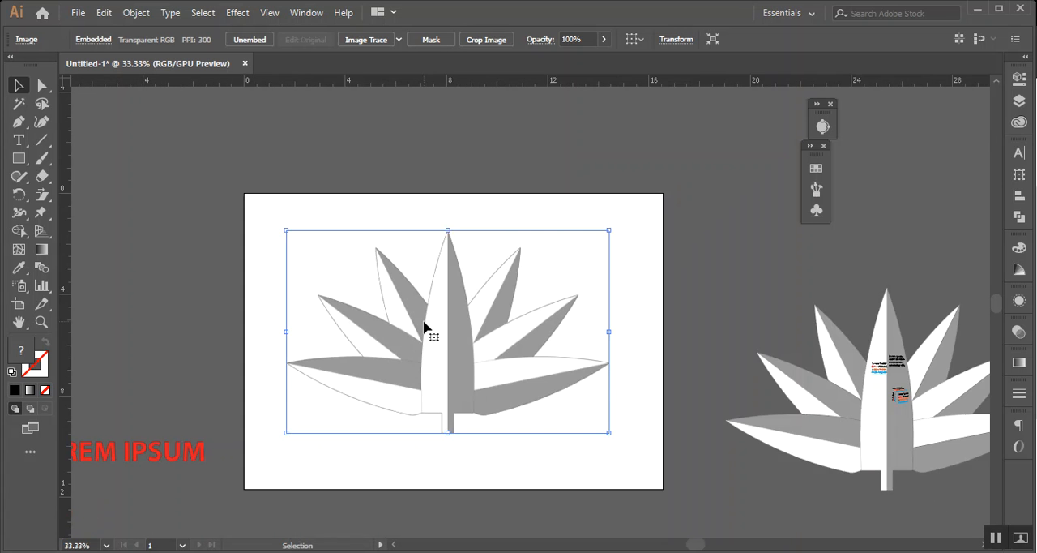
drag(435, 355, 551, 350)
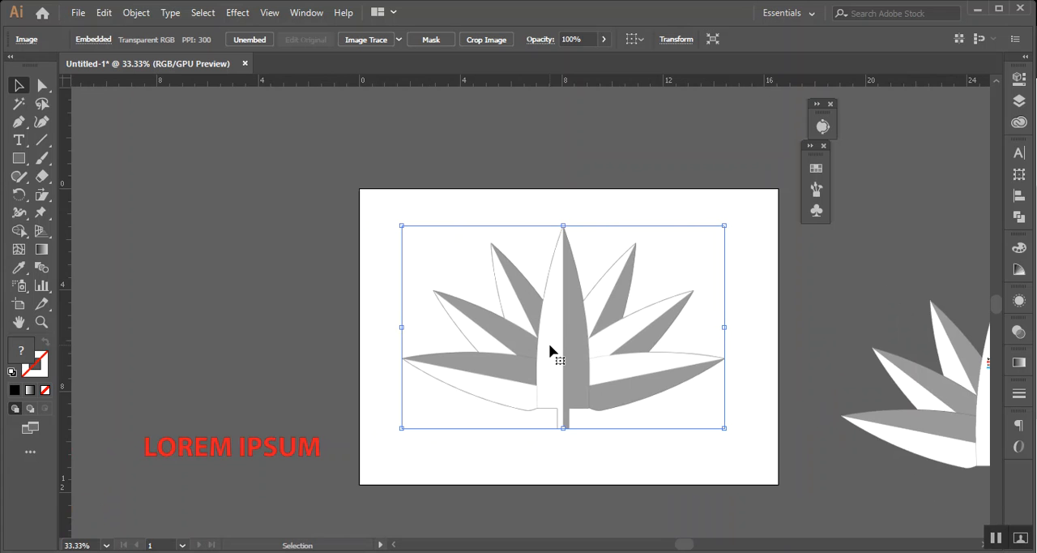
drag(548, 343, 222, 215)
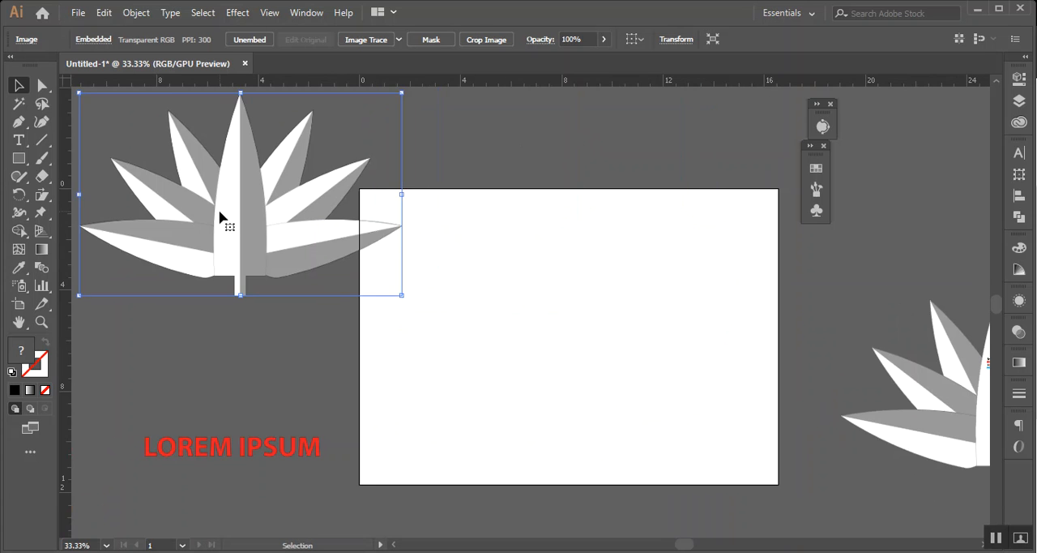
scroll(243, 234, up, 3)
click(554, 176)
scroll(224, 319, up, 2)
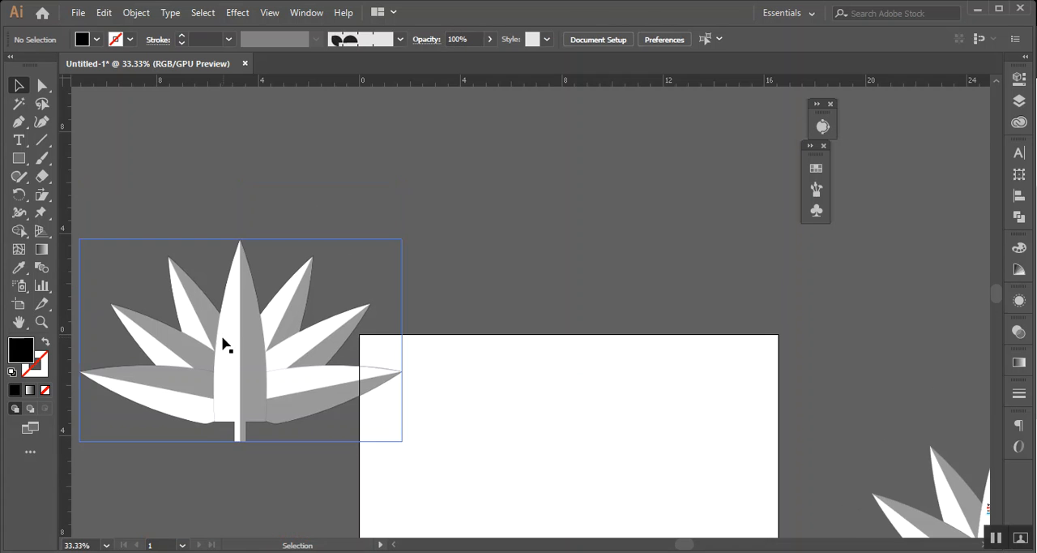
drag(247, 354, 496, 274)
scroll(283, 211, up, 4)
scroll(283, 211, down, 1)
scroll(284, 214, down, 2)
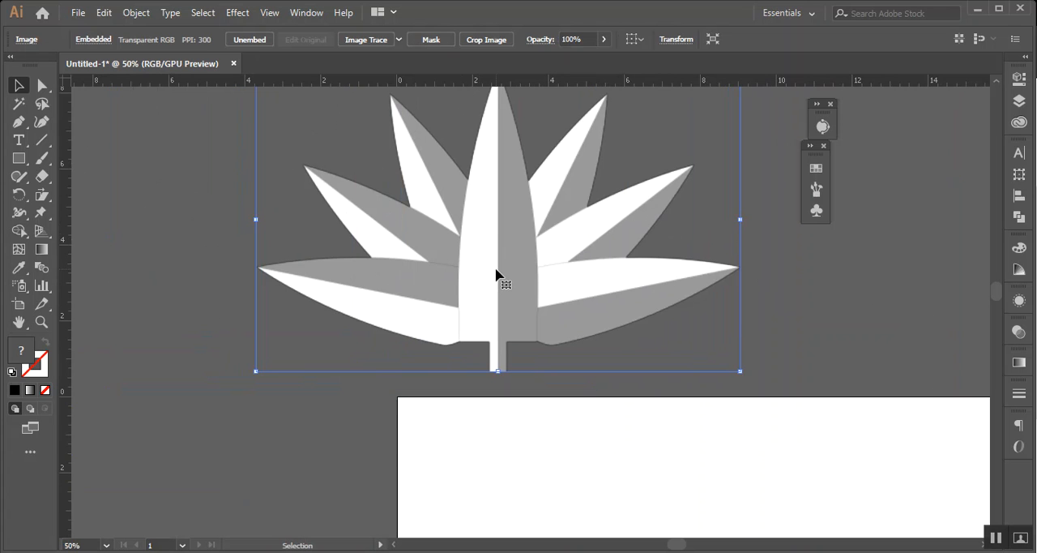
scroll(499, 273, up, 2)
scroll(502, 284, down, 2)
scroll(489, 261, down, 1)
drag(687, 274, 574, 267)
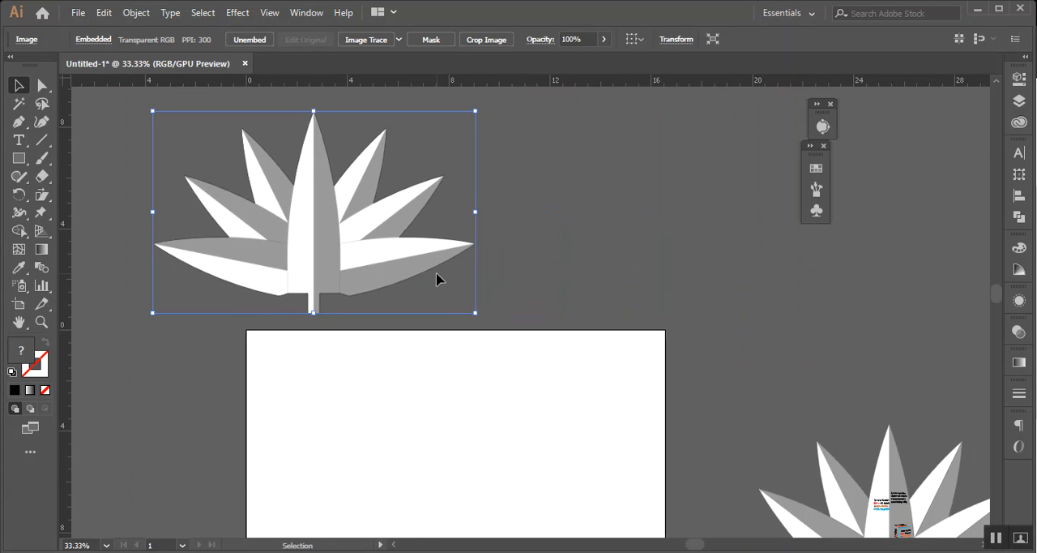
Add a black Lorem ipsum point text above the vector leaf group and scale it up to about 113 pt
scroll(428, 267, down, 3)
scroll(419, 292, down, 3)
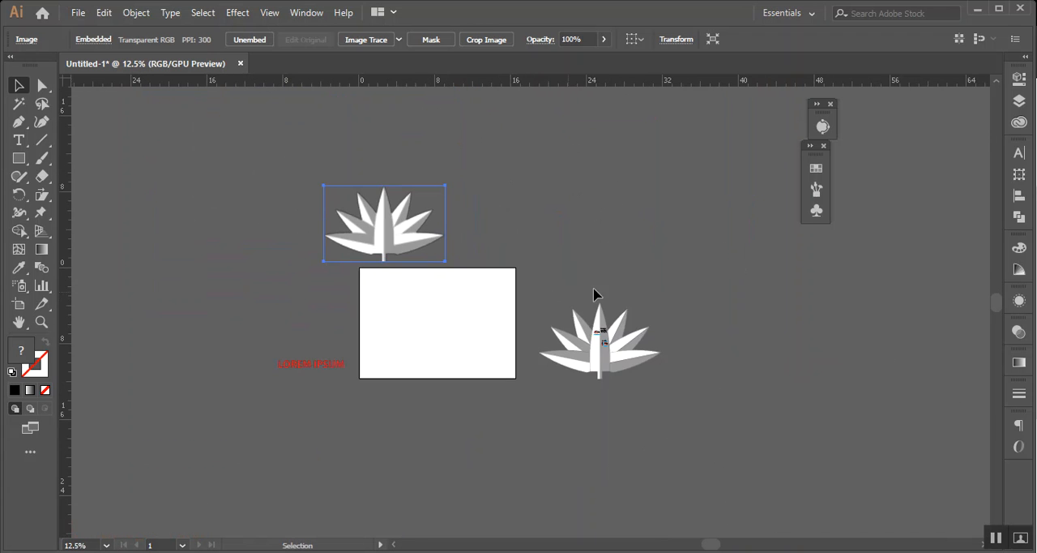
scroll(598, 340, up, 4)
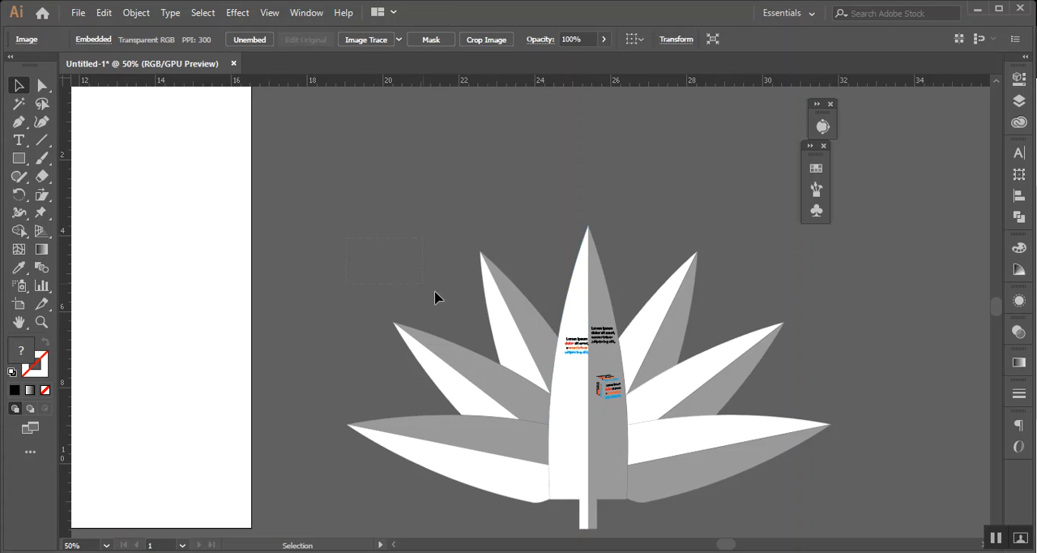
click(143, 216)
key(t)
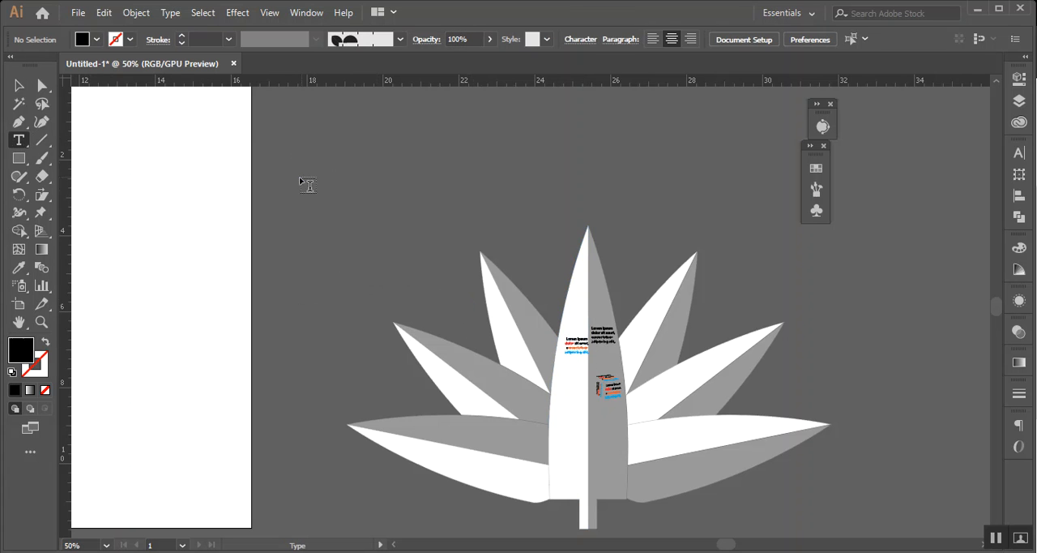
key(Escape)
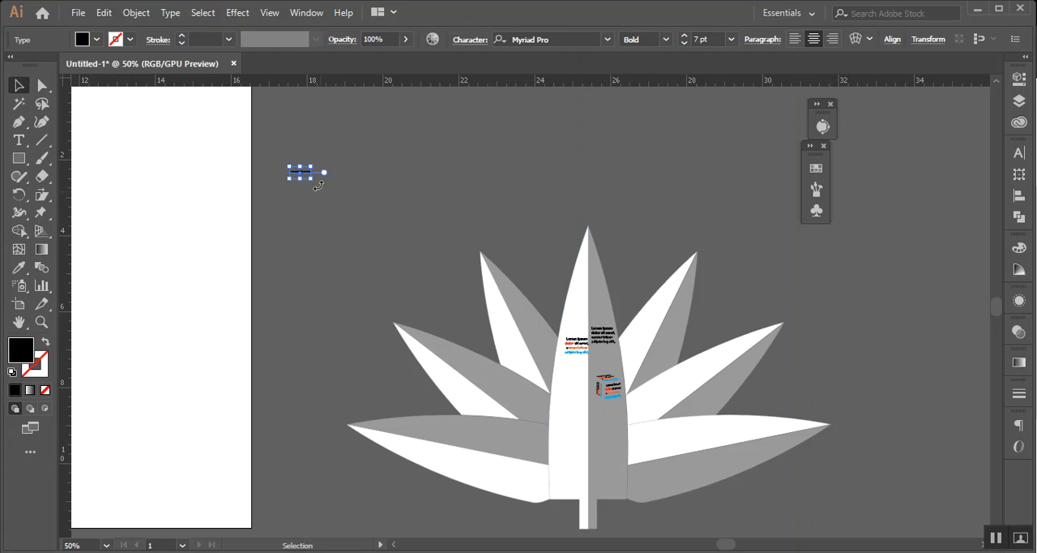
drag(315, 177, 658, 178)
Rasterize the large Lorem ipsum text as RGB, High (300 ppi), with a white background and Art Optimized anti-aliasing
click(136, 12)
click(226, 178)
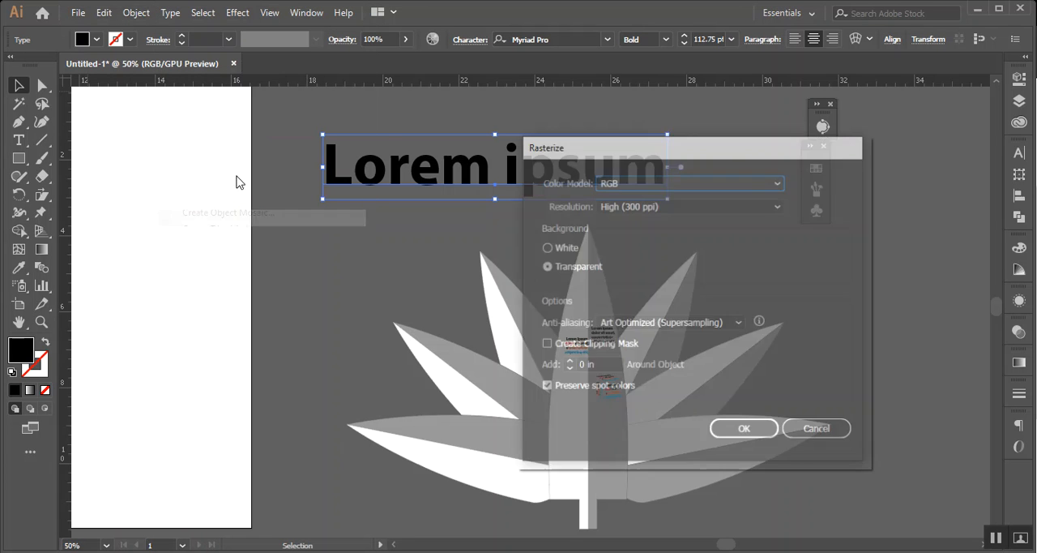
click(562, 251)
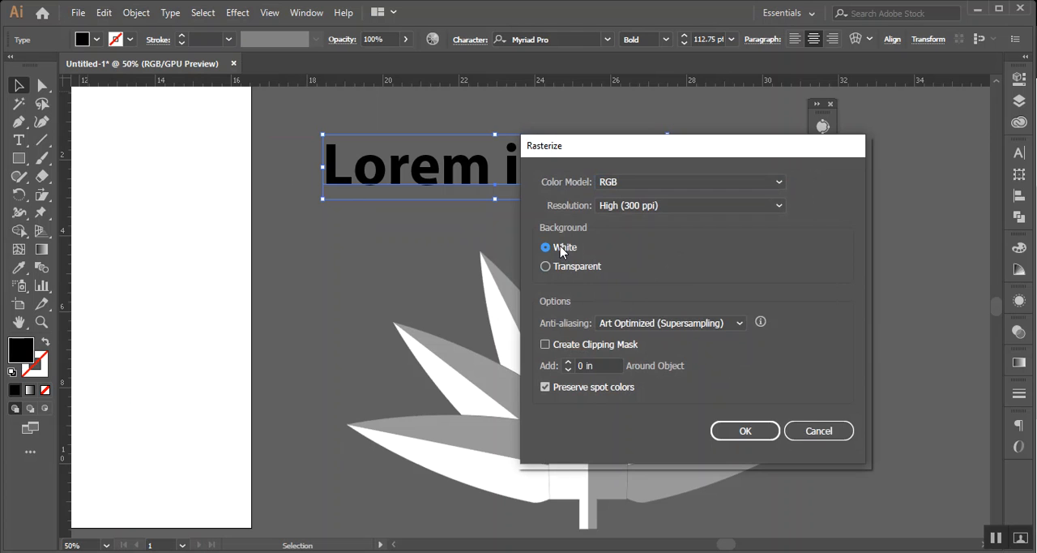
click(740, 321)
click(740, 321)
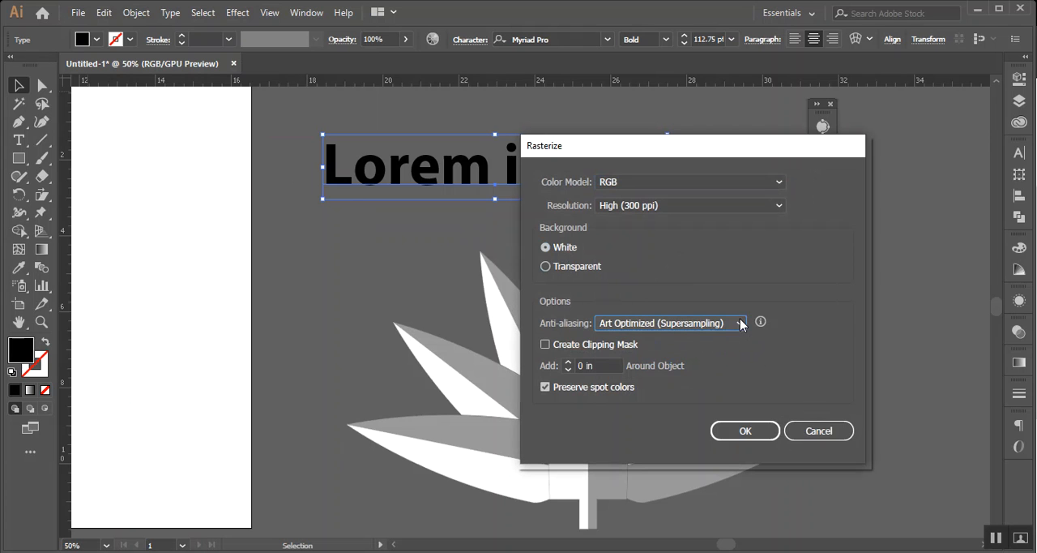
click(726, 430)
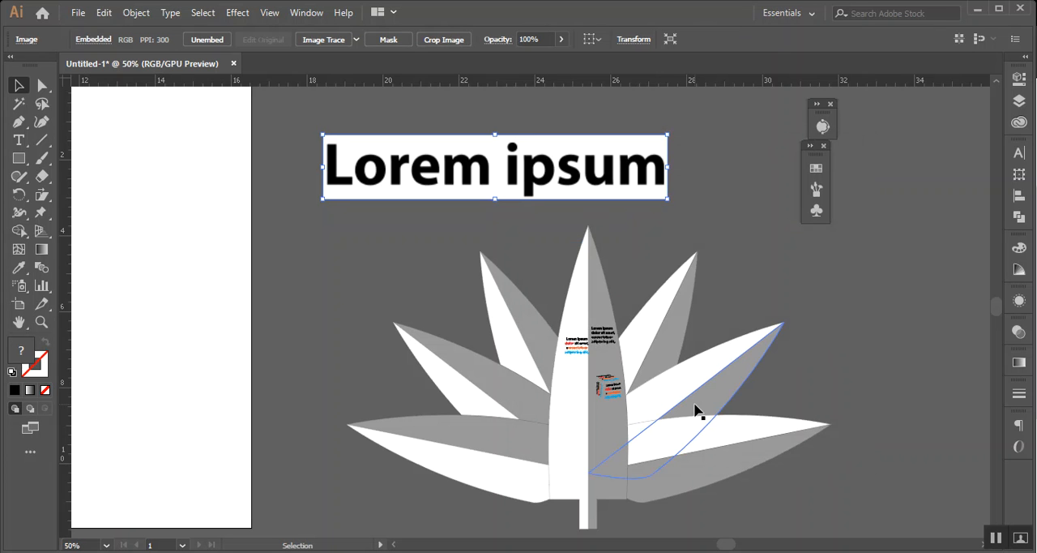
Shift the rasterized Lorem ipsum image slightly up and left, between the artboard's edge and the area above the leaf tip
click(581, 220)
scroll(559, 215, up, 3)
drag(639, 224, 703, 192)
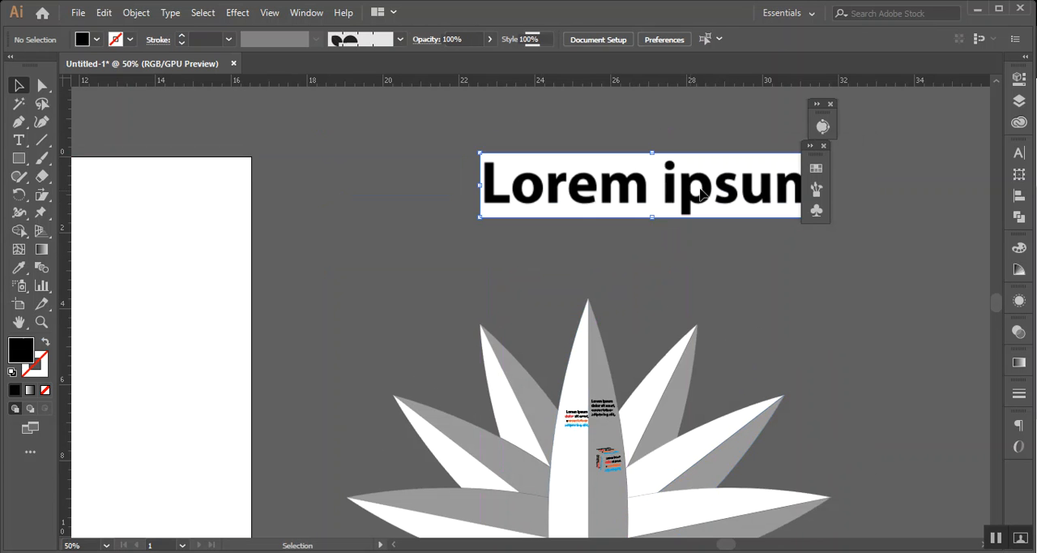
drag(592, 218, 408, 243)
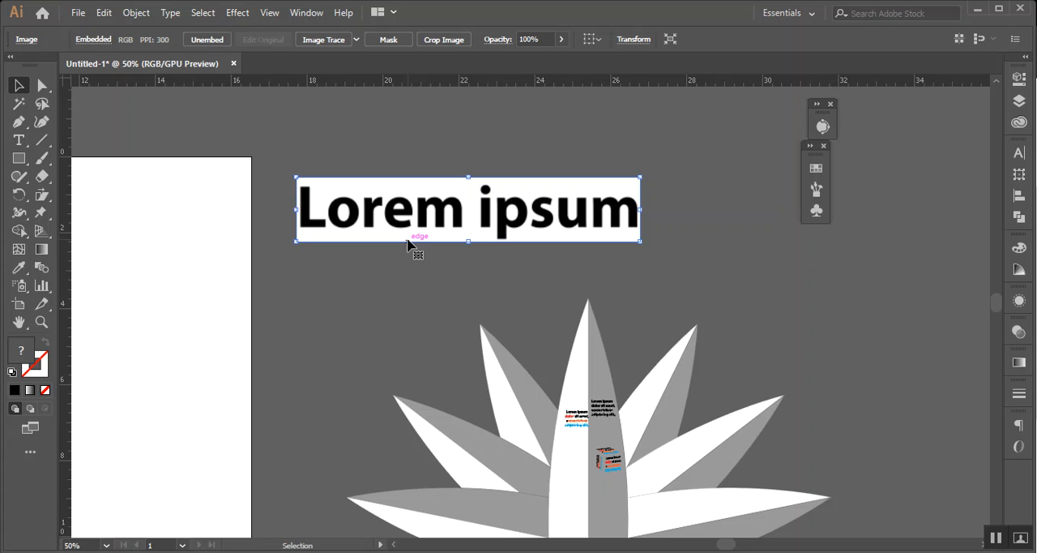
Preview a flat gradient mesh with 4 rows and 4 columns on the rasterized Lorem ipsum image, discard it, and deselect the image
click(134, 13)
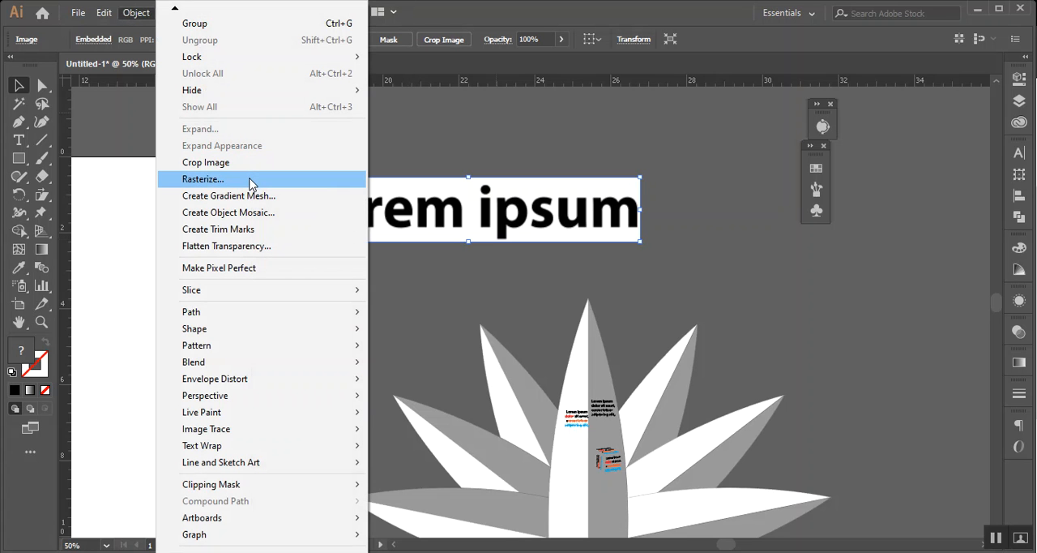
click(309, 196)
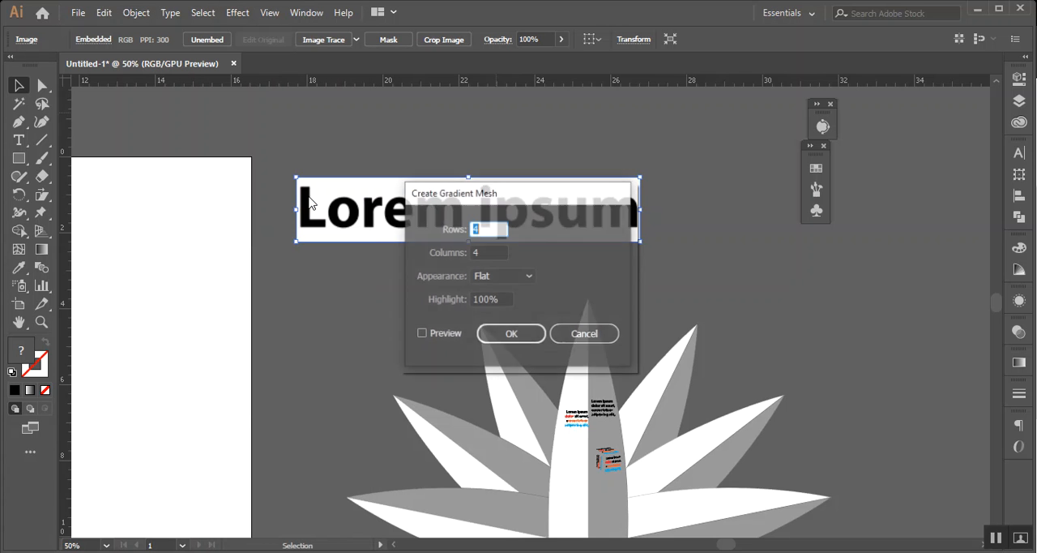
drag(488, 199, 187, 248)
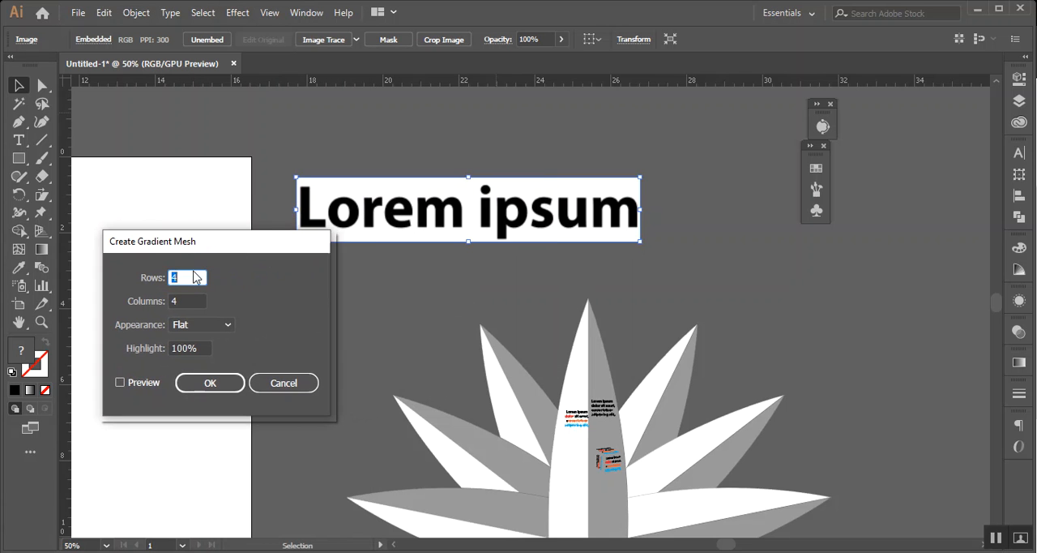
click(232, 326)
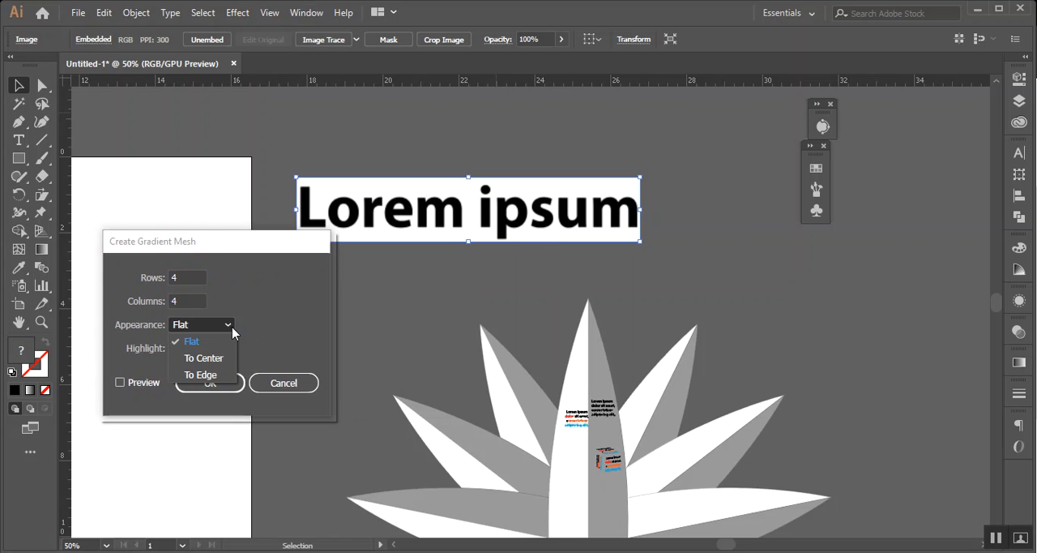
click(124, 388)
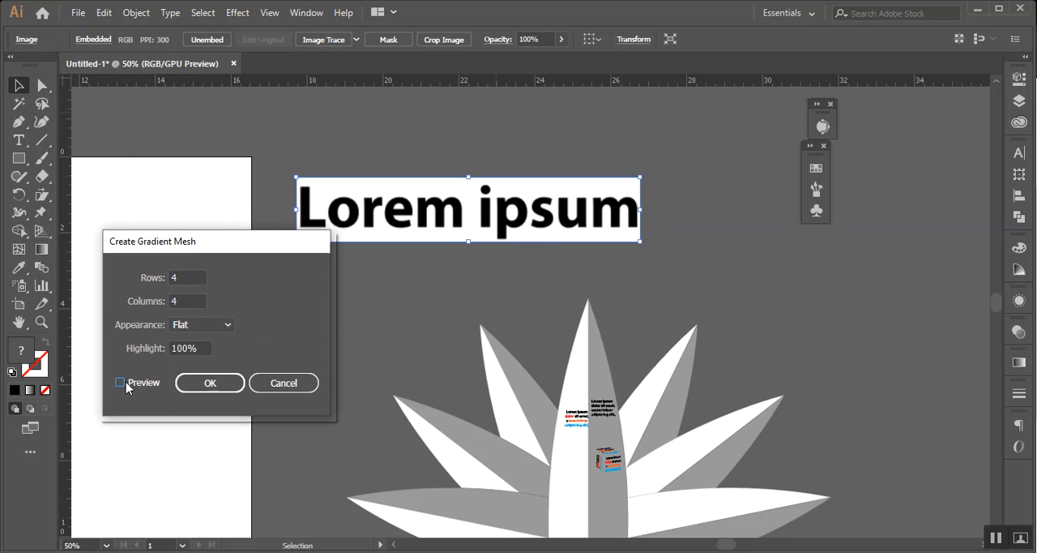
click(122, 383)
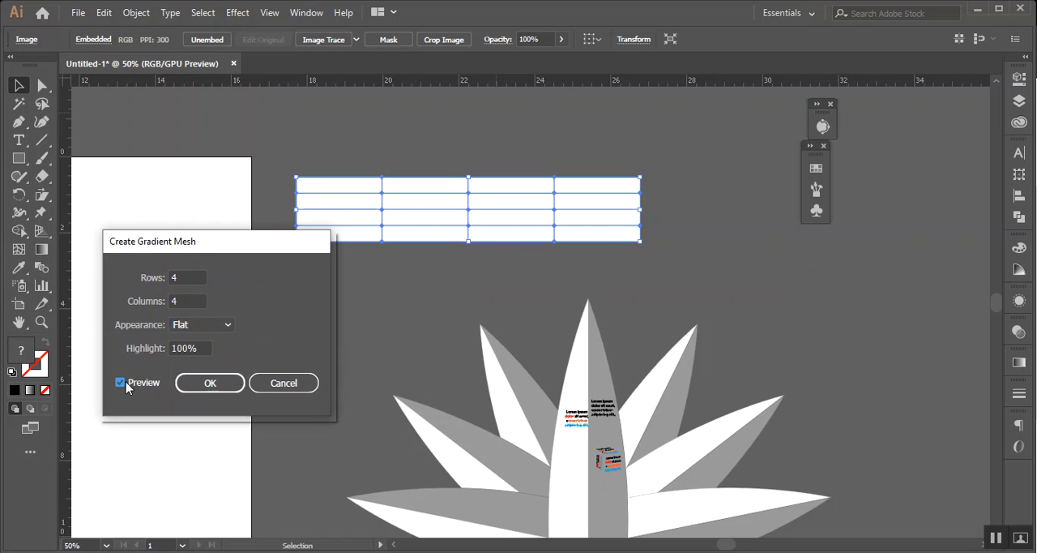
click(283, 384)
click(333, 100)
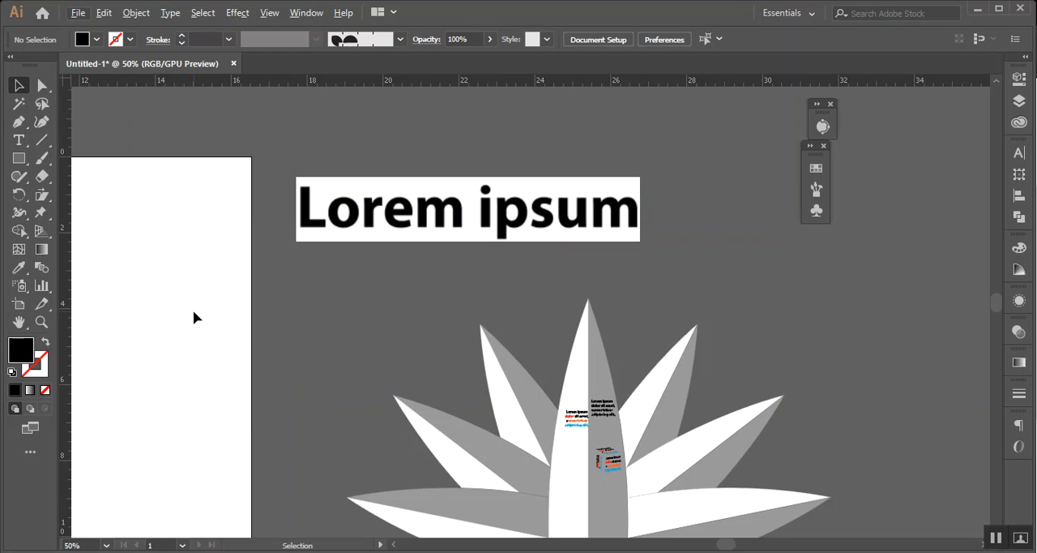
Move the rasterized leaf image back onto the center of the artboard and deselect it
drag(250, 344, 792, 246)
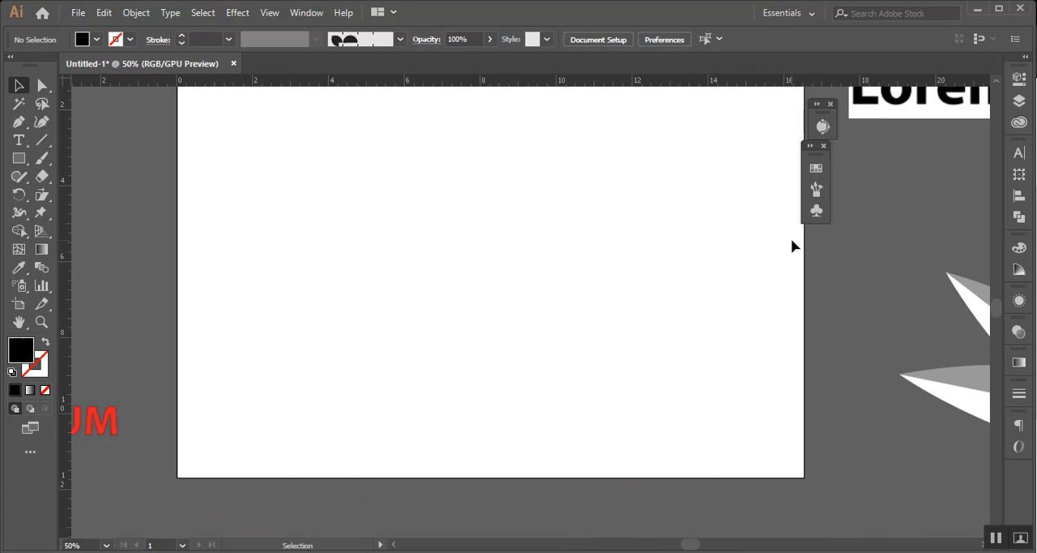
drag(789, 327, 553, 365)
click(888, 397)
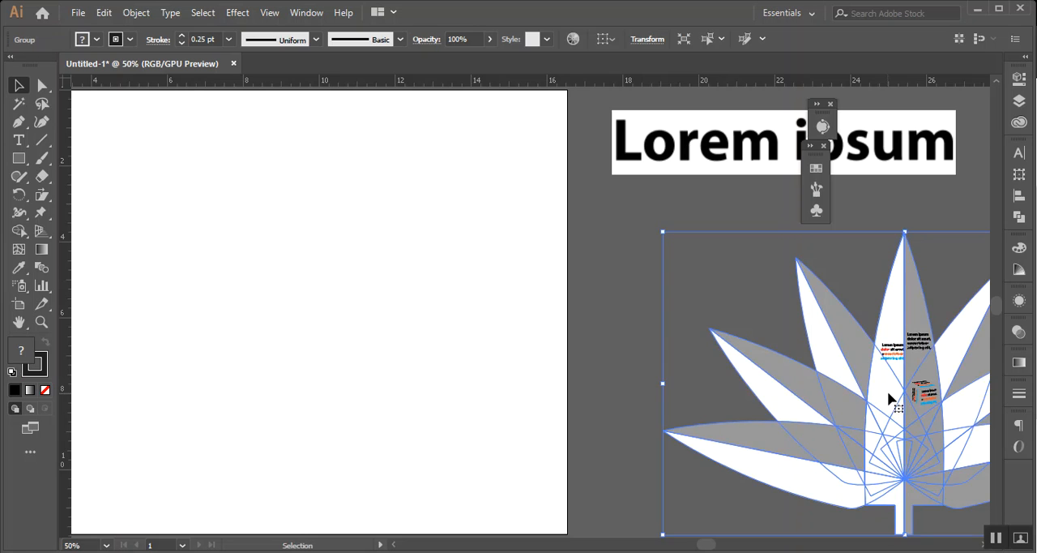
scroll(459, 405, down, 2)
click(267, 219)
drag(265, 180, 365, 381)
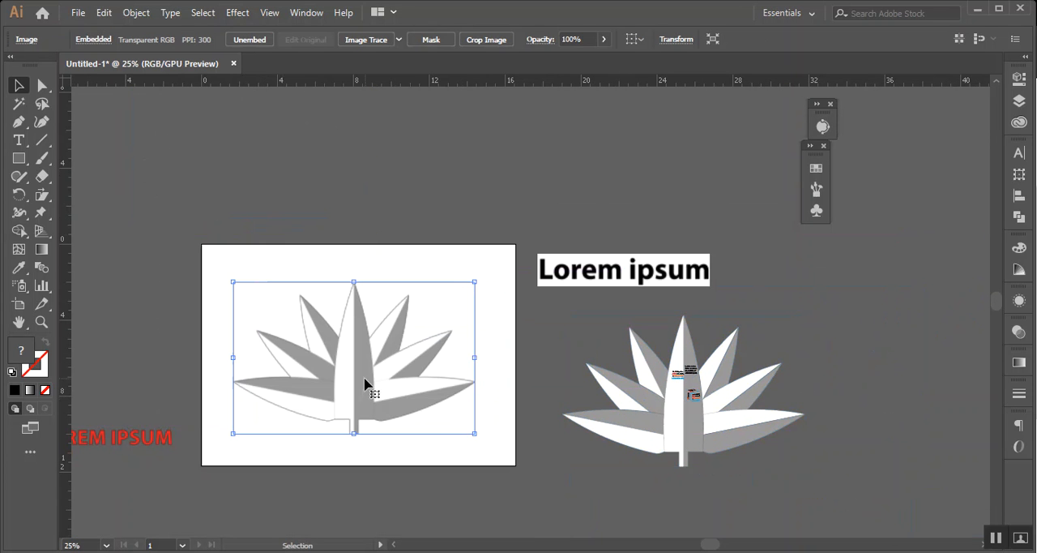
click(498, 462)
scroll(499, 459, down, 5)
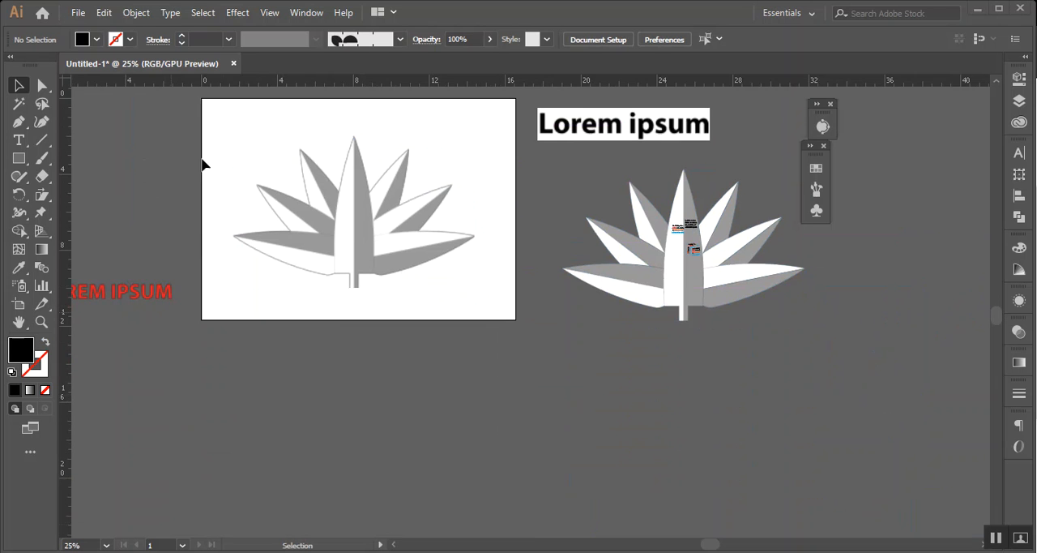
Switch to File Explorer and open the 16.11.2020 folder on the Desktop
key(super+e)
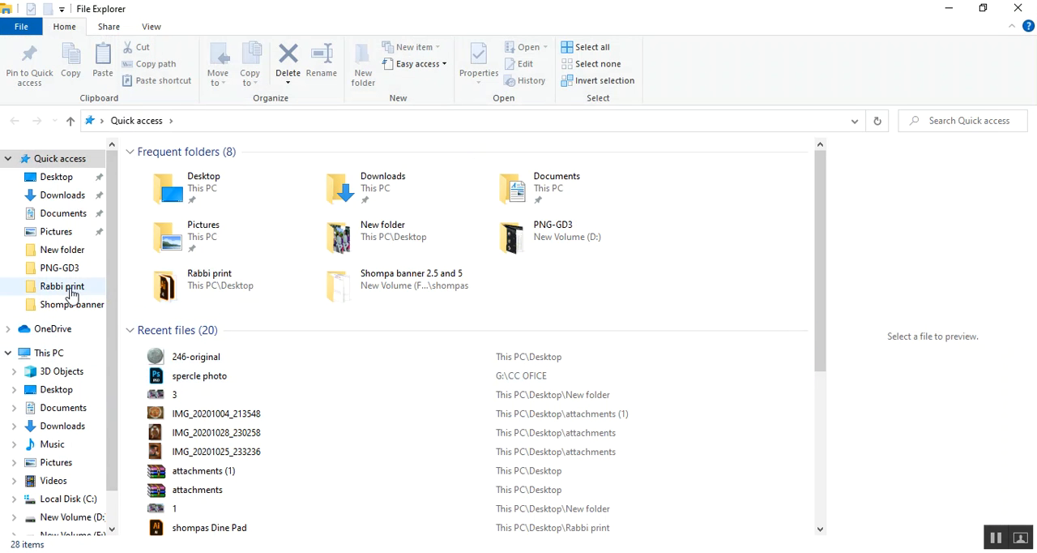
click(68, 178)
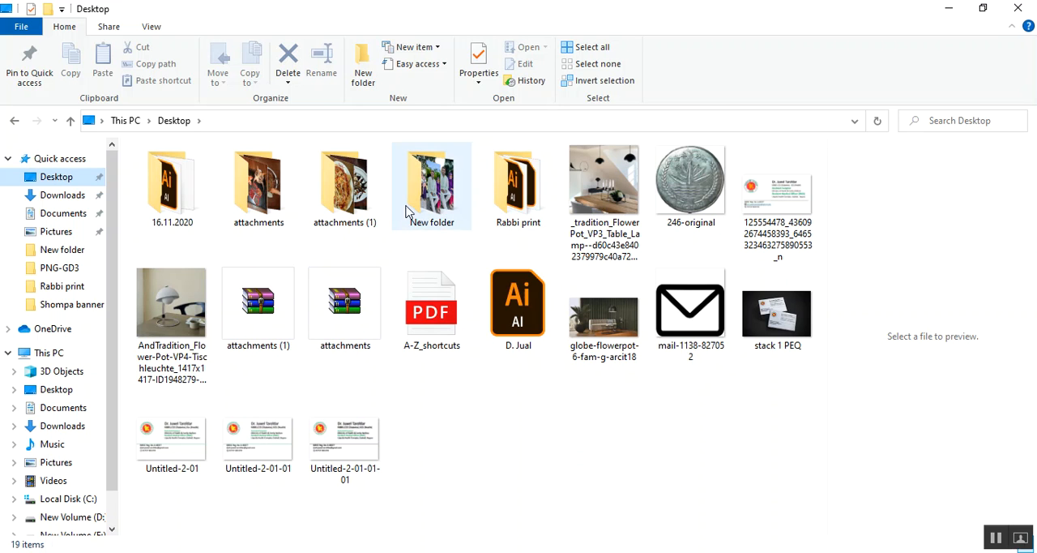
double_click(146, 190)
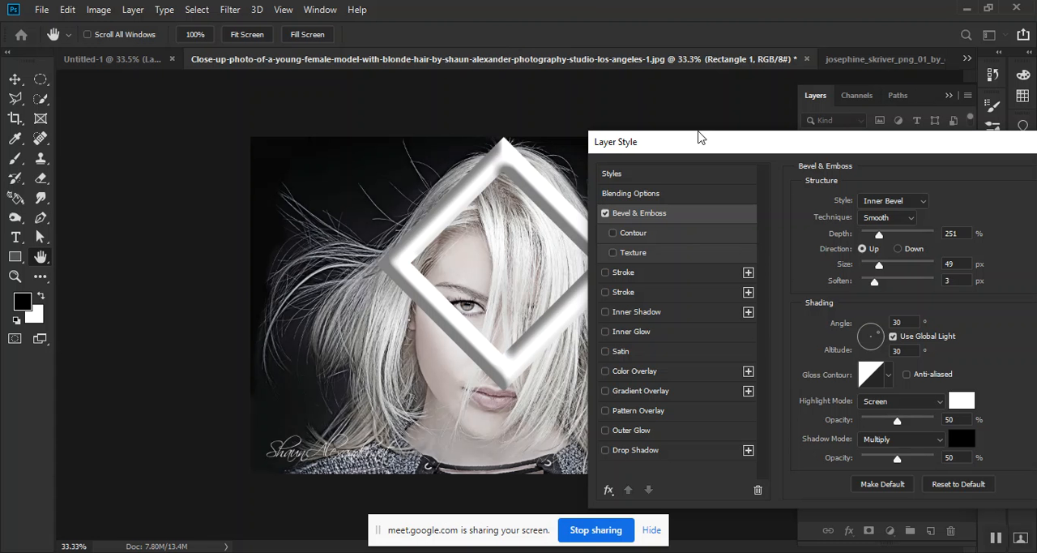
In Photoshop, compare the diamond frame's Down and Up bevel directions, keep Up, and set Soften to 7 px
drag(714, 143, 724, 115)
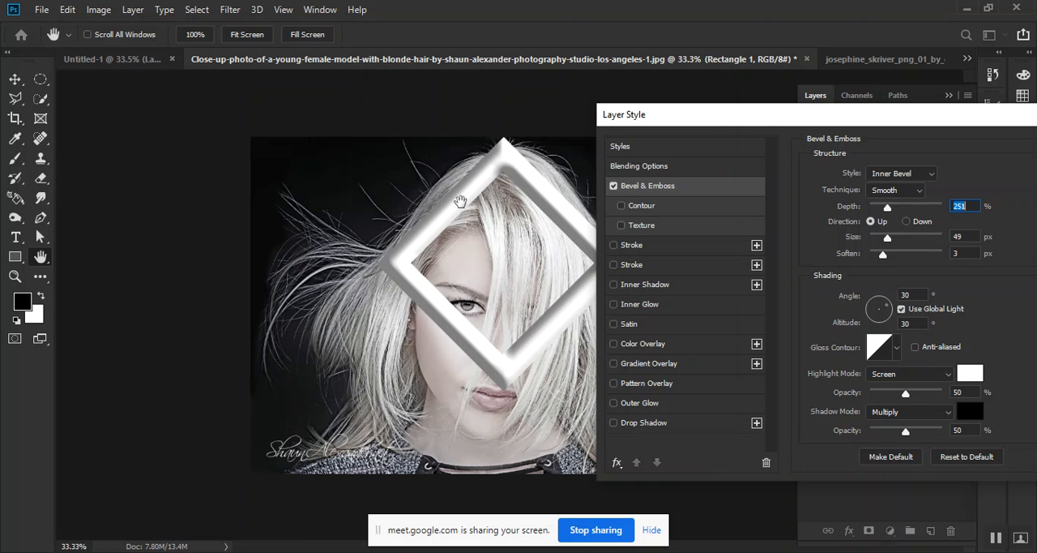
click(906, 221)
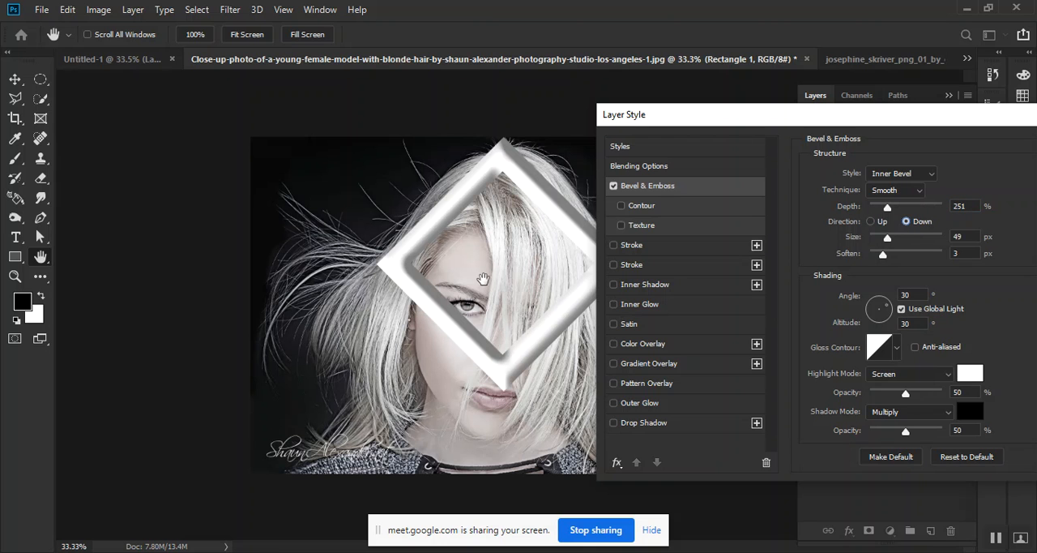
click(875, 222)
drag(887, 239, 903, 256)
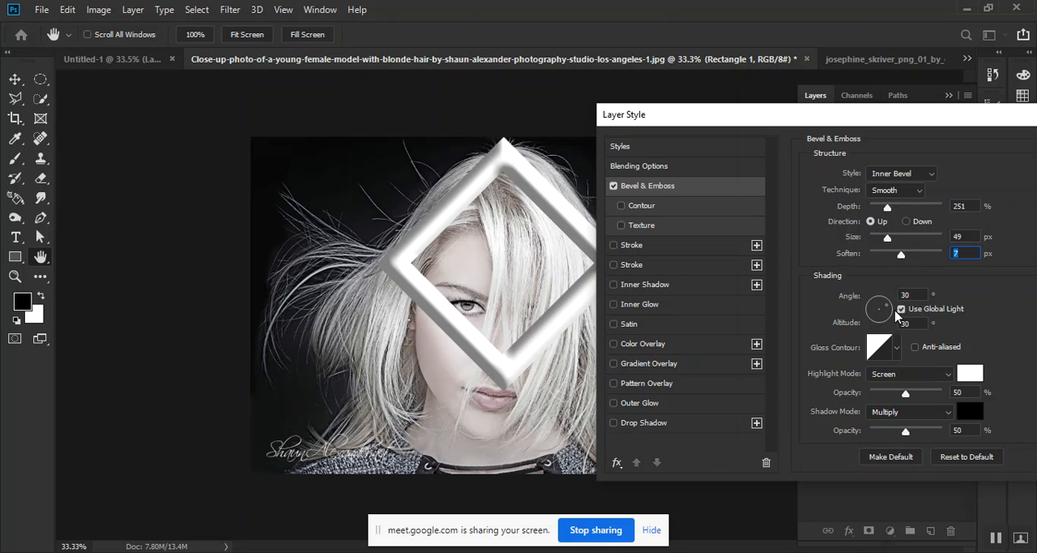
Set the bevel's shading light to an angle of -102° and an altitude of 85°, keeping the frame in view
drag(889, 309, 882, 315)
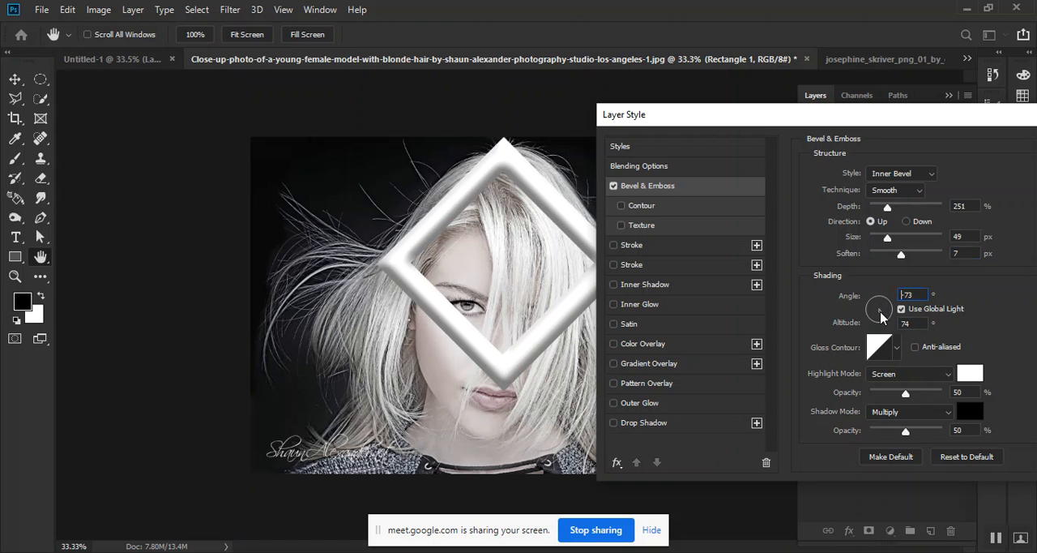
key(Return)
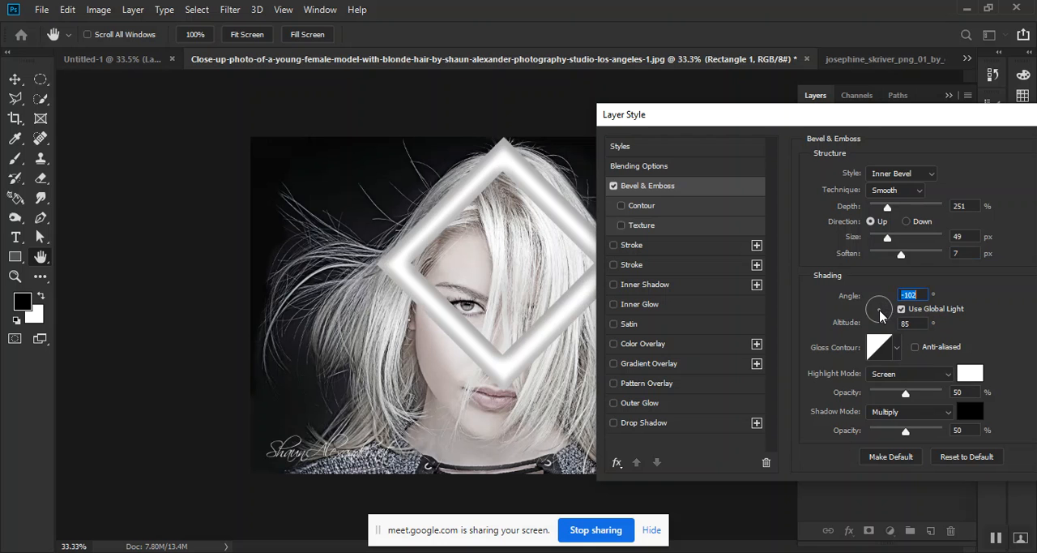
drag(762, 118, 884, 133)
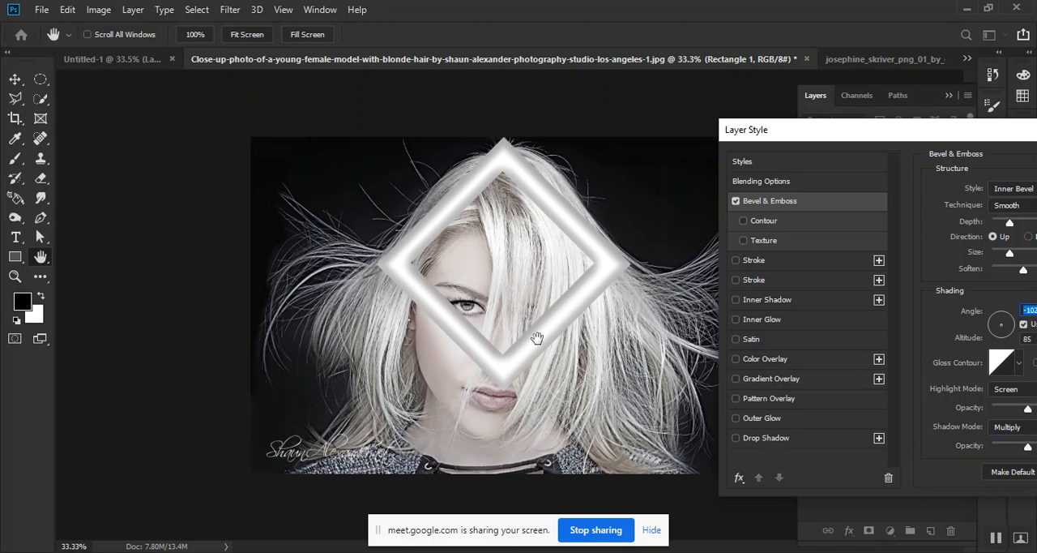
drag(856, 128, 749, 93)
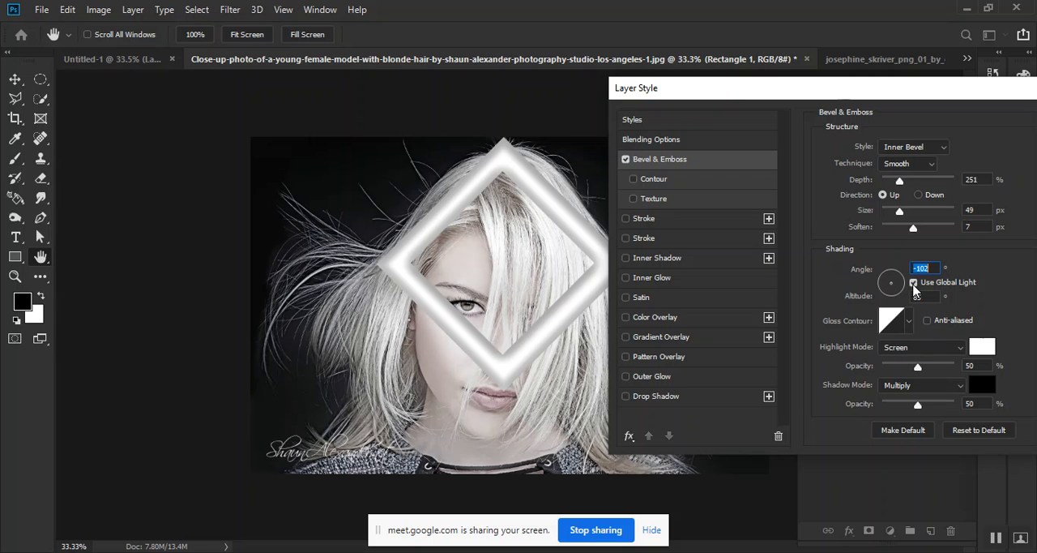
drag(744, 100, 764, 120)
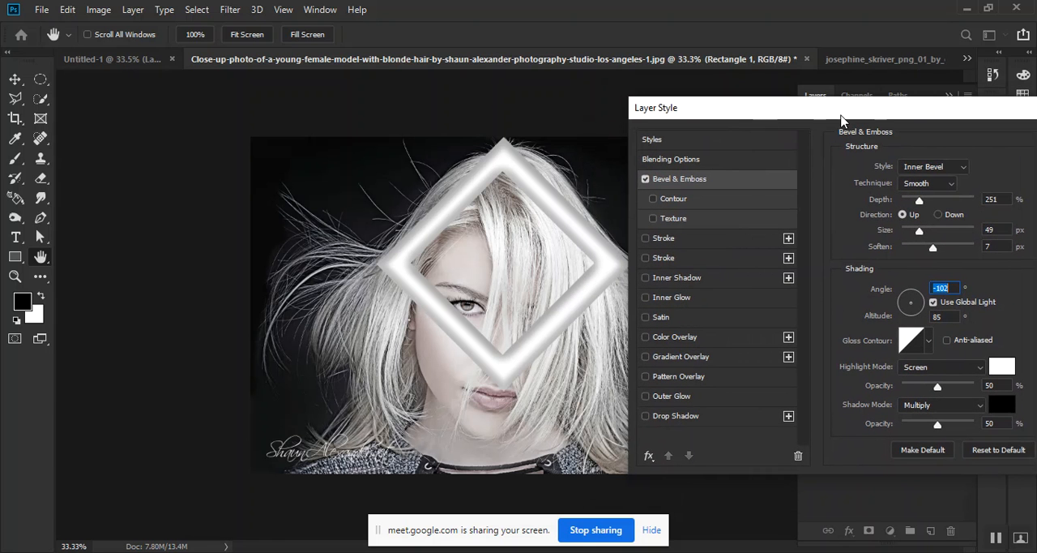
drag(845, 122, 828, 112)
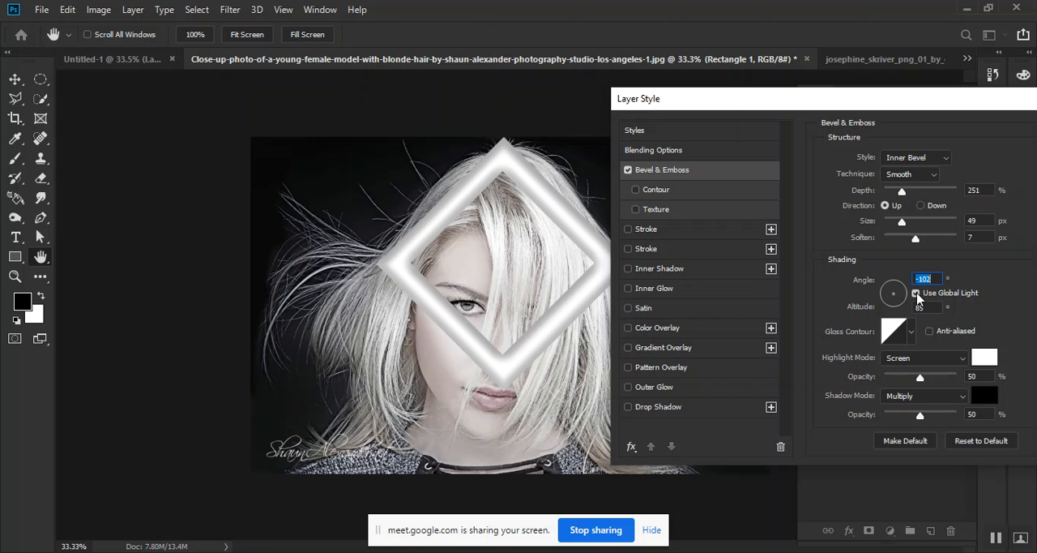
Toggle Use Global Light repeatedly to compare the frame's bevel shading, and leave the option on
click(917, 294)
click(917, 295)
click(916, 294)
click(916, 294)
click(917, 295)
click(916, 294)
click(916, 294)
click(916, 294)
click(916, 294)
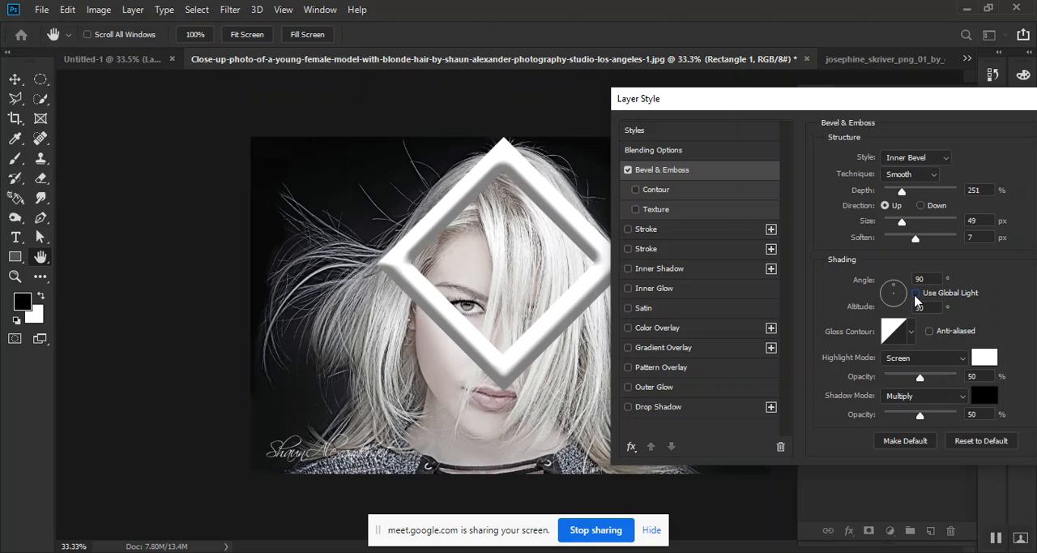
click(916, 295)
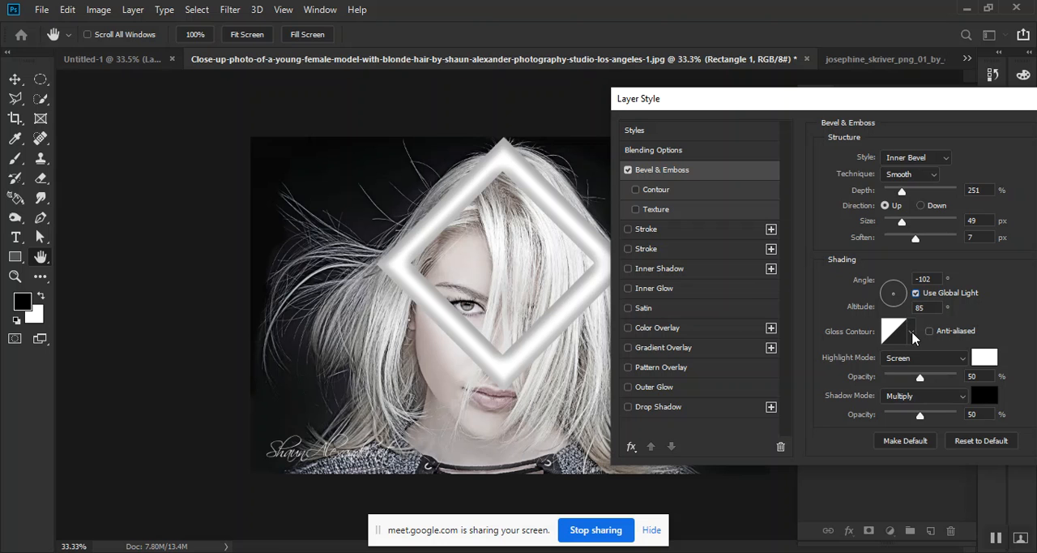
Try several gloss contour presets on the diamond frame's bevel and apply the inverted cone contour
click(911, 332)
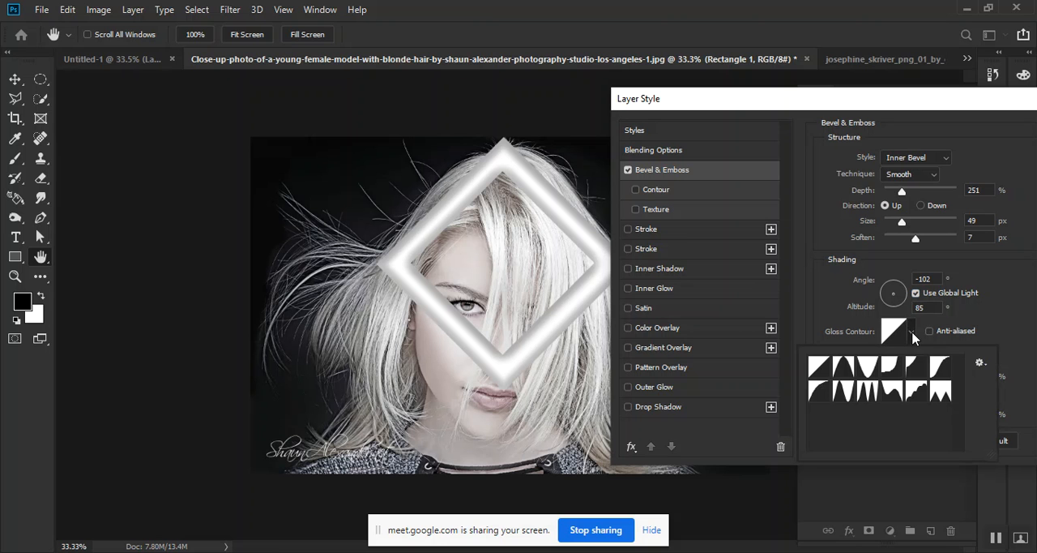
click(841, 369)
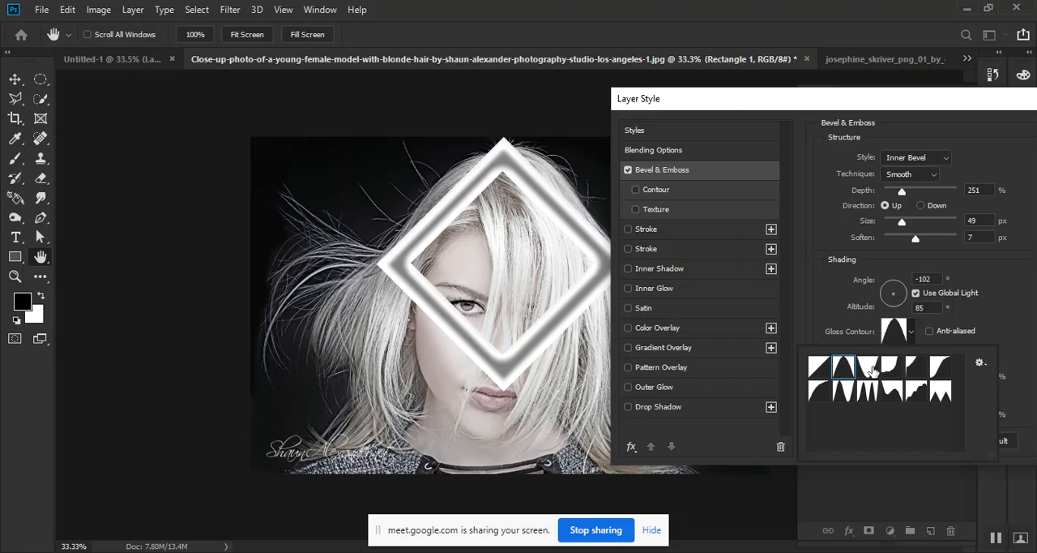
click(868, 369)
click(894, 371)
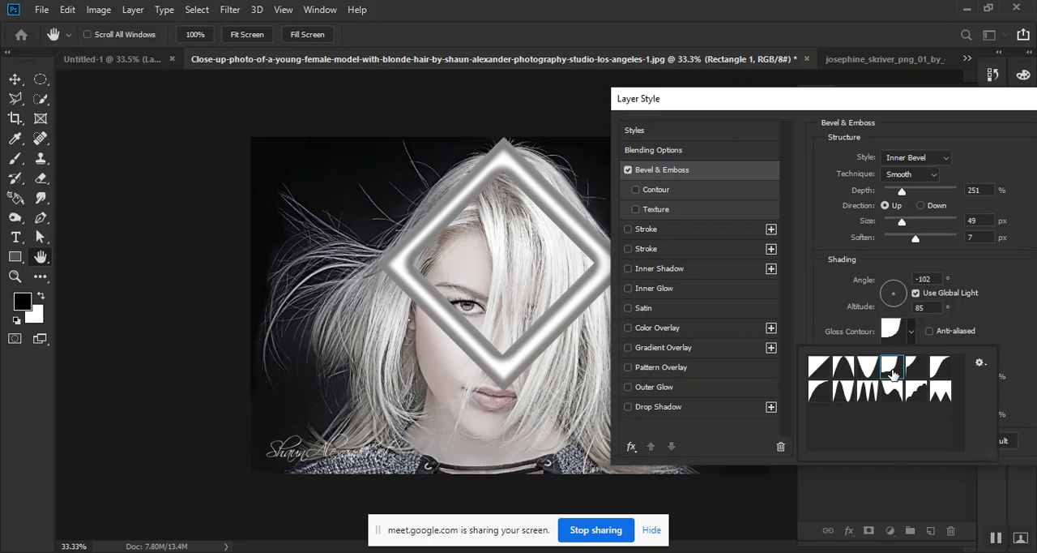
click(923, 375)
click(820, 393)
click(844, 393)
click(868, 393)
click(891, 394)
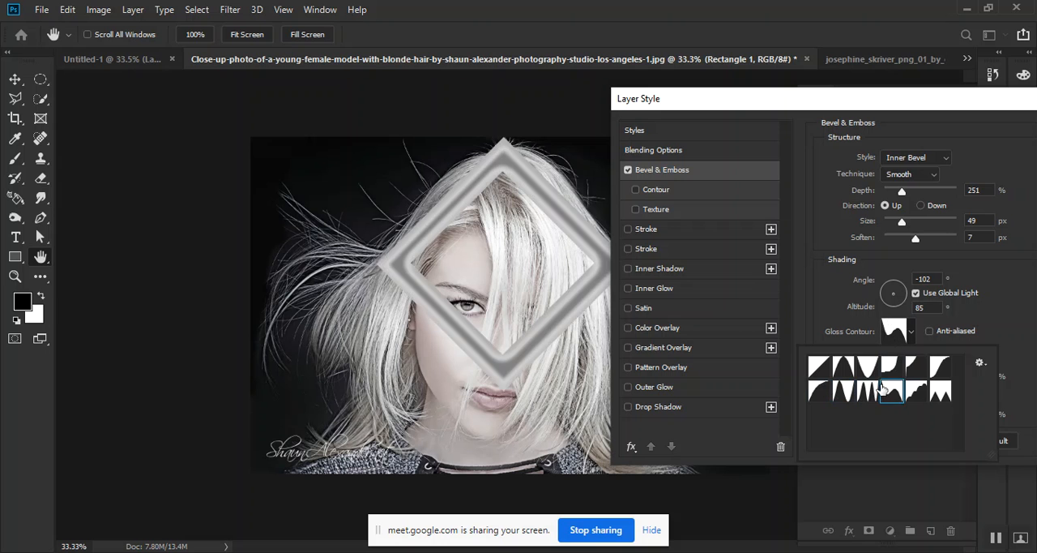
click(868, 368)
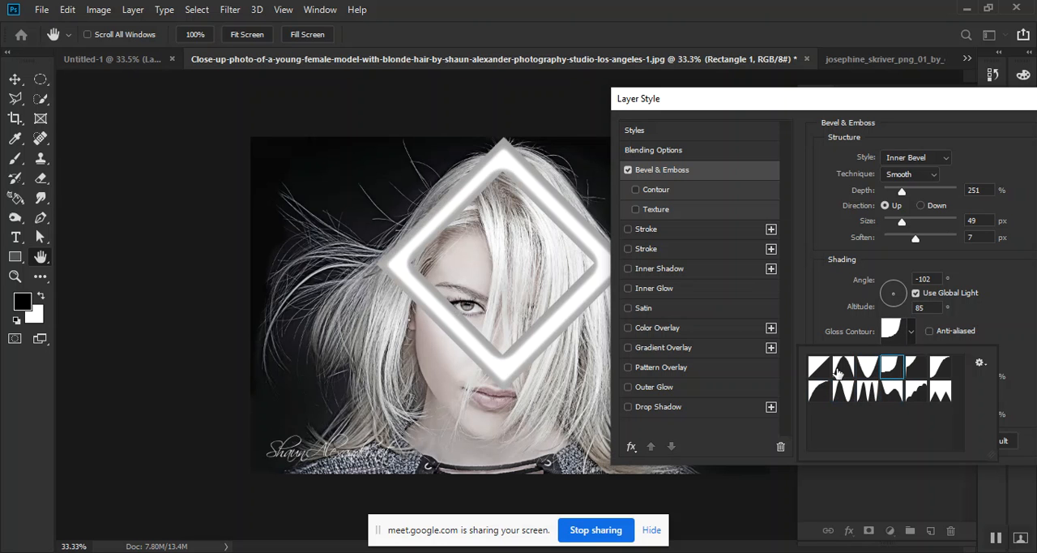
click(819, 372)
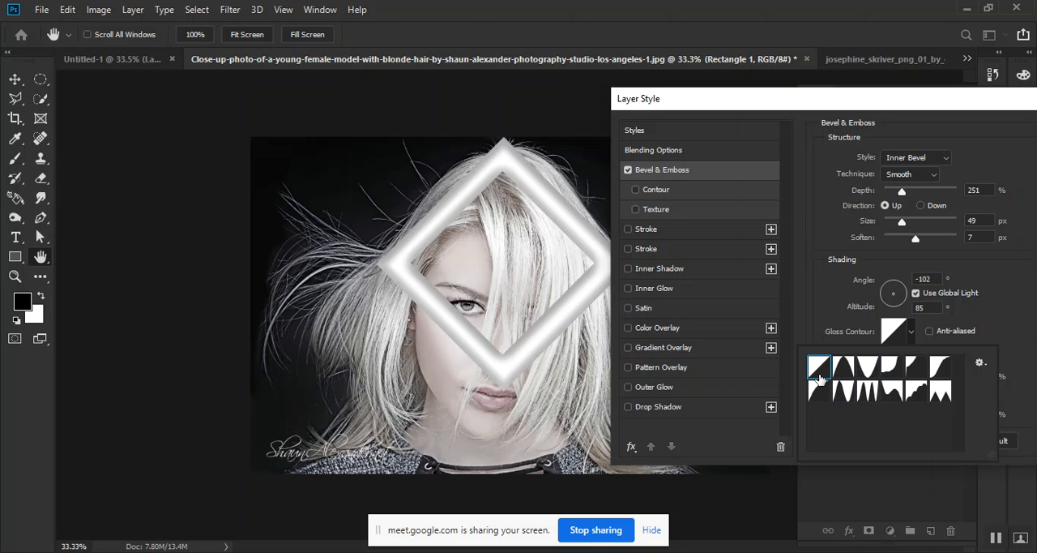
click(841, 370)
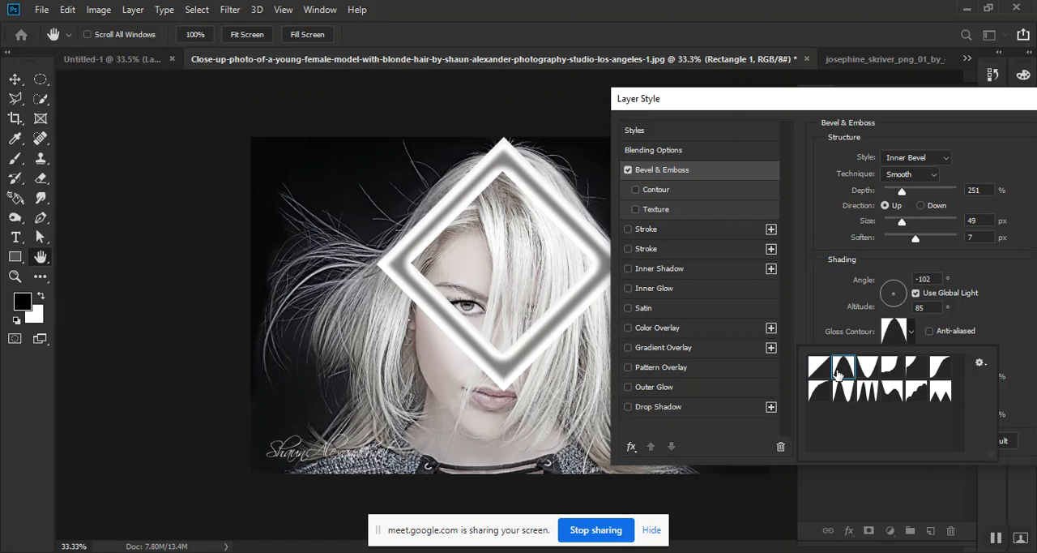
click(868, 369)
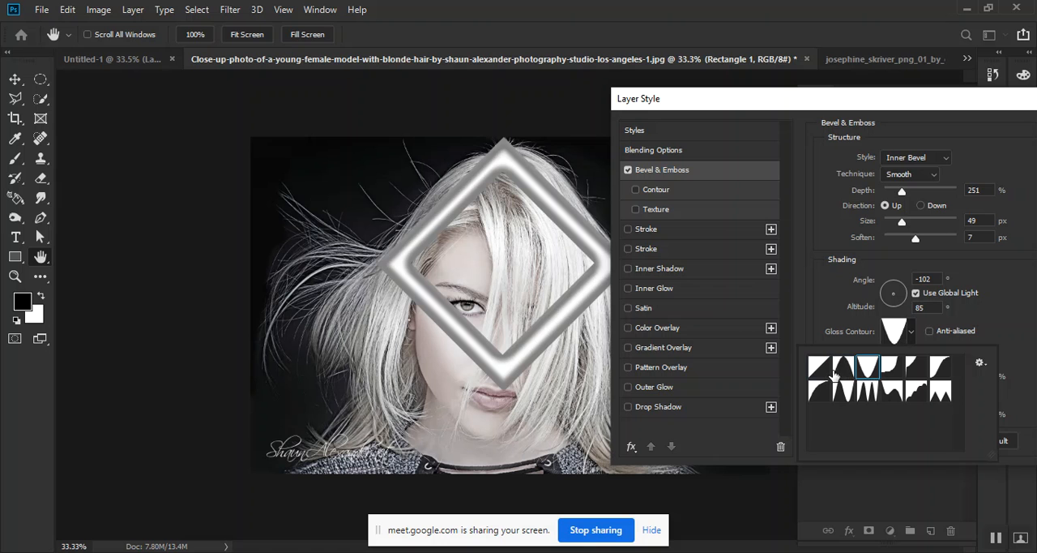
click(835, 373)
click(863, 374)
click(996, 288)
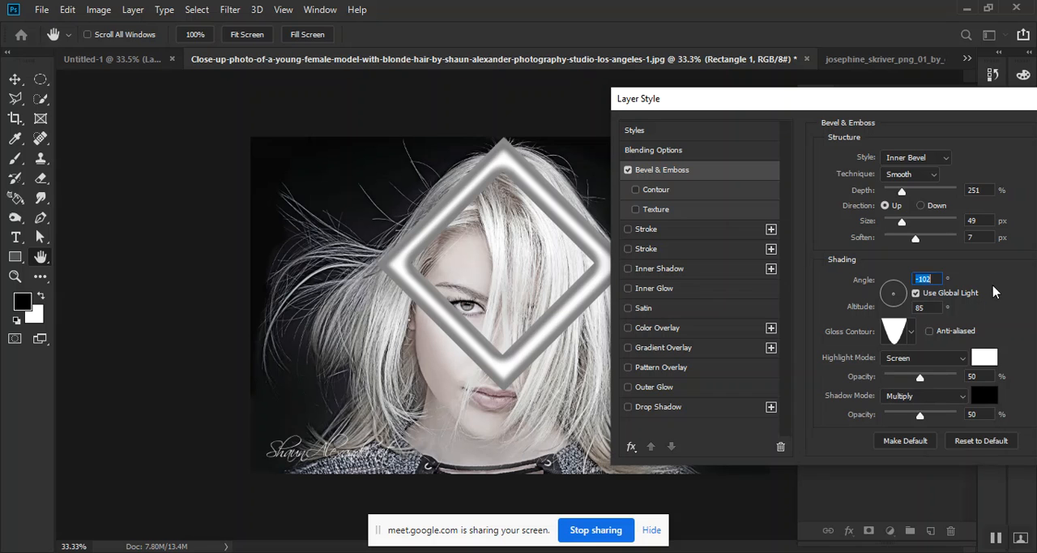
Turn on anti-aliasing for the bevel's gloss contour and change the highlight colour to light orange ffcc66
click(929, 331)
click(983, 360)
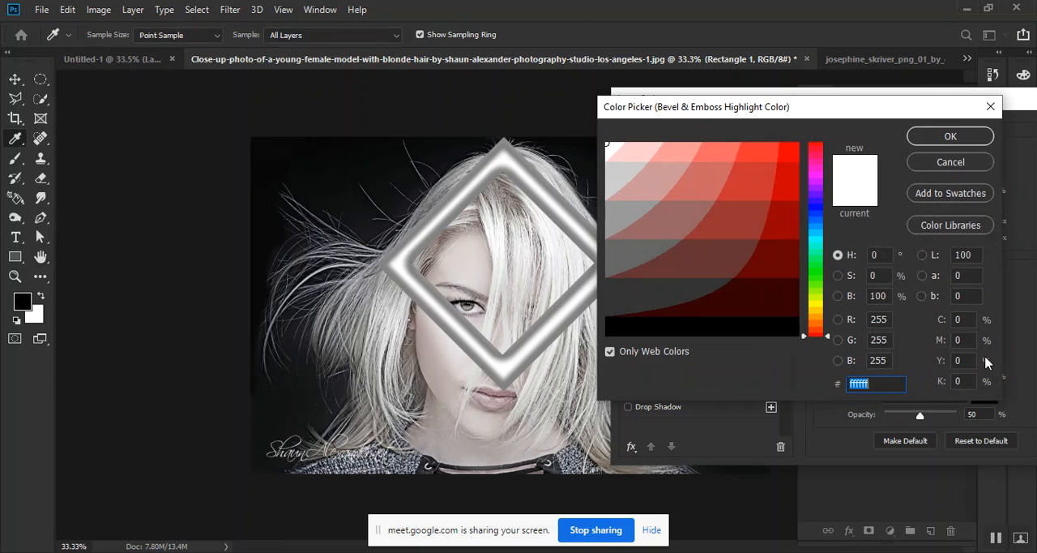
click(972, 166)
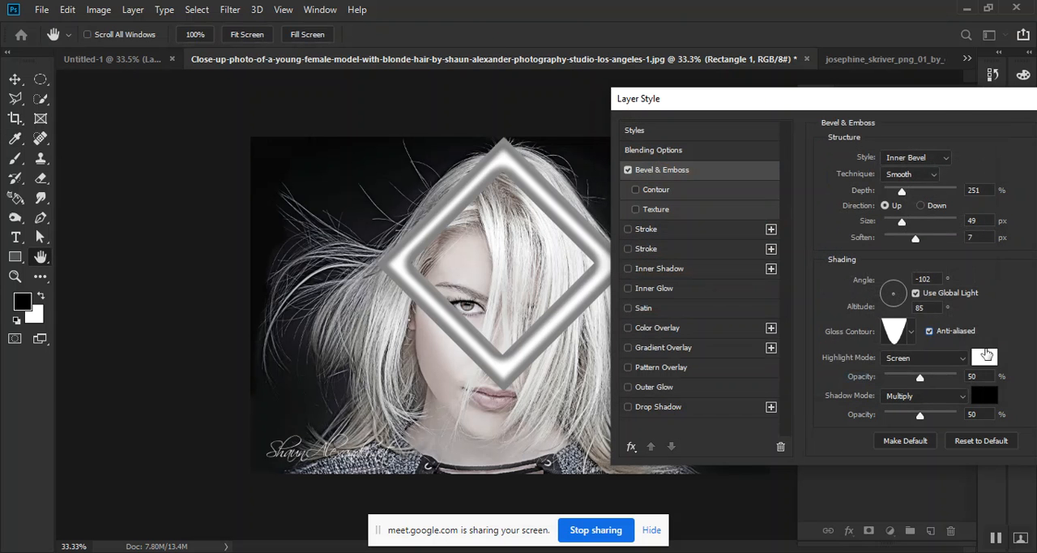
click(983, 364)
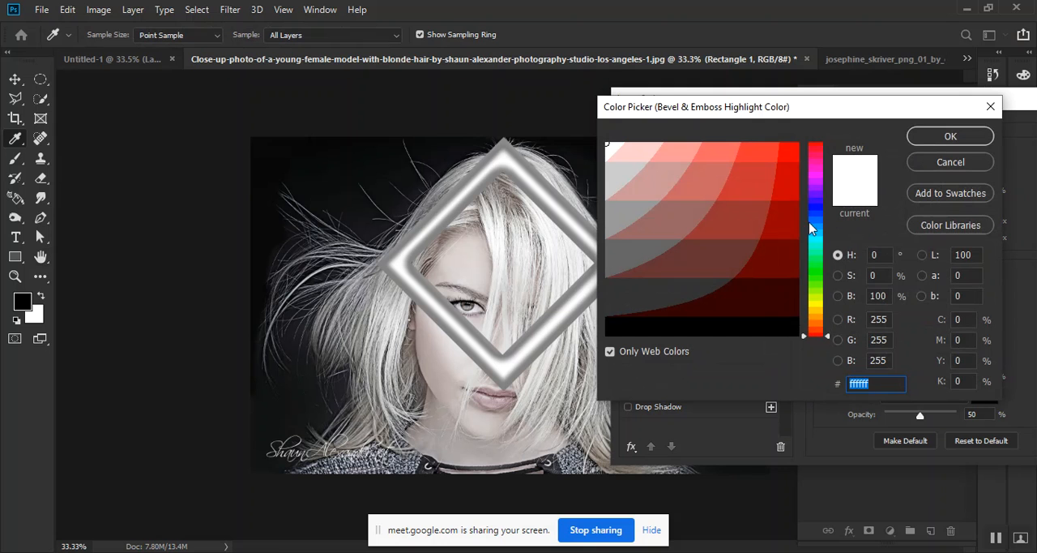
click(814, 321)
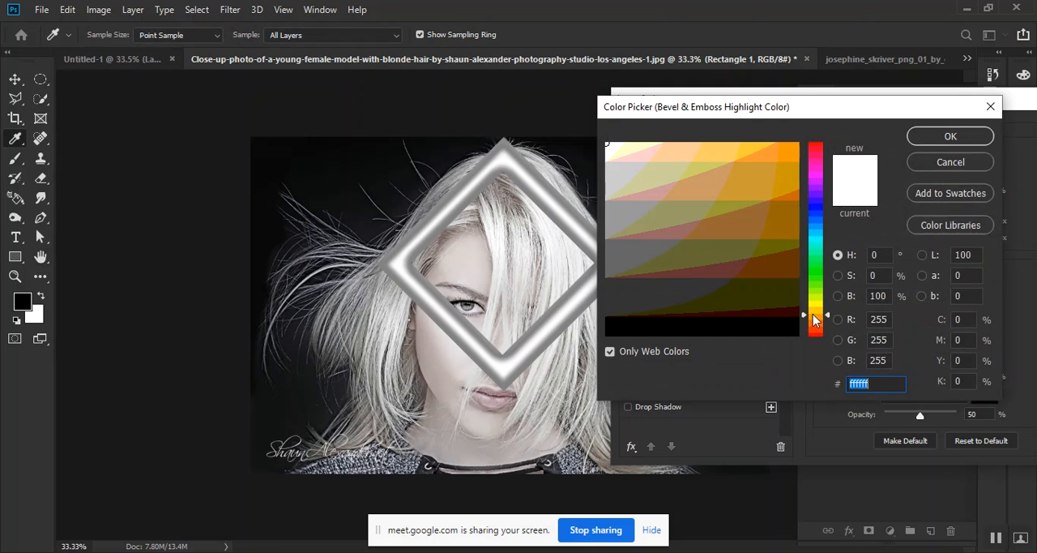
click(739, 147)
click(934, 136)
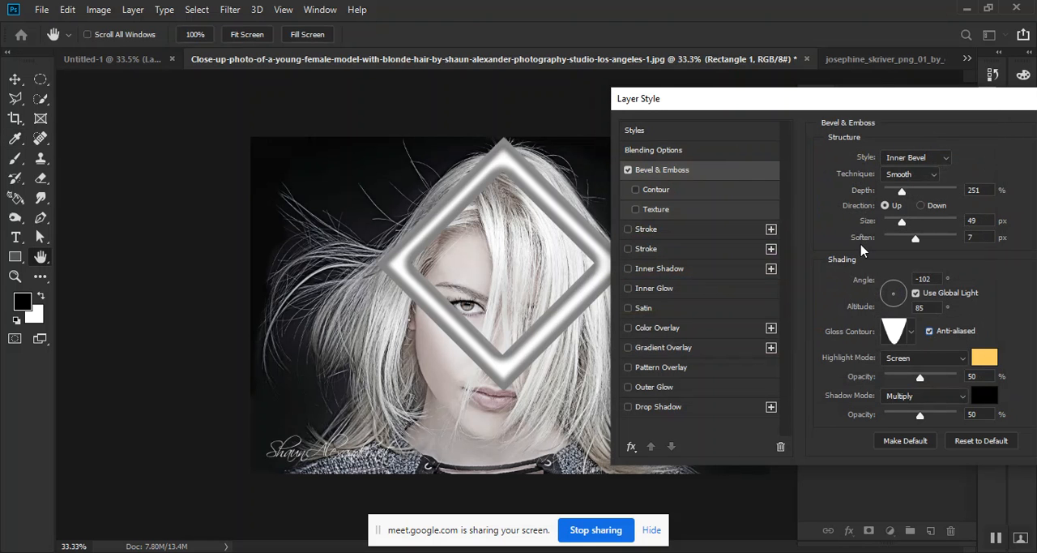
Try several yellow, gold, orange and brown shades for the bevel's shadow colour and apply the golden brown 996600
click(911, 335)
click(911, 335)
click(985, 395)
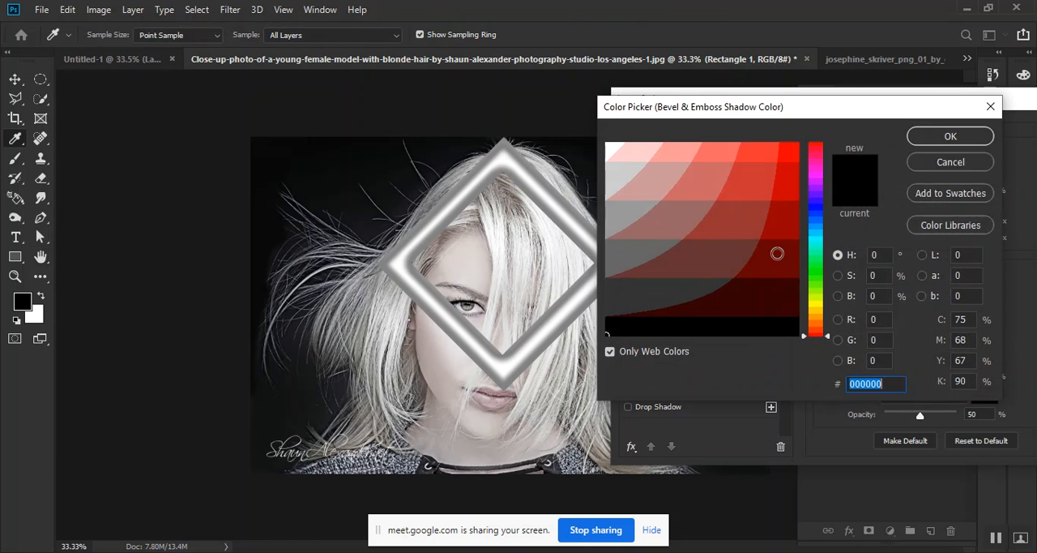
click(820, 312)
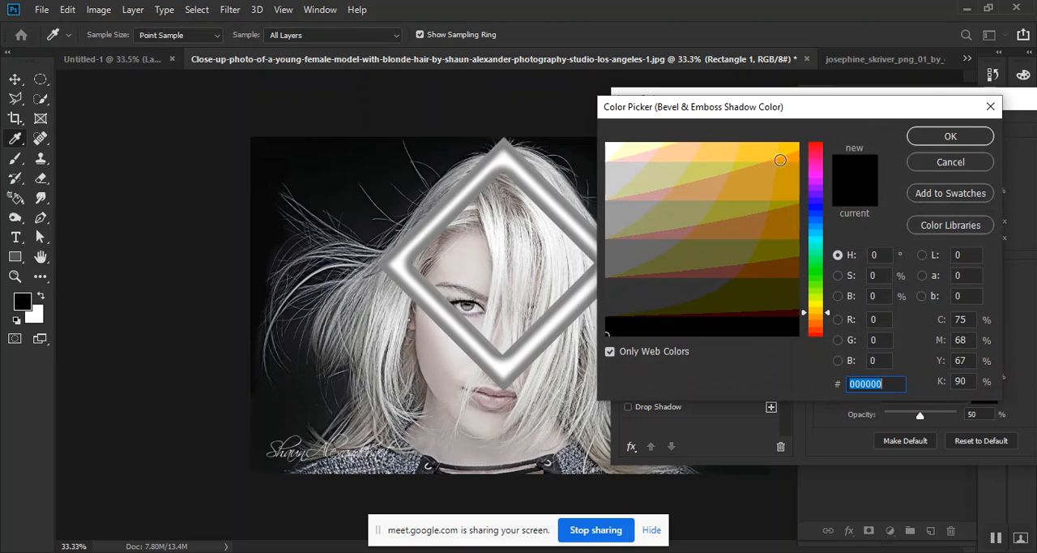
click(780, 147)
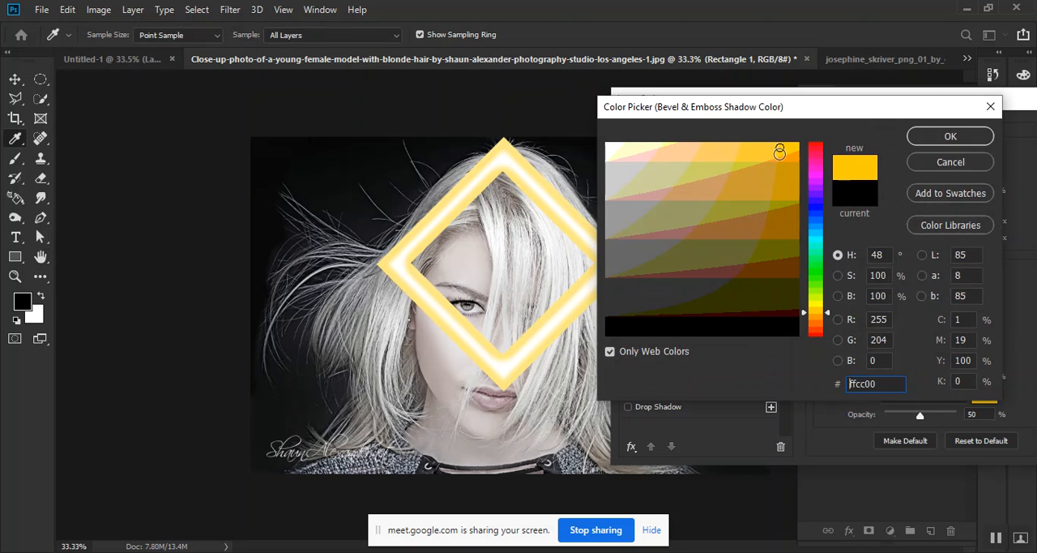
click(790, 158)
click(796, 183)
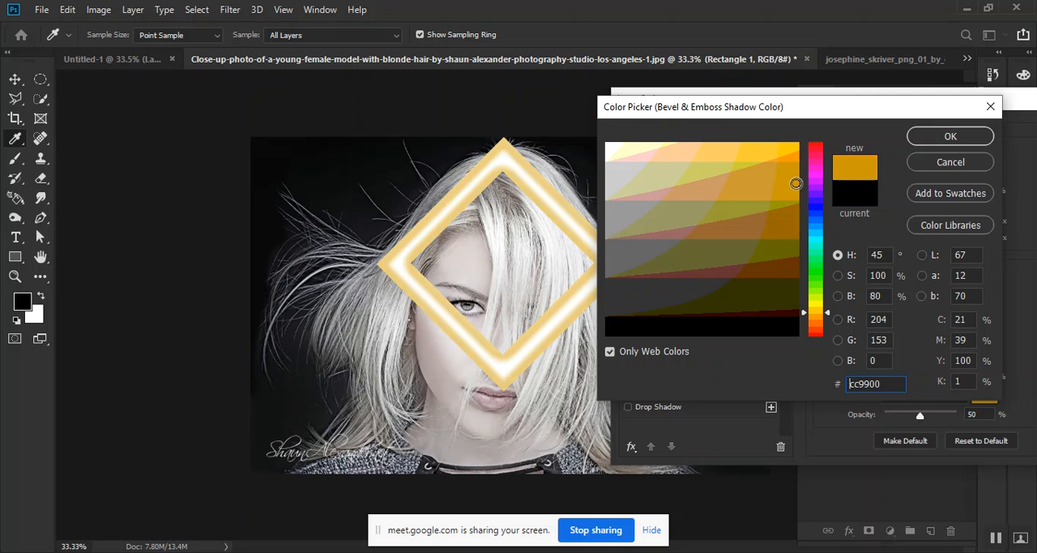
click(760, 189)
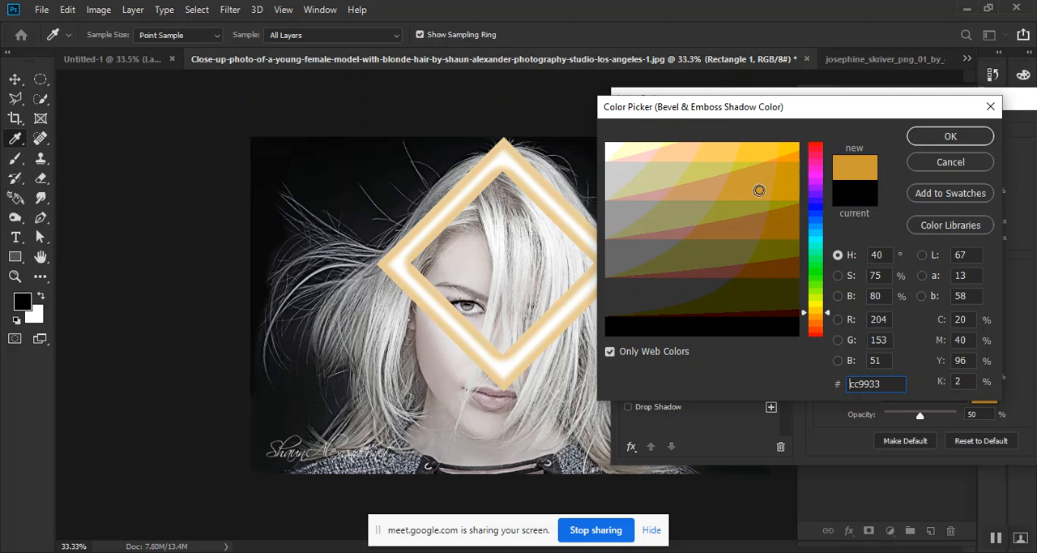
click(776, 272)
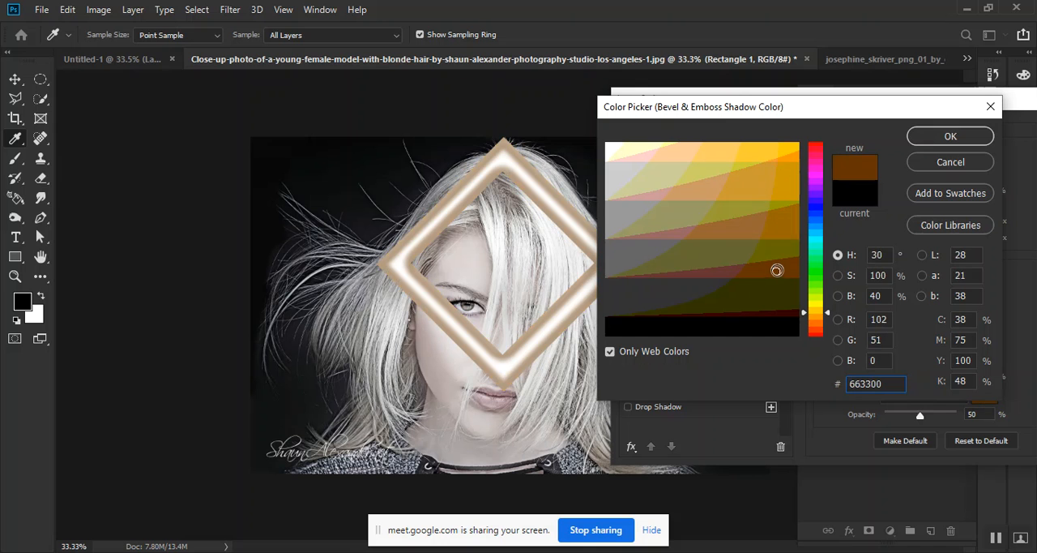
click(704, 188)
click(739, 188)
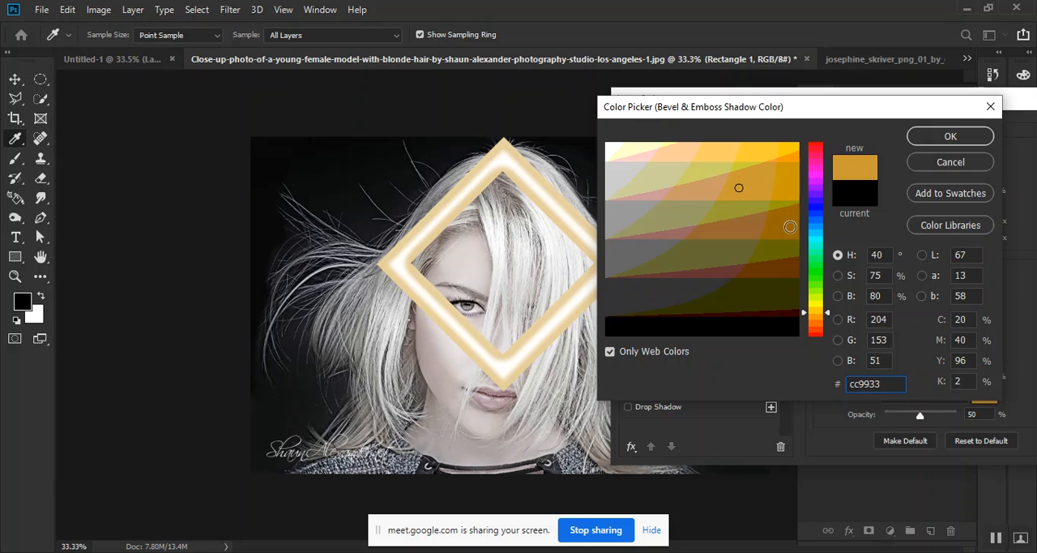
click(790, 226)
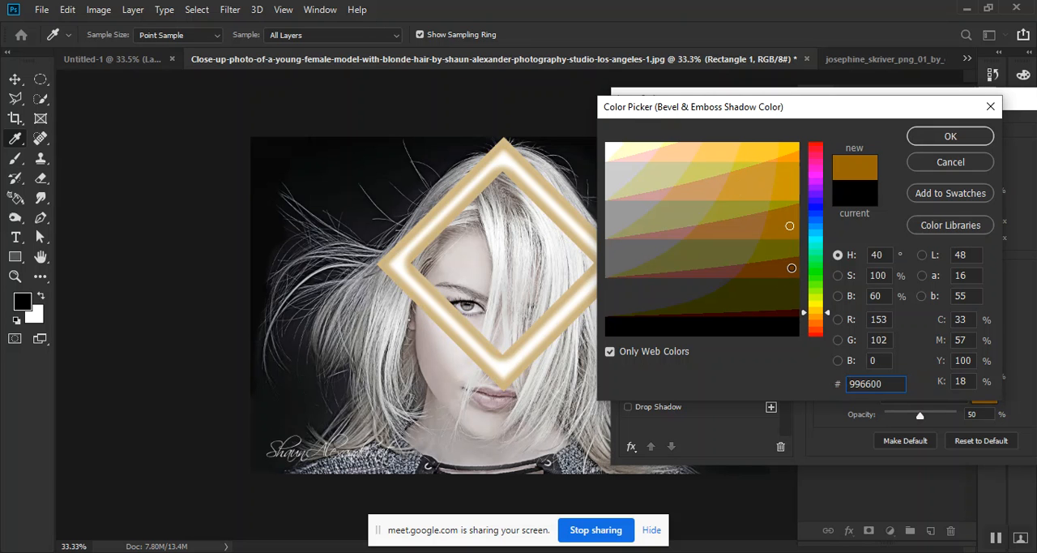
click(788, 261)
click(784, 228)
drag(830, 313, 828, 315)
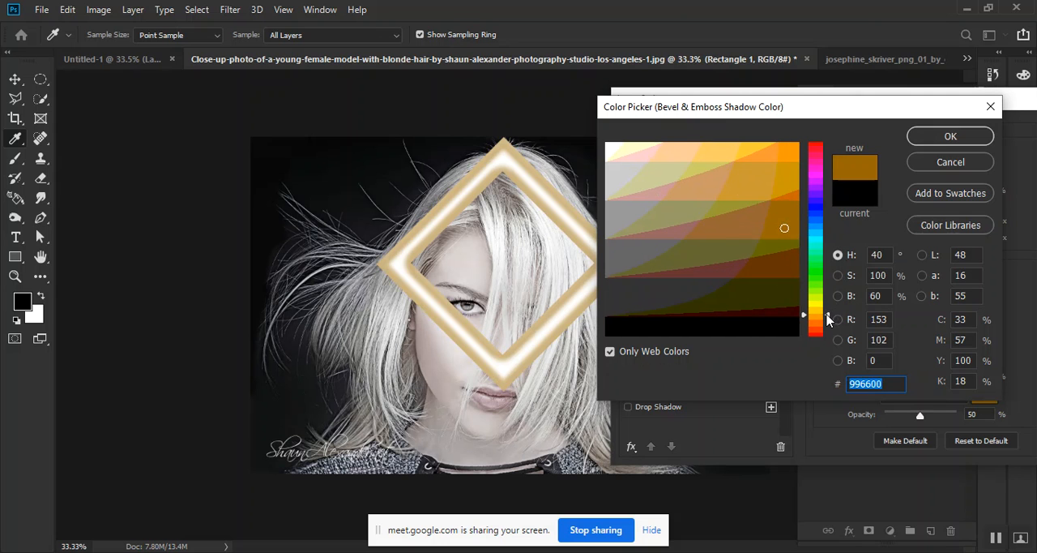
click(793, 196)
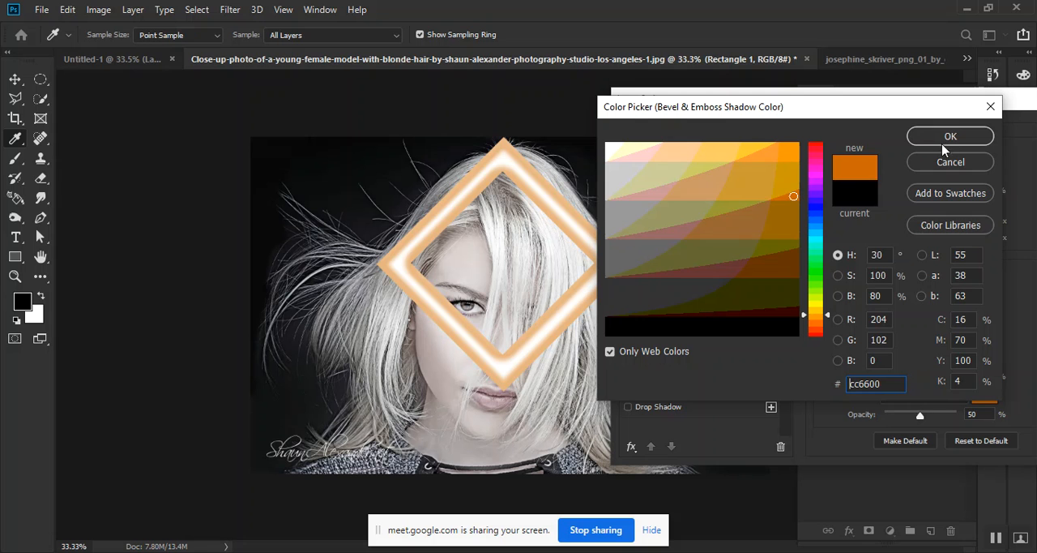
click(774, 215)
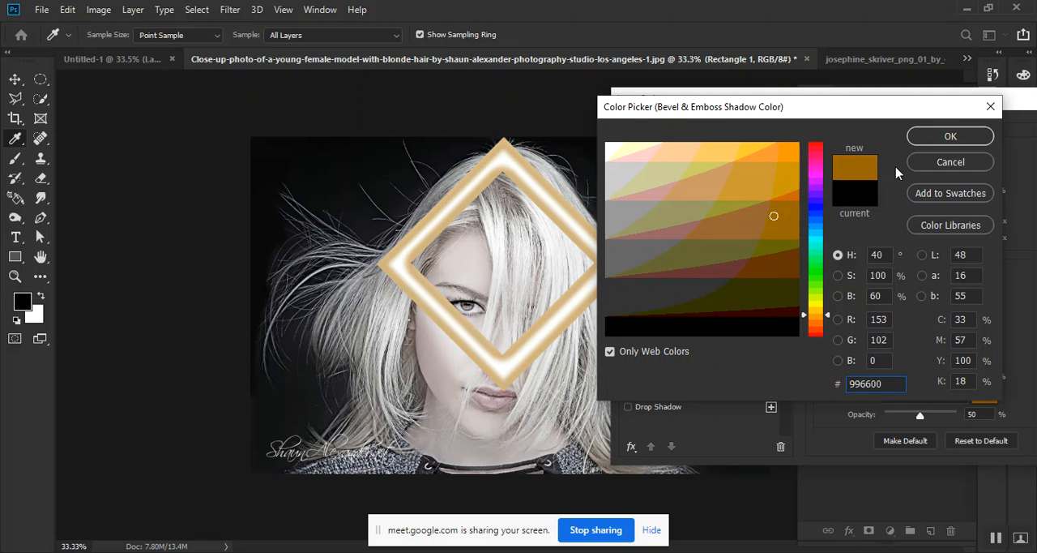
click(930, 143)
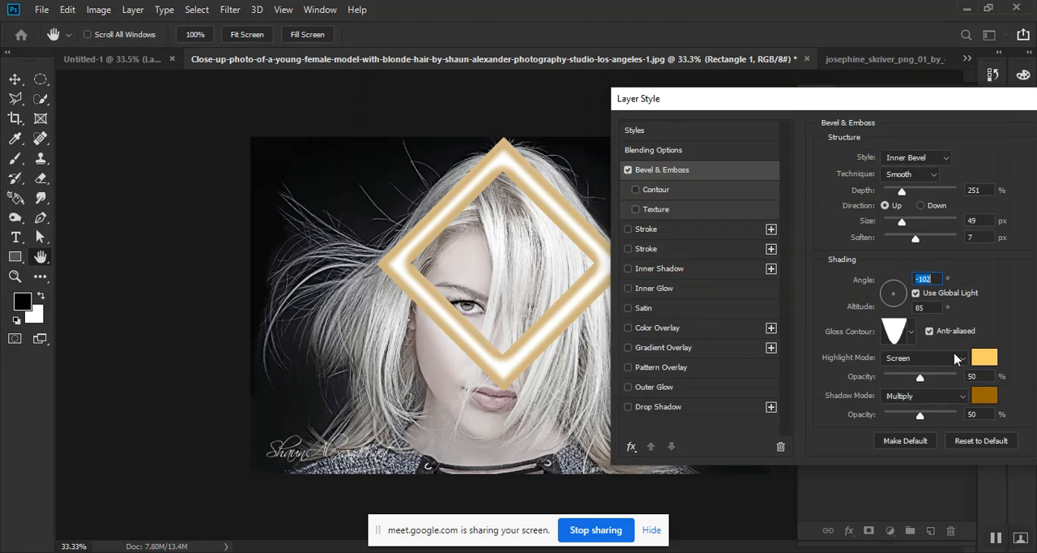
Raise the bevel's shadow opacity to 72% and try other highlight blend modes, including Lighter Color
mouse_move(920, 417)
mouse_down()
mouse_move(950, 418)
mouse_move(928, 418)
mouse_move(937, 417)
mouse_up()
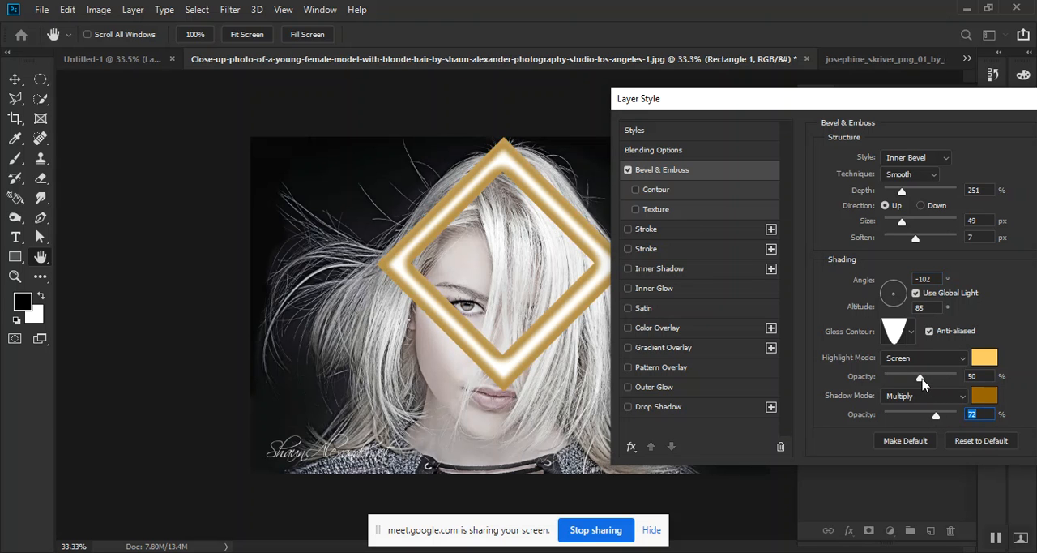
click(932, 360)
click(896, 187)
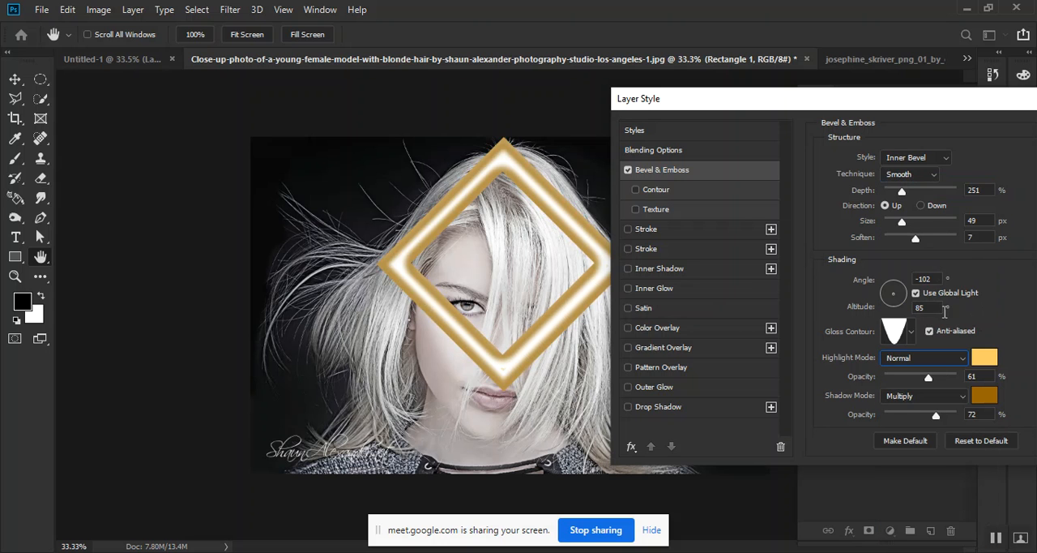
click(940, 367)
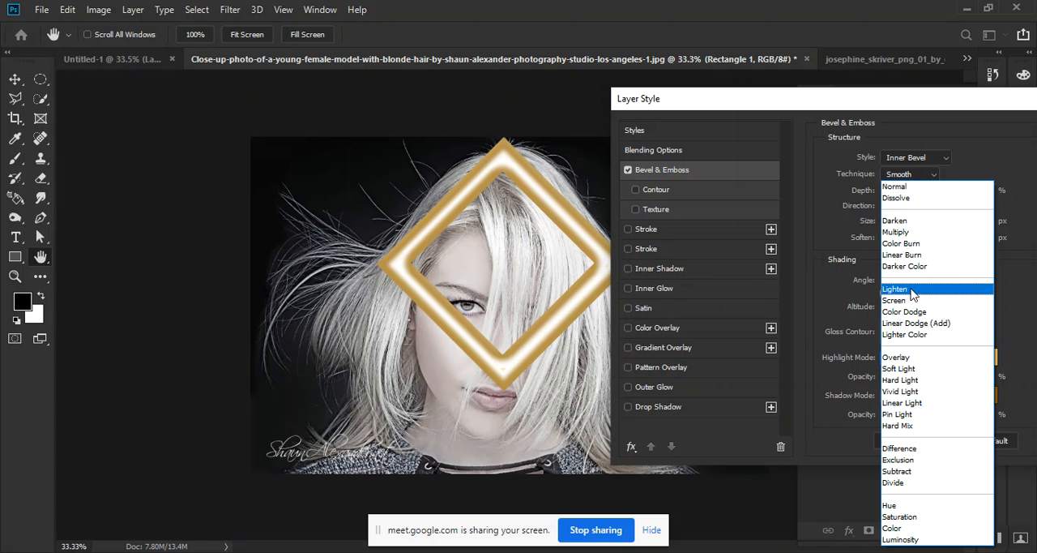
click(904, 334)
Change the bevel's highlight colour to a saturated orange, using the Normal highlight mode at 61% opacity
click(993, 358)
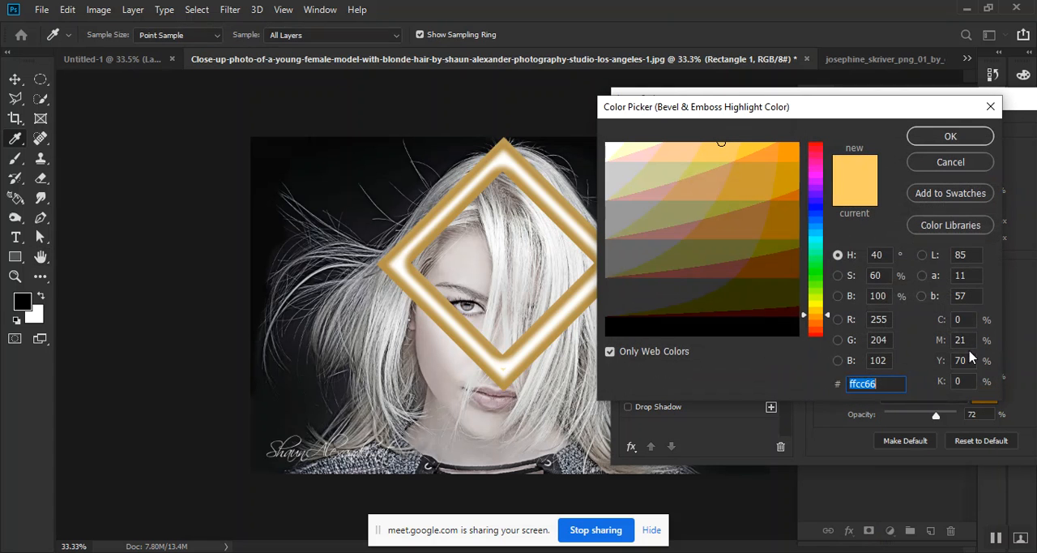
click(791, 148)
click(950, 136)
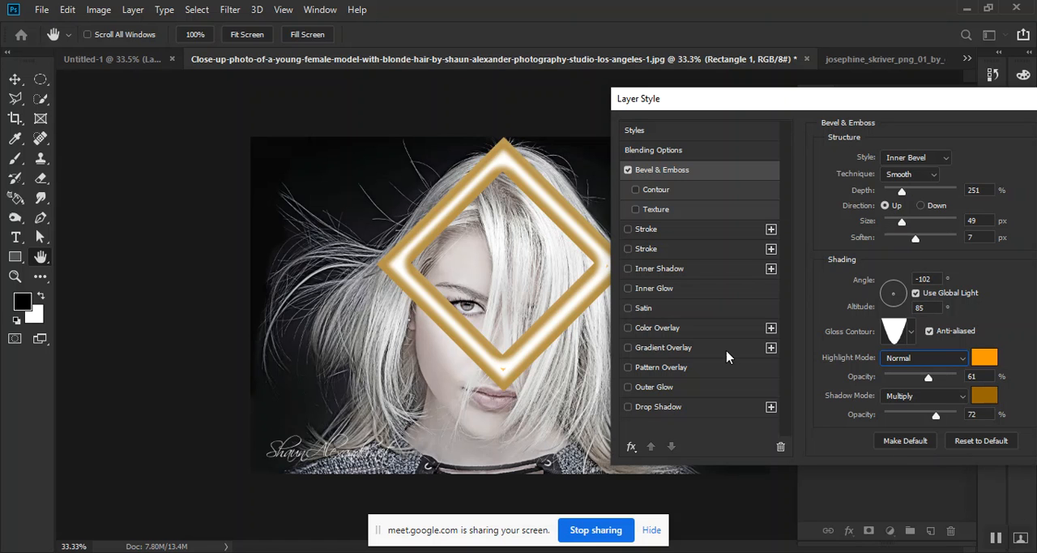
Enable the bevel's Contour option, set its range to 100%, and return to the main bevel settings
click(680, 198)
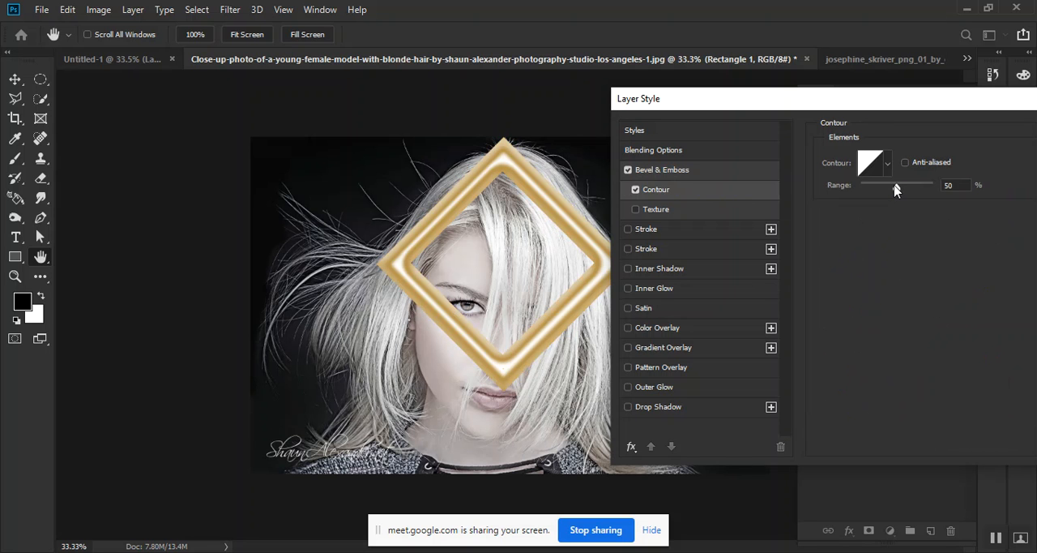
drag(894, 190, 936, 189)
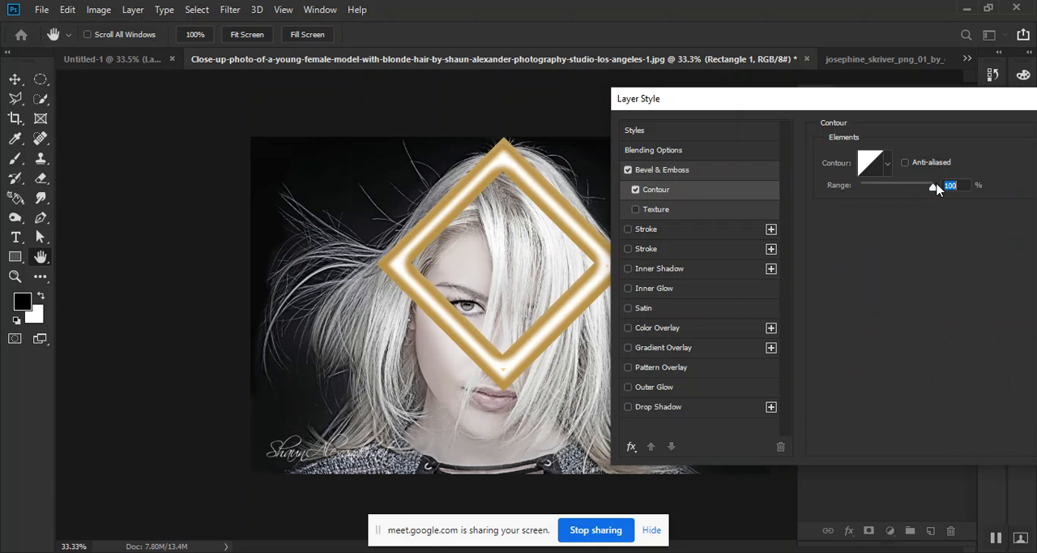
click(679, 170)
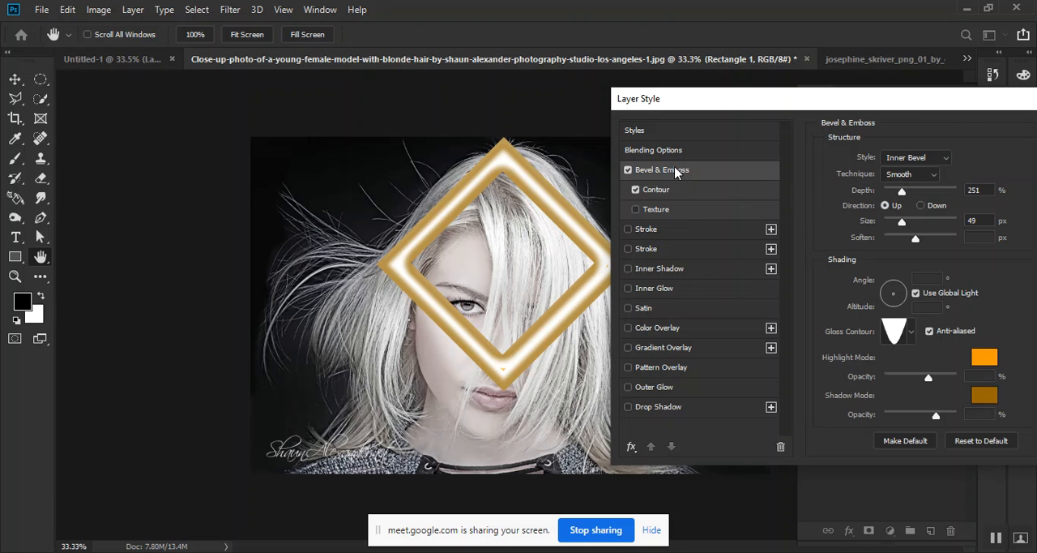
Enable the bevel's Texture option, try several pattern presets on the diamond frame, and apply the narrow vertical bar pattern
click(687, 211)
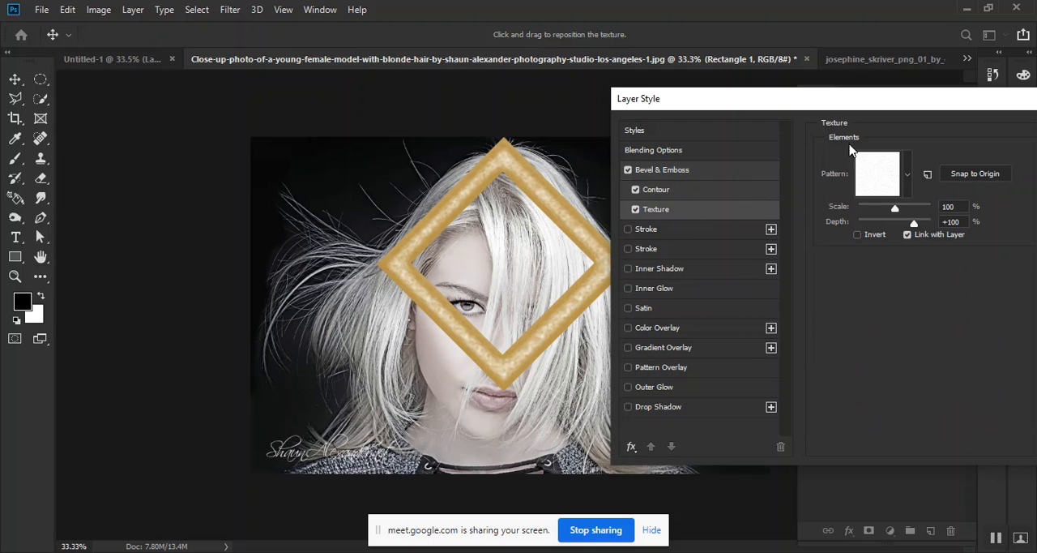
drag(813, 104, 813, 149)
click(906, 220)
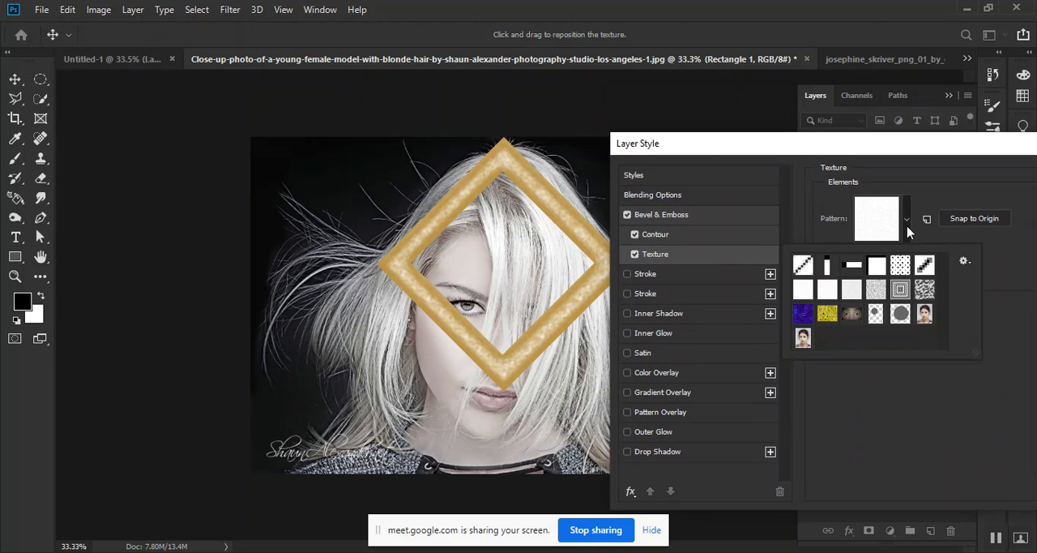
click(828, 316)
click(801, 316)
click(806, 336)
click(806, 297)
click(834, 296)
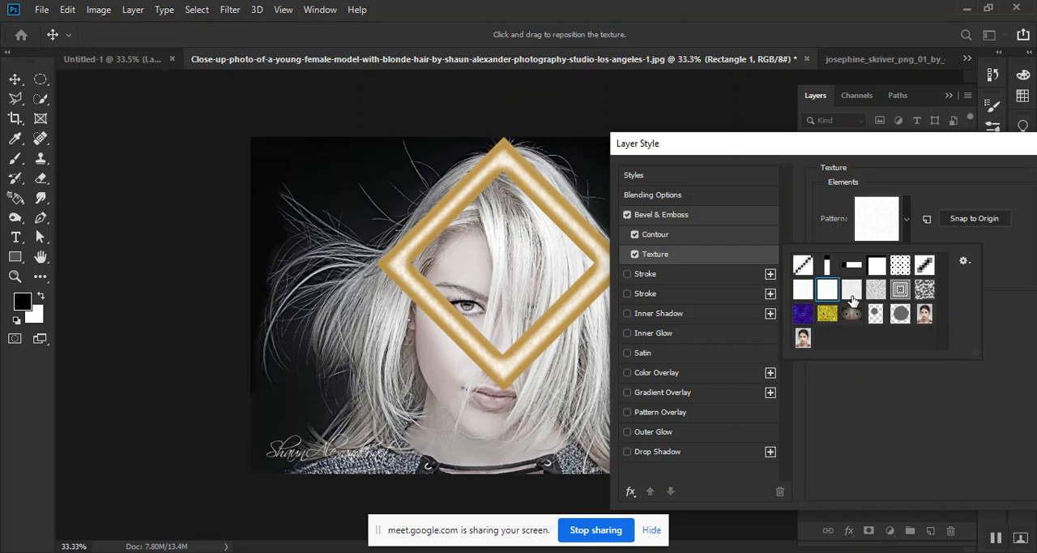
click(892, 297)
click(924, 266)
click(901, 268)
click(877, 265)
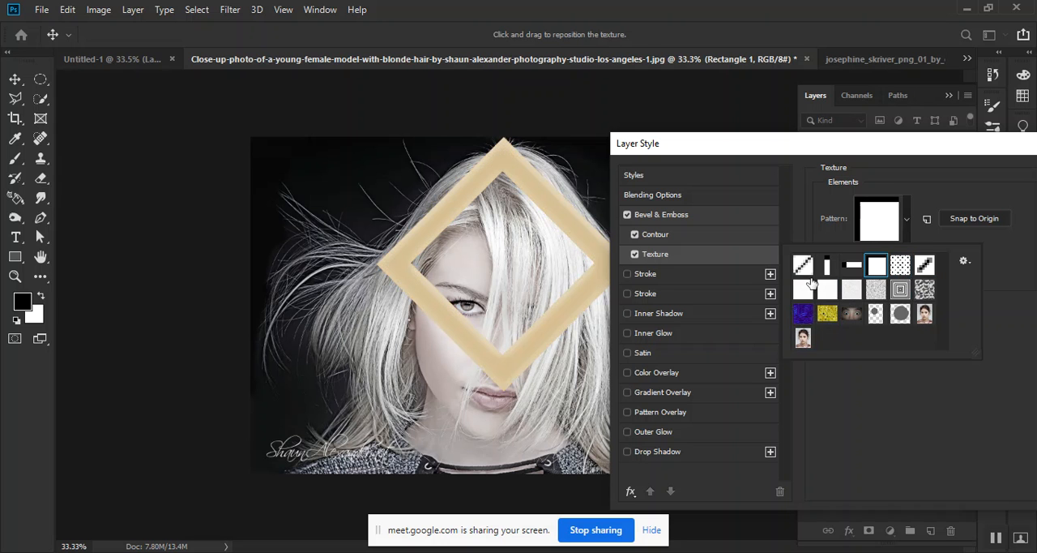
click(803, 266)
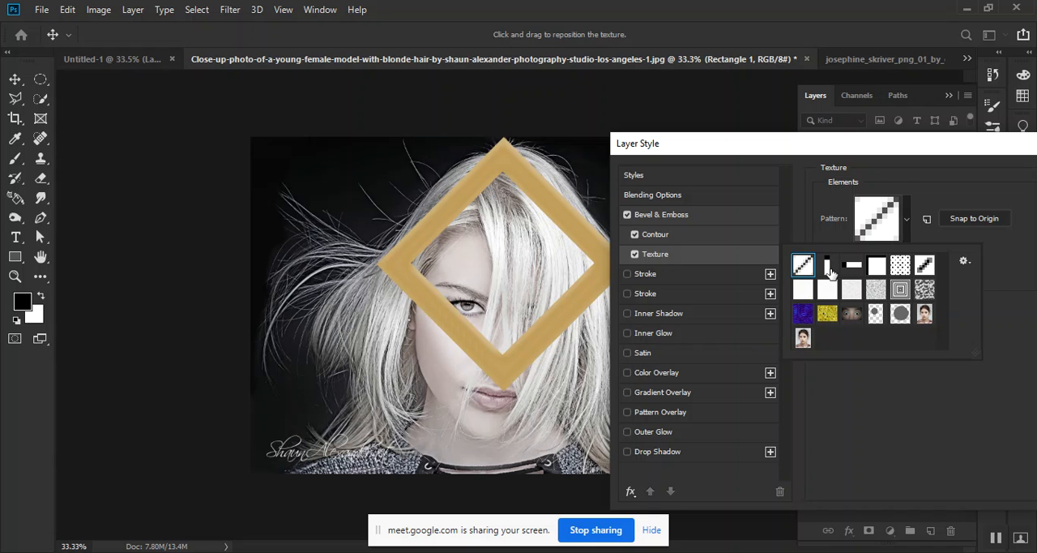
click(827, 267)
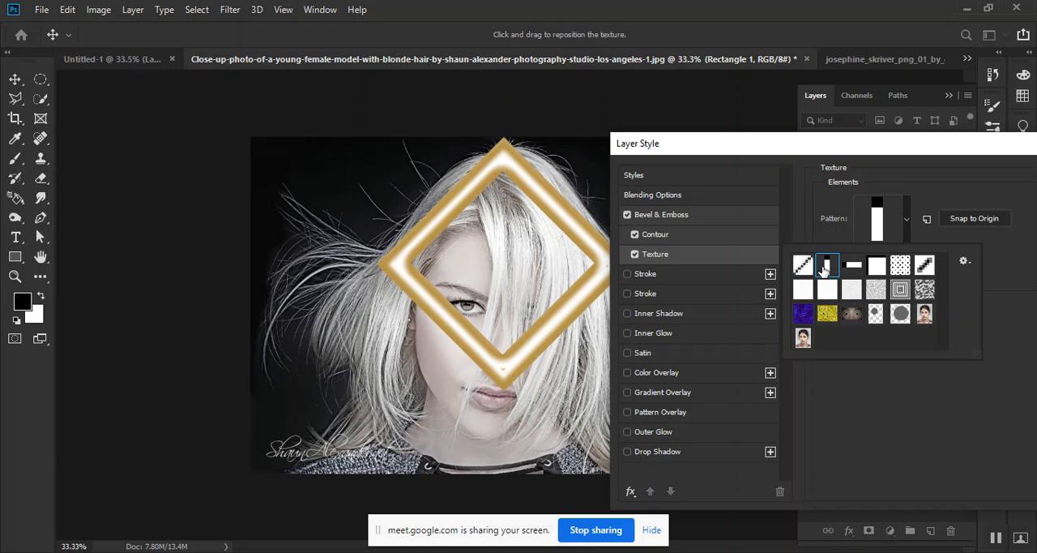
click(908, 219)
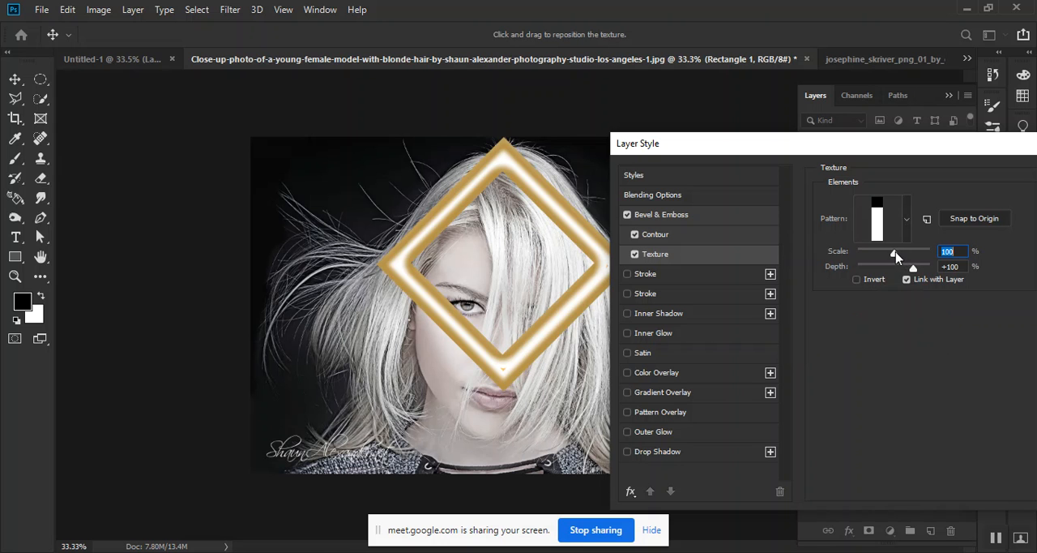
Set the texture scale to 81%, compare the square and diagonal patterns, and reapply the vertical bar pattern
drag(896, 256, 889, 256)
click(906, 219)
click(874, 271)
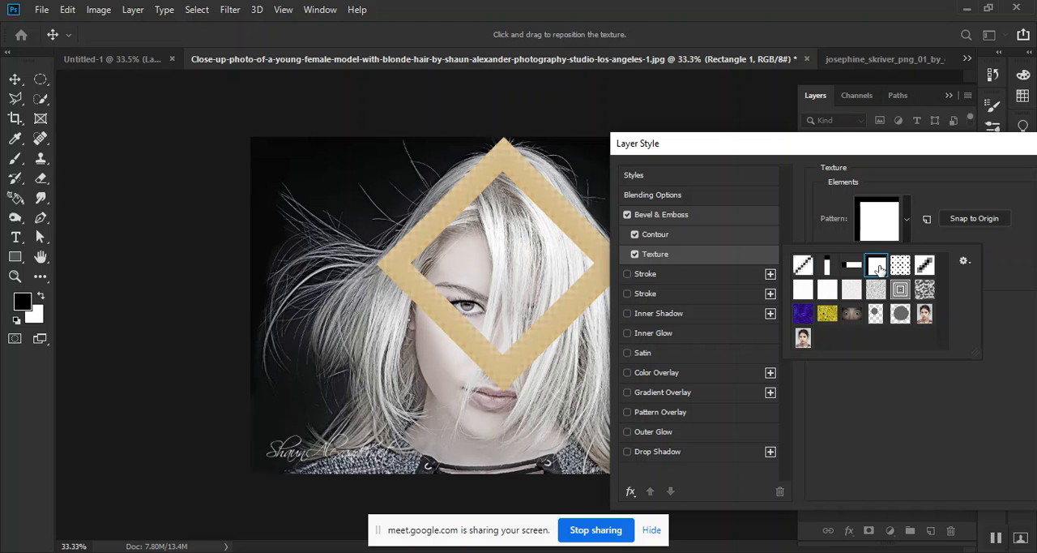
click(794, 271)
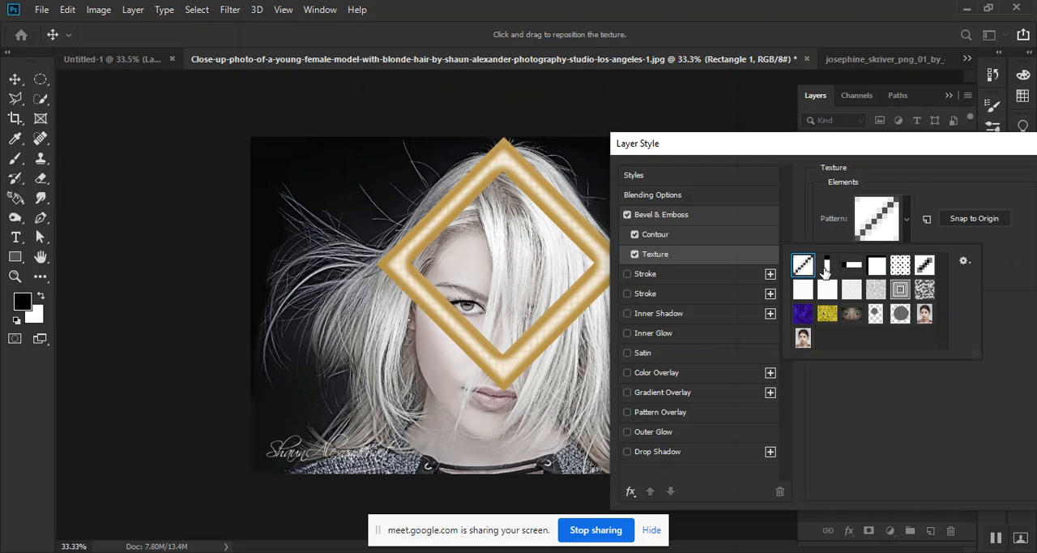
click(825, 267)
click(1008, 363)
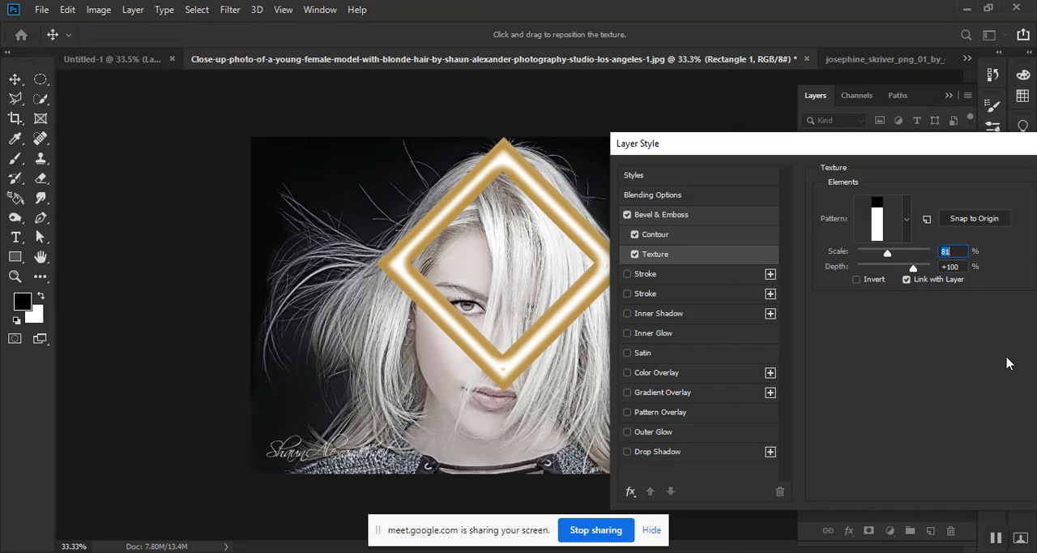
Enable the first of the two stroke effects to try its settings, and delete that duplicate from the effects list
click(695, 277)
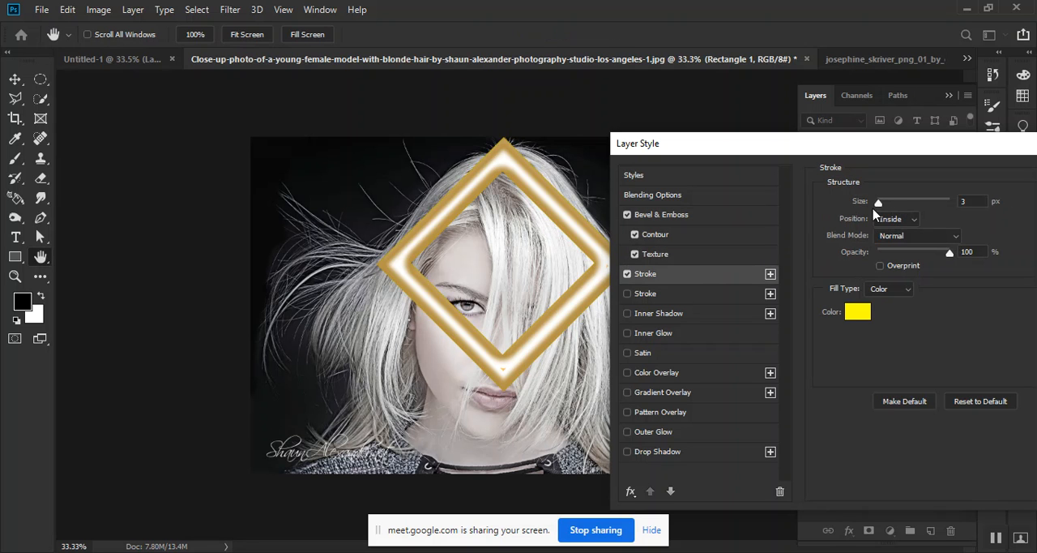
mouse_move(880, 206)
mouse_down()
mouse_move(924, 206)
mouse_move(879, 213)
mouse_up()
drag(951, 254, 943, 253)
click(779, 490)
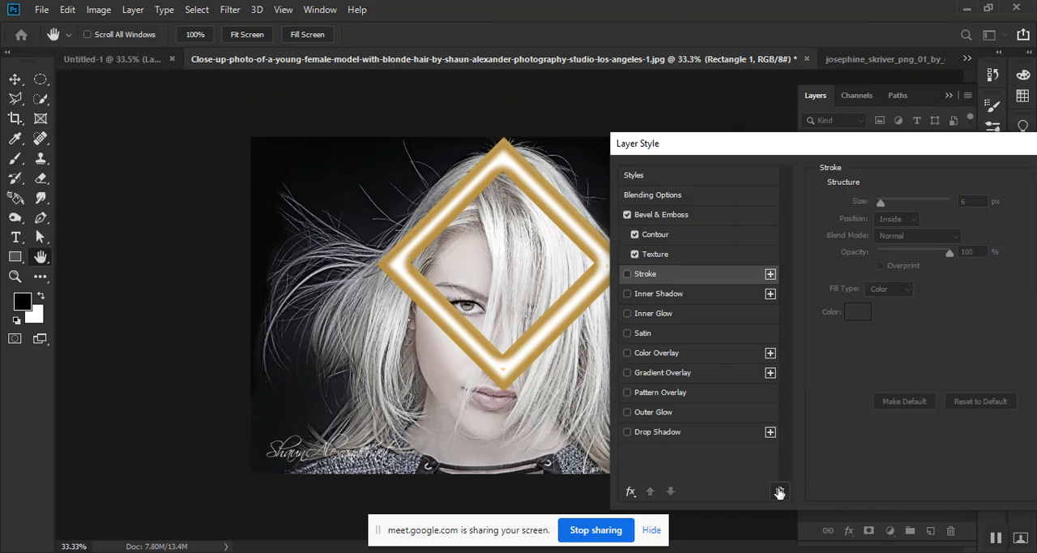
Try a magenta stroke at 136 px, compare the Outside, Center and Inside positions, reduce it to 1 px, and disable the stroke
click(645, 276)
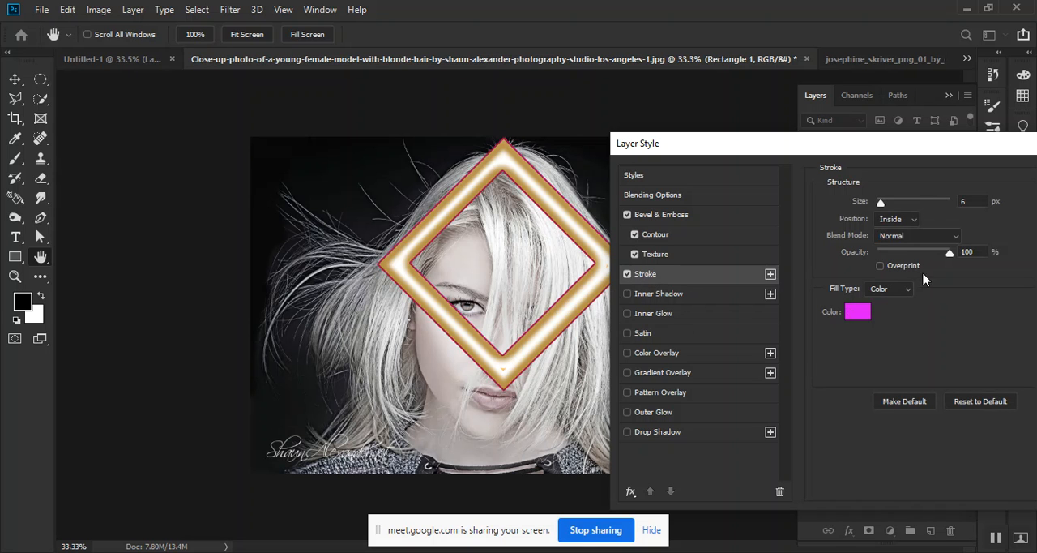
mouse_move(881, 207)
mouse_down()
mouse_move(917, 207)
mouse_move(878, 220)
mouse_move(921, 218)
mouse_up()
click(909, 220)
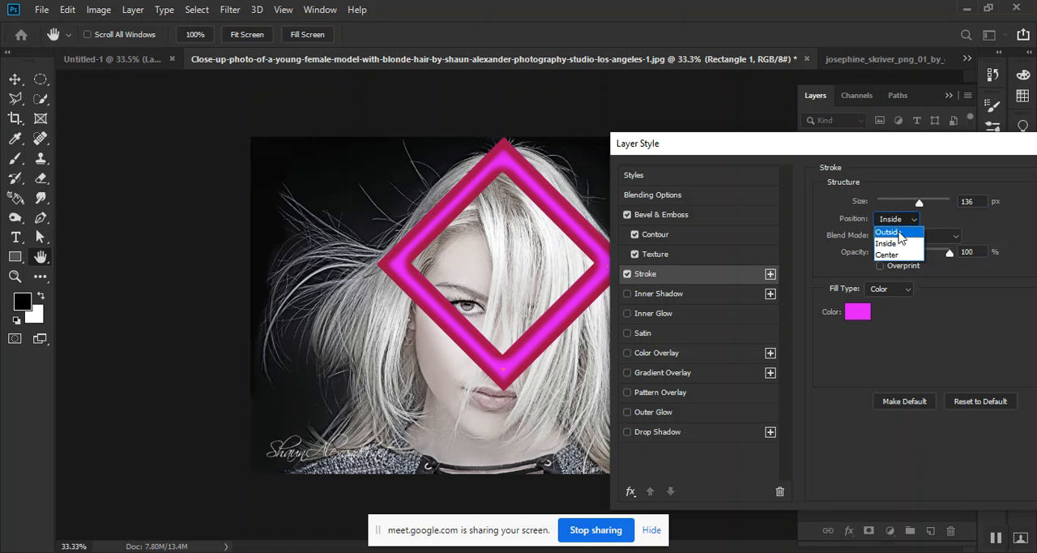
click(889, 233)
click(904, 224)
click(903, 256)
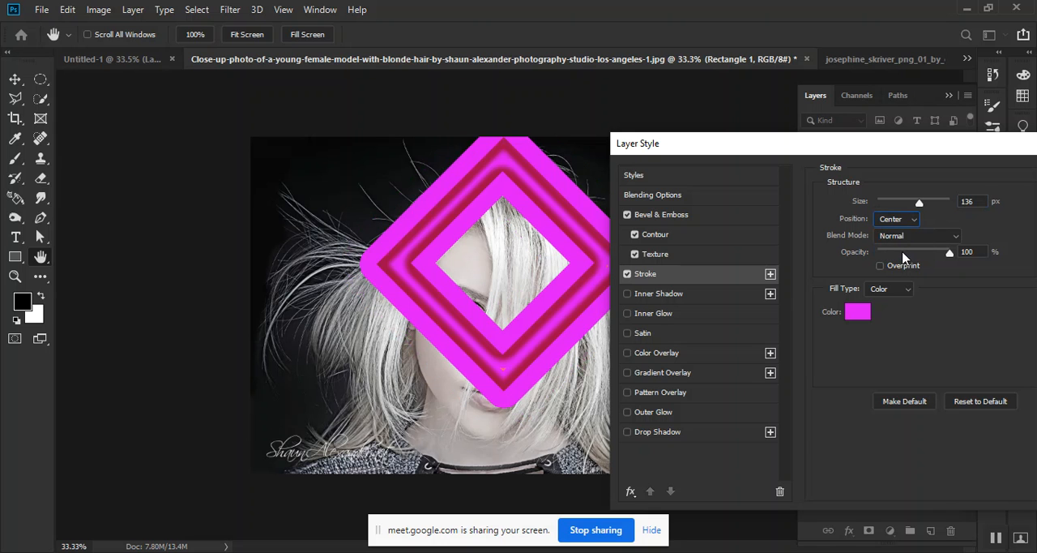
click(898, 224)
click(889, 243)
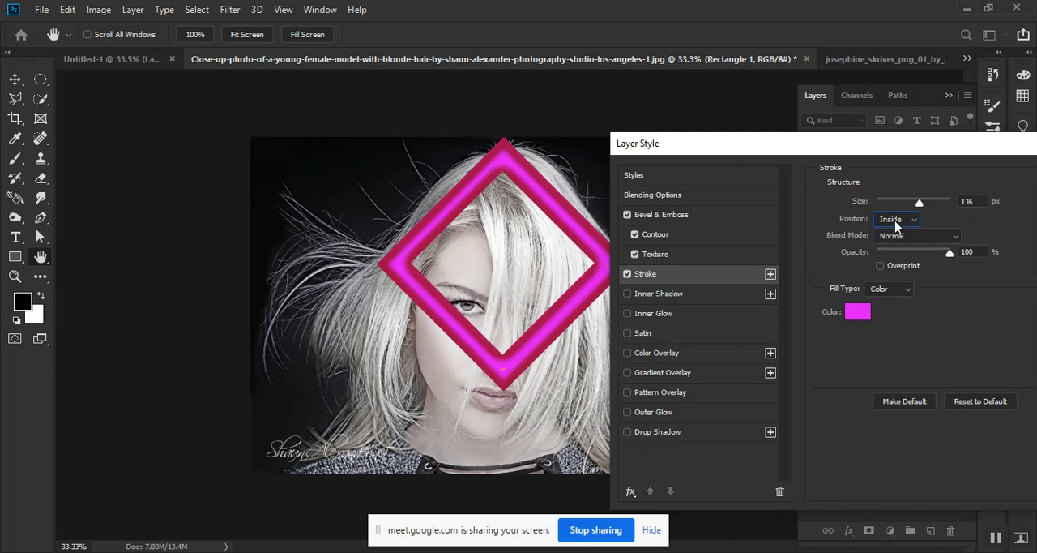
mouse_move(919, 203)
mouse_down()
mouse_move(936, 203)
mouse_move(876, 203)
mouse_up()
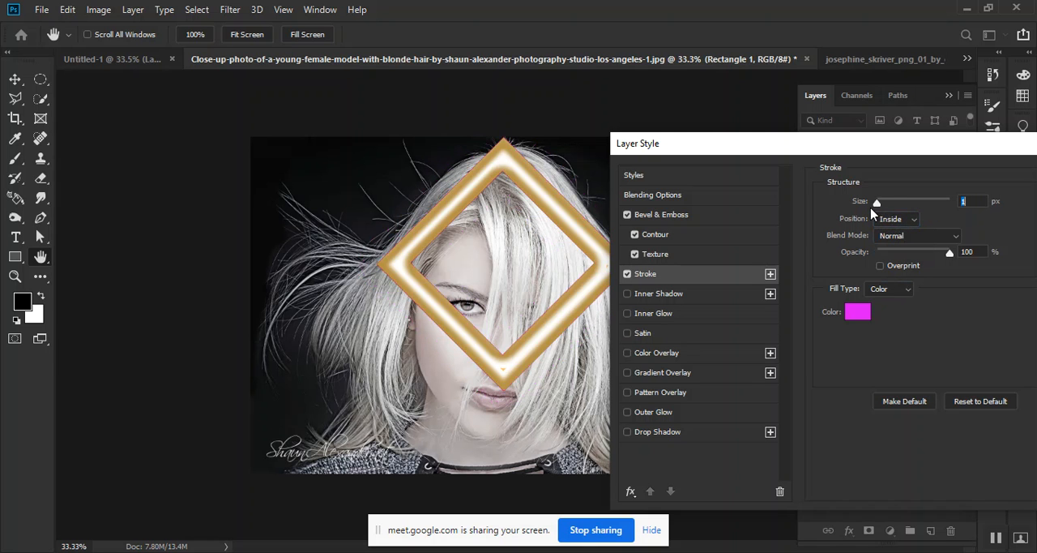
click(627, 274)
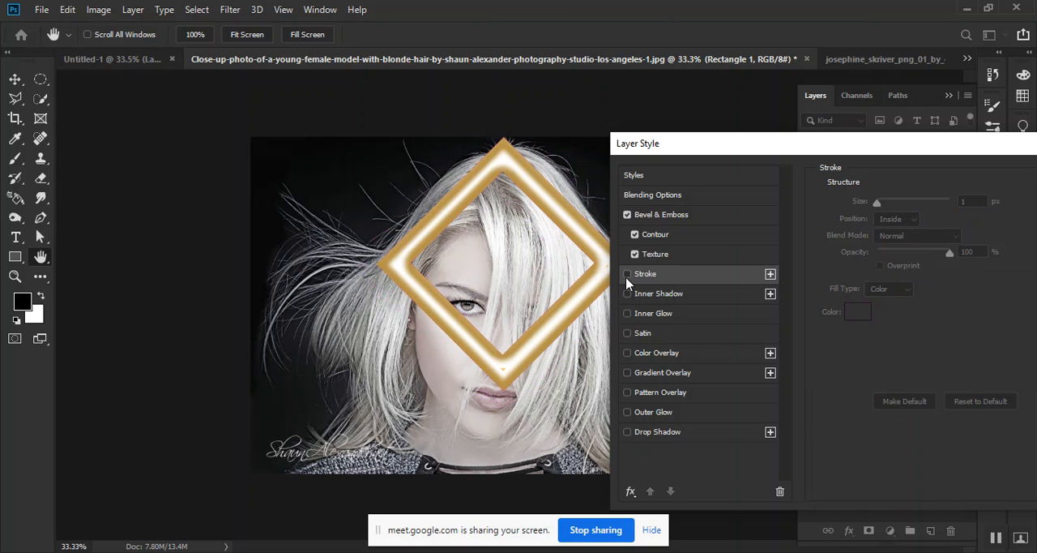
Try a Linear Burn inner shadow on the frame at 70% and 53% opacity with size 0 px, and disable it
click(695, 296)
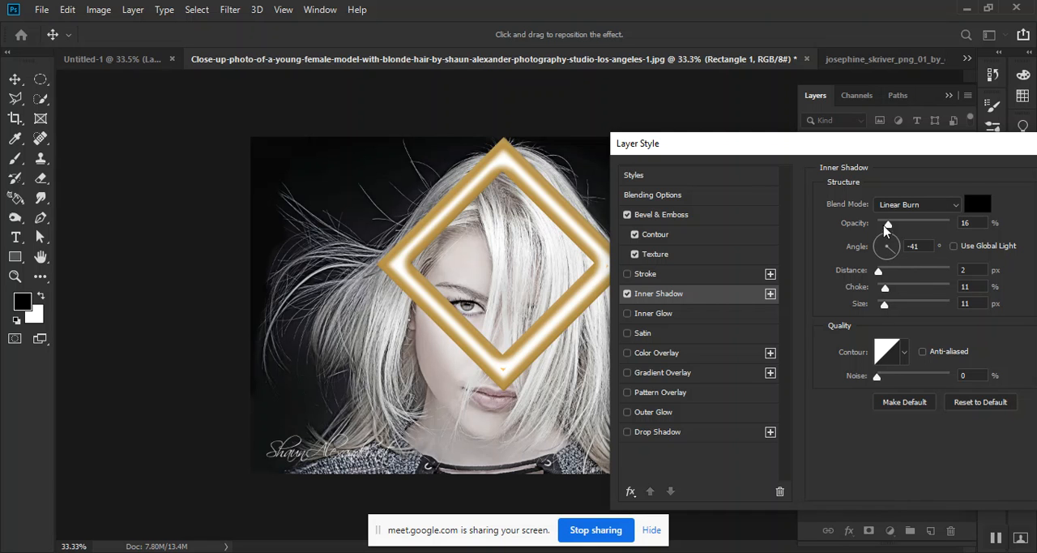
drag(888, 227, 928, 226)
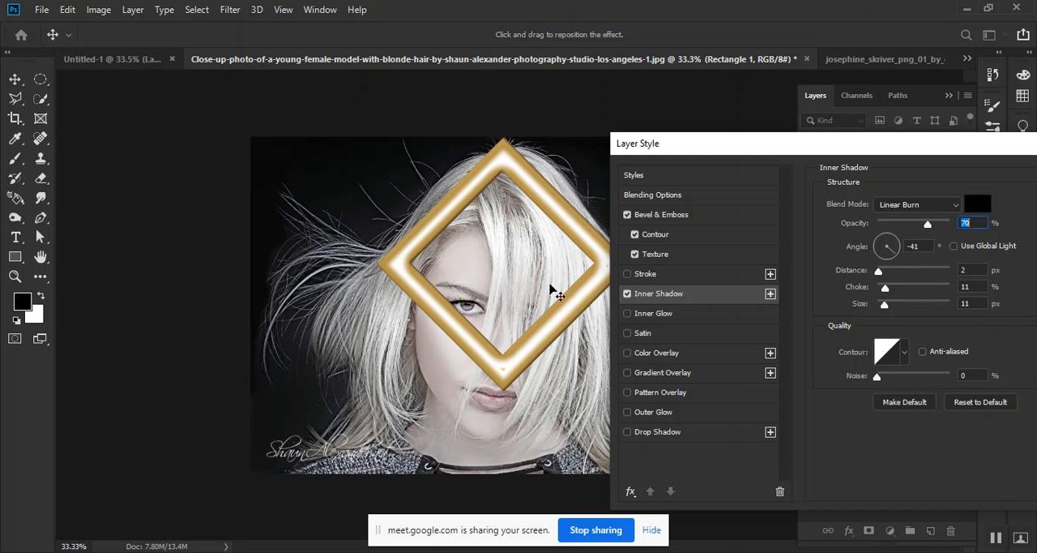
drag(929, 225, 916, 226)
drag(884, 304, 842, 324)
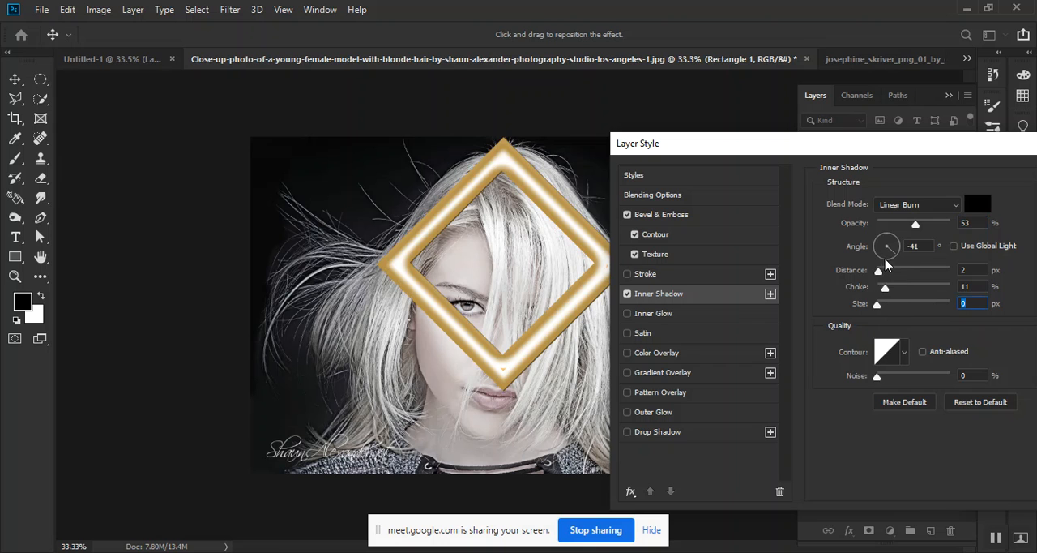
click(627, 294)
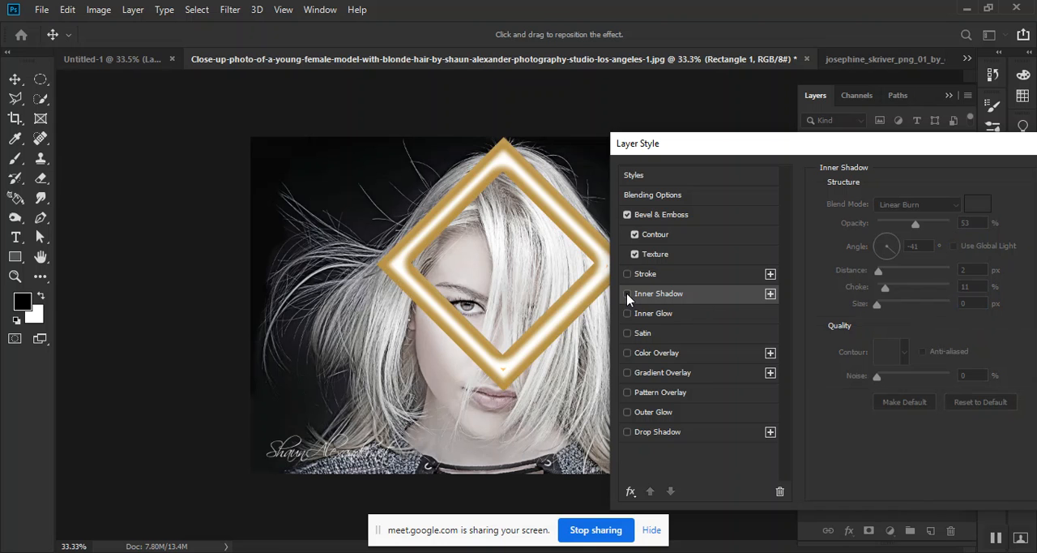
Enable a red inner glow on the frame with Normal blend mode, 100% opacity and a size of 46 px
click(681, 315)
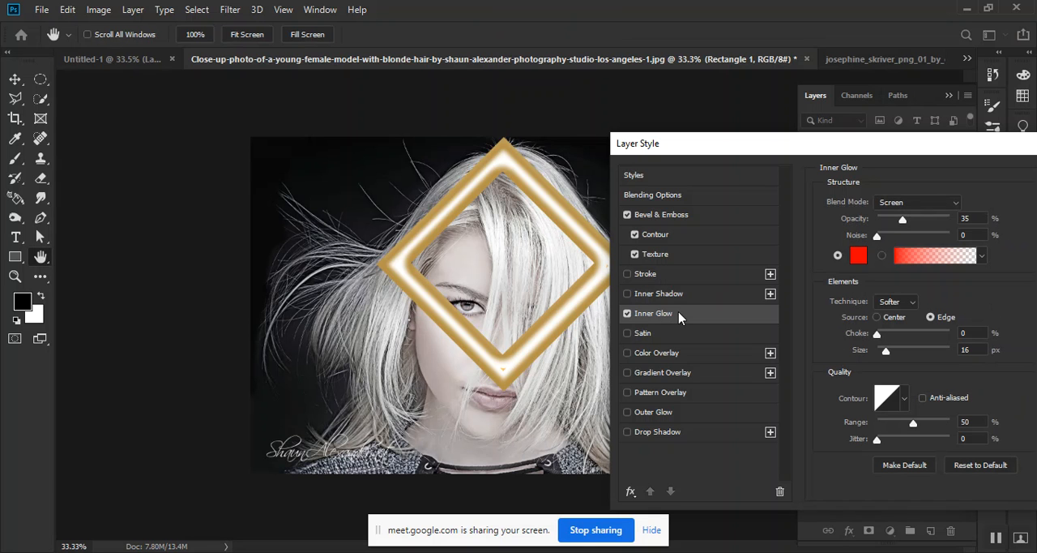
drag(903, 220, 960, 220)
click(906, 202)
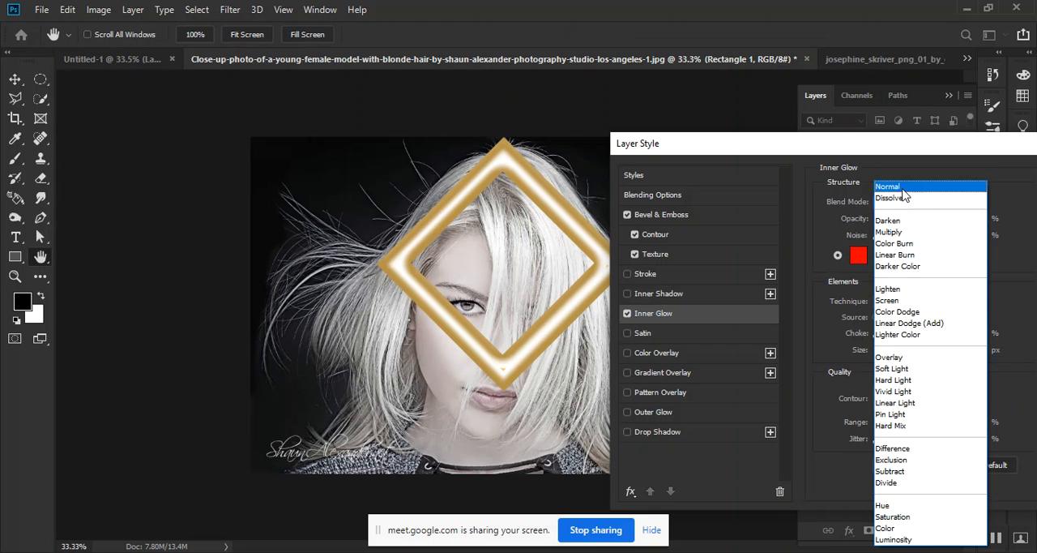
click(901, 186)
click(876, 235)
mouse_move(886, 350)
mouse_down()
mouse_move(917, 351)
mouse_move(895, 352)
mouse_up()
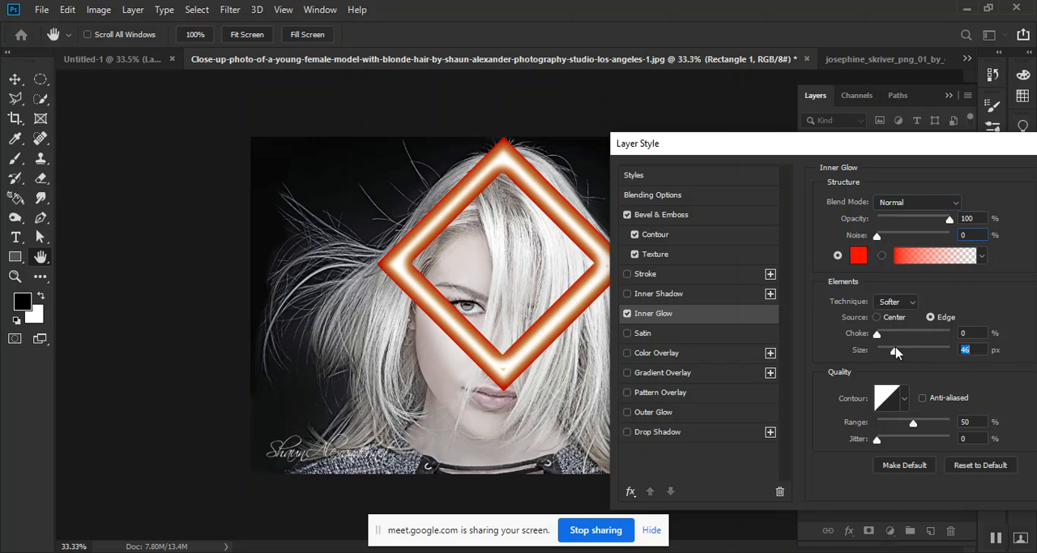
Compare inner glow blend modes such as Dissolve, Color Burn and Linear Burn, choose Screen, and disable the inner glow
click(895, 203)
click(896, 200)
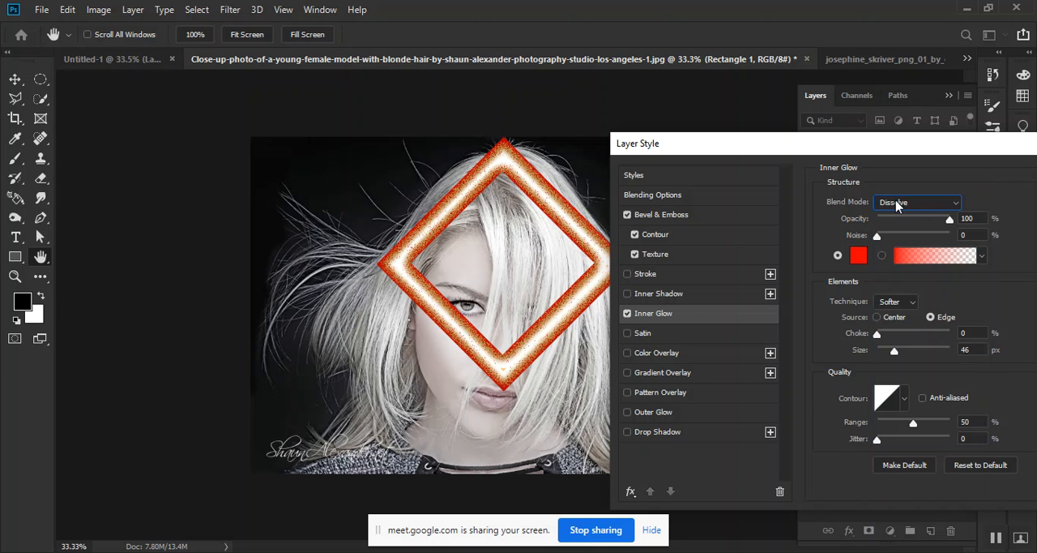
scroll(896, 206, down, 1)
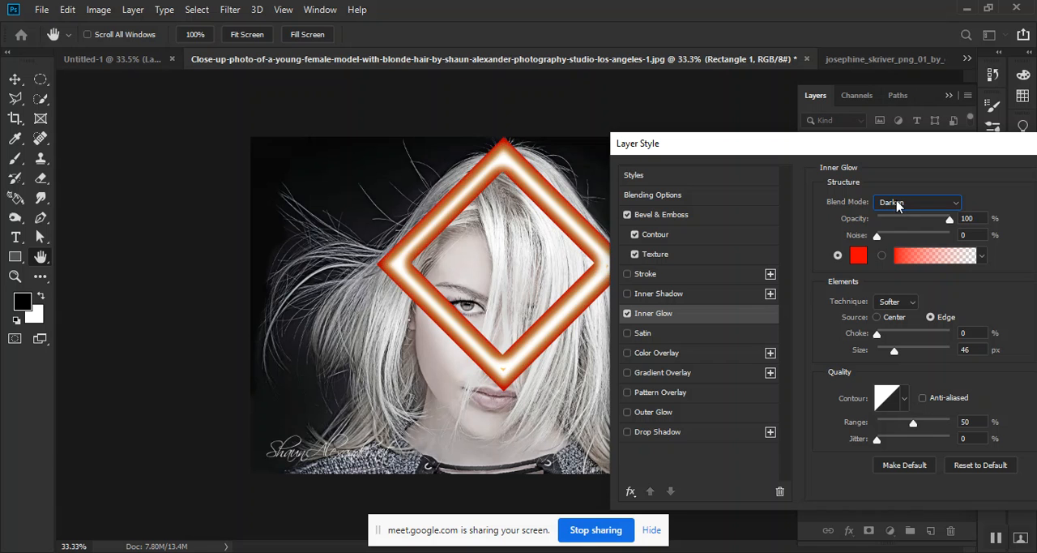
scroll(897, 205, down, 4)
scroll(896, 206, down, 2)
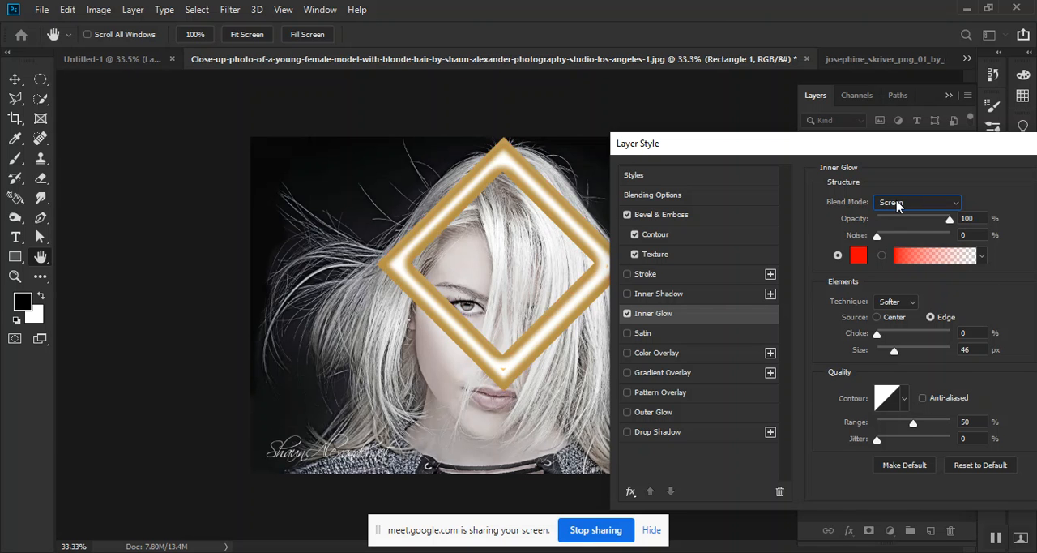
scroll(896, 206, down, 1)
scroll(900, 206, up, 1)
scroll(902, 207, down, 1)
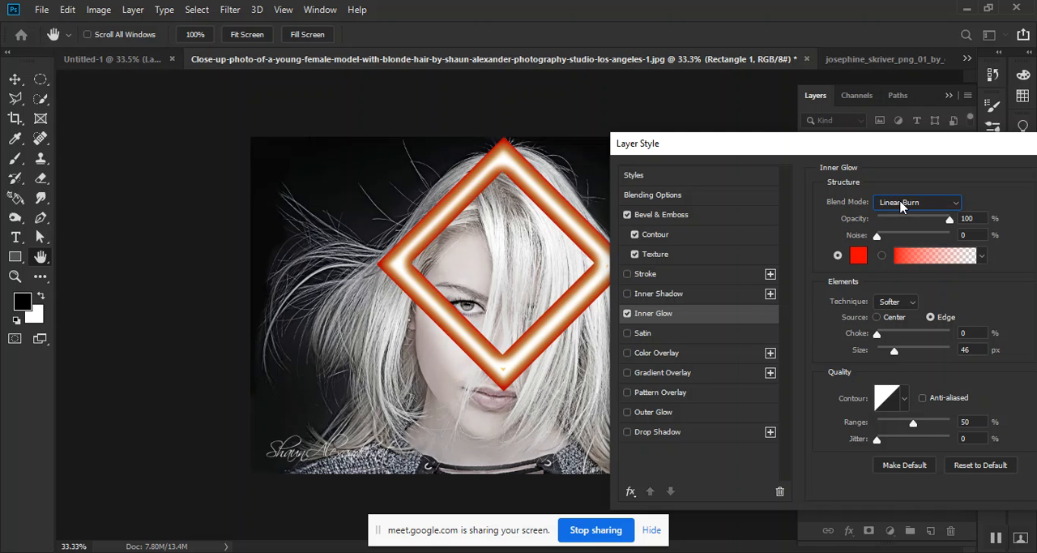
click(906, 209)
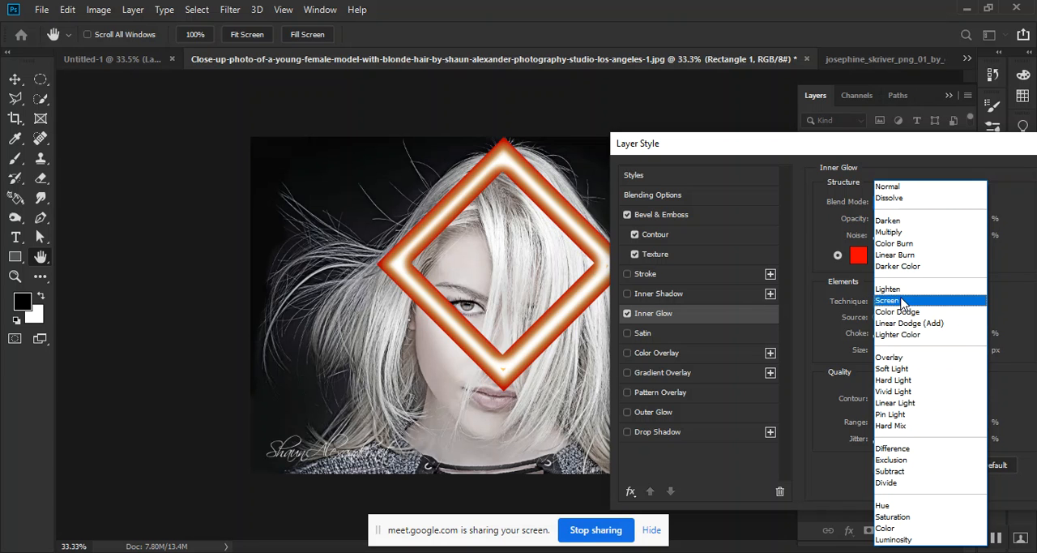
click(904, 301)
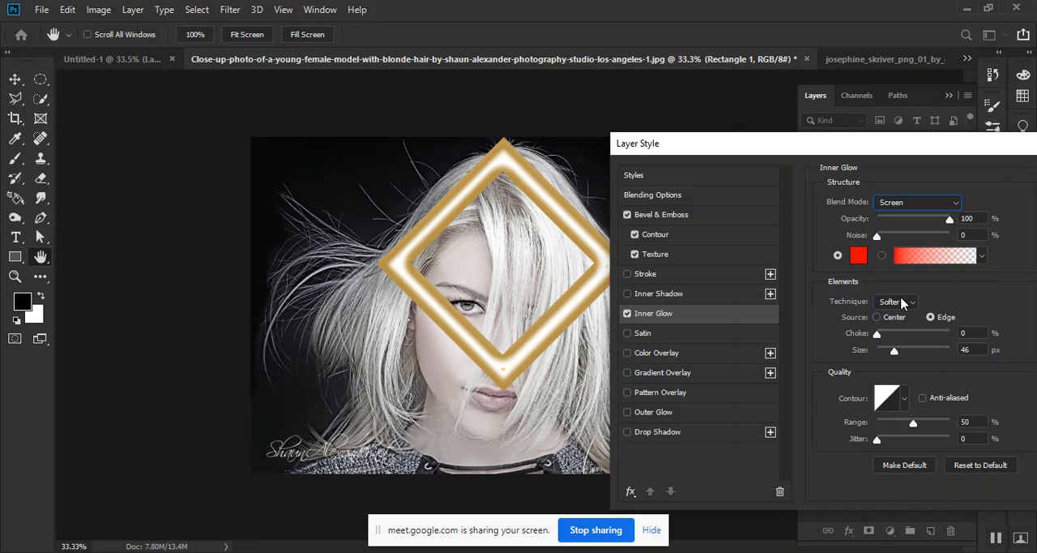
click(626, 313)
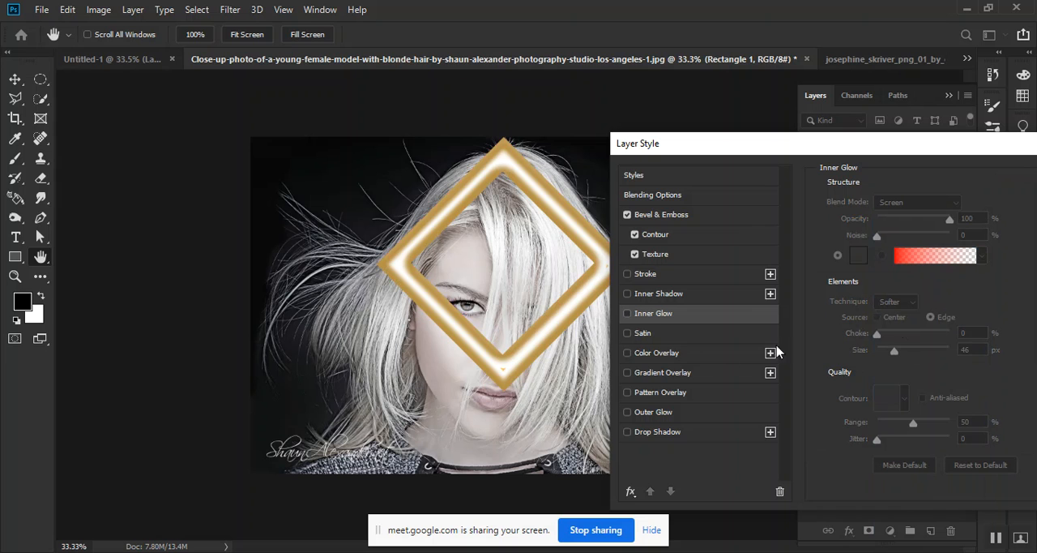
Try a Multiply satin effect with size 0 px, distances of 250 and 87 px and varying opacity, and disable it
click(656, 335)
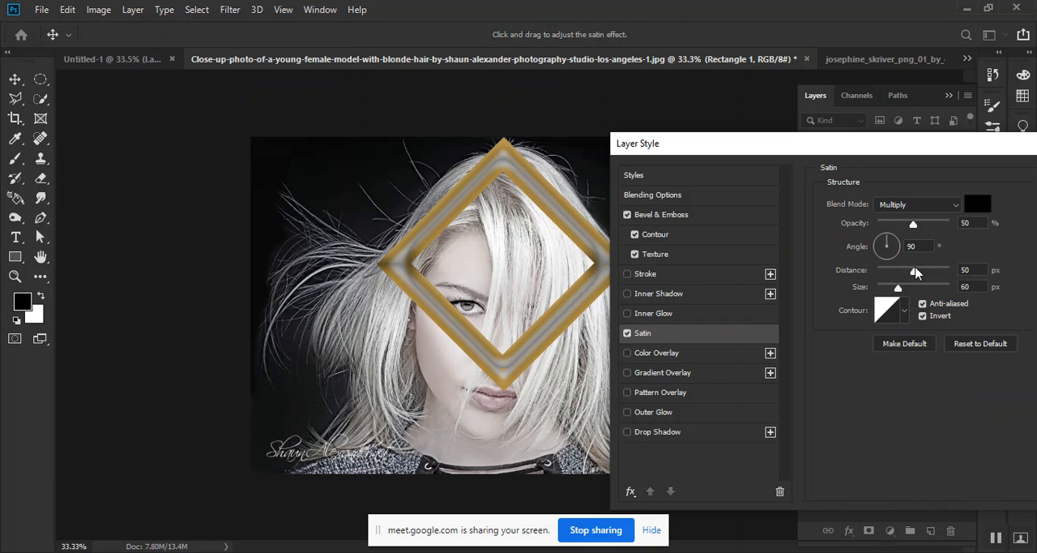
drag(898, 290, 867, 292)
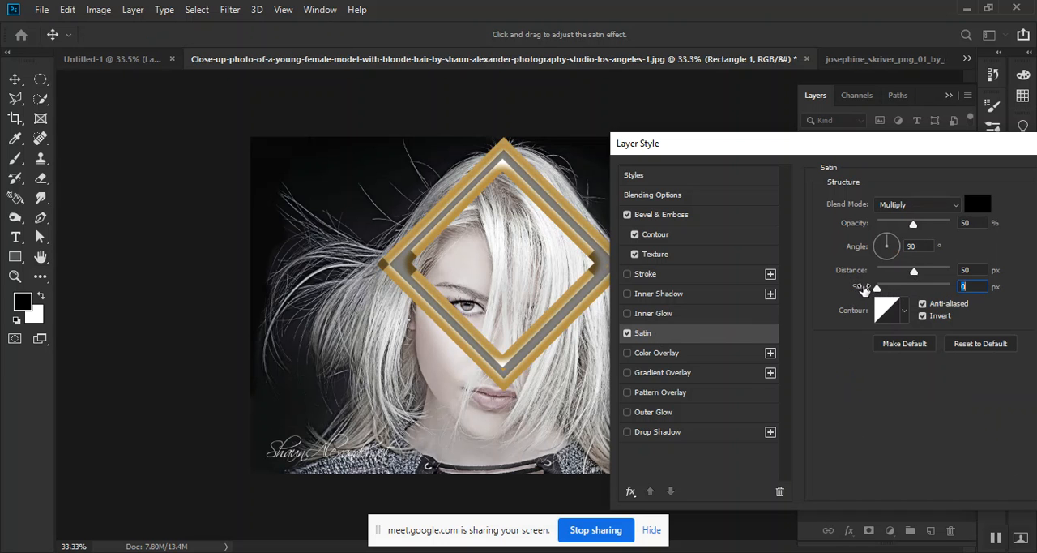
mouse_move(914, 270)
mouse_down()
mouse_move(874, 270)
mouse_move(964, 279)
mouse_up()
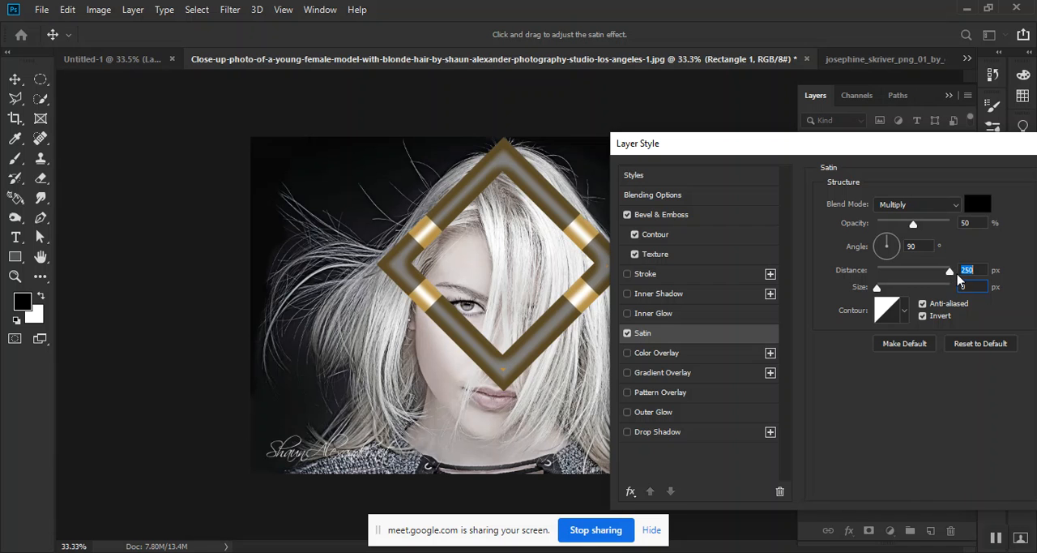
drag(914, 227, 881, 235)
drag(954, 280, 862, 292)
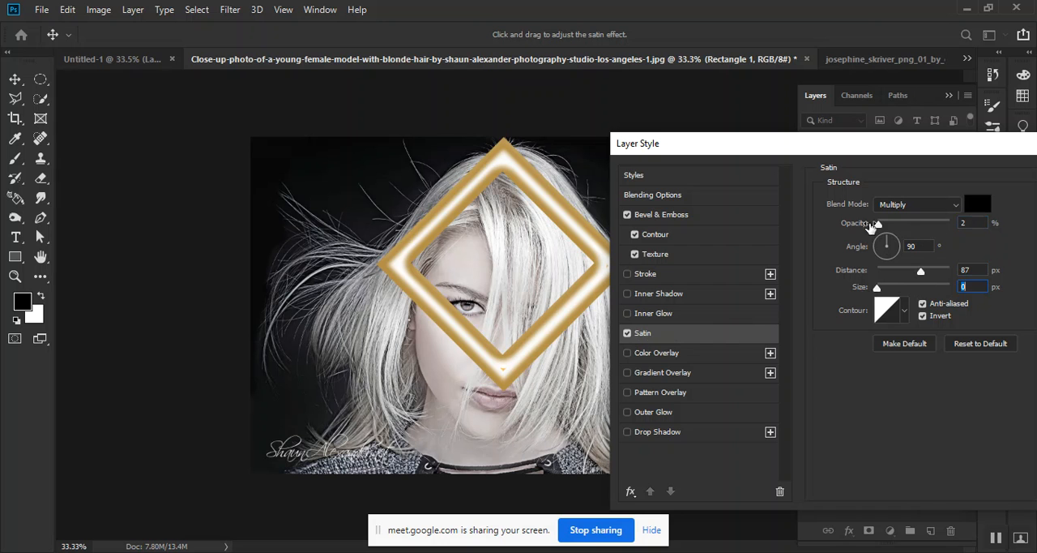
drag(879, 224, 921, 228)
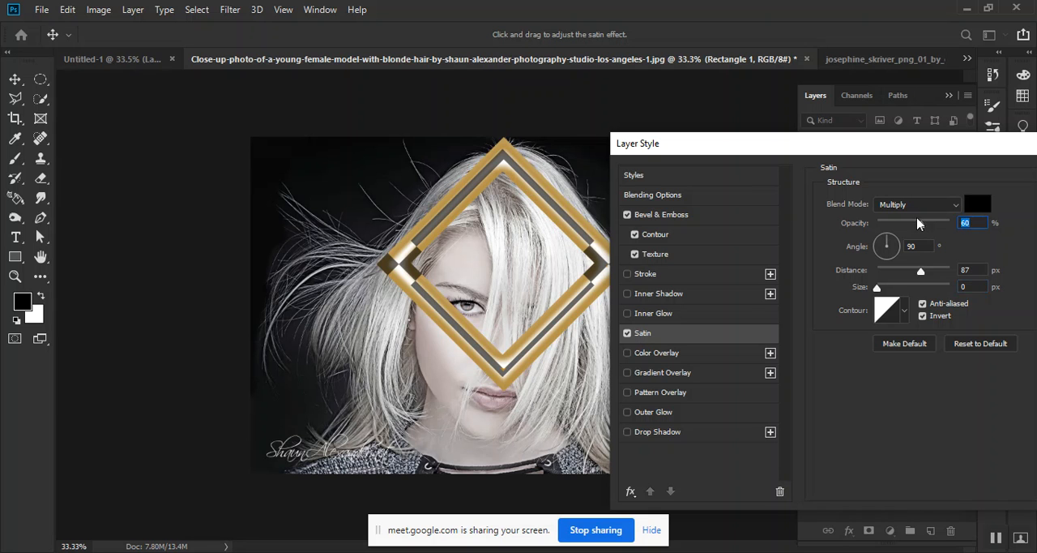
mouse_move(923, 228)
mouse_down()
mouse_move(962, 225)
mouse_move(814, 249)
mouse_up()
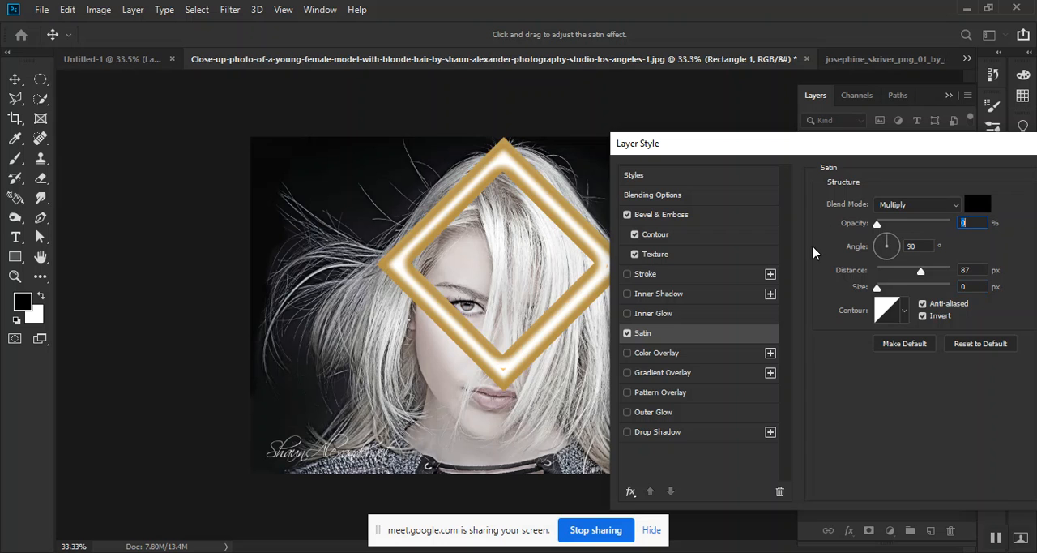
click(627, 333)
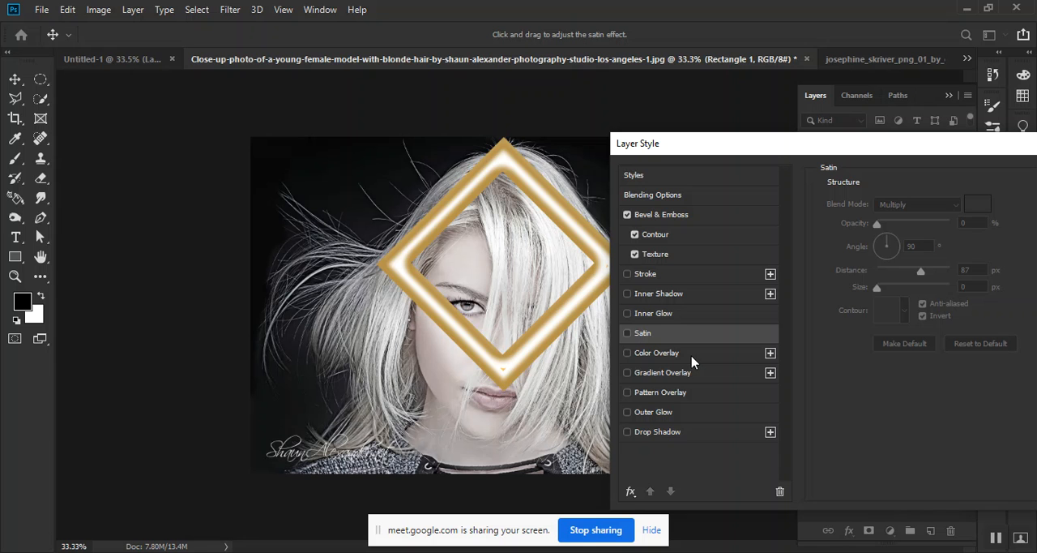
Try several color overlay colours on the frame, including dark red 660000, cancel the colour choice, and disable the overlay
click(691, 355)
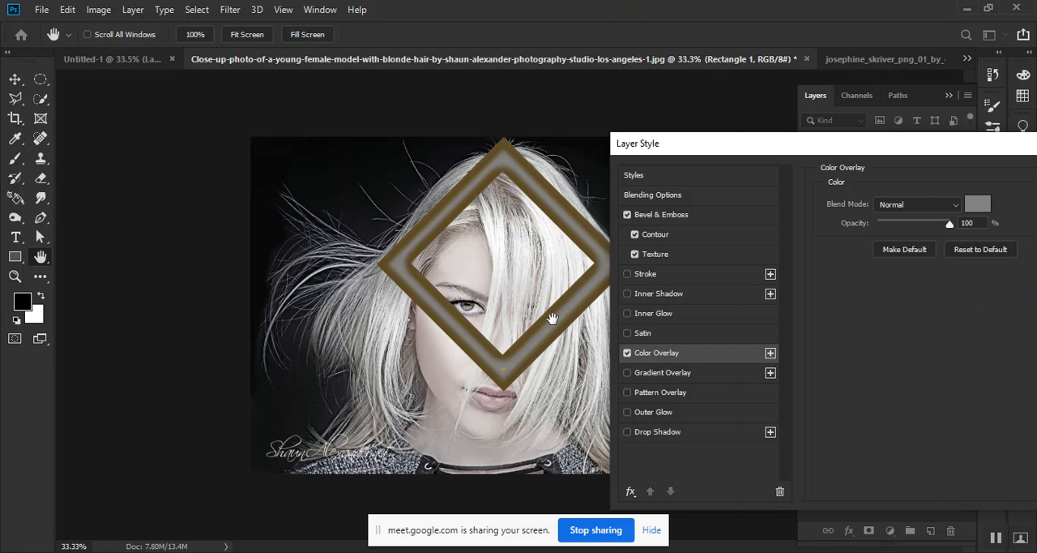
click(979, 212)
drag(808, 112, 889, 163)
click(868, 198)
click(880, 244)
click(827, 301)
click(713, 240)
click(825, 238)
click(864, 310)
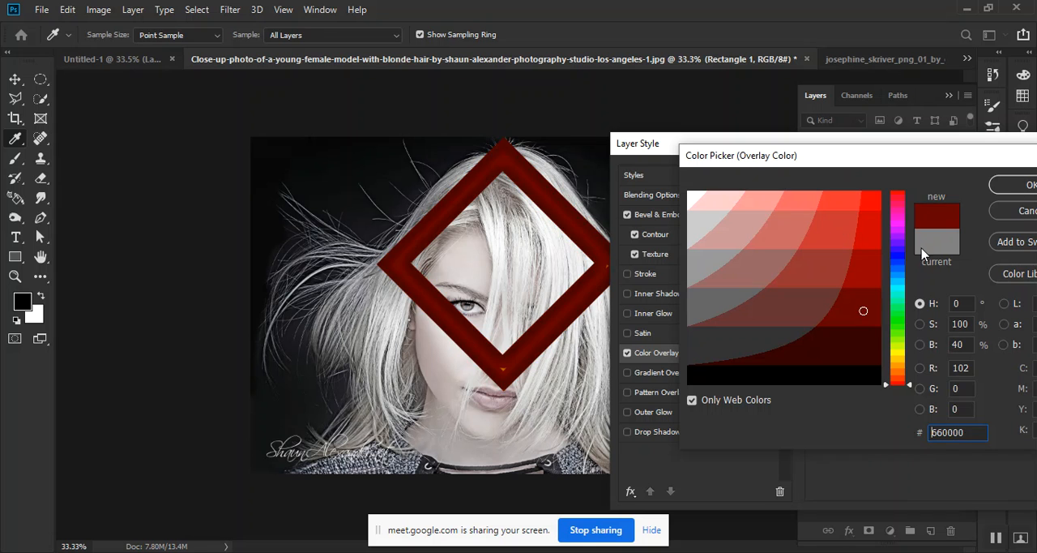
click(1026, 212)
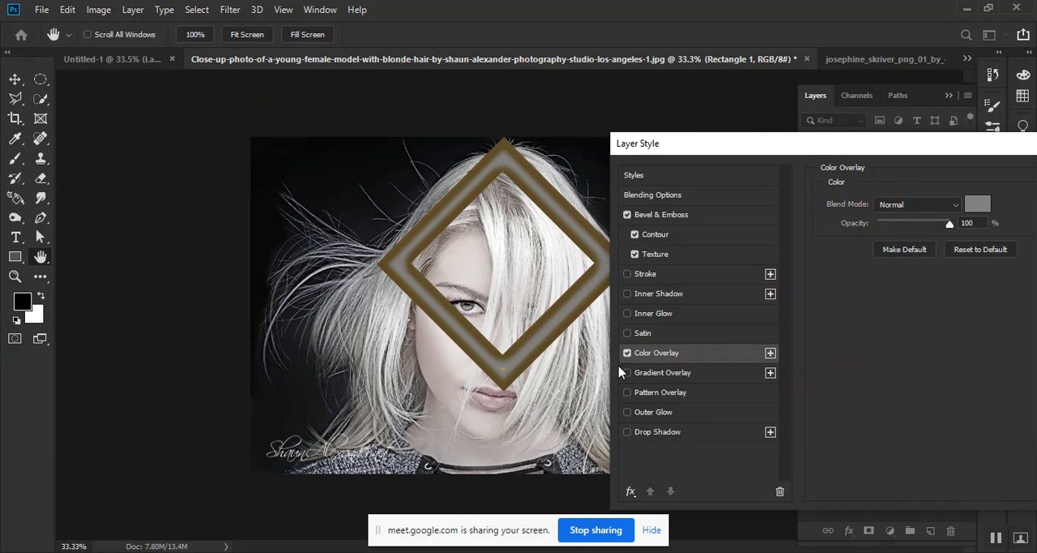
click(626, 353)
Enable a linear red-to-black gradient overlay at 100% opacity, set its scale to 72%, and open the gradient for editing
click(649, 374)
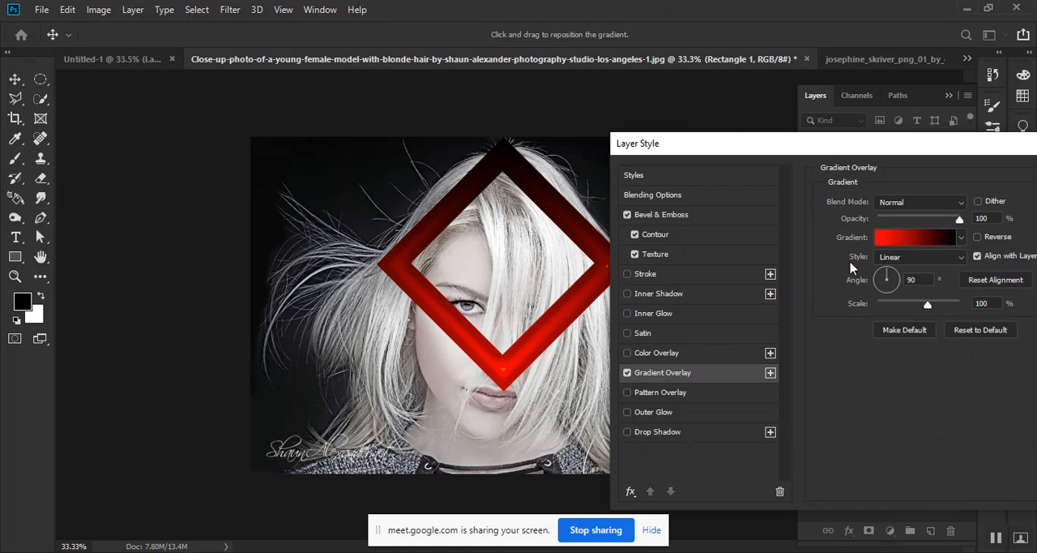
drag(929, 308, 912, 315)
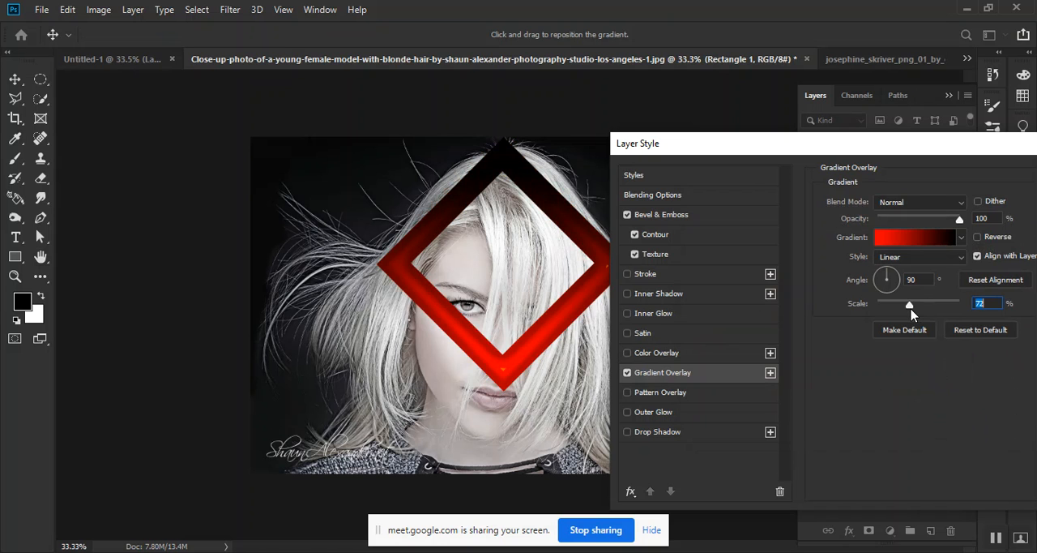
mouse_move(961, 225)
mouse_down()
mouse_move(888, 232)
mouse_move(966, 233)
mouse_up()
click(909, 239)
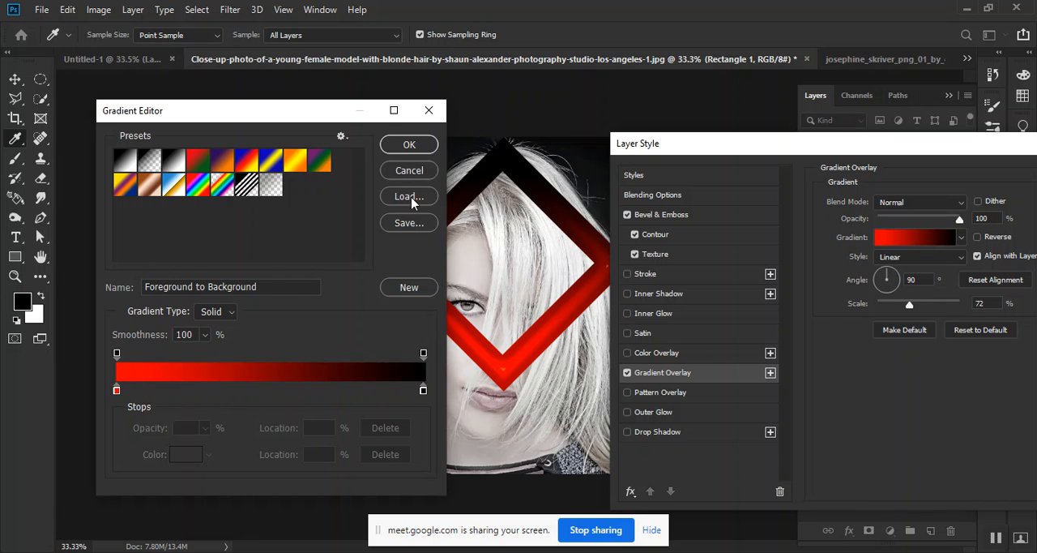
Cancel the gradient edits and turn off the diamond frame's Gradient Overlay
click(409, 170)
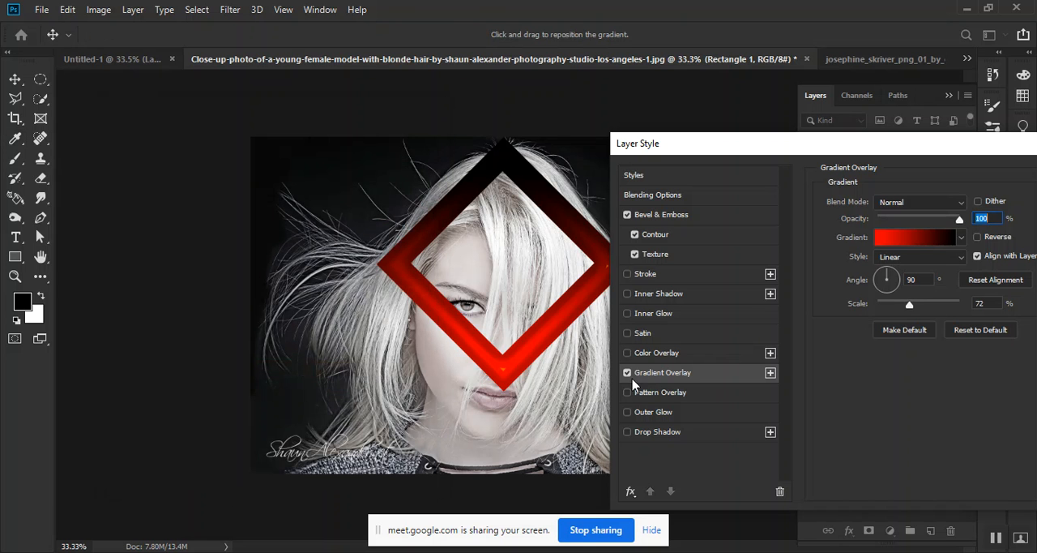
click(626, 373)
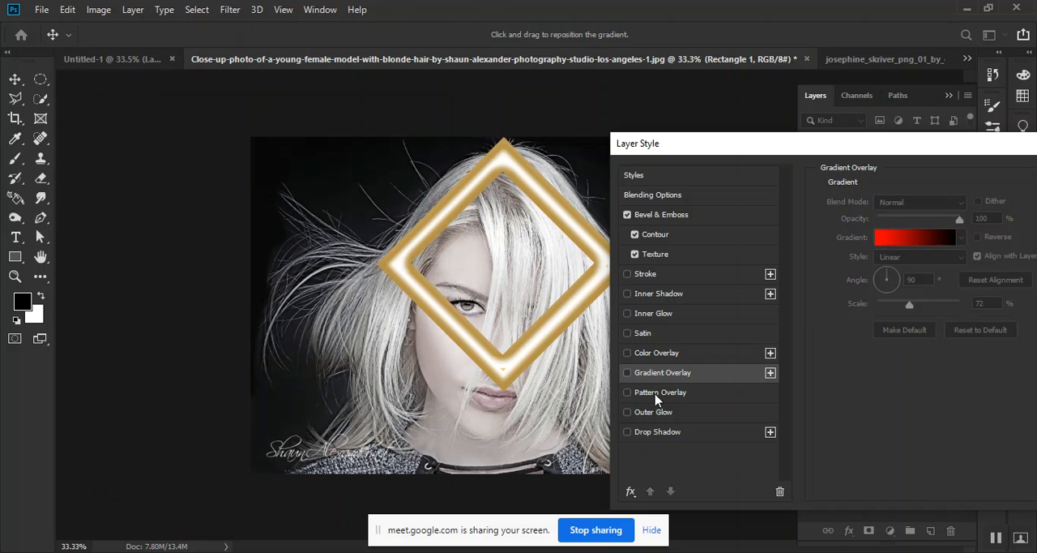
Try a Pattern Overlay on the diamond frame with portrait, yellow, eyes, line and grid patterns
click(658, 392)
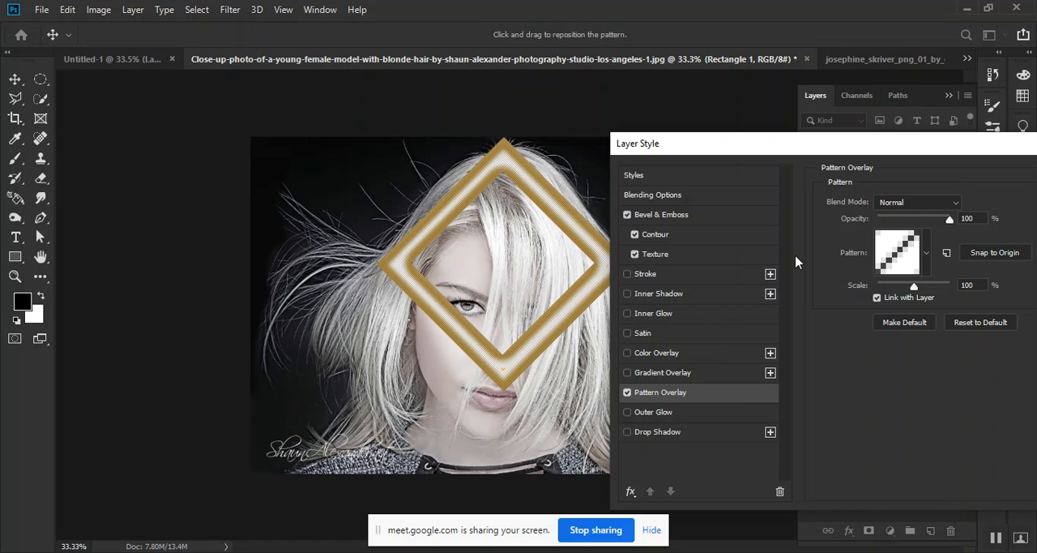
click(927, 255)
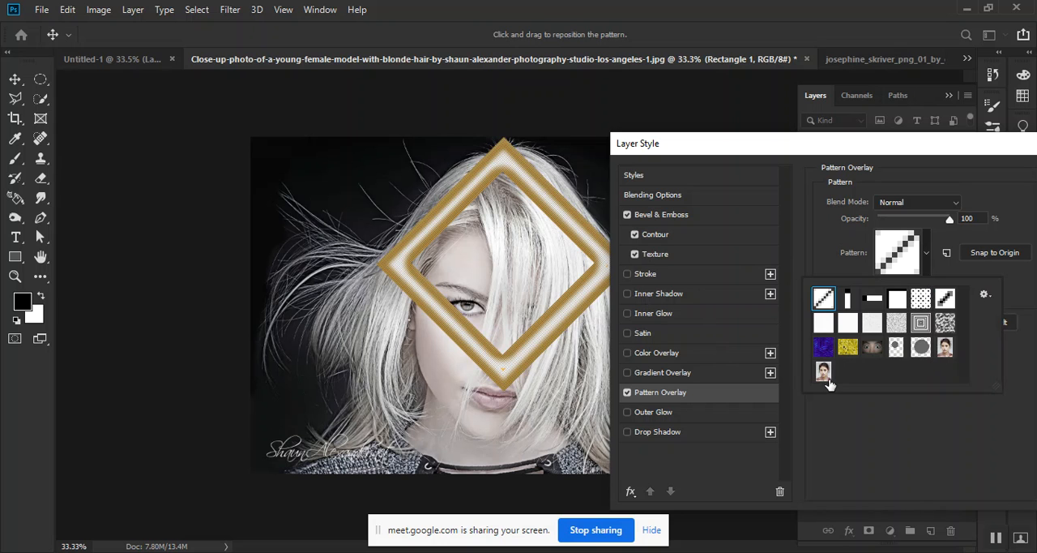
click(823, 372)
click(945, 346)
click(848, 346)
click(872, 347)
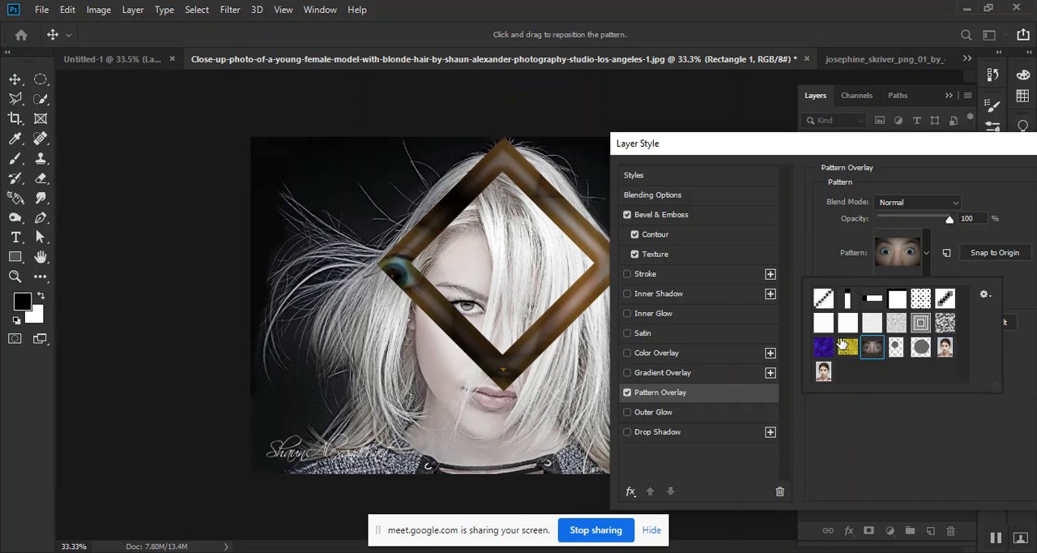
click(849, 299)
click(874, 300)
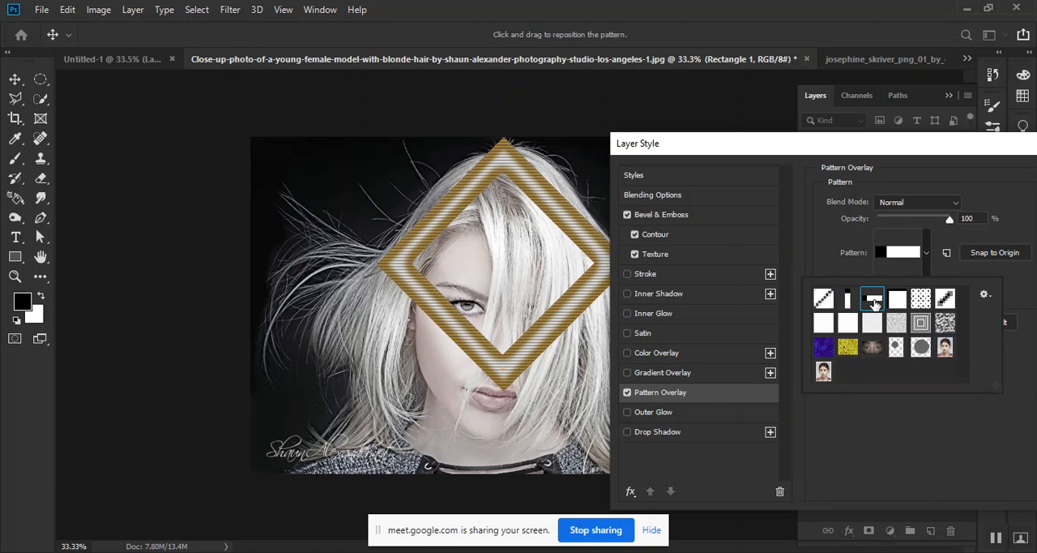
click(897, 300)
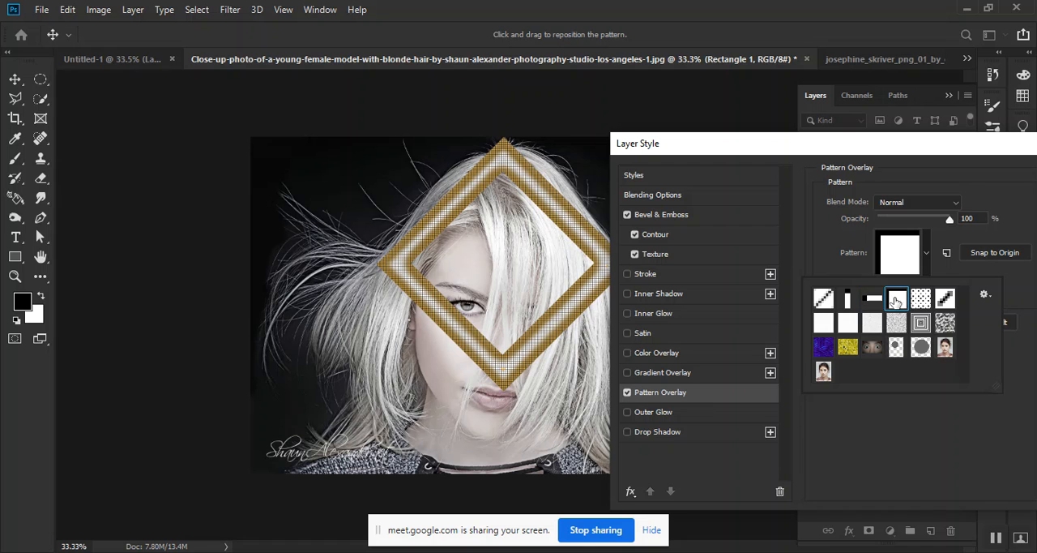
Turn off the Texture and Pattern Overlay effects on the diamond frame
click(635, 253)
click(635, 255)
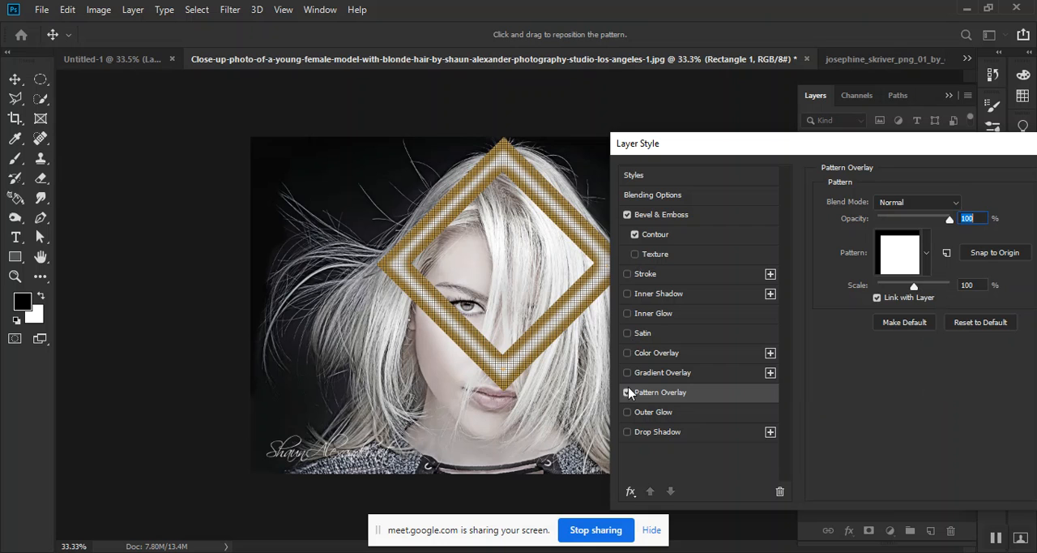
click(624, 397)
click(627, 393)
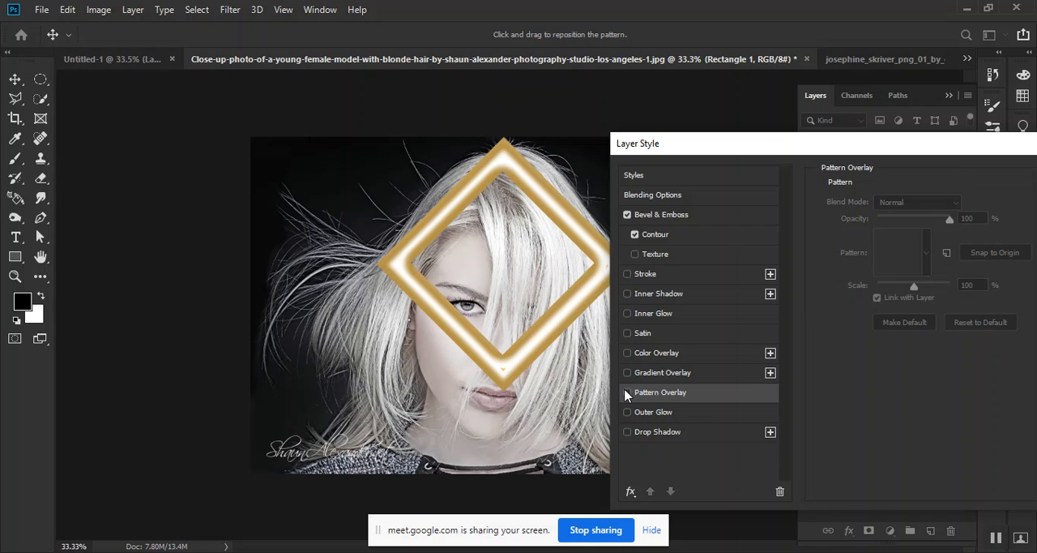
Add an Outer Glow to the diamond frame and set its colour to red, ff0000
click(680, 413)
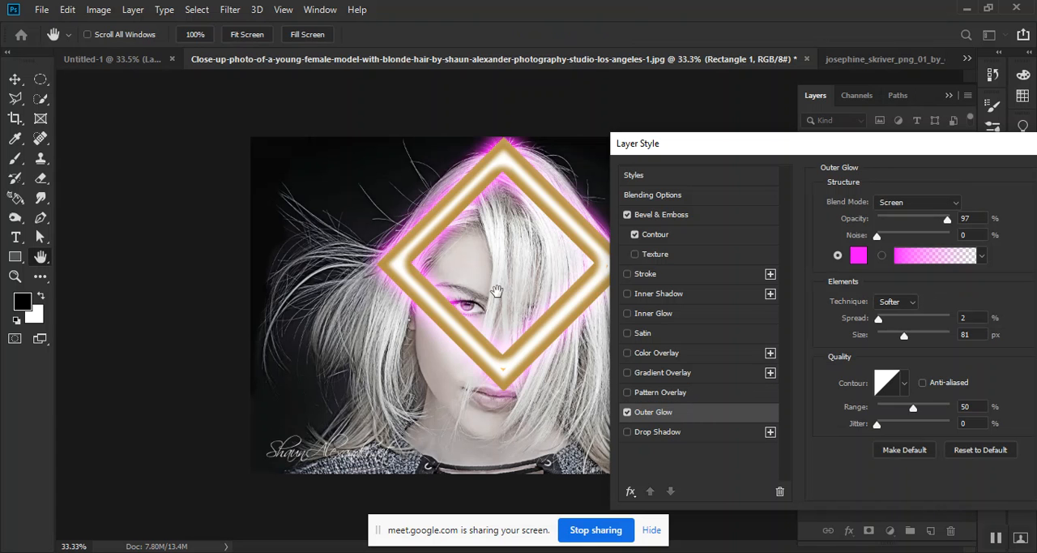
mouse_move(729, 148)
mouse_down()
mouse_move(792, 150)
mouse_move(739, 144)
mouse_up()
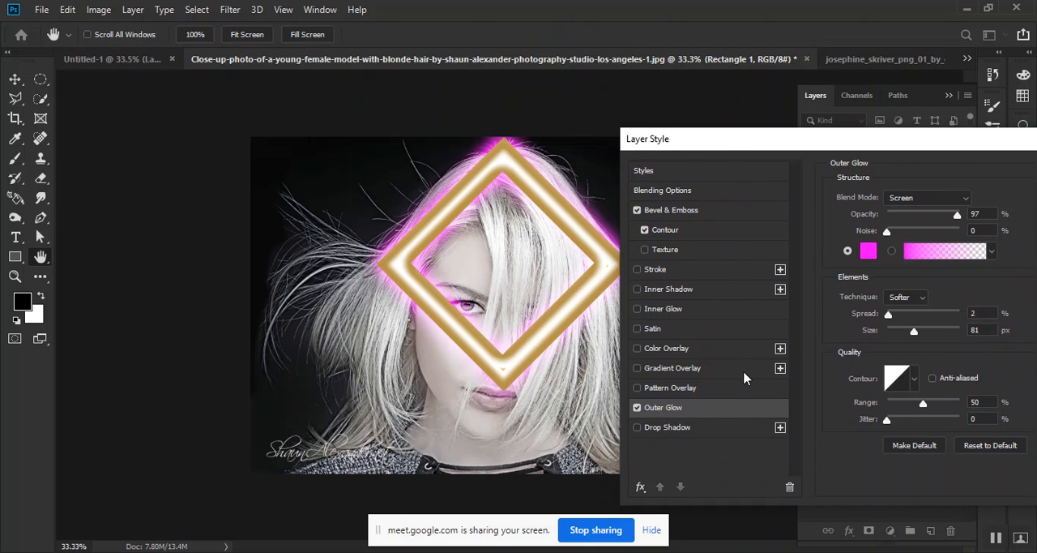
click(868, 252)
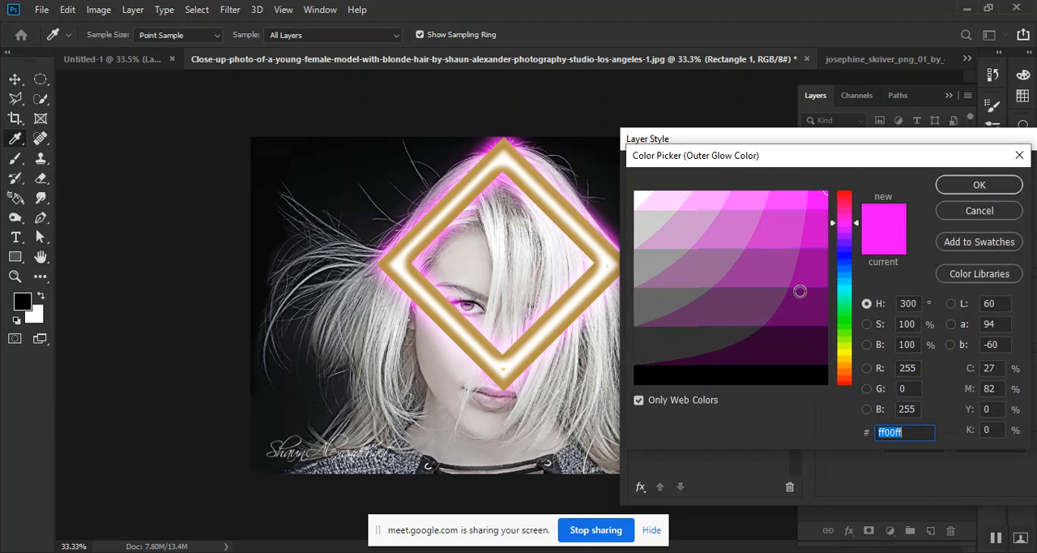
mouse_move(848, 232)
mouse_down()
mouse_move(850, 193)
mouse_move(807, 243)
mouse_move(790, 295)
mouse_move(820, 194)
mouse_up()
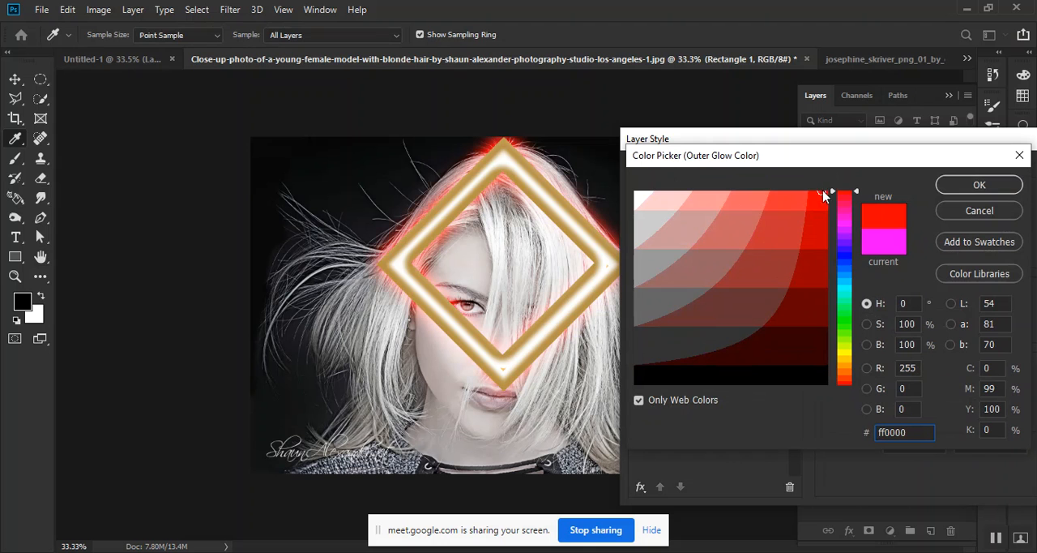
click(978, 185)
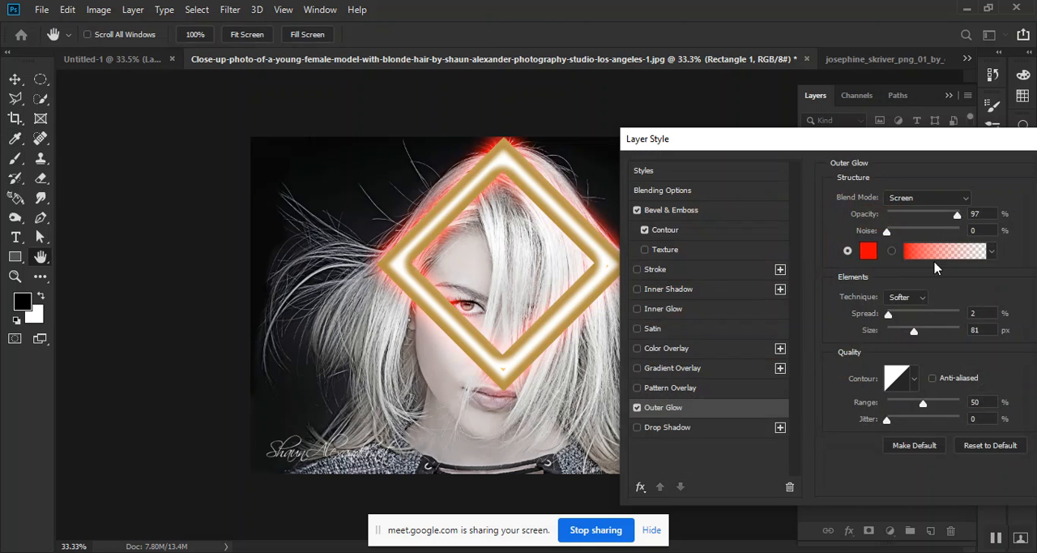
Set the Outer Glow to size 92 px, noise 0% and opacity 81%
mouse_move(908, 334)
mouse_down()
mouse_move(940, 332)
mouse_move(918, 332)
mouse_up()
mouse_move(888, 235)
mouse_down()
mouse_move(902, 235)
mouse_move(886, 235)
mouse_up()
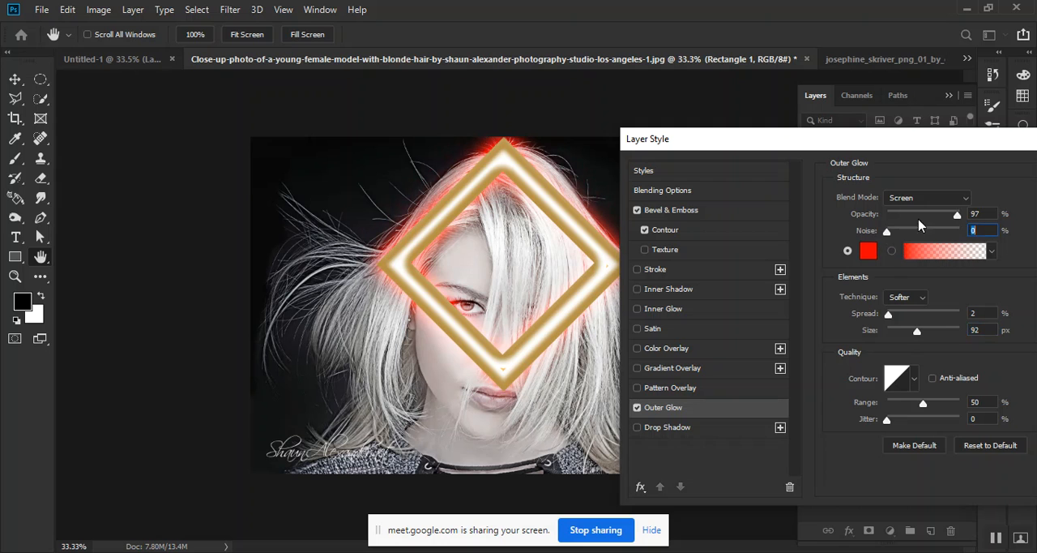
drag(957, 218, 942, 228)
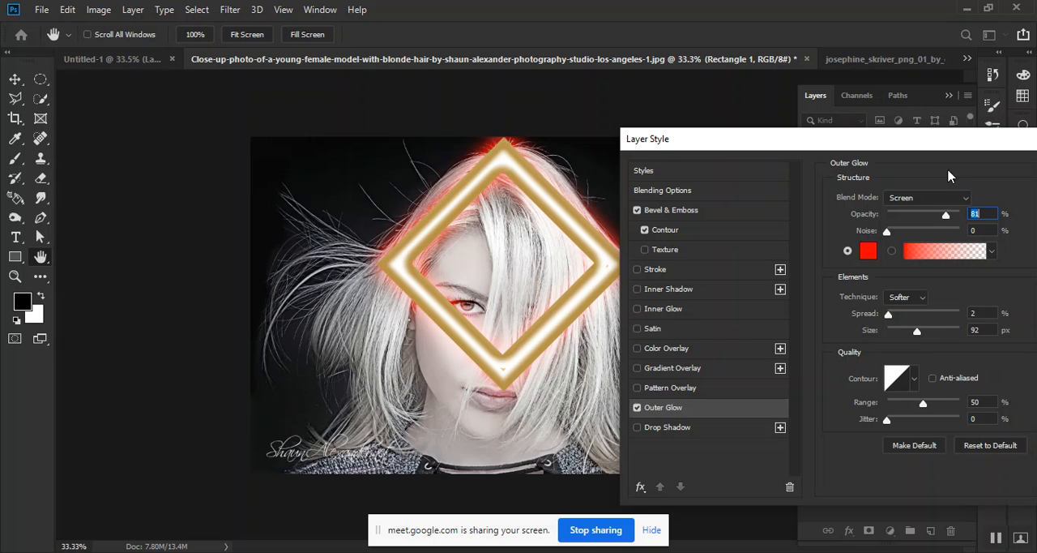
drag(914, 154, 576, 151)
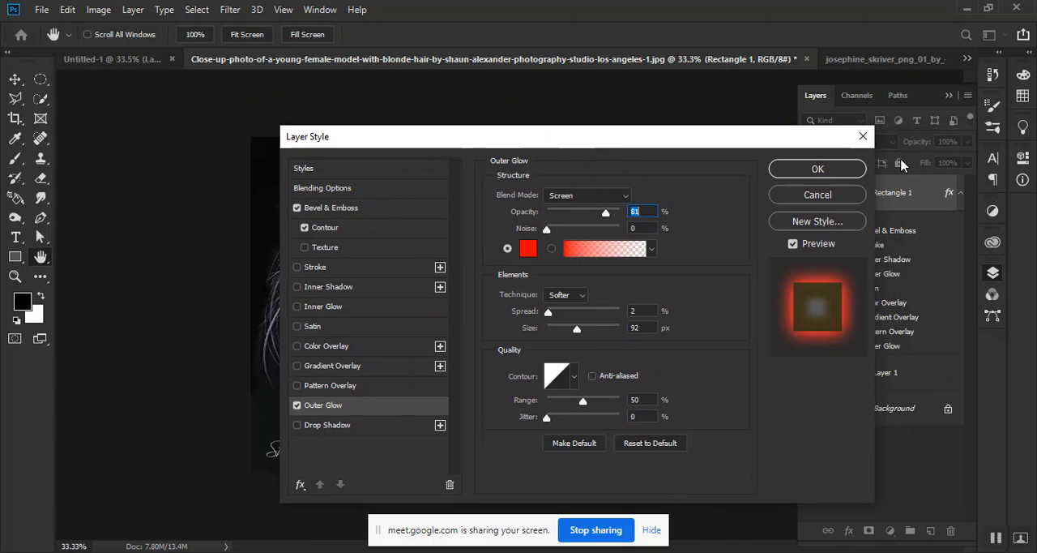
drag(713, 144, 990, 141)
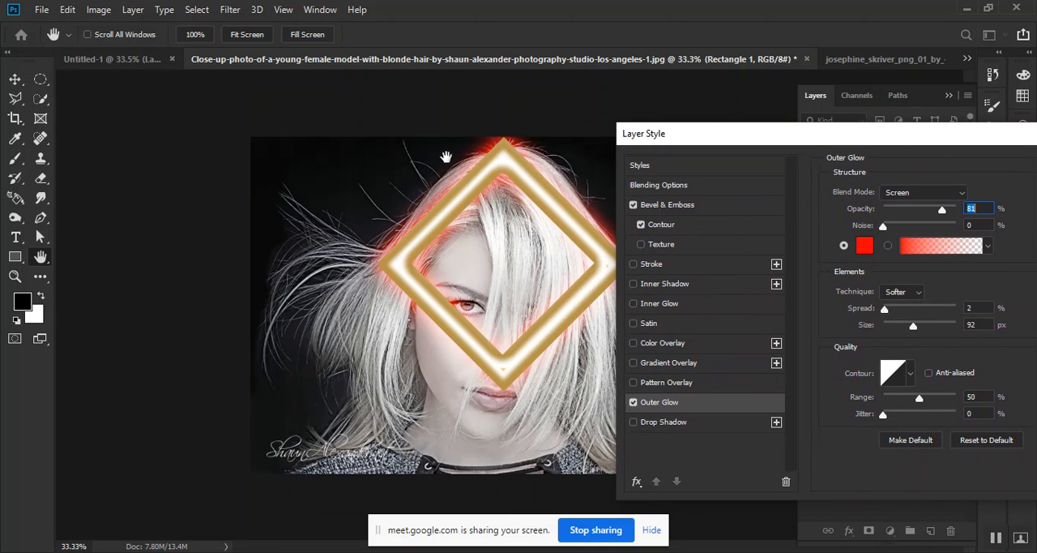
drag(665, 137, 450, 129)
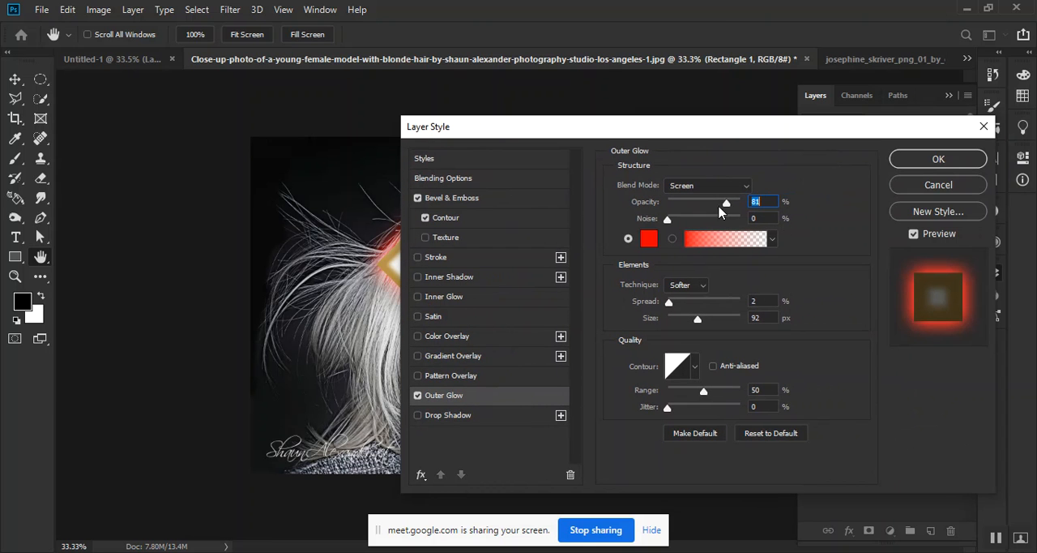
drag(648, 134, 765, 118)
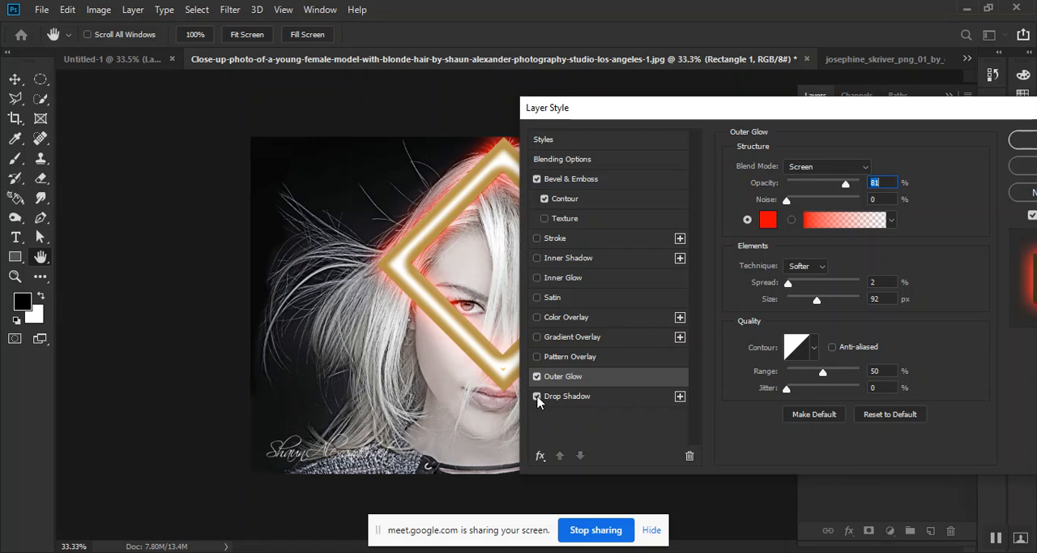
Add a Drop Shadow with distance 0 px and size 9 px, and apply the layer style
click(577, 397)
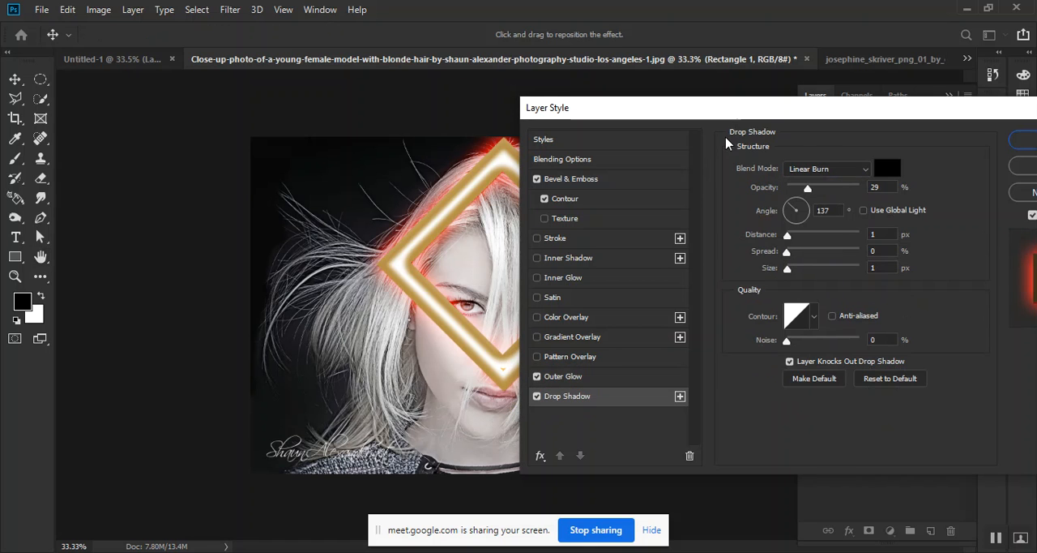
drag(759, 118, 598, 133)
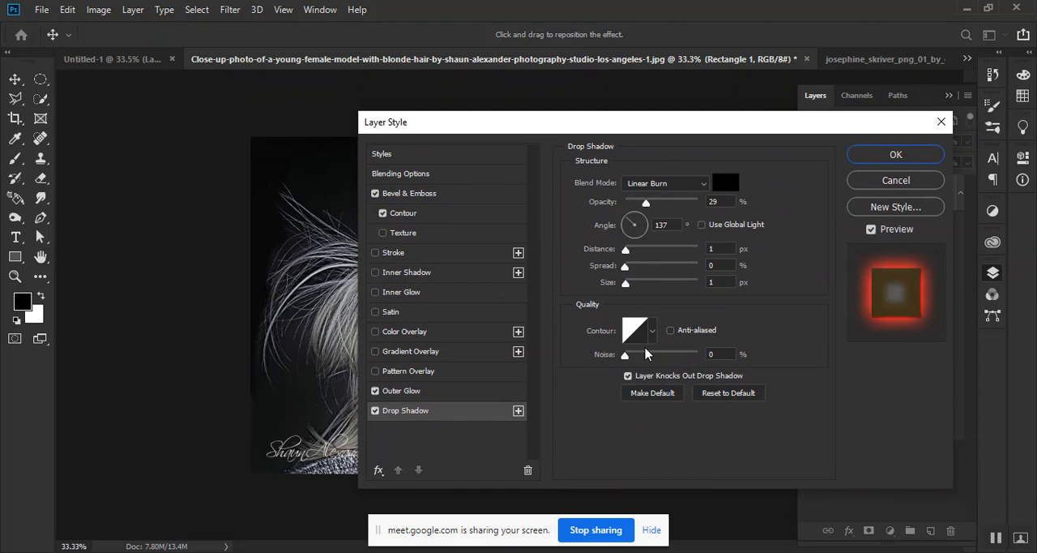
mouse_move(628, 286)
mouse_down()
mouse_move(648, 289)
mouse_move(621, 290)
mouse_move(644, 270)
mouse_move(615, 270)
mouse_move(646, 251)
mouse_move(596, 265)
mouse_move(634, 280)
mouse_up()
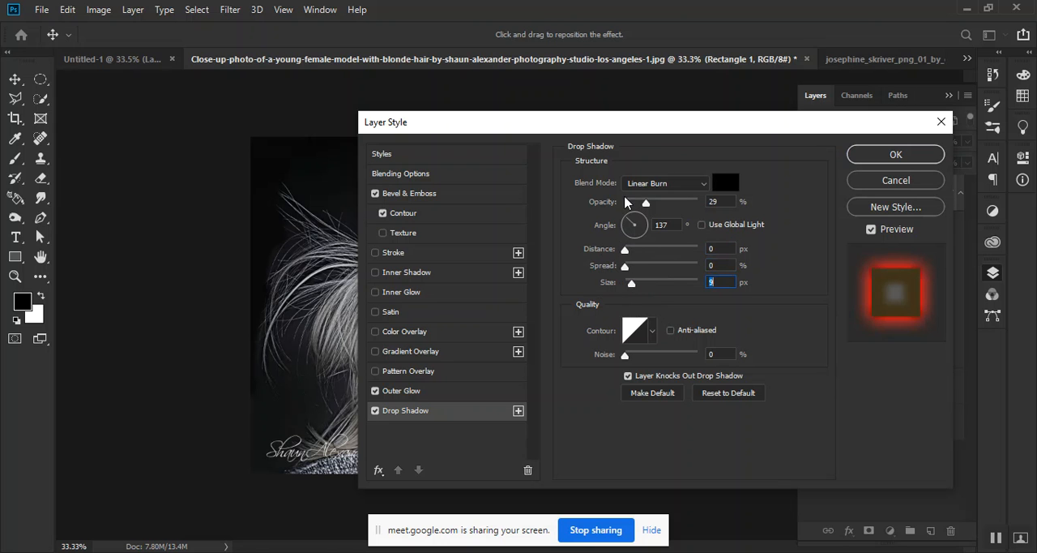
drag(611, 129, 635, 130)
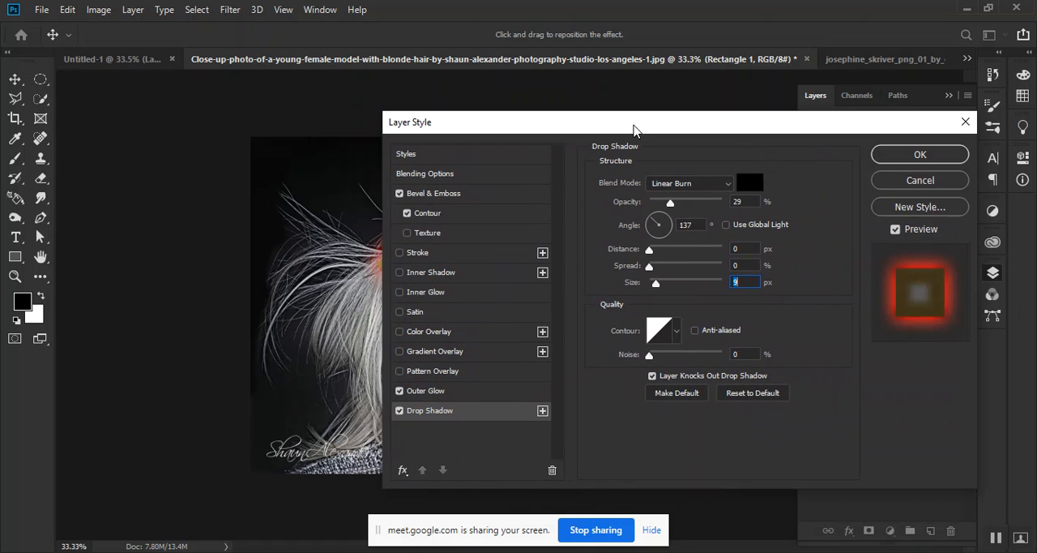
click(916, 156)
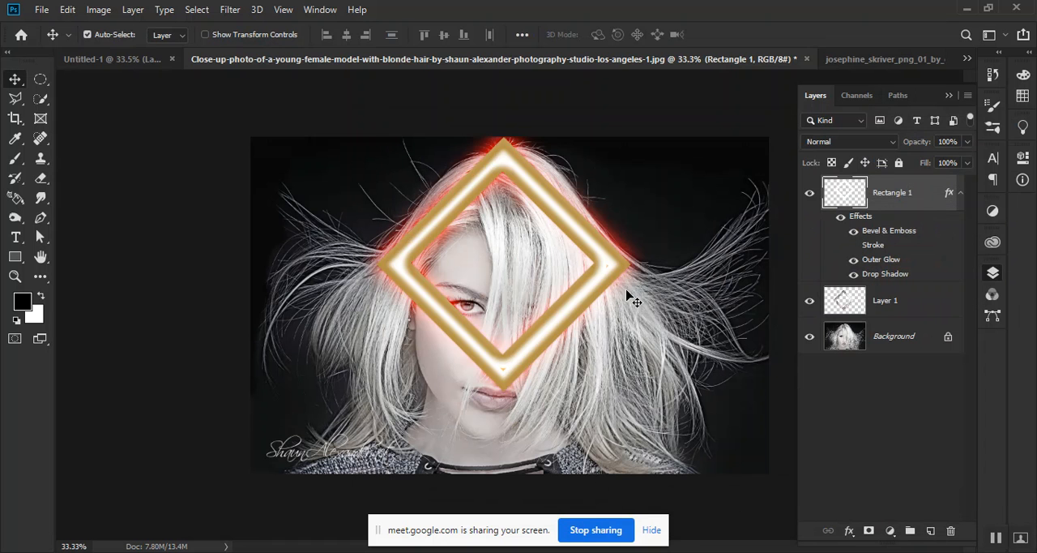
Duplicate the Rectangle 1 layer with its effects
drag(557, 212, 616, 228)
drag(555, 234, 556, 212)
drag(932, 215, 930, 530)
Collapse both rectangle layers' effect lists and rasterize the layer style of Rectangle 1 copy
click(961, 300)
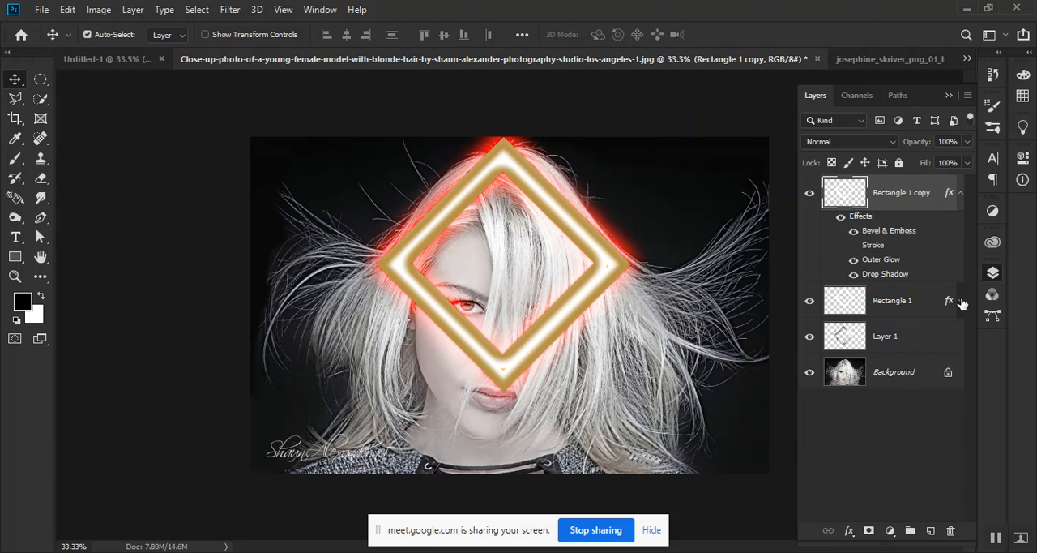
click(961, 193)
right_click(925, 202)
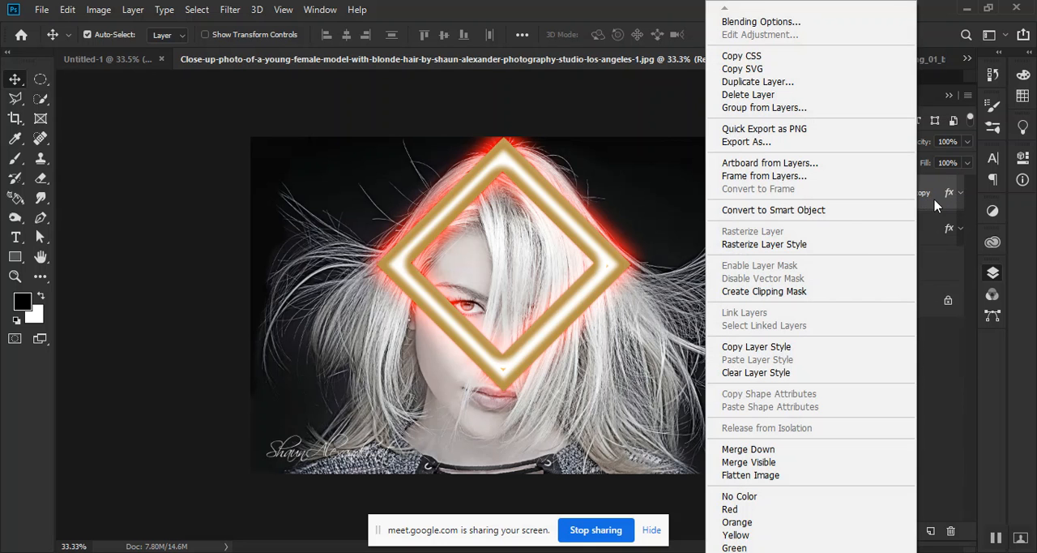
click(843, 250)
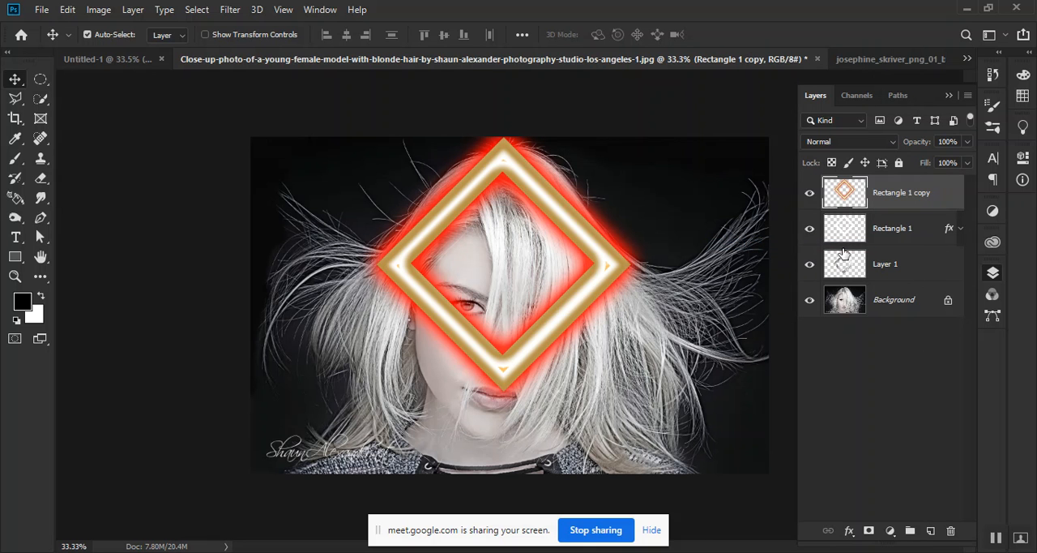
Hide the original Rectangle 1 layer and reposition the rasterized frame copy over the woman's face
drag(590, 252, 659, 234)
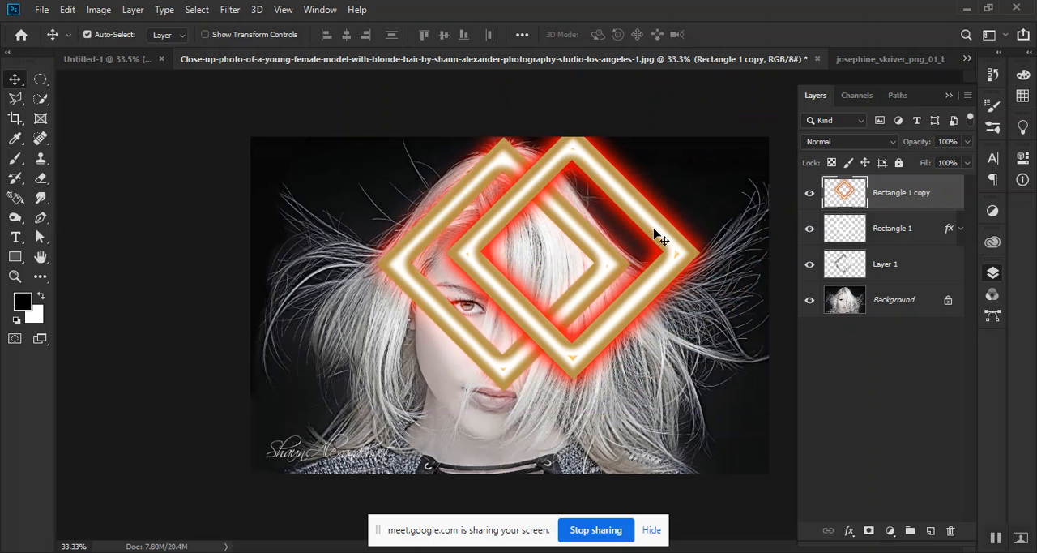
click(810, 228)
drag(666, 235, 601, 250)
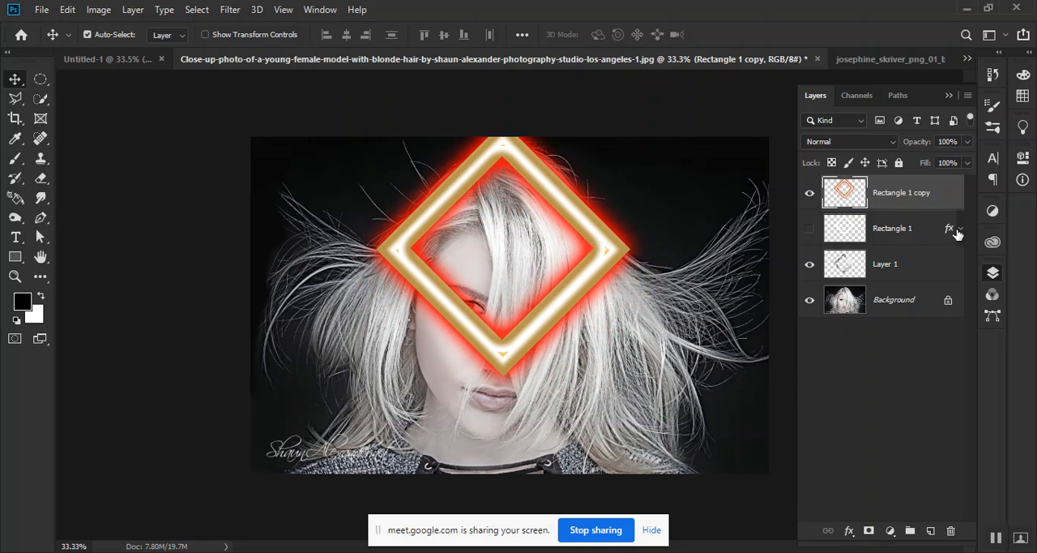
drag(600, 233, 582, 257)
key(ctrl)
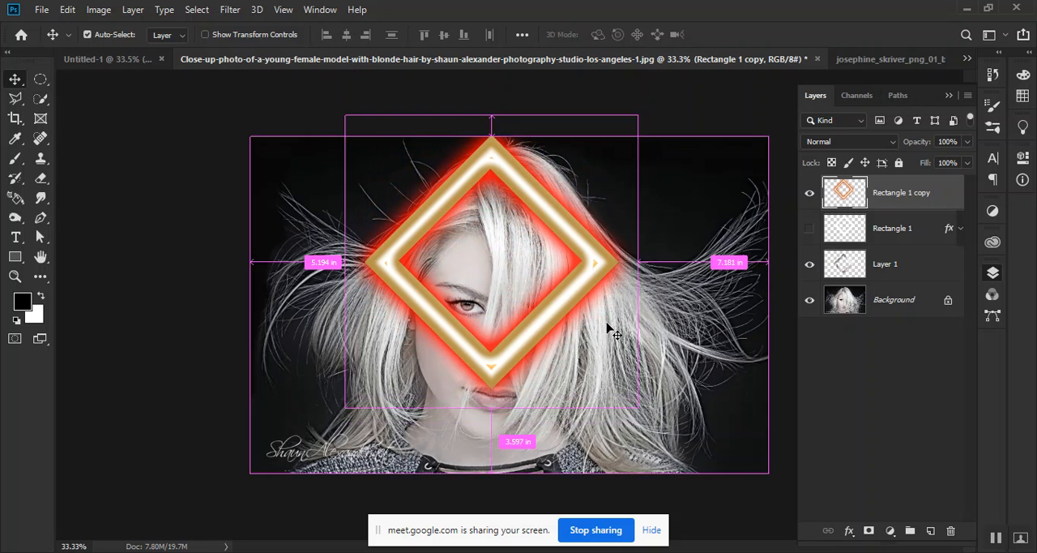
Enlarge the frame copy with Free Transform and reposition it so it surrounds the woman's face
key(ctrl+t)
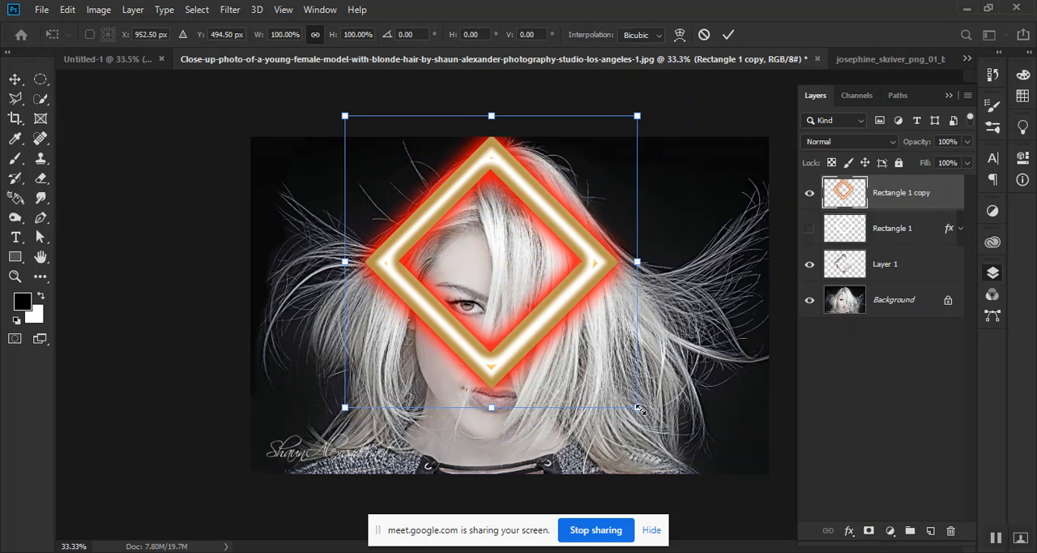
drag(639, 408, 729, 491)
drag(639, 364, 608, 324)
key(Return)
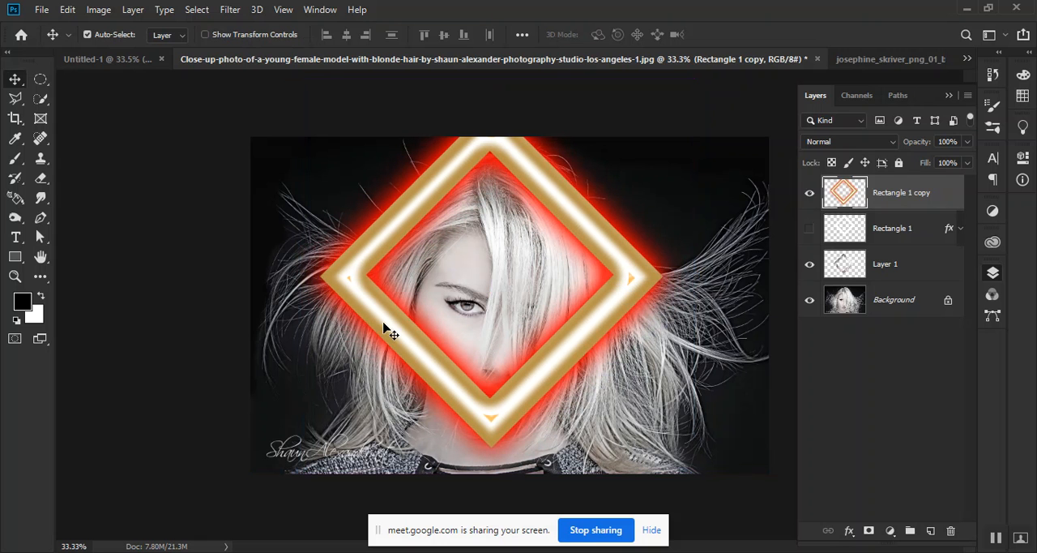
Select a thin horizontal strip across the frame's lower half with the Rectangular Marquee tool and delete it from Rectangle 1 copy
click(37, 83)
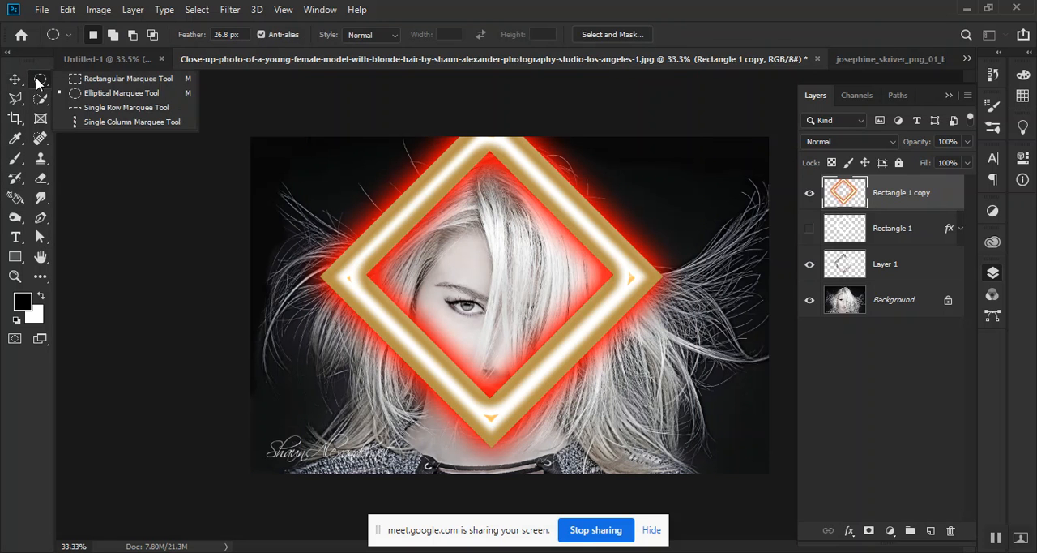
click(102, 79)
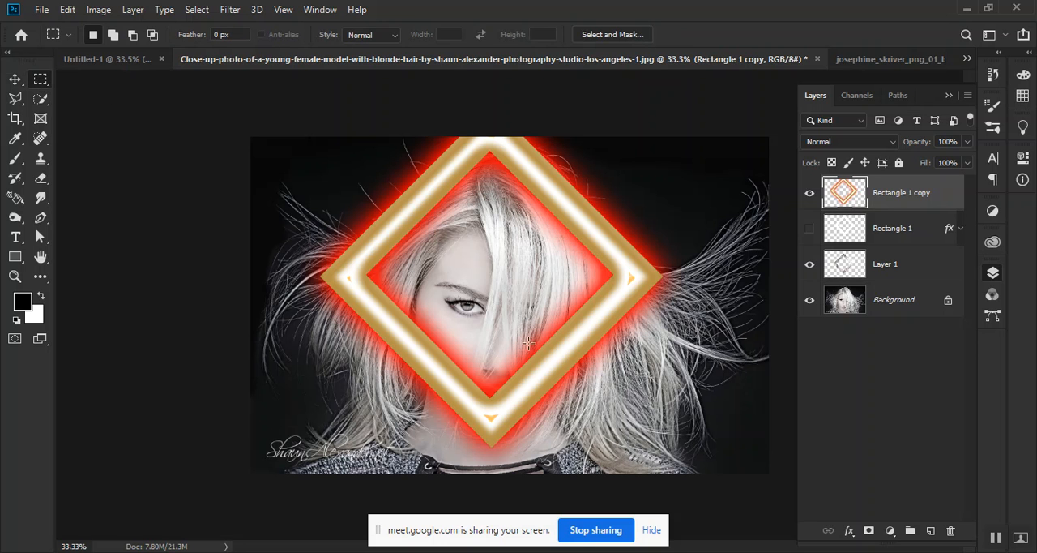
drag(534, 339, 706, 364)
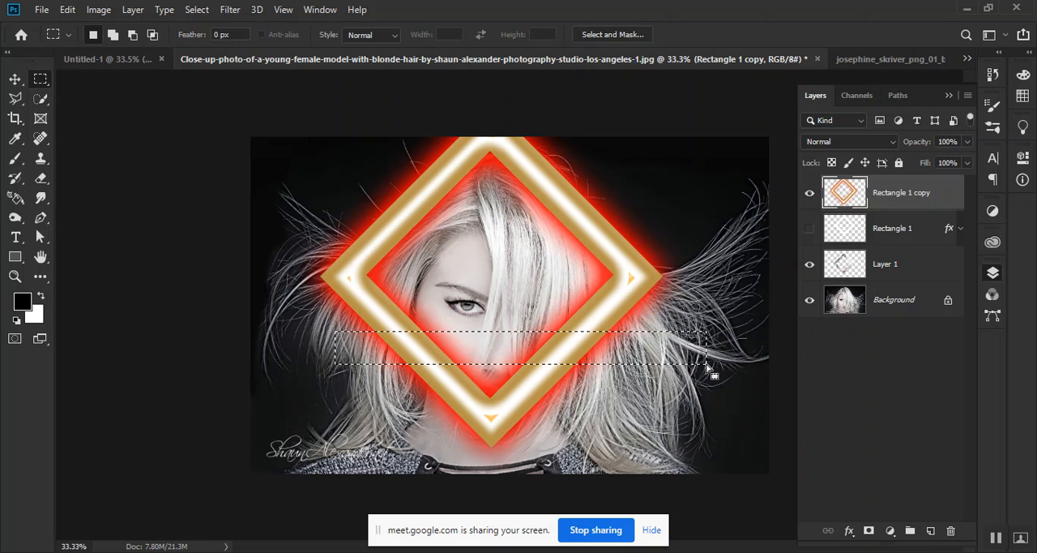
key(Delete)
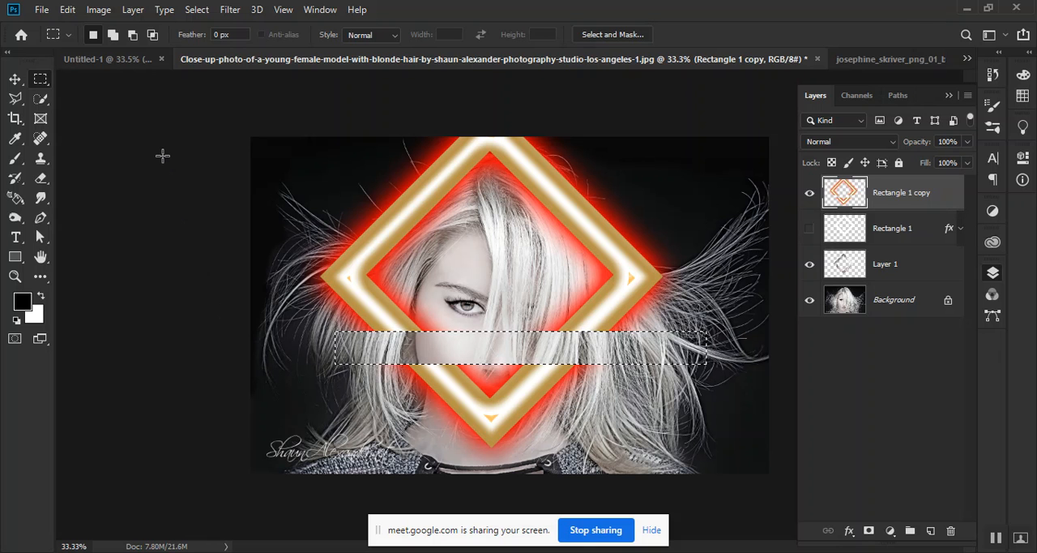
Clear the marquee selection and move the cut frame copy up around the top of the woman's head
key(ctrl+d)
click(15, 79)
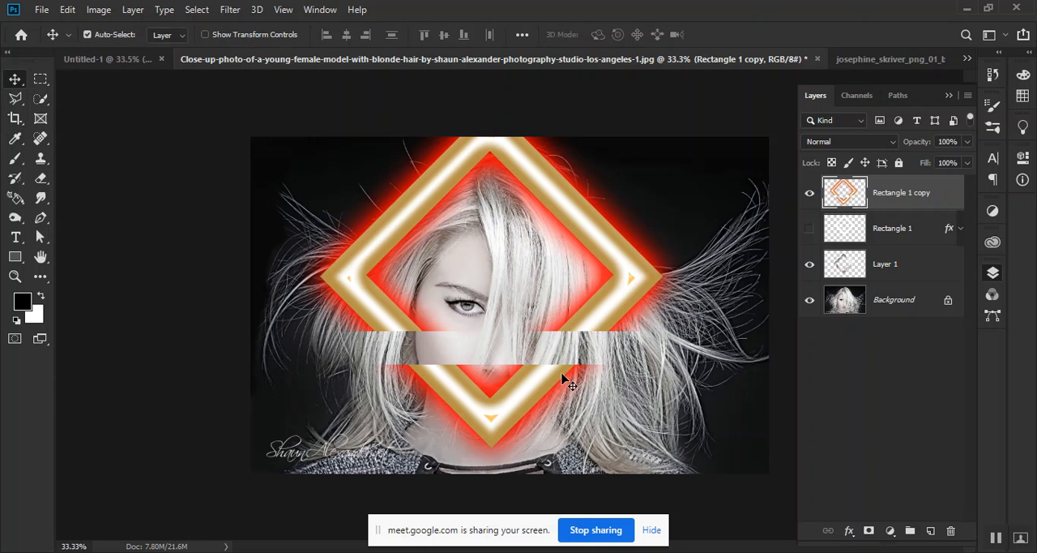
drag(538, 399, 499, 361)
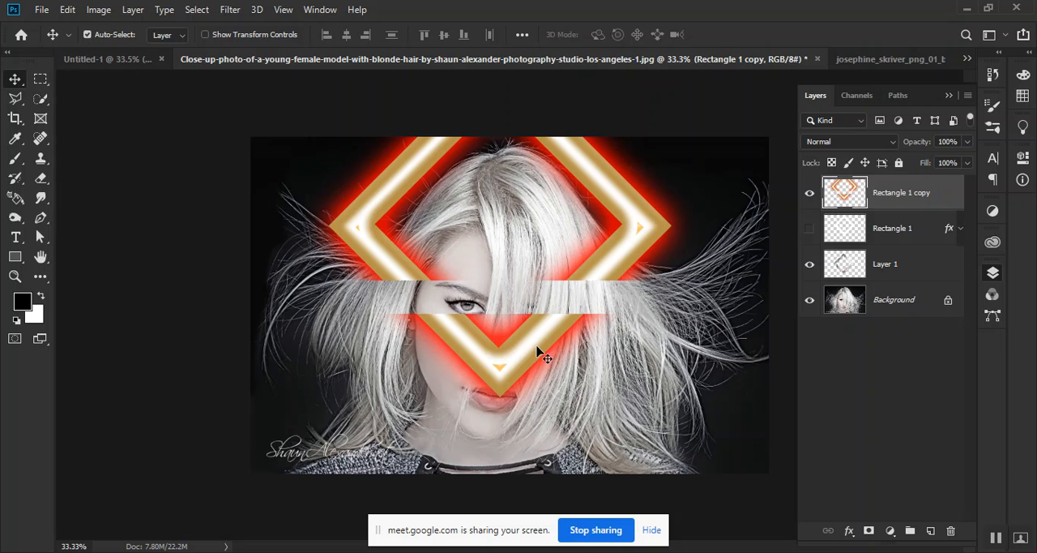
Add a layer mask to Rectangle 1 copy and set up a 72 px Soft Round Pressure Size brush
click(869, 529)
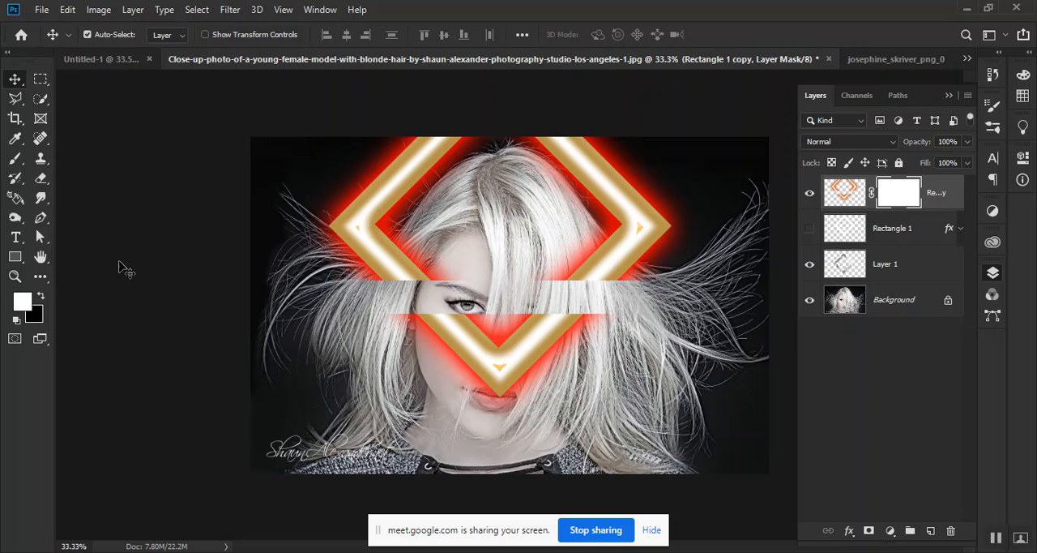
click(18, 161)
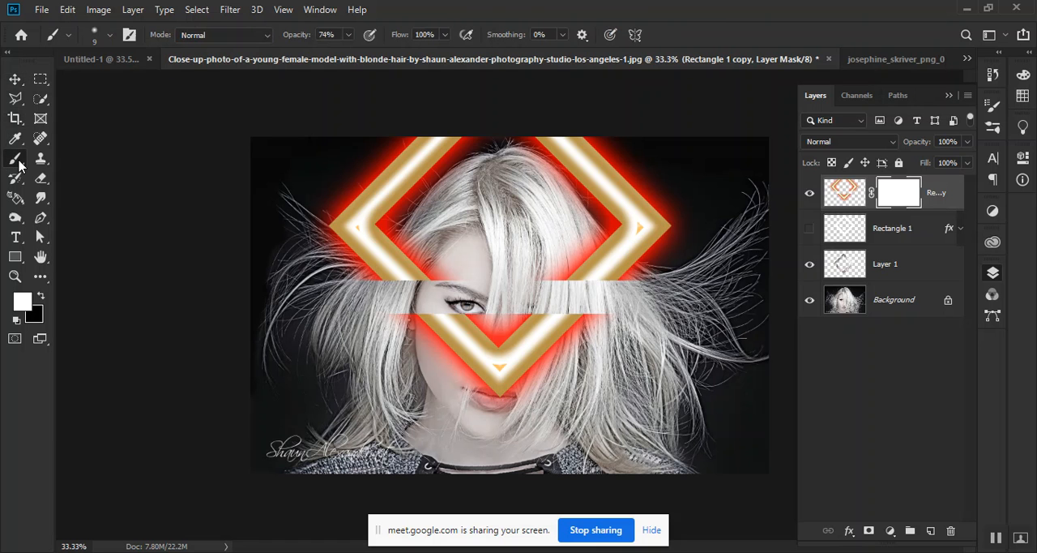
right_click(315, 303)
key(Escape)
right_click(423, 279)
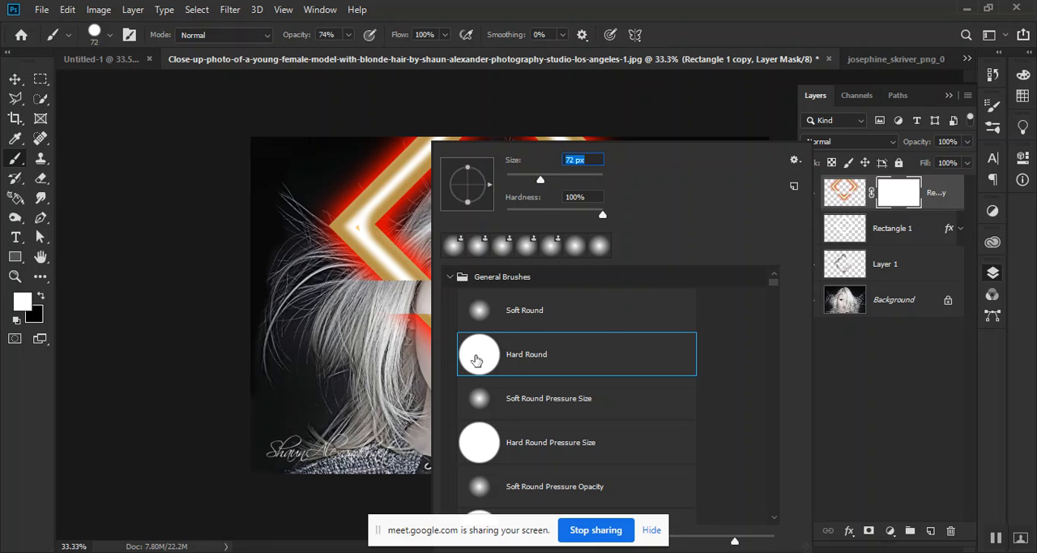
click(484, 392)
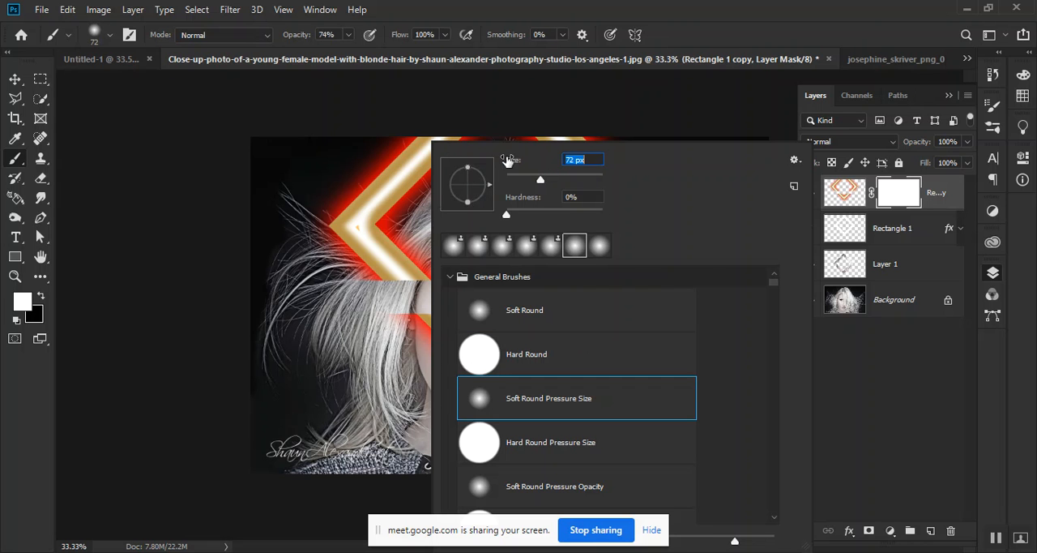
click(681, 6)
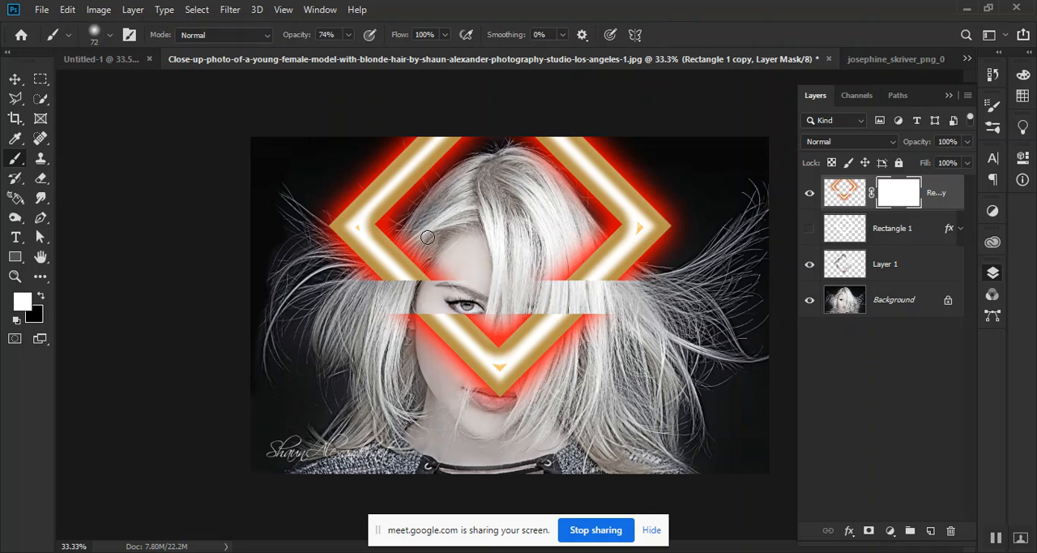
Mask out the frame over the woman's hair and face with black at 100% opacity, enlarging the brush to 102 px
click(41, 297)
click(42, 296)
click(42, 297)
mouse_move(405, 253)
mouse_down()
mouse_move(398, 247)
mouse_move(390, 285)
mouse_move(406, 267)
mouse_up()
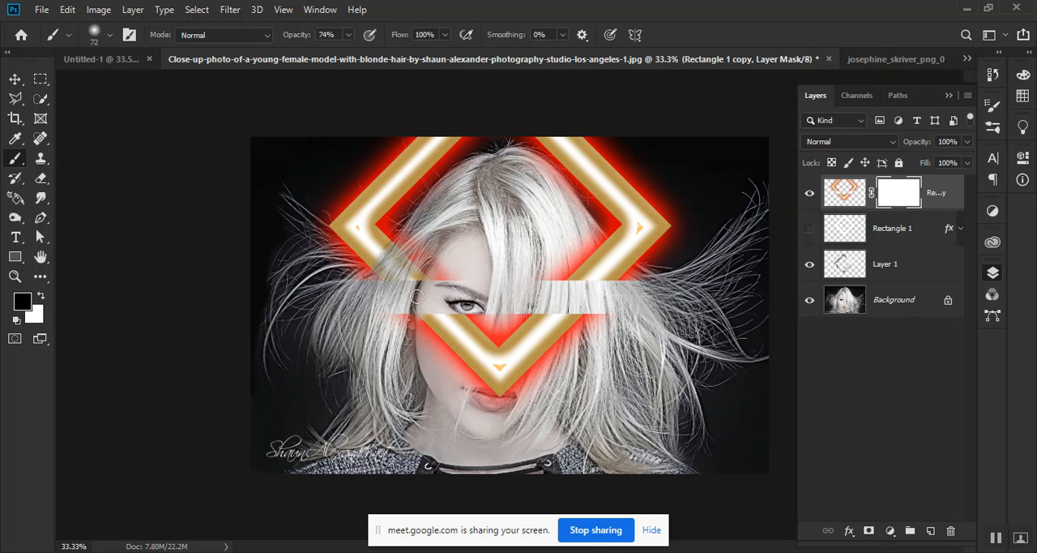
drag(293, 37, 324, 37)
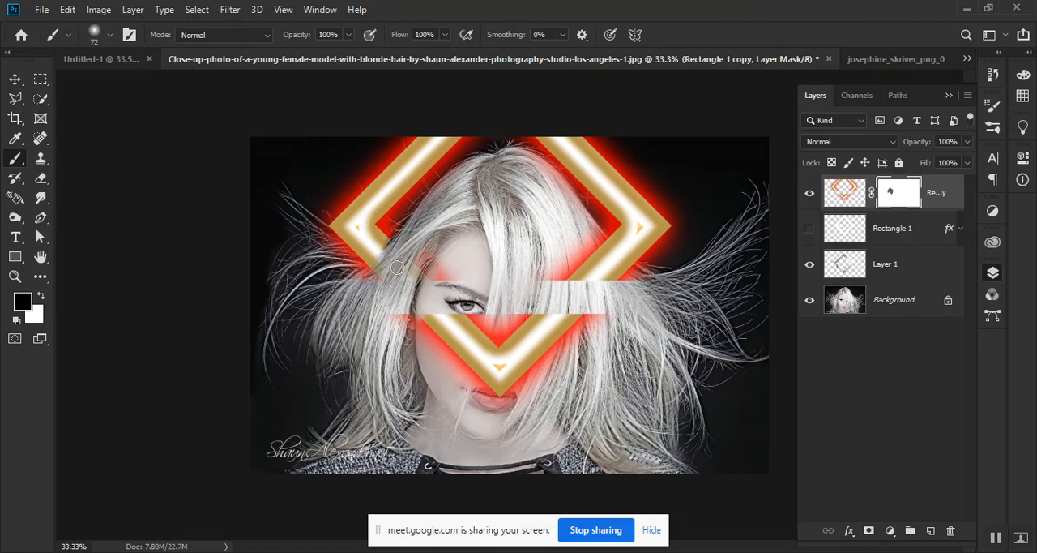
mouse_move(385, 288)
mouse_down()
mouse_move(454, 343)
mouse_move(439, 295)
mouse_move(417, 279)
mouse_move(463, 347)
mouse_up()
right_click(464, 353)
drag(575, 179, 602, 176)
key(Return)
mouse_move(537, 291)
mouse_down()
mouse_move(616, 279)
mouse_move(576, 257)
mouse_move(636, 270)
mouse_move(636, 281)
mouse_move(597, 248)
mouse_move(524, 364)
mouse_move(602, 312)
mouse_move(534, 378)
mouse_move(555, 331)
mouse_move(466, 348)
mouse_move(417, 314)
mouse_move(423, 265)
mouse_move(464, 288)
mouse_move(441, 310)
mouse_move(512, 310)
mouse_move(491, 311)
mouse_move(463, 341)
mouse_move(553, 315)
mouse_move(509, 366)
mouse_move(562, 331)
mouse_move(540, 357)
mouse_move(566, 353)
mouse_move(457, 385)
mouse_move(531, 389)
mouse_move(430, 380)
mouse_move(538, 399)
mouse_move(535, 291)
mouse_move(571, 271)
mouse_move(556, 239)
mouse_move(588, 261)
mouse_move(574, 215)
mouse_move(602, 242)
mouse_move(463, 203)
mouse_move(441, 219)
mouse_up()
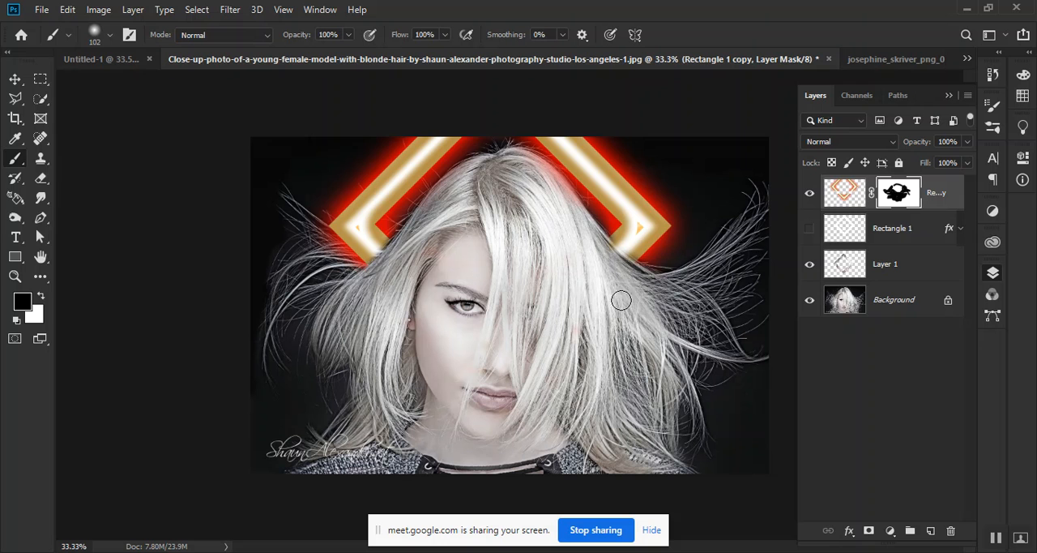
Set the blend mode of the Rectangle 1 copy layer to Screen
click(847, 143)
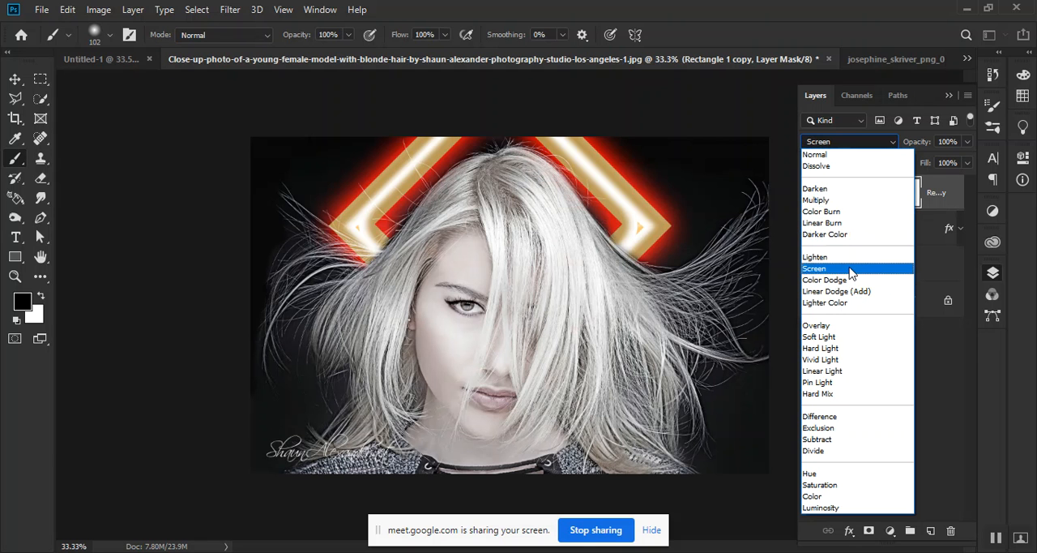
click(851, 271)
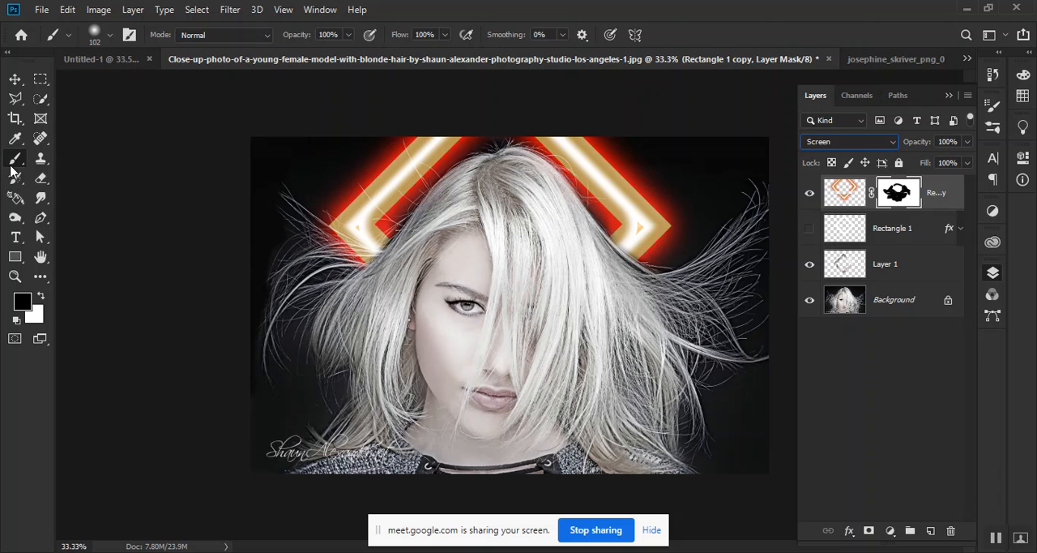
Try restoring the frame's lower-left part by painting white on the layer mask, and undo the stroke
click(42, 297)
mouse_move(395, 246)
mouse_down()
mouse_move(374, 269)
mouse_move(405, 260)
mouse_move(410, 272)
mouse_move(314, 287)
mouse_up()
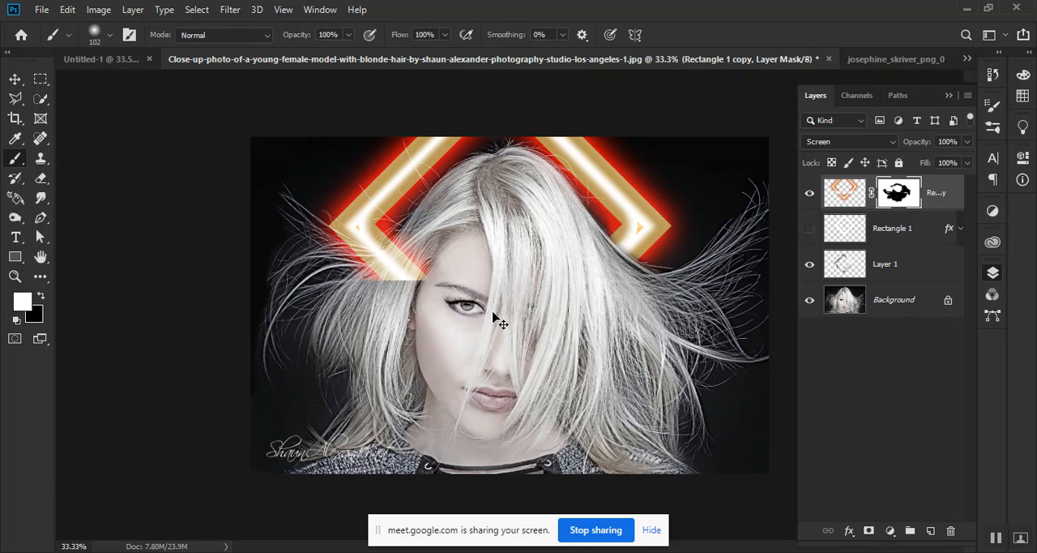
key(ctrl+z)
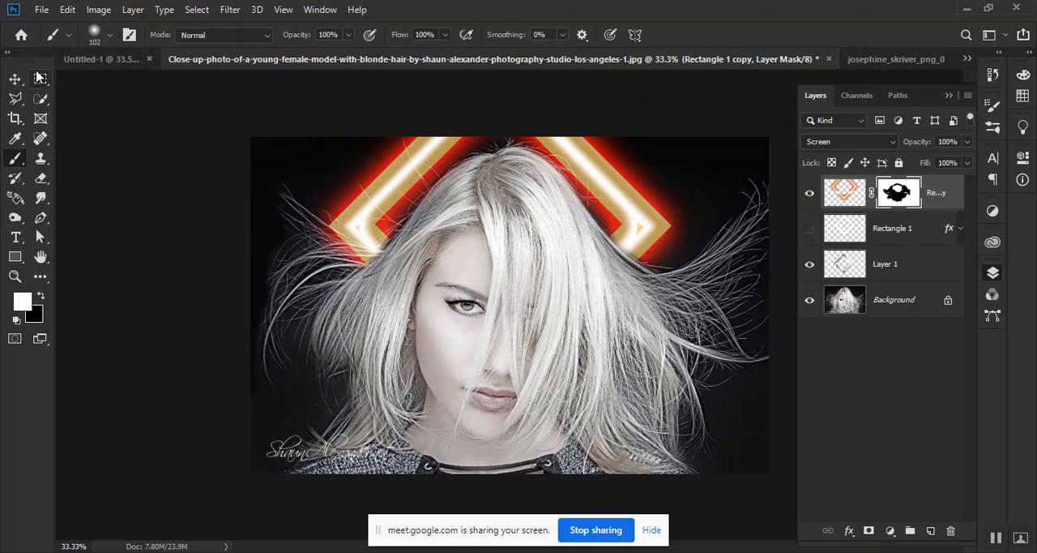
Create a new layer above the frame copy and set a 34 px soft Brush with black as foreground colour
click(931, 530)
key(x)
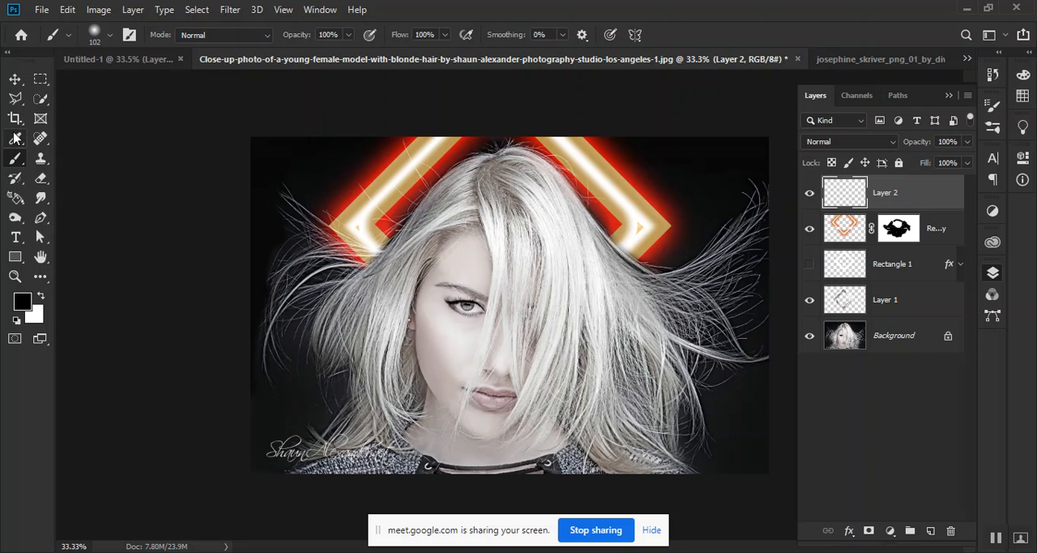
click(41, 79)
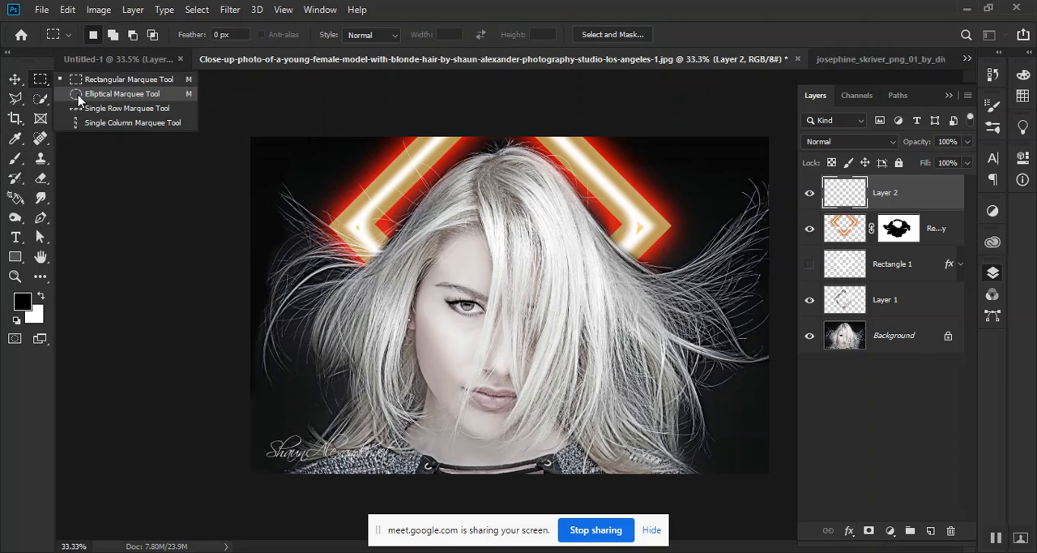
click(521, 4)
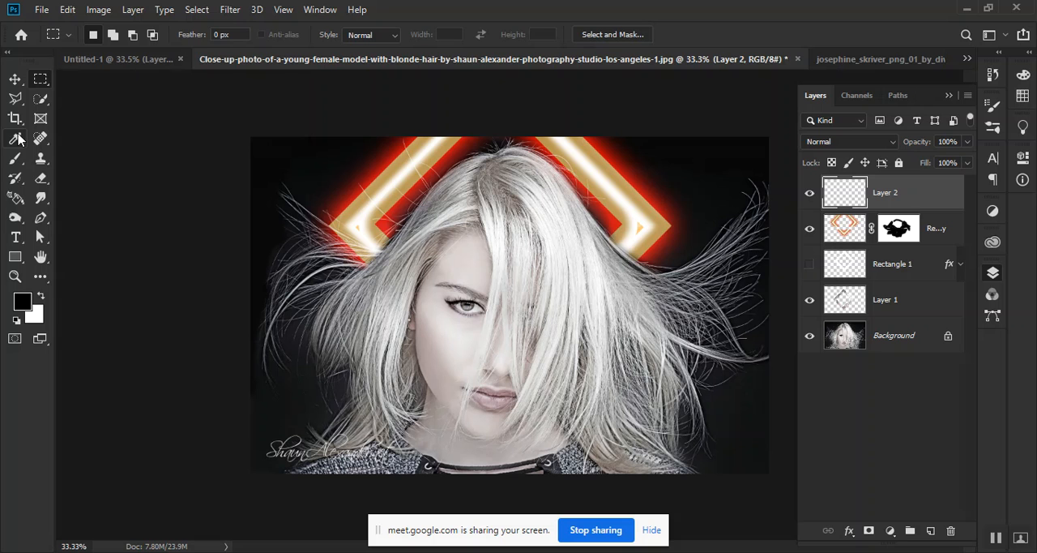
click(13, 163)
right_click(13, 163)
right_click(13, 163)
right_click(13, 163)
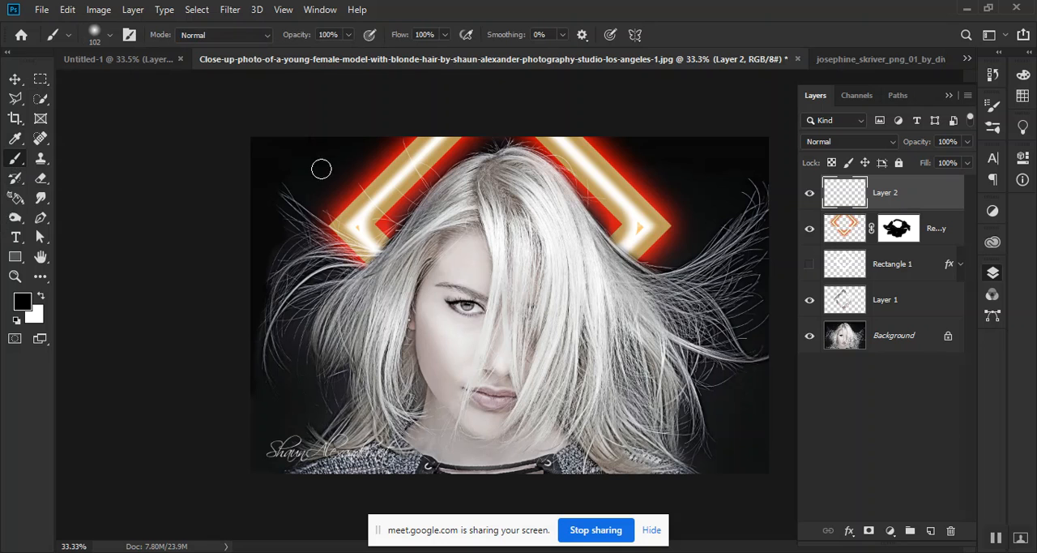
right_click(371, 186)
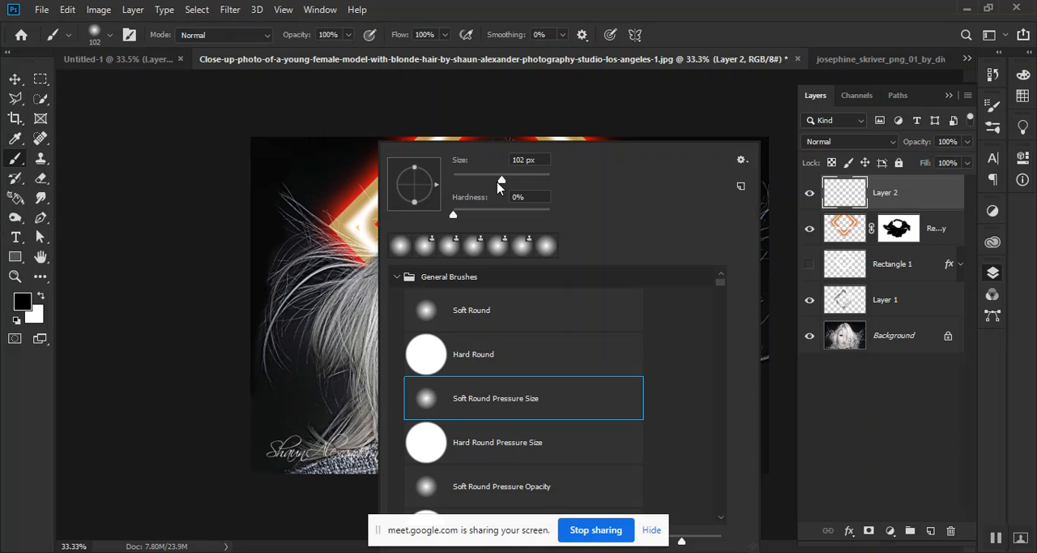
drag(495, 183, 471, 186)
click(891, 6)
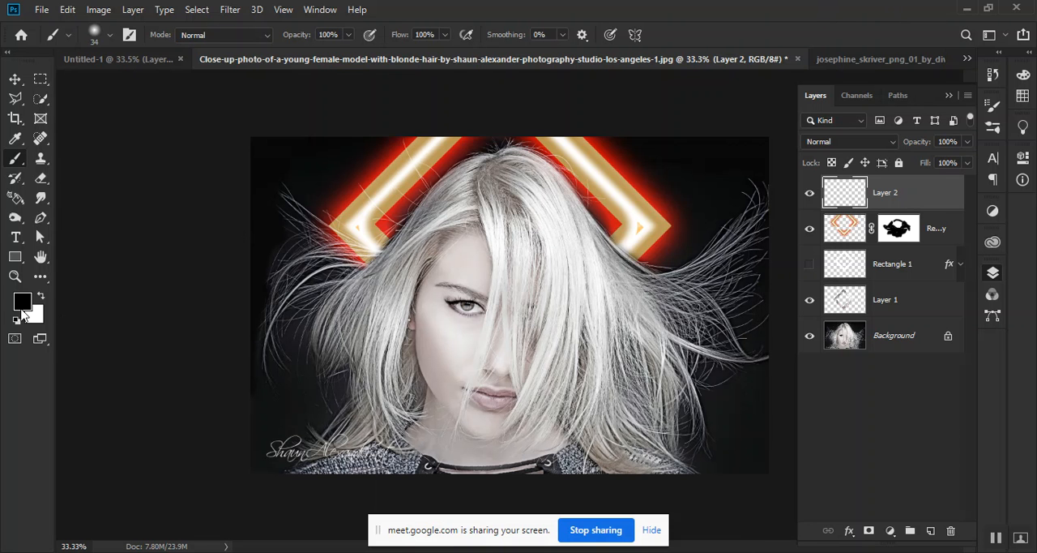
Hide the frame copy layer and draw a three-point S-shaped Pen path from the upper hair across the face to the lower-left shoulder
click(40, 217)
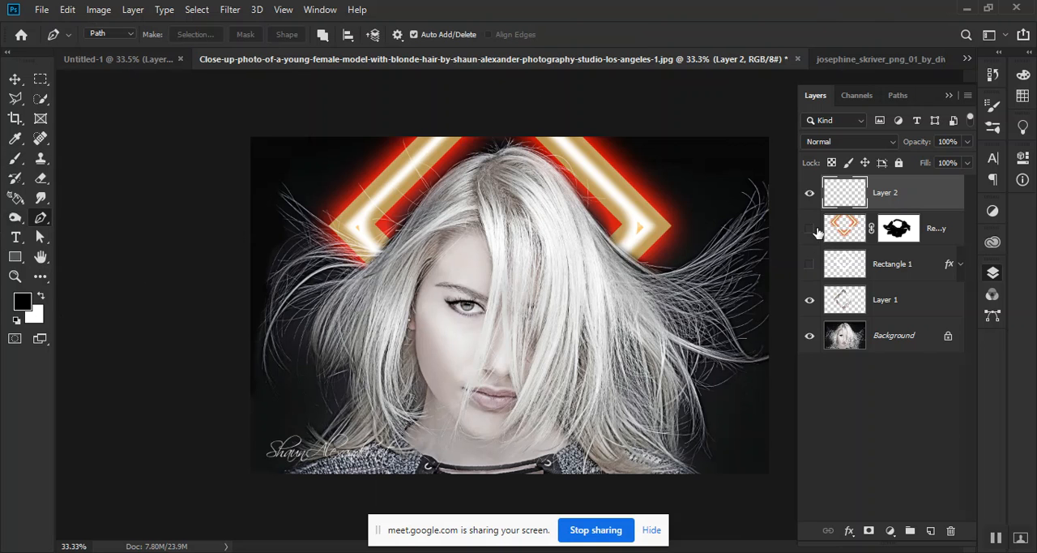
click(547, 176)
drag(533, 265, 375, 340)
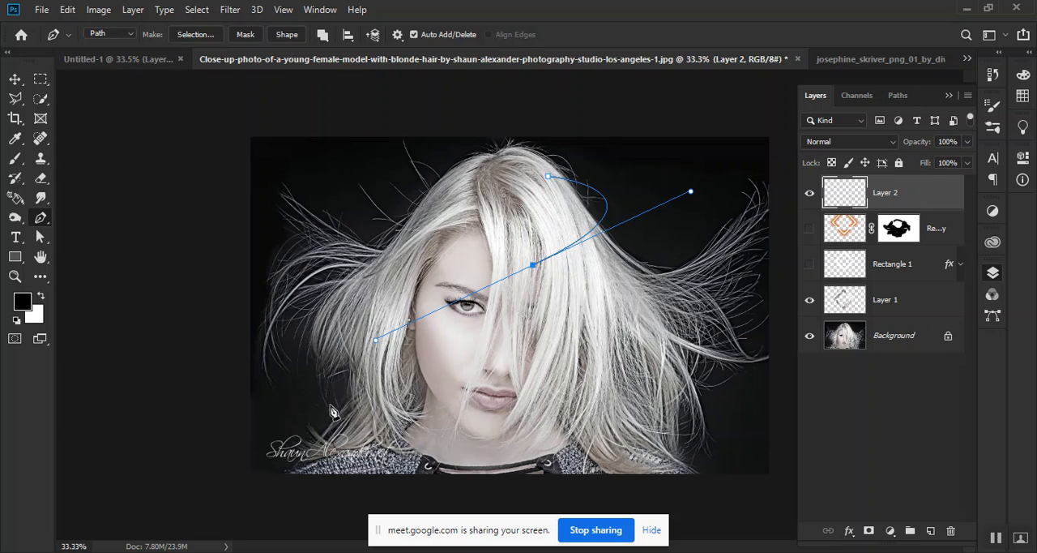
click(328, 460)
drag(352, 470, 413, 514)
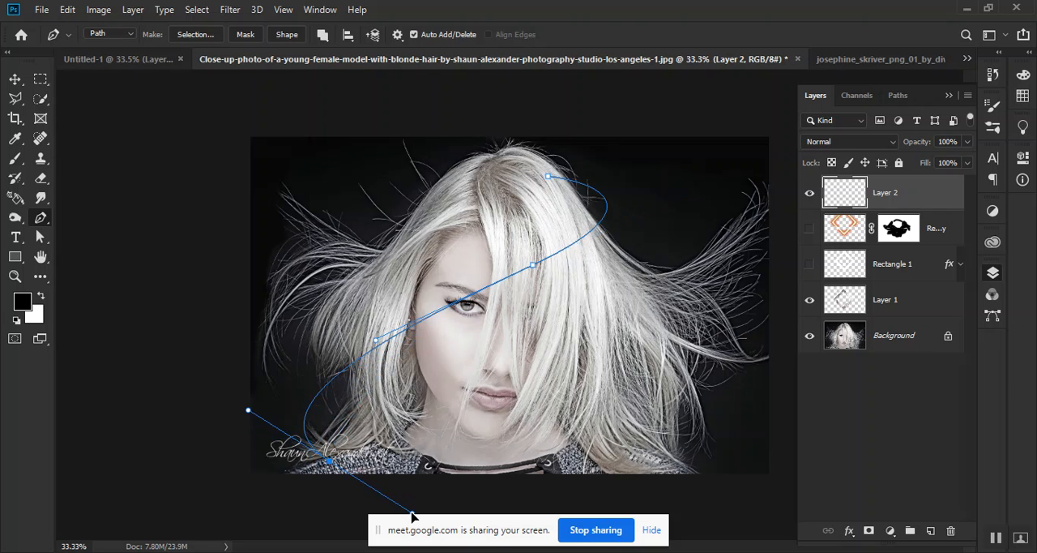
click(15, 78)
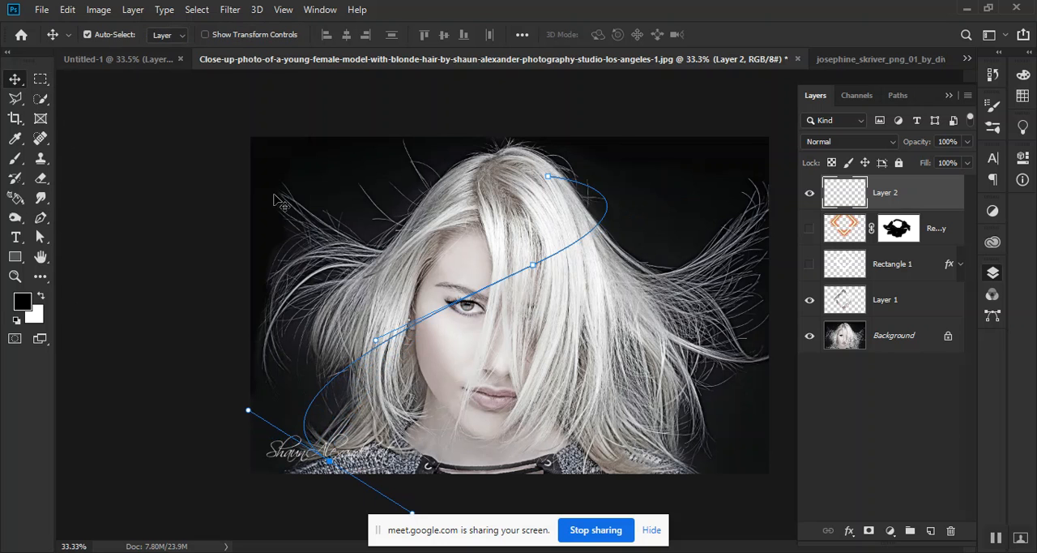
right_click(546, 265)
click(524, 278)
right_click(519, 274)
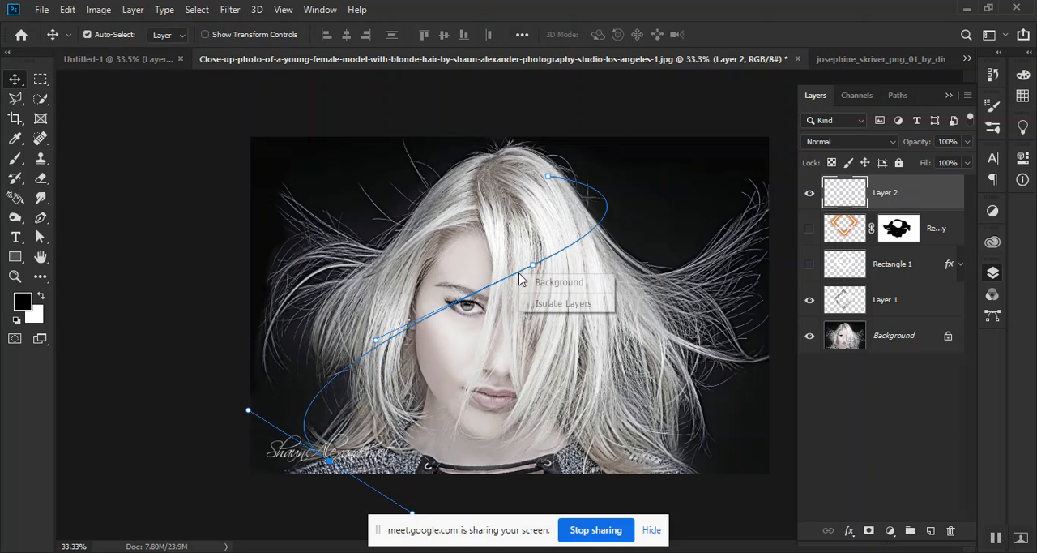
click(57, 237)
right_click(485, 269)
click(688, 4)
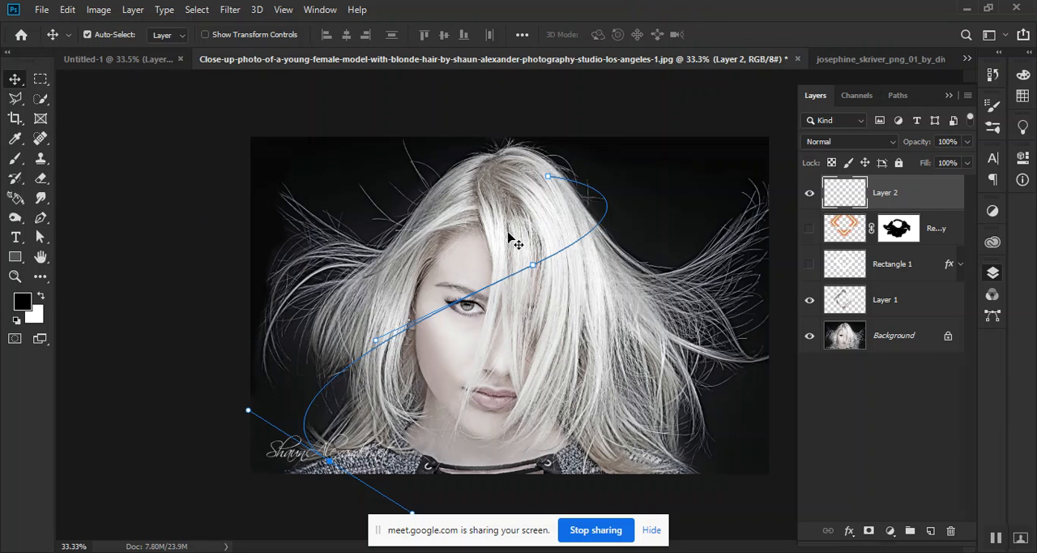
click(507, 279)
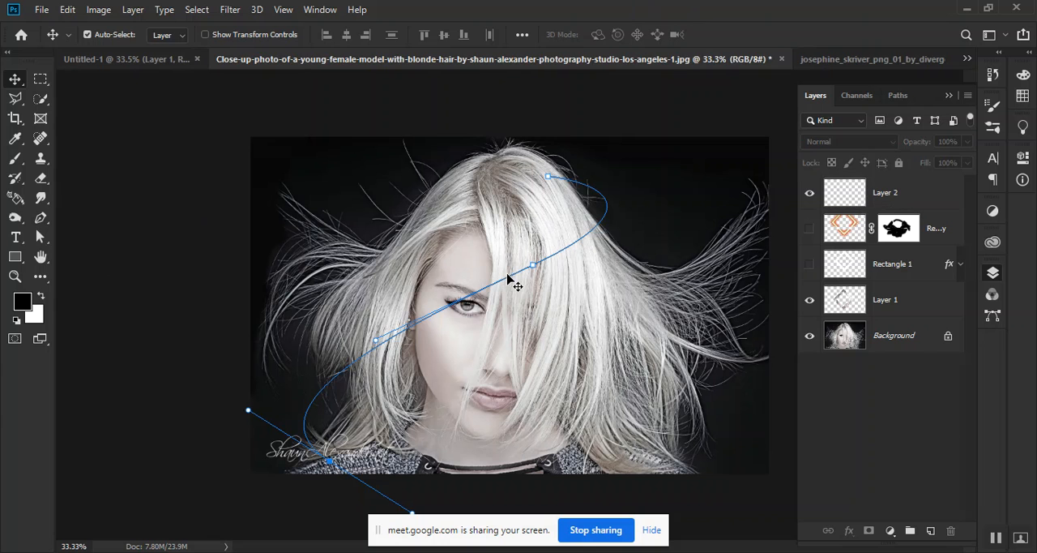
click(938, 194)
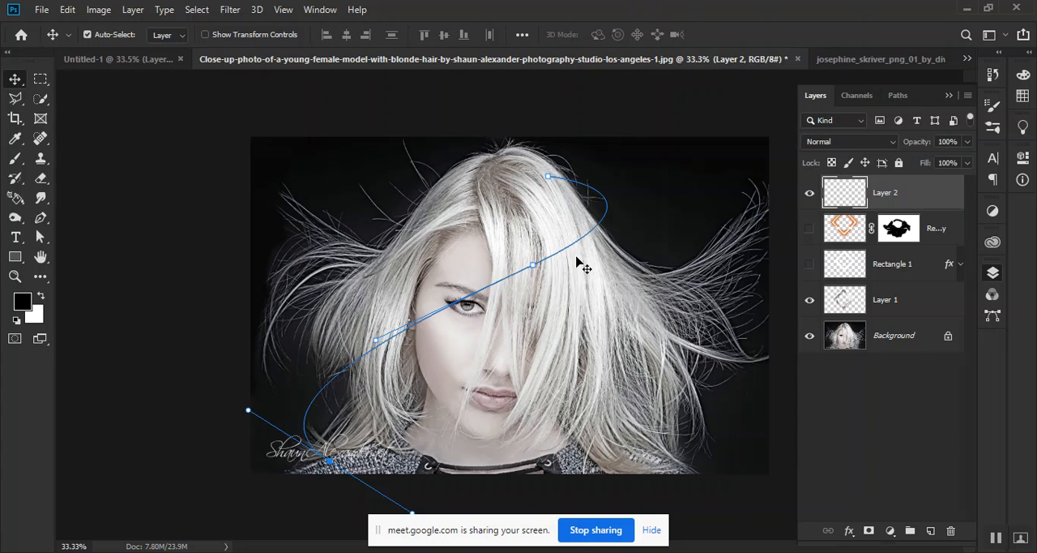
right_click(486, 287)
right_click(481, 292)
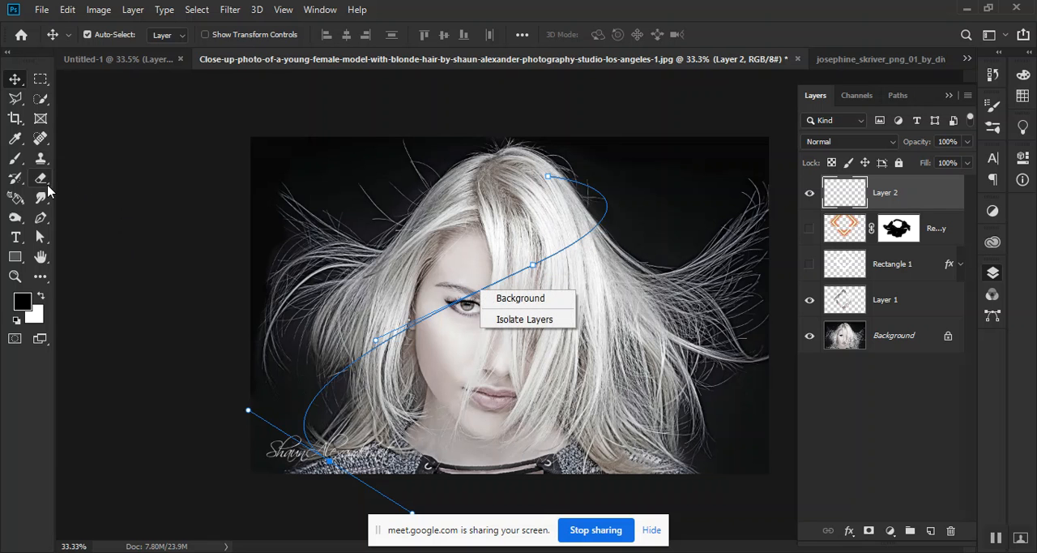
Stroke the S-shaped path on Layer 2 with the Brush and Simulate Pressure enabled
click(42, 219)
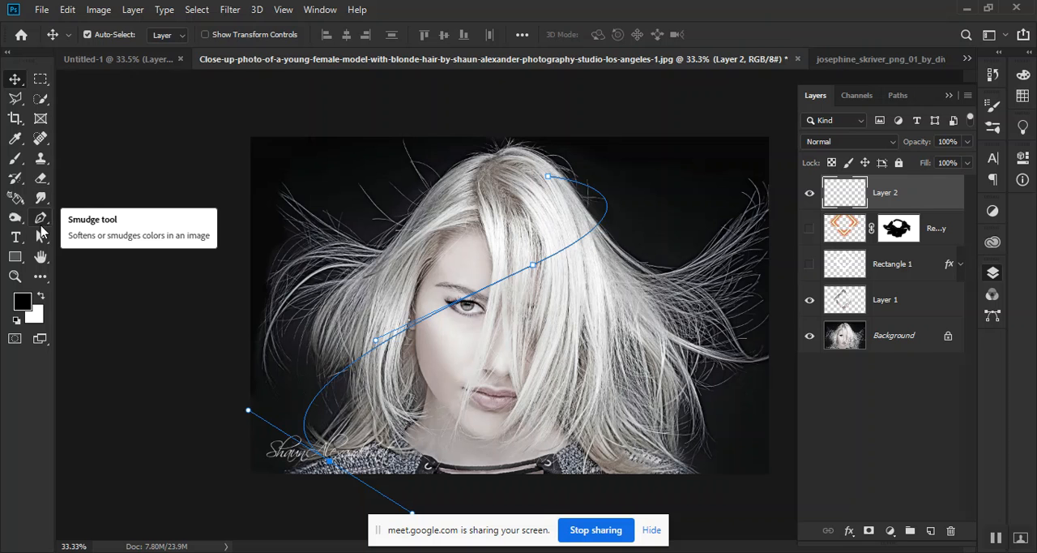
click(42, 218)
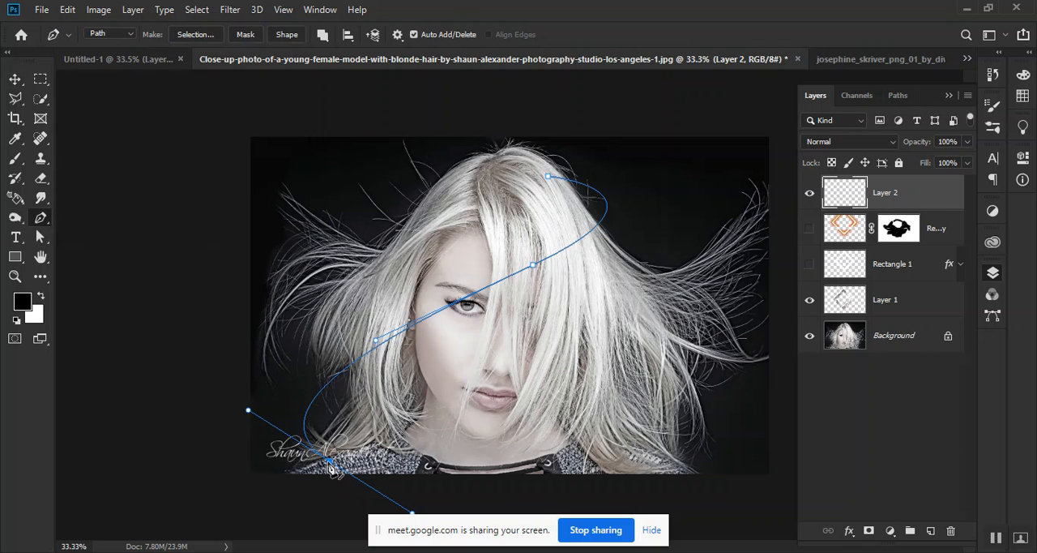
right_click(478, 292)
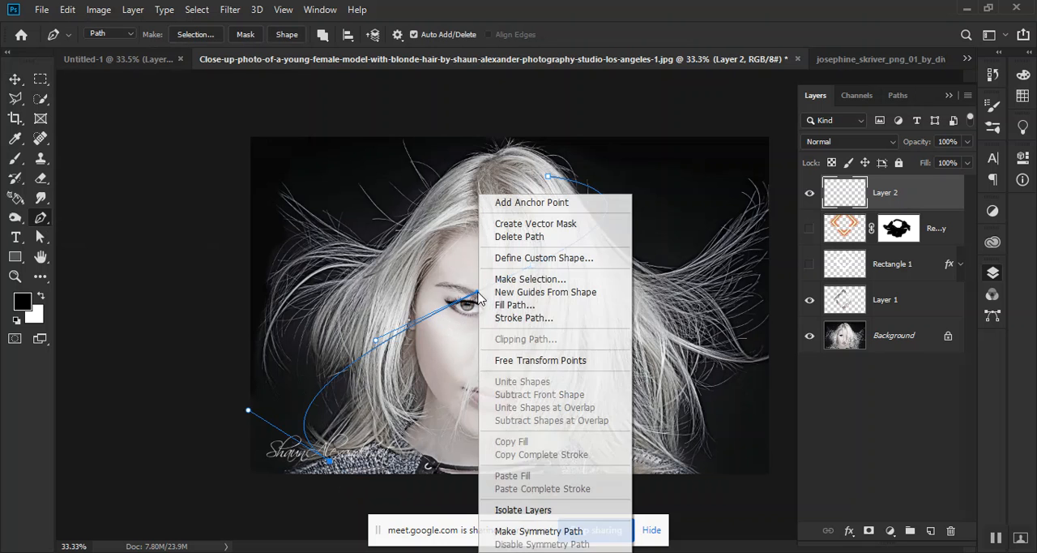
click(553, 319)
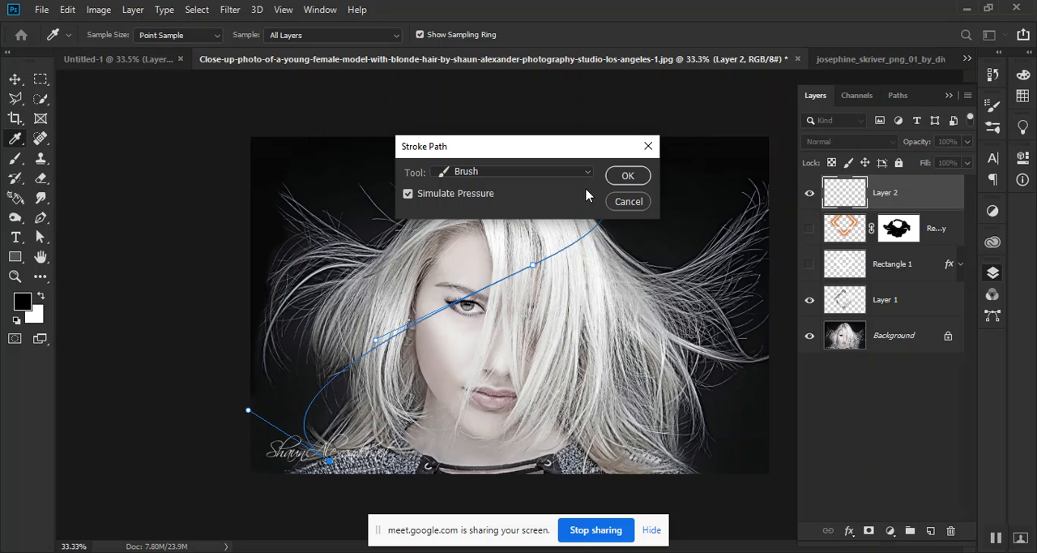
click(628, 177)
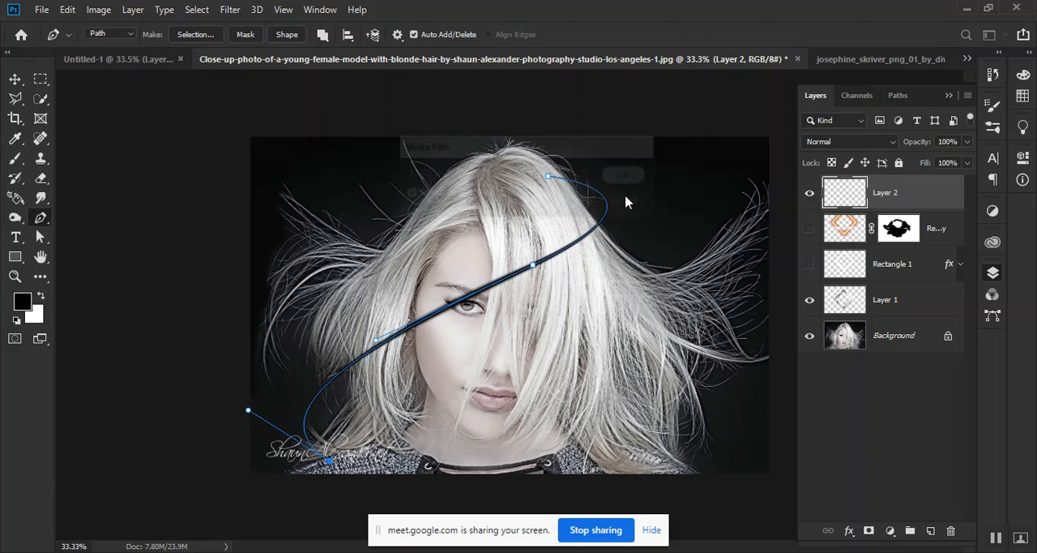
click(16, 81)
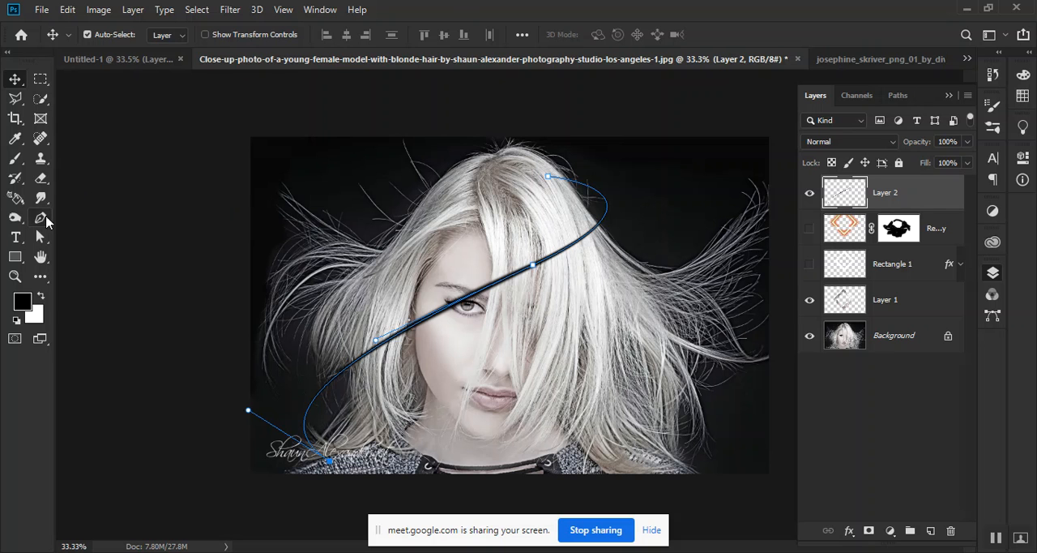
Dismiss the S-shaped path and shift the black curve on Layer 2 slightly up and to the right
click(45, 217)
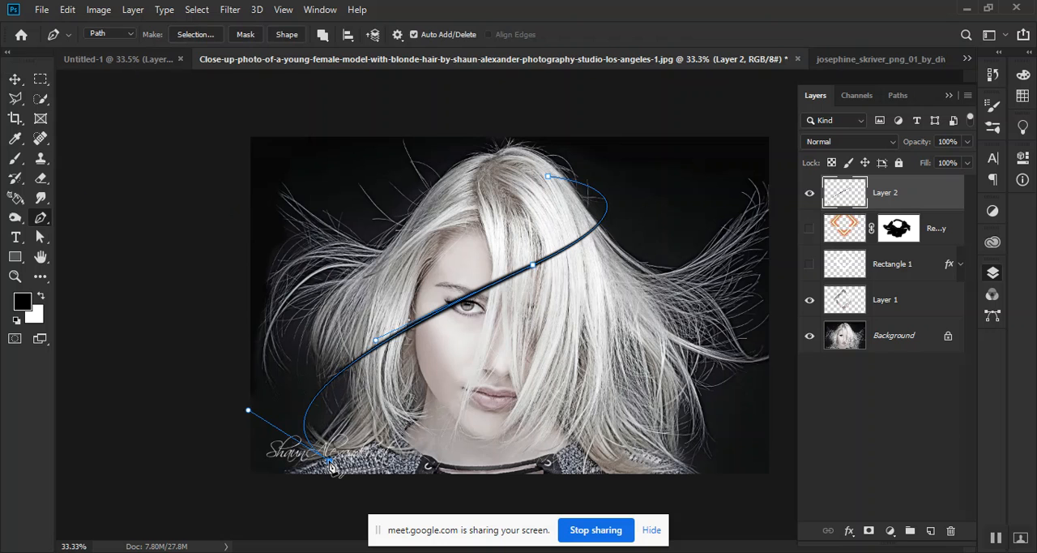
key(Return)
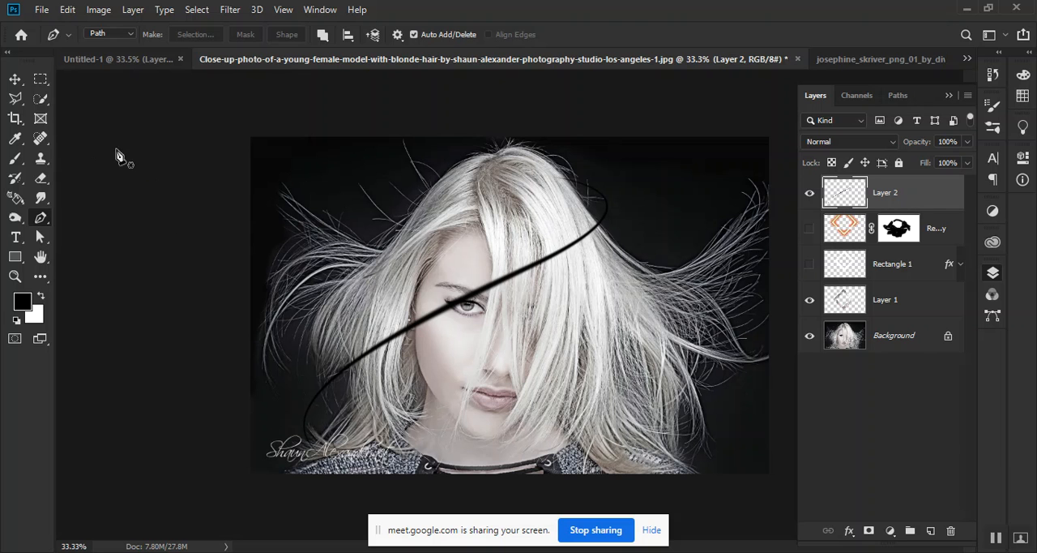
click(15, 80)
drag(436, 316, 445, 306)
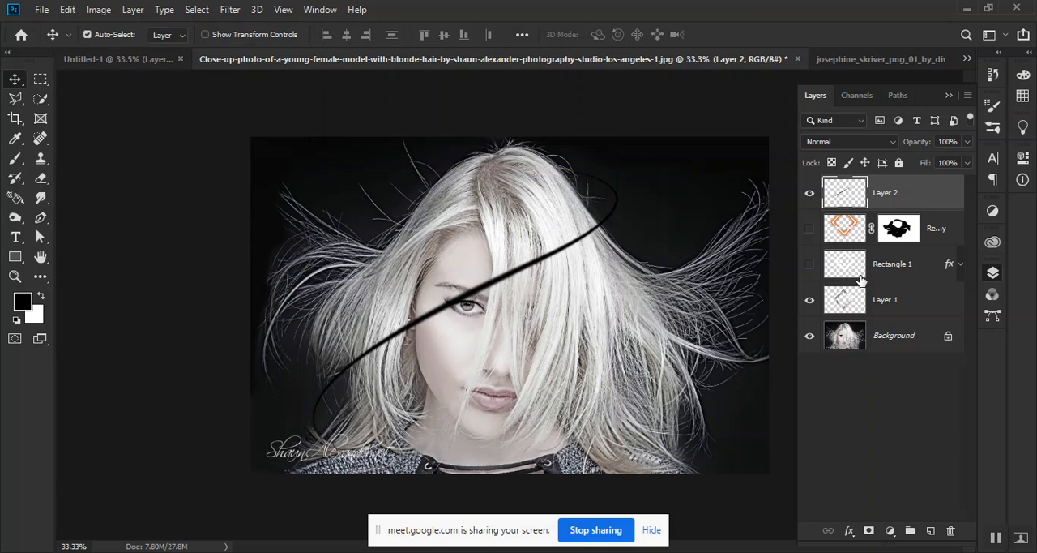
double_click(936, 196)
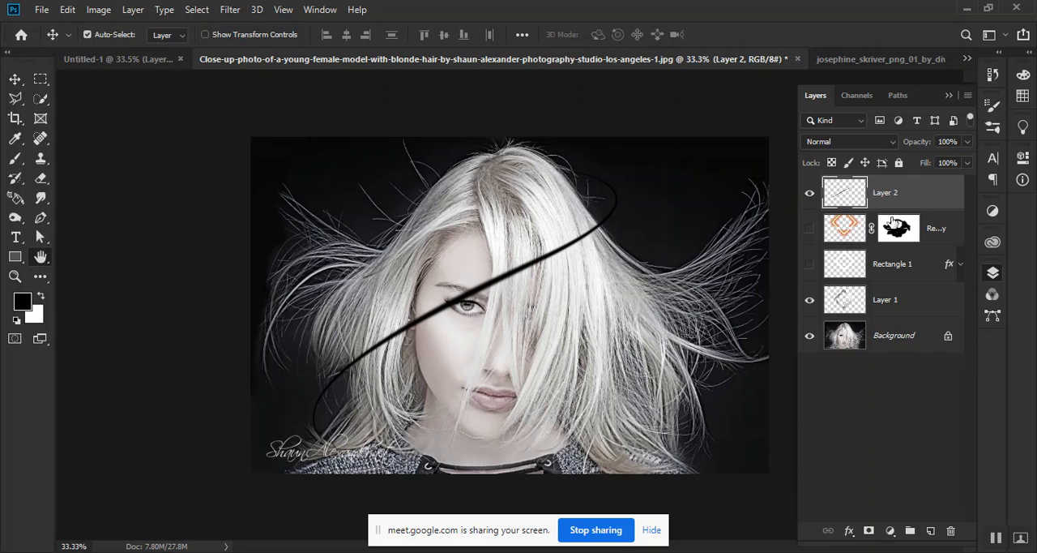
drag(622, 127, 815, 112)
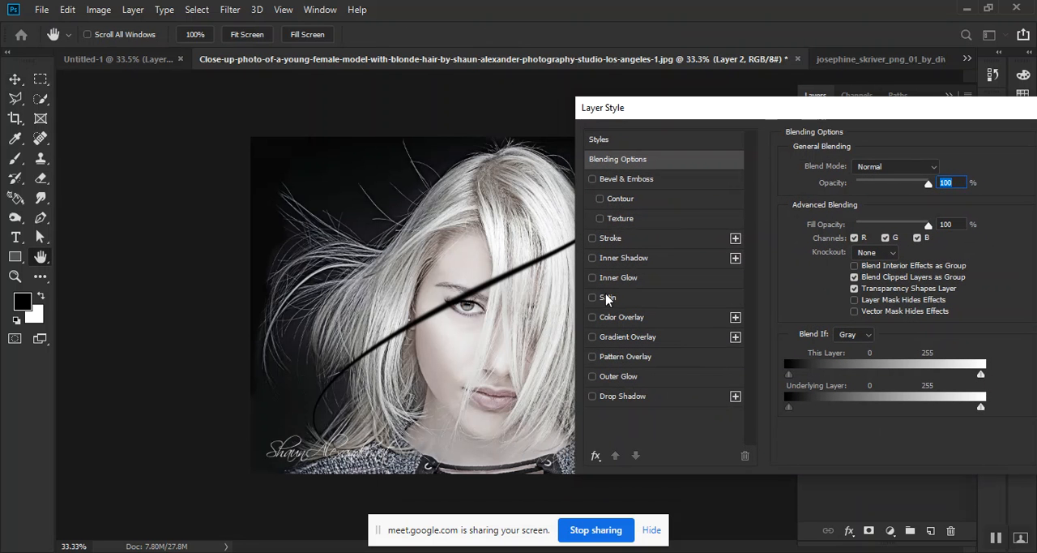
click(604, 377)
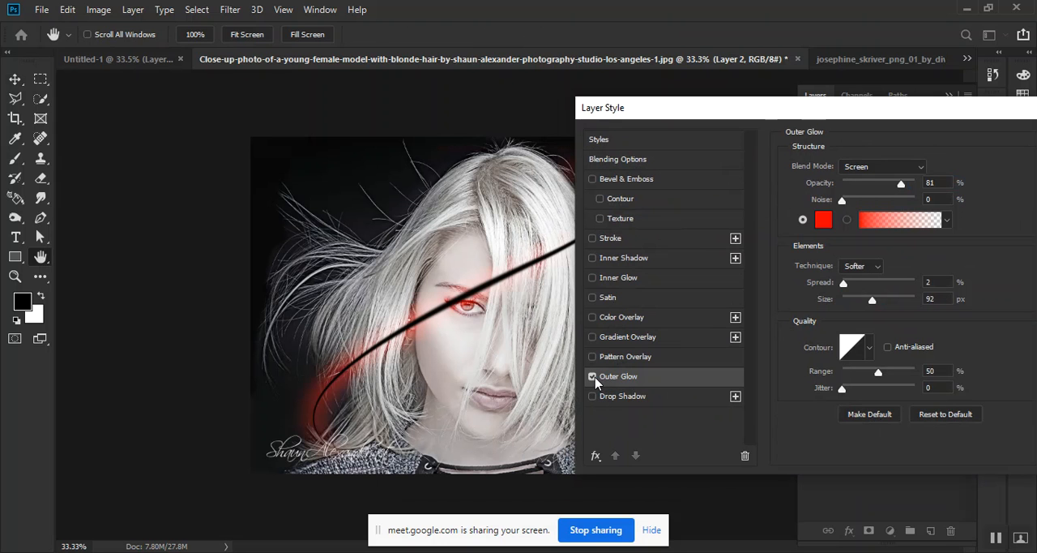
click(593, 377)
drag(811, 104, 528, 84)
click(835, 146)
Copy the layer style from Rectangle 1 and paste it onto Layer 2
click(926, 276)
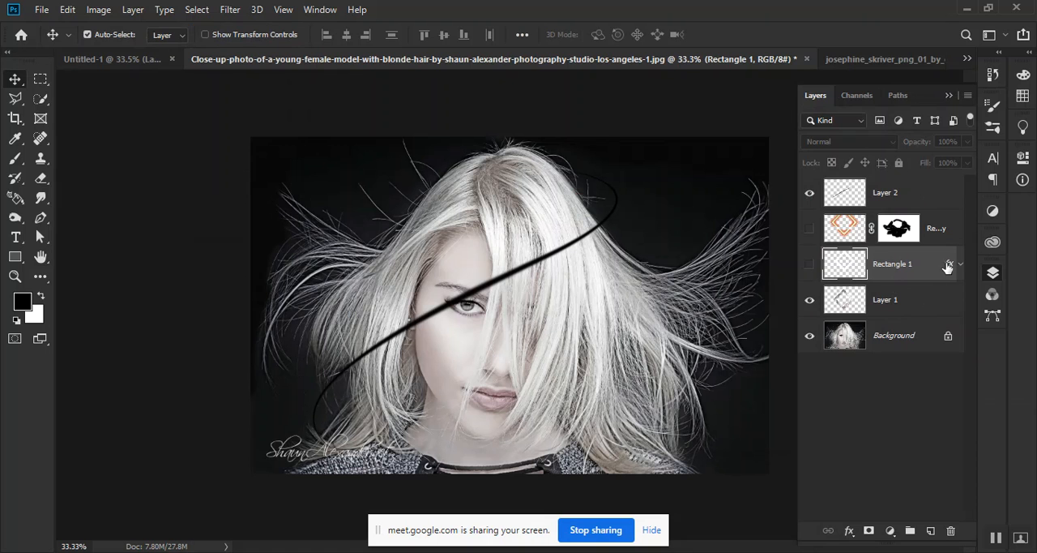
right_click(948, 268)
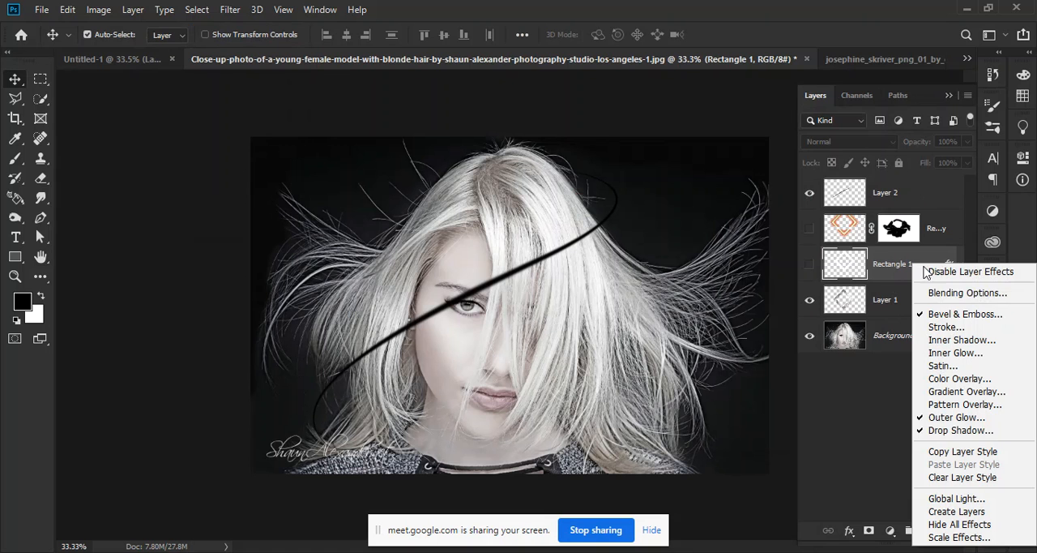
click(863, 468)
right_click(919, 273)
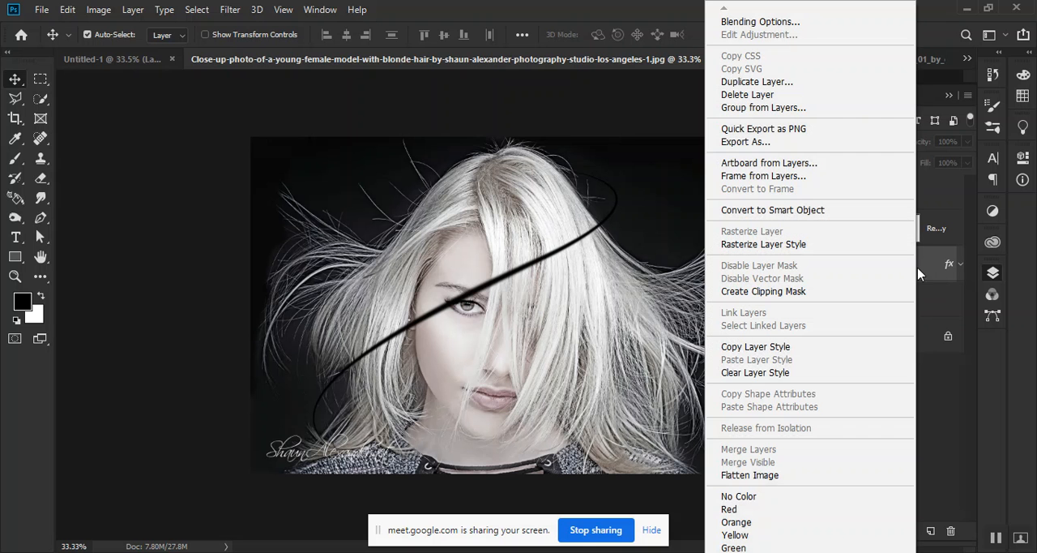
click(782, 354)
click(913, 195)
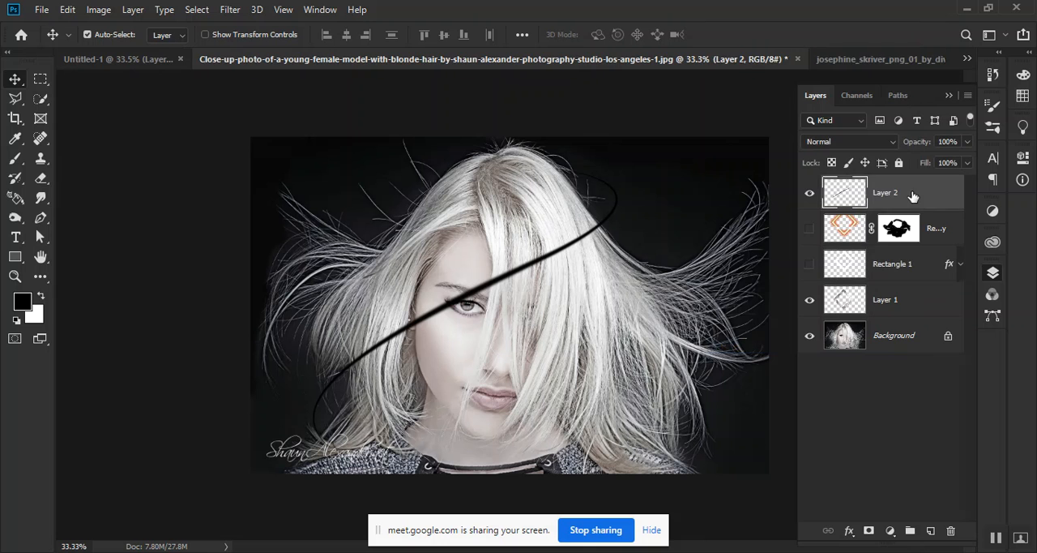
right_click(918, 197)
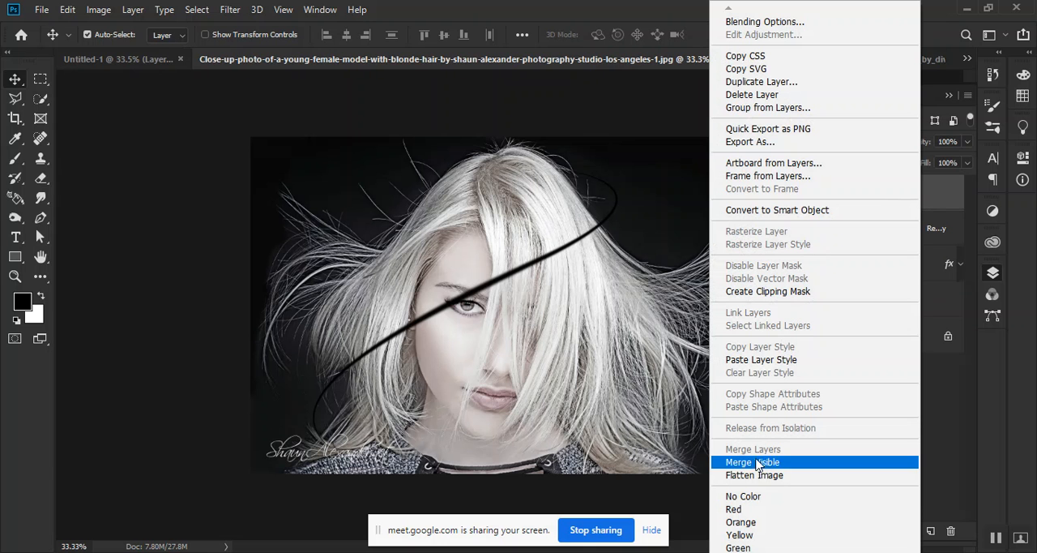
click(790, 360)
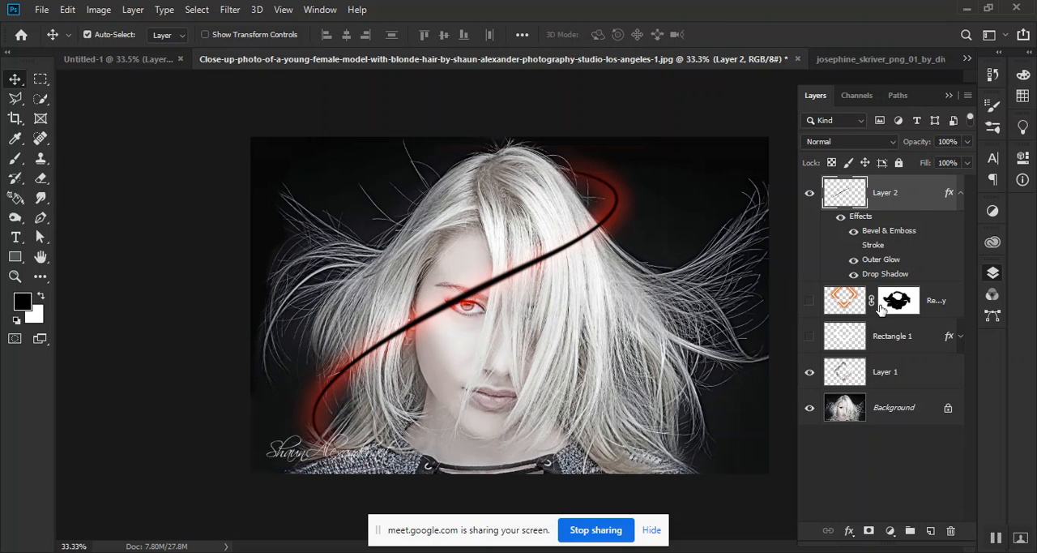
Enable a red (ff0000) stroke in Layer 2's layer style and turn off its drop shadow
key(h)
double_click(922, 197)
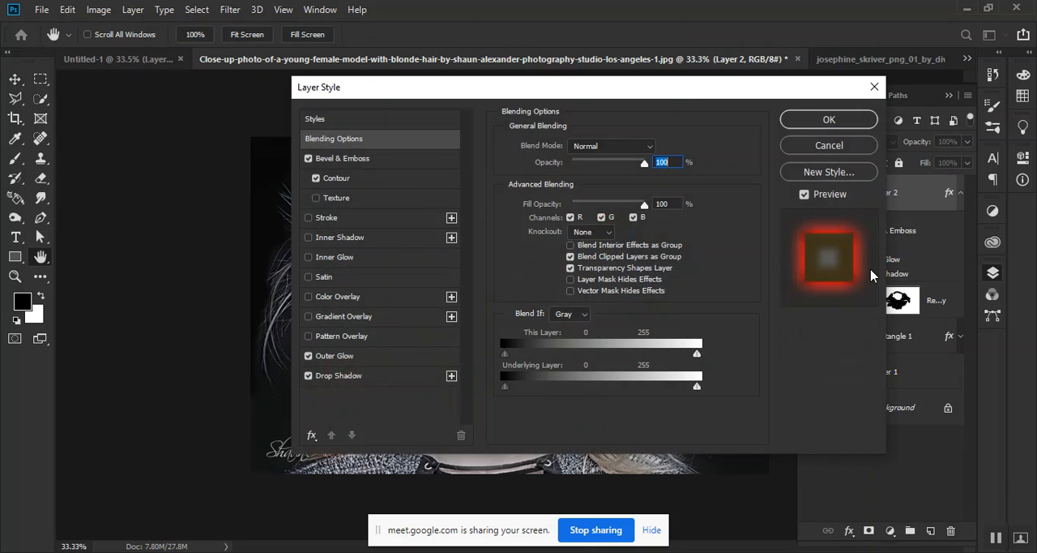
drag(670, 88, 935, 102)
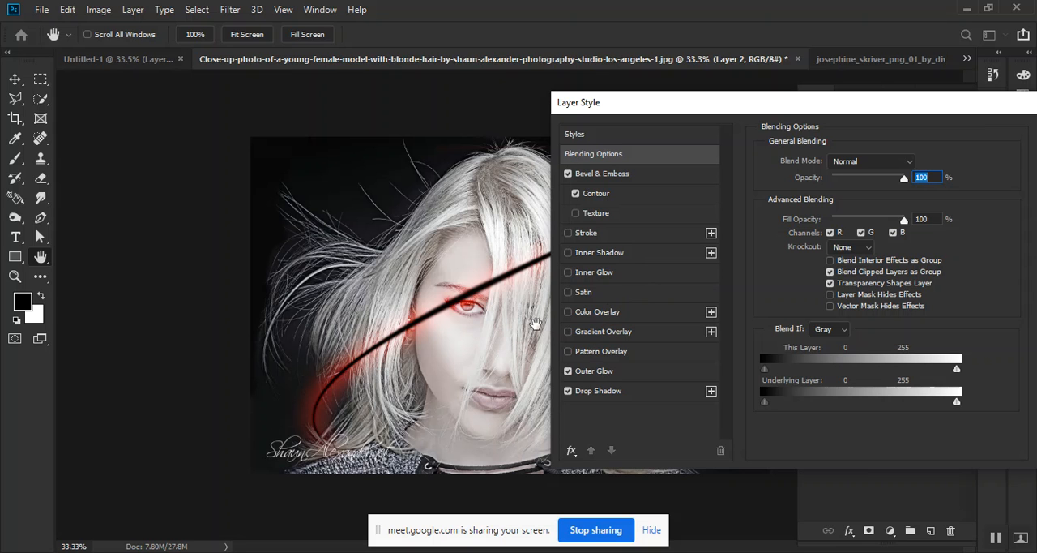
click(587, 232)
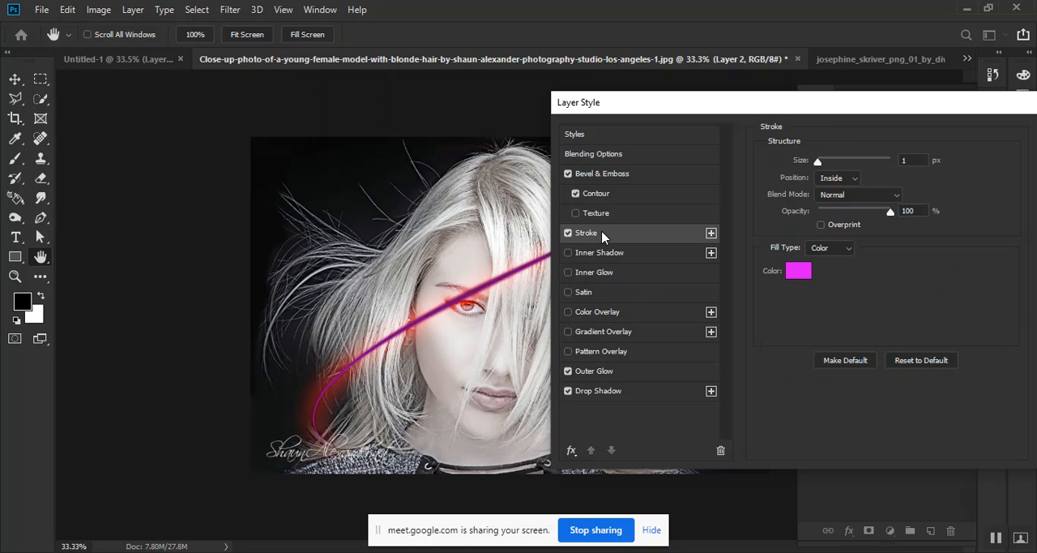
click(798, 271)
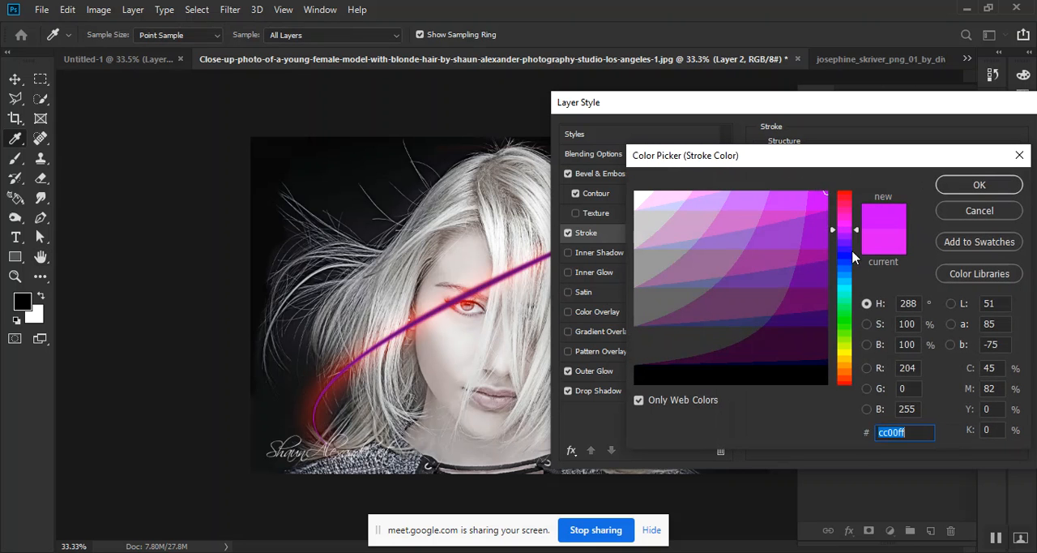
drag(853, 256, 847, 192)
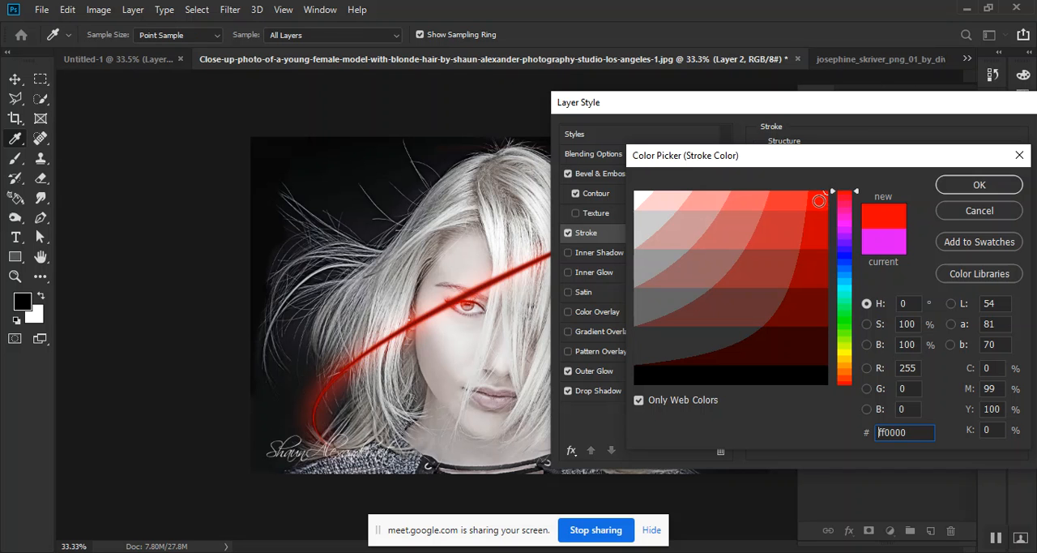
click(953, 191)
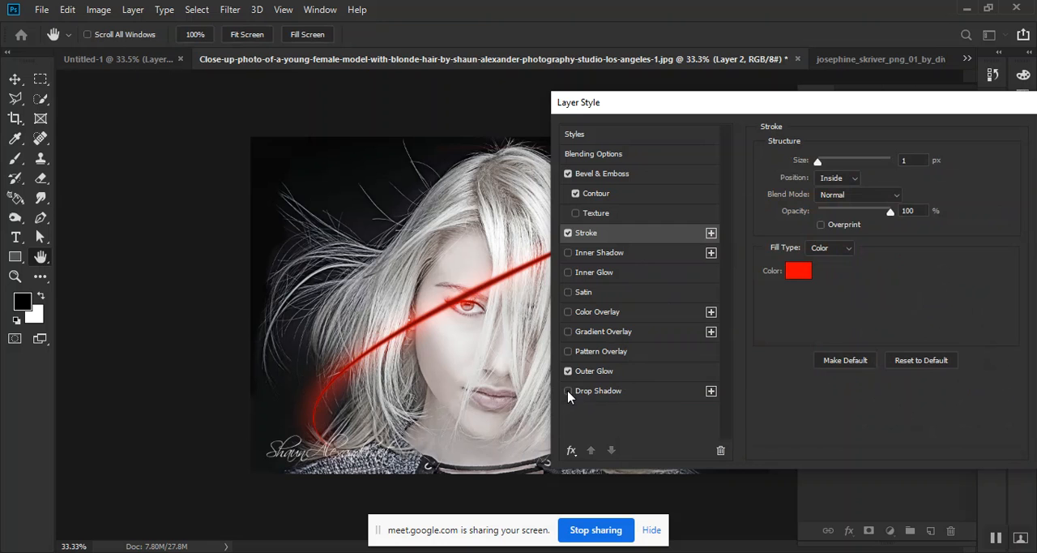
Set Layer 2's outer glow size to 79 px and its colour to magenta
click(633, 379)
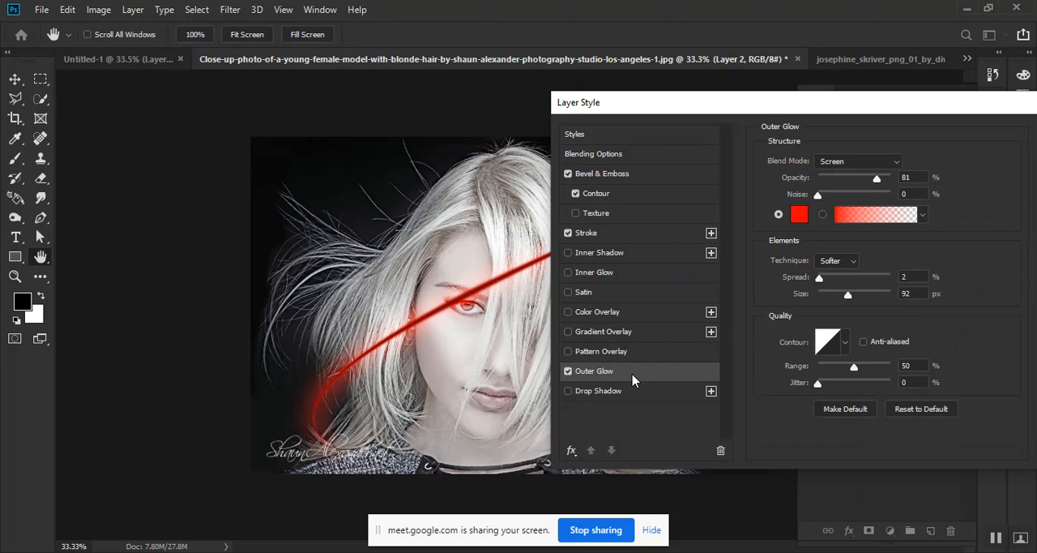
click(817, 199)
mouse_move(844, 296)
mouse_down()
mouse_move(858, 297)
mouse_move(845, 297)
mouse_up()
click(799, 214)
click(845, 217)
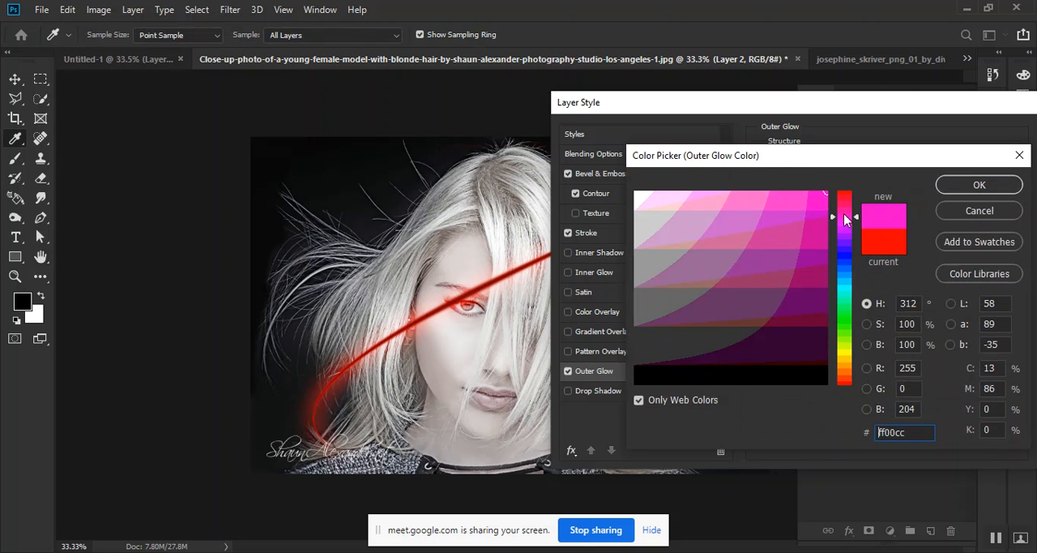
click(850, 224)
click(970, 188)
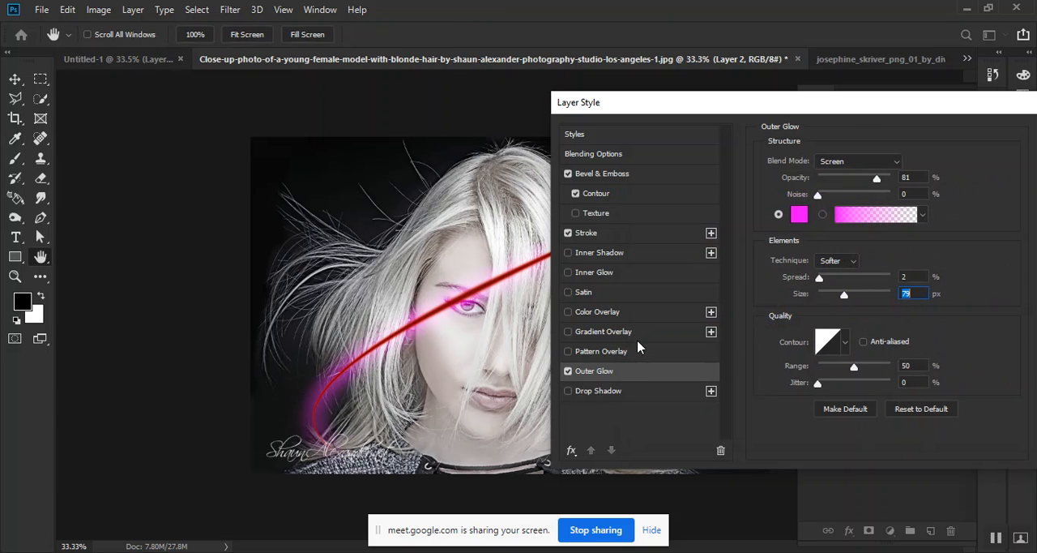
Add a second stroke effect in blue (0000ff) to Layer 2 and apply the layer style
click(677, 236)
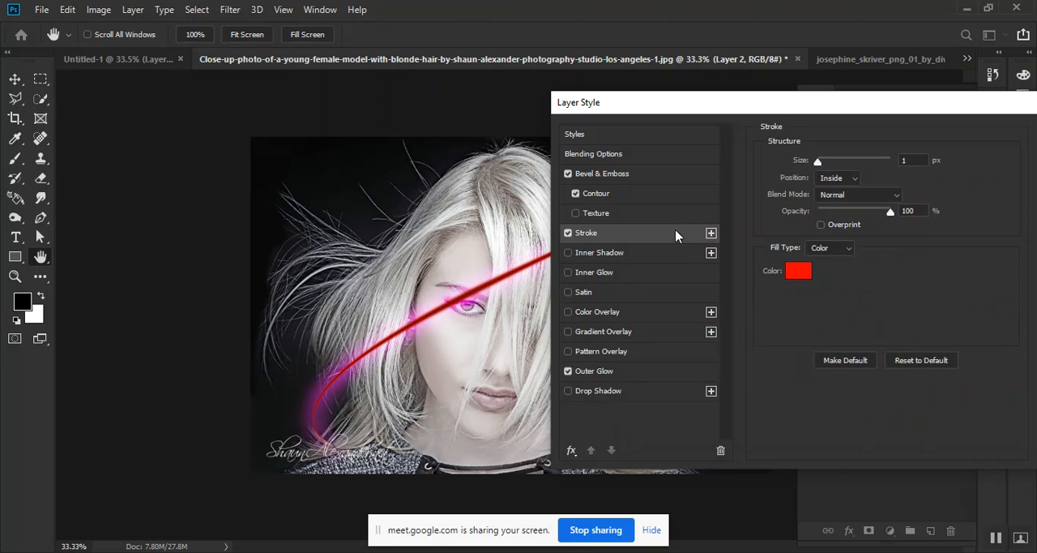
click(711, 232)
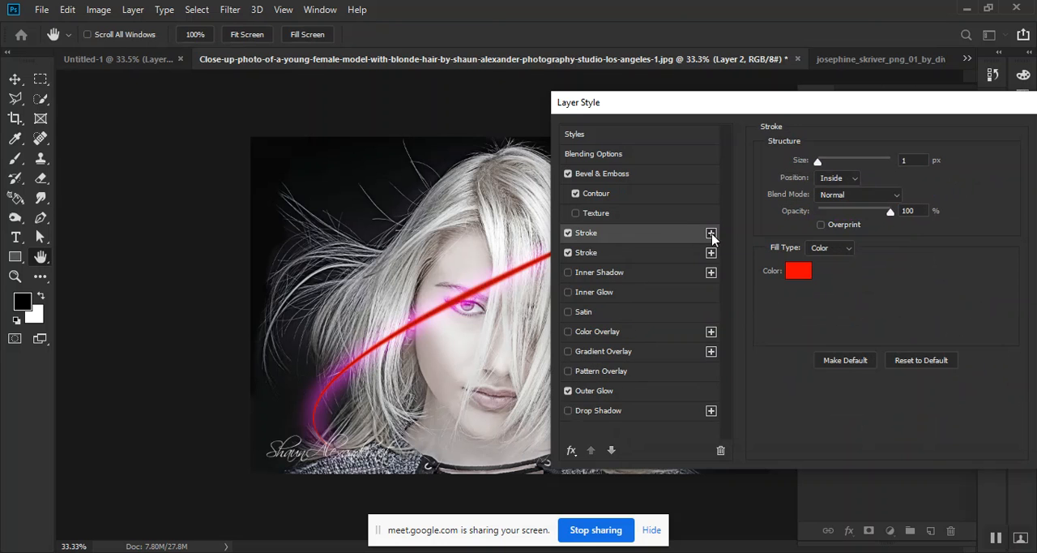
click(798, 270)
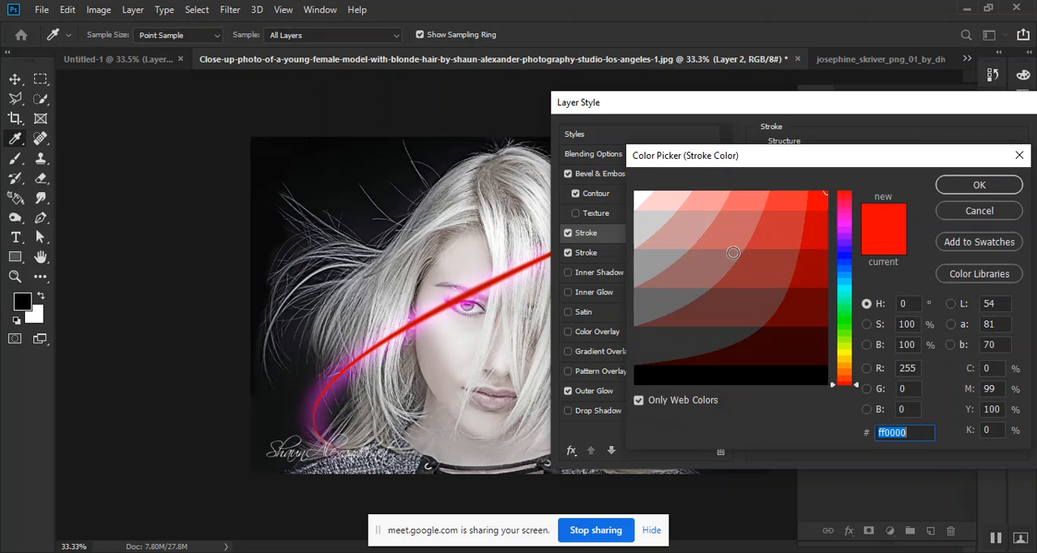
click(847, 222)
drag(849, 222, 850, 257)
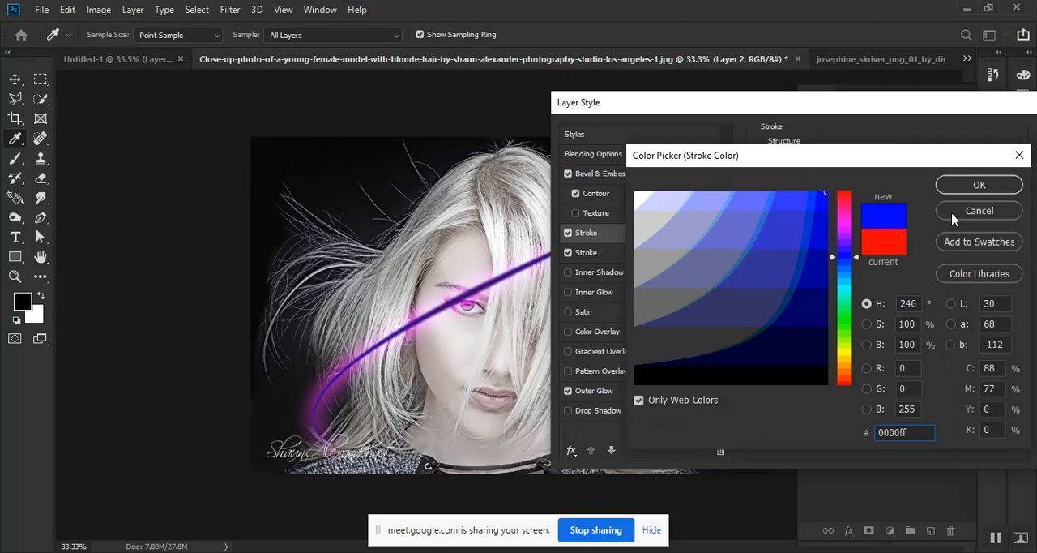
click(975, 188)
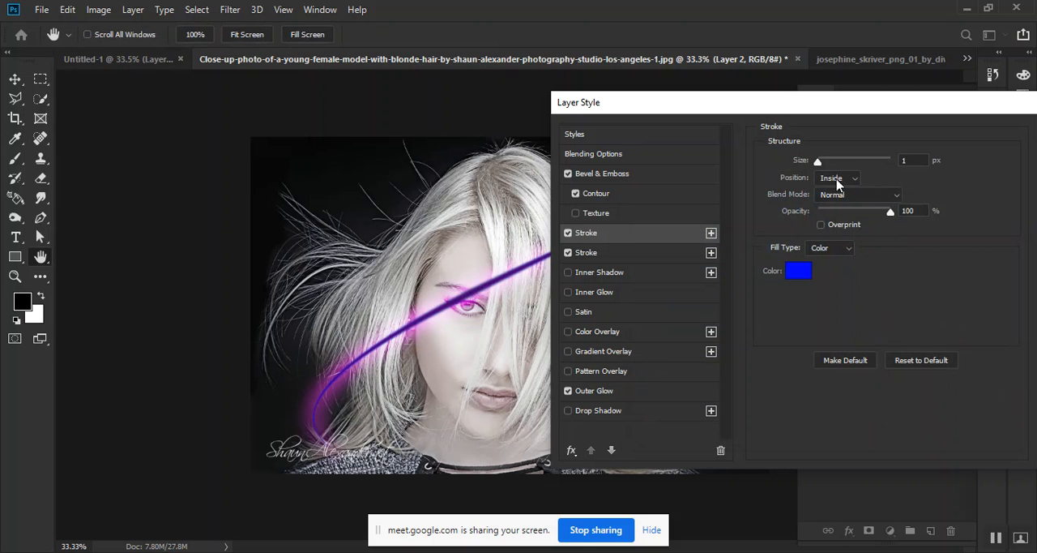
mouse_move(818, 163)
mouse_down()
mouse_move(845, 161)
mouse_move(817, 162)
mouse_up()
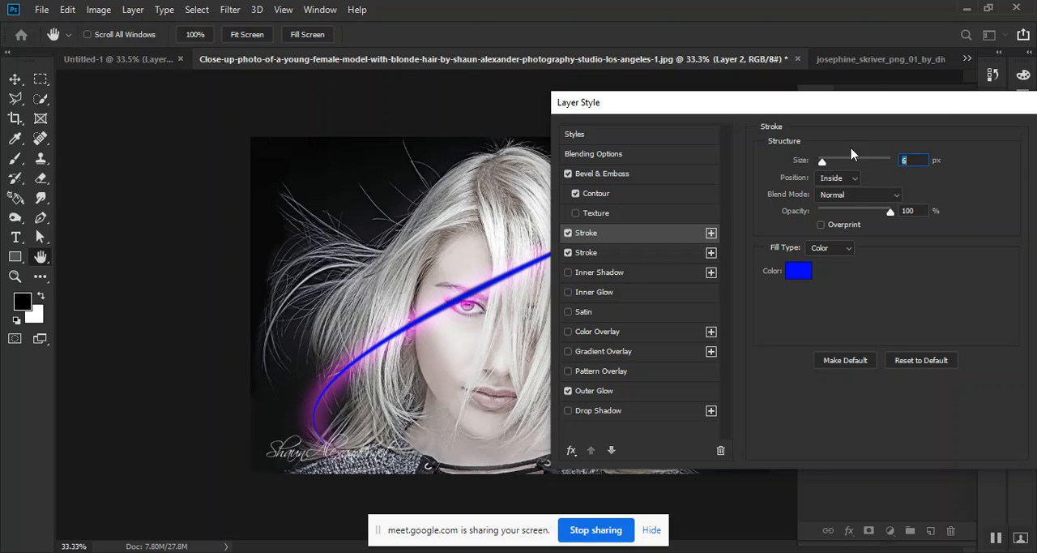
drag(861, 106, 680, 112)
click(873, 149)
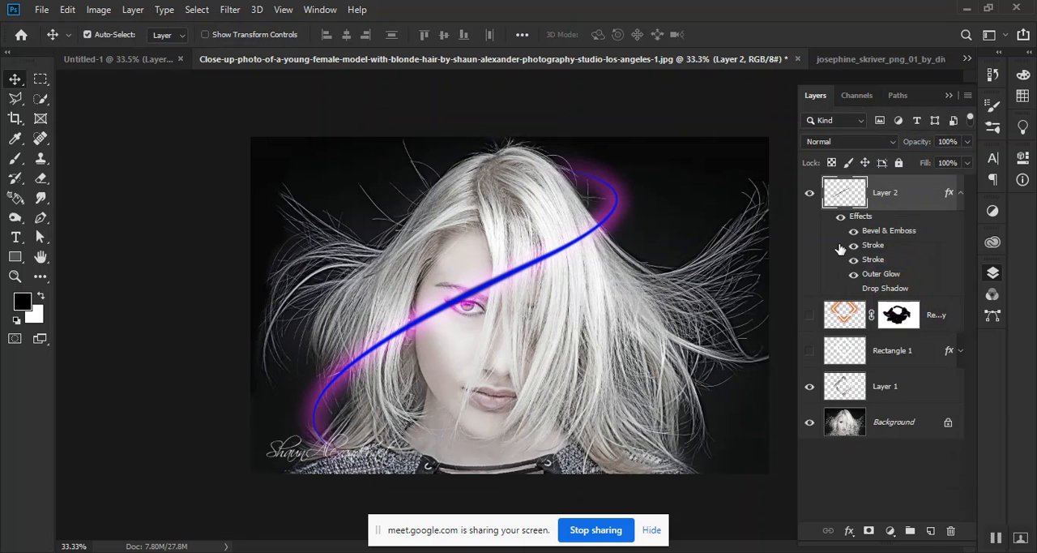
Reopen Layer 2's layer style to check its Bevel & Emboss settings, then close it
double_click(930, 199)
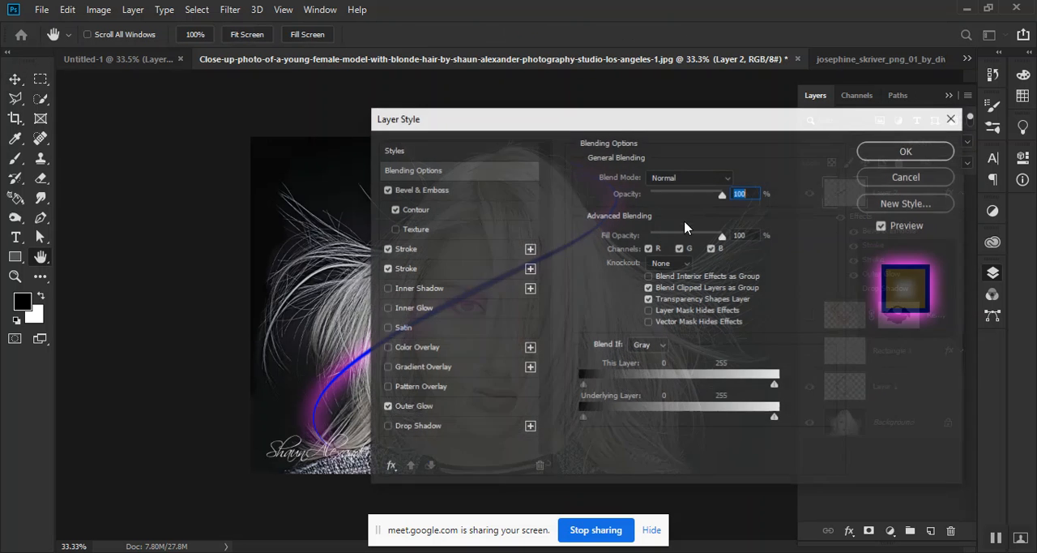
drag(551, 129, 654, 127)
click(581, 192)
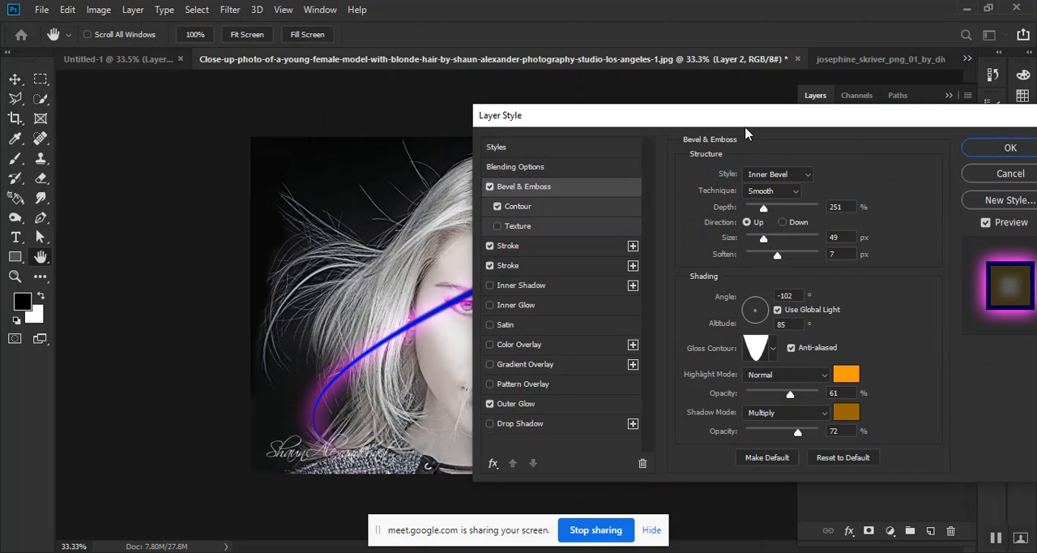
drag(745, 129, 486, 164)
click(749, 194)
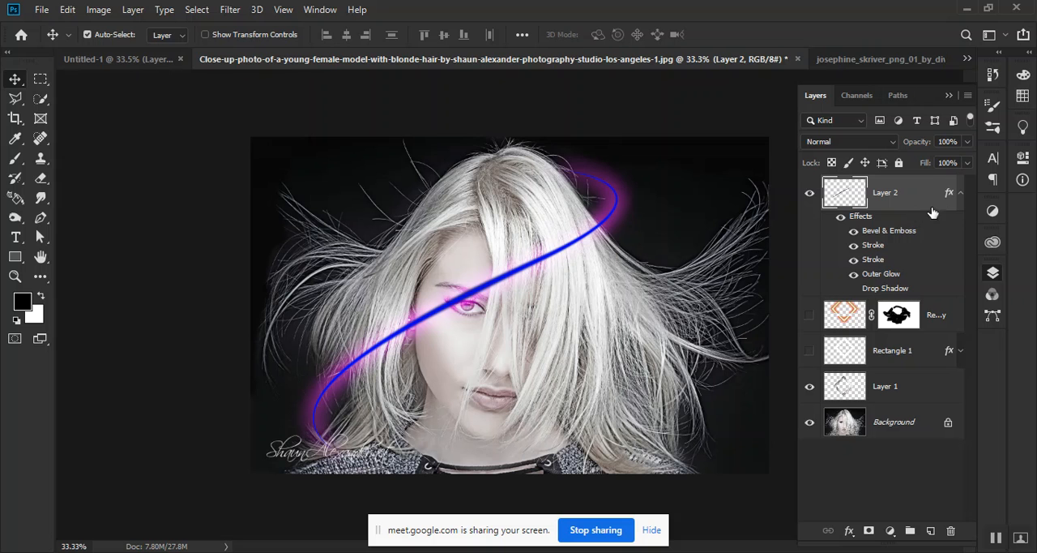
Collapse Layer 2's effects list and try out blend modes such as Dissolve and Color Burn on the layer
click(960, 193)
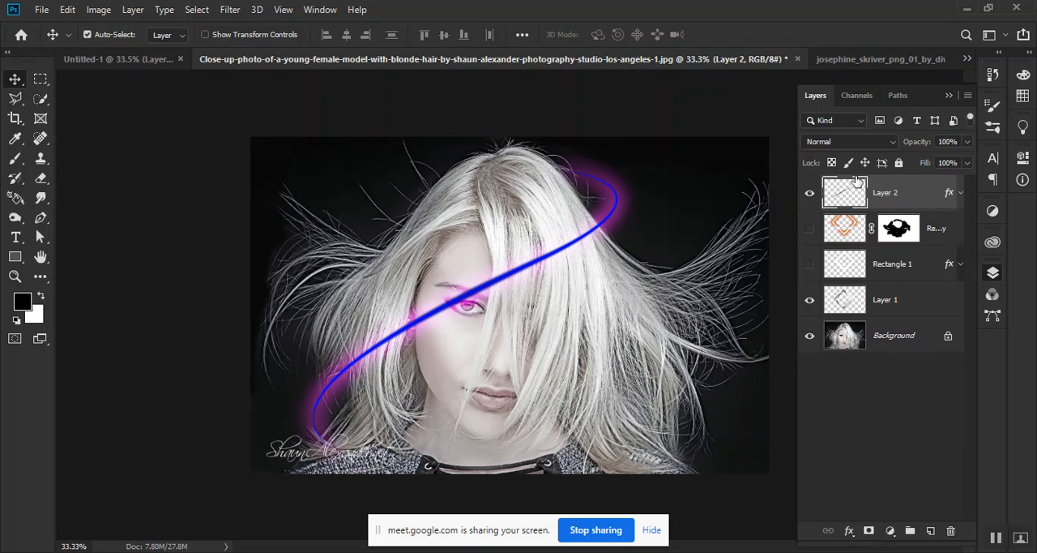
click(844, 142)
click(844, 142)
scroll(845, 142, down, 1)
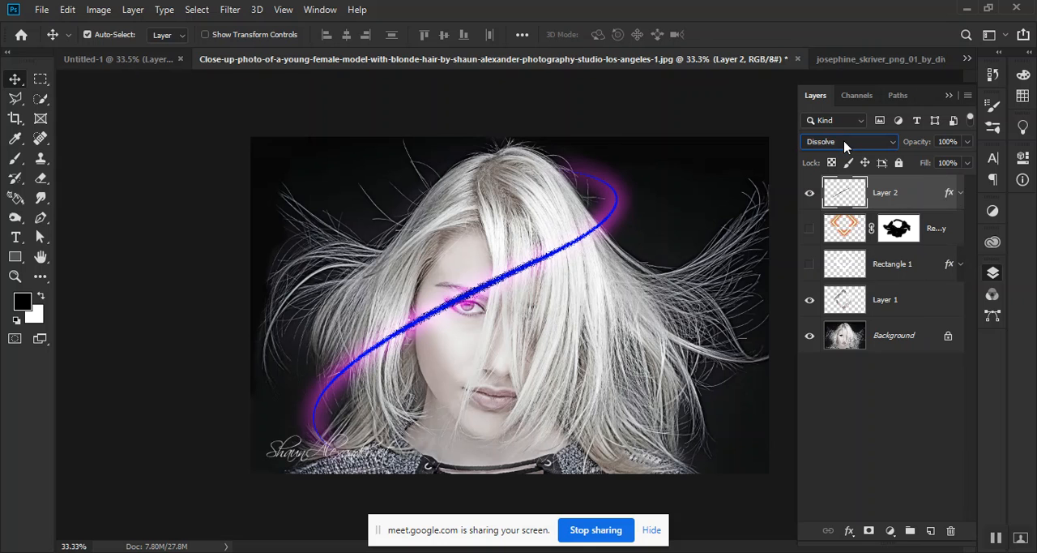
scroll(844, 142, down, 2)
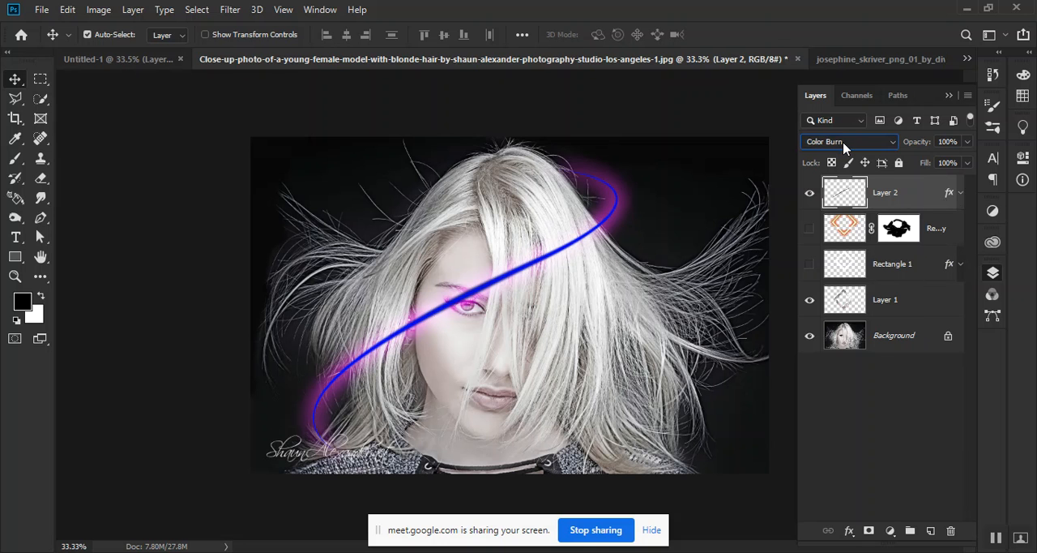
scroll(844, 145, down, 2)
scroll(844, 145, down, 2)
scroll(844, 145, down, 2)
Rasterize the layer style of Layer 2
right_click(927, 203)
click(937, 203)
right_click(935, 196)
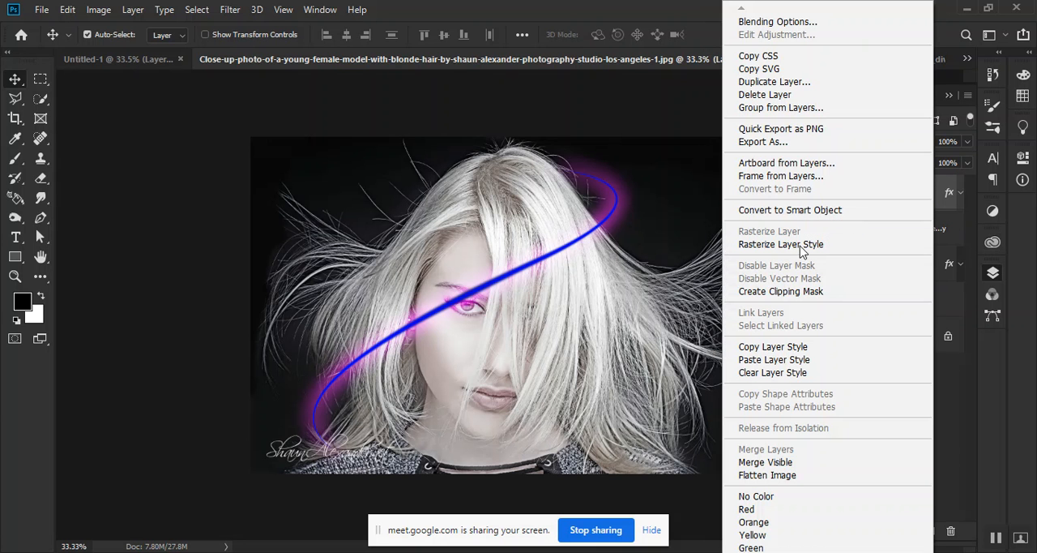
click(798, 244)
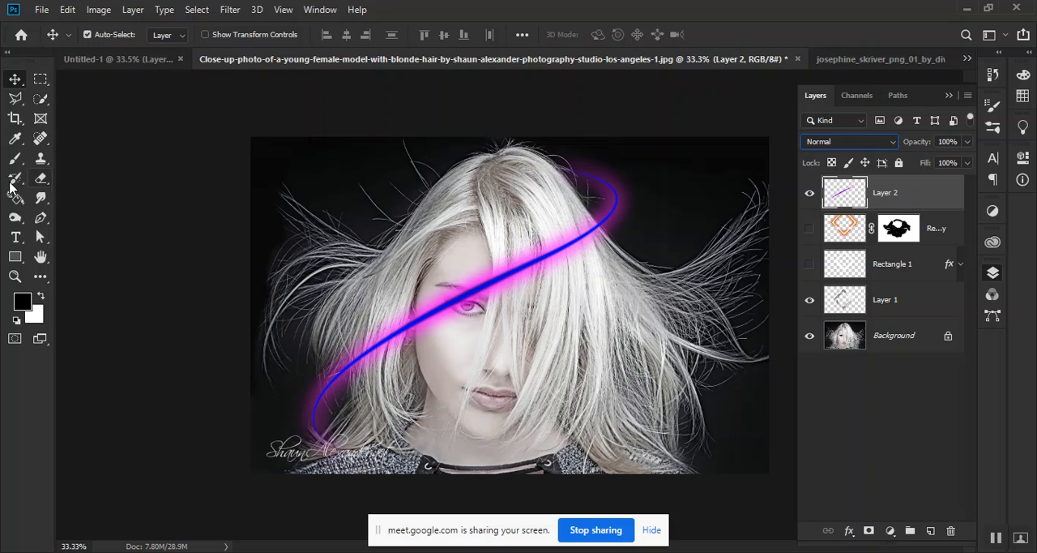
Add a layer mask to Layer 2 and hide the light line across the face and hair with a soft 95 px black brush
click(868, 530)
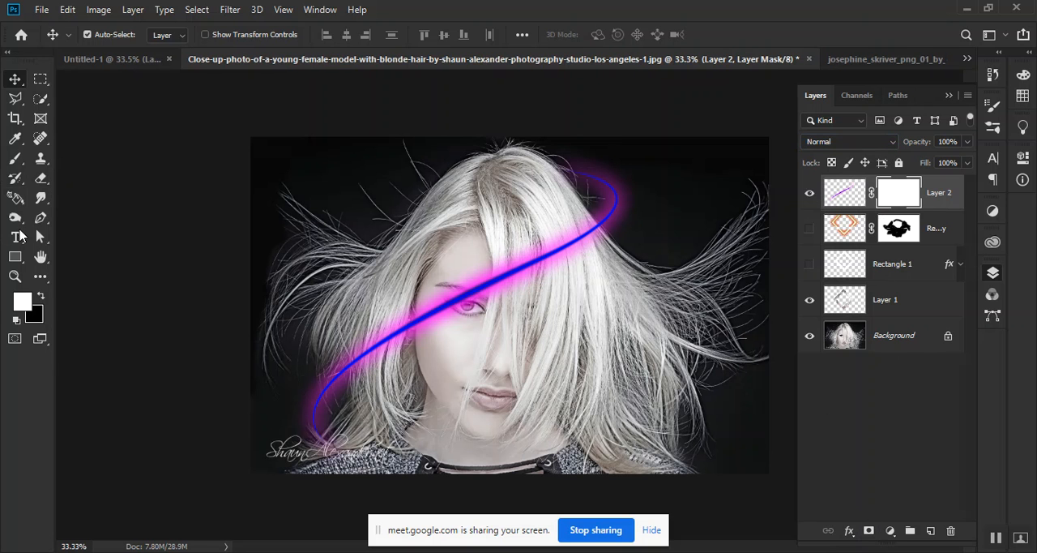
click(15, 158)
right_click(487, 287)
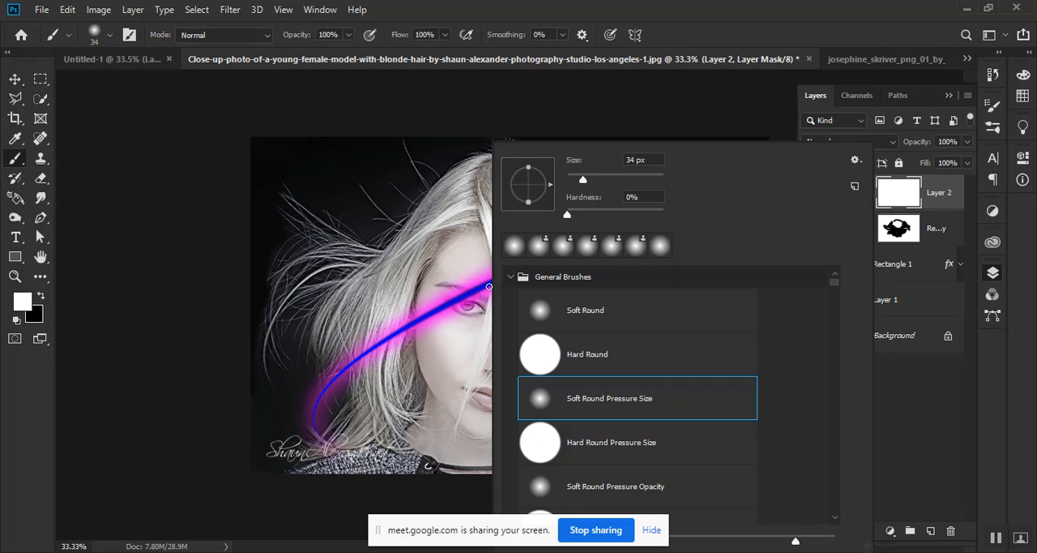
drag(583, 178, 607, 178)
key(Return)
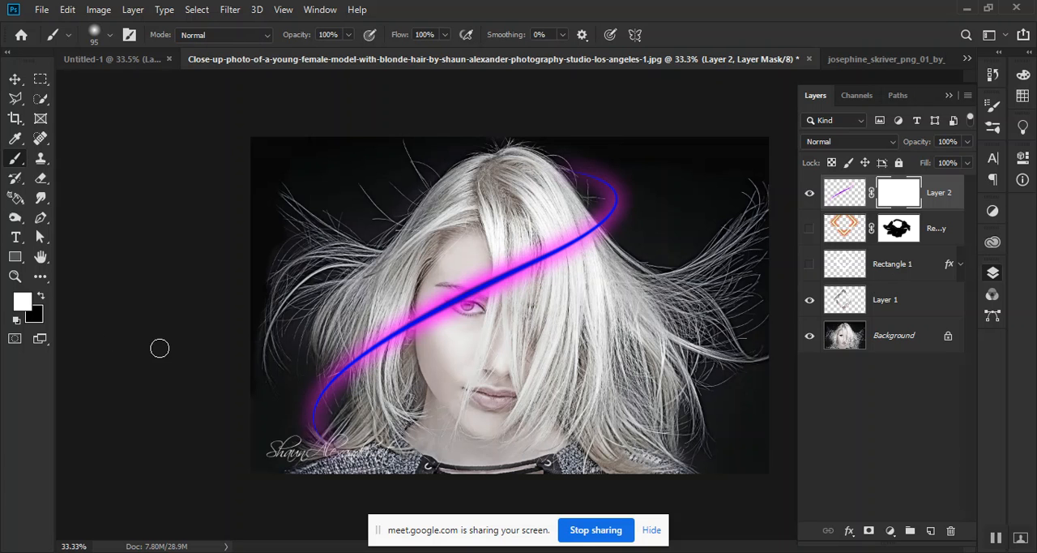
click(42, 296)
mouse_move(451, 304)
mouse_down()
mouse_move(566, 244)
mouse_move(538, 274)
mouse_move(548, 229)
mouse_move(533, 253)
mouse_move(498, 253)
mouse_move(453, 273)
mouse_move(591, 233)
mouse_move(579, 234)
mouse_move(602, 247)
mouse_move(581, 232)
mouse_move(555, 273)
mouse_move(508, 287)
mouse_move(458, 323)
mouse_move(458, 289)
mouse_move(450, 321)
mouse_move(450, 298)
mouse_move(444, 309)
mouse_move(431, 305)
mouse_move(423, 327)
mouse_move(425, 309)
mouse_move(433, 355)
mouse_up()
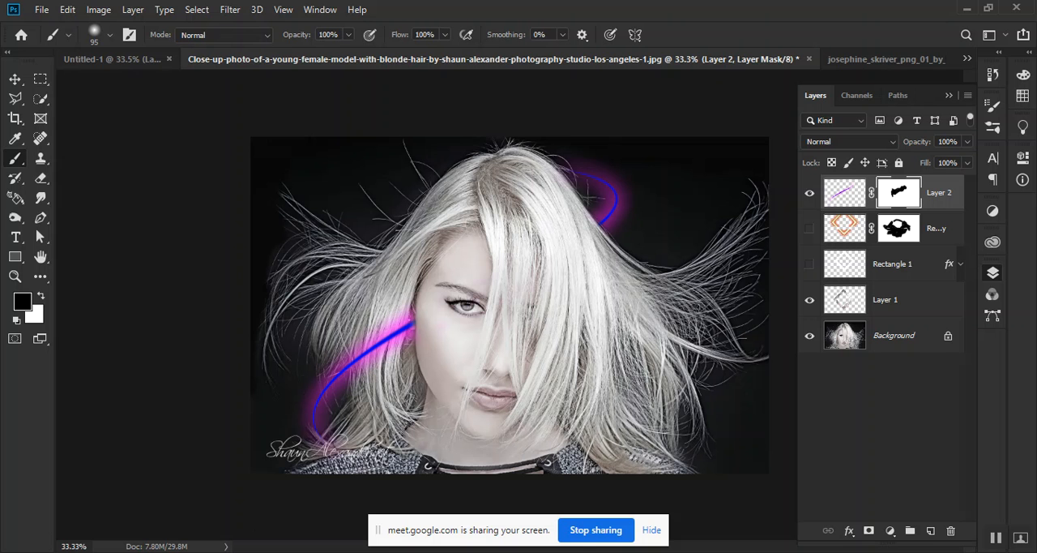
Switch to Chrome, load YouTube in the tab showing the Freelancer online jobs, and dismiss the presenting notification
mouse_move(233, 539)
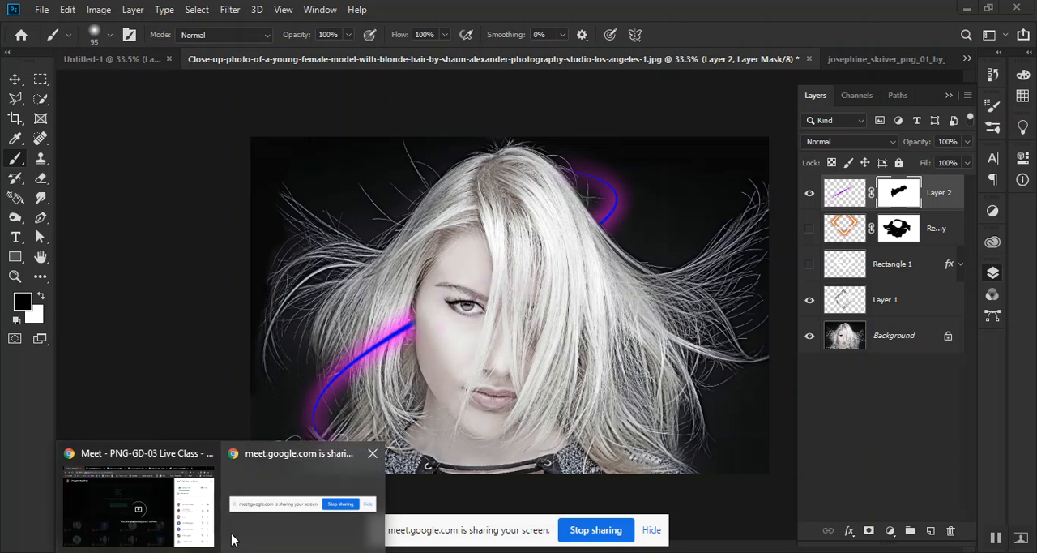
click(166, 531)
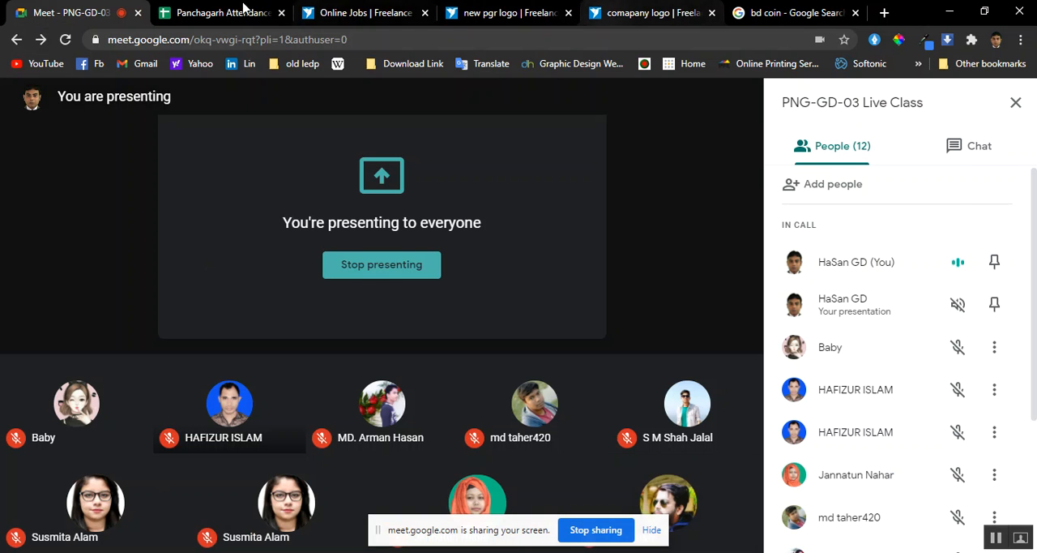
click(386, 7)
click(41, 63)
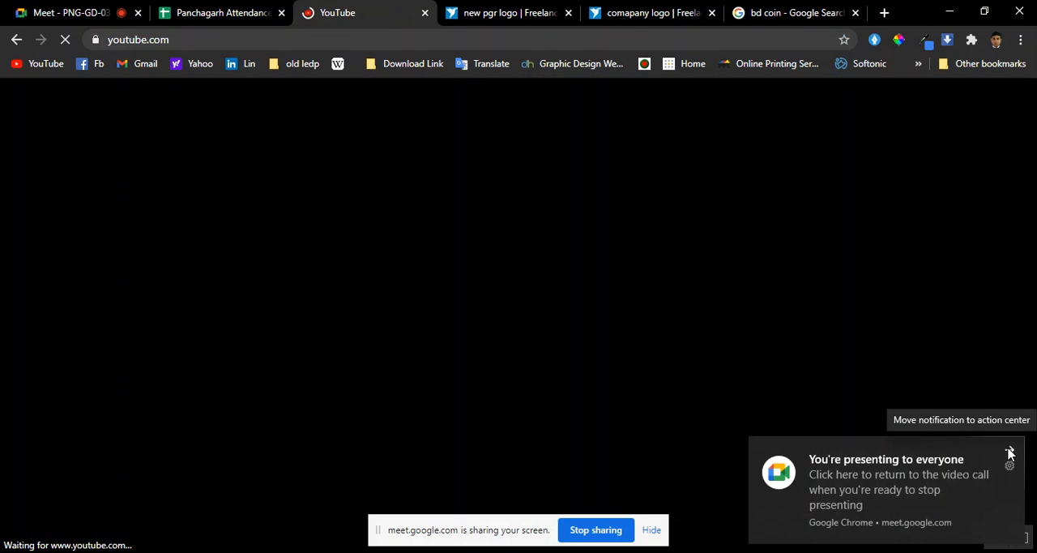
click(1010, 455)
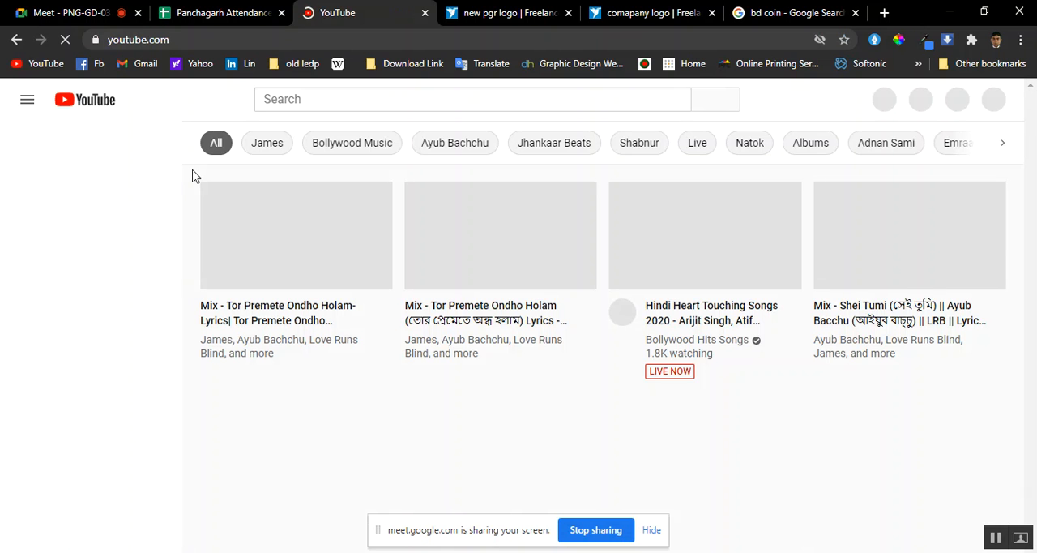
Search YouTube for "light effect in photoshop"
click(289, 99)
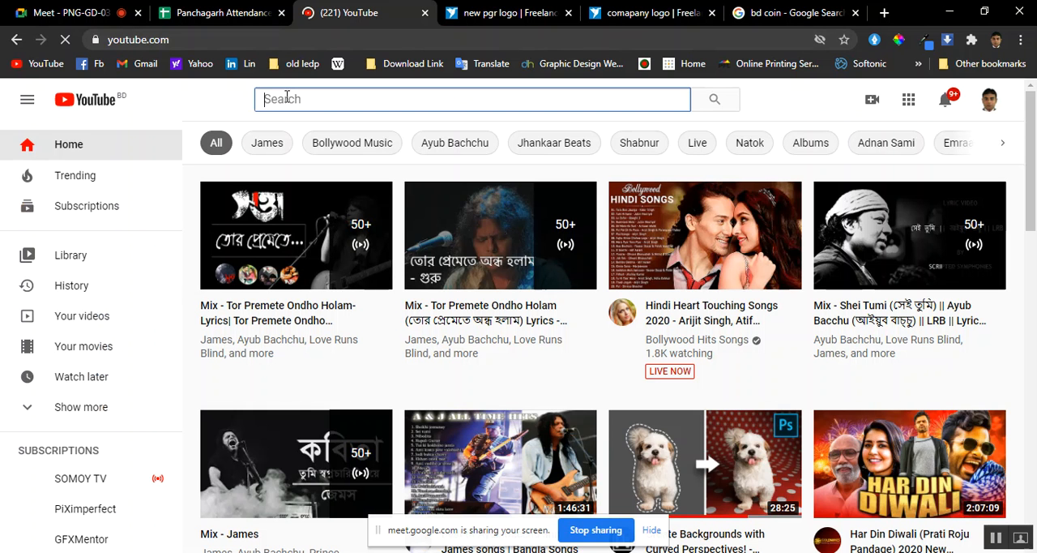
text(li)
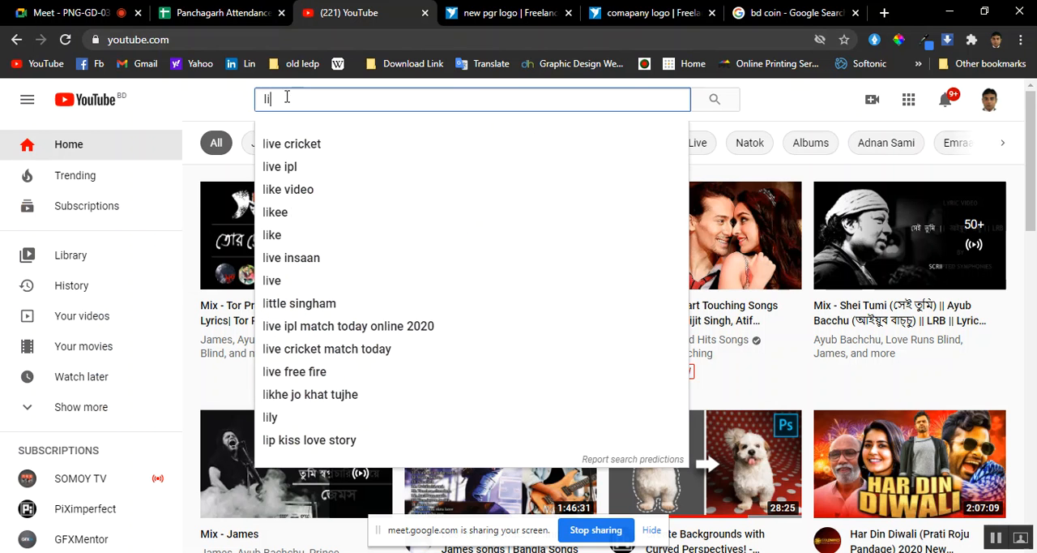
text(ght)
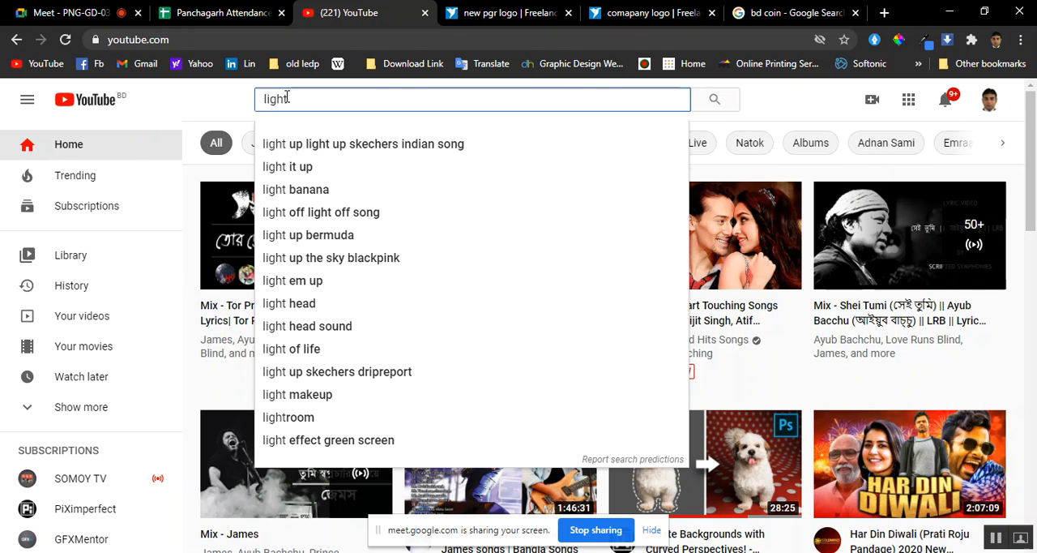
text( eff)
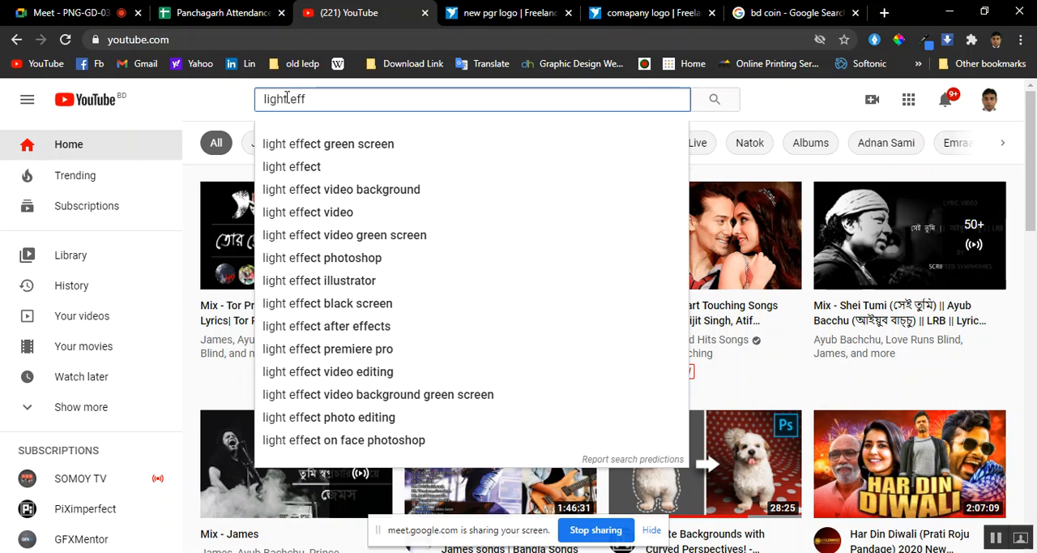
text(ect)
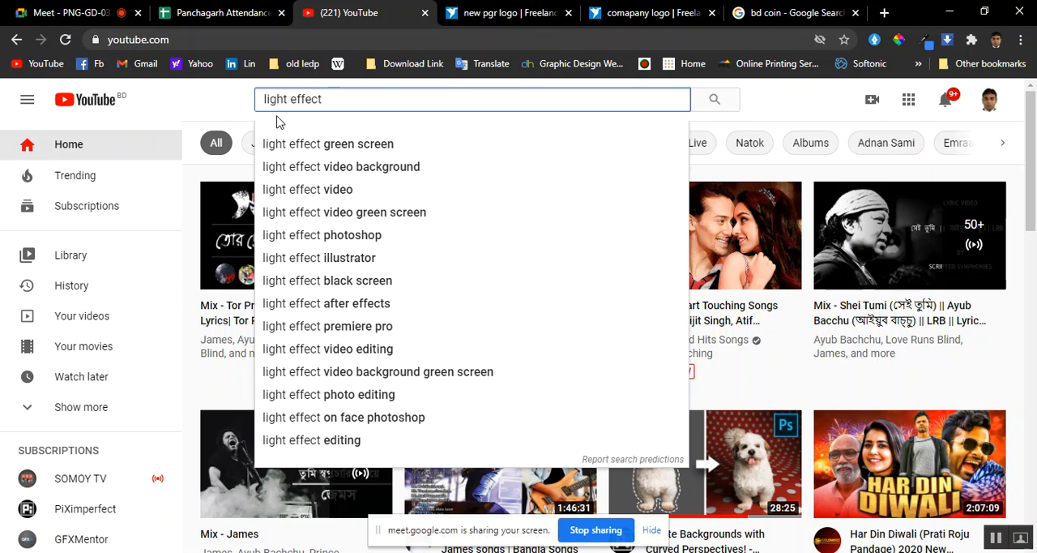
text( in)
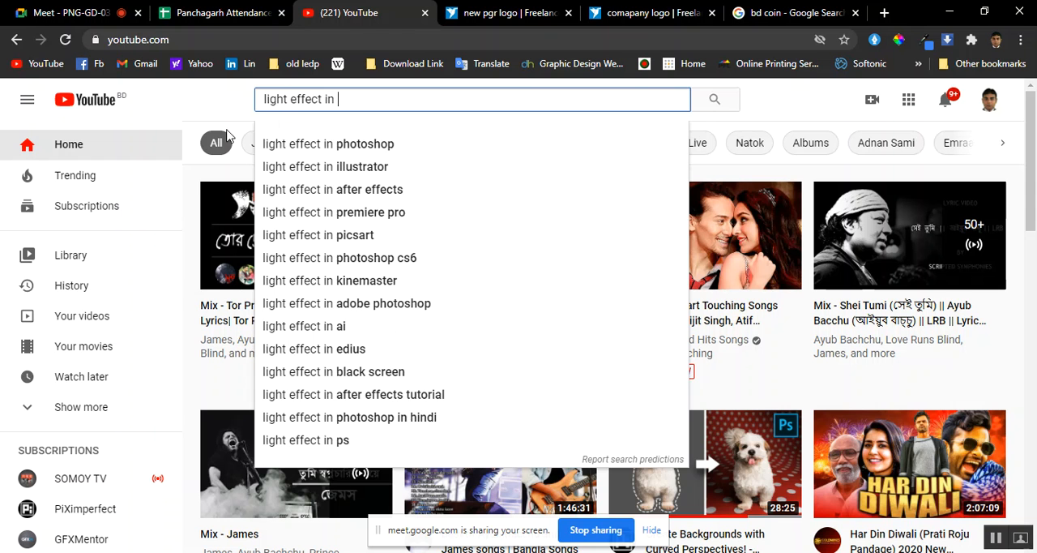
click(339, 144)
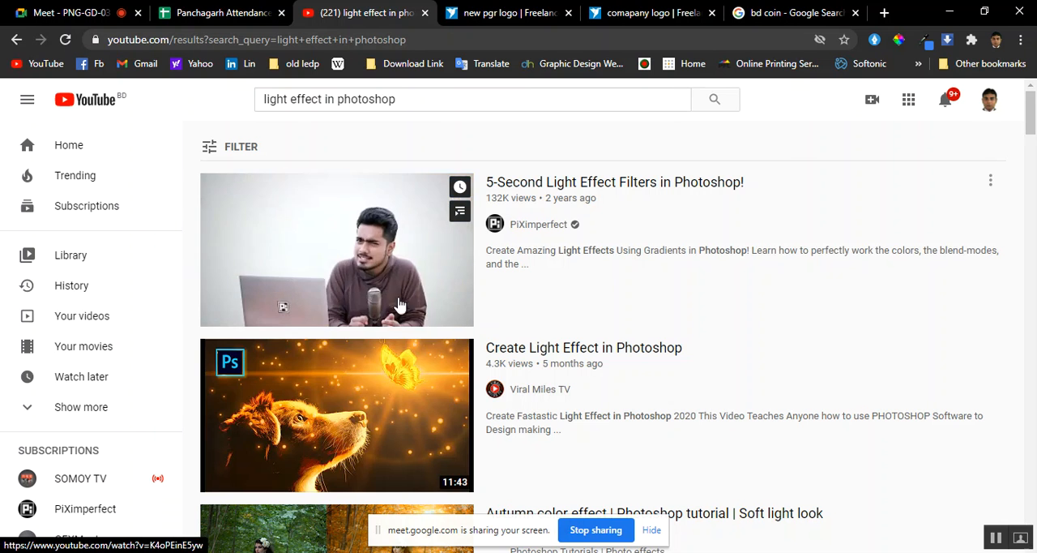
Look through the light effect search results for suitable Photoshop glow and neon tutorials
scroll(397, 405, down, 6)
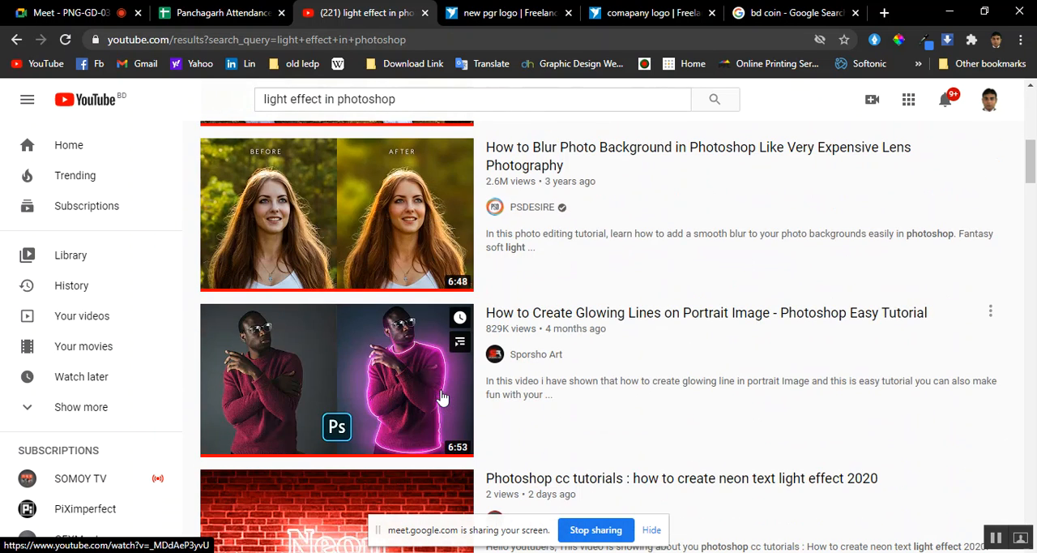
scroll(359, 394, down, 1)
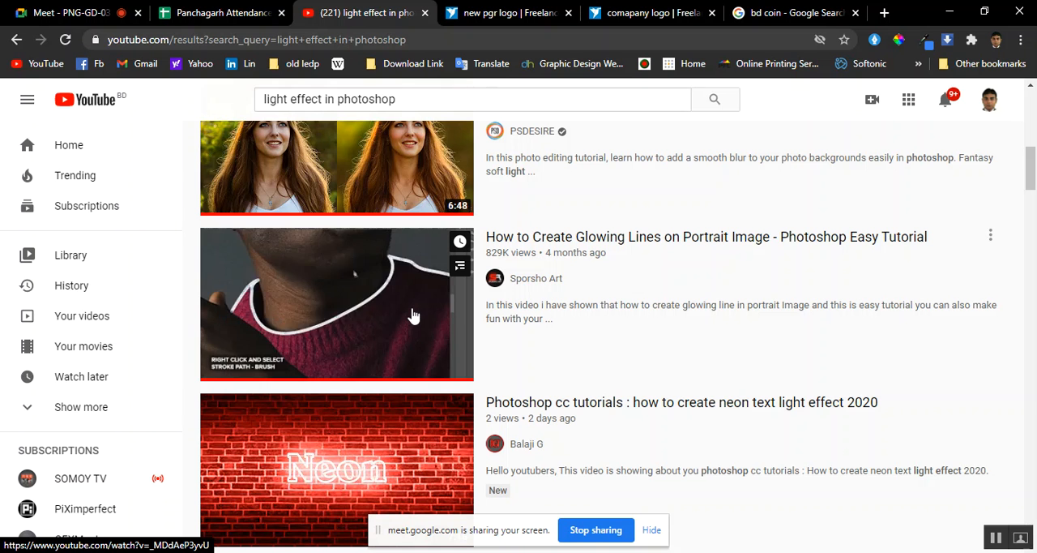
scroll(413, 314, down, 5)
scroll(413, 315, down, 6)
scroll(412, 314, down, 4)
scroll(412, 315, down, 2)
scroll(382, 308, up, 4)
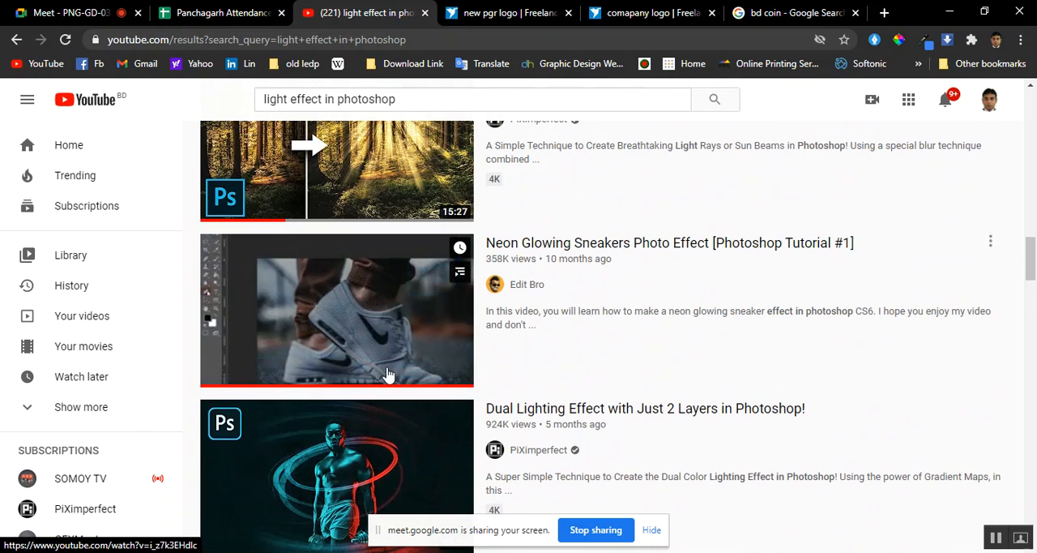
scroll(357, 340, down, 3)
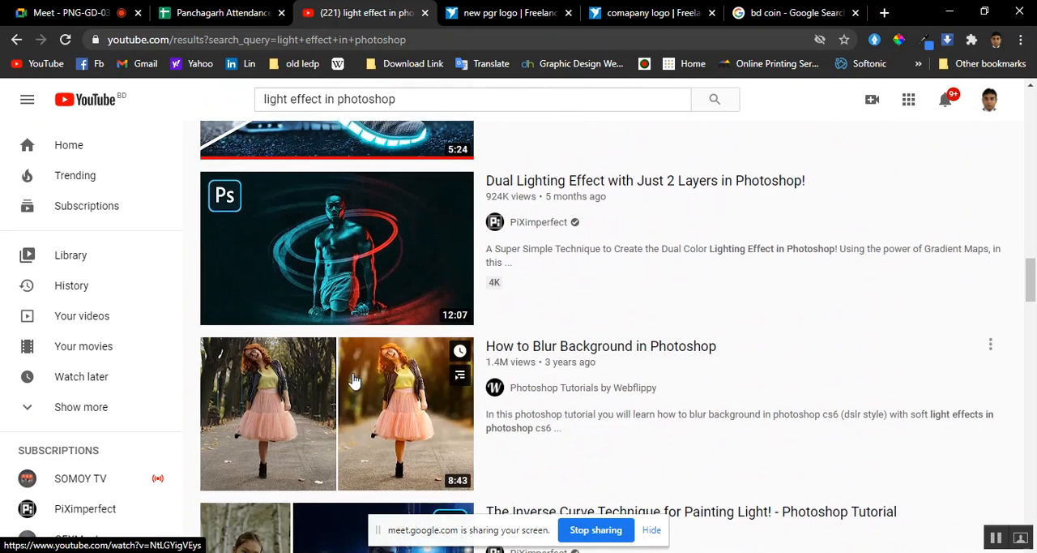
scroll(361, 283, down, 2)
scroll(362, 284, down, 4)
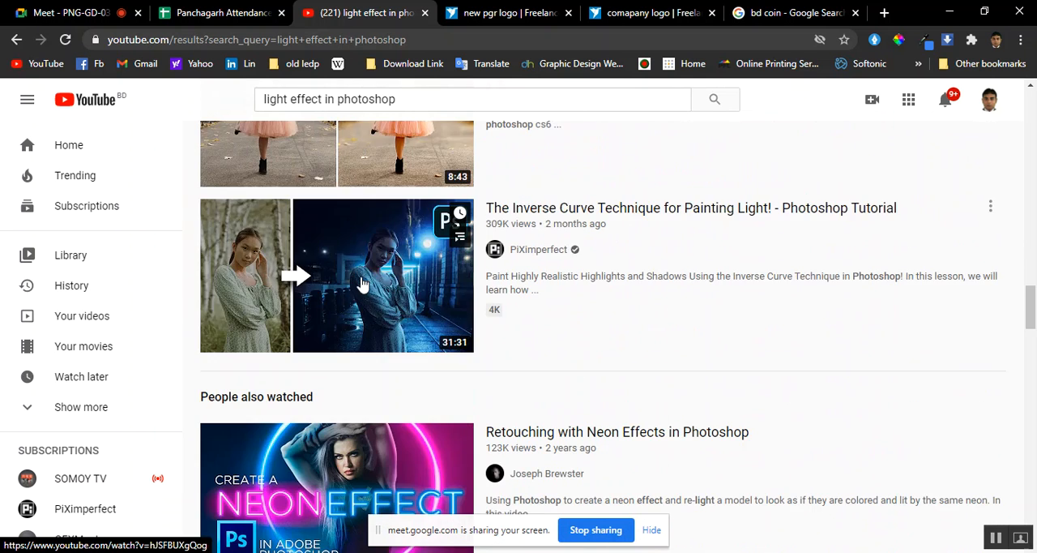
scroll(371, 338, down, 3)
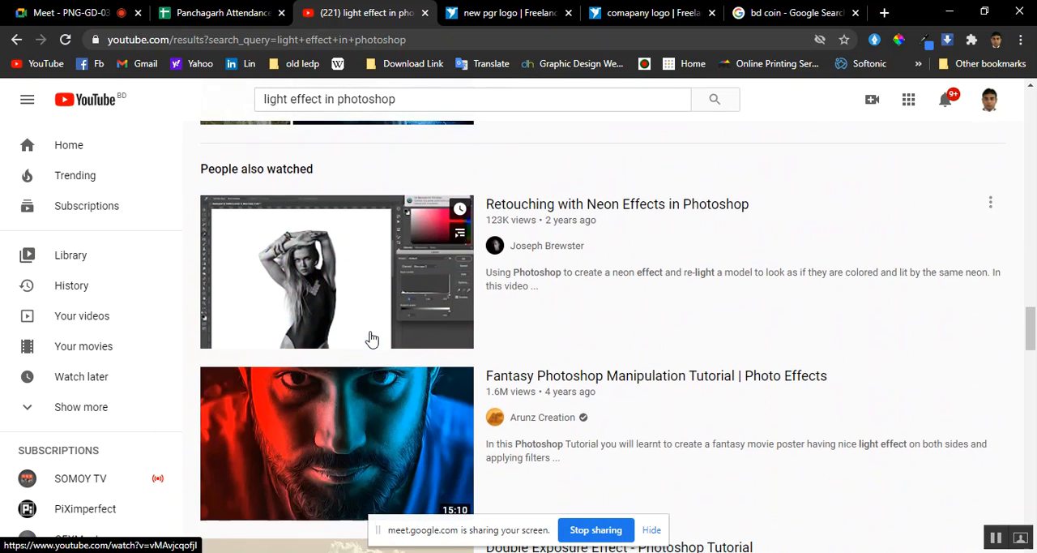
scroll(371, 339, down, 3)
scroll(370, 338, up, 12)
scroll(242, 300, up, 5)
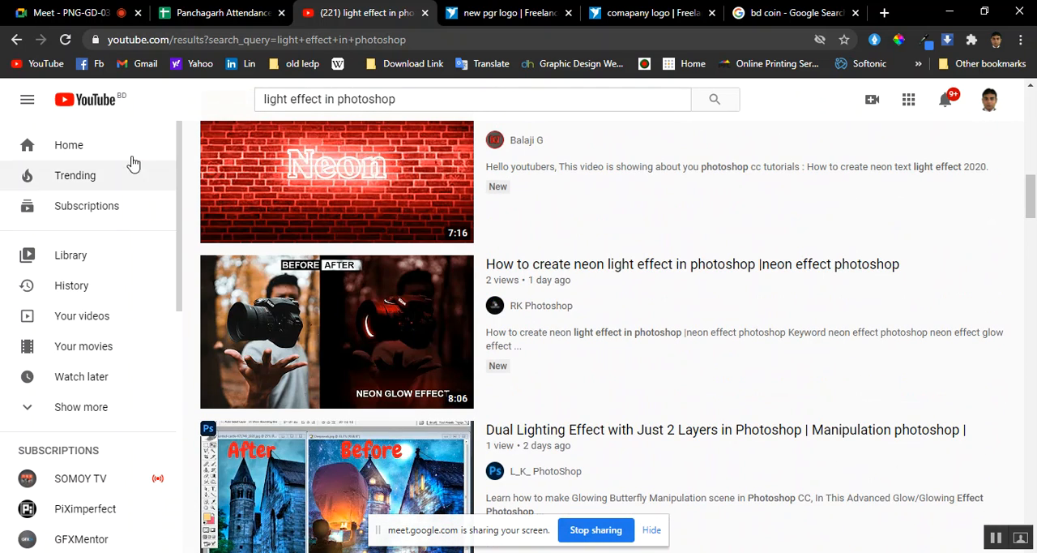
Change the YouTube search to the suggested "lens flare effect in photoshop"
drag(286, 99, 267, 99)
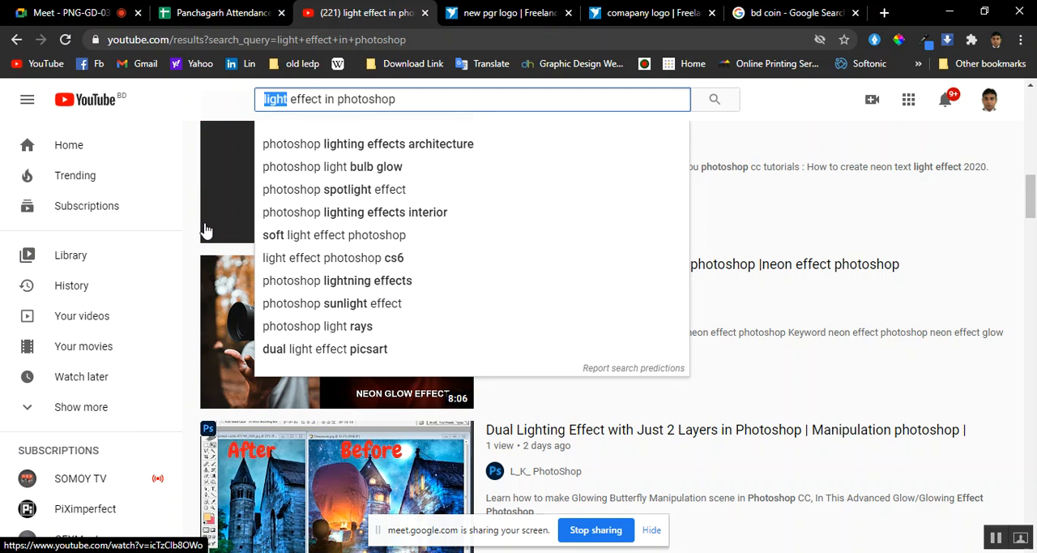
text(lan)
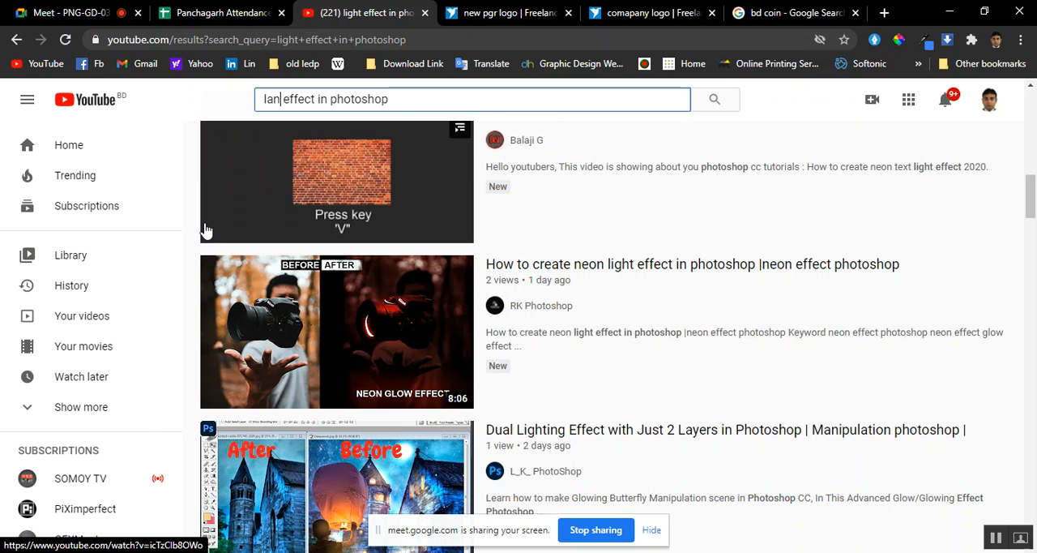
text(c)
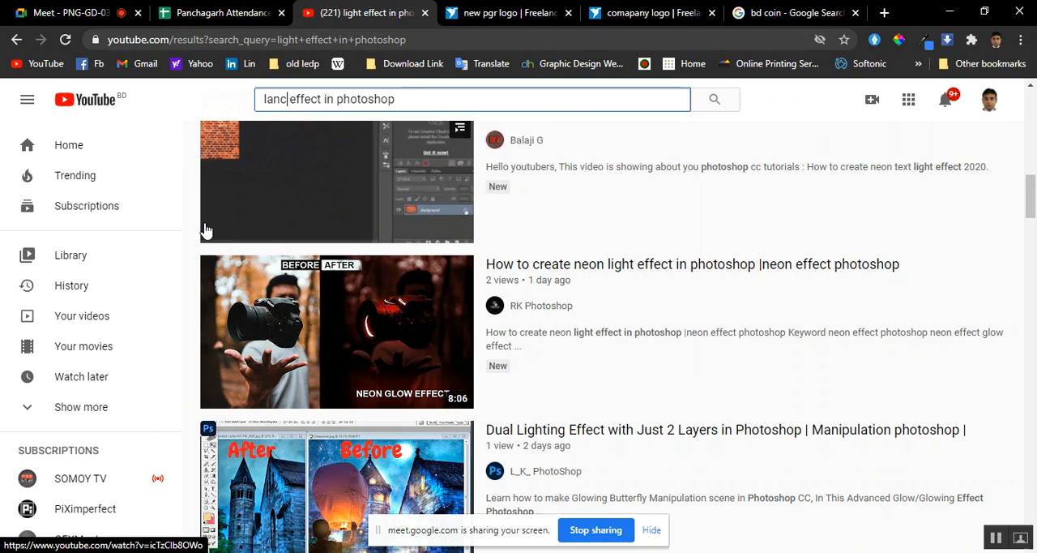
text(e )
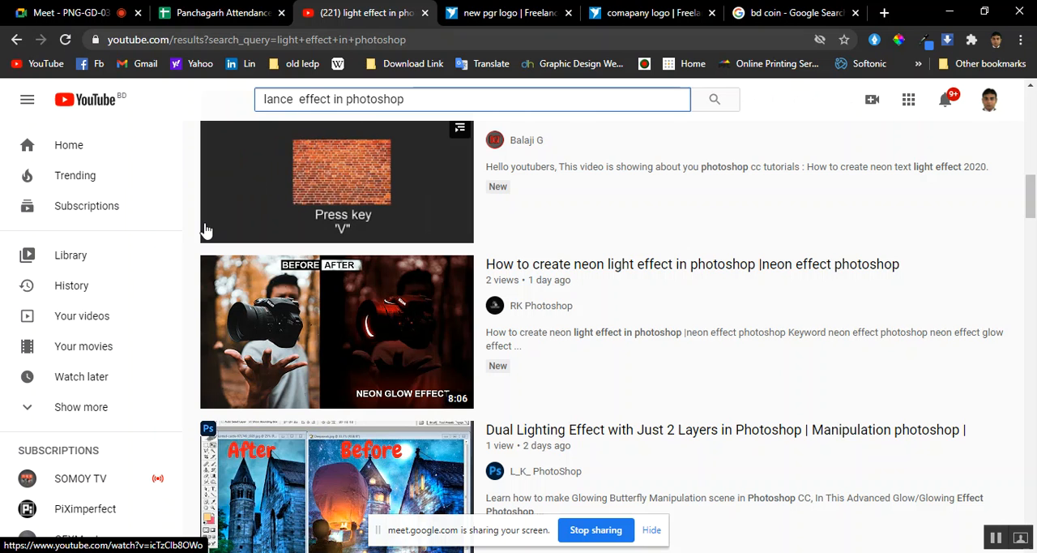
text(fl)
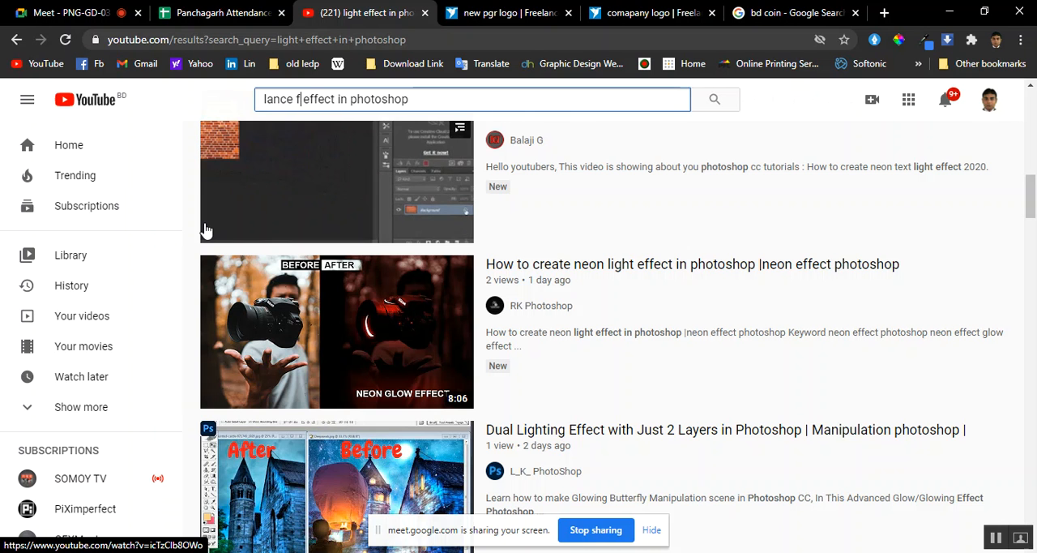
text(ar)
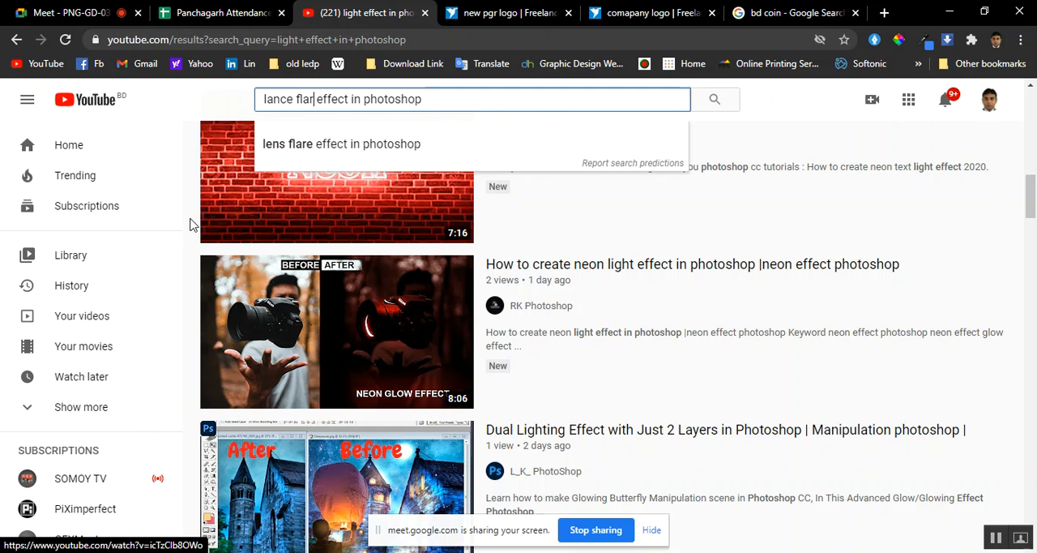
click(351, 144)
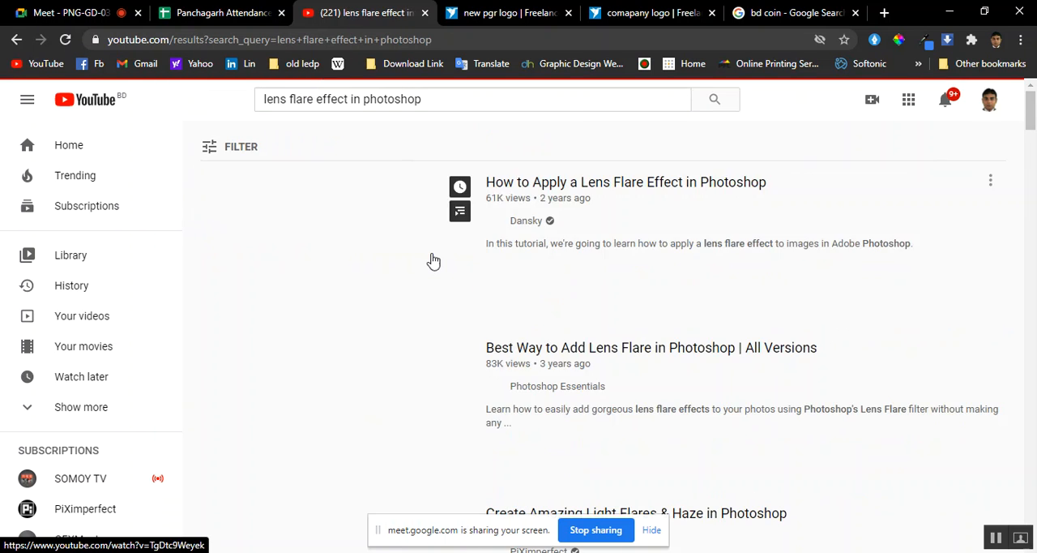
Look through the YouTube search results for Photoshop lens flare effect tutorials
scroll(348, 371, down, 7)
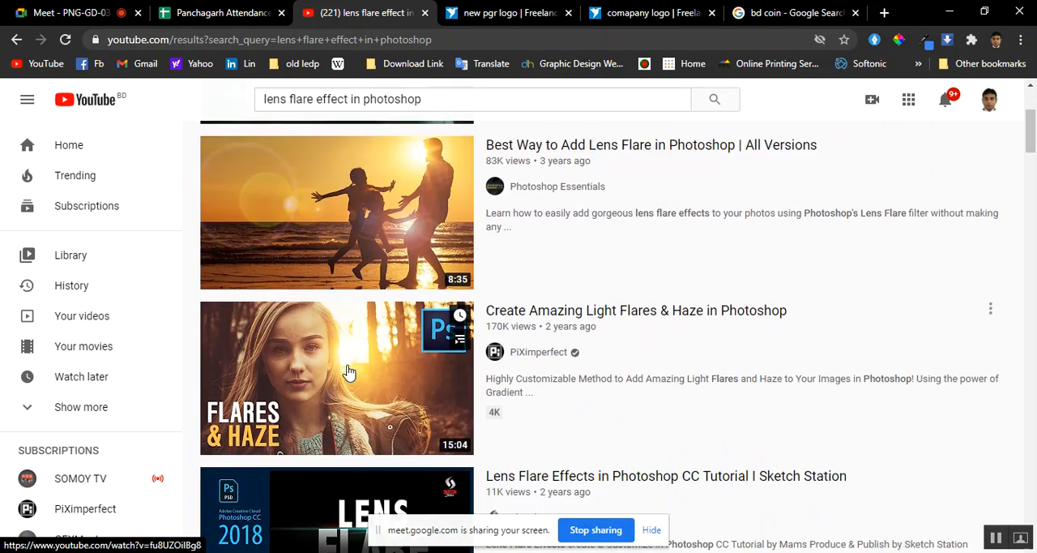
scroll(350, 365, down, 5)
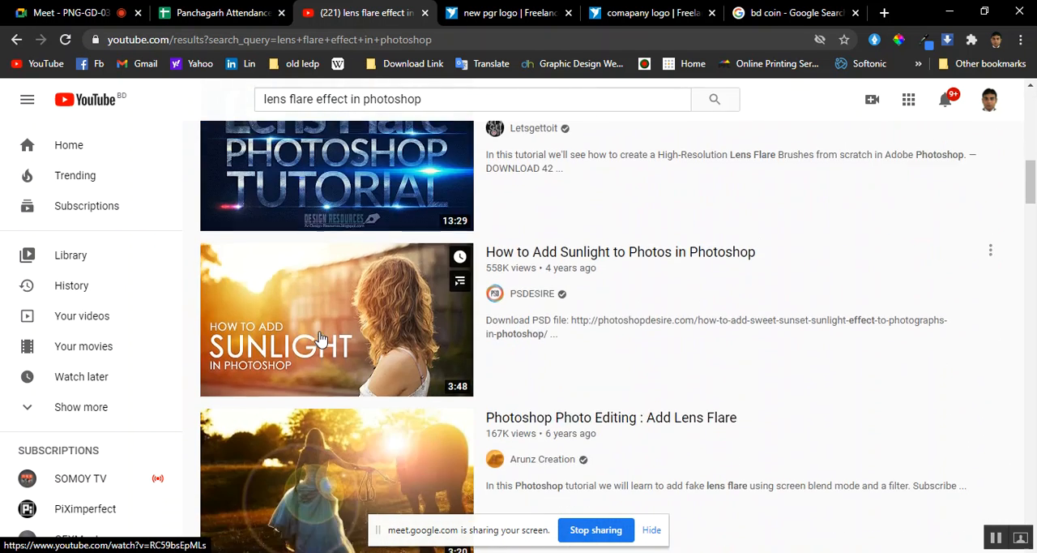
scroll(356, 329, down, 6)
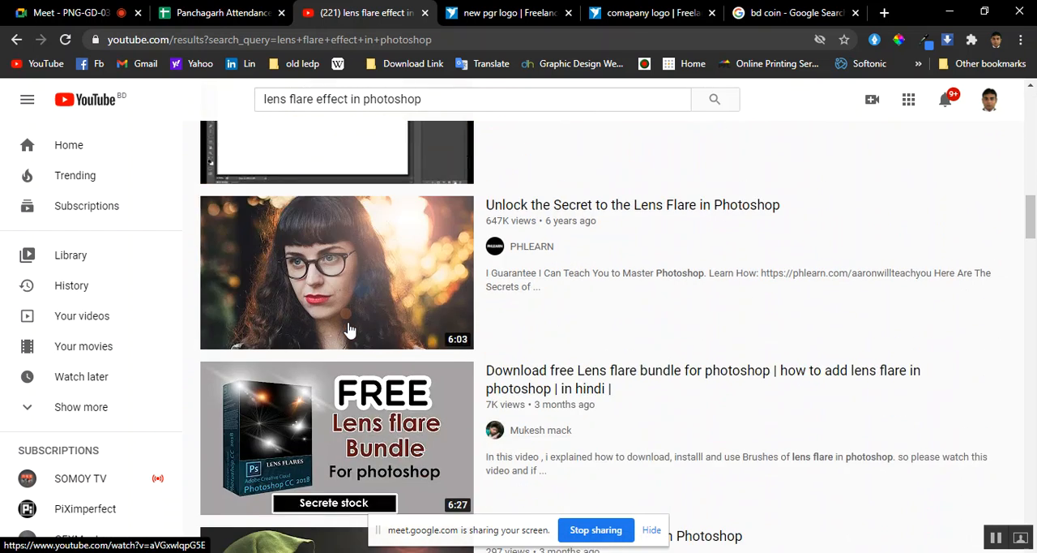
scroll(349, 329, down, 4)
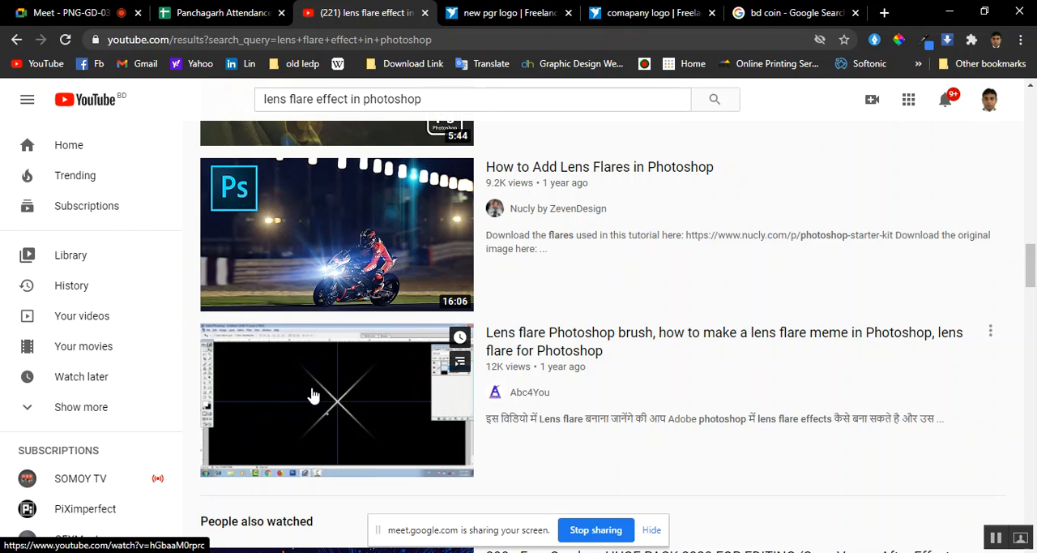
scroll(313, 395, down, 2)
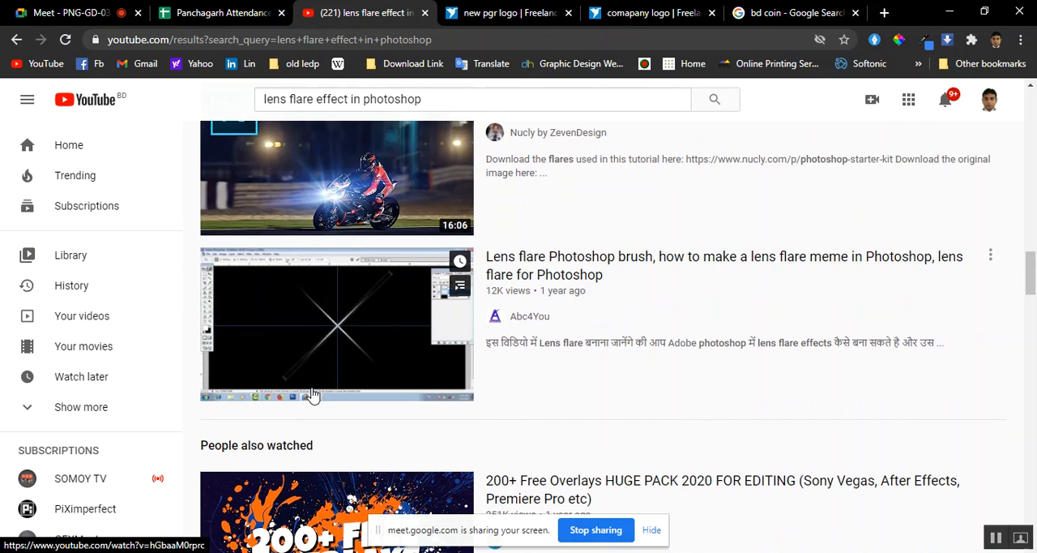
scroll(313, 391, up, 8)
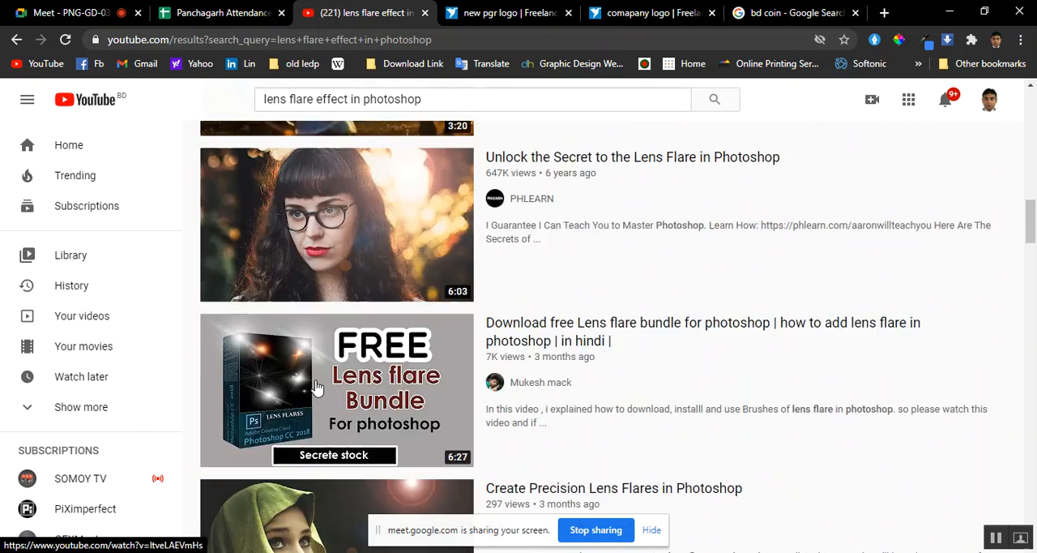
Search Google for the "lens flare" part of the YouTube search text and show the image results
drag(315, 99, 285, 100)
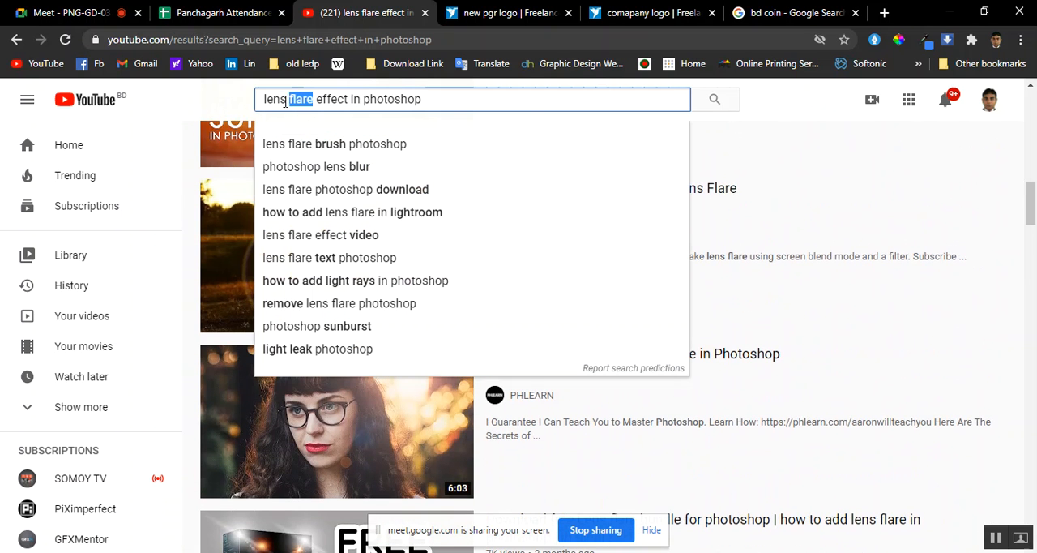
right_click(282, 99)
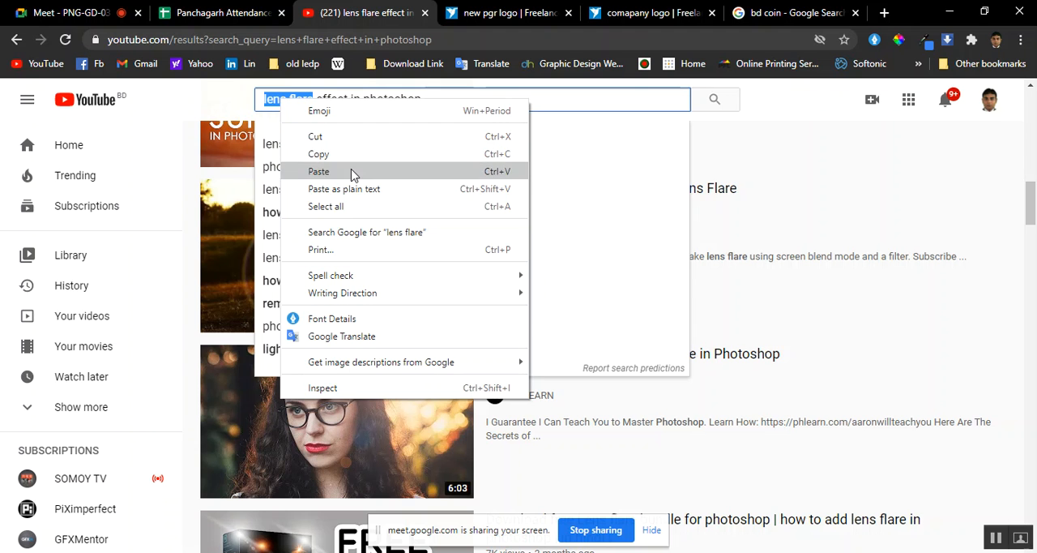
click(402, 233)
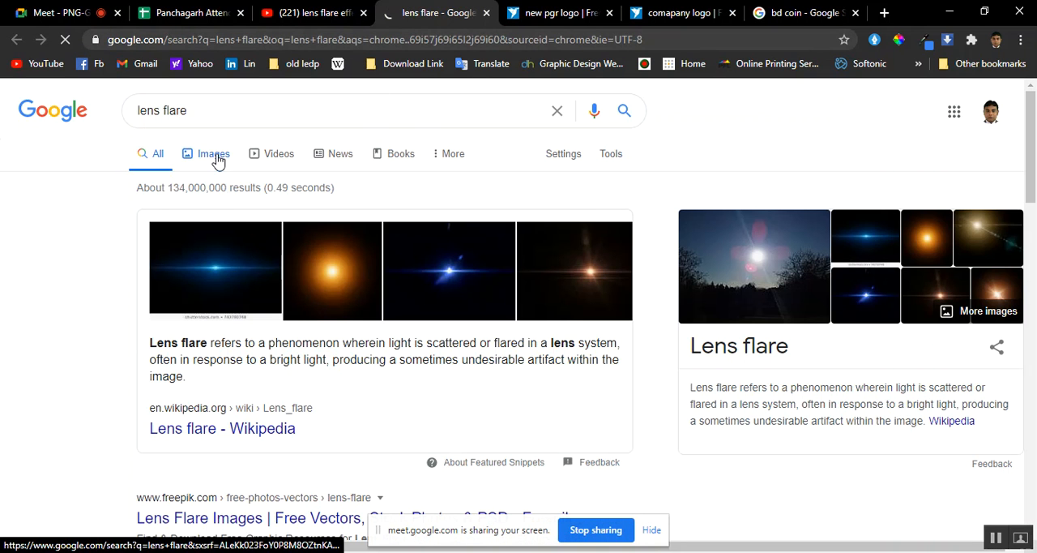
click(214, 158)
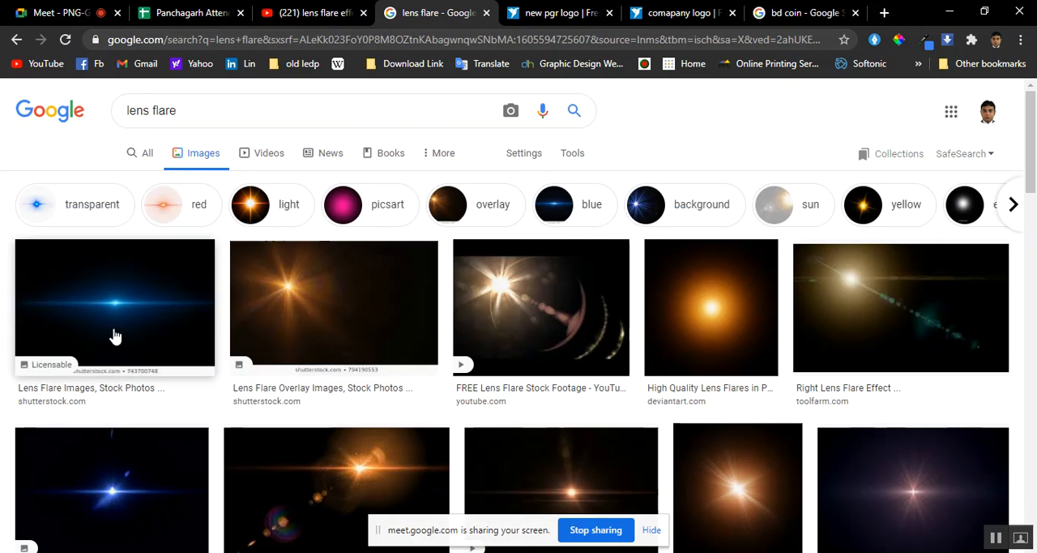
Filter the Google lens flare image results to size Large
scroll(116, 336, down, 1)
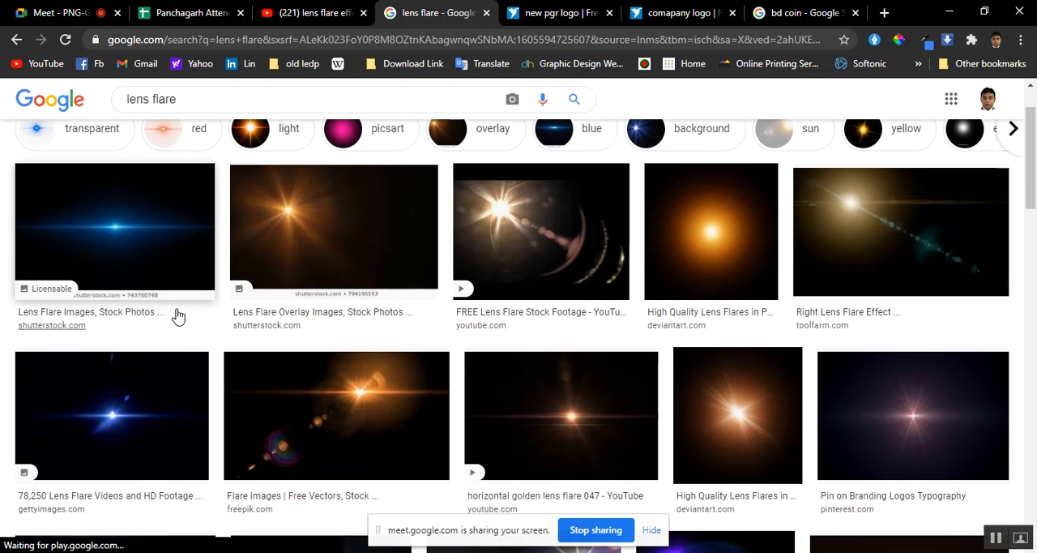
scroll(179, 317, down, 5)
scroll(179, 317, up, 6)
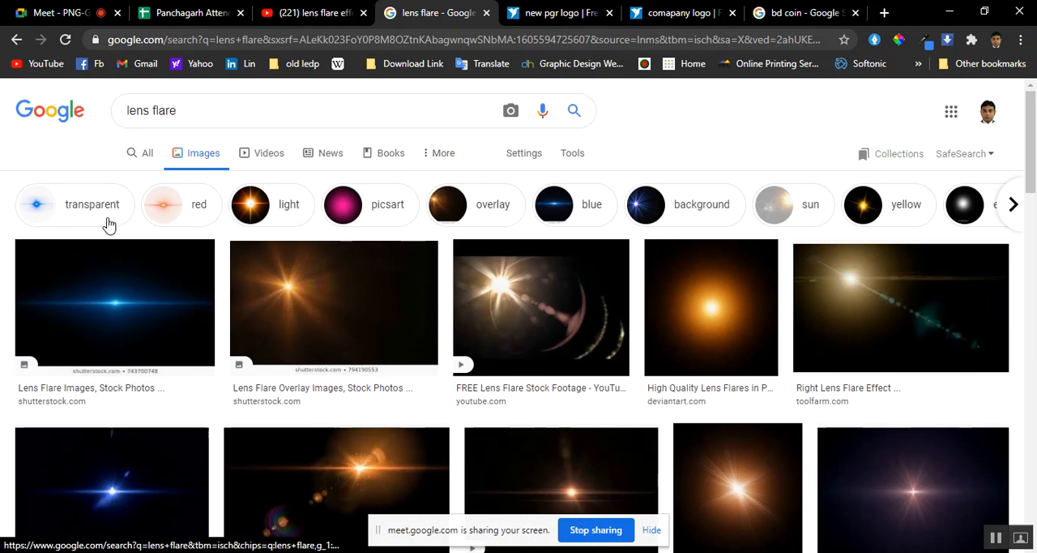
click(572, 158)
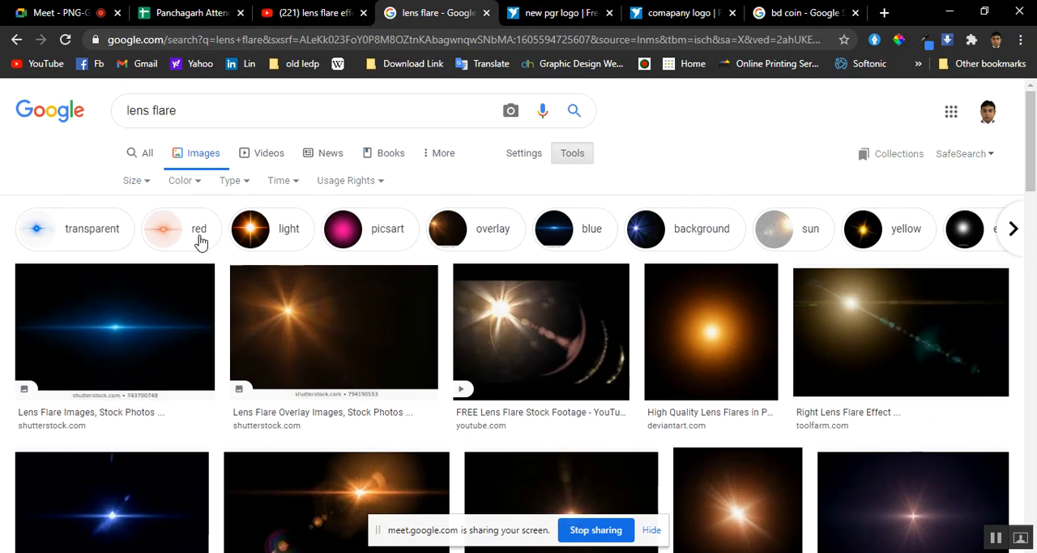
click(144, 181)
click(149, 234)
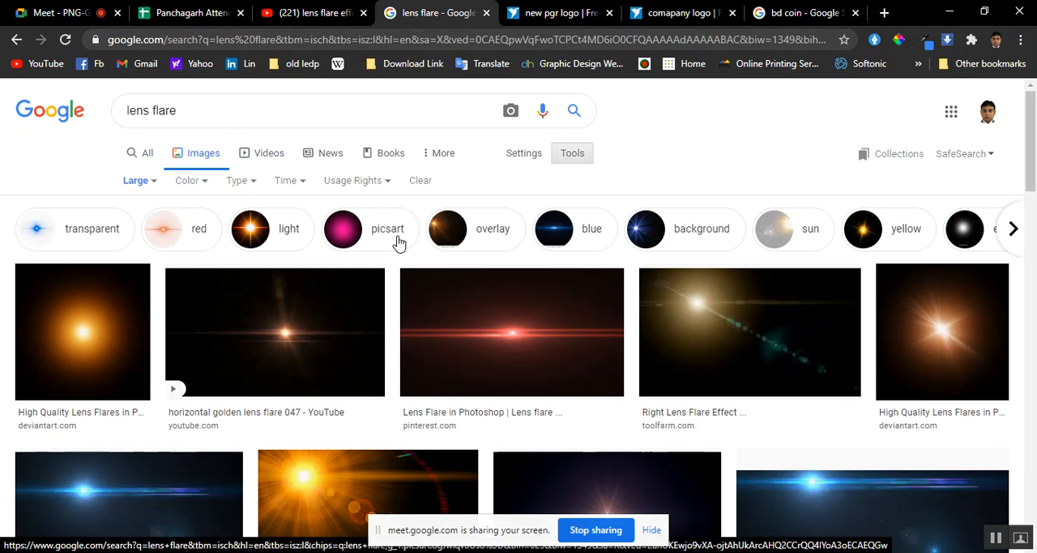
Examine the large lens flare images for one suitable for the portrait, checking back briefly on the Photoshop document
scroll(356, 280, down, 6)
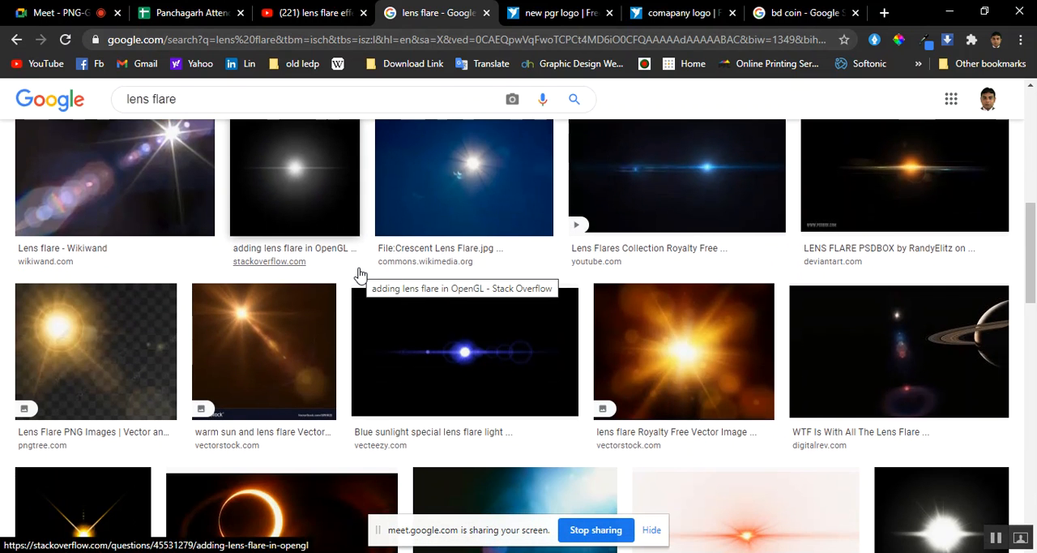
scroll(360, 276, down, 1)
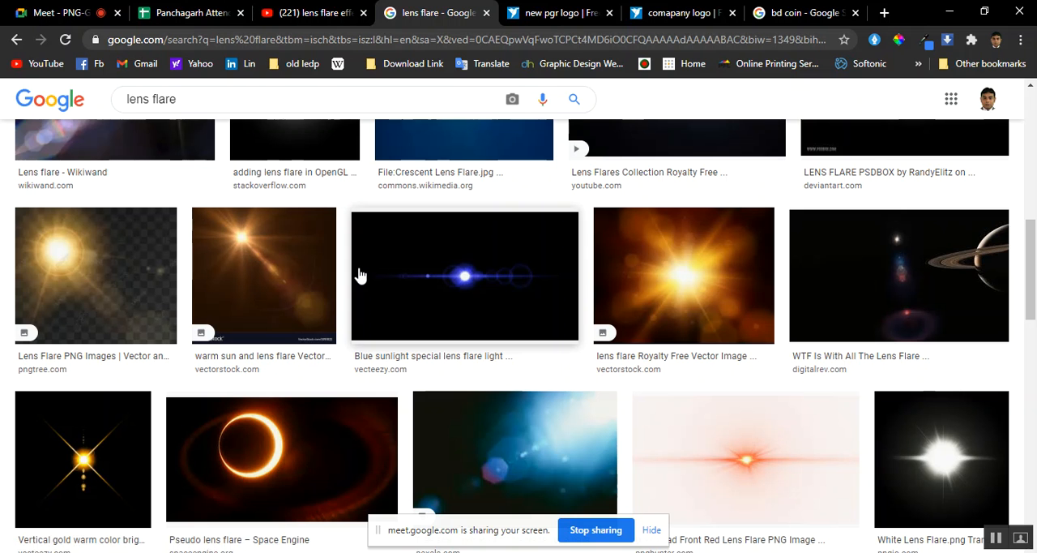
scroll(359, 273, up, 2)
scroll(421, 273, down, 3)
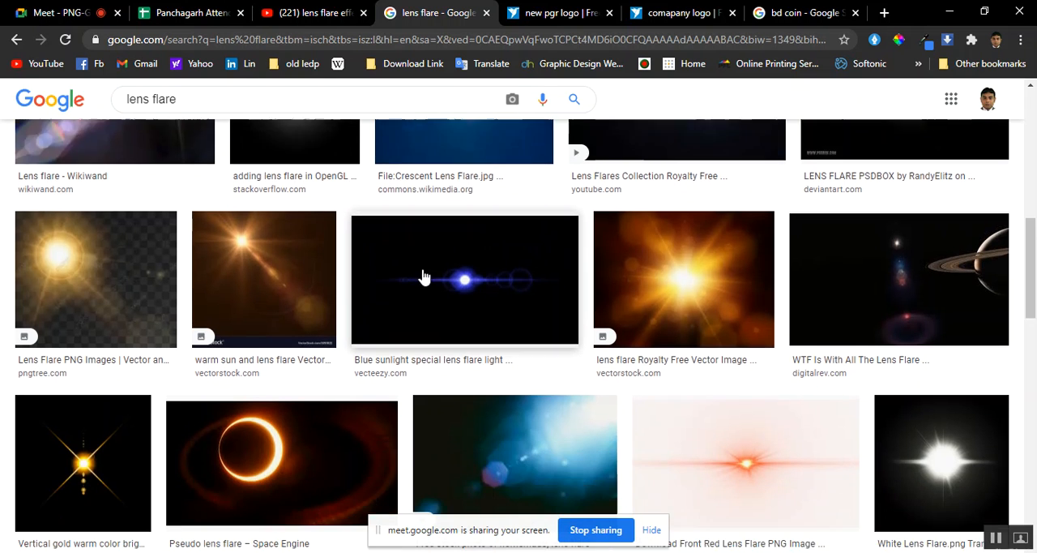
scroll(199, 313, up, 8)
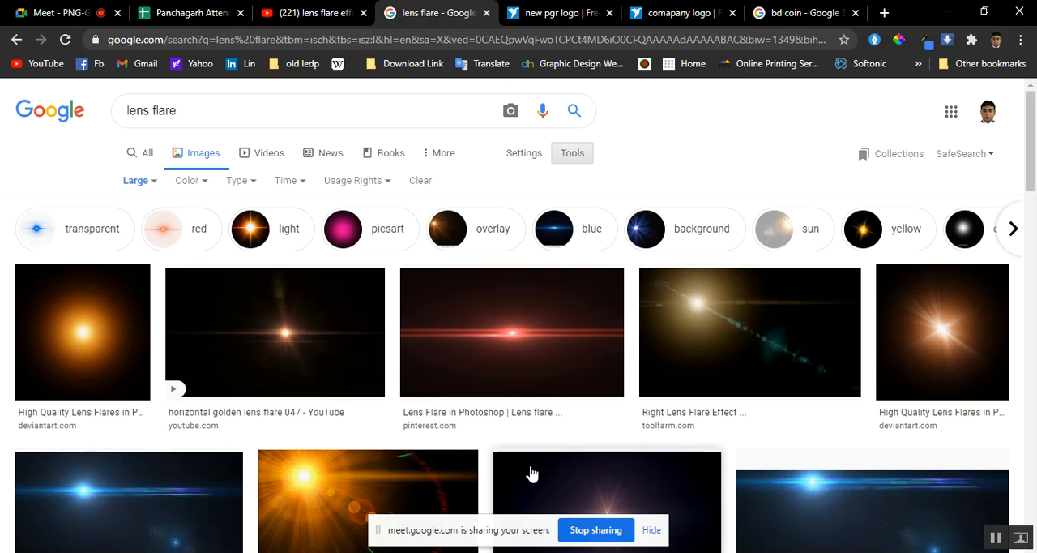
key(alt+Tab)
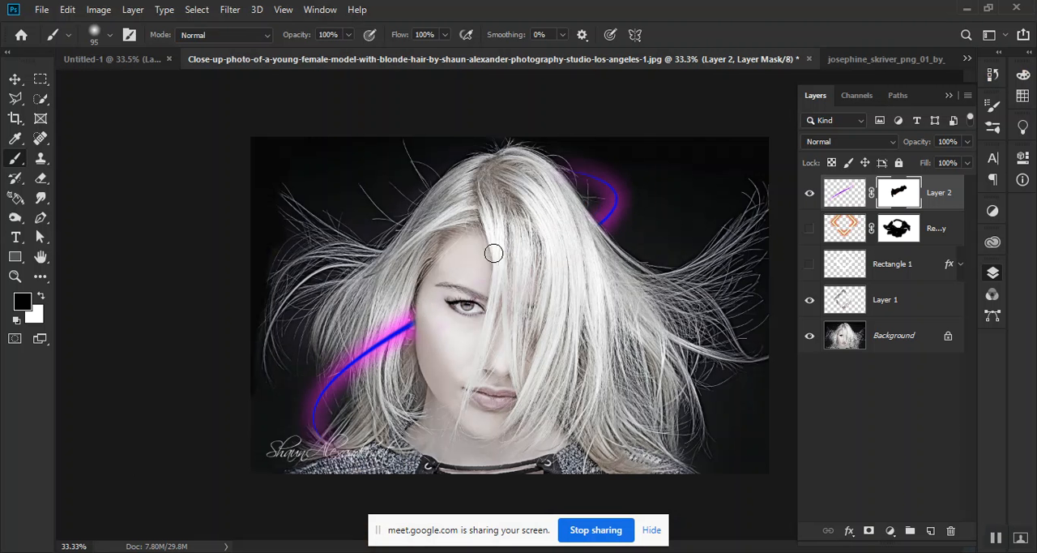
click(965, 9)
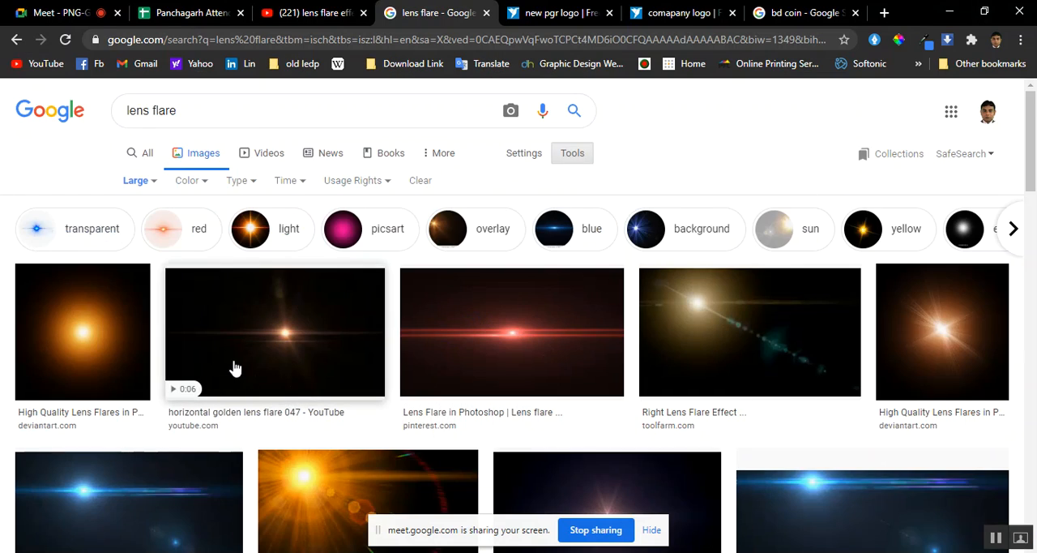
scroll(235, 365, down, 2)
scroll(251, 367, up, 2)
scroll(364, 358, down, 10)
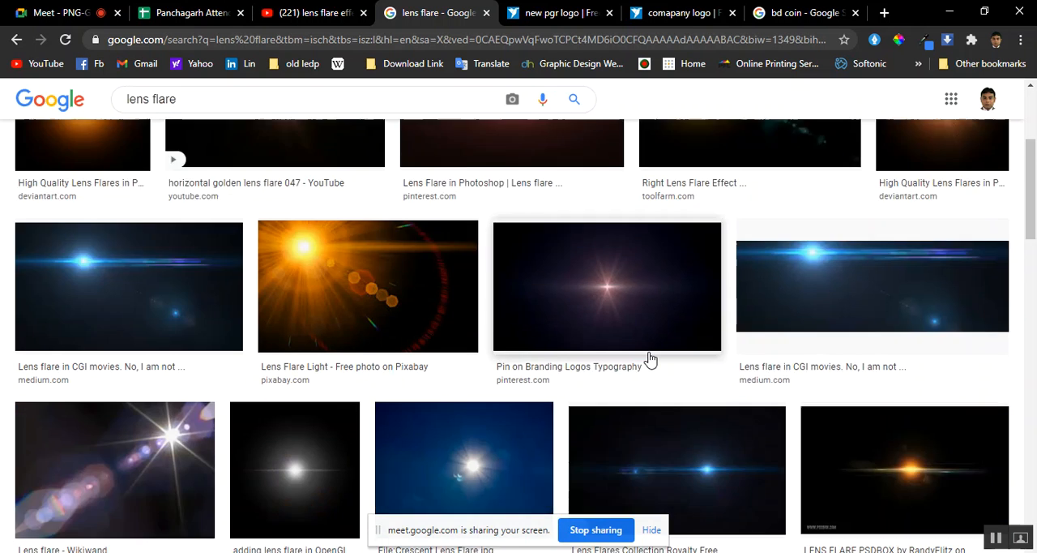
scroll(436, 369, down, 1)
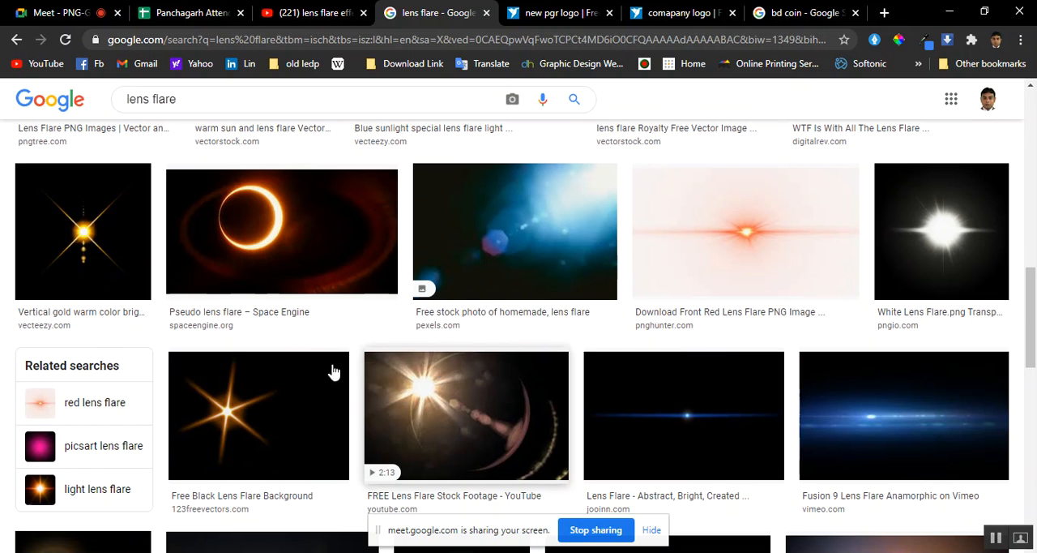
Preview the vertical gold warm color bright lens flare, view its Vecteezy page in a new tab, and return to the image results
click(66, 258)
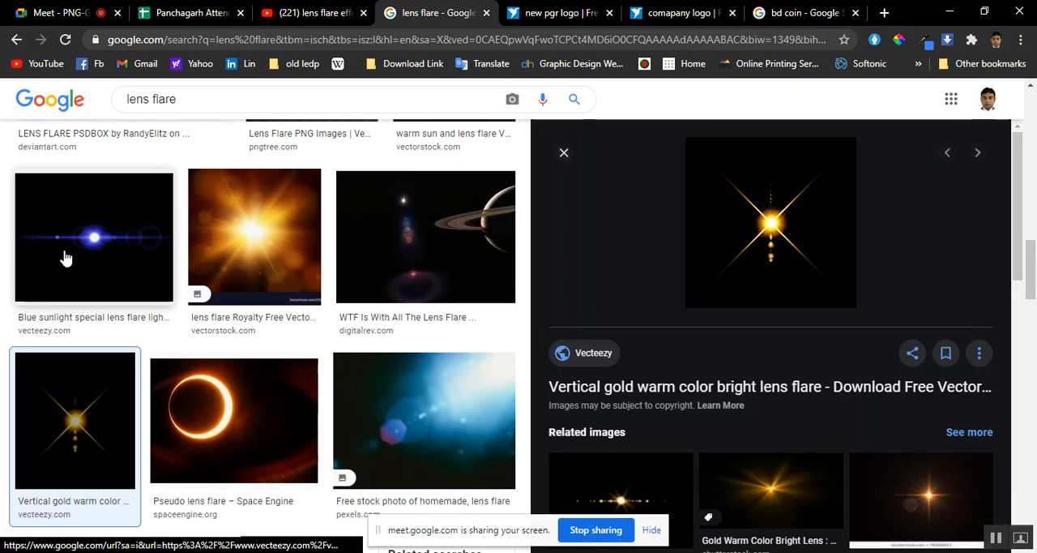
right_click(764, 210)
click(715, 254)
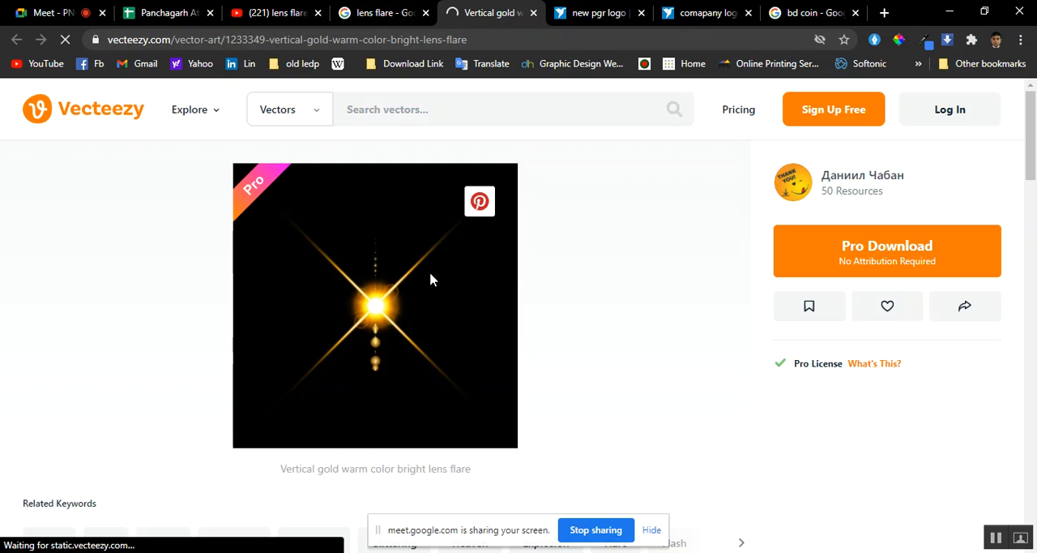
scroll(416, 316, down, 1)
scroll(412, 306, up, 1)
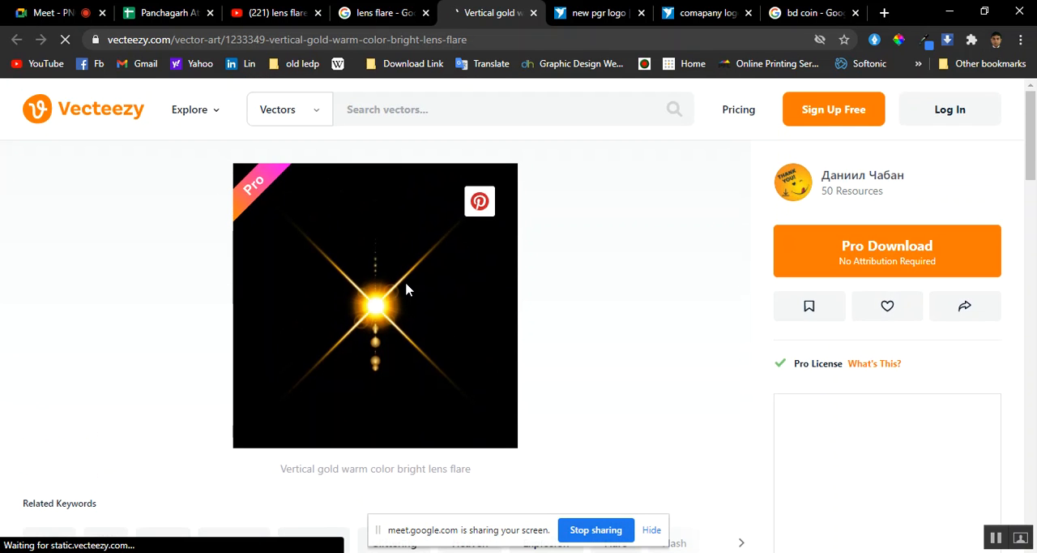
click(364, 9)
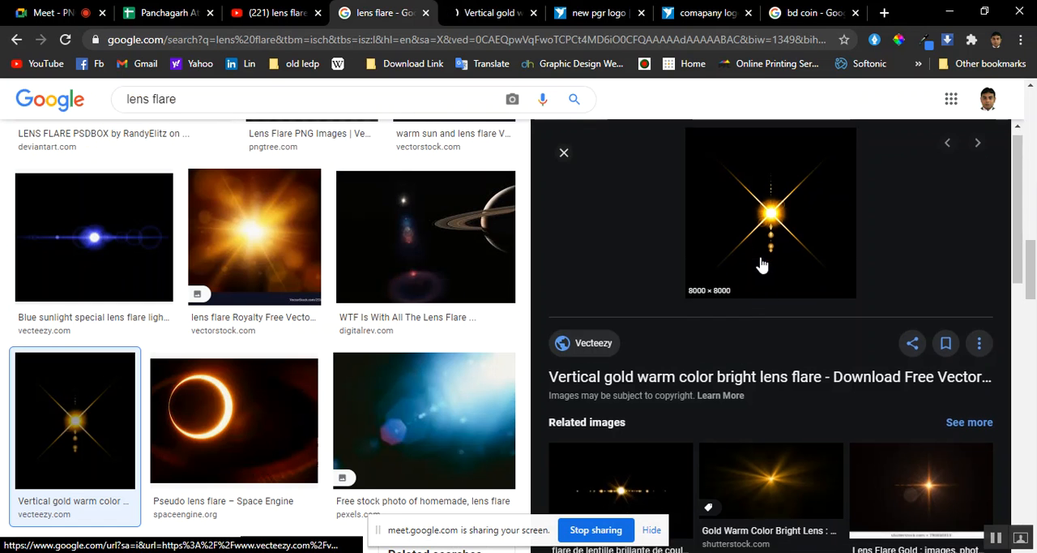
Find the VectorStock gold warm bright lens flare among the related images and save it to the computer
scroll(658, 395, down, 1)
click(611, 434)
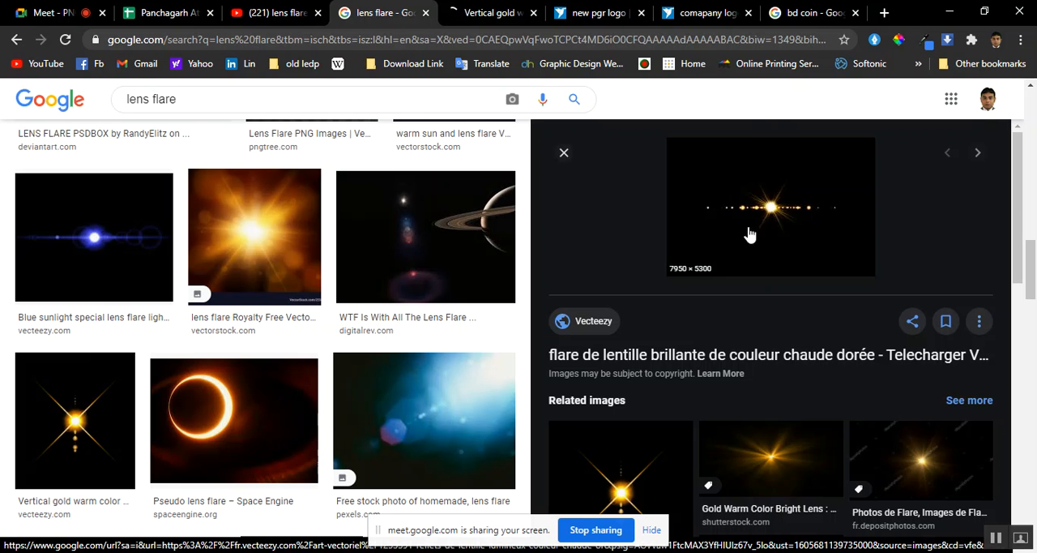
scroll(844, 446, down, 3)
click(646, 456)
right_click(760, 310)
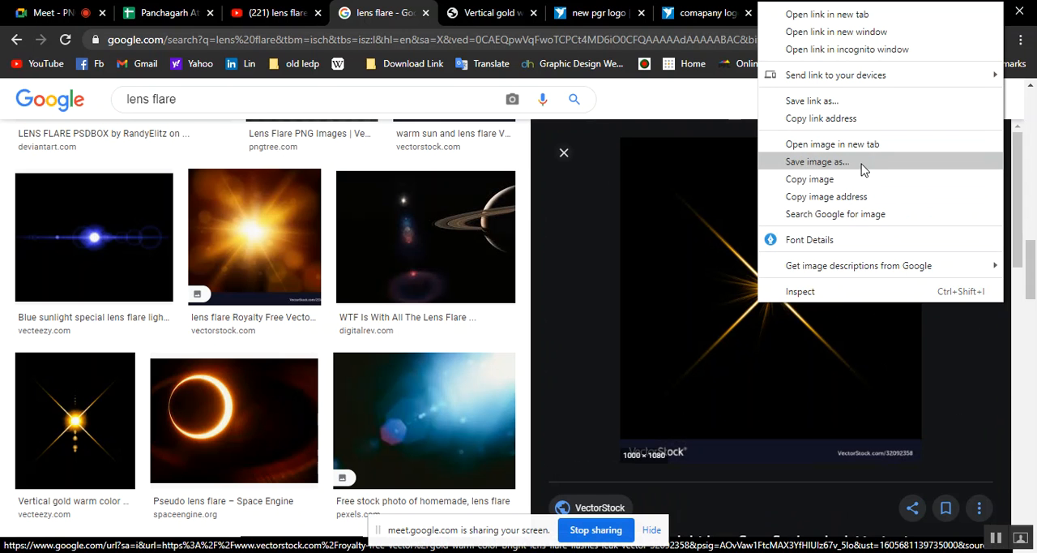
click(854, 169)
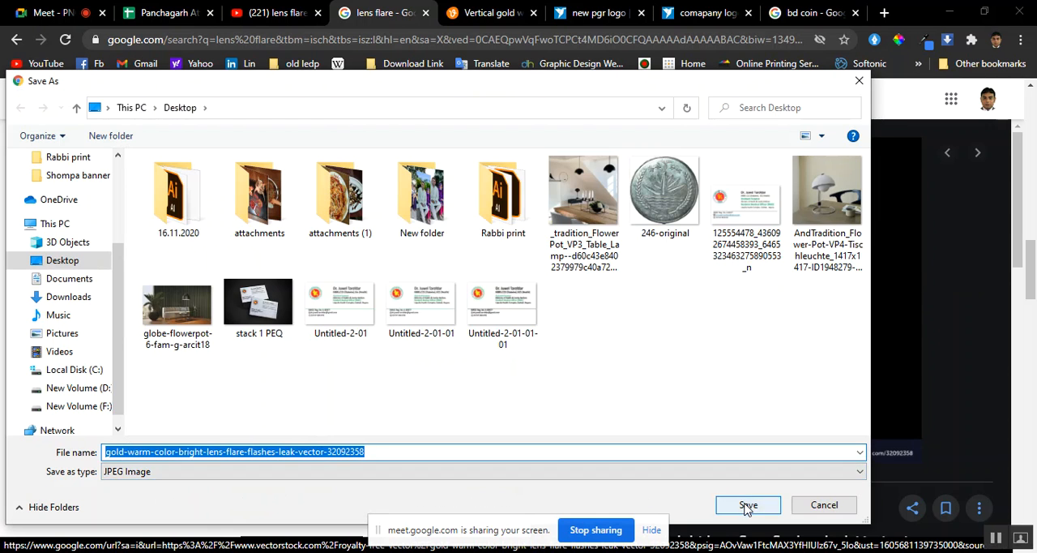
click(747, 504)
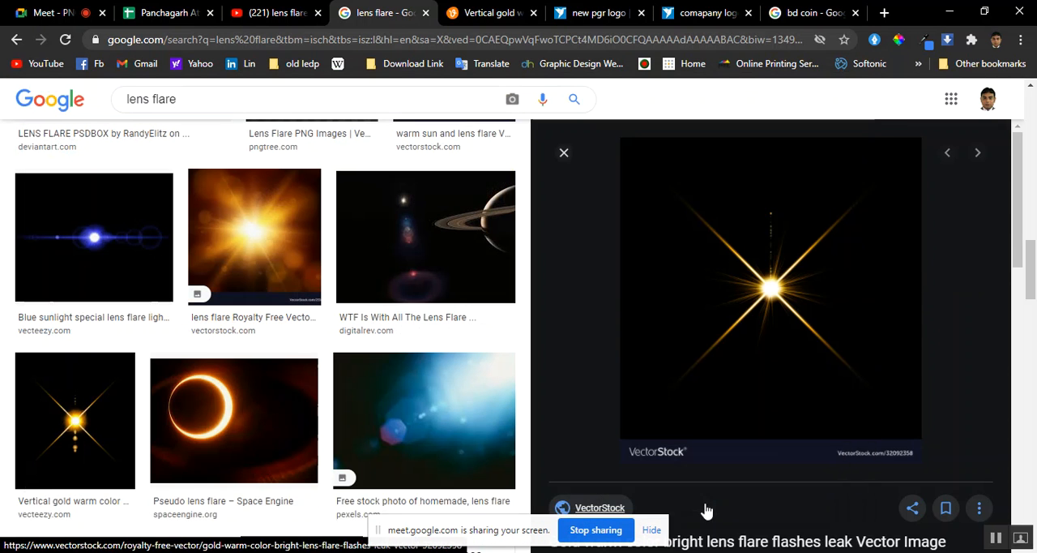
Open the downloaded gold-warm-color-bright-lens-flare image and send it from Windows Photo Viewer to Photoshop
click(80, 536)
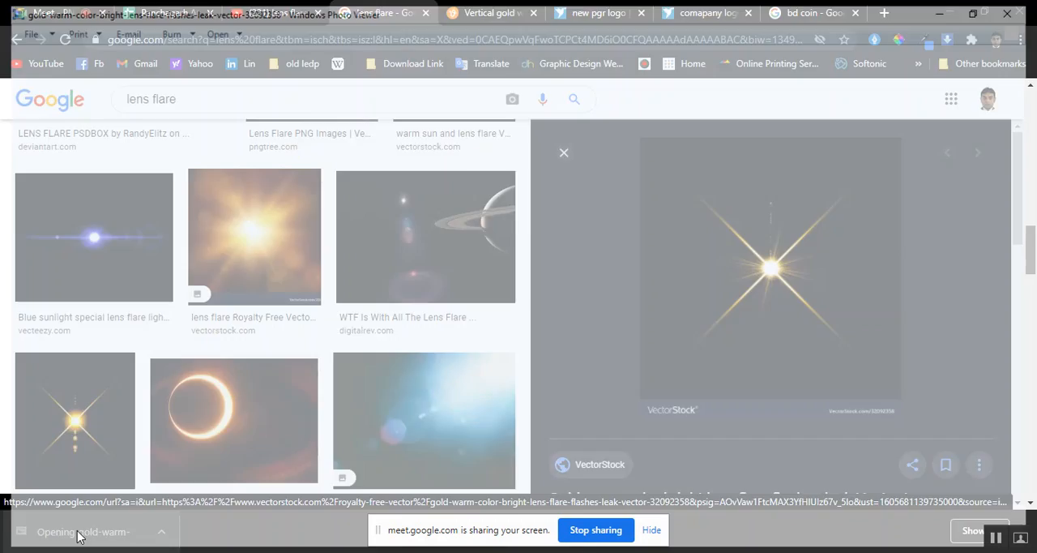
right_click(346, 303)
mouse_move(398, 319)
click(569, 411)
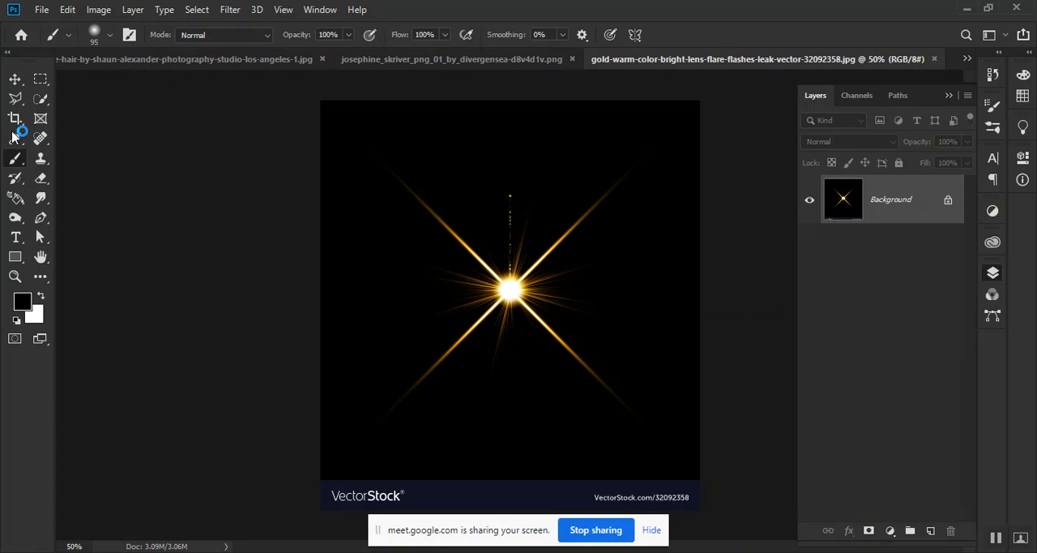
Remove the VectorStock footer strip at the flare image's lower edge with a Content-Aware fill in Normal mode at 100% opacity
click(40, 78)
drag(278, 474, 819, 518)
key(Delete)
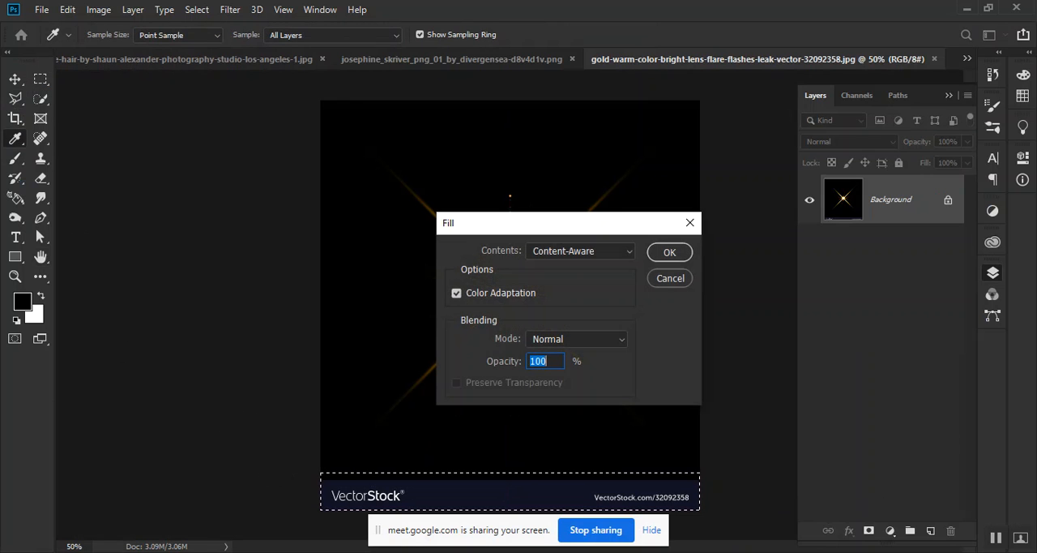
click(672, 251)
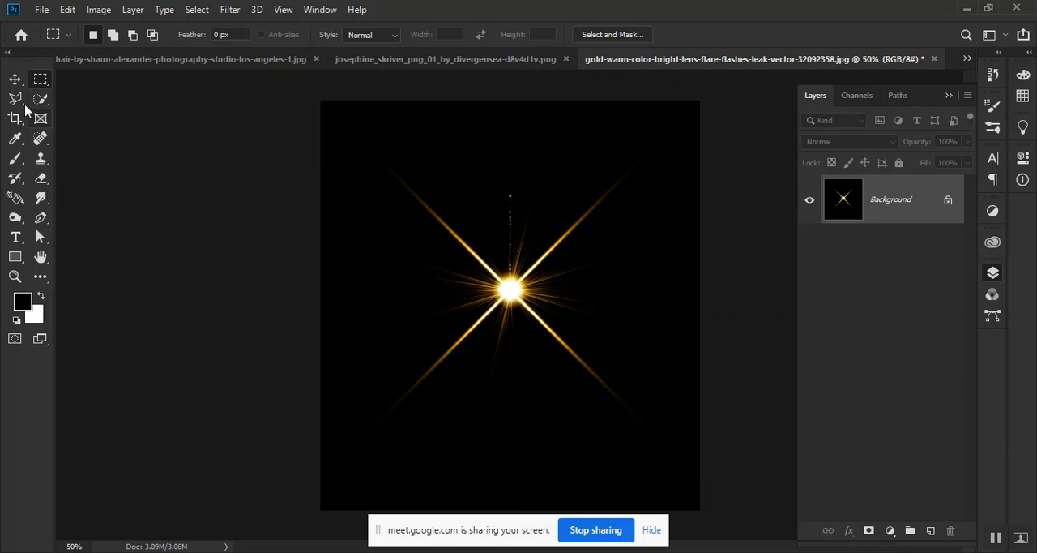
click(15, 79)
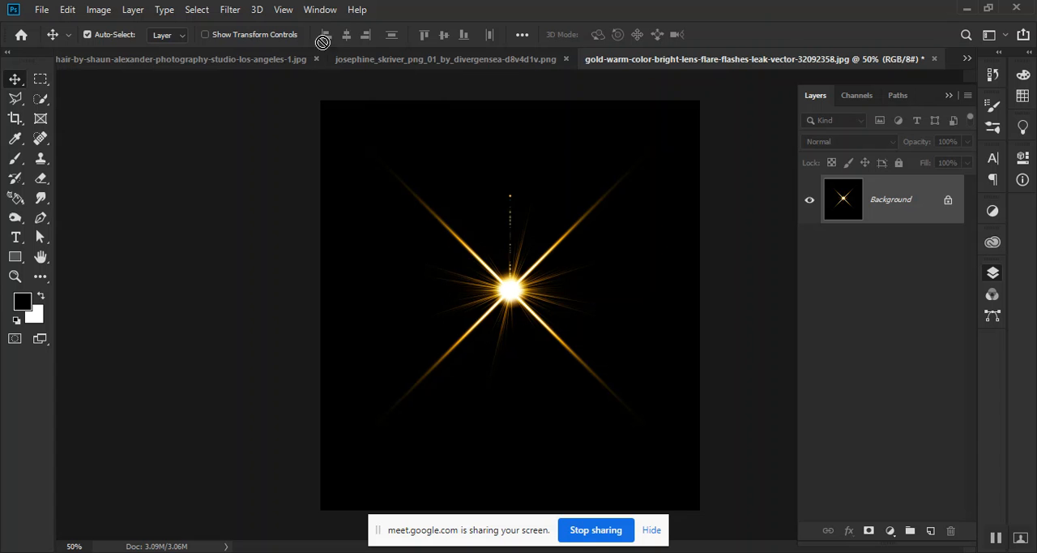
Bring the cleaned gold flare image into the portrait document and scale it to about 205% so it covers the photo
click(274, 61)
drag(274, 61, 473, 310)
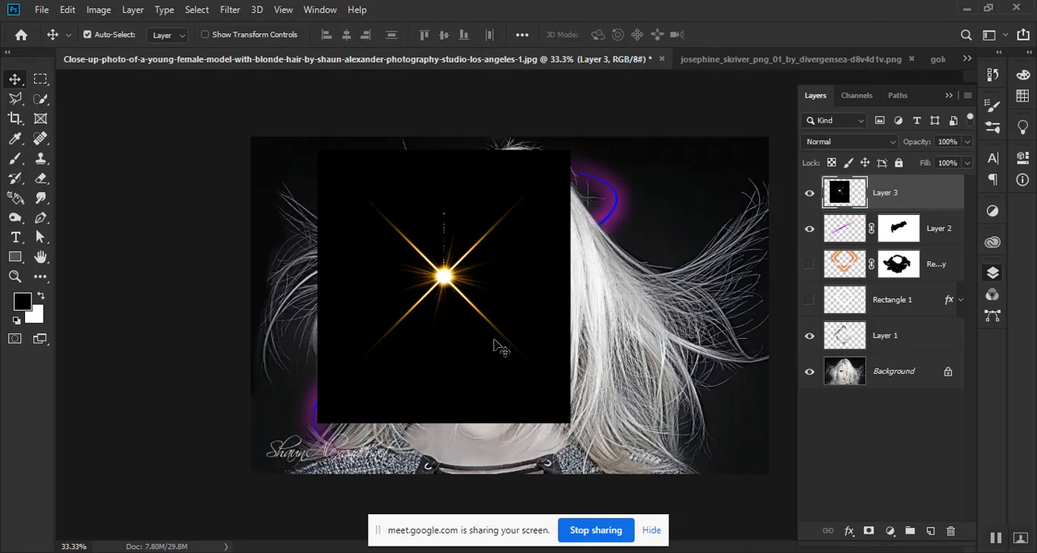
key(ctrl+t)
drag(570, 423, 734, 551)
drag(592, 415, 523, 344)
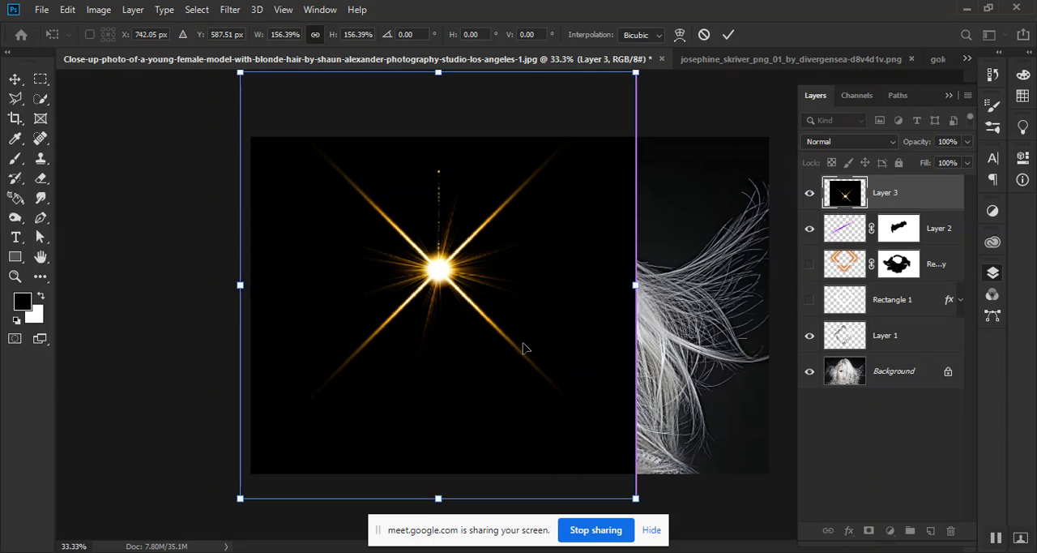
drag(638, 499, 843, 551)
mouse_move(601, 378)
mouse_down()
mouse_move(611, 359)
mouse_move(602, 362)
mouse_up()
key(Return)
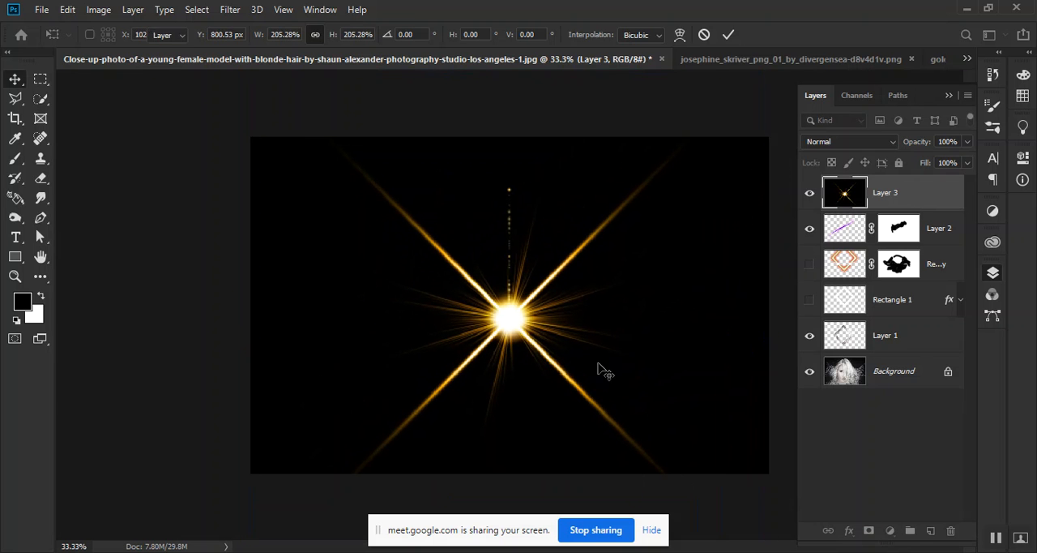
Blend the flare layer over the portrait with Linear Dodge (Add) and place its bright centre on the forehead
click(883, 143)
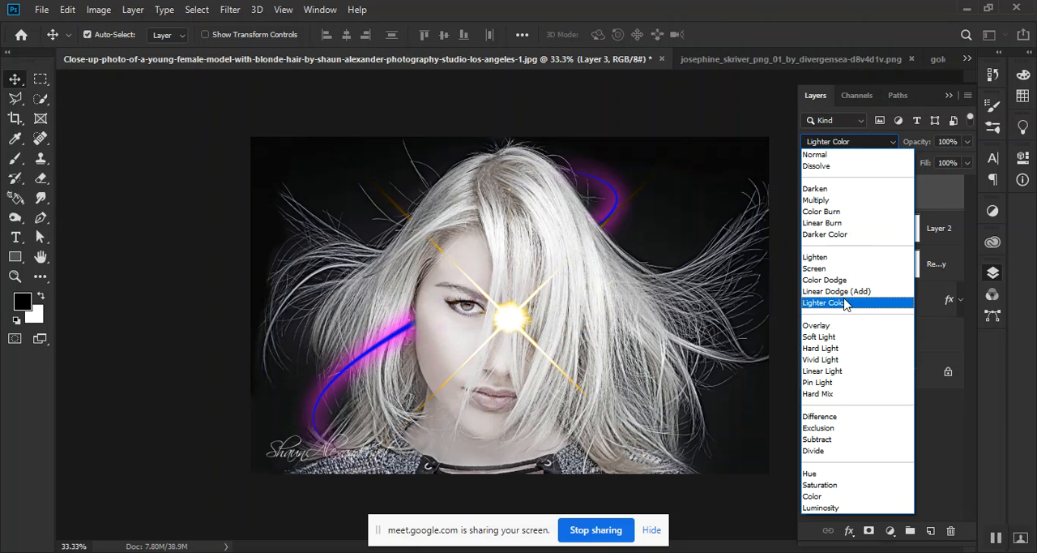
click(843, 291)
drag(535, 325, 509, 246)
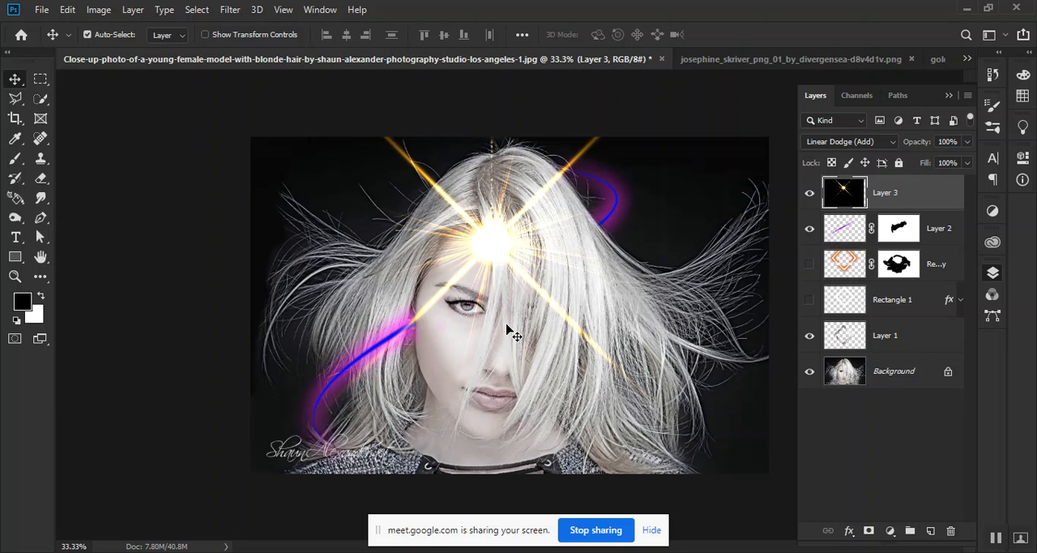
drag(490, 259, 491, 296)
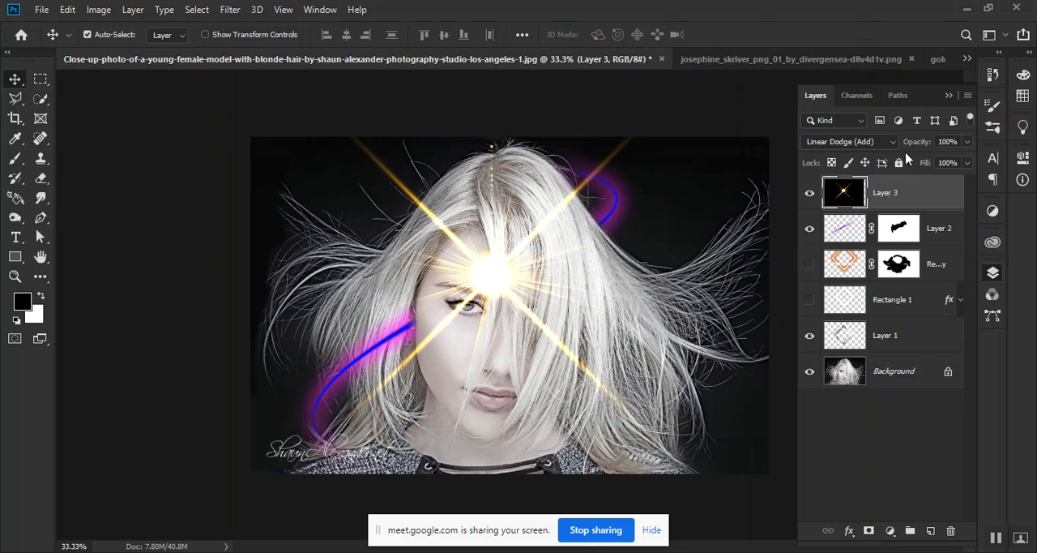
Try further blend modes such as Soft Light and Hard Mix on the flare layer and settle on Luminosity
click(864, 146)
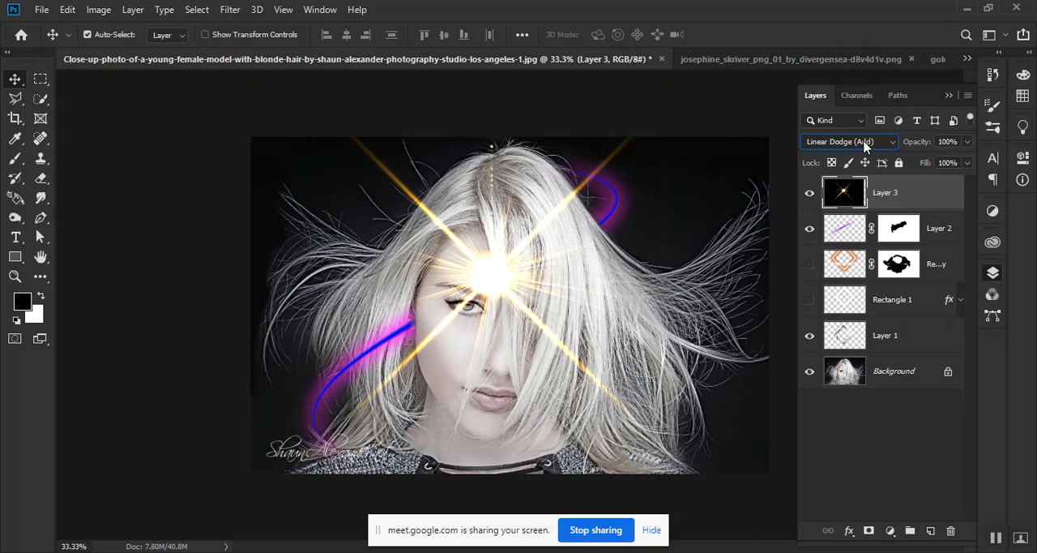
scroll(865, 146, down, 2)
scroll(864, 146, down, 1)
scroll(864, 145, up, 2)
scroll(865, 146, down, 2)
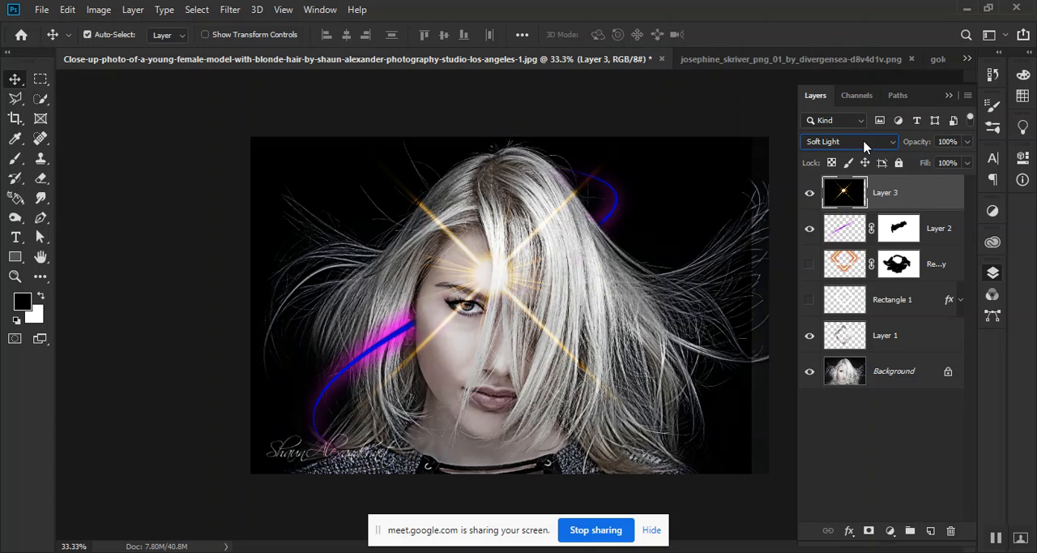
scroll(864, 145, down, 3)
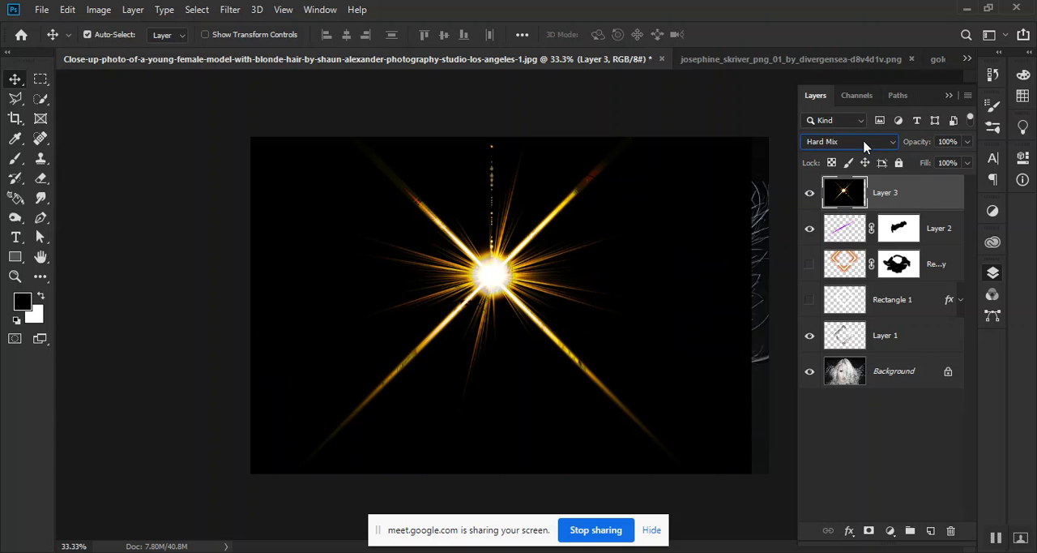
scroll(864, 146, down, 6)
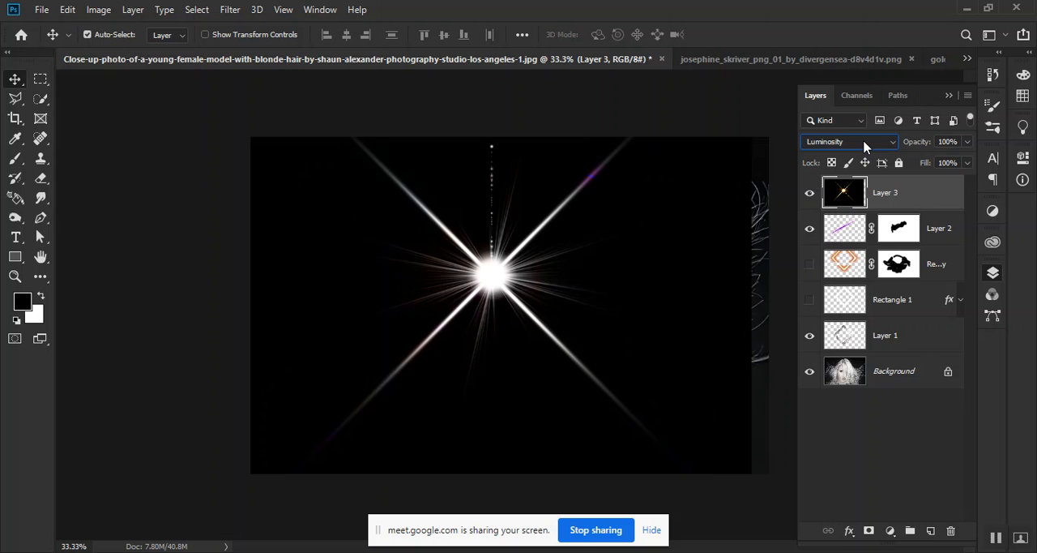
scroll(863, 146, up, 1)
scroll(863, 146, down, 1)
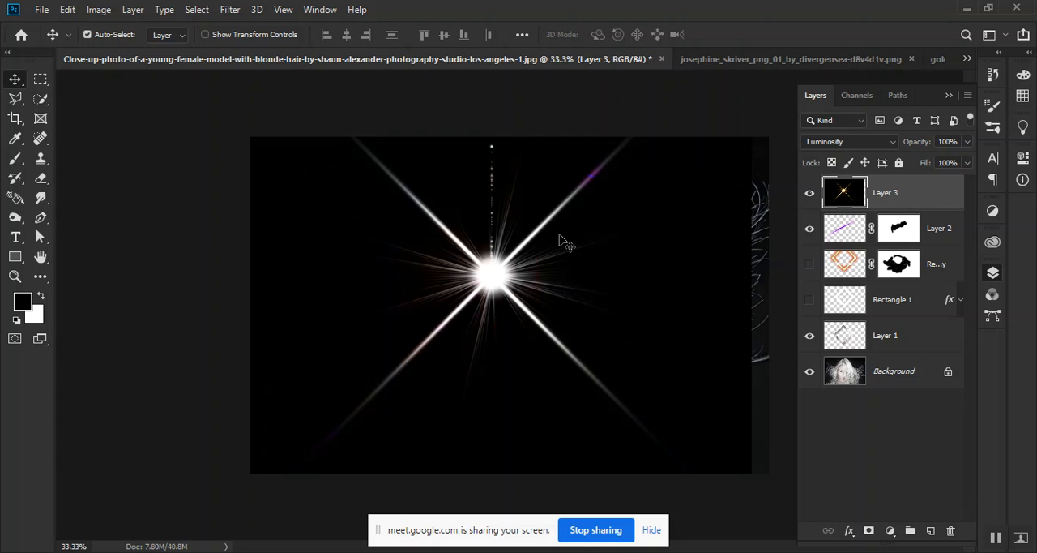
Narrow the flare layer to about 92% width, scale it down further and move it slightly lower over the portrait
key(ctrl+t)
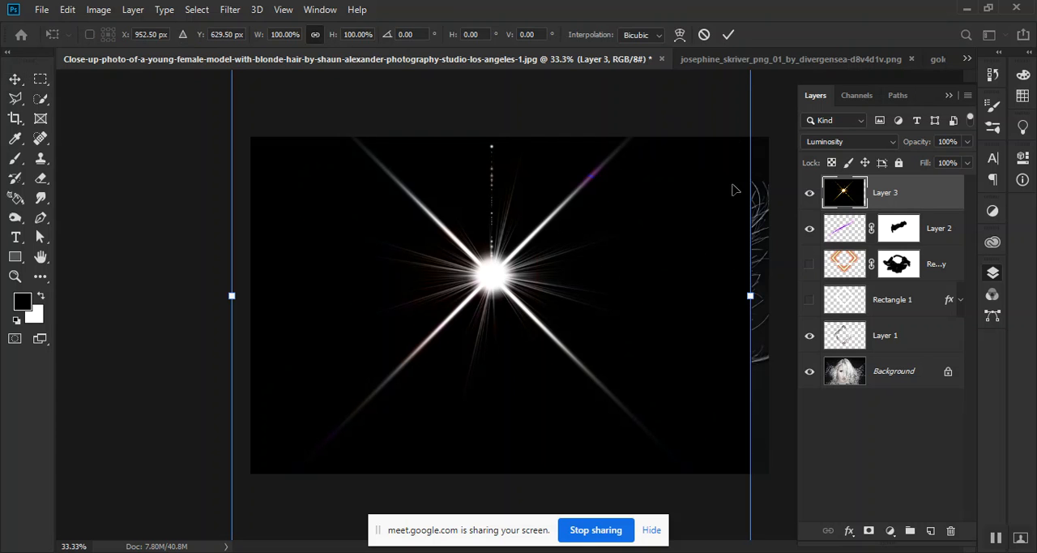
drag(751, 297, 720, 295)
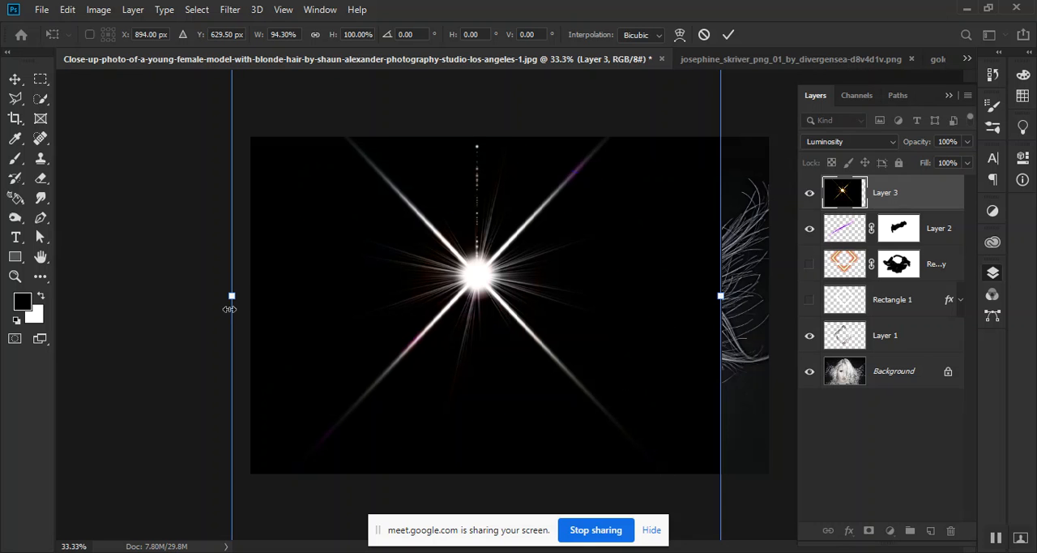
drag(232, 296, 242, 296)
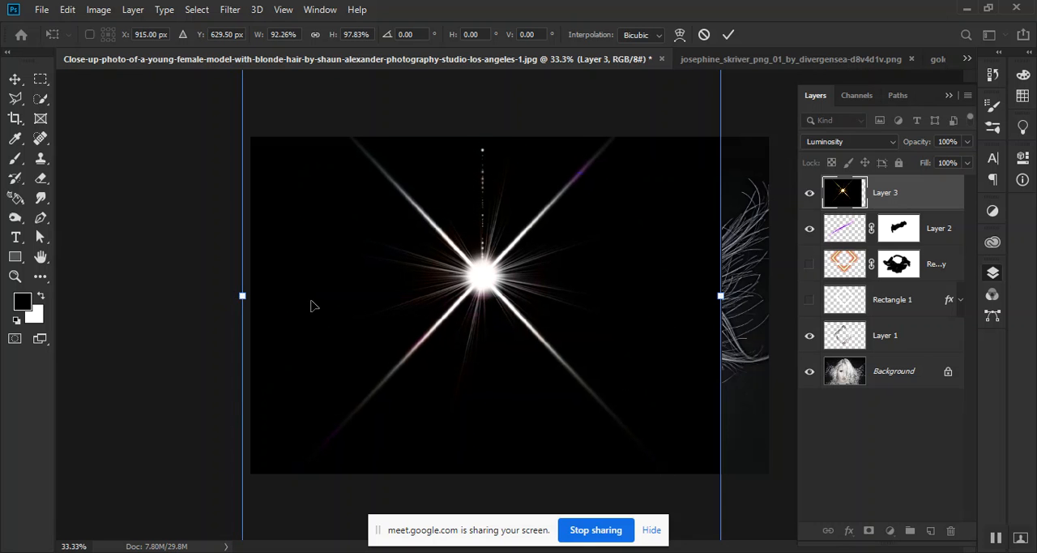
key(ctrl+0)
drag(653, 485, 609, 433)
drag(567, 364, 567, 386)
key(Return)
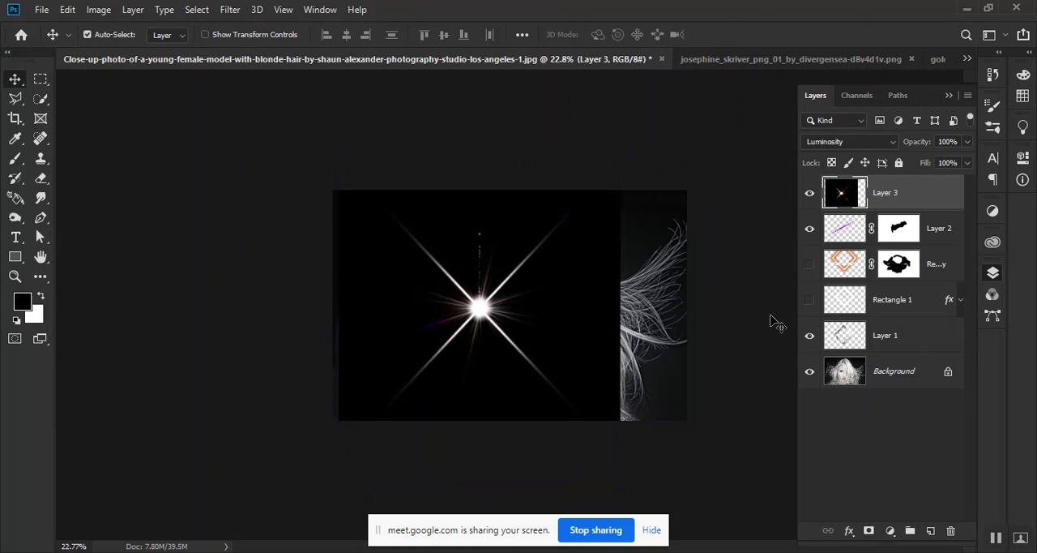
Stamp all visible layers into a new layer and delete the strip of hair to the right of the flare
key(ctrl)
key(ctrl+shift+alt+e)
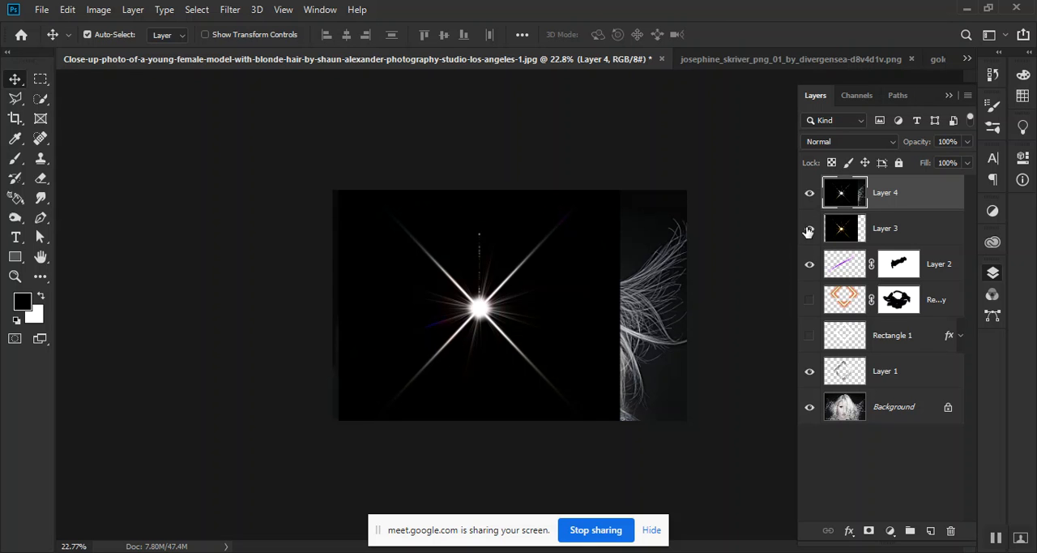
click(38, 81)
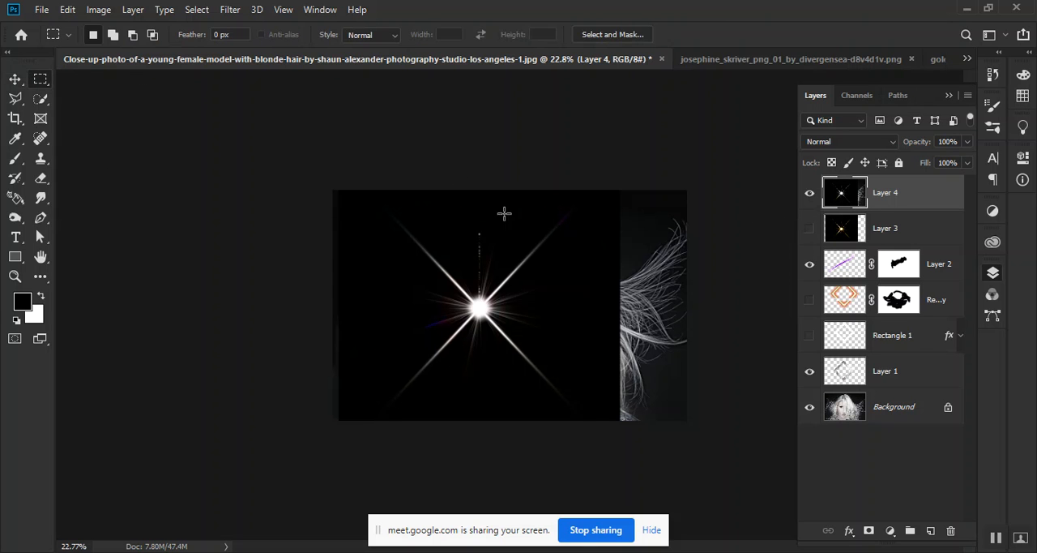
drag(620, 190, 764, 443)
click(14, 81)
key(ctrl+d)
Set the original flare layer to Normal and arrange the gold and white flares side by side for comparison
drag(521, 299, 641, 311)
click(809, 230)
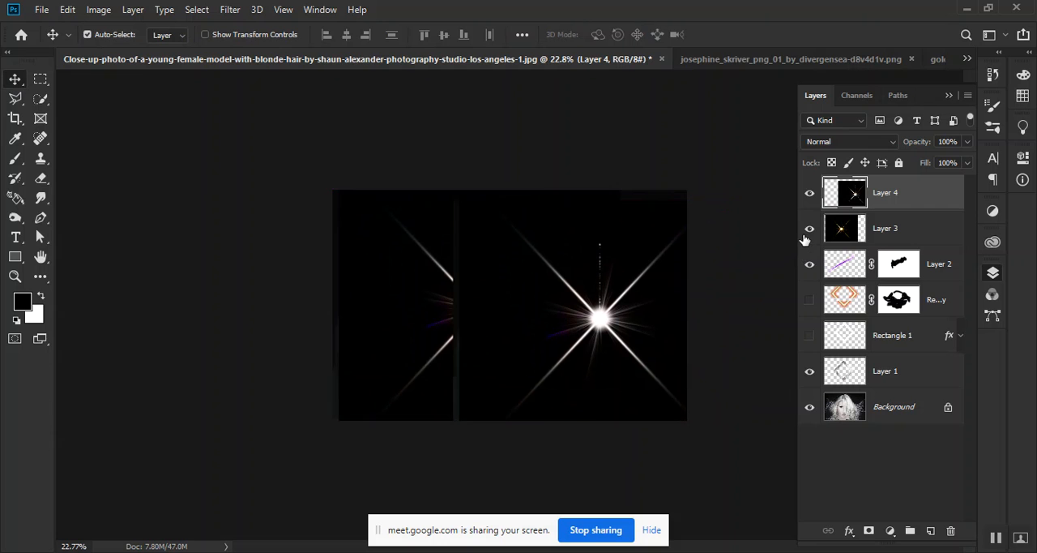
click(899, 234)
click(855, 144)
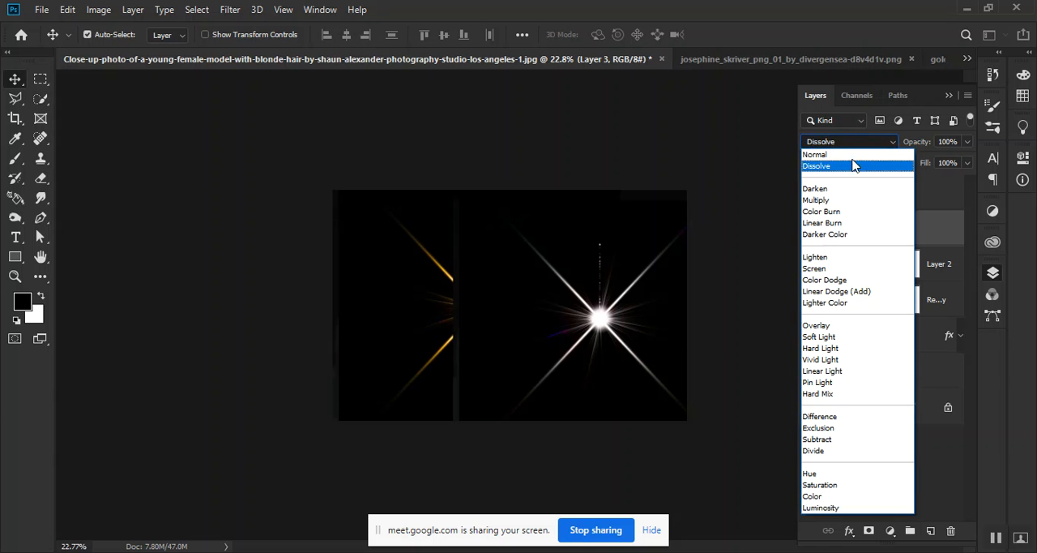
click(815, 154)
drag(620, 314, 442, 322)
drag(585, 326, 578, 317)
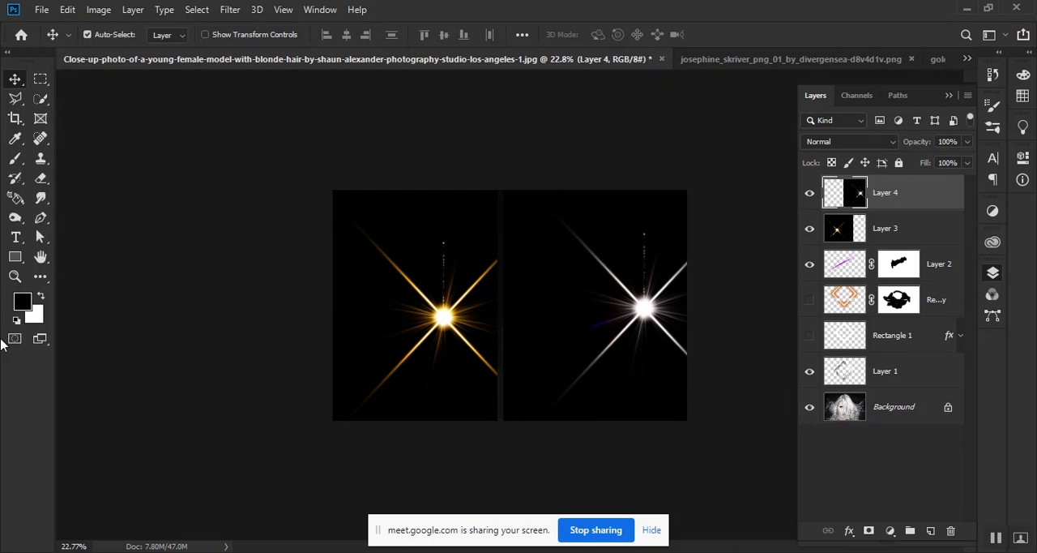
drag(409, 433, 390, 433)
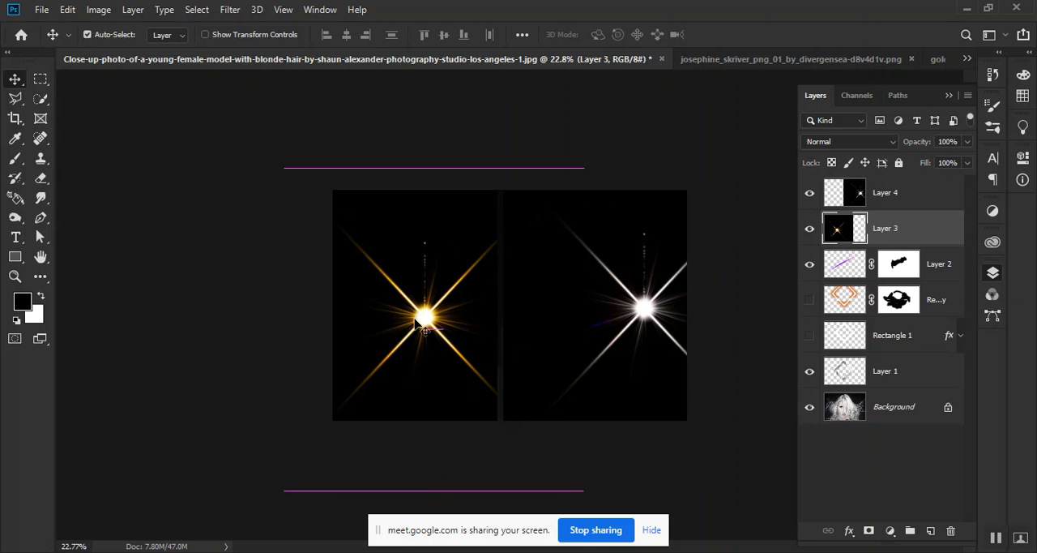
Centre the white flare over the portrait with the gold flare hidden, and try blend modes through Luminosity before returning it to Normal
click(810, 234)
drag(578, 243, 465, 254)
click(847, 143)
click(872, 143)
scroll(872, 144, down, 2)
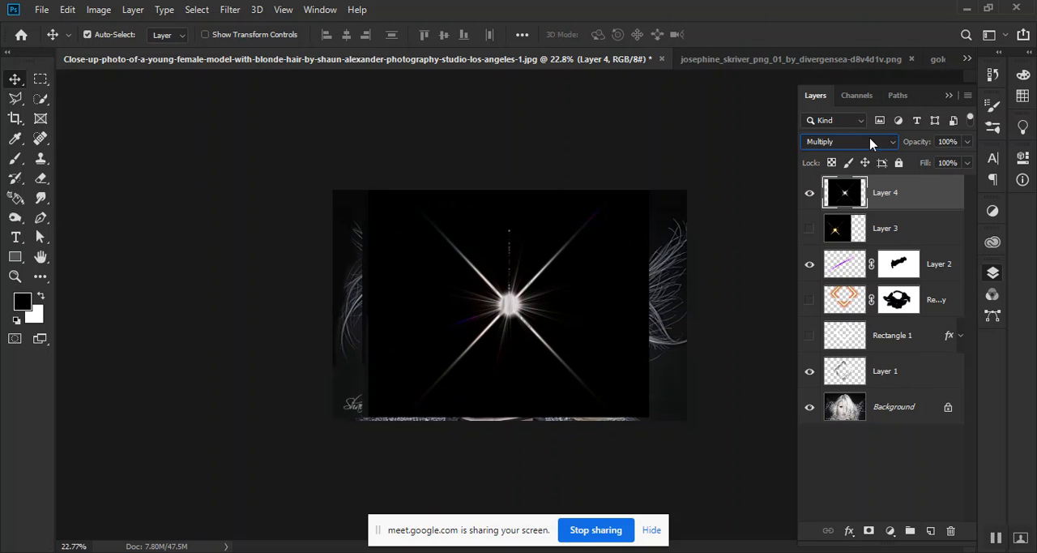
scroll(871, 144, down, 4)
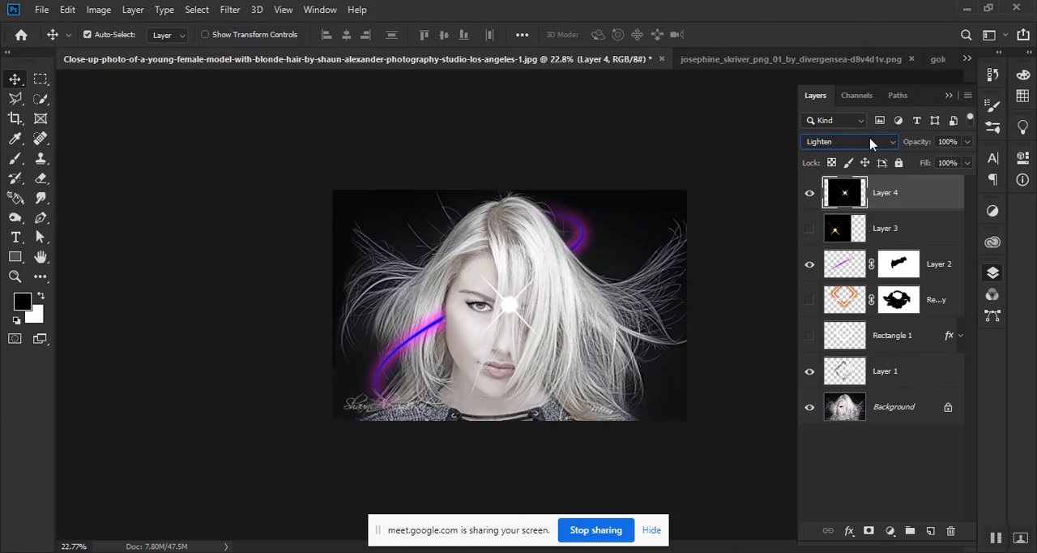
scroll(871, 143, down, 1)
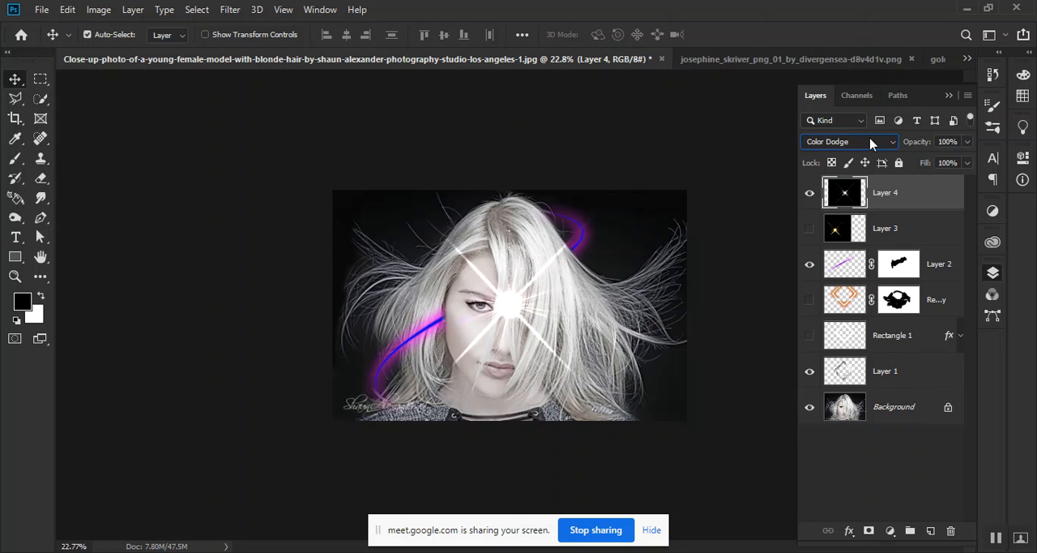
scroll(871, 144, up, 1)
scroll(871, 144, down, 1)
scroll(871, 144, down, 3)
scroll(871, 143, up, 1)
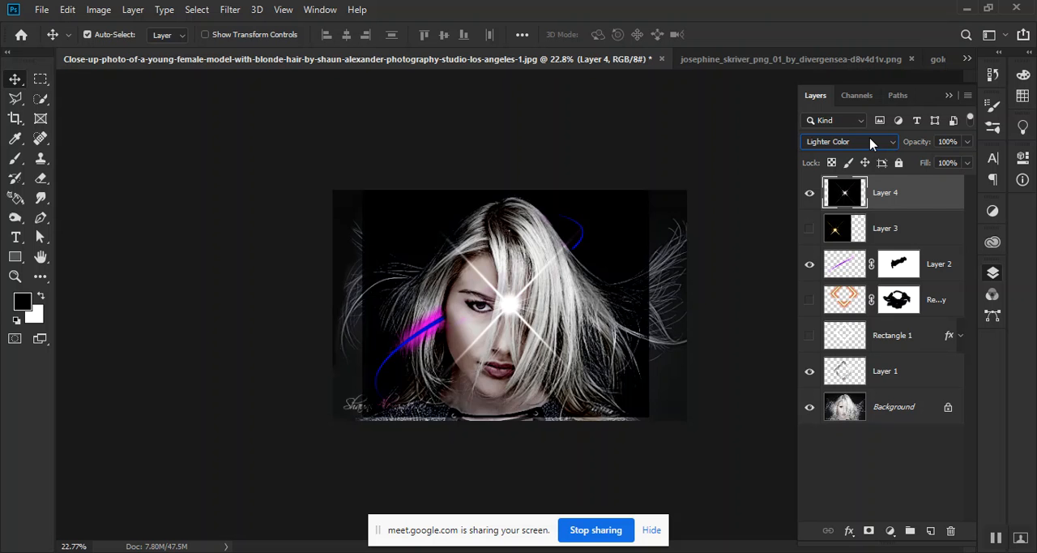
scroll(871, 143, down, 3)
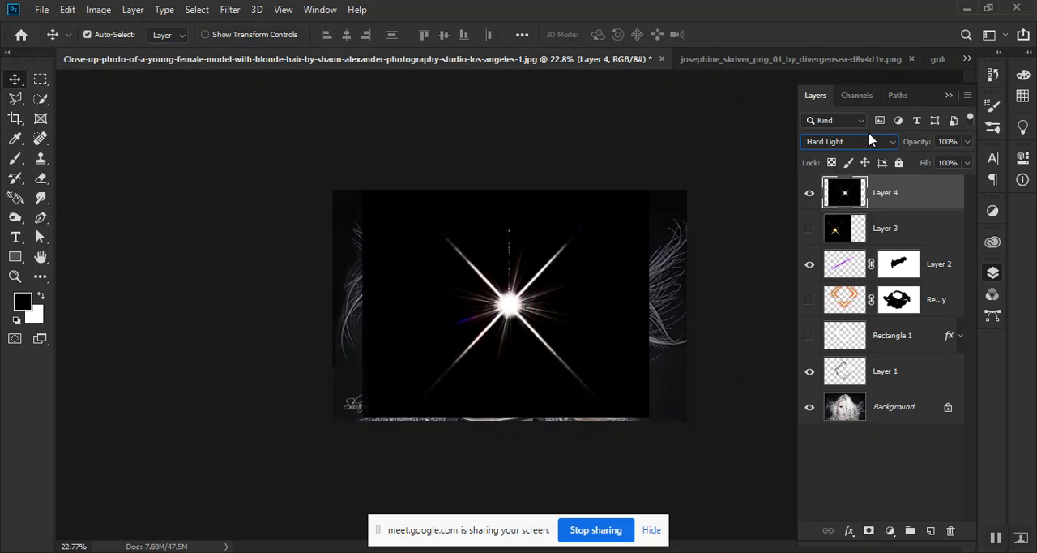
scroll(872, 148, up, 1)
scroll(873, 148, down, 1)
scroll(873, 148, up, 1)
scroll(872, 148, down, 2)
scroll(873, 147, down, 4)
scroll(872, 147, down, 3)
scroll(873, 147, down, 3)
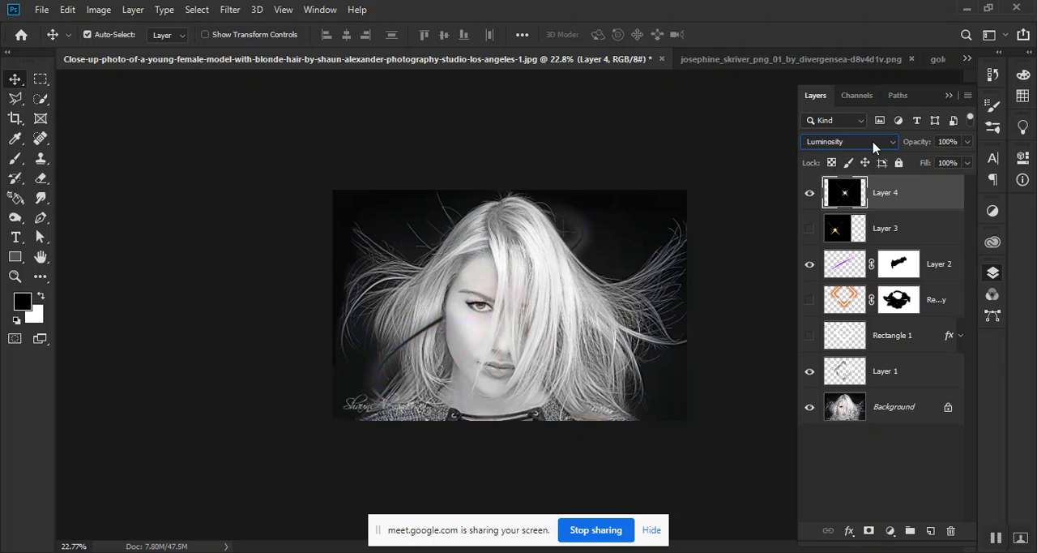
scroll(875, 147, up, 8)
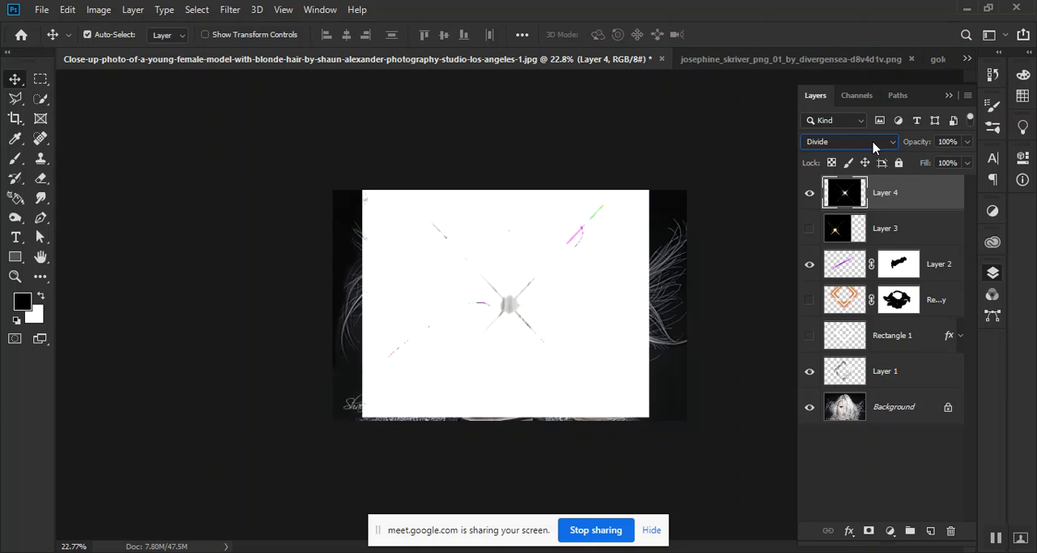
scroll(873, 147, up, 5)
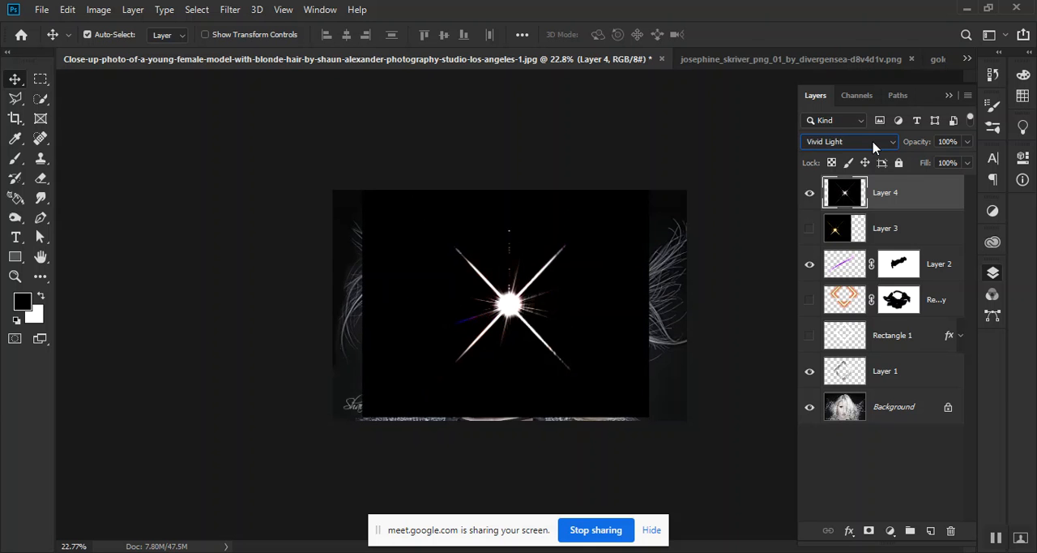
scroll(873, 148, up, 5)
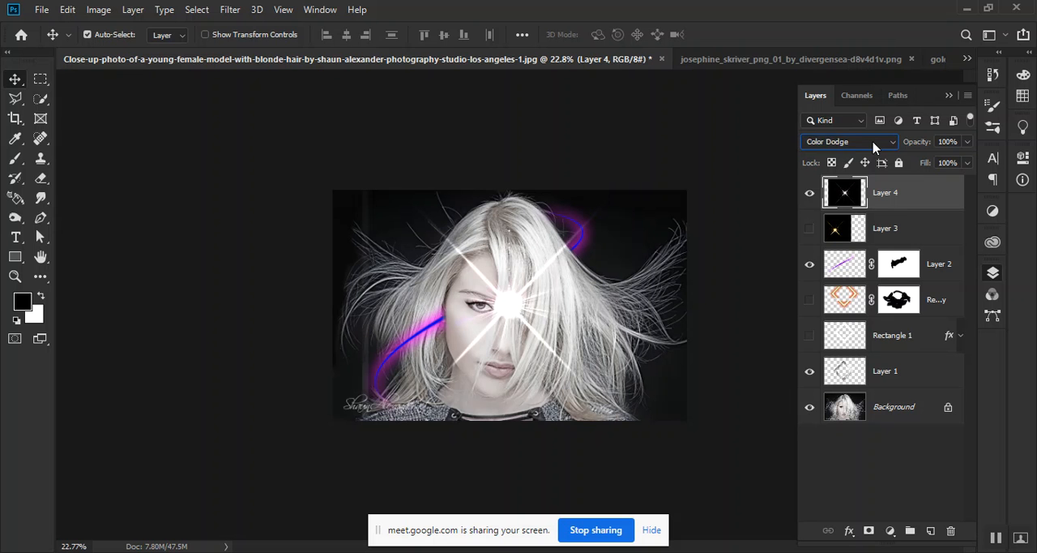
scroll(873, 147, down, 1)
scroll(873, 148, down, 1)
scroll(874, 148, up, 4)
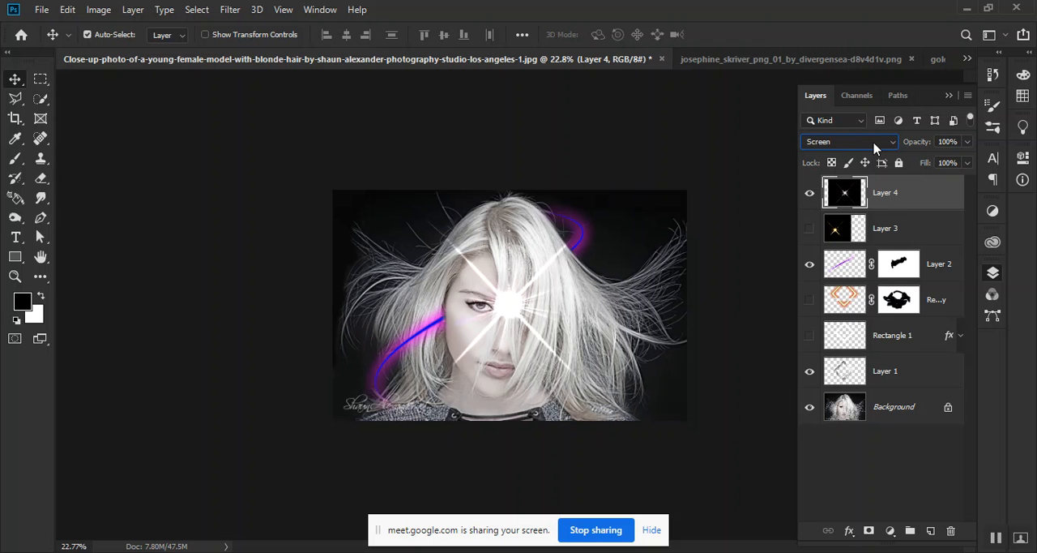
scroll(873, 148, up, 6)
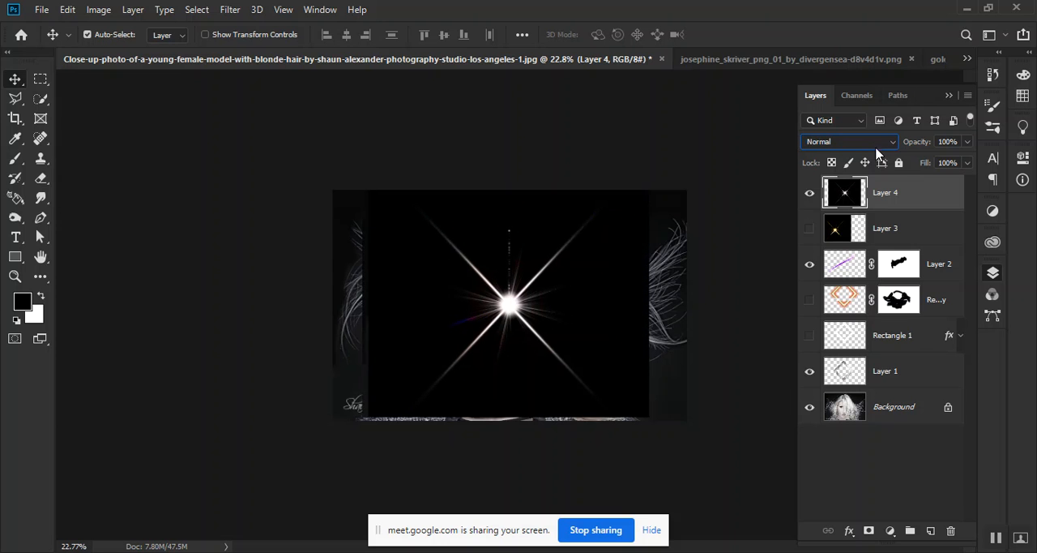
Show only the gold flare layer instead of the white one, blend it with Screen and move it to the hair's upper-left edge
click(809, 193)
click(809, 228)
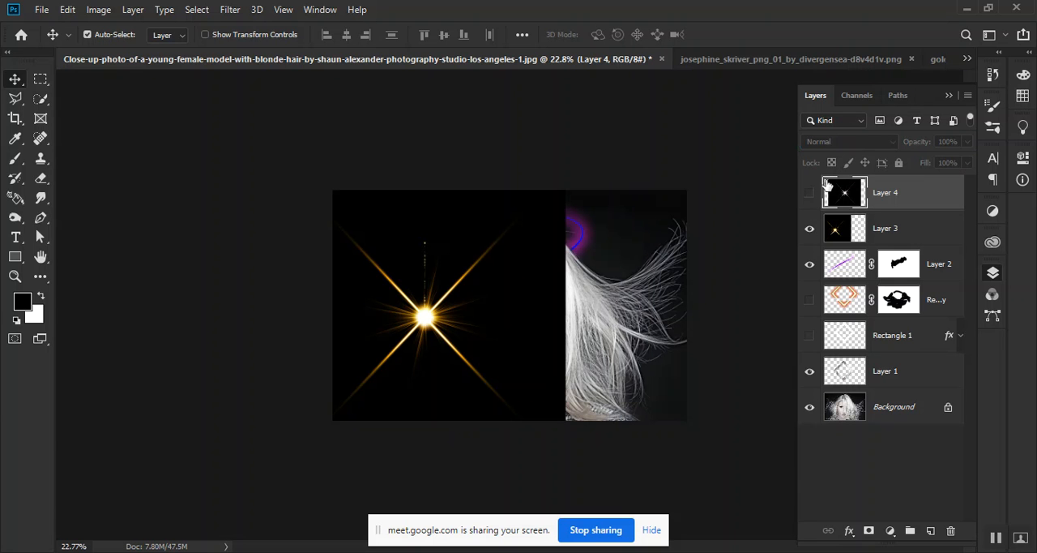
click(903, 237)
click(863, 142)
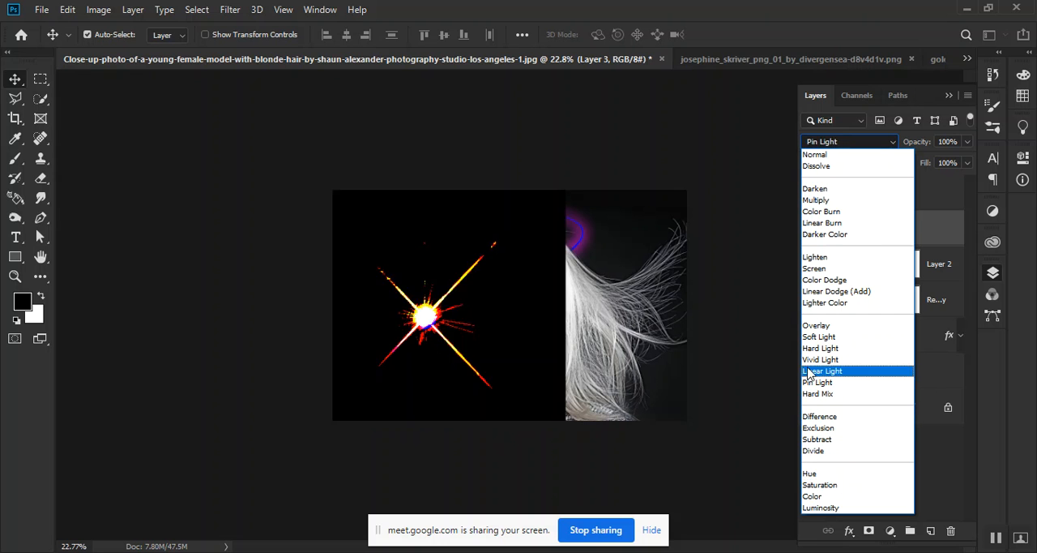
click(815, 268)
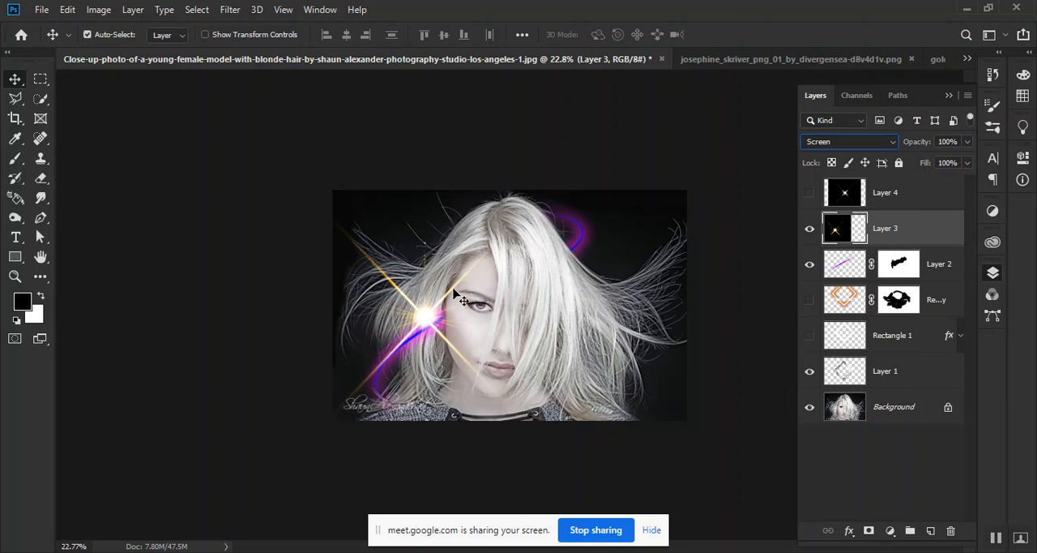
drag(416, 316, 441, 231)
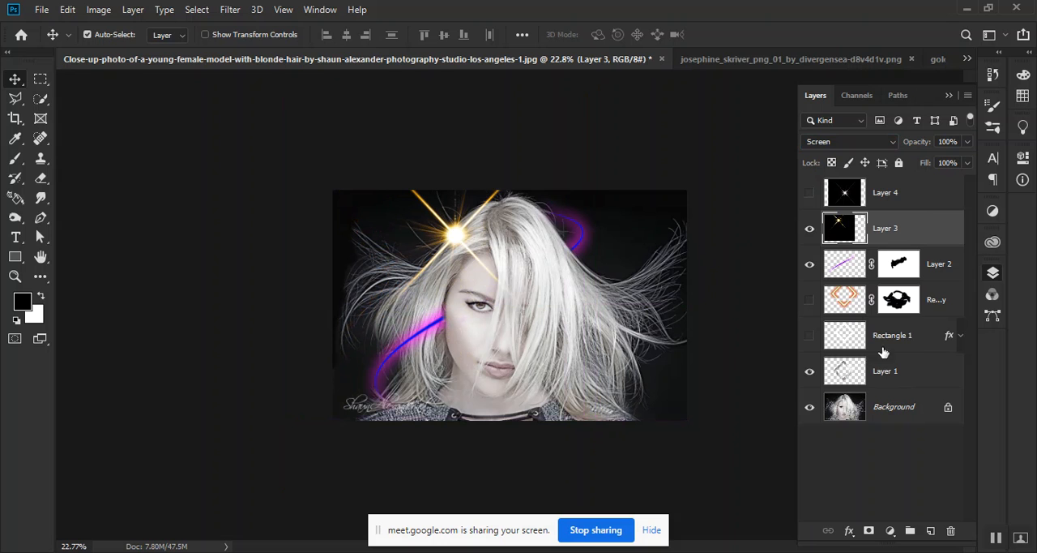
Add a layer mask to the gold flare and paint black over the parts covering the hair and forehead
click(869, 531)
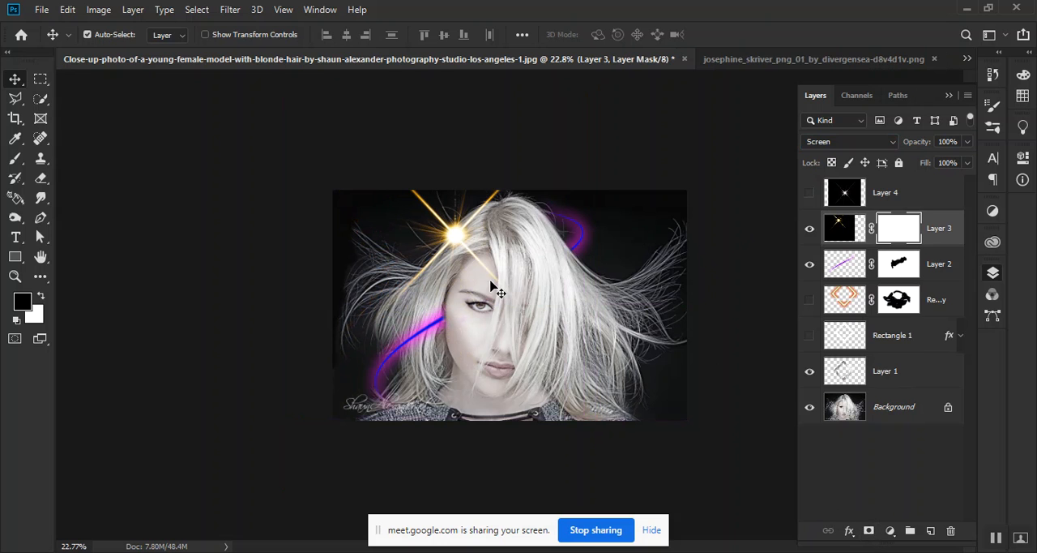
click(15, 158)
mouse_move(470, 224)
mouse_down()
mouse_move(443, 242)
mouse_move(480, 228)
mouse_move(479, 214)
mouse_up()
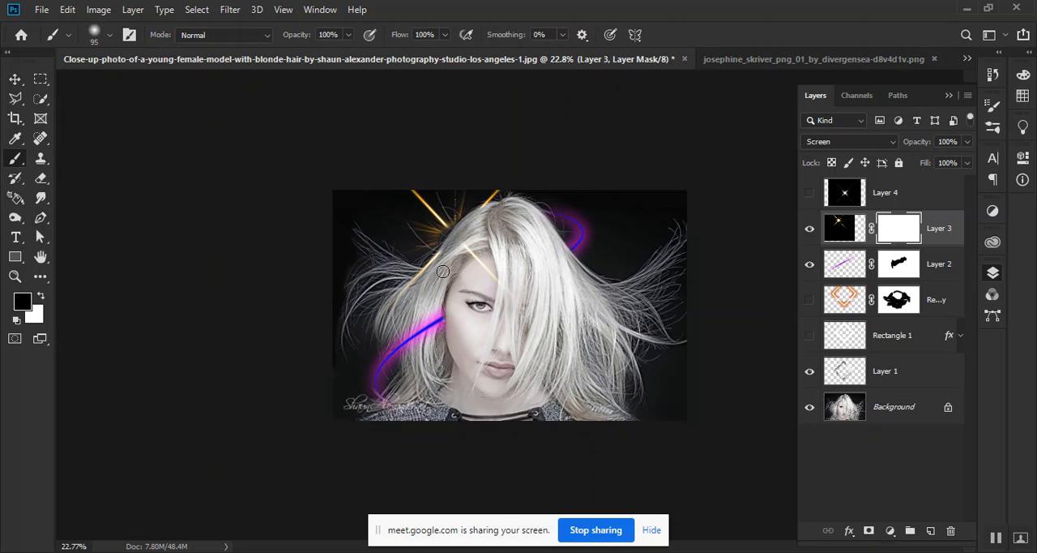
mouse_move(454, 246)
mouse_down()
mouse_move(409, 284)
mouse_move(467, 249)
mouse_move(506, 276)
mouse_move(487, 282)
mouse_move(469, 247)
mouse_move(496, 269)
mouse_up()
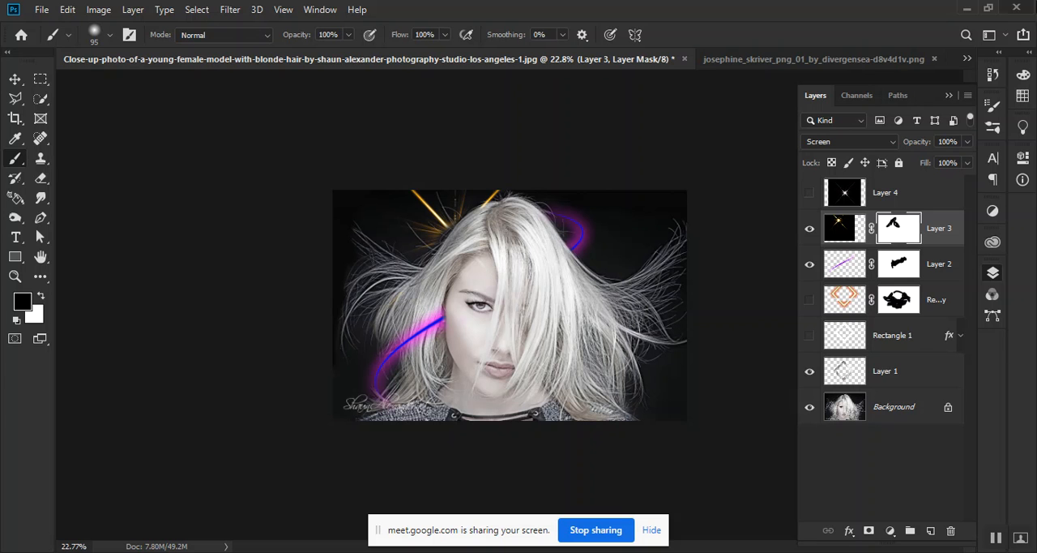
Hide the gold flare layer and the blue-magenta light line layer
click(808, 229)
click(809, 263)
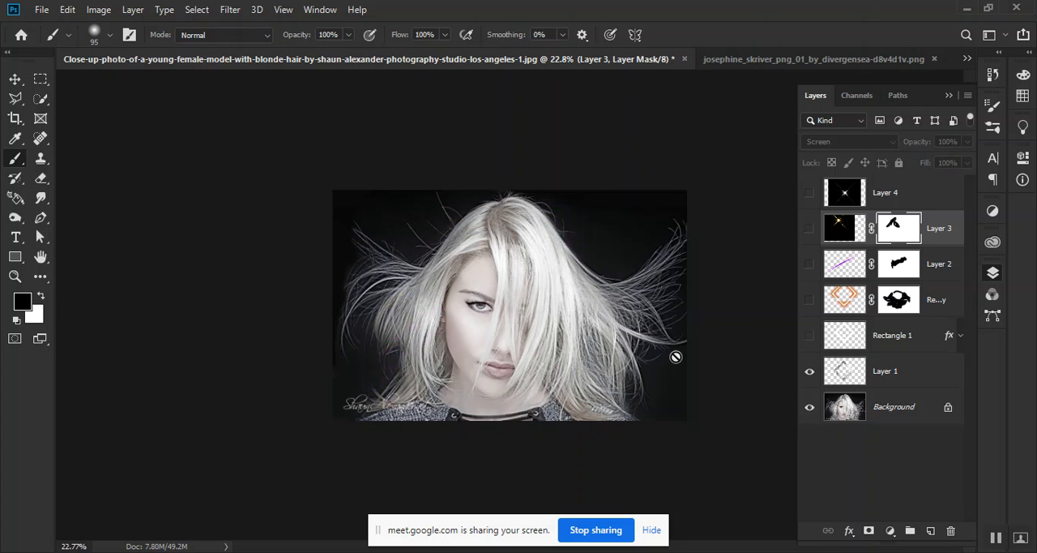